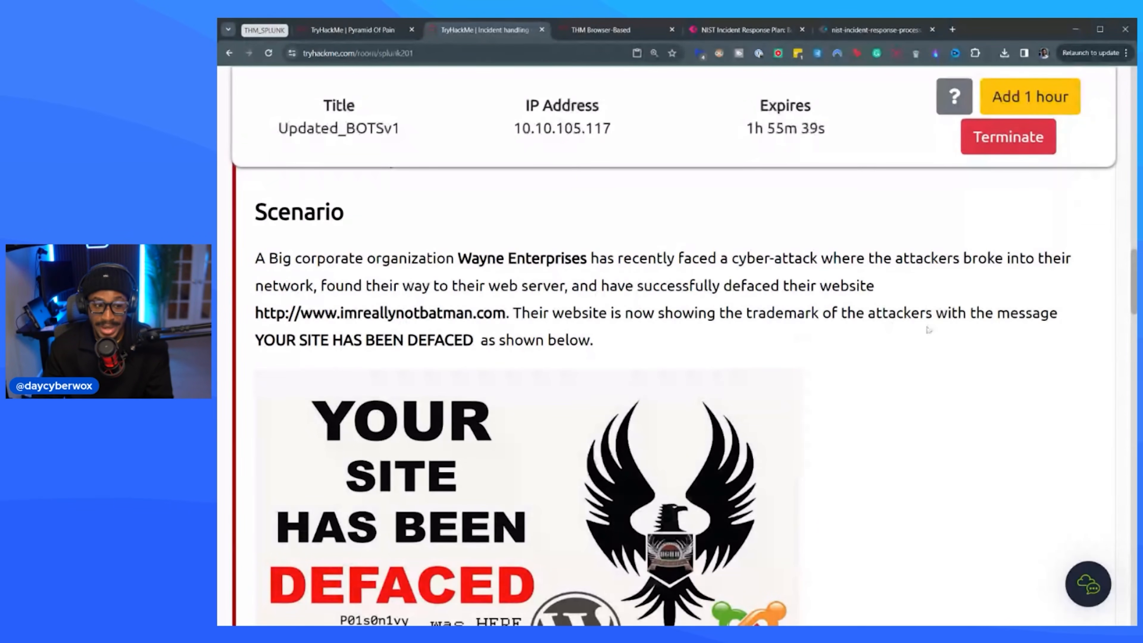
Read the room's scenario about the Wayne Enterprises website defacement and the Splunk section explaining the data summary.
scroll(498, 338, down, 3)
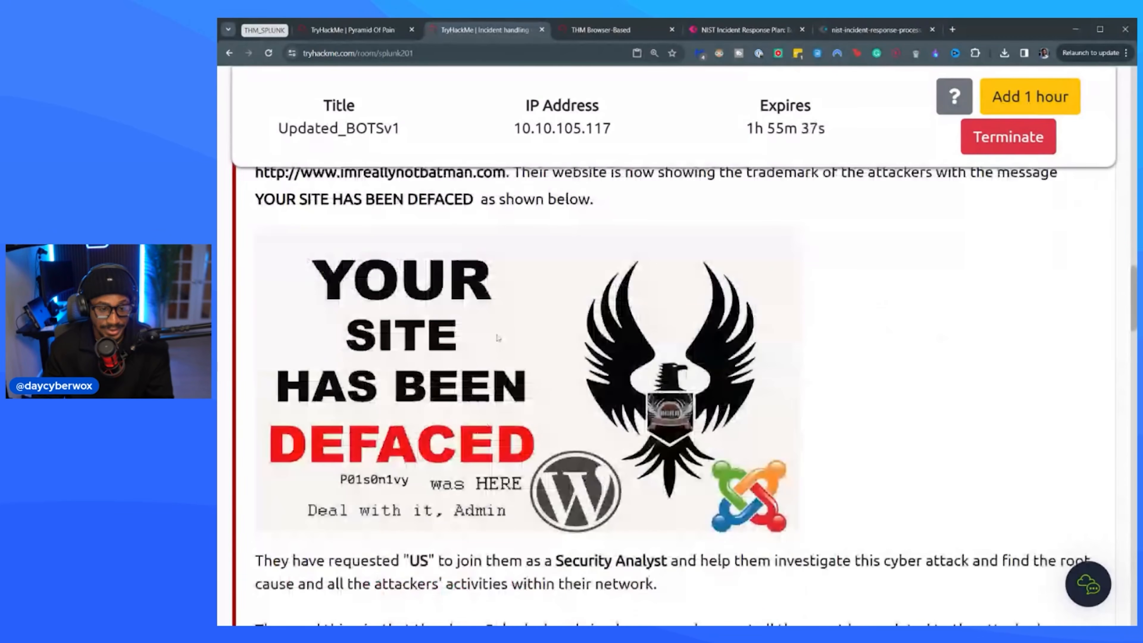
scroll(498, 338, up, 2)
scroll(498, 320, down, 5)
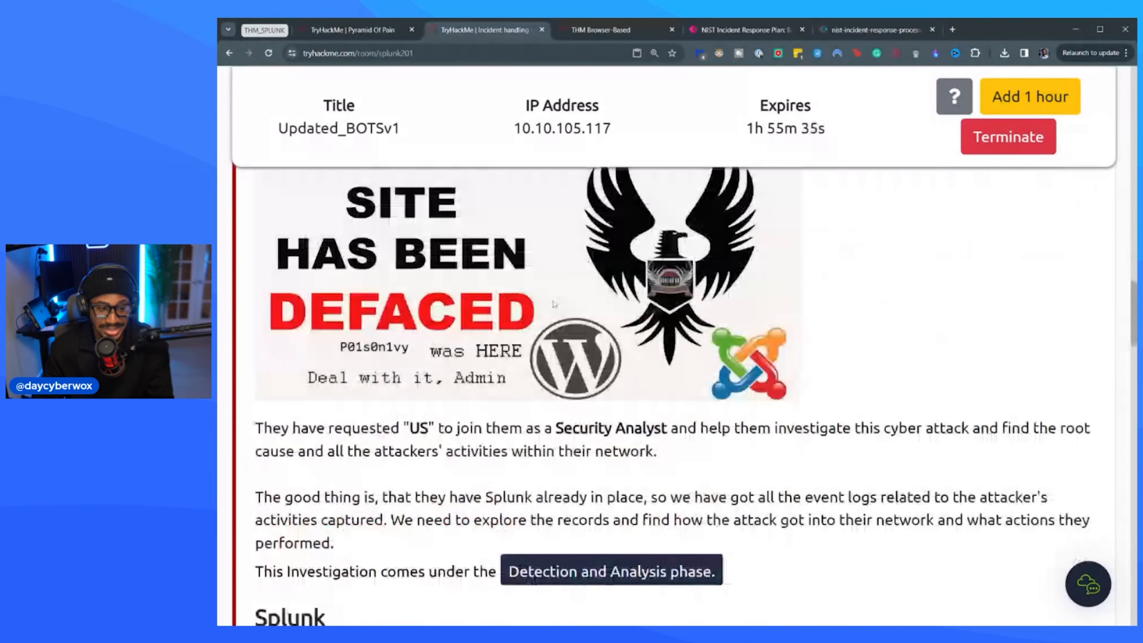
scroll(554, 304, down, 3)
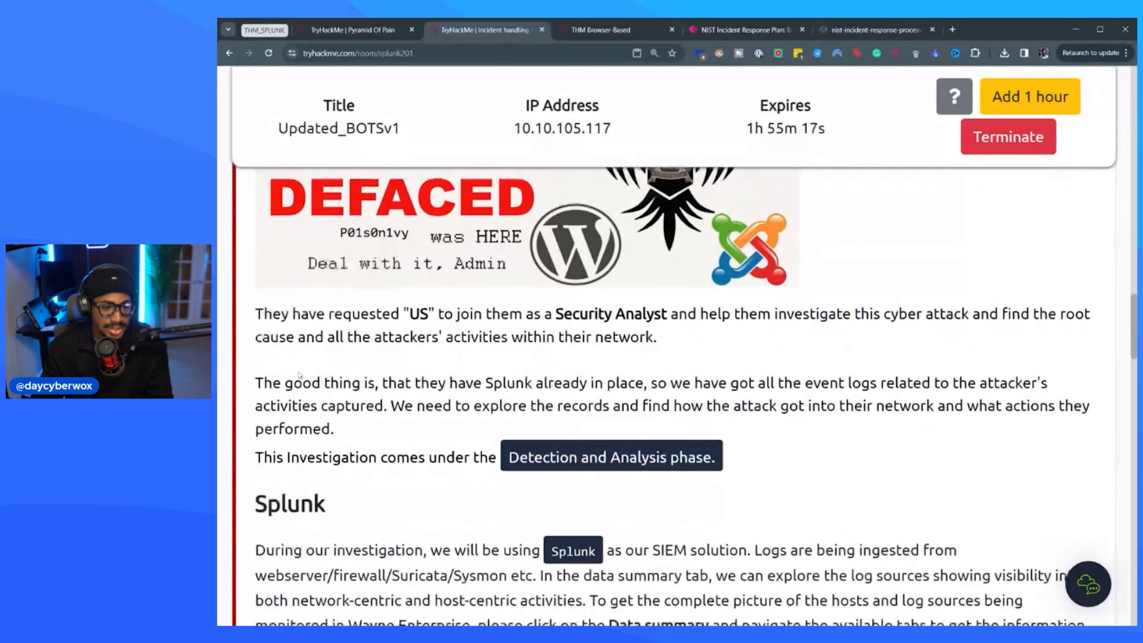
scroll(675, 397, down, 2)
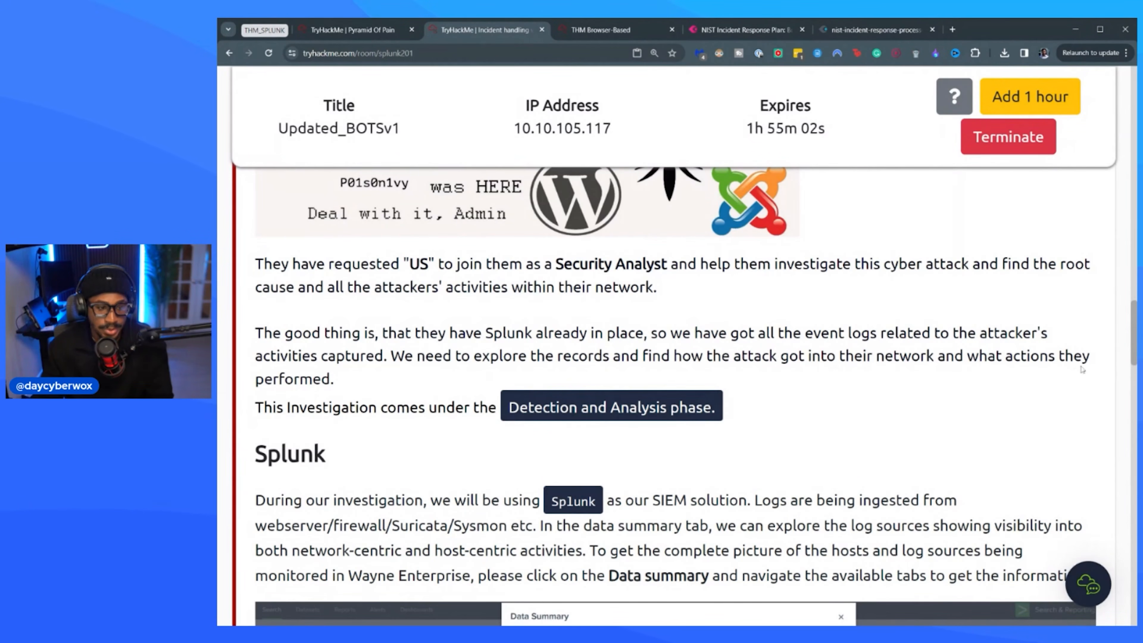
scroll(497, 297, down, 3)
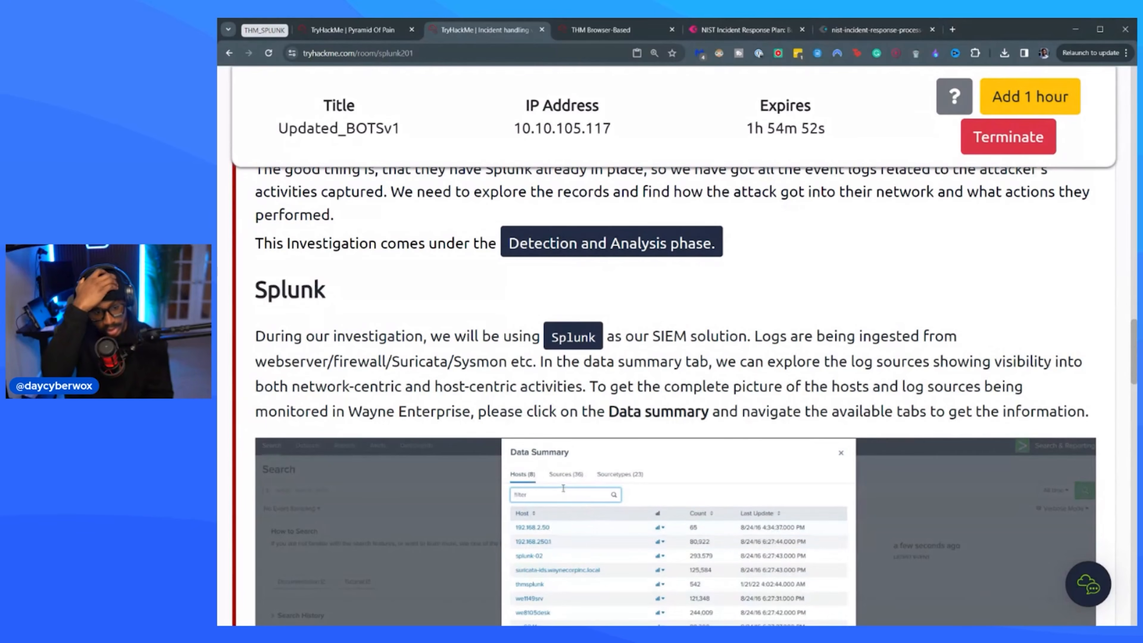
scroll(676, 361, down, 3)
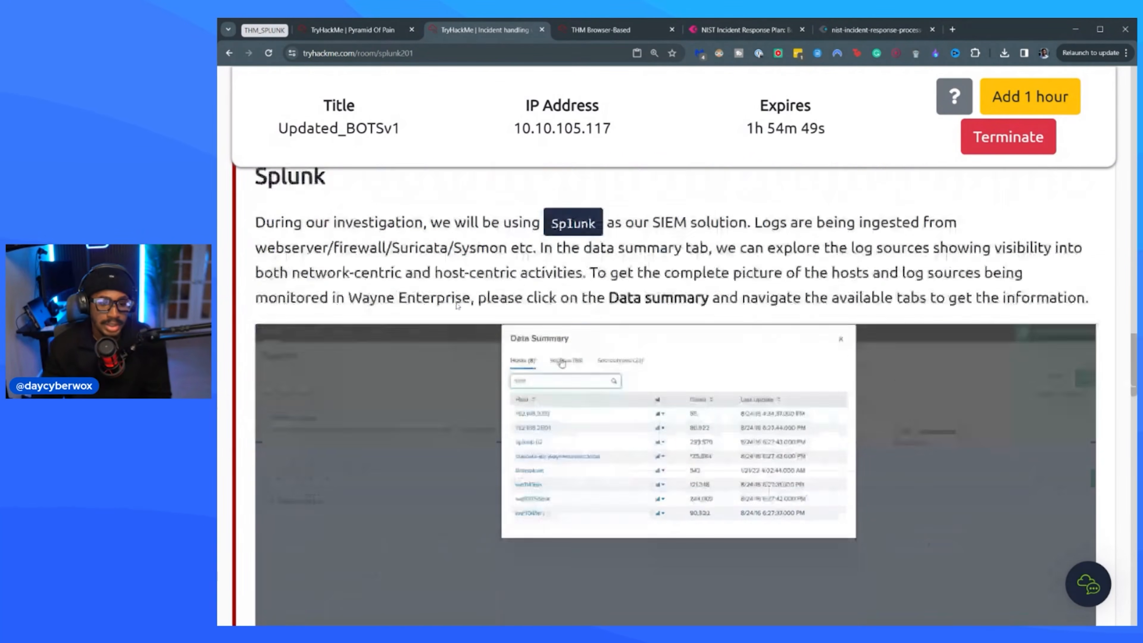
scroll(613, 453, up, 2)
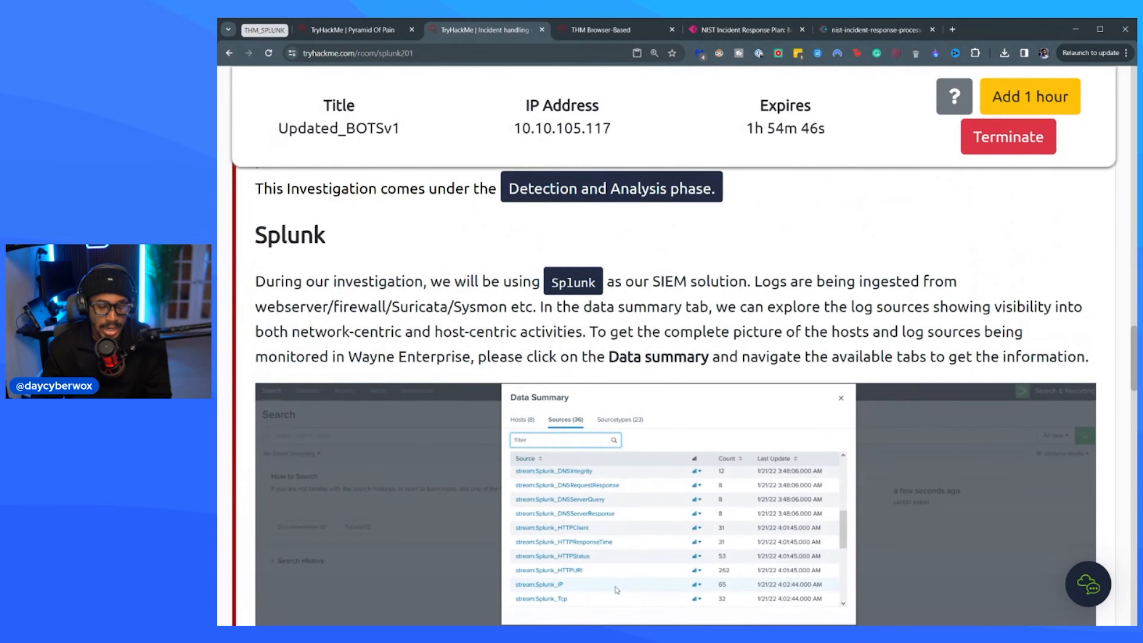
scroll(613, 452, down, 1)
Switch to the AttackBox and load the Splunk instance at 10.10.105.117 in its Firefox browser.
click(617, 31)
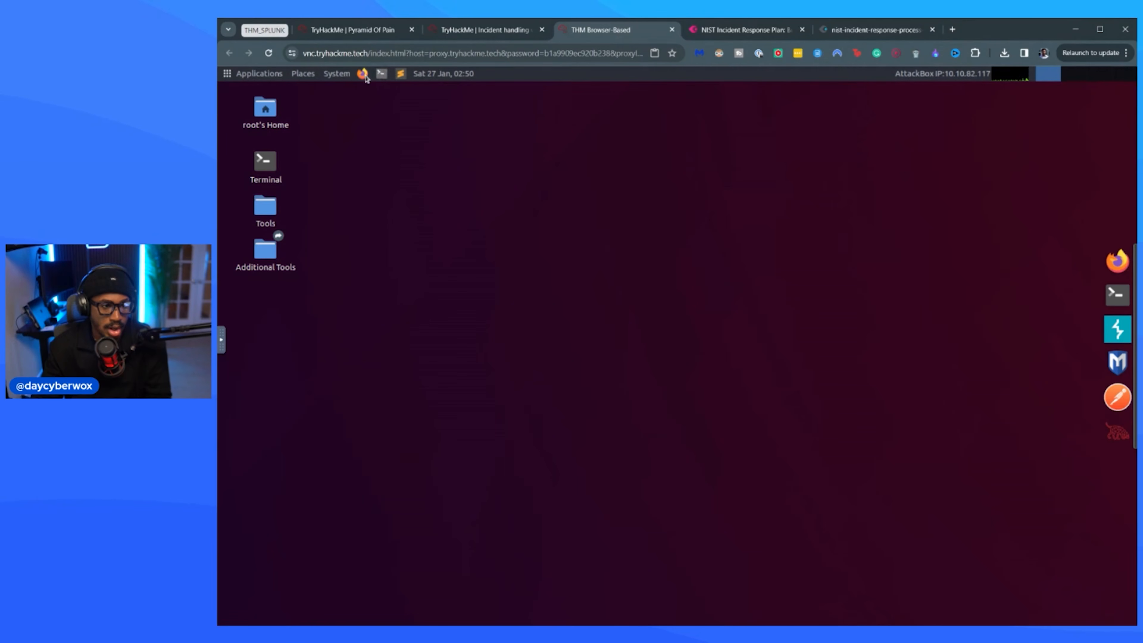
click(453, 31)
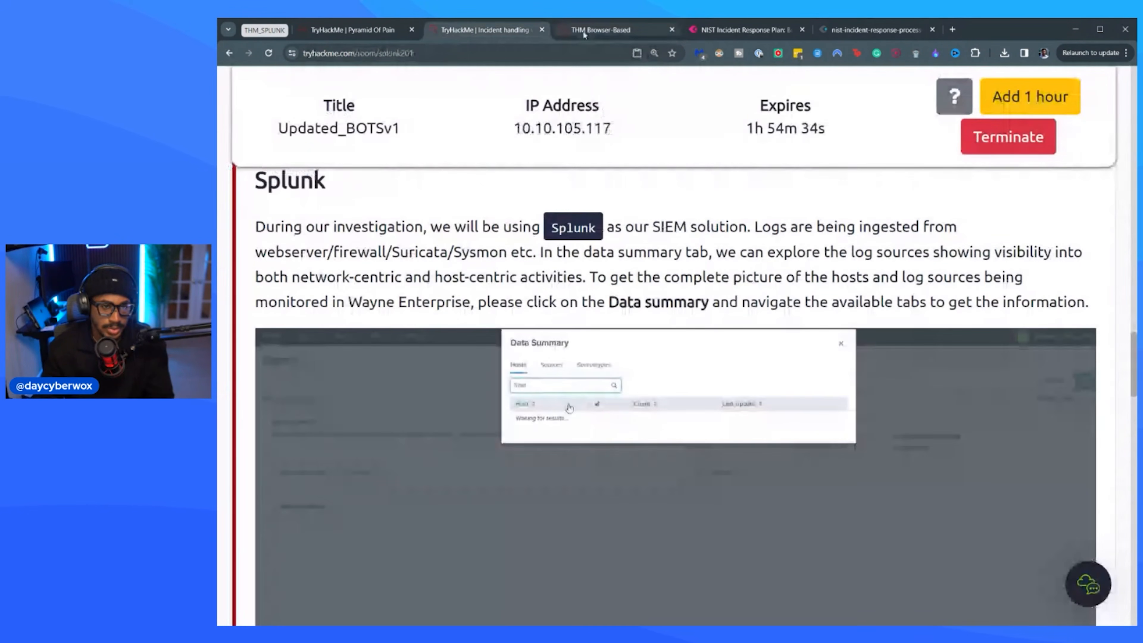
click(600, 30)
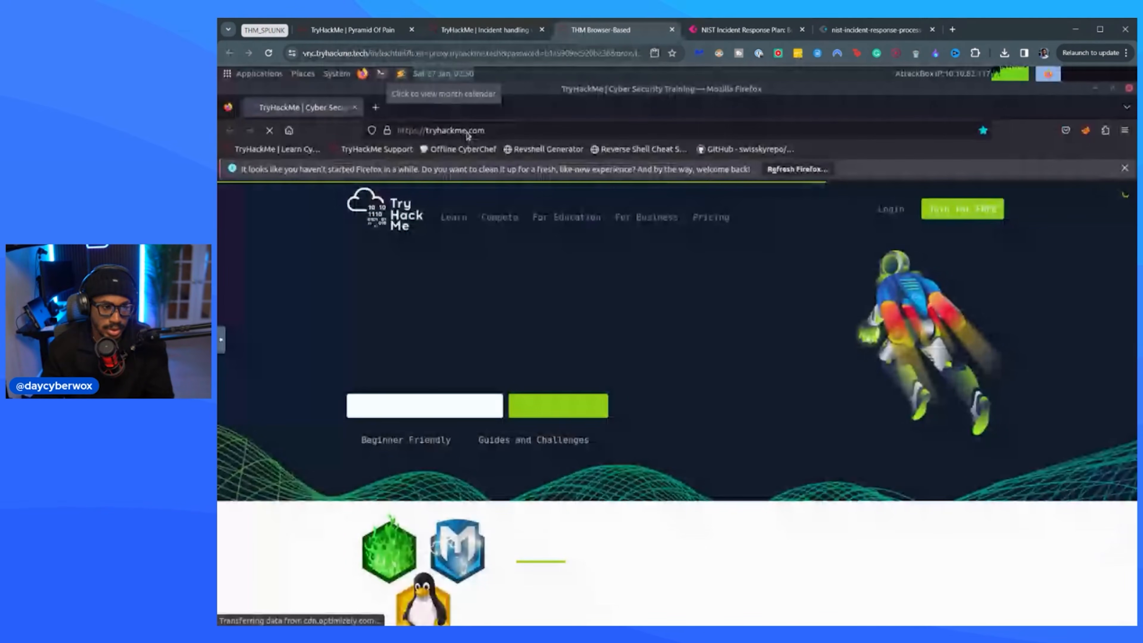
click(462, 131)
text(10.10.105.117)
key(ctrl+a)
text(10.10.105.117)
key(Return)
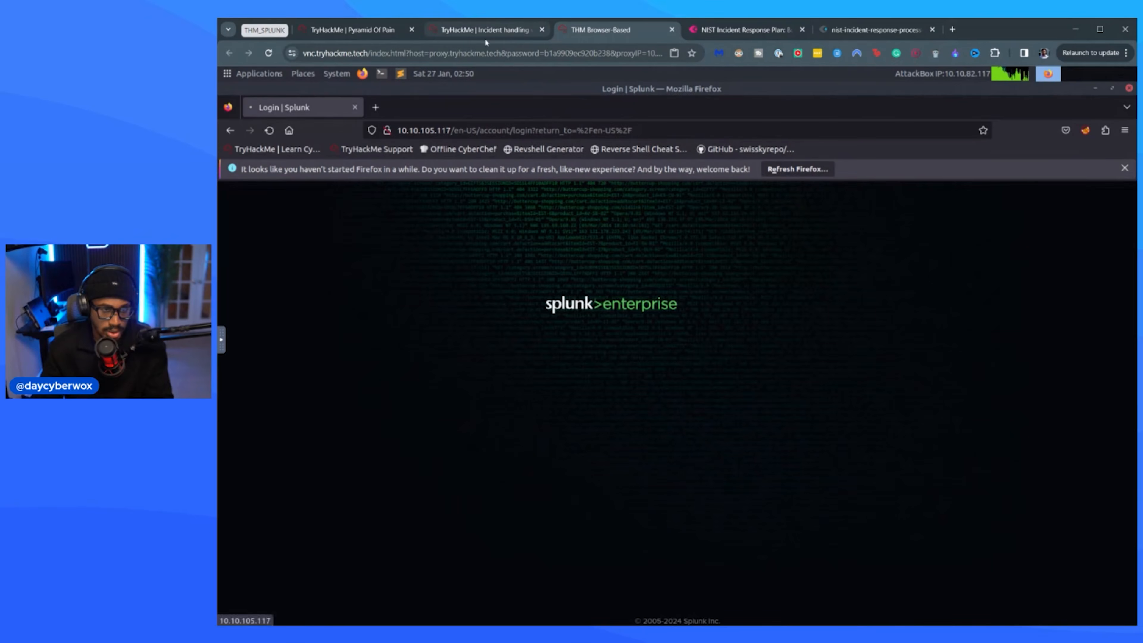
click(486, 37)
click(600, 30)
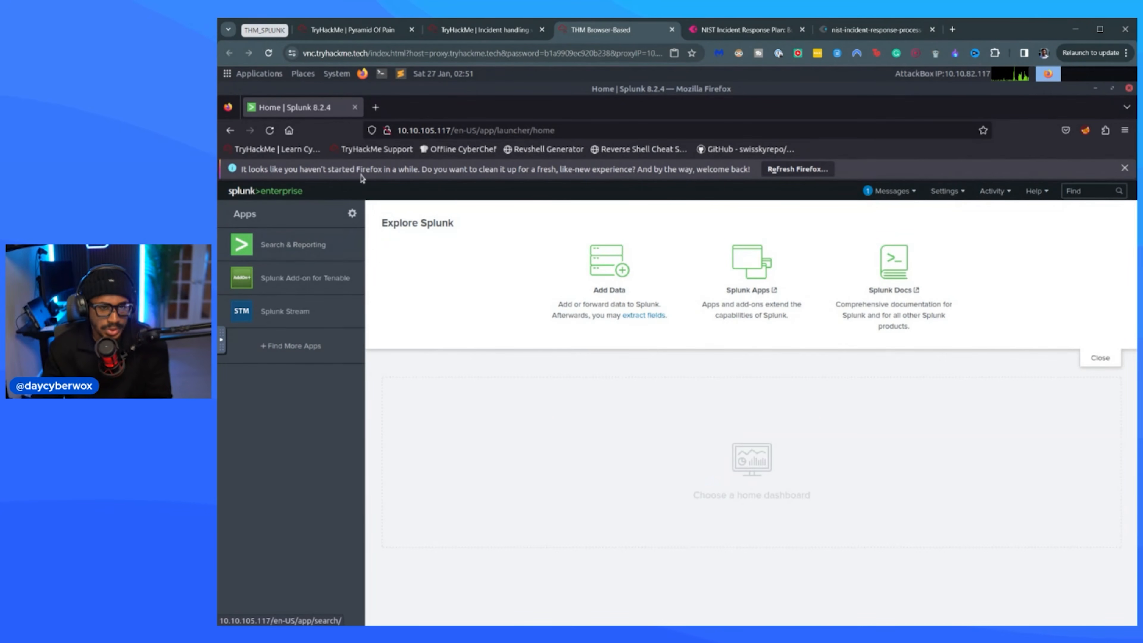
Open the Data Summary in the Search & Reporting app and view its sources and hosts.
click(278, 246)
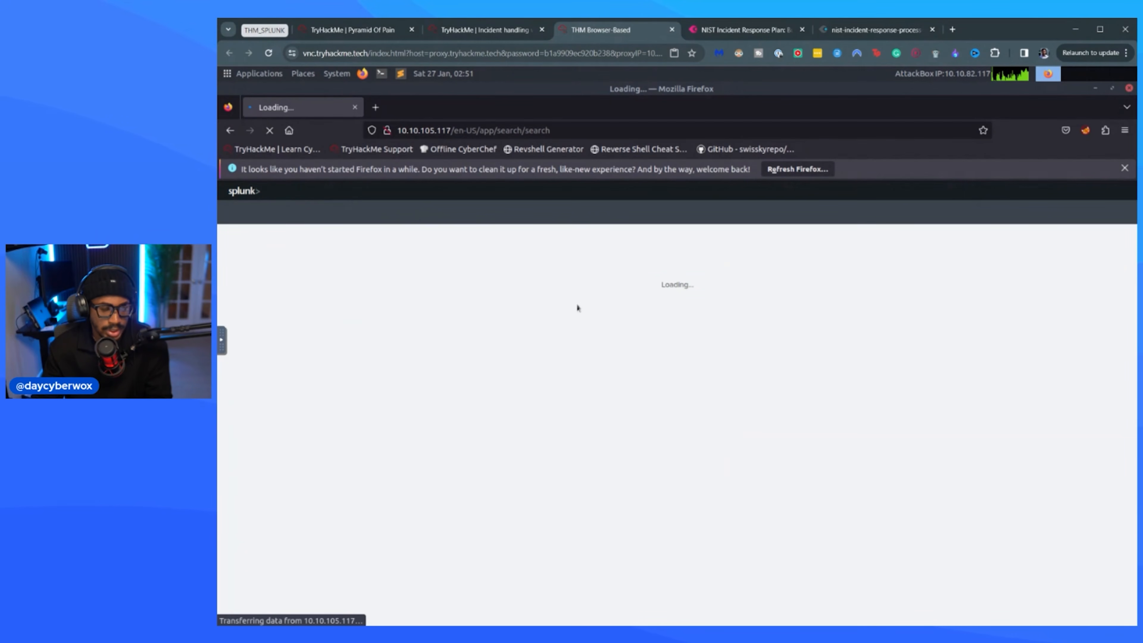
click(410, 441)
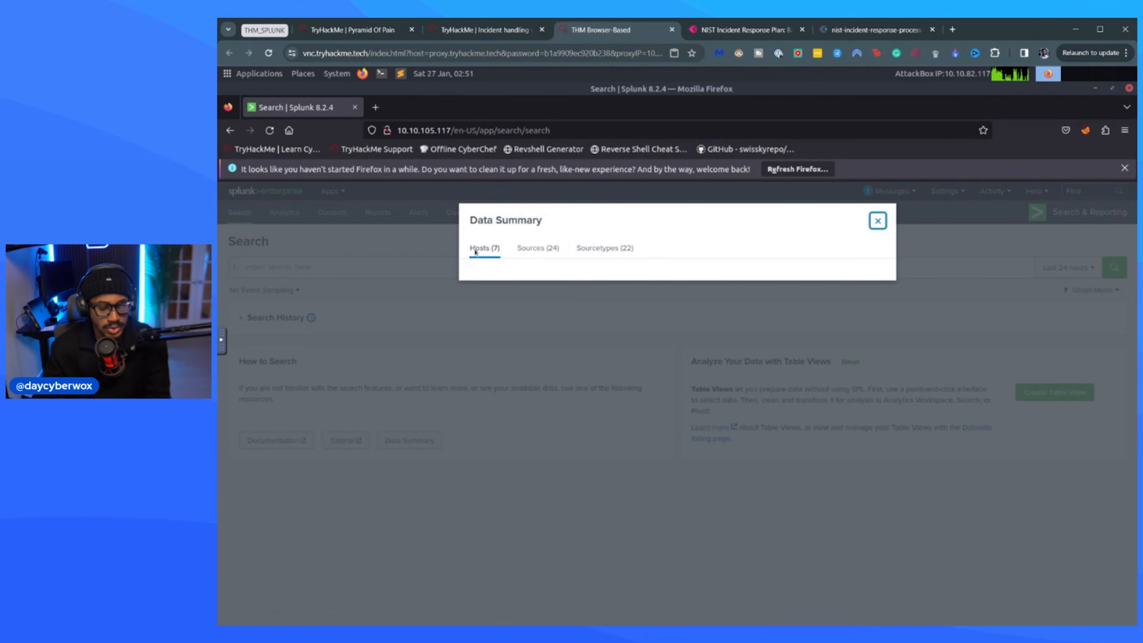
click(538, 248)
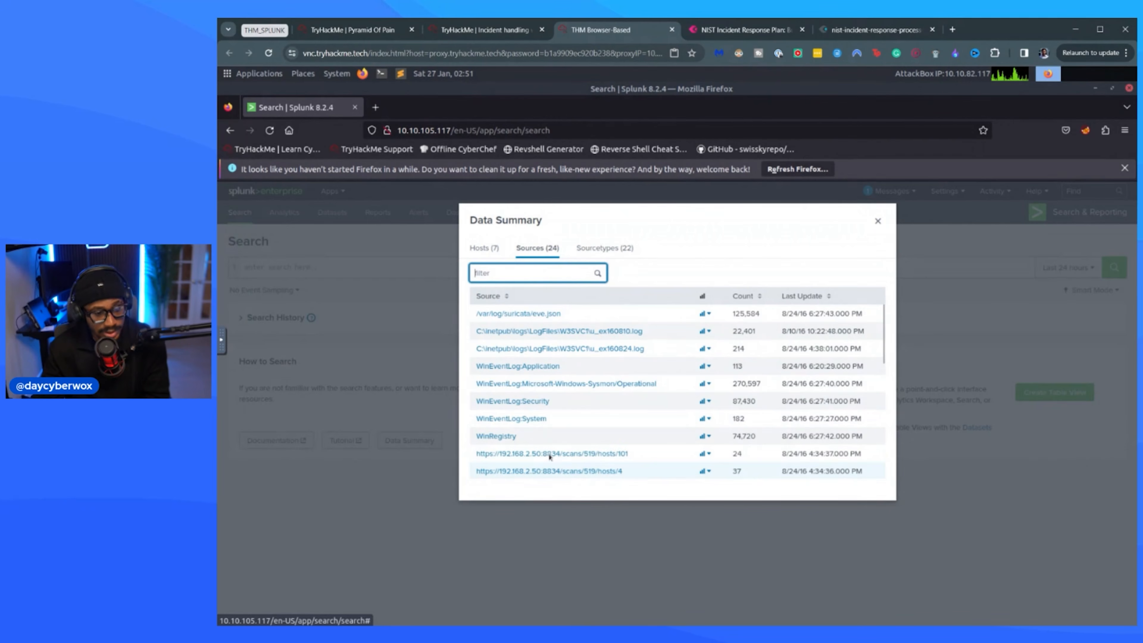
click(484, 248)
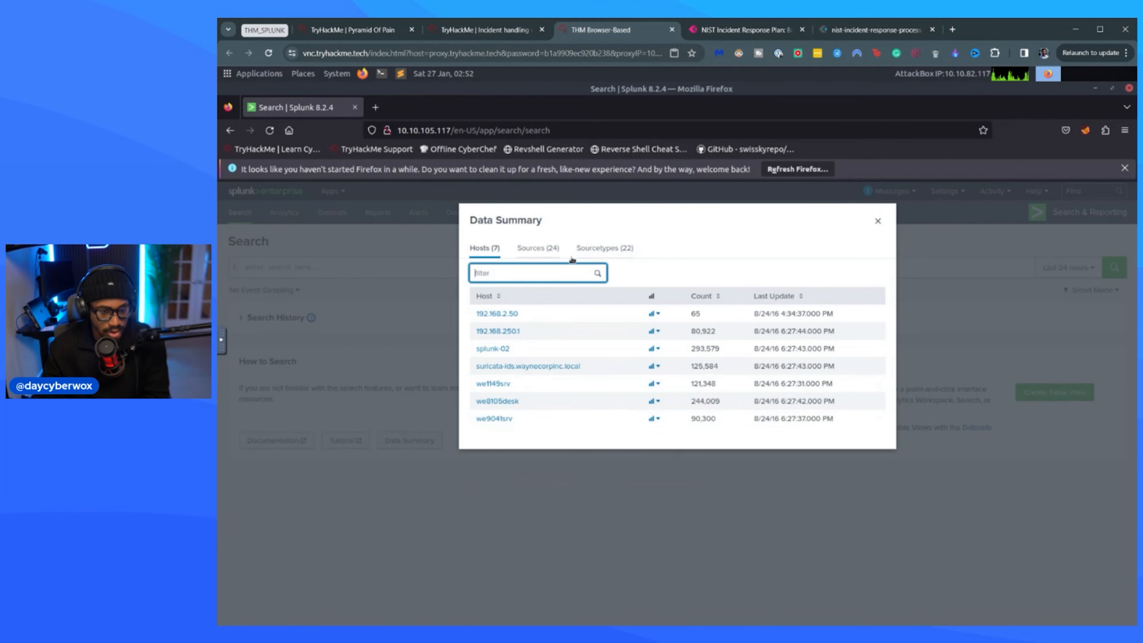
Review the full list of sourcetypes in the Data Summary.
click(604, 248)
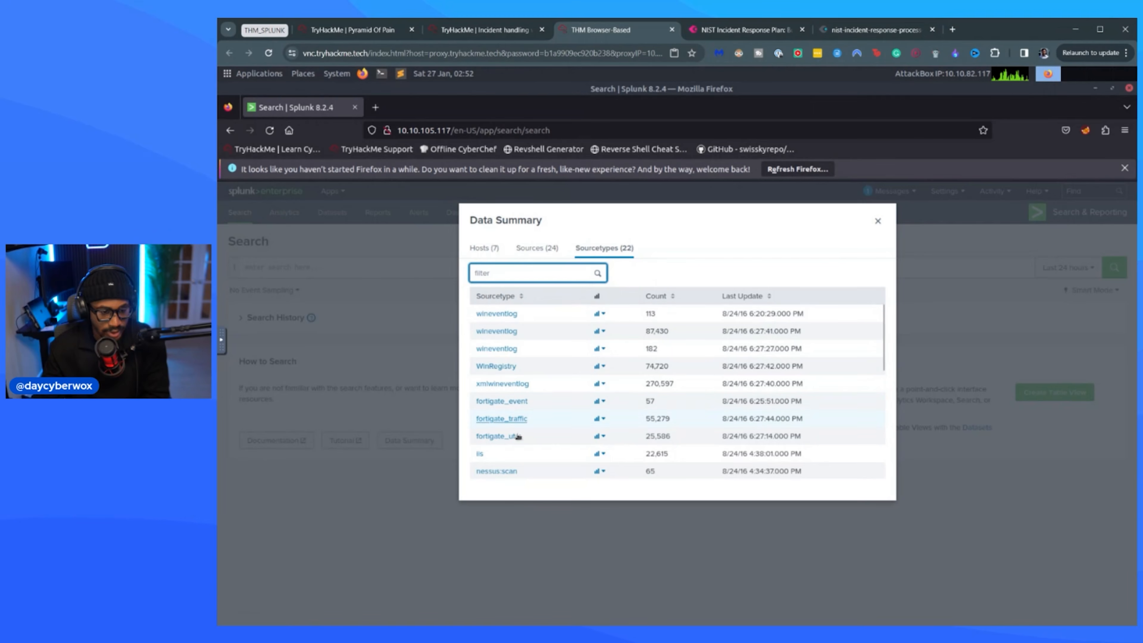
scroll(578, 449, down, 3)
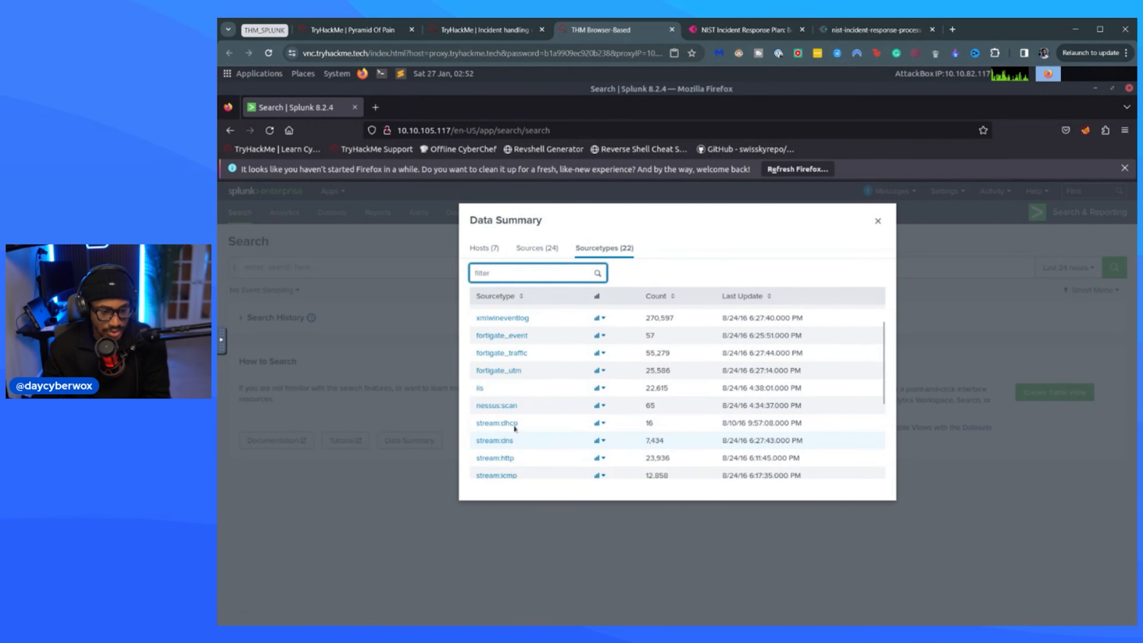
scroll(538, 387, down, 3)
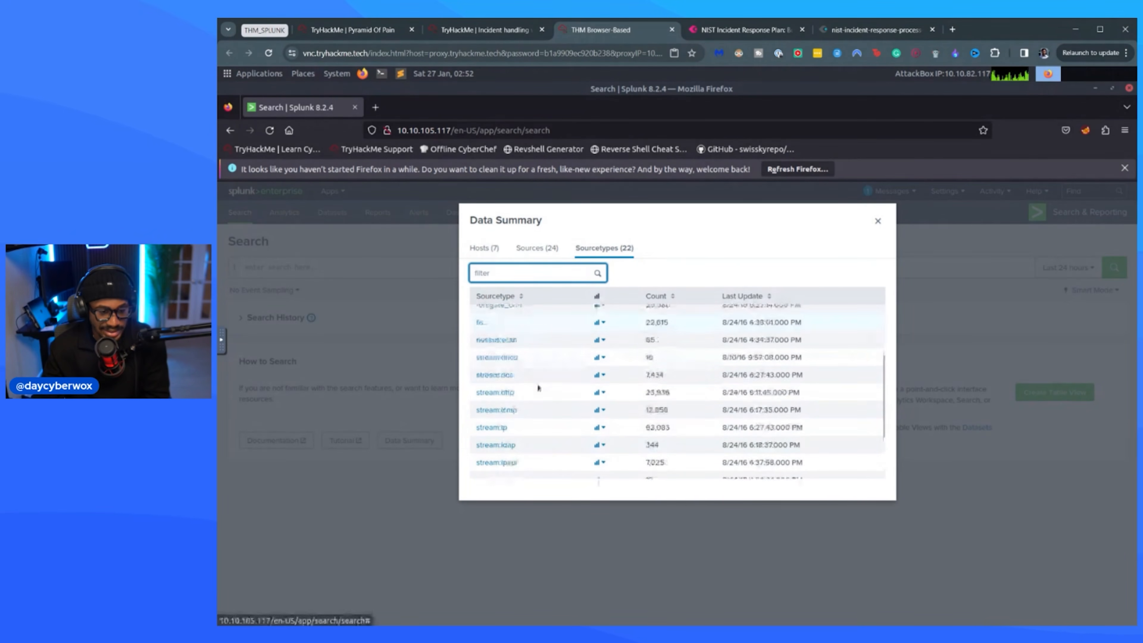
scroll(536, 422, down, 3)
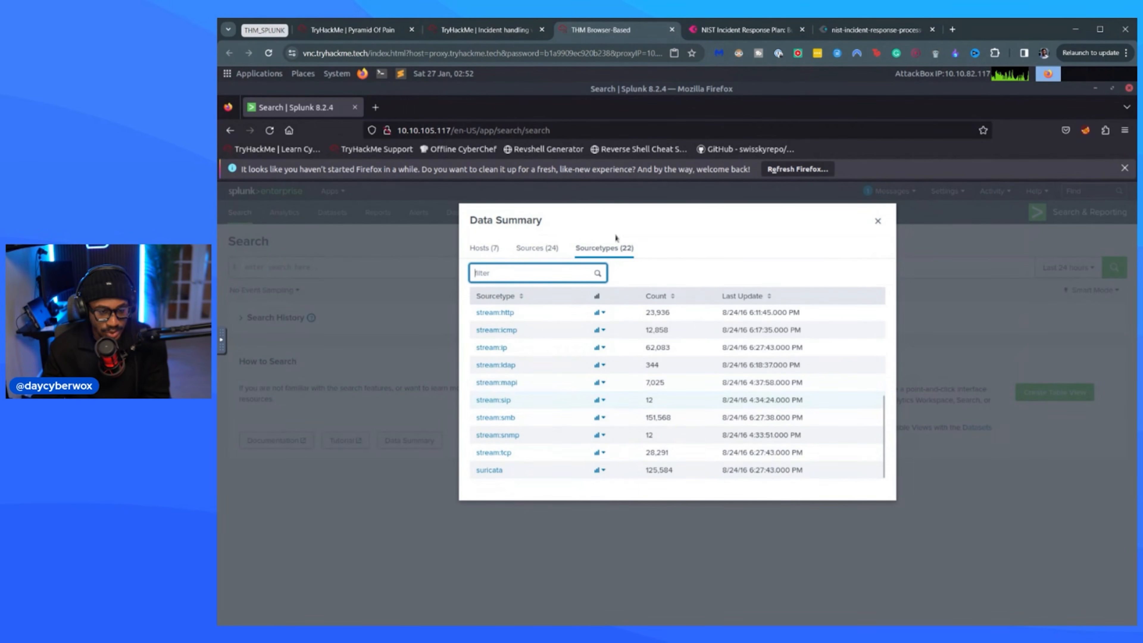
click(489, 35)
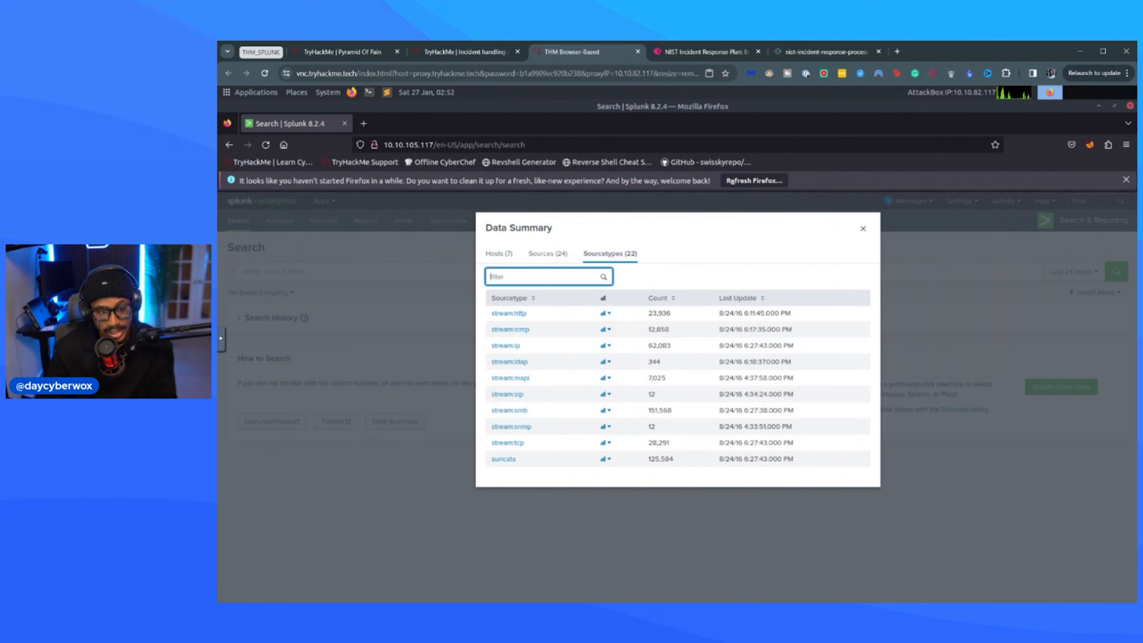
Revisit the sources and hosts in the Data Summary and return to the sourcetypes list.
click(548, 254)
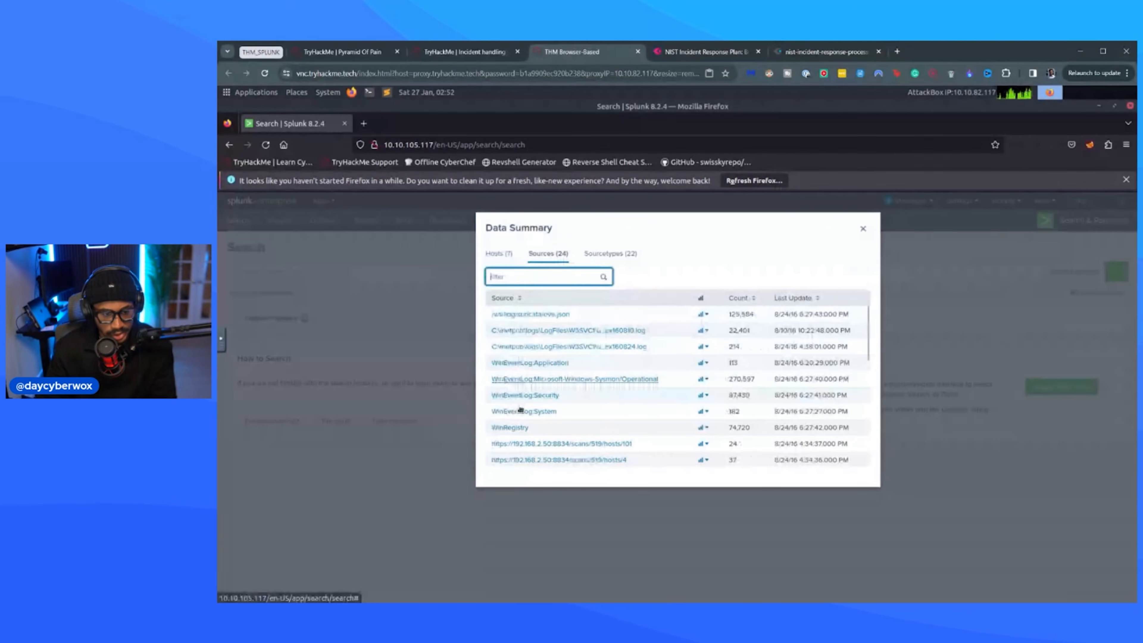
click(498, 253)
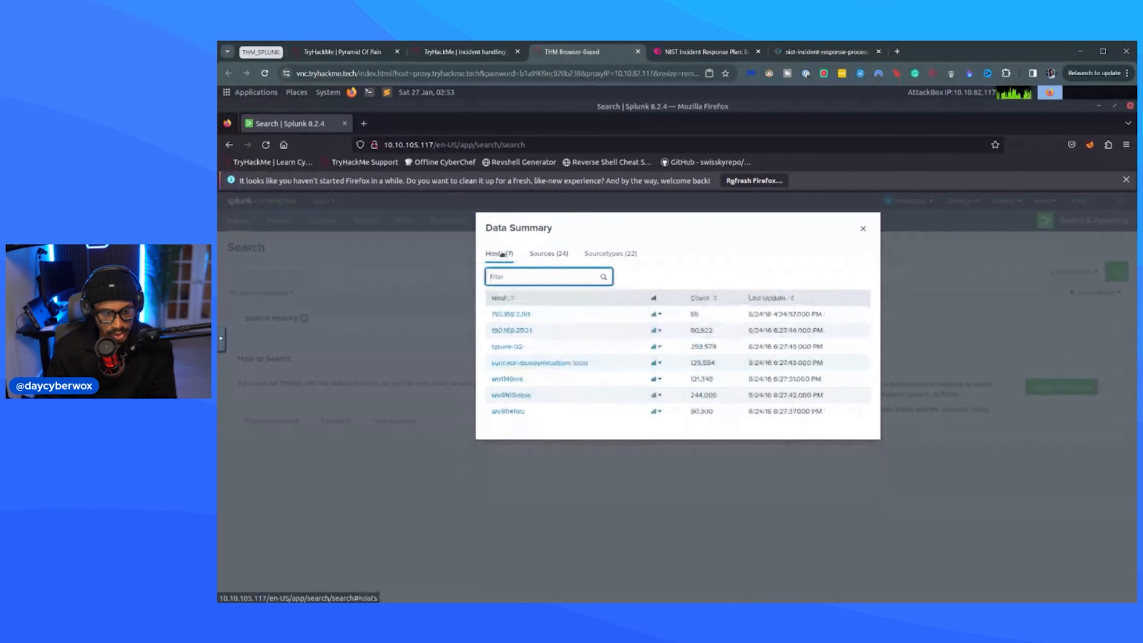
click(548, 253)
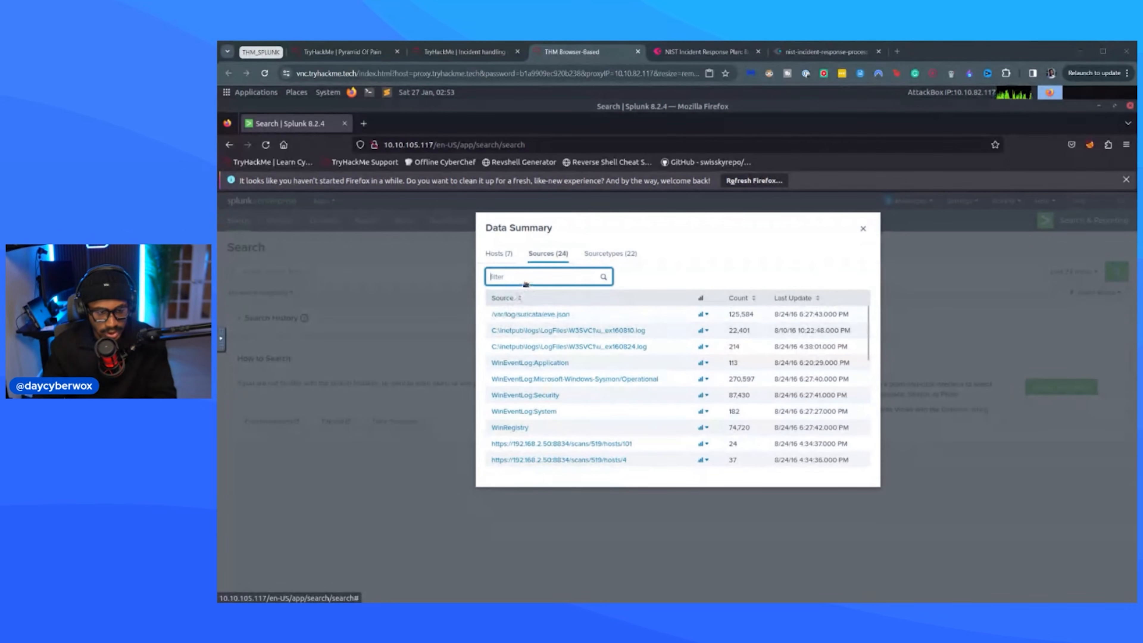
click(588, 259)
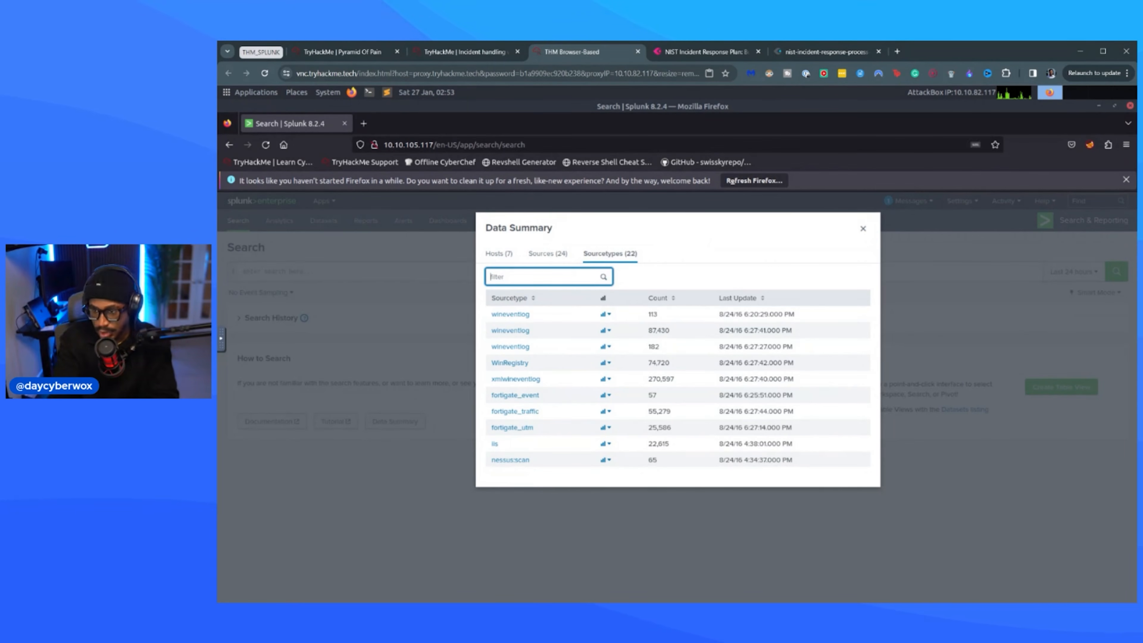
key(ctrl+minus)
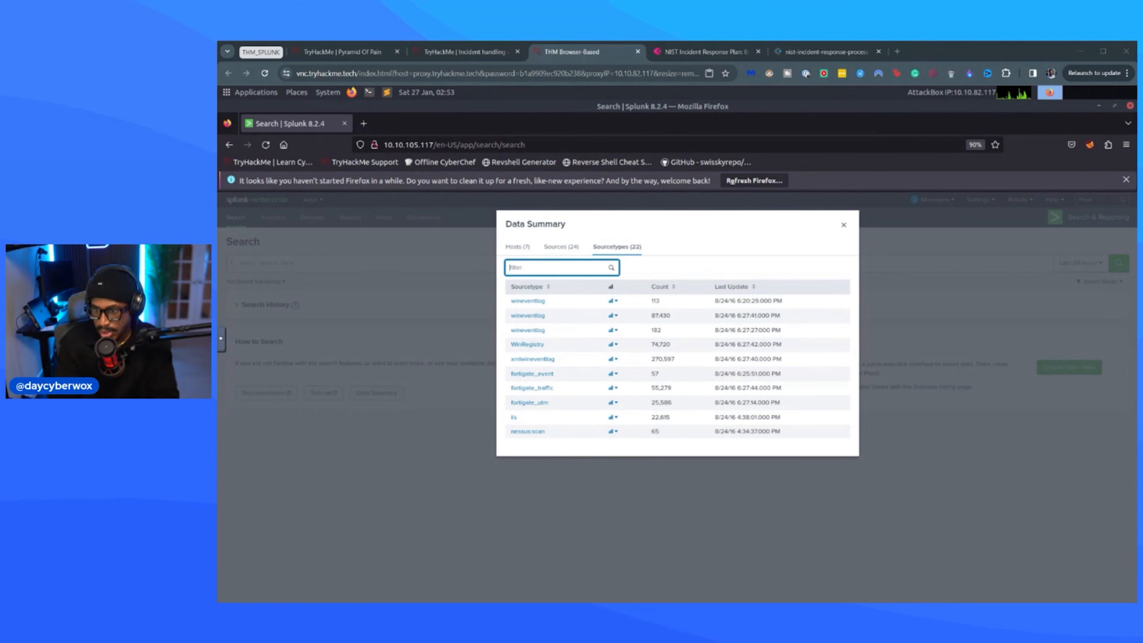
click(685, 271)
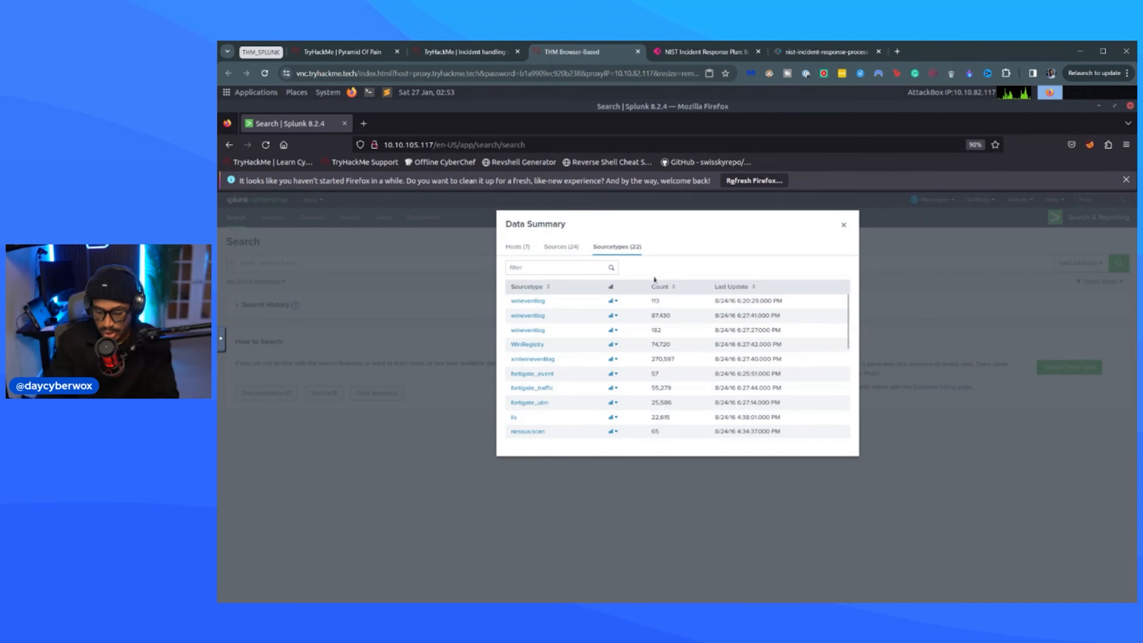
key(ctrl+plus)
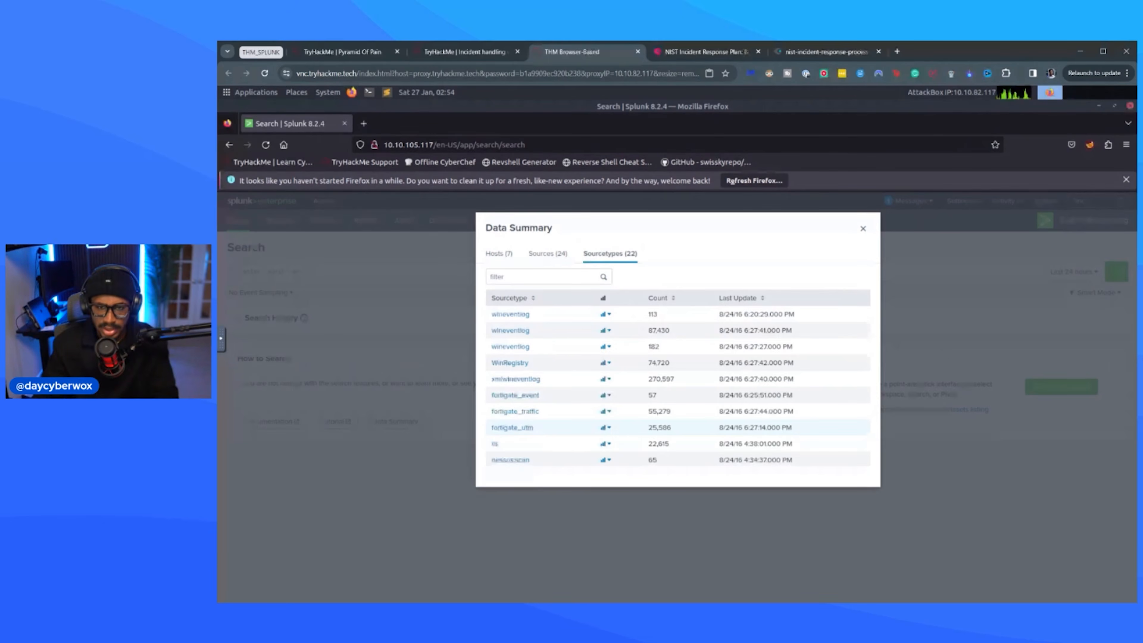
Search the web for "utm cyber security" in a separate tab, check the meaning of UTM and close the results.
key(ctrl+t)
text(utm)
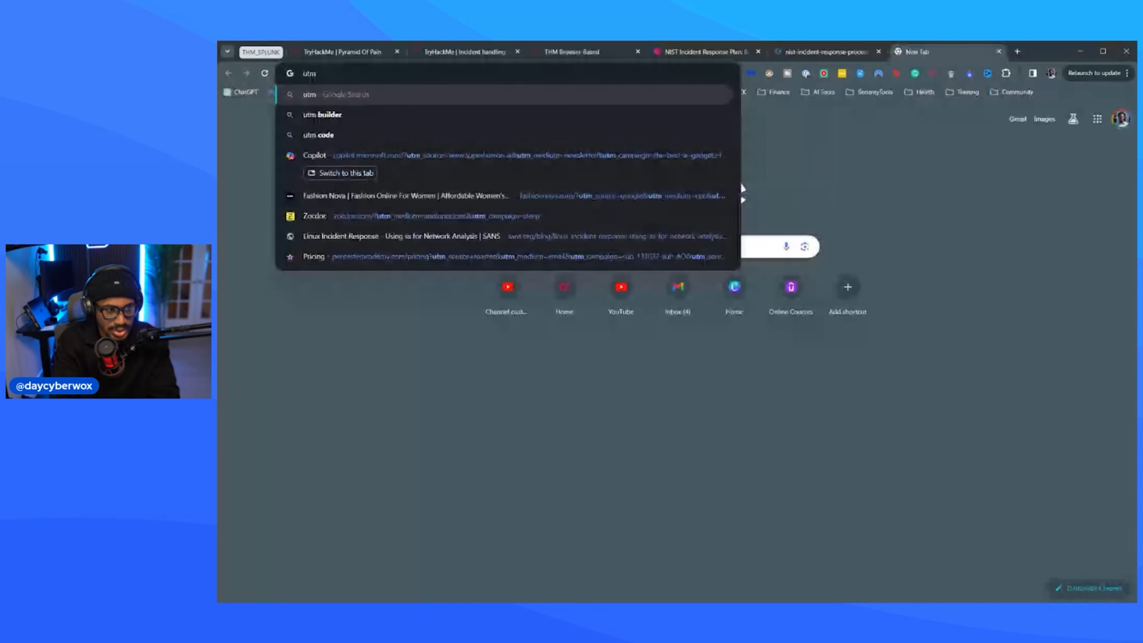
text(cyber security)
key(Return)
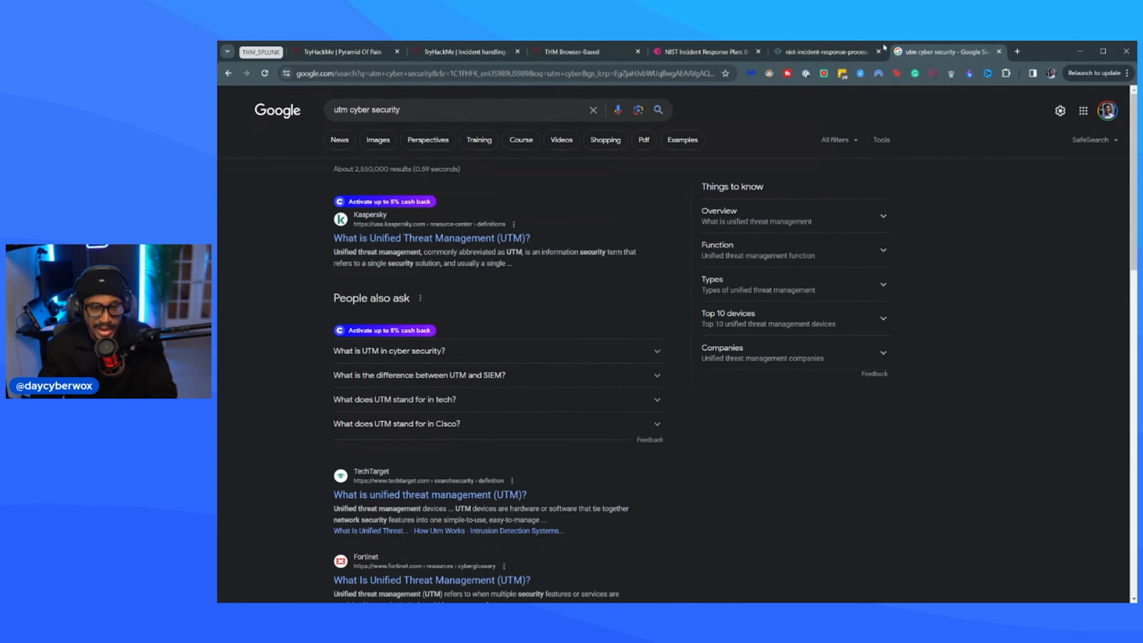
click(998, 52)
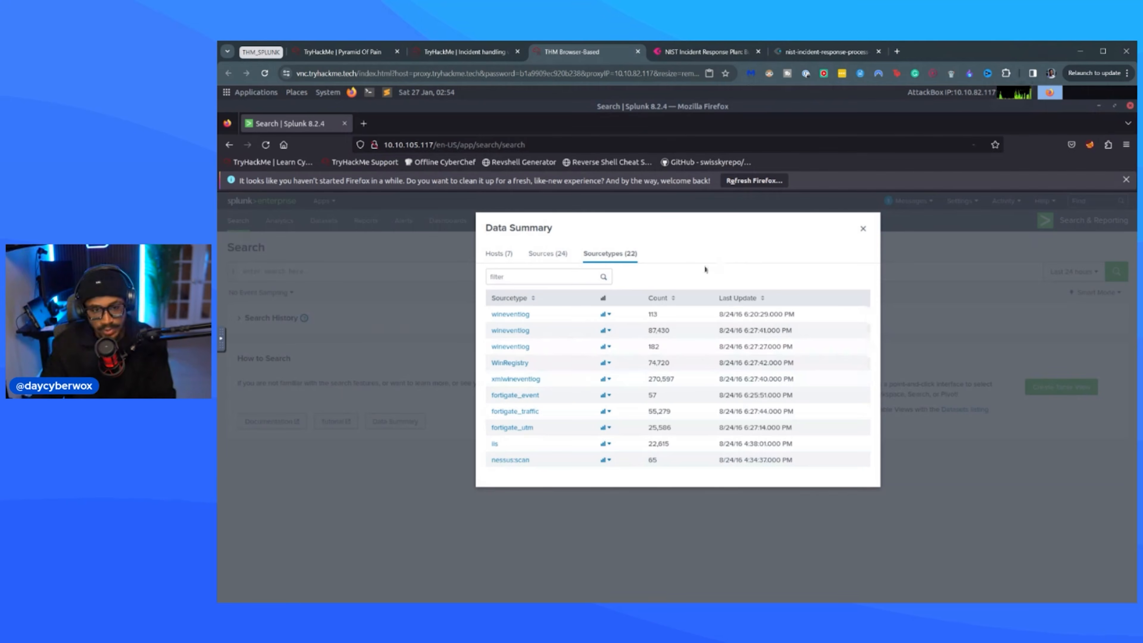
Examine the fortigate, stream and suricata sourcetypes at 110% page size, and close the Data Summary.
key(ctrl+plus)
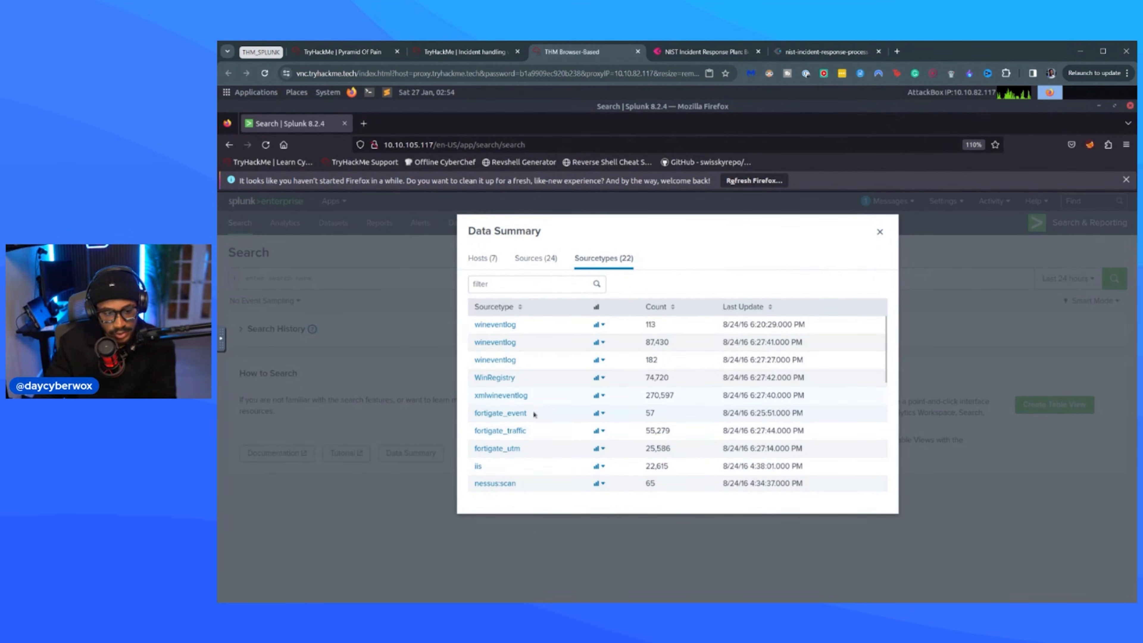
scroll(534, 413, down, 5)
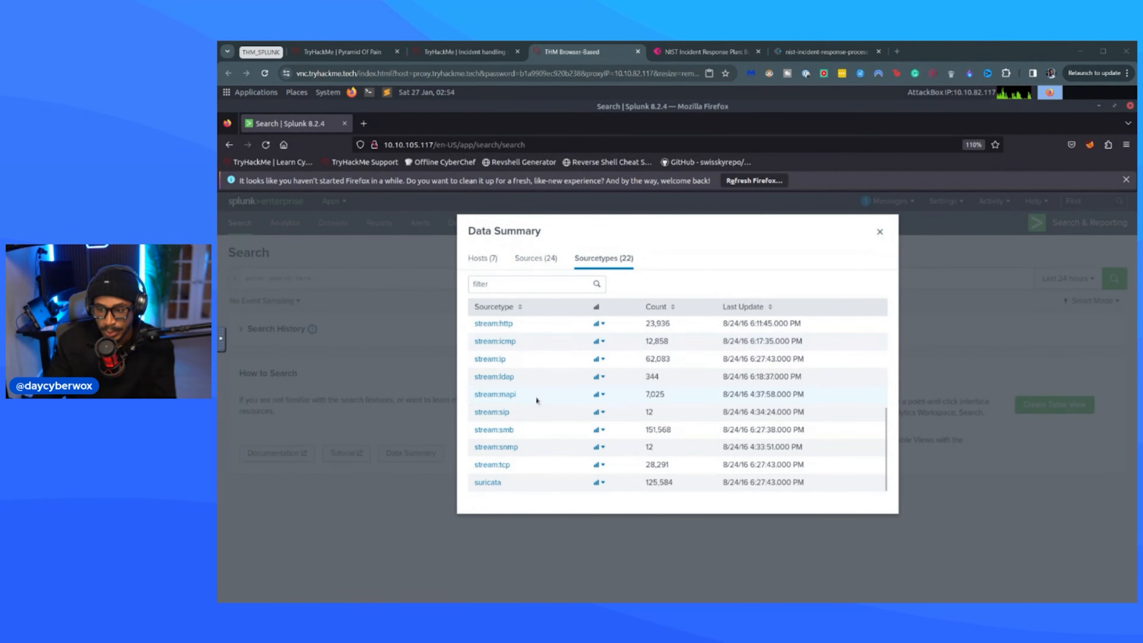
scroll(539, 401, up, 3)
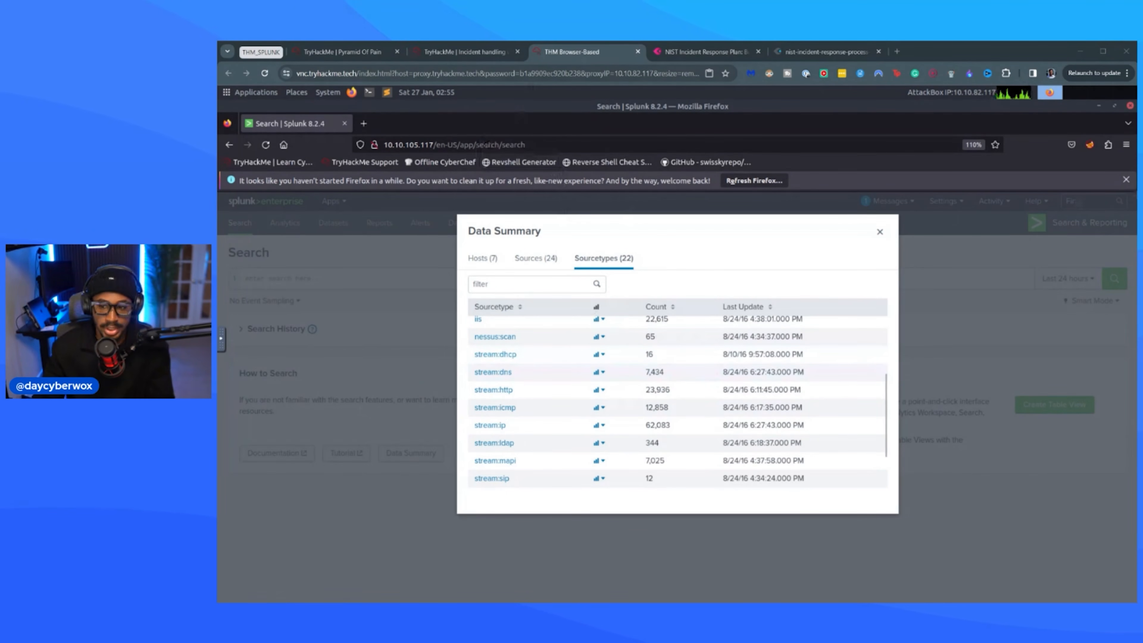
click(1019, 322)
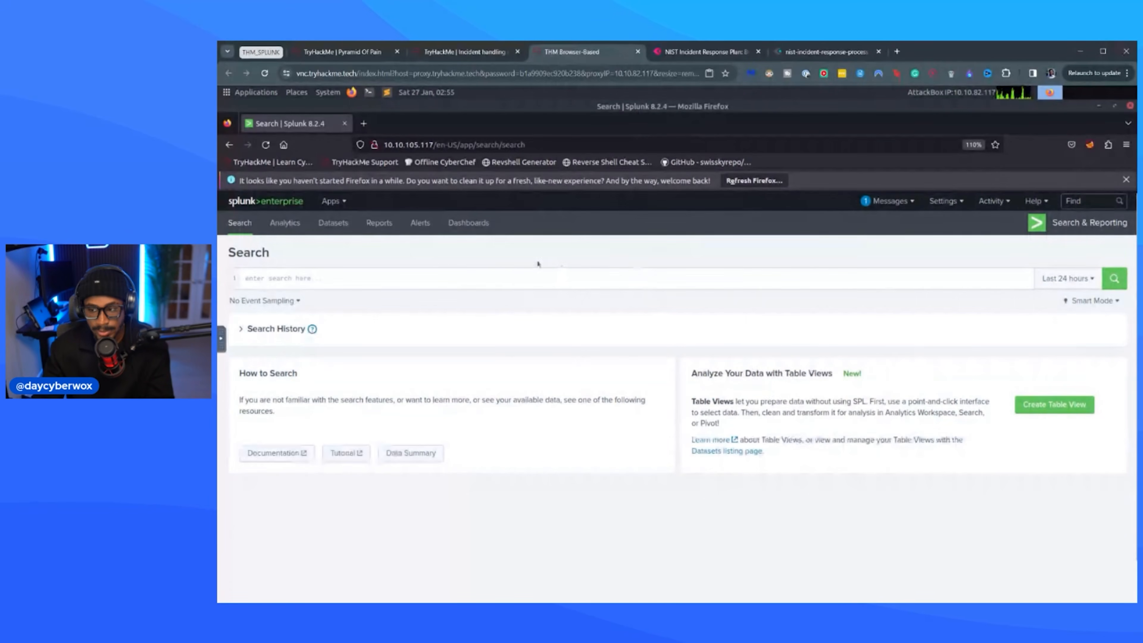
Search all events with index=botsv1 over the All time range and look through the results.
click(499, 282)
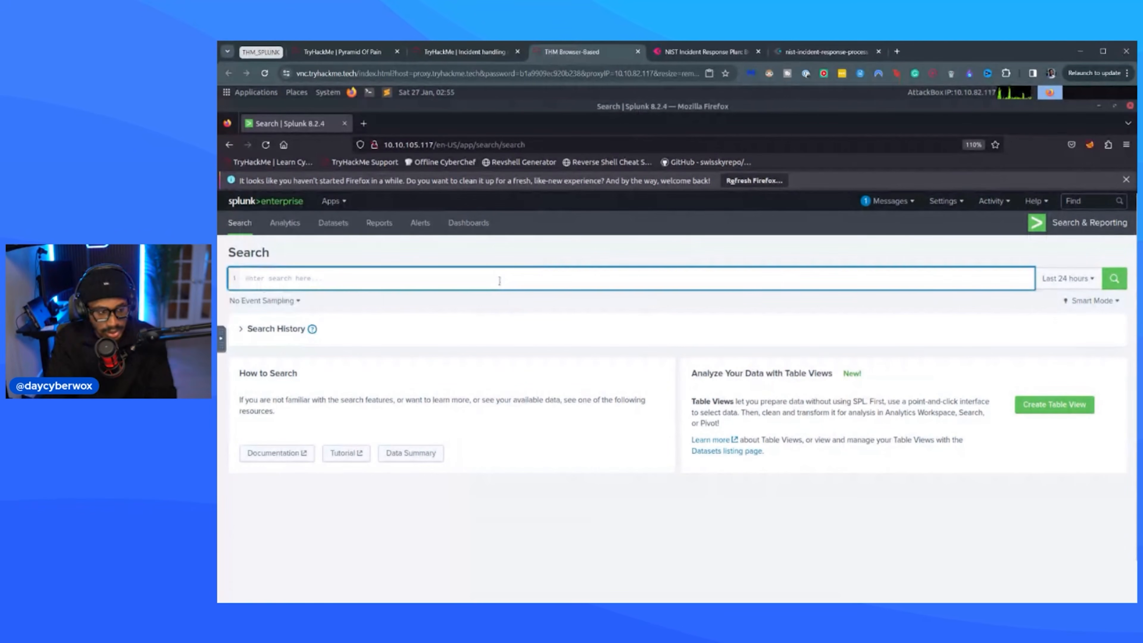
text(index=bots)
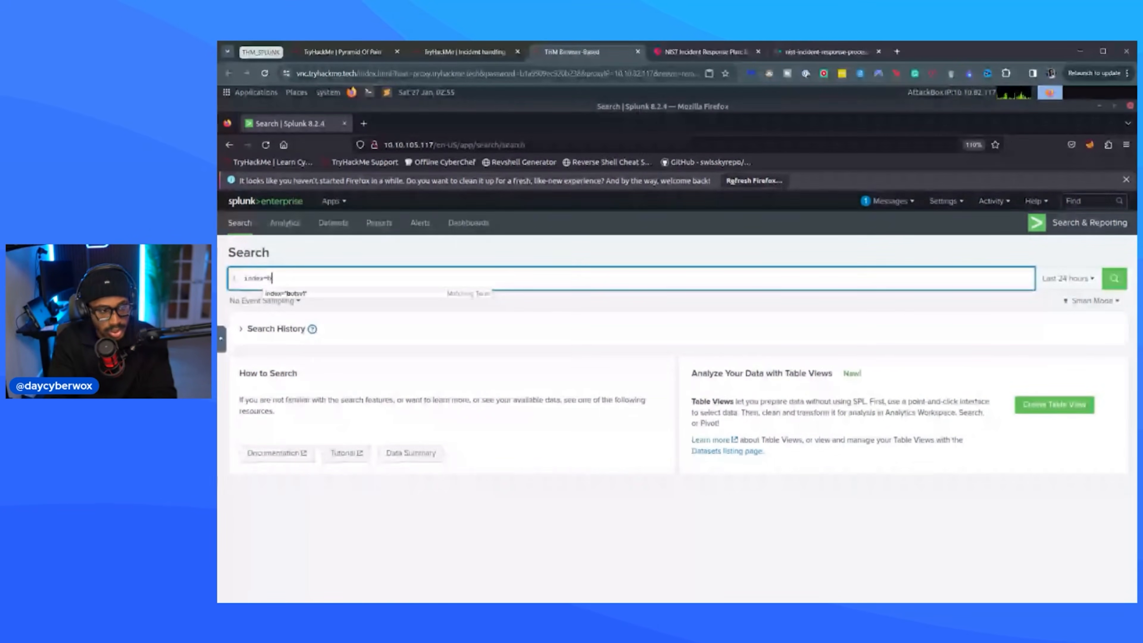
text(v1)
key(Return)
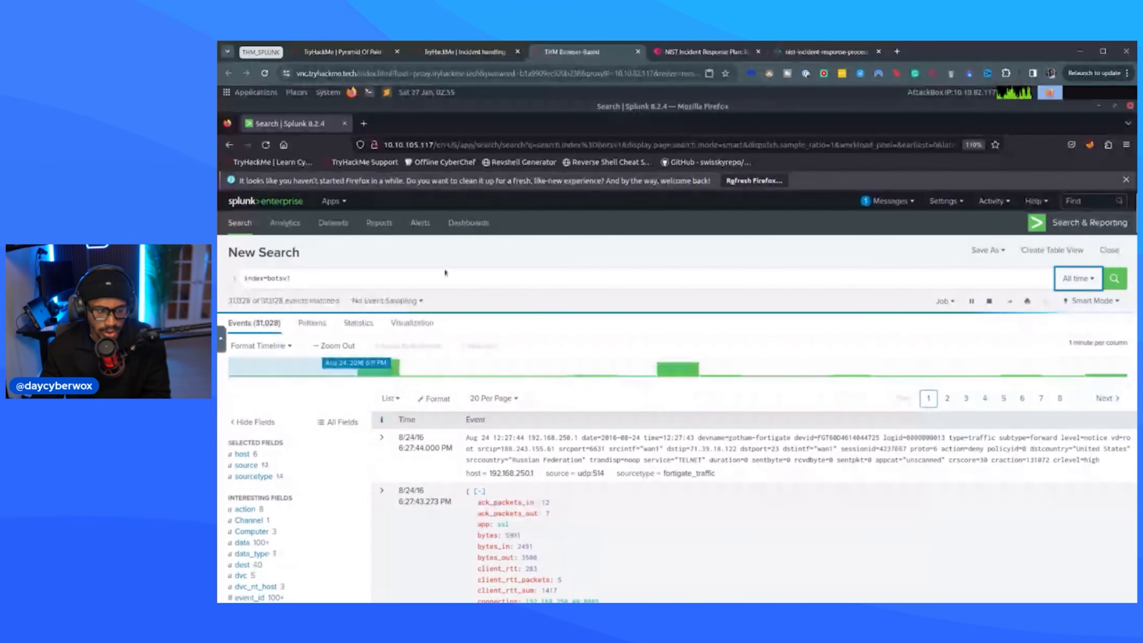
scroll(825, 386, down, 1)
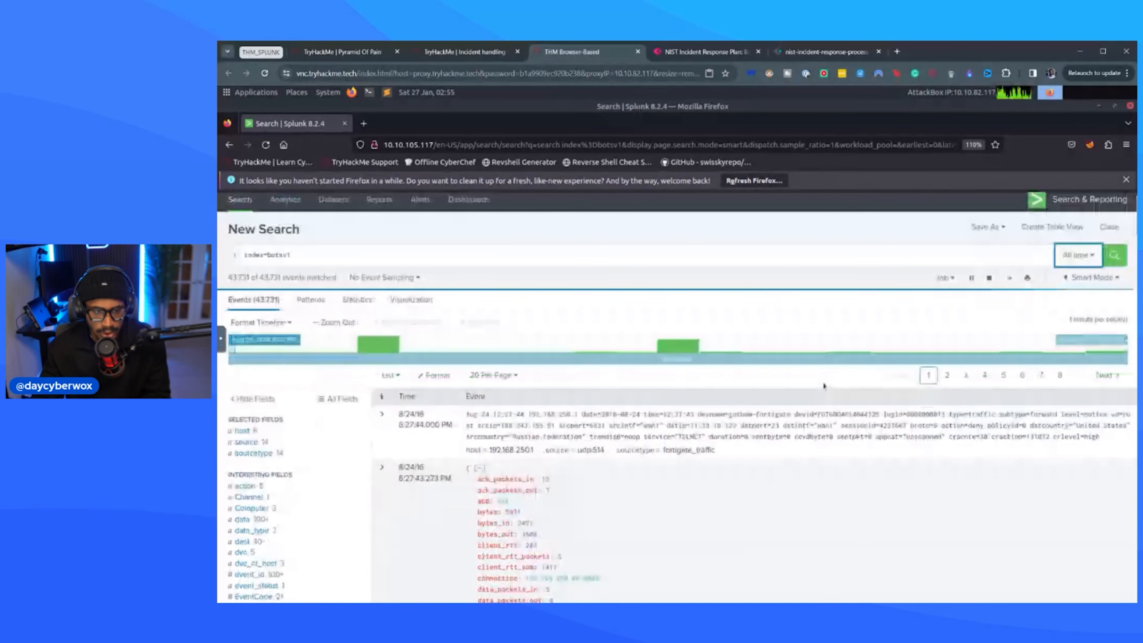
scroll(824, 386, down, 3)
scroll(650, 312, up, 3)
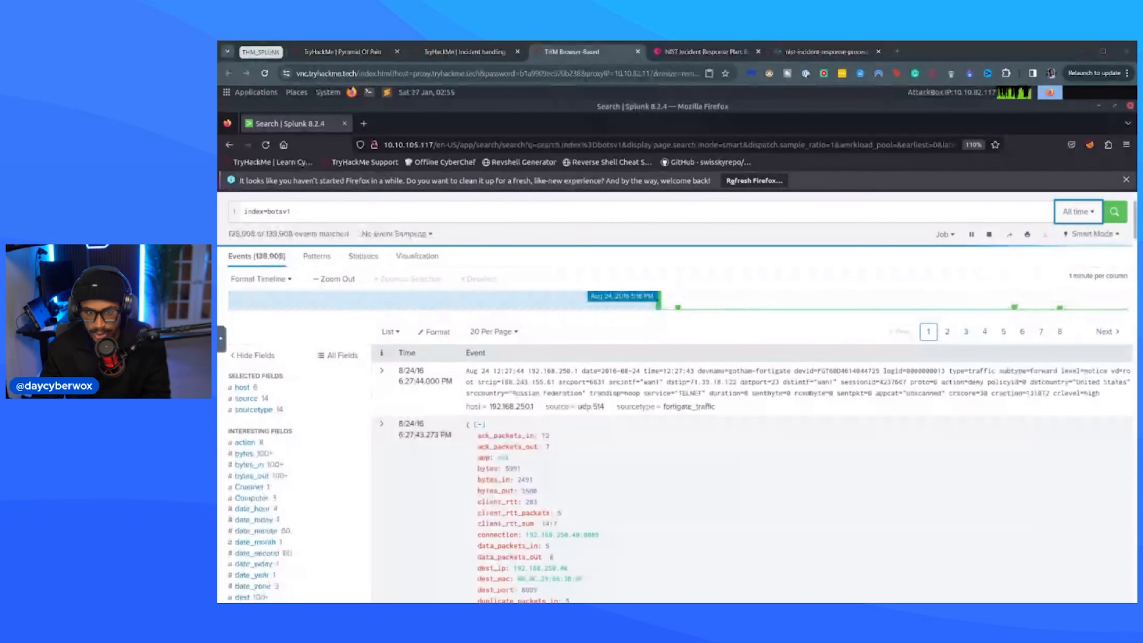
Open Task 4, Reconnaissance Phase, in the TryHackMe room and read its introduction and first search query.
click(477, 52)
scroll(634, 386, down, 5)
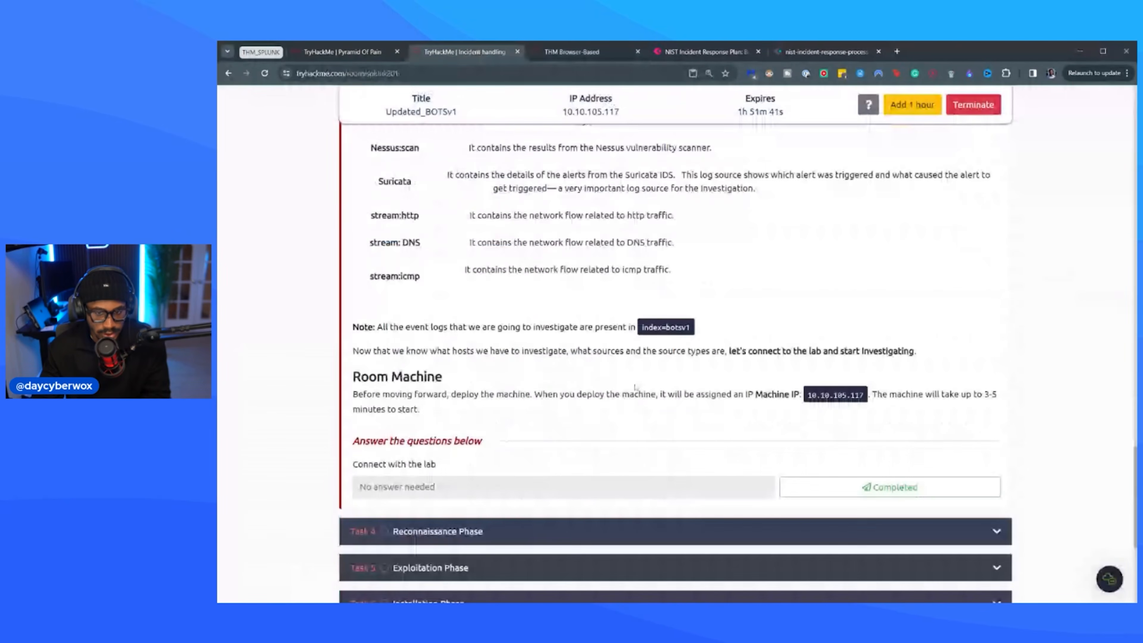
scroll(636, 386, down, 3)
click(889, 361)
scroll(583, 269, up, 15)
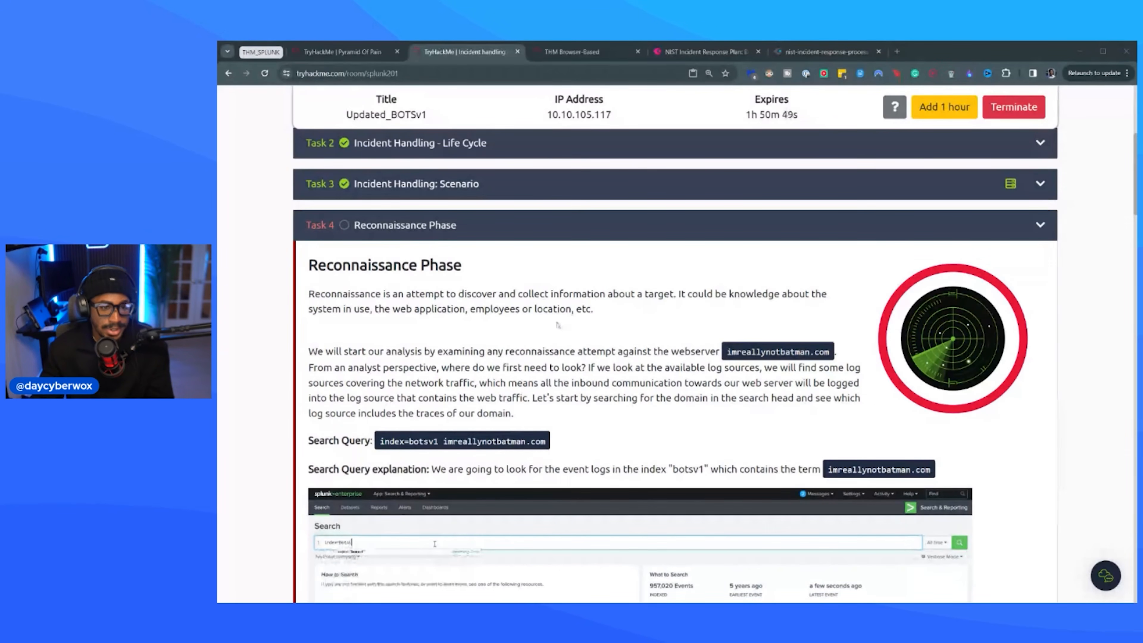
scroll(558, 324, down, 2)
scroll(341, 211, down, 2)
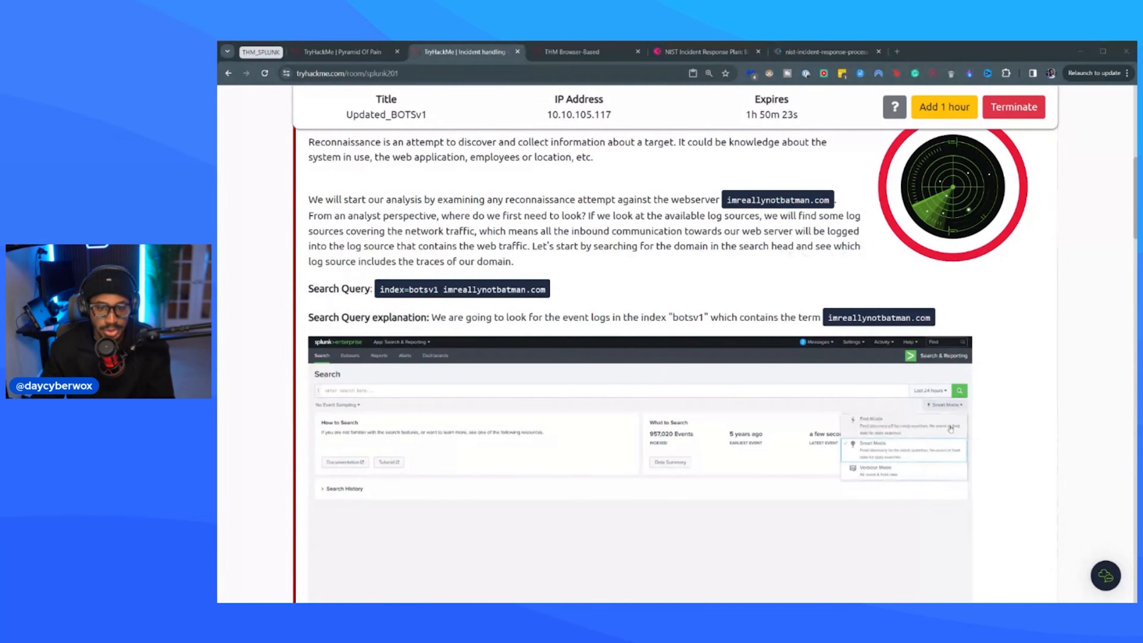
Return to Splunk and run the search index=botsv1 imreallynotbatman.com.
click(572, 55)
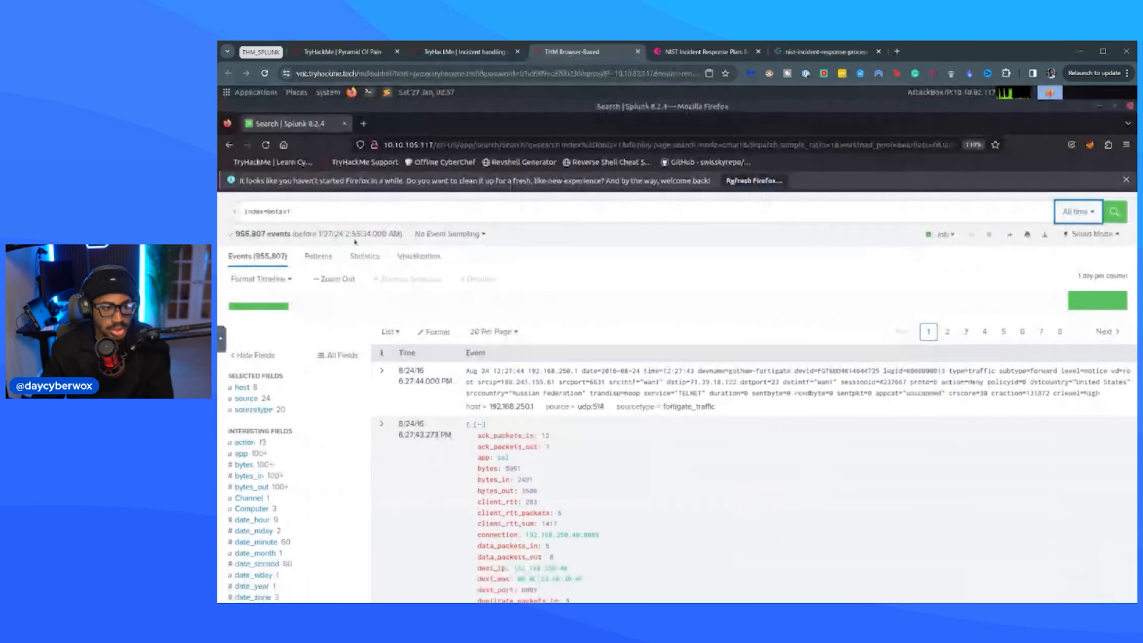
click(313, 219)
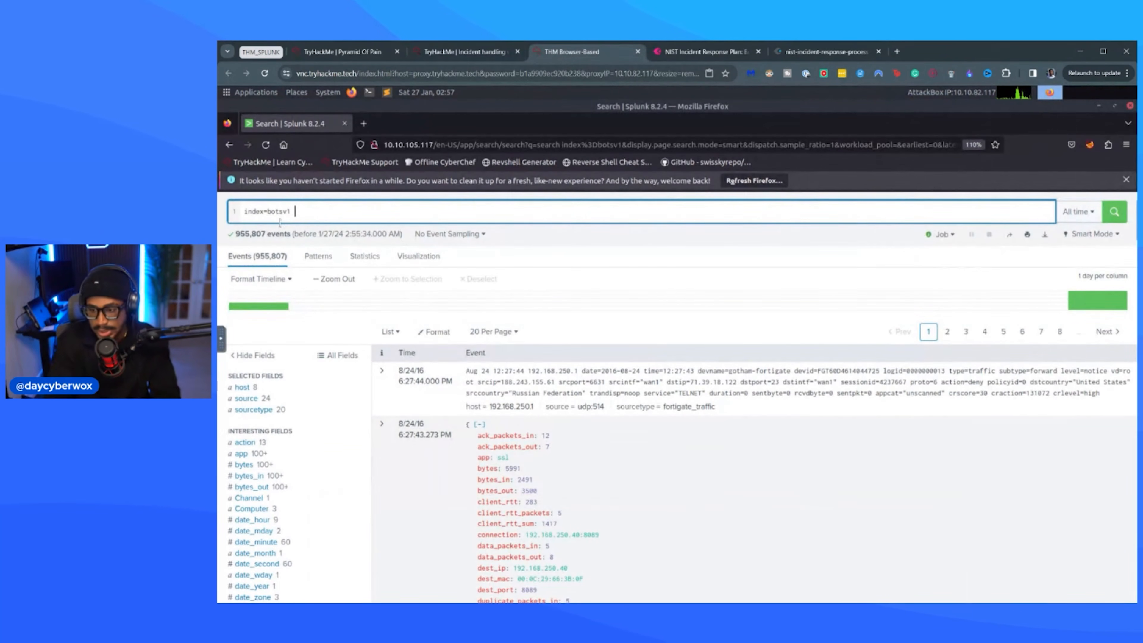
text(imreallynotba)
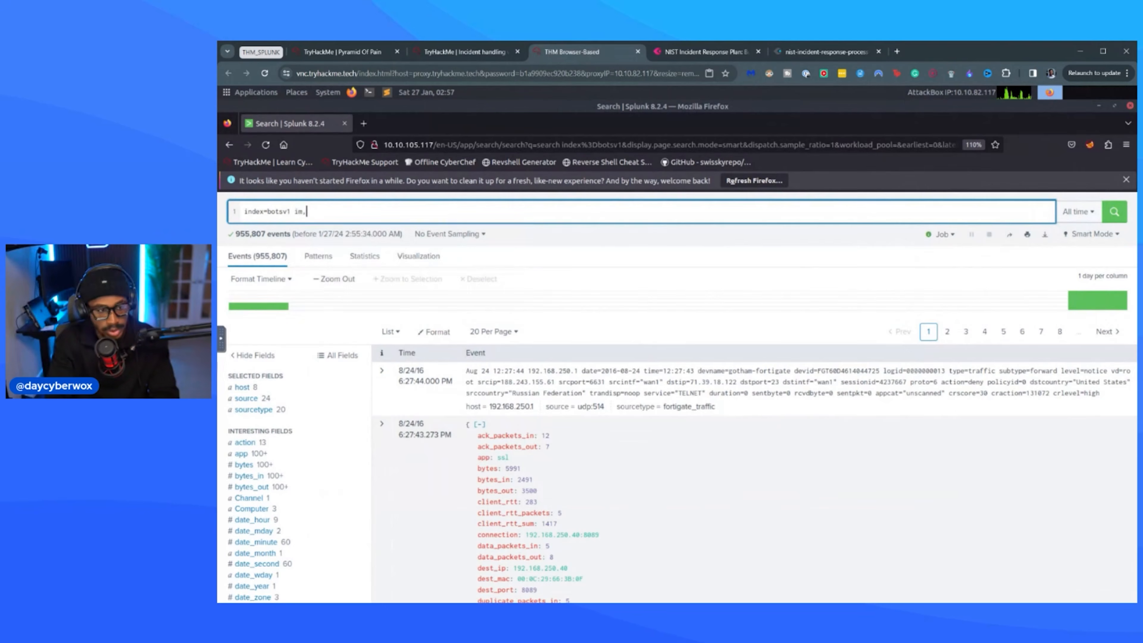
text(tman.com)
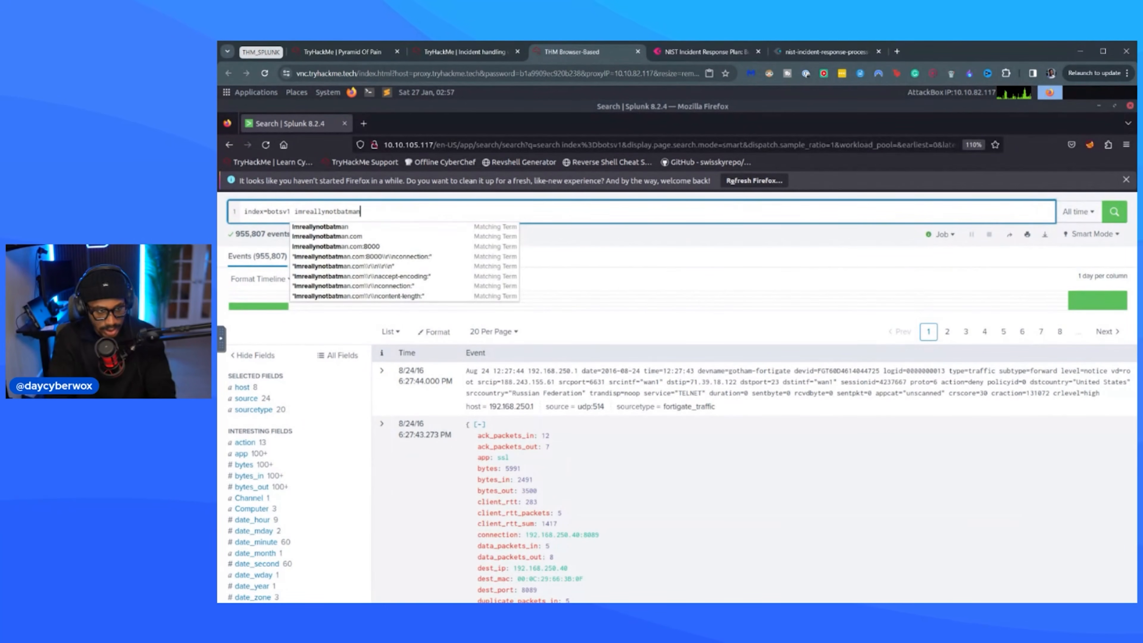
key(Return)
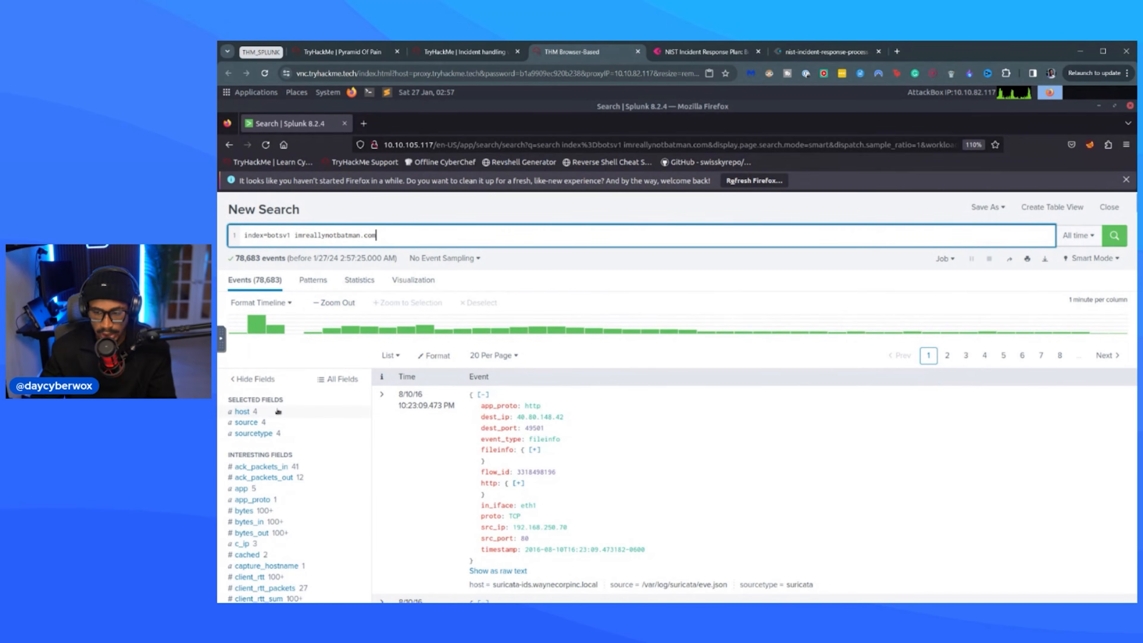
Review the values of the sourcetype field and narrow the search to stream:http.
scroll(283, 408, down, 3)
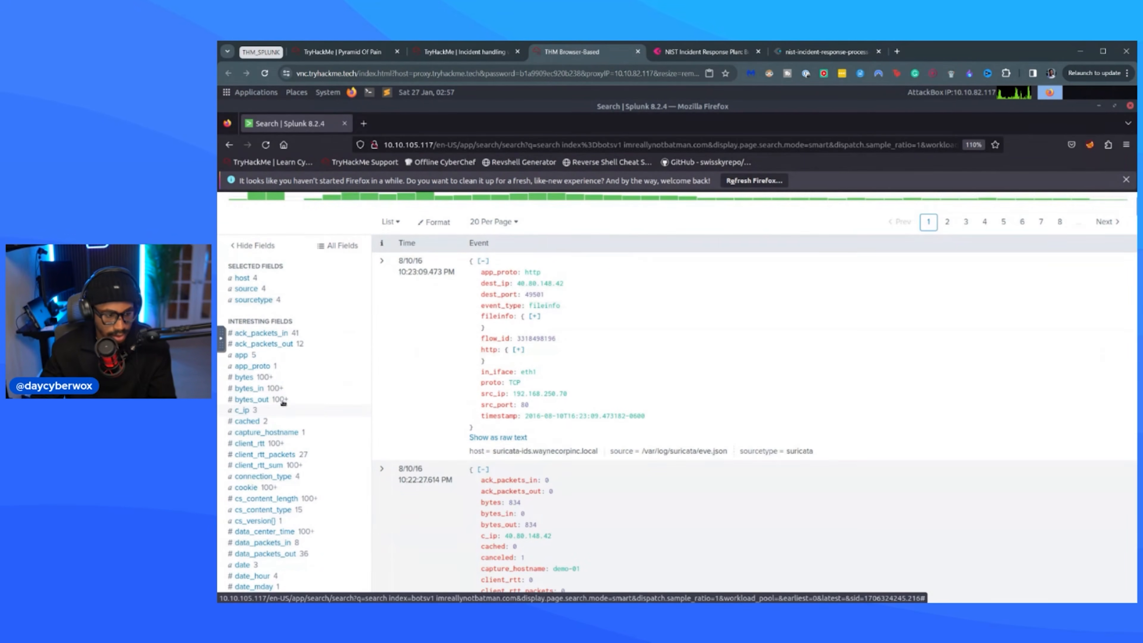
click(269, 305)
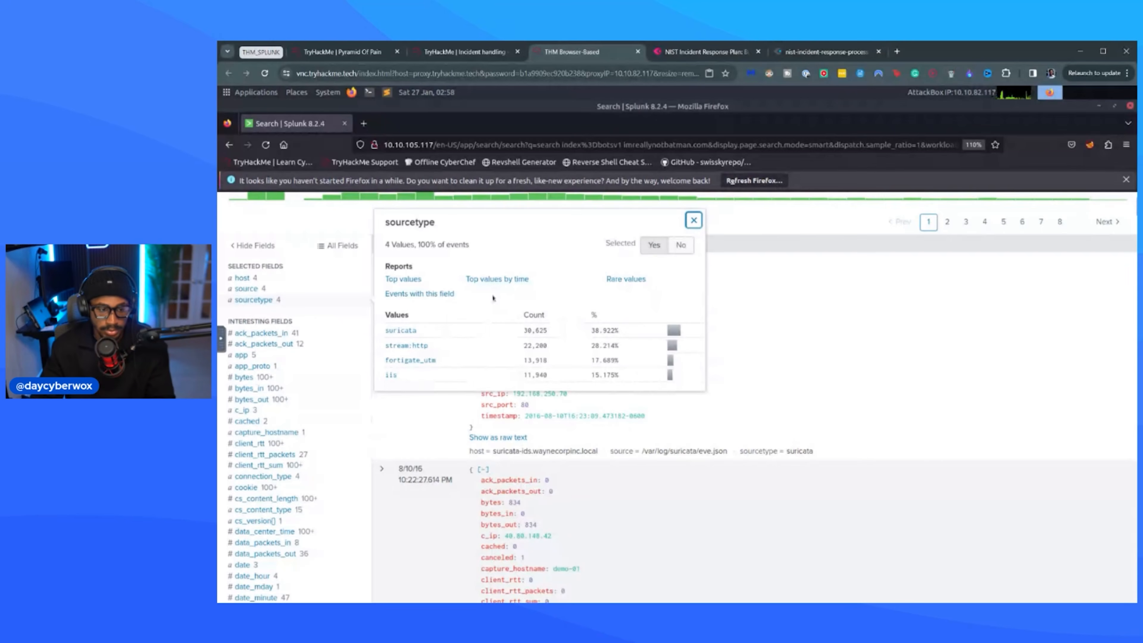
scroll(585, 311, up, 4)
scroll(664, 318, down, 5)
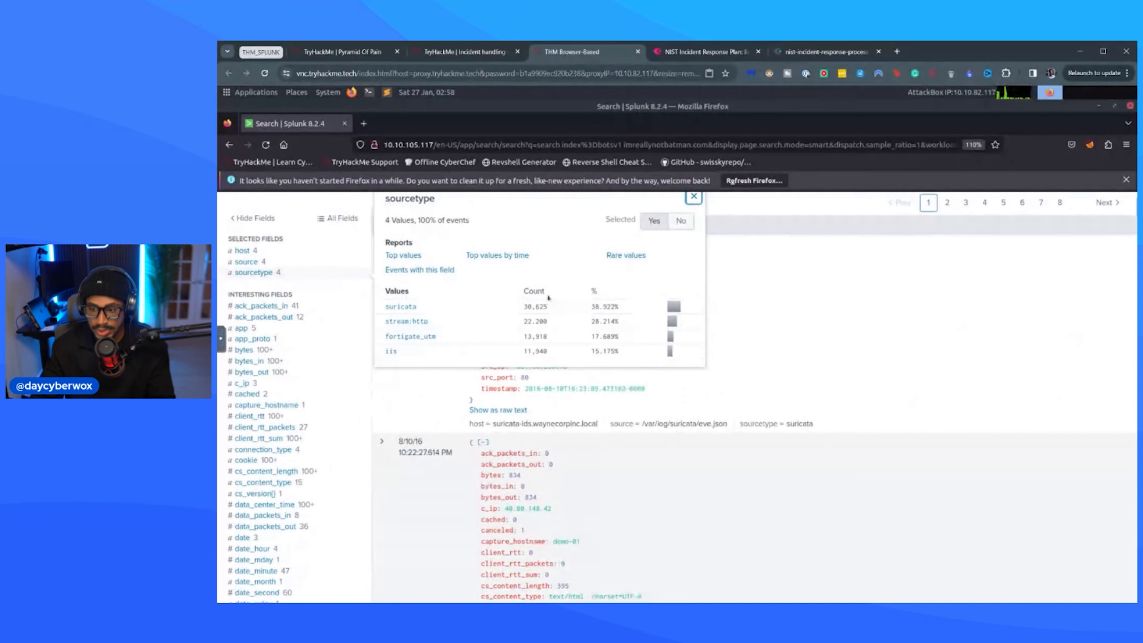
click(408, 323)
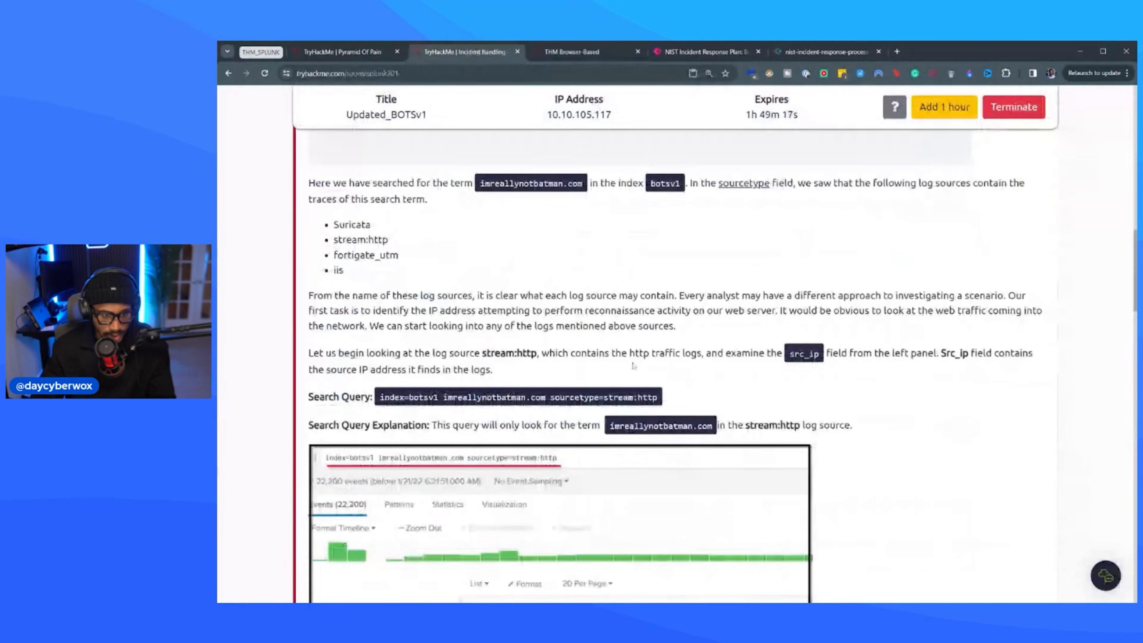
Check the room's guidance on the stream:http logs, inspect the src_ip field's values in Splunk and close them.
click(466, 52)
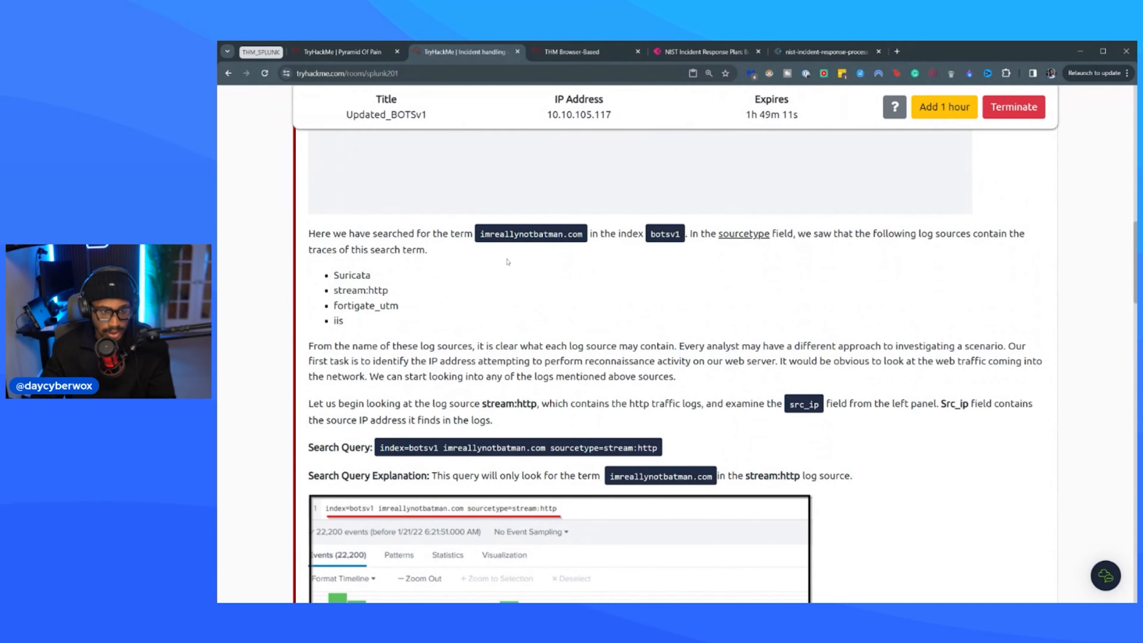
click(589, 54)
scroll(274, 460, down, 10)
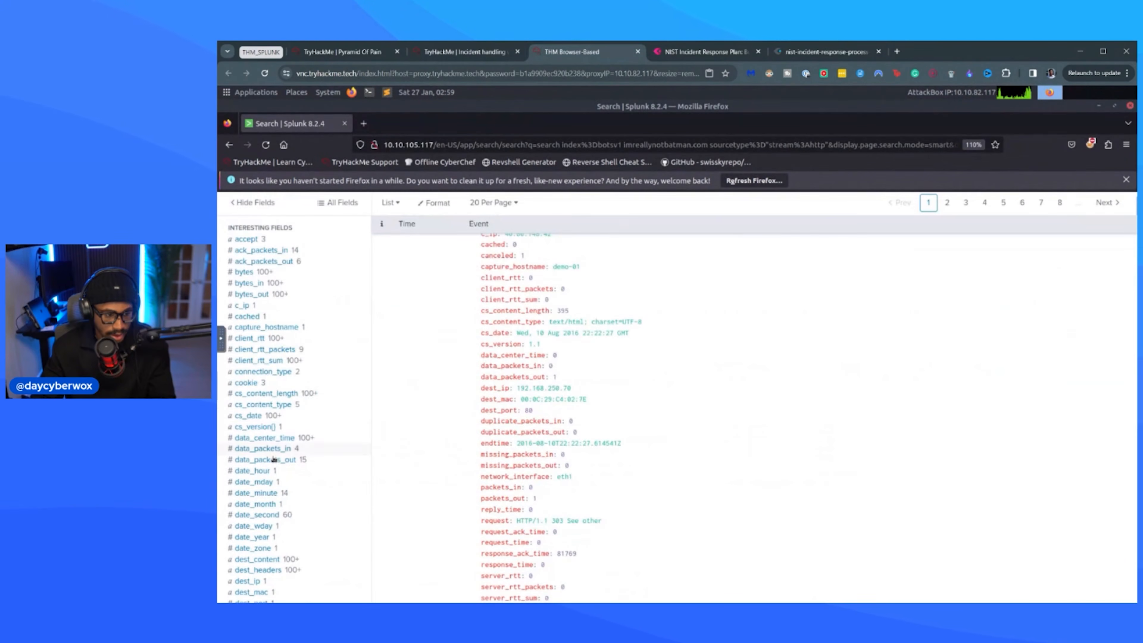
scroll(252, 509, down, 6)
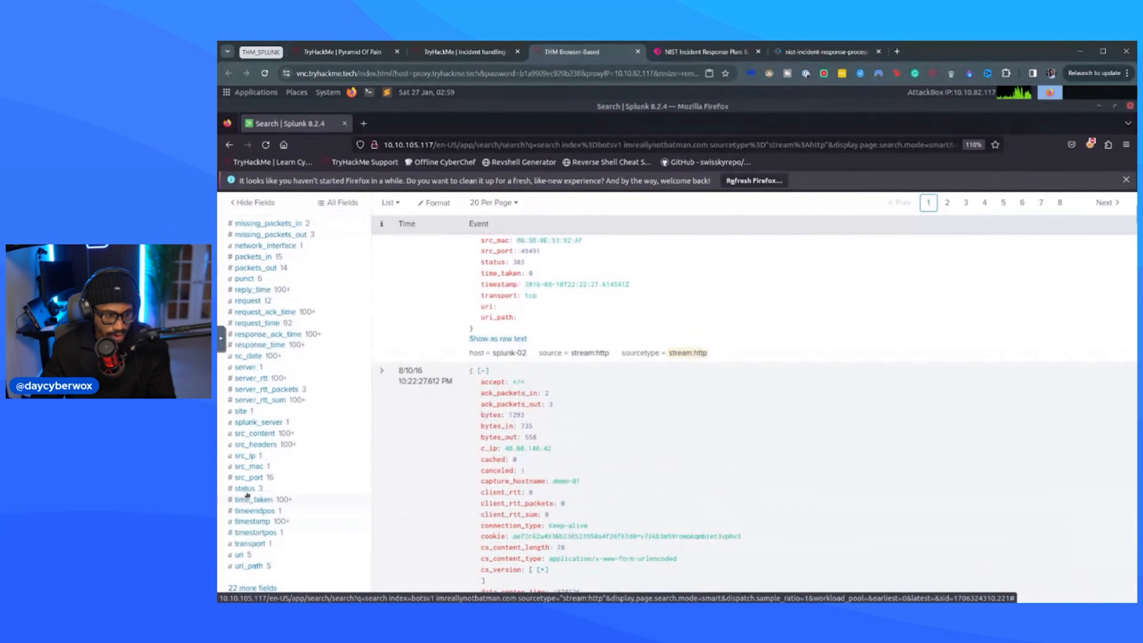
click(279, 457)
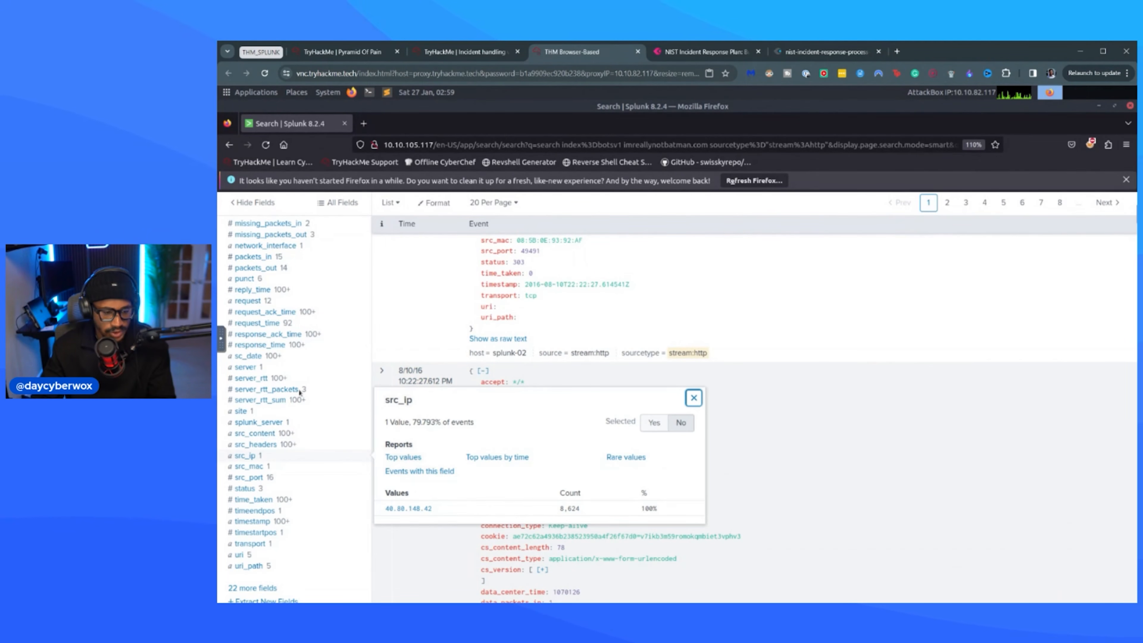
click(1085, 434)
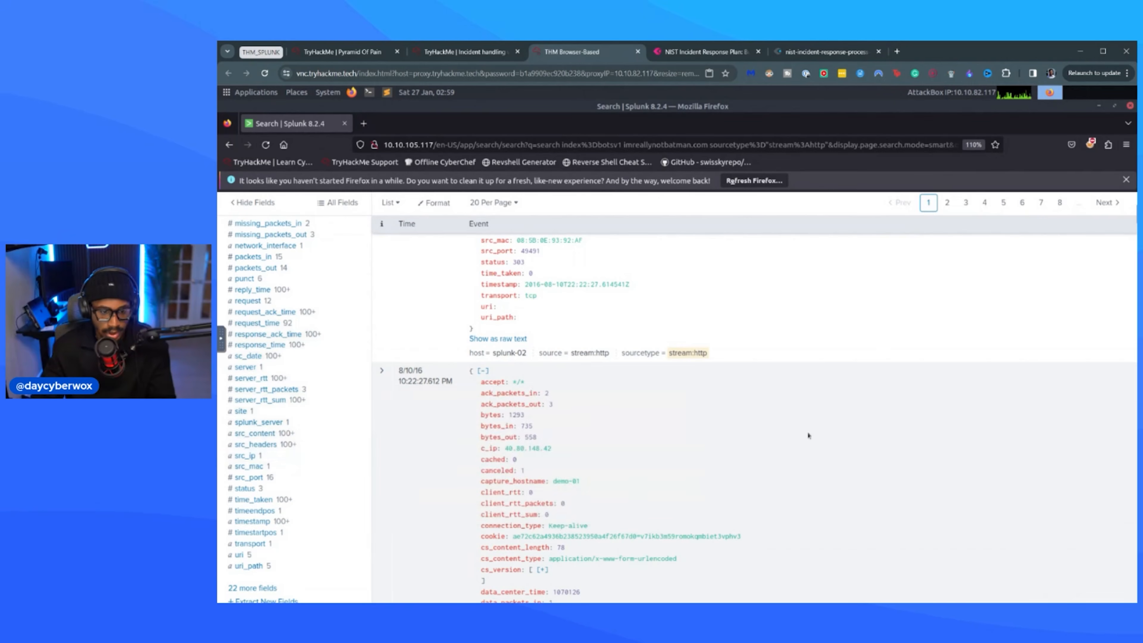
Examine the first stream:http event's fields, including its request, src_content and src_headers.
scroll(797, 423, up, 15)
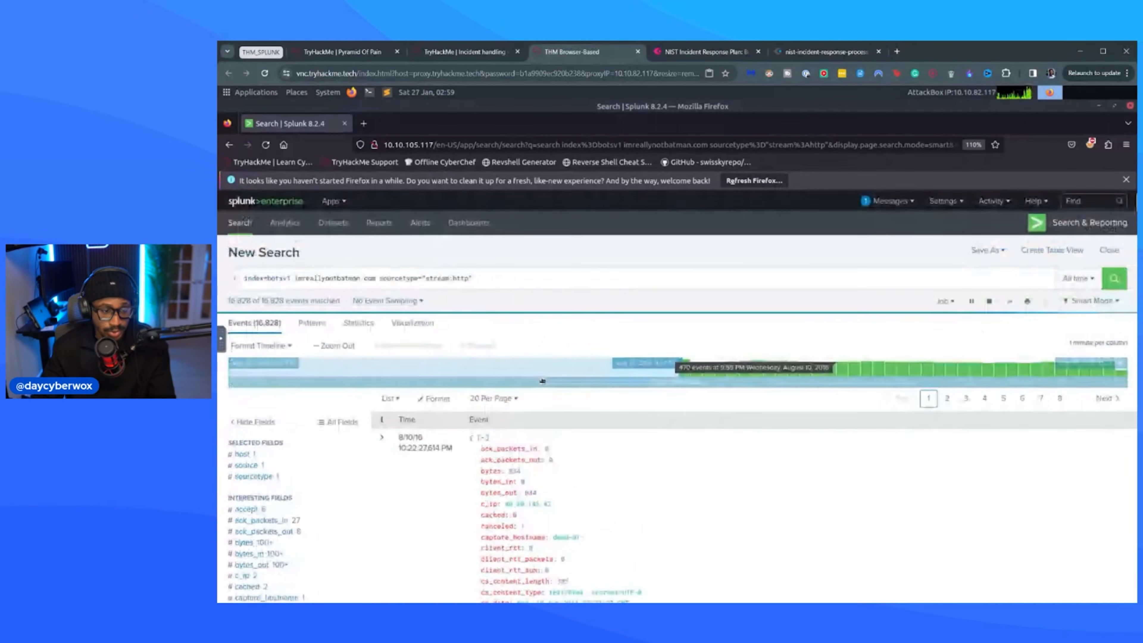
scroll(657, 418, down, 5)
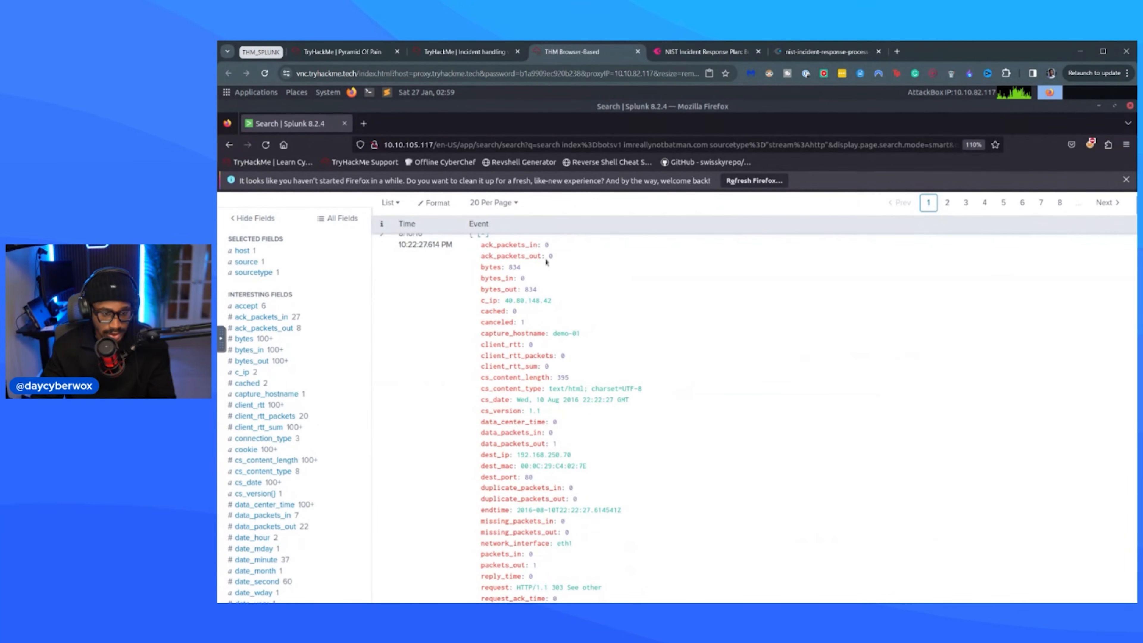
scroll(540, 408, down, 1)
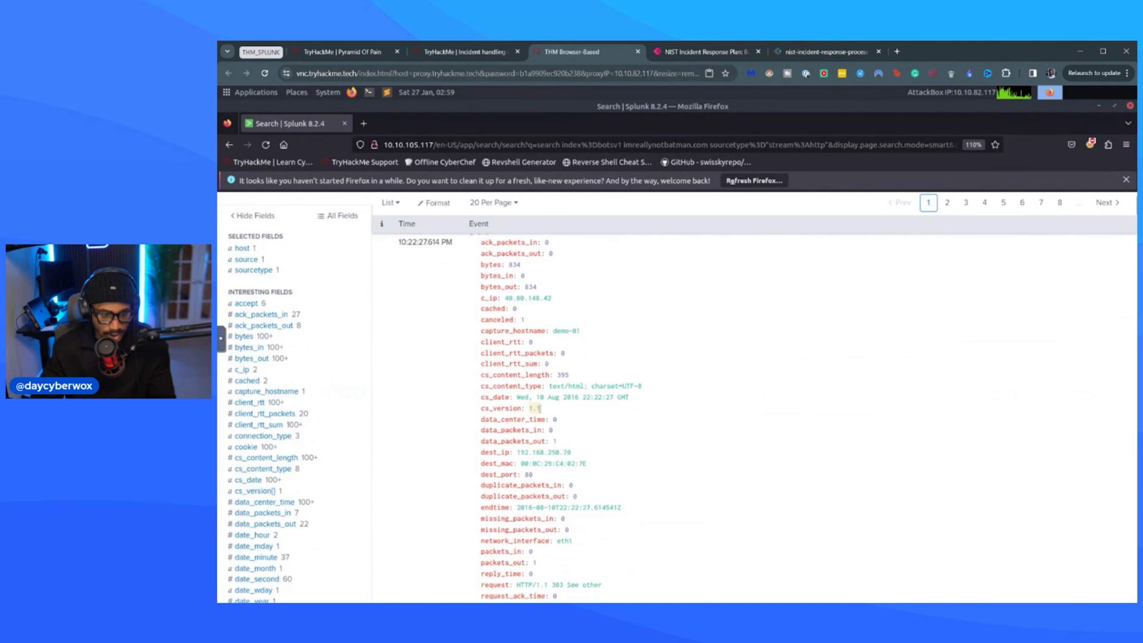
scroll(540, 408, down, 5)
scroll(559, 404, up, 5)
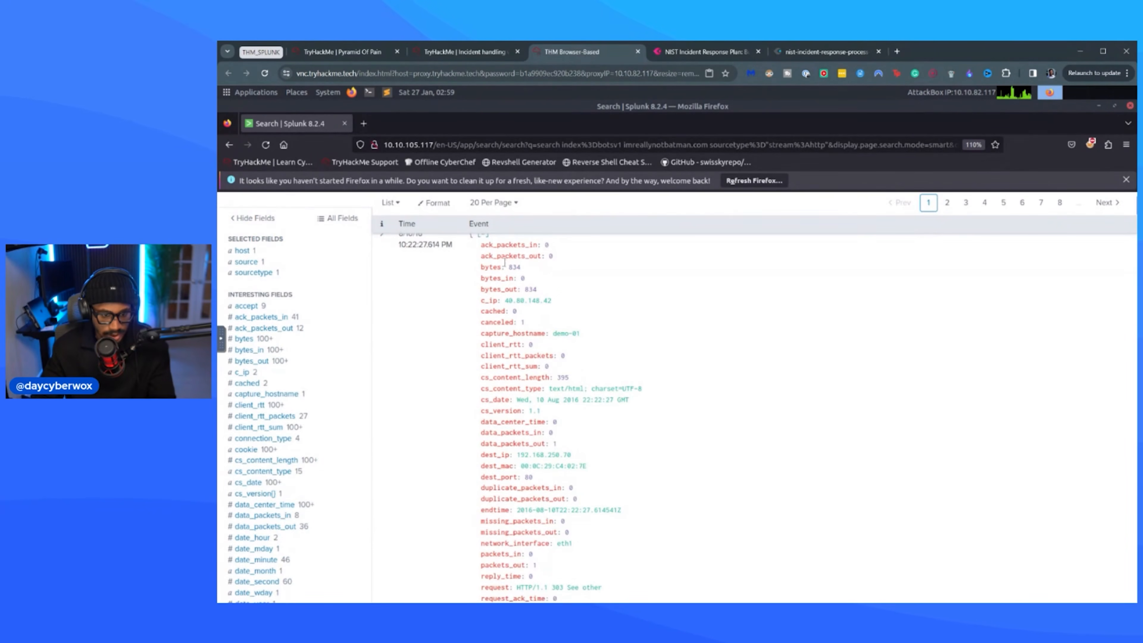
scroll(505, 262, up, 2)
scroll(516, 357, down, 10)
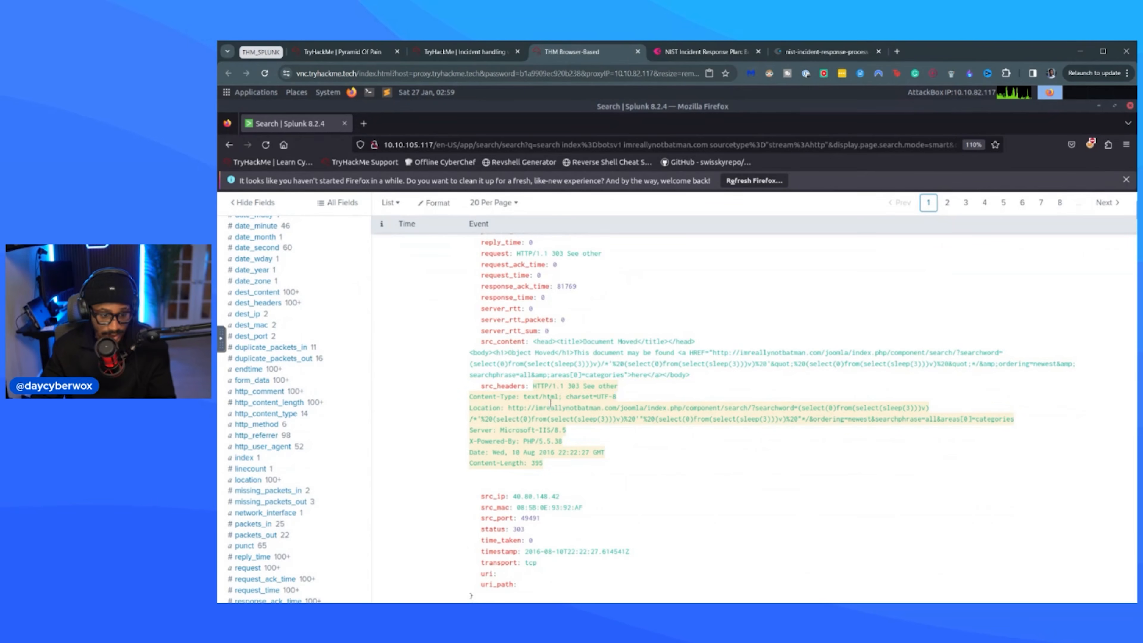
scroll(587, 372, down, 2)
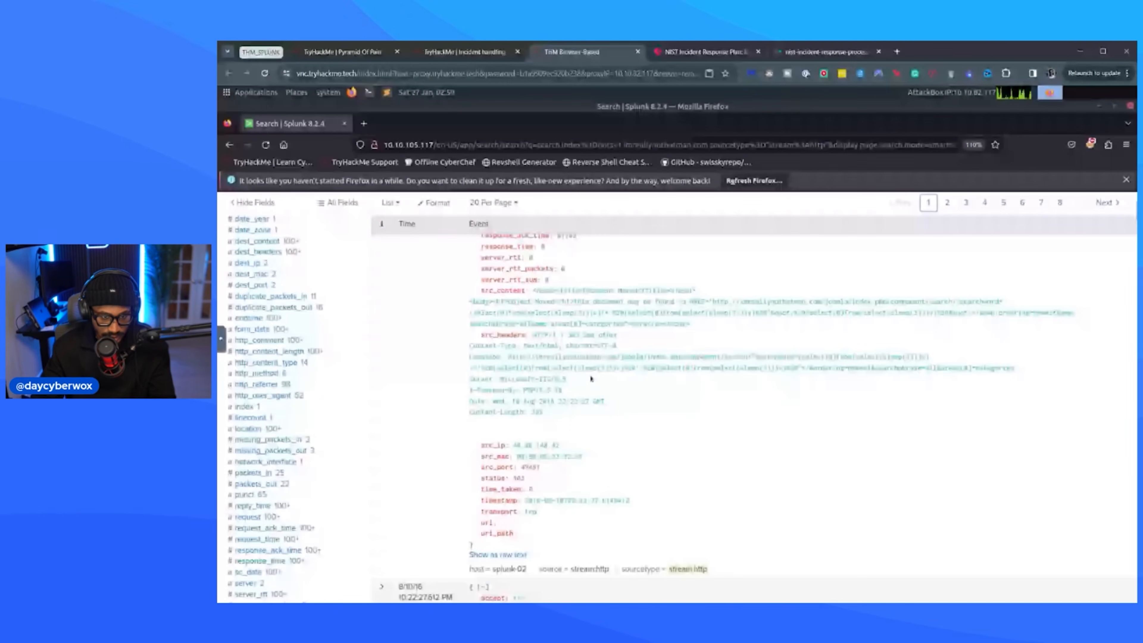
scroll(591, 379, up, 2)
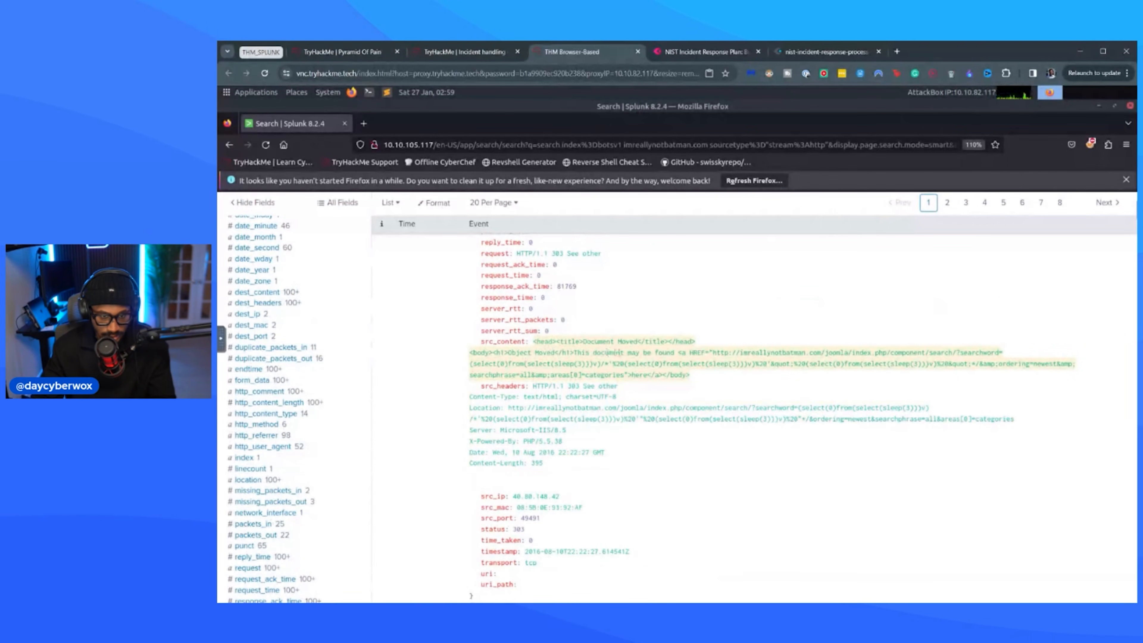
scroll(530, 347, up, 10)
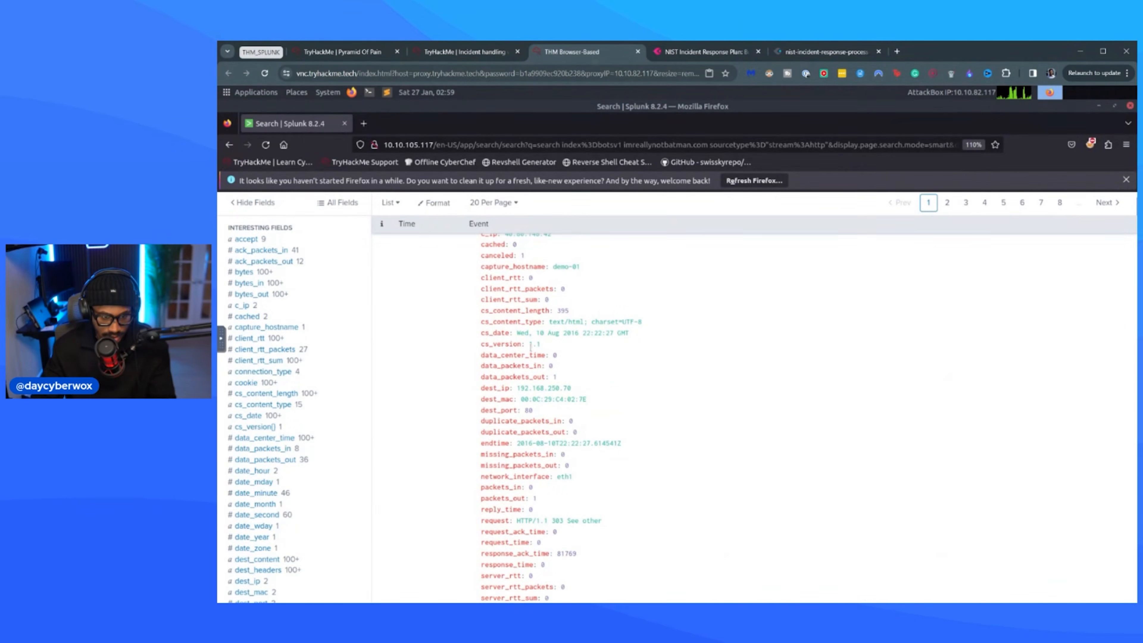
scroll(578, 384, down, 5)
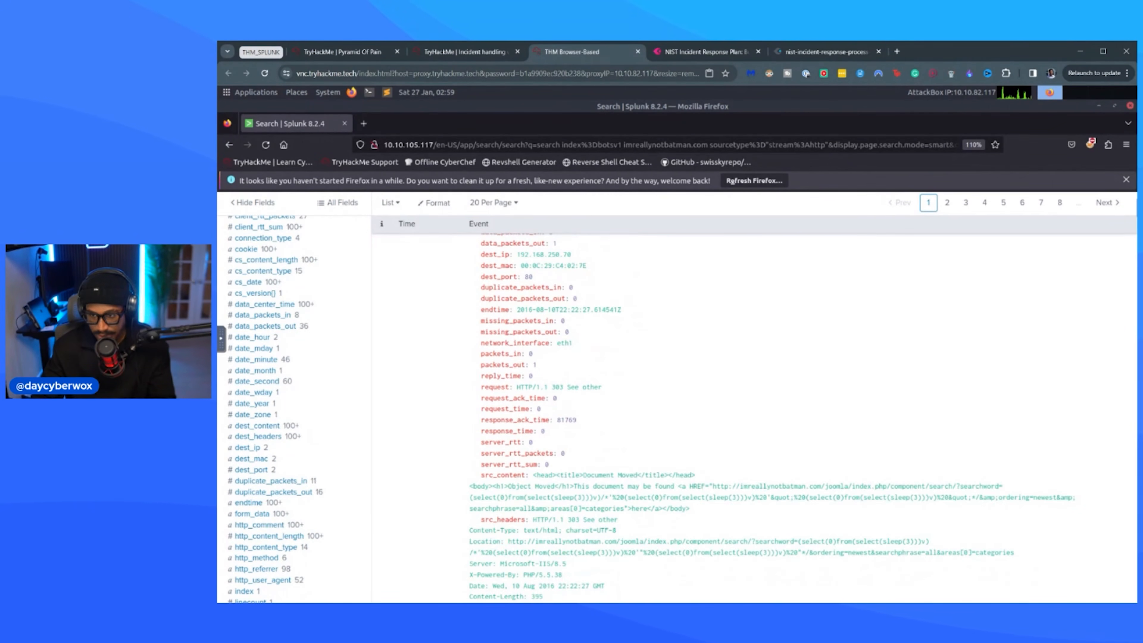
Show the second stream:http event as raw text and read through it.
scroll(596, 415, down, 10)
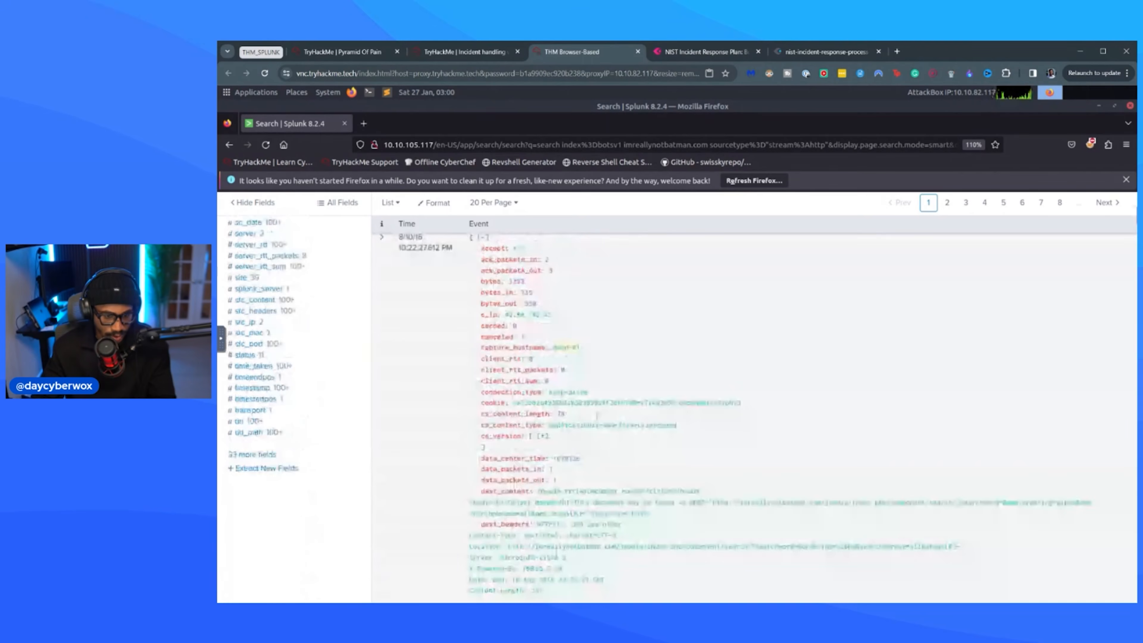
scroll(608, 360, down, 15)
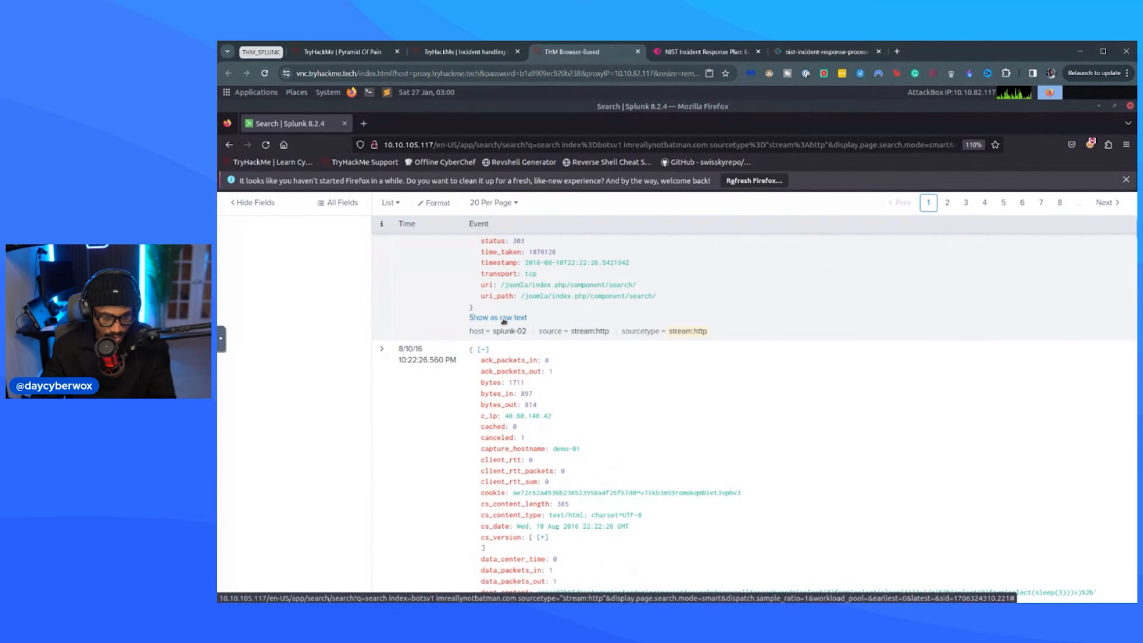
scroll(675, 379, up, 10)
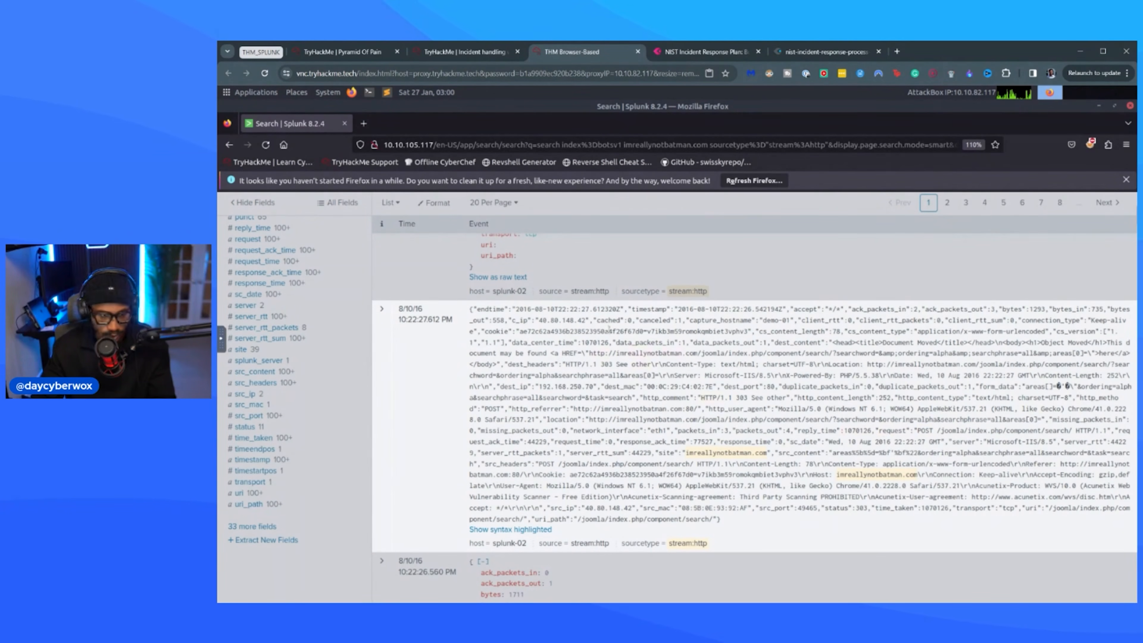
scroll(544, 284, down, 2)
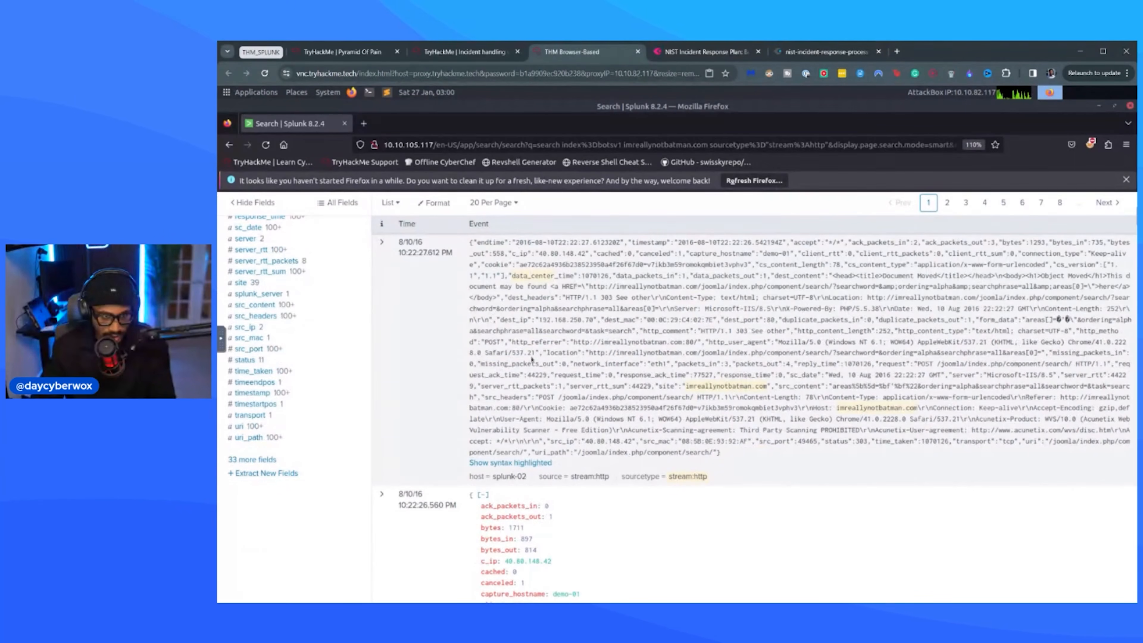
Show the first stream:http event as raw text and read it alongside the second event.
scroll(532, 359, down, 15)
scroll(484, 284, up, 2)
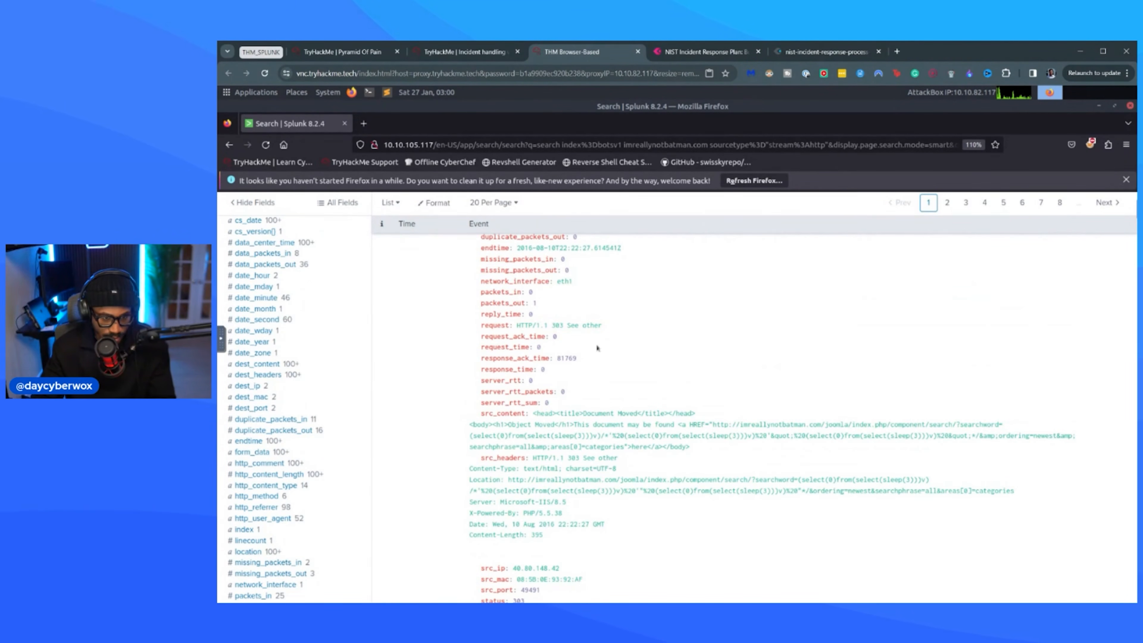
scroll(631, 415, down, 10)
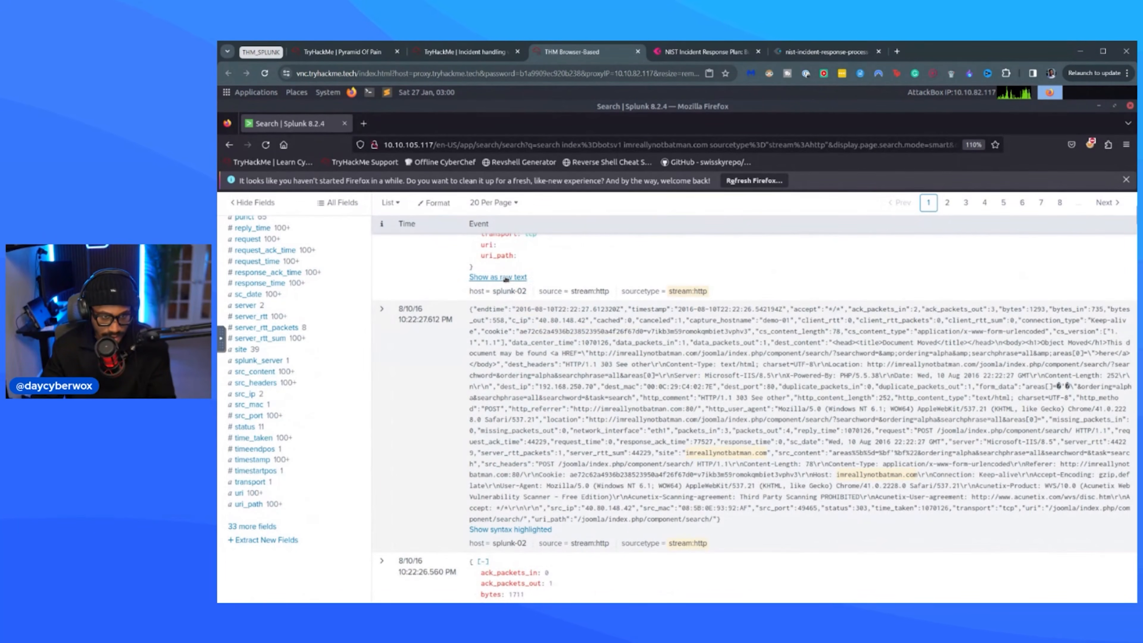
click(508, 278)
scroll(952, 437, up, 8)
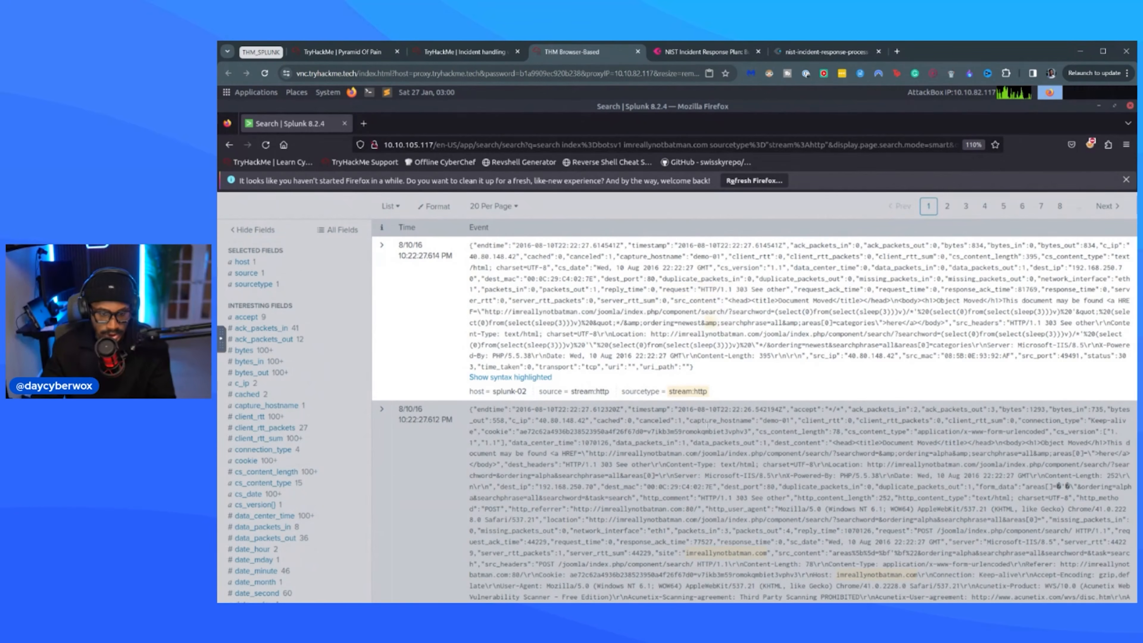
scroll(807, 434, down, 5)
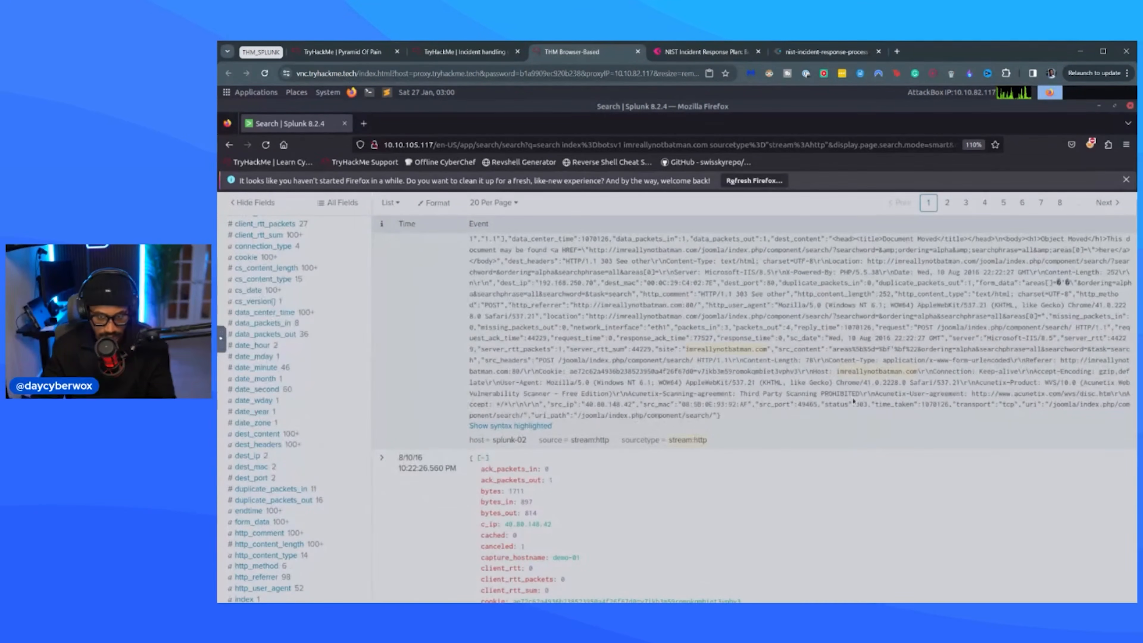
scroll(806, 405, up, 2)
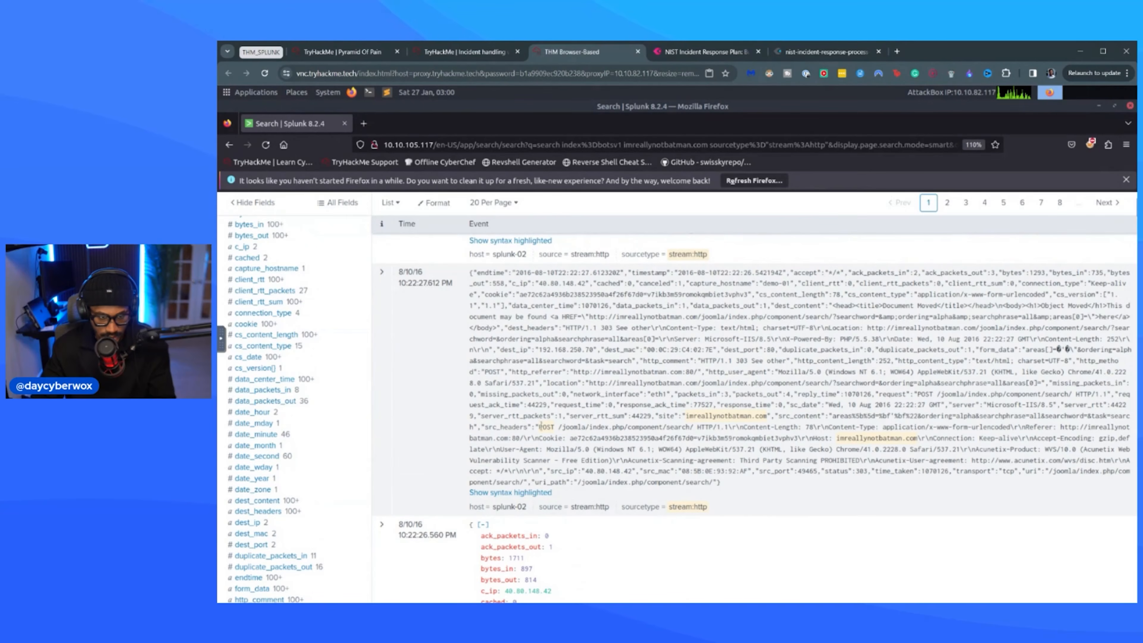
Show the third and fourth stream:http events as raw text and read through their requests and headers.
click(510, 492)
scroll(495, 398, down, 5)
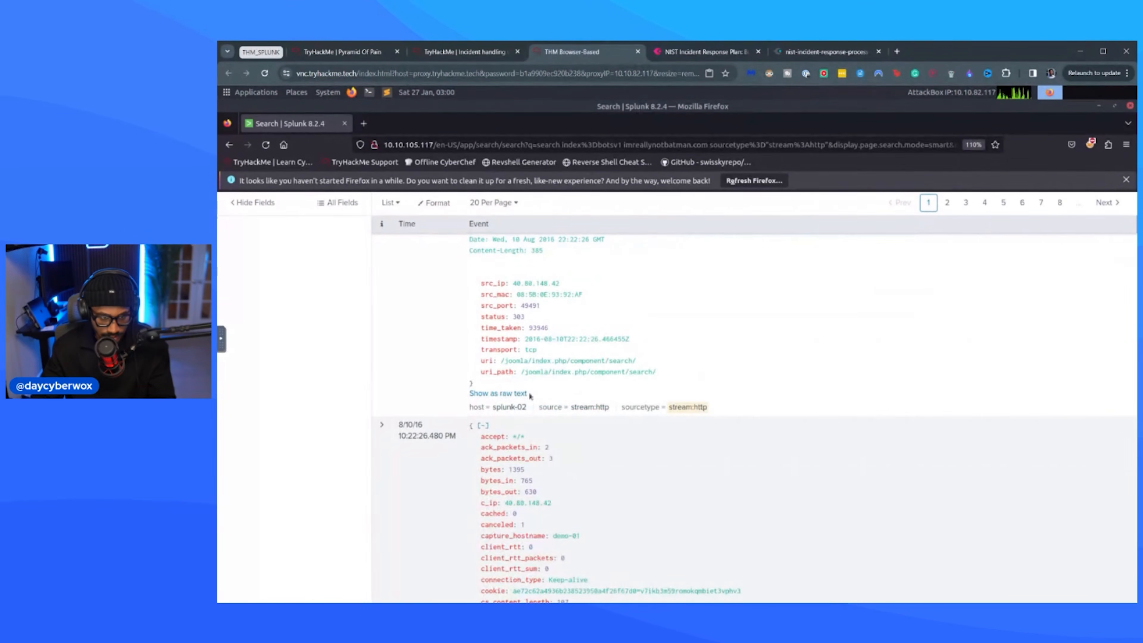
click(495, 393)
scroll(770, 413, up, 5)
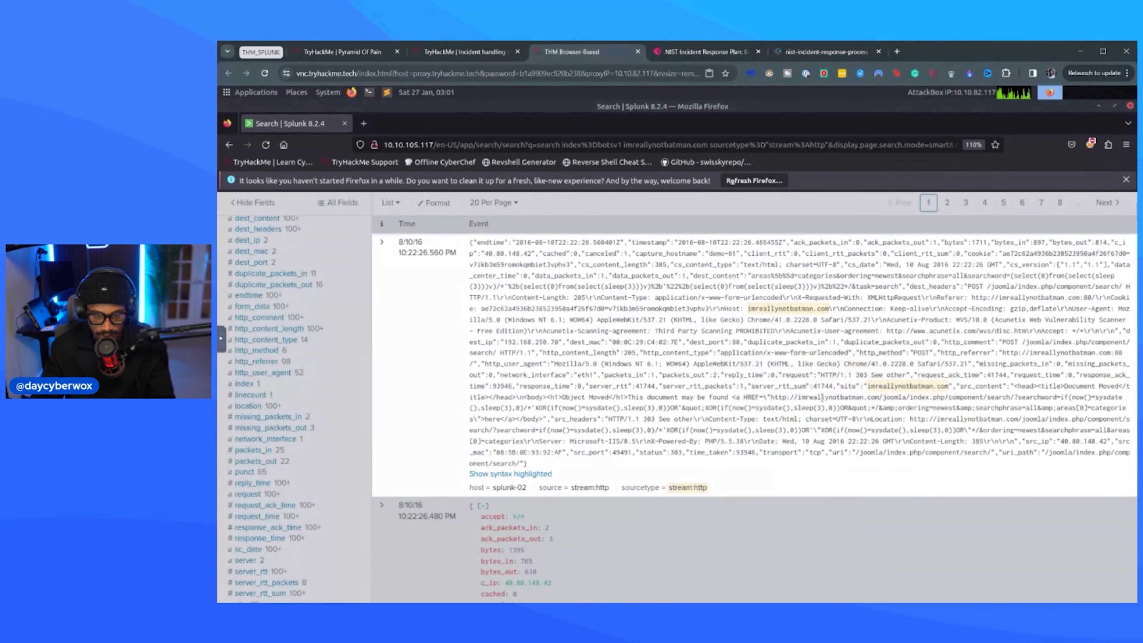
scroll(630, 450, down, 15)
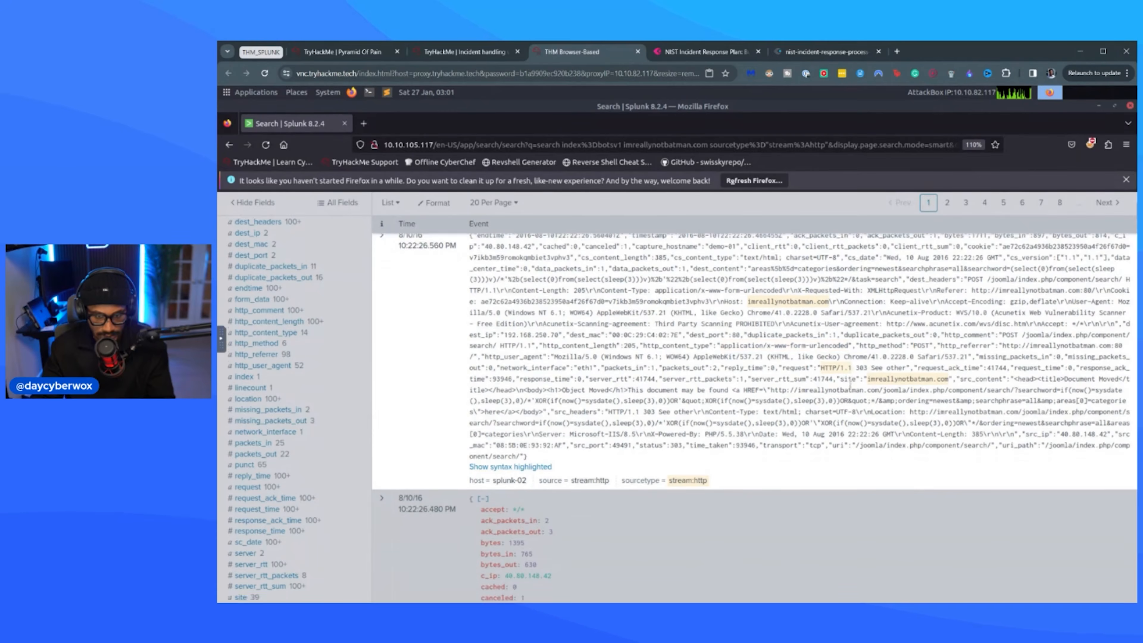
click(518, 550)
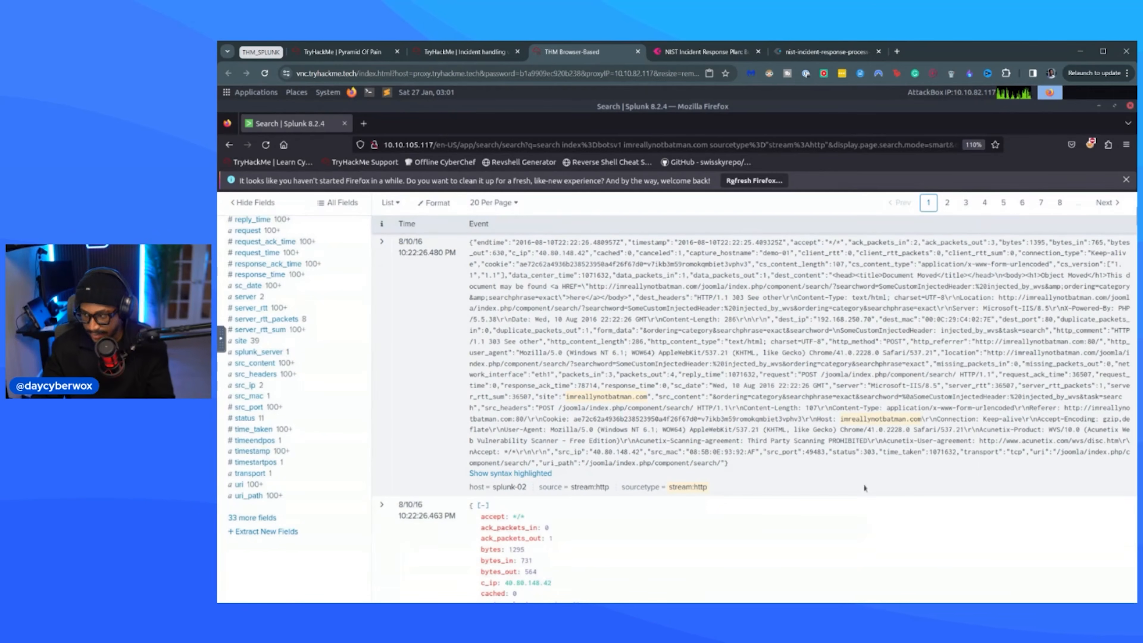
Return to the search query and enlarge the Splunk page to 133%.
scroll(846, 419, up, 15)
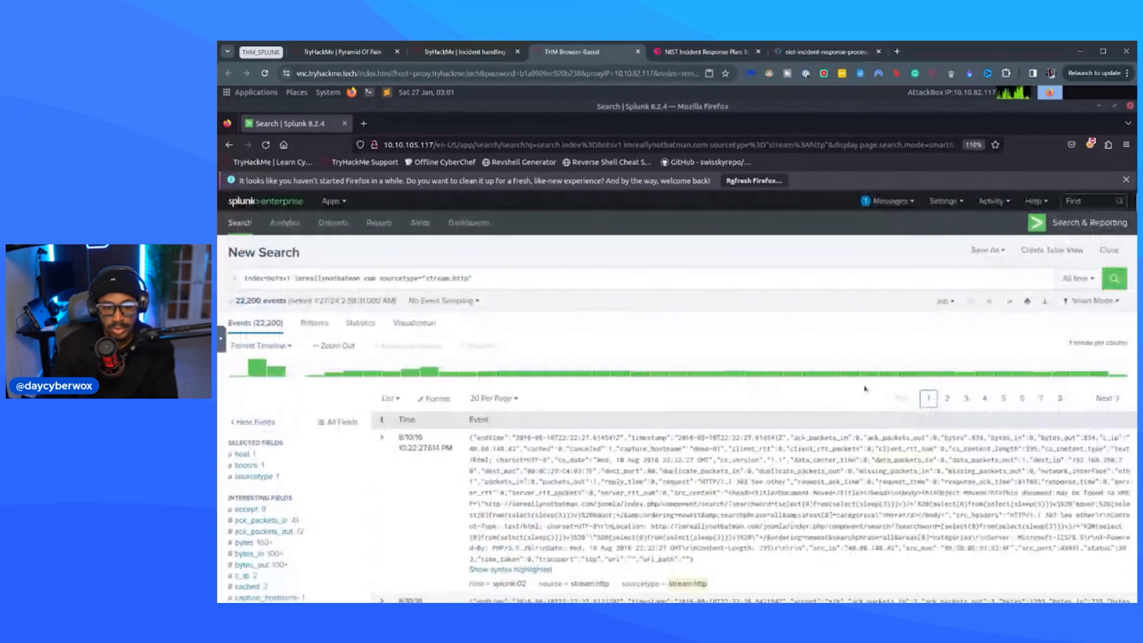
key(ctrl+plus)
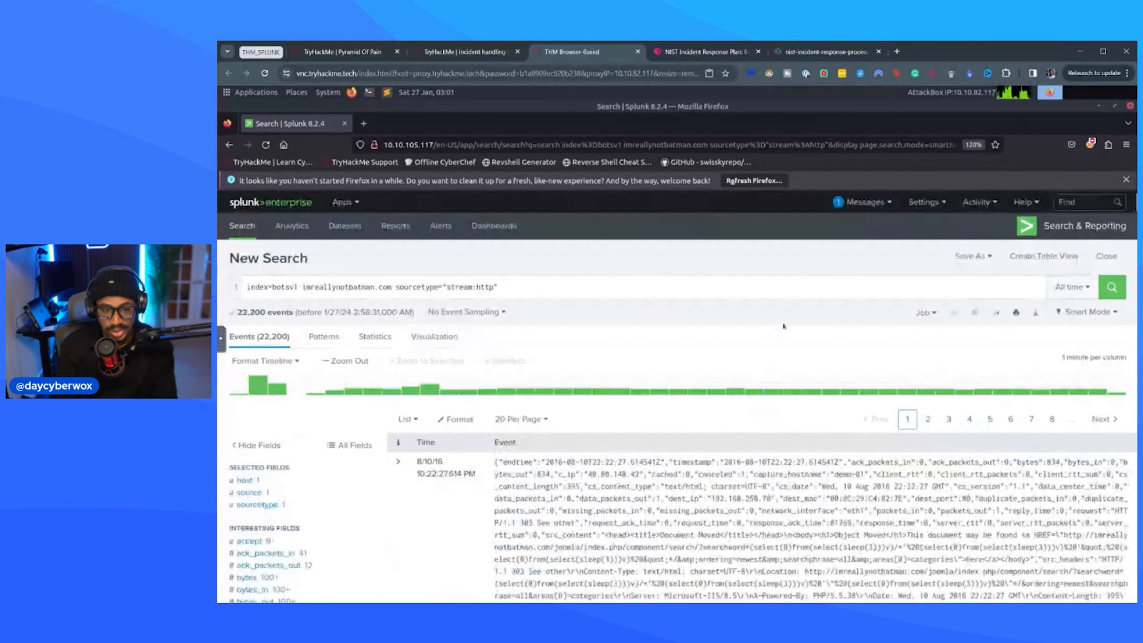
key(ctrl+plus)
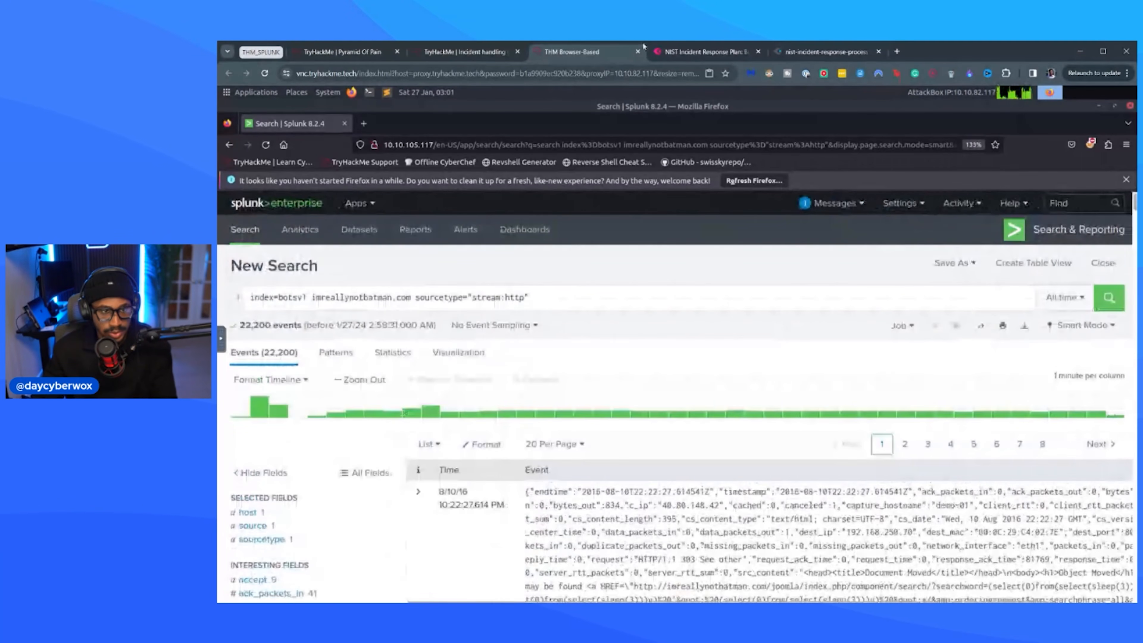
Switch to the TryHackMe room and read its explanation of the stream:http query and the src_ip field.
click(463, 51)
scroll(508, 337, down, 2)
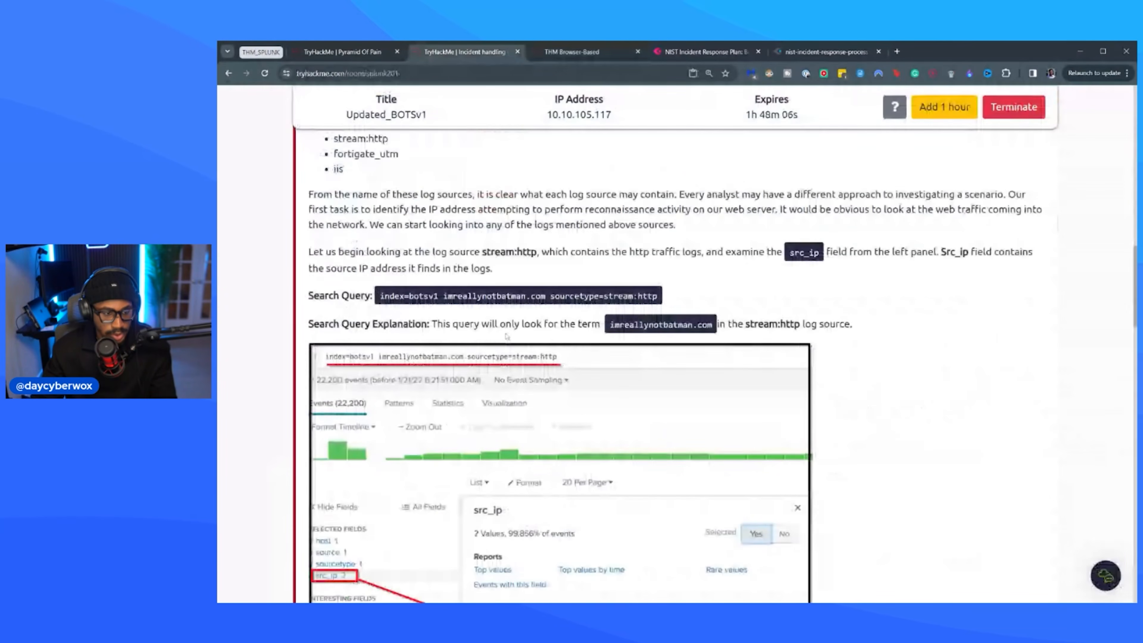
scroll(507, 337, down, 1)
scroll(506, 341, down, 6)
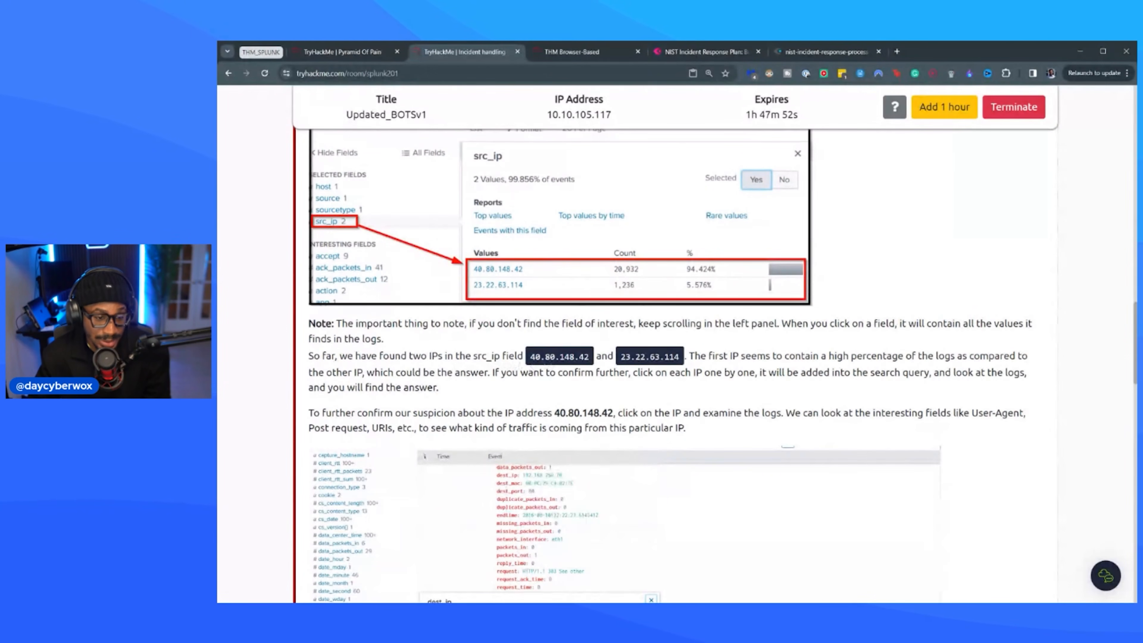
scroll(488, 367, up, 3)
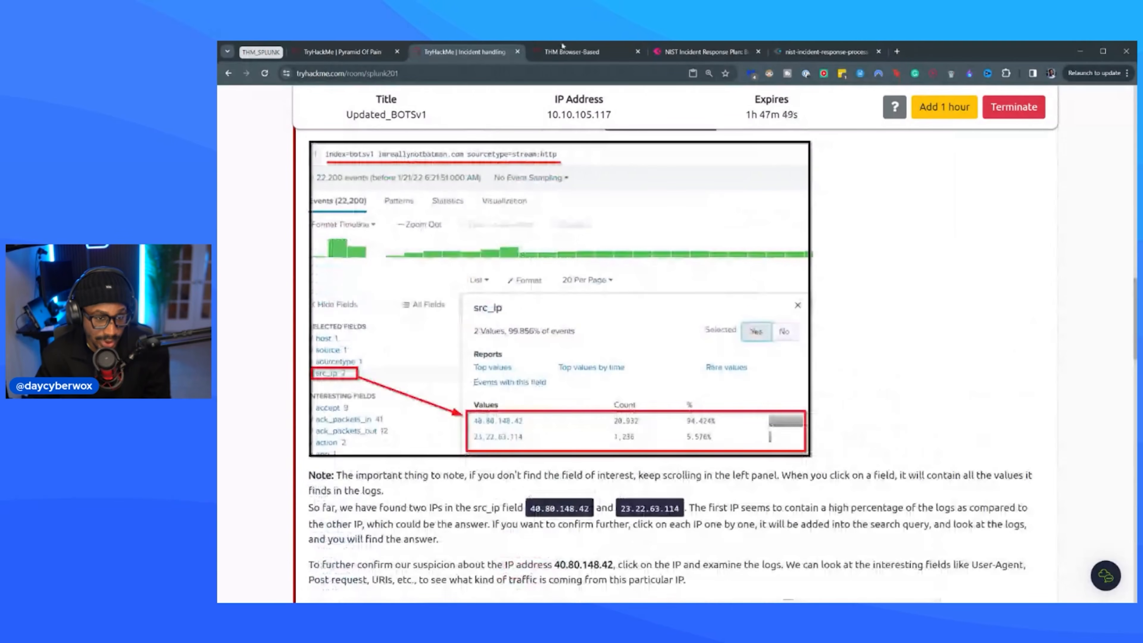
Go back to Splunk and list the values of the src_ip field for the stream:http search.
click(570, 51)
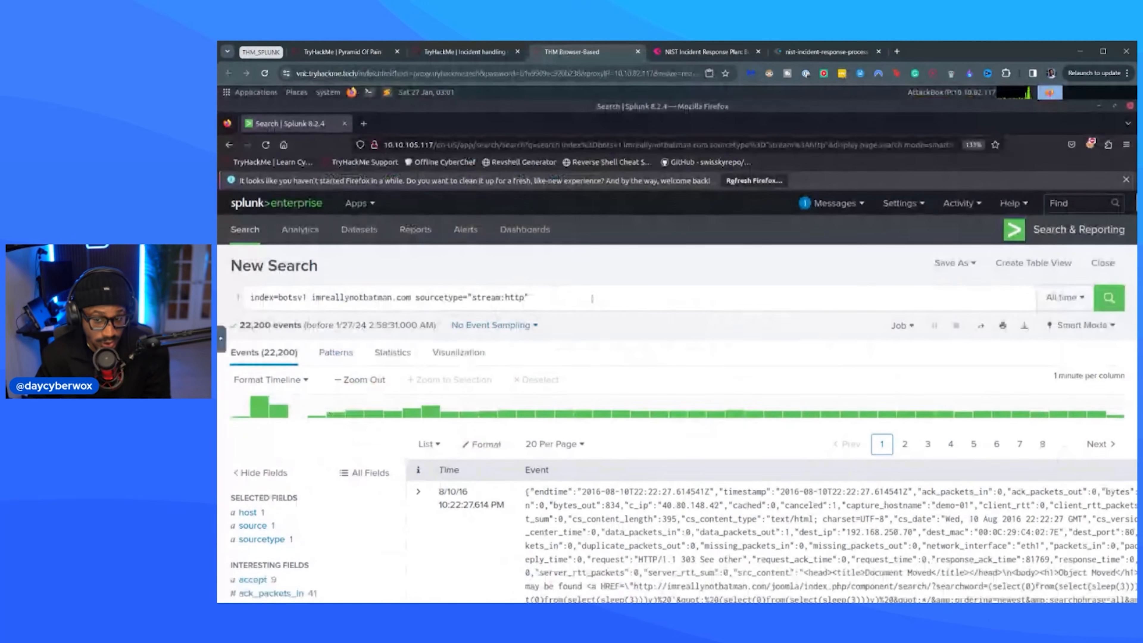
scroll(333, 482, down, 3)
scroll(334, 481, down, 10)
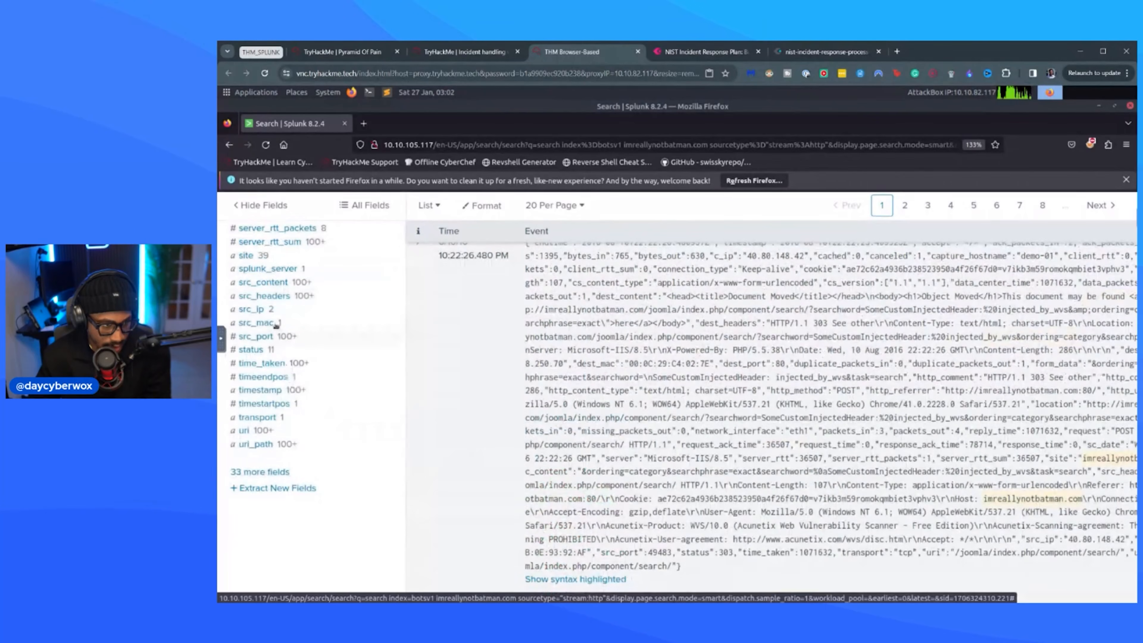
click(272, 312)
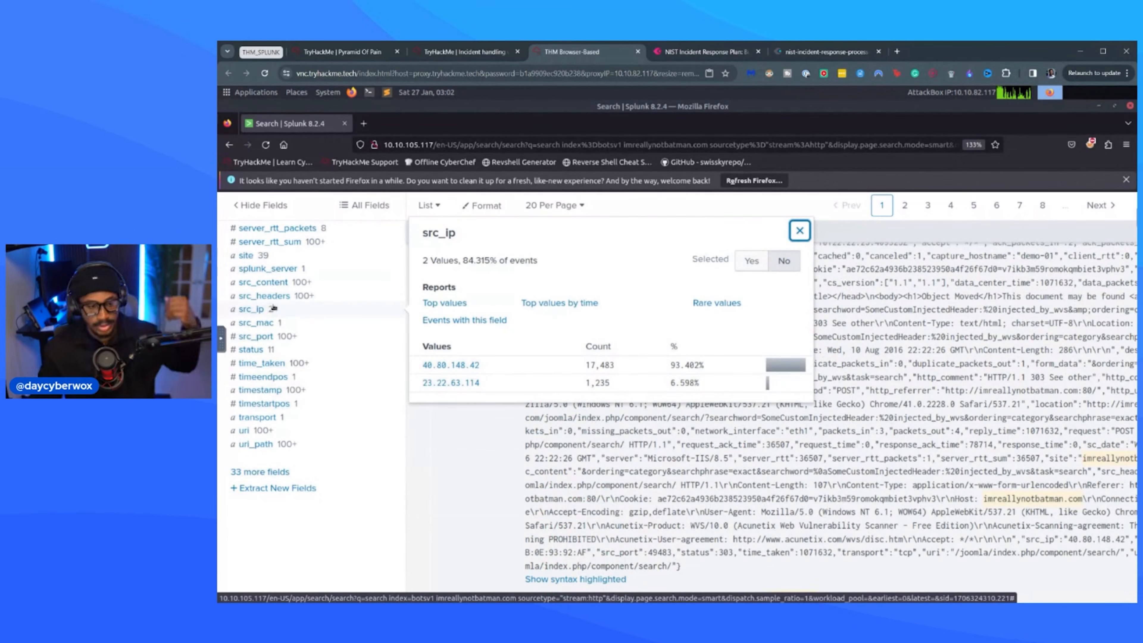
Compare Splunk's src_ip values with the room's notes and read how to confirm the suspicion about 40.80.148.42.
click(468, 51)
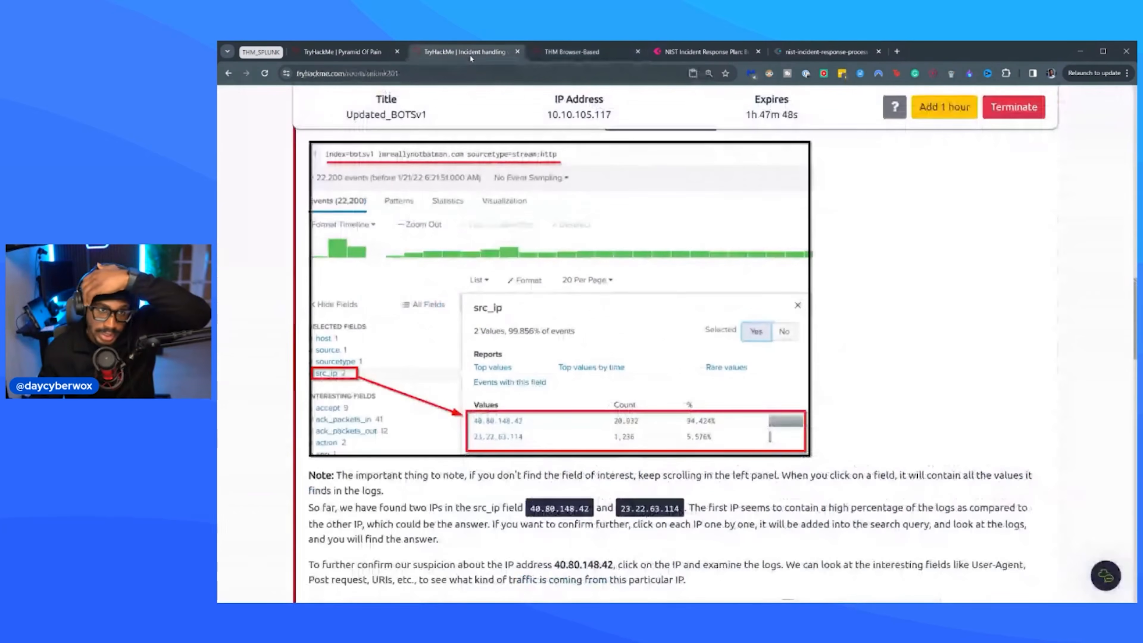
scroll(665, 382, down, 3)
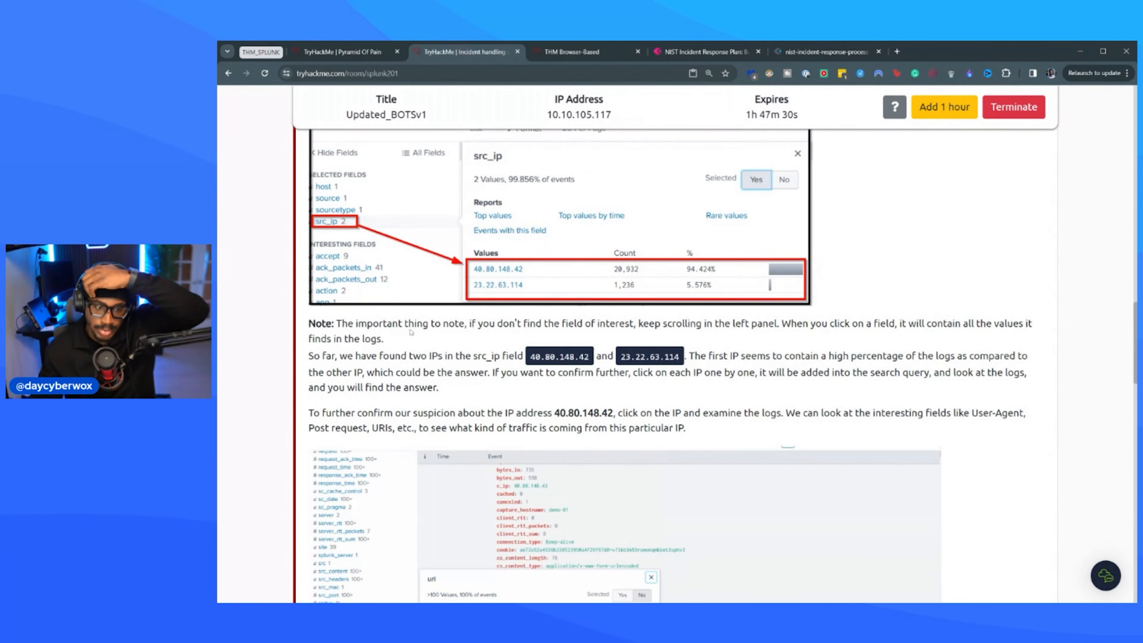
key(ctrl+Tab)
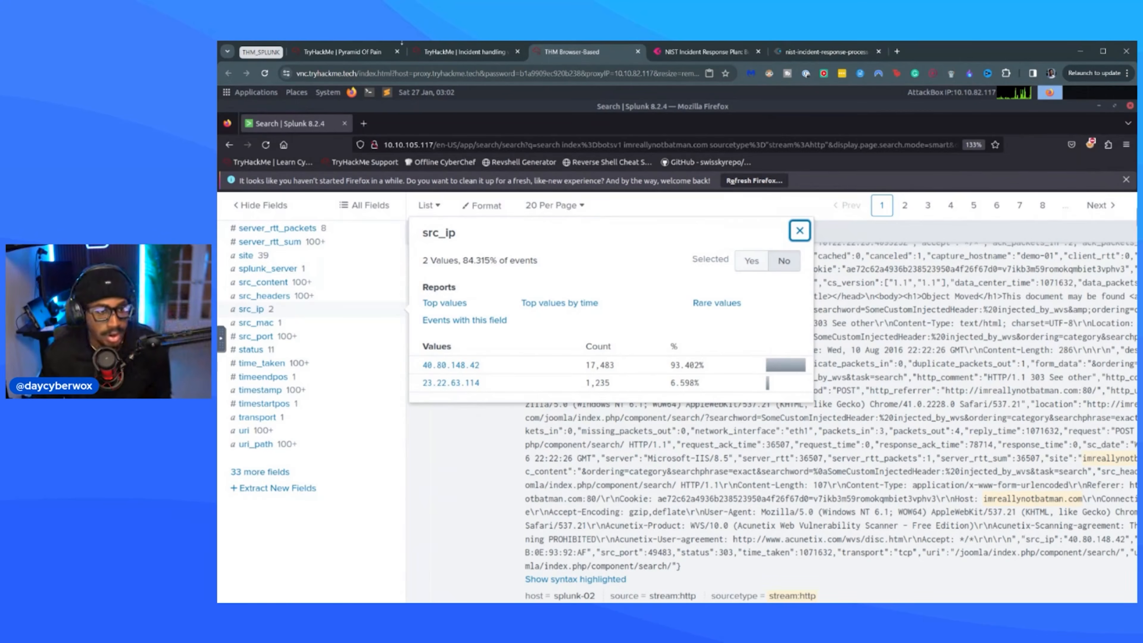
click(463, 51)
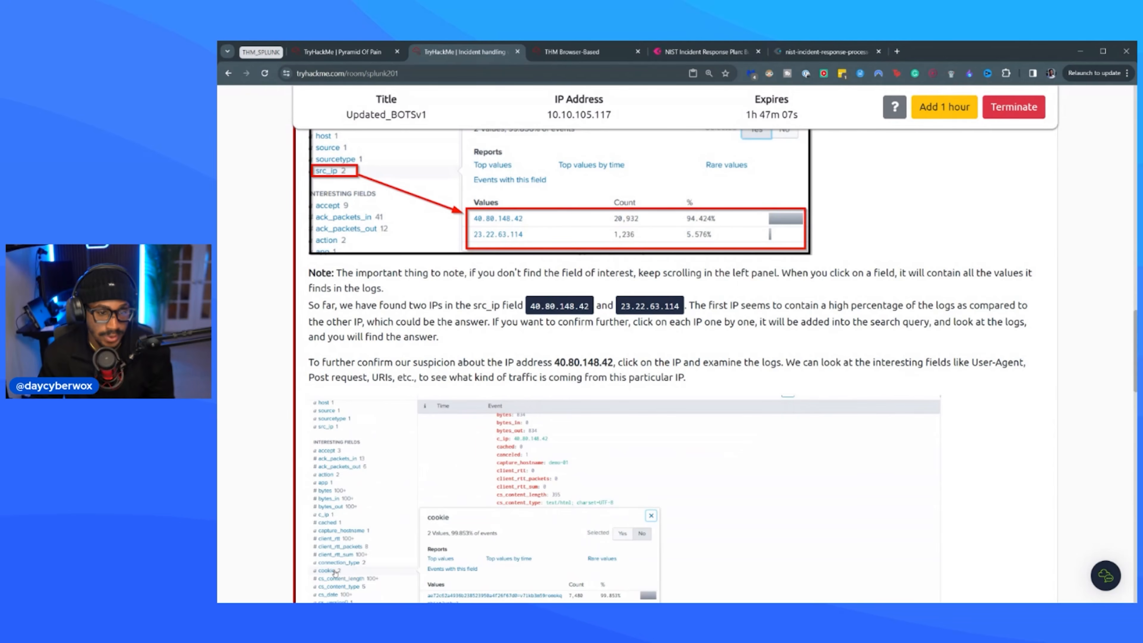
scroll(334, 572, down, 1)
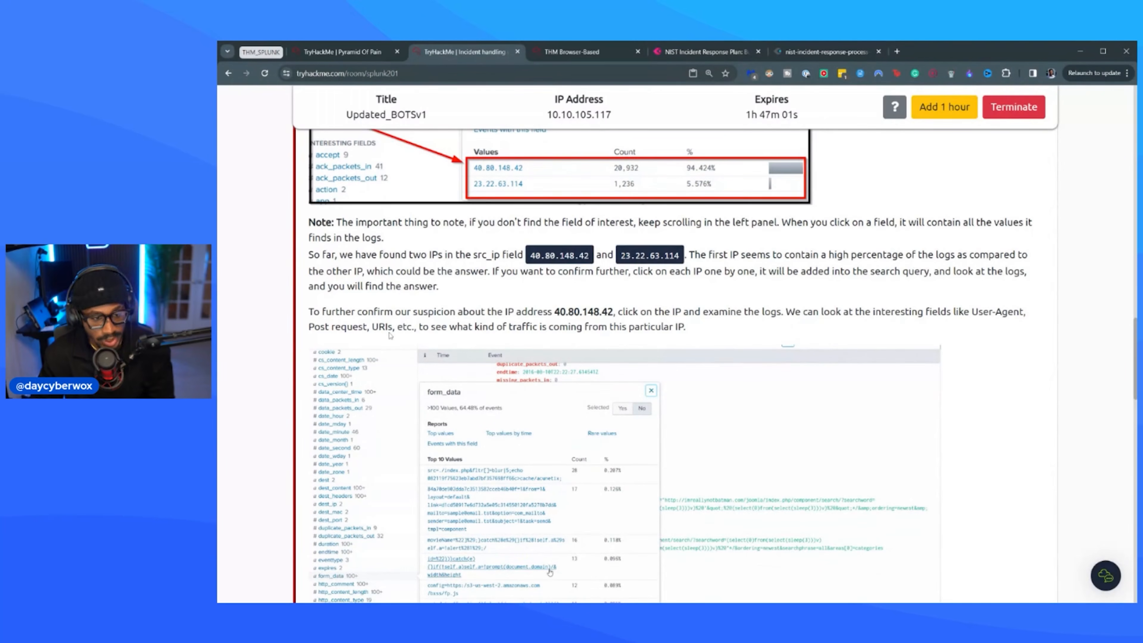
Narrow the stream:http search in Splunk to the src_ip value 40.80.148.42.
click(586, 54)
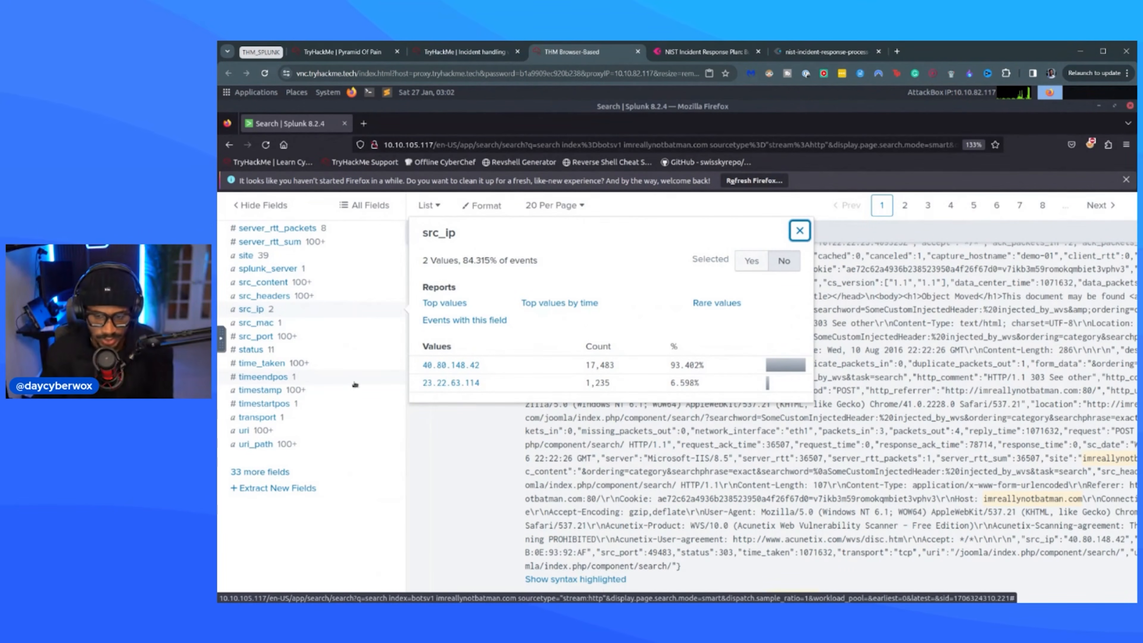
click(478, 426)
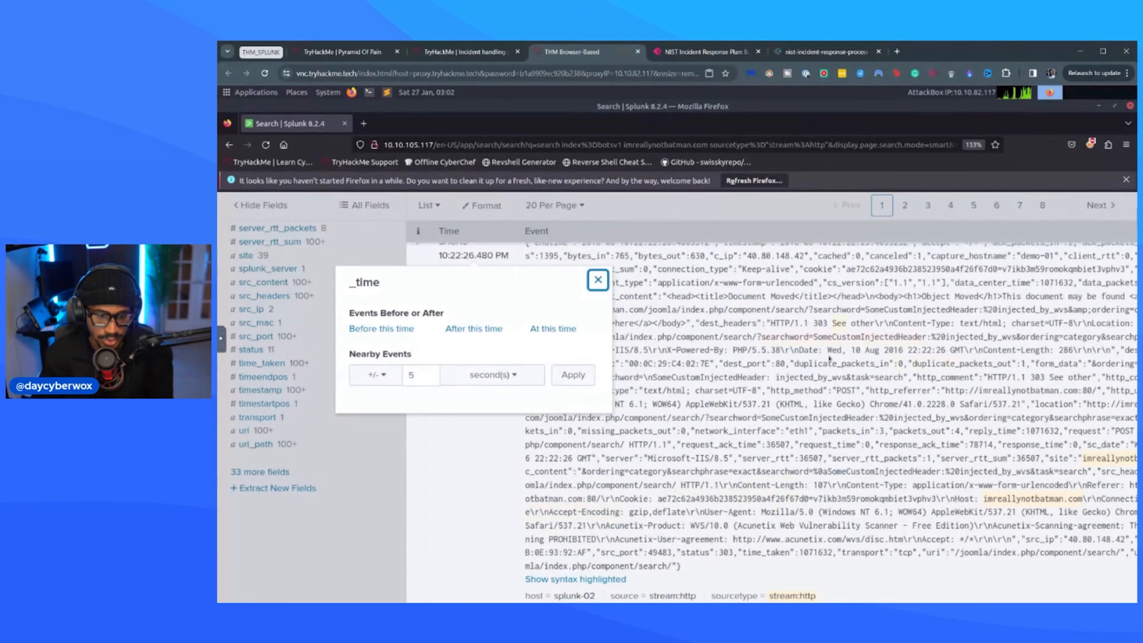
click(339, 539)
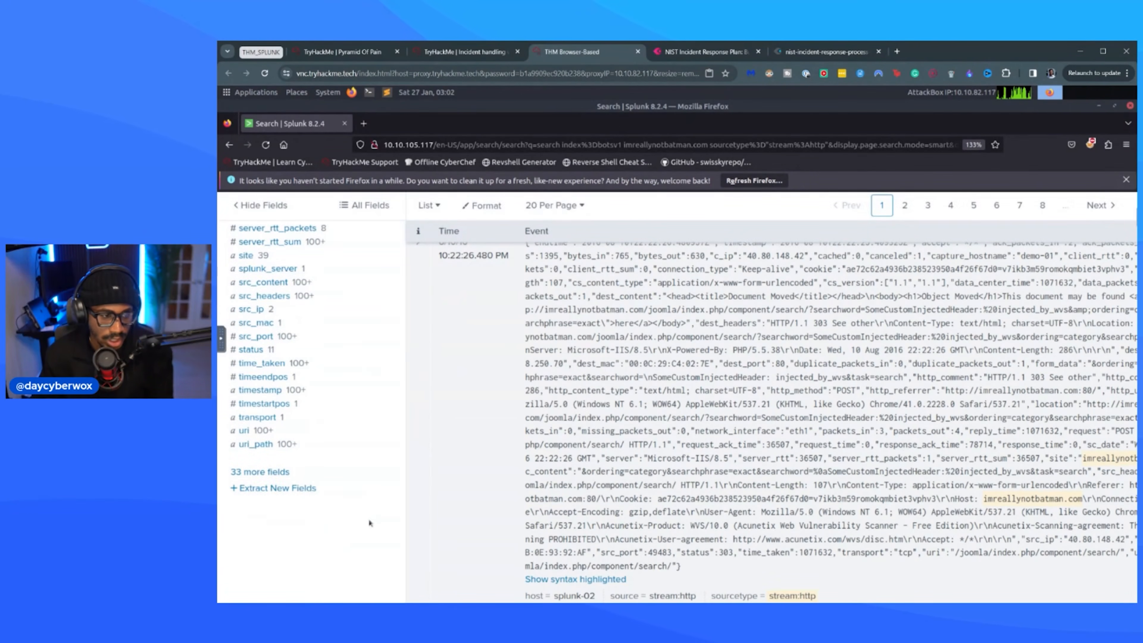
scroll(351, 451, up, 5)
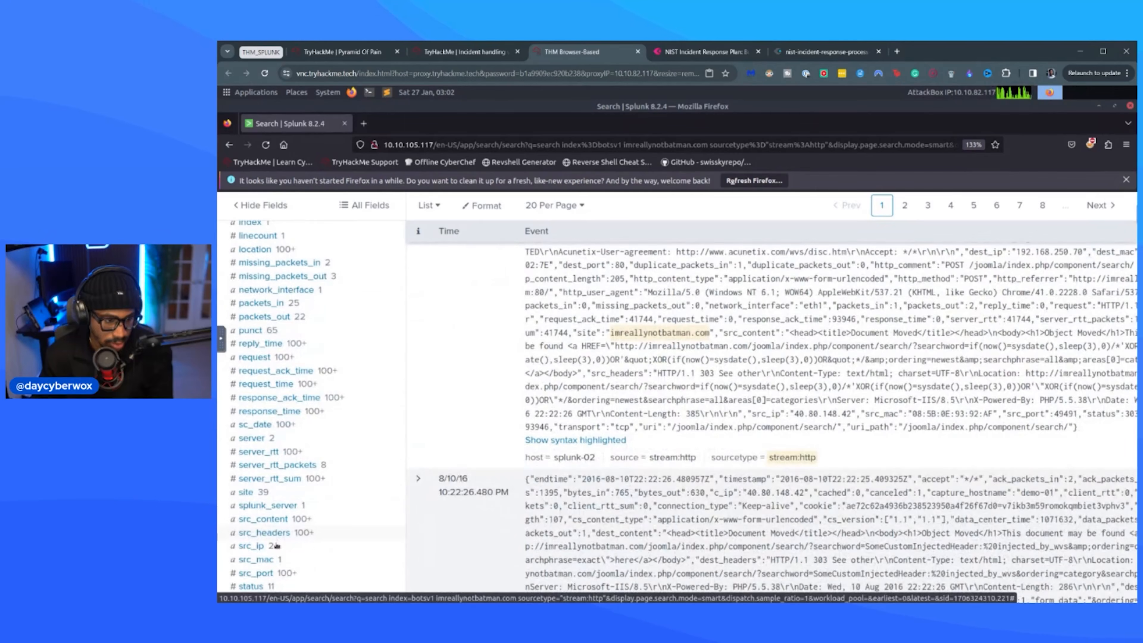
click(276, 546)
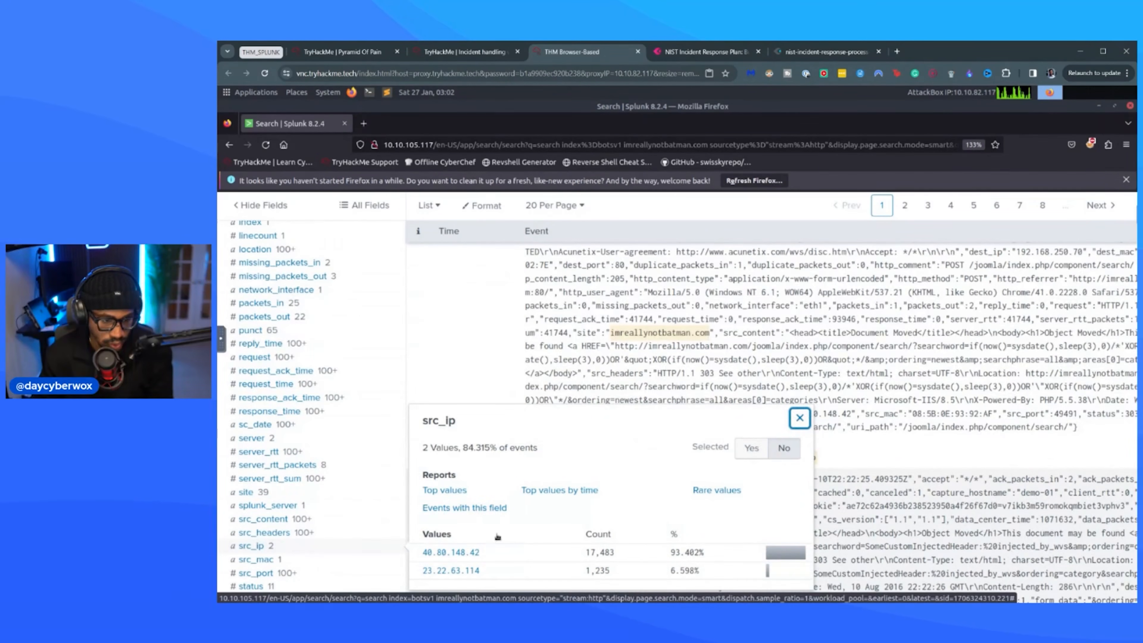
click(436, 553)
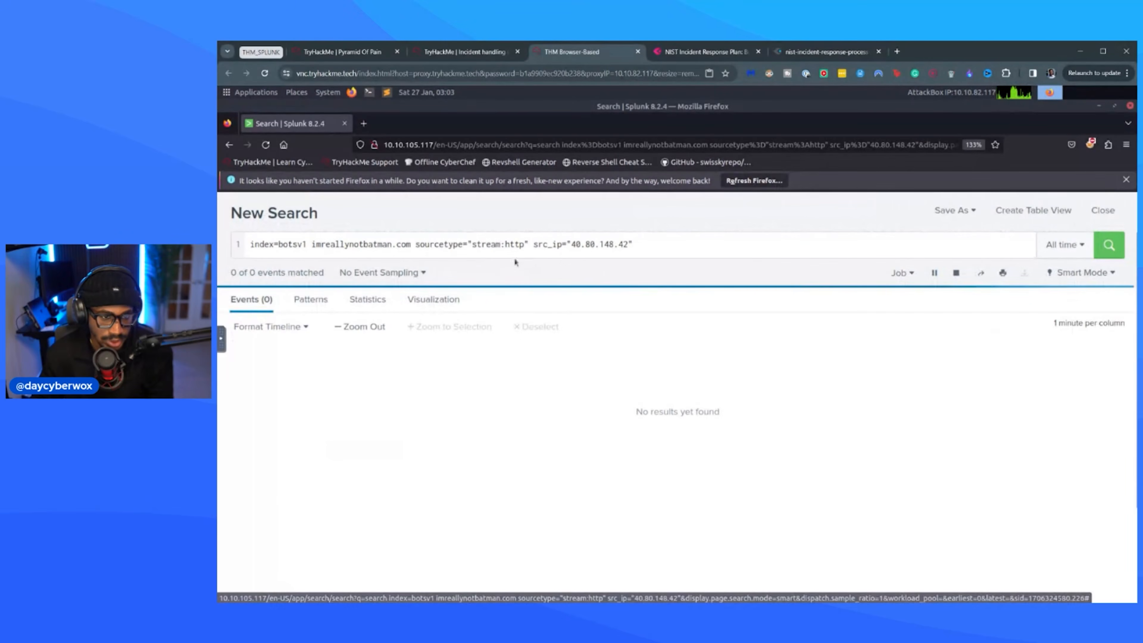
Look through the interesting fields of the filtered events and review the top values of http_comment.
scroll(316, 382, down, 3)
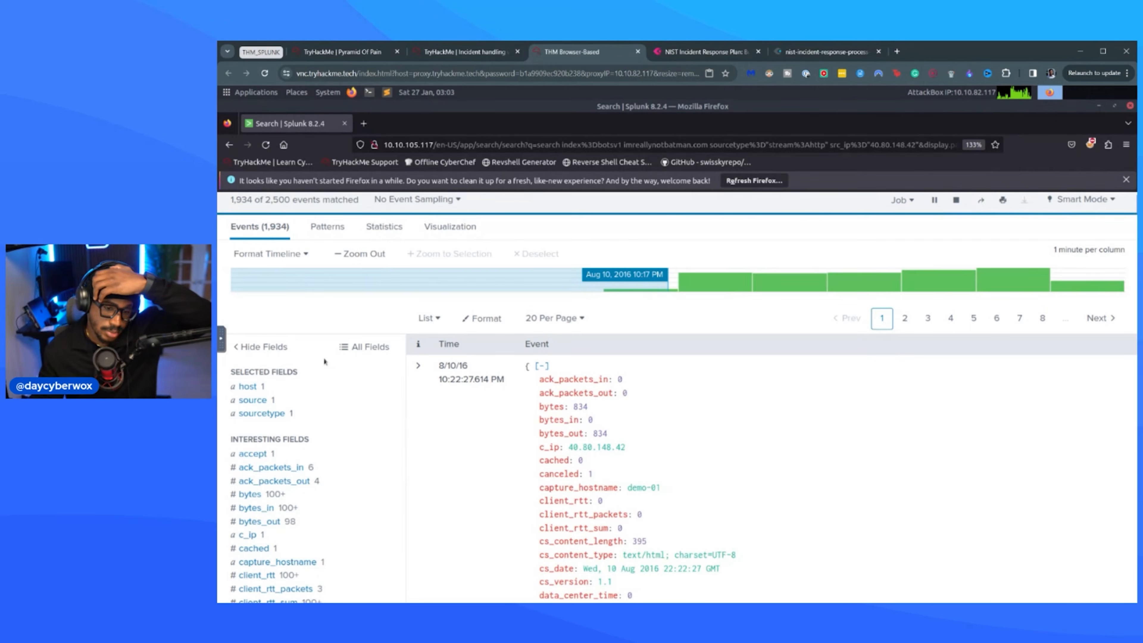
scroll(318, 361, down, 3)
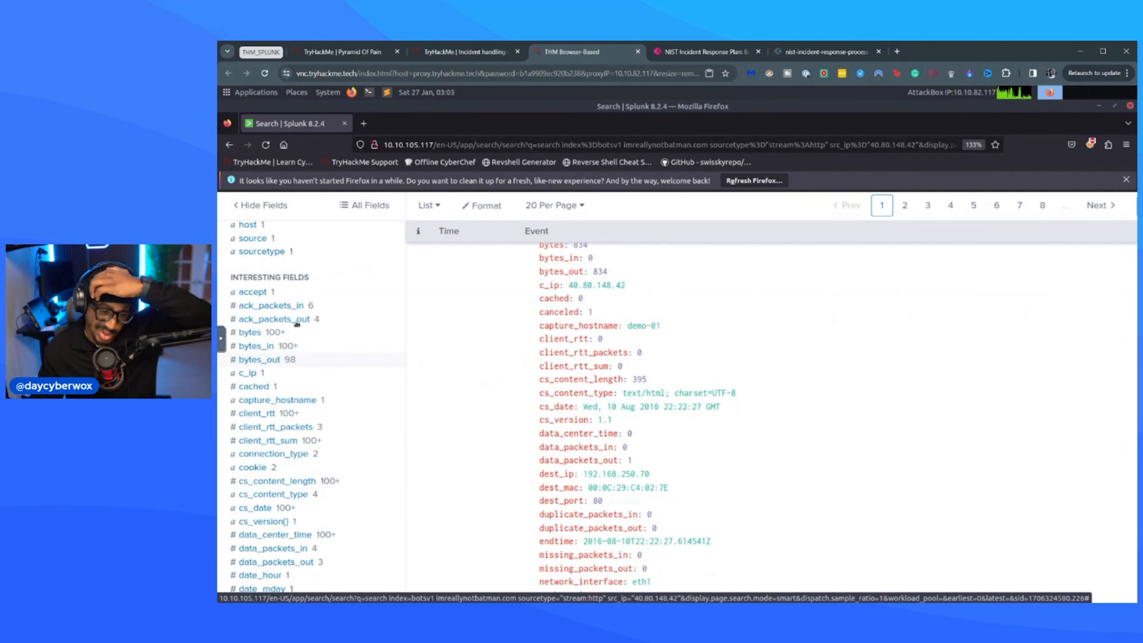
scroll(271, 325, down, 10)
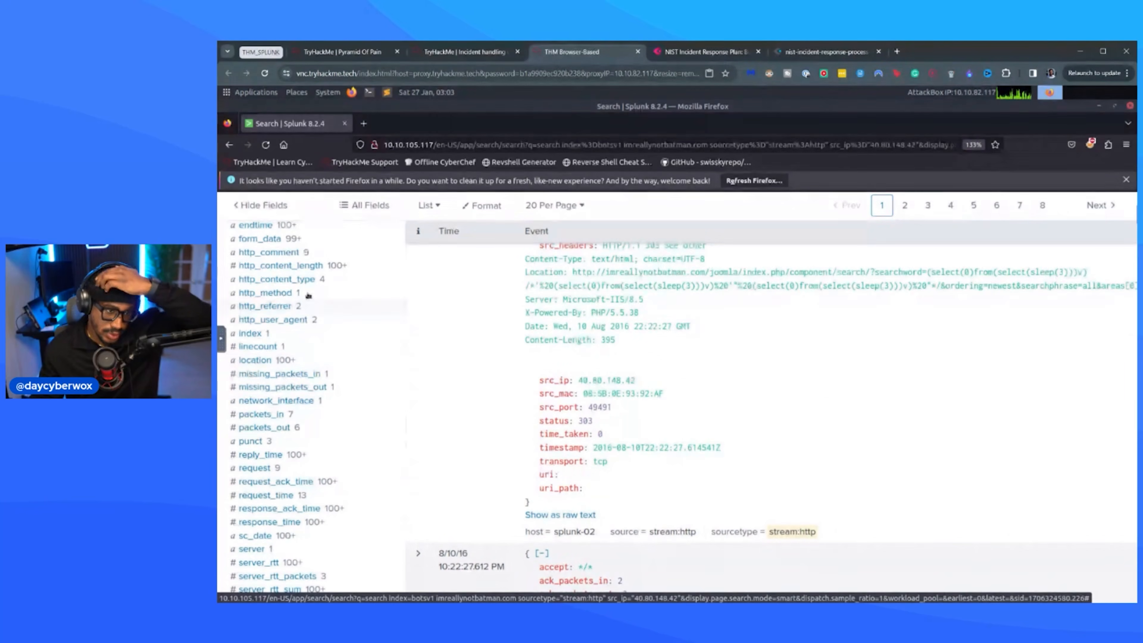
click(300, 254)
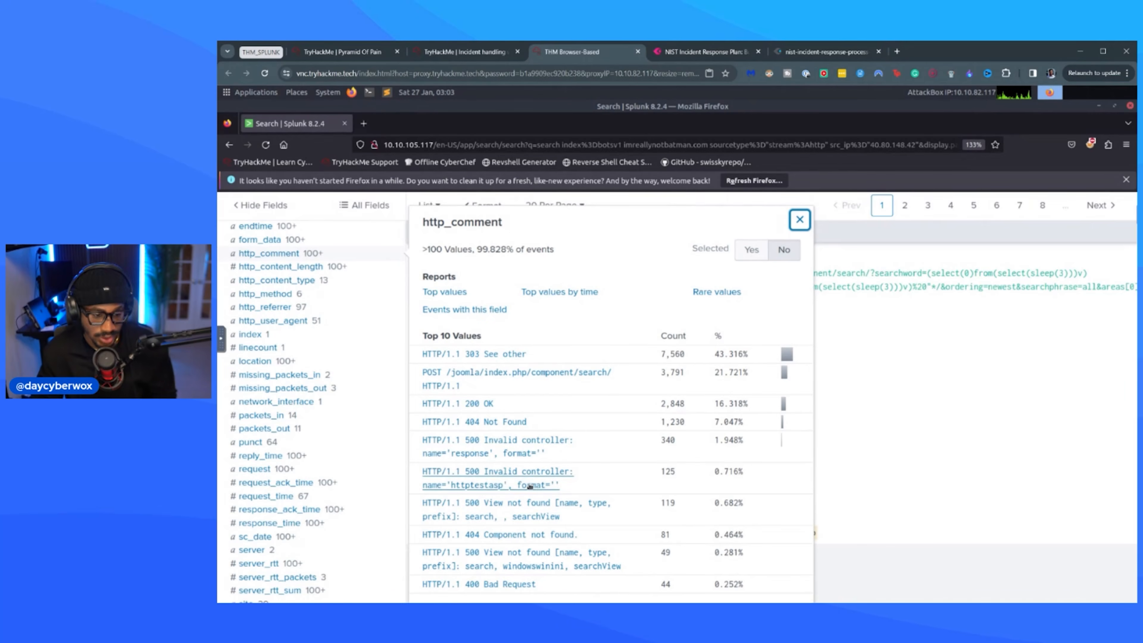
scroll(556, 499, down, 3)
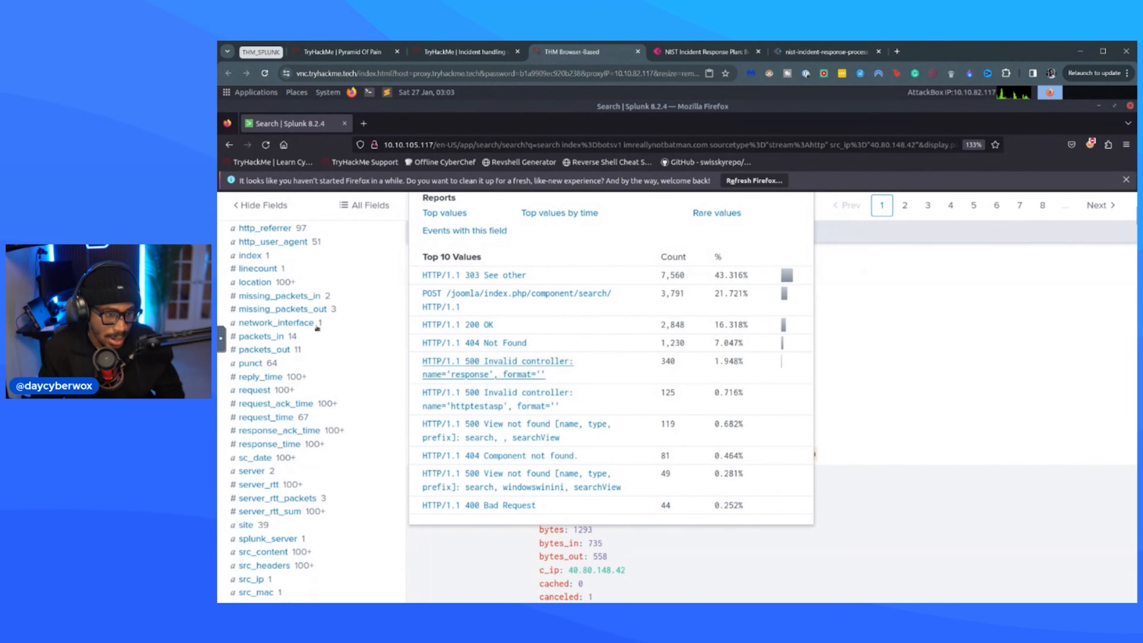
scroll(280, 287, up, 3)
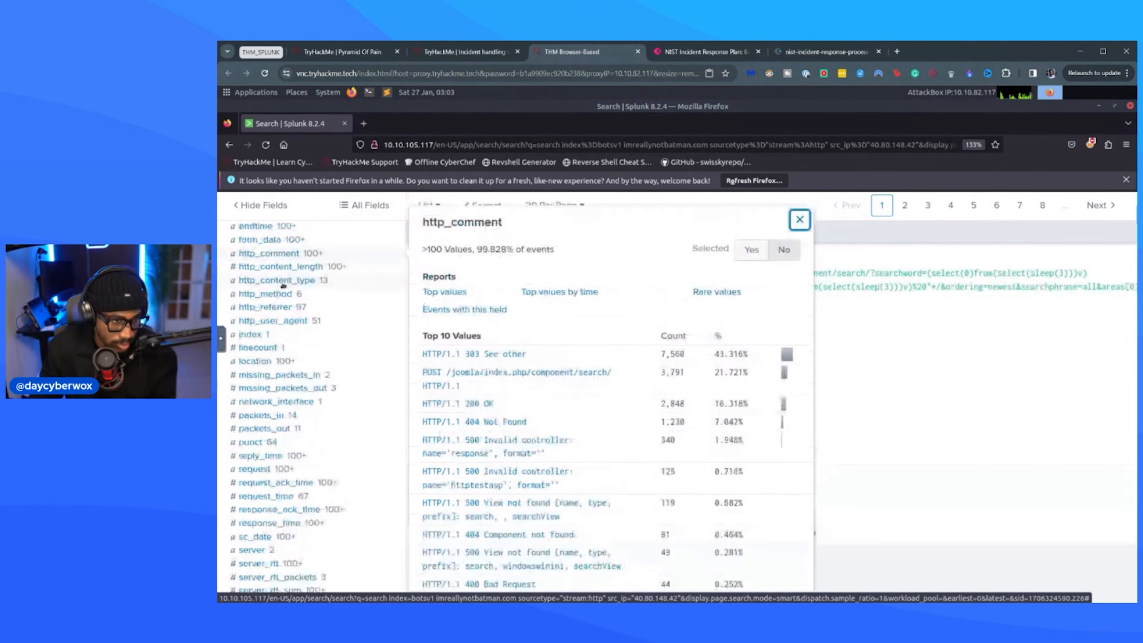
Review the top values of the http_content_type, http_method, http_referrer and http_user_agent fields for the filtered events.
click(306, 284)
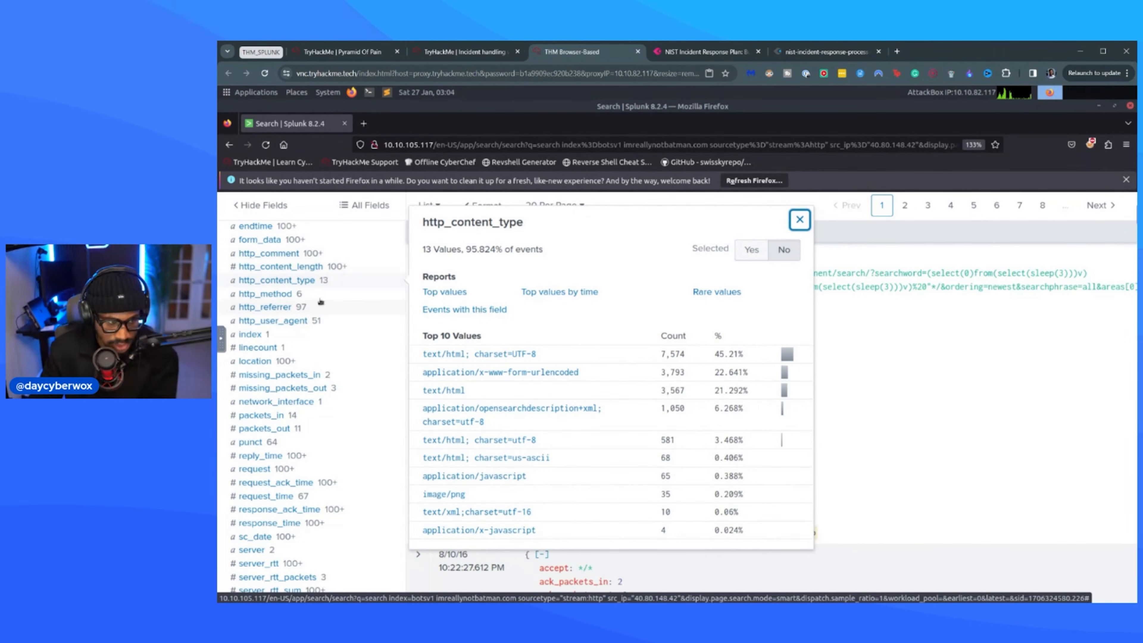
click(309, 294)
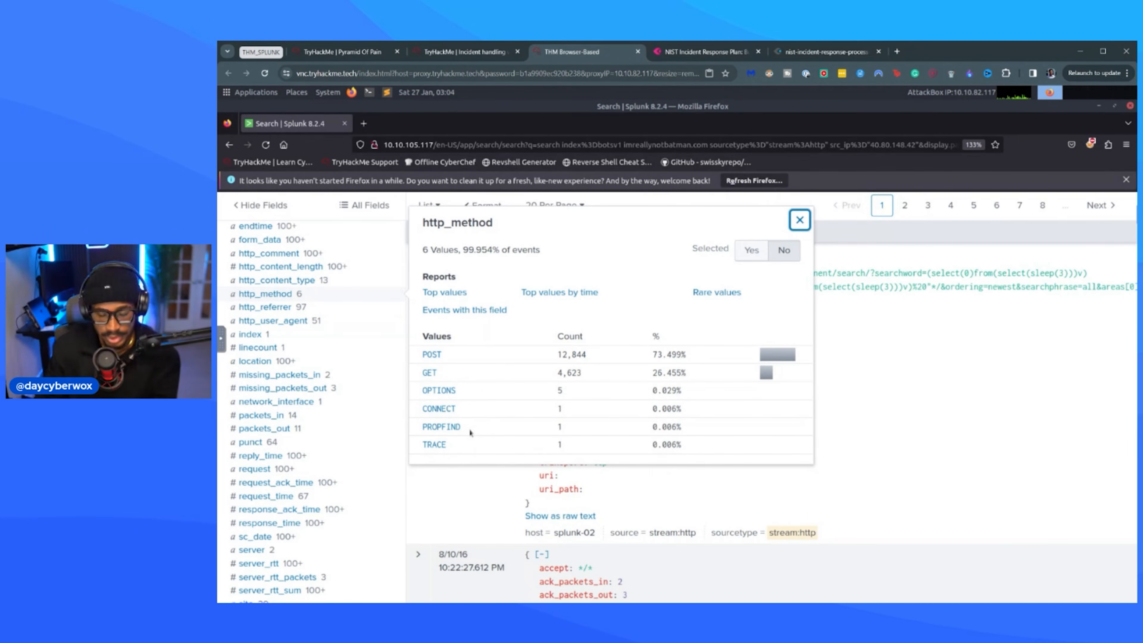
click(305, 309)
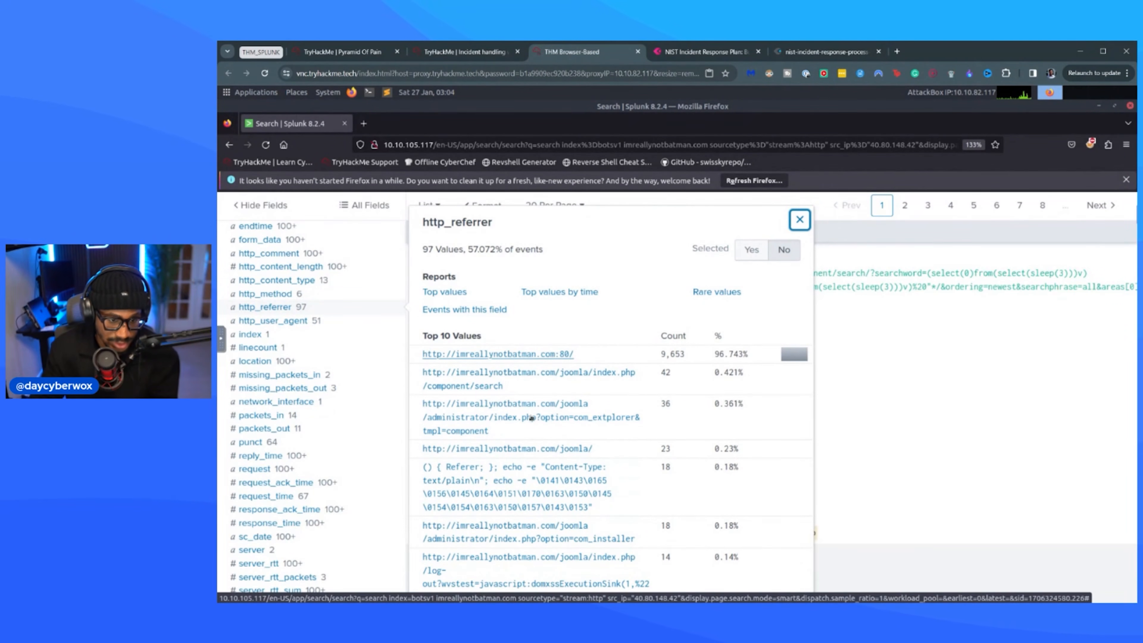
scroll(522, 382, down, 4)
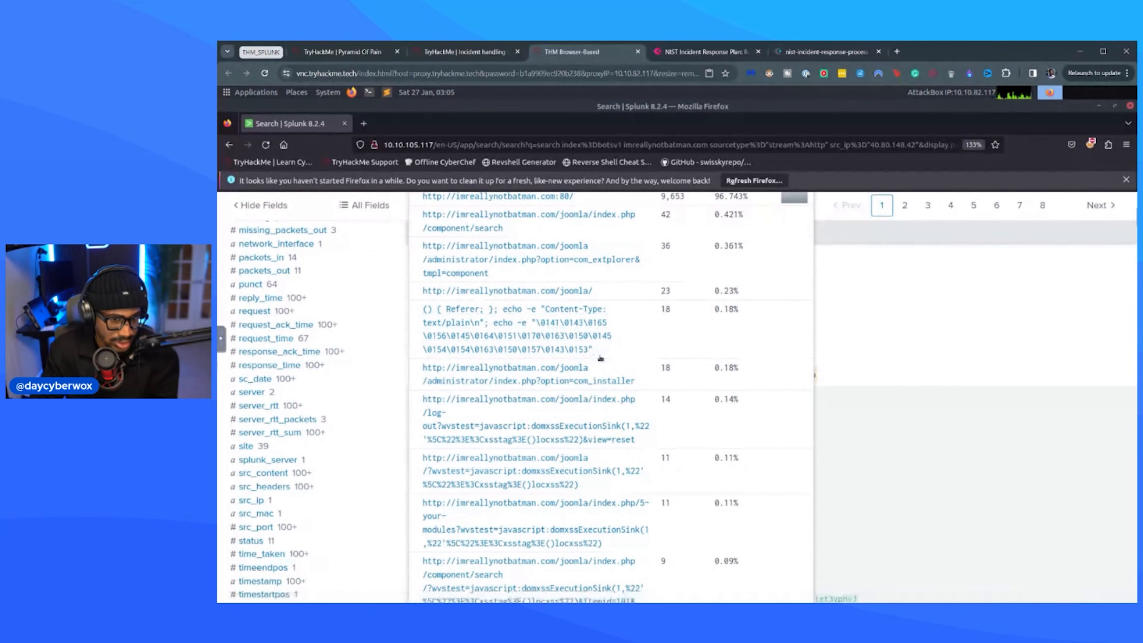
scroll(591, 454, down, 2)
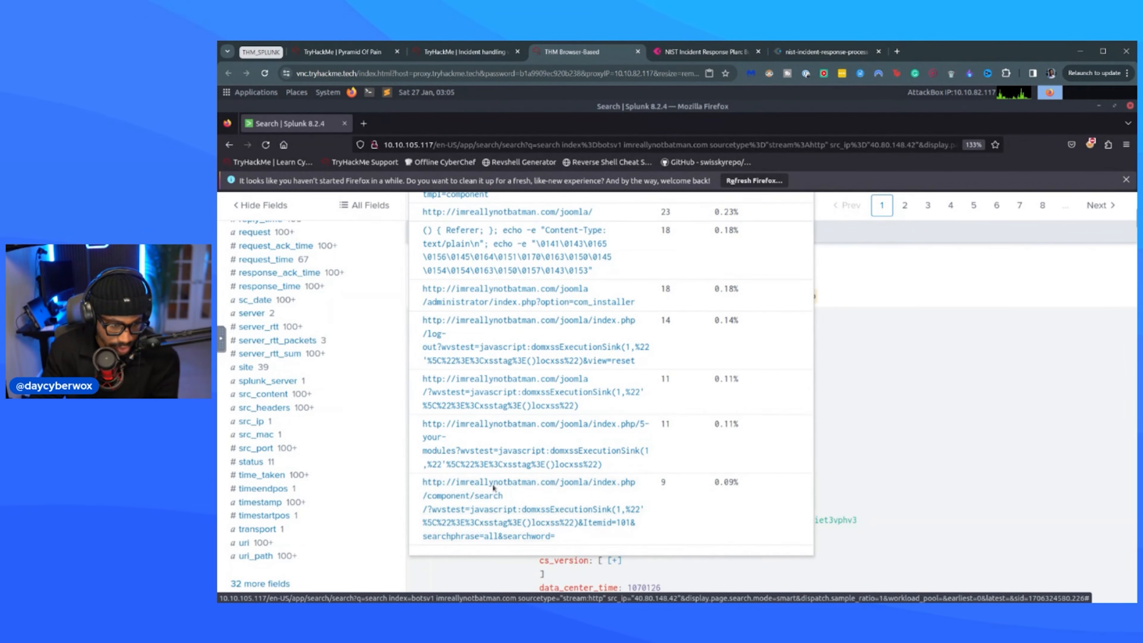
scroll(539, 335, up, 4)
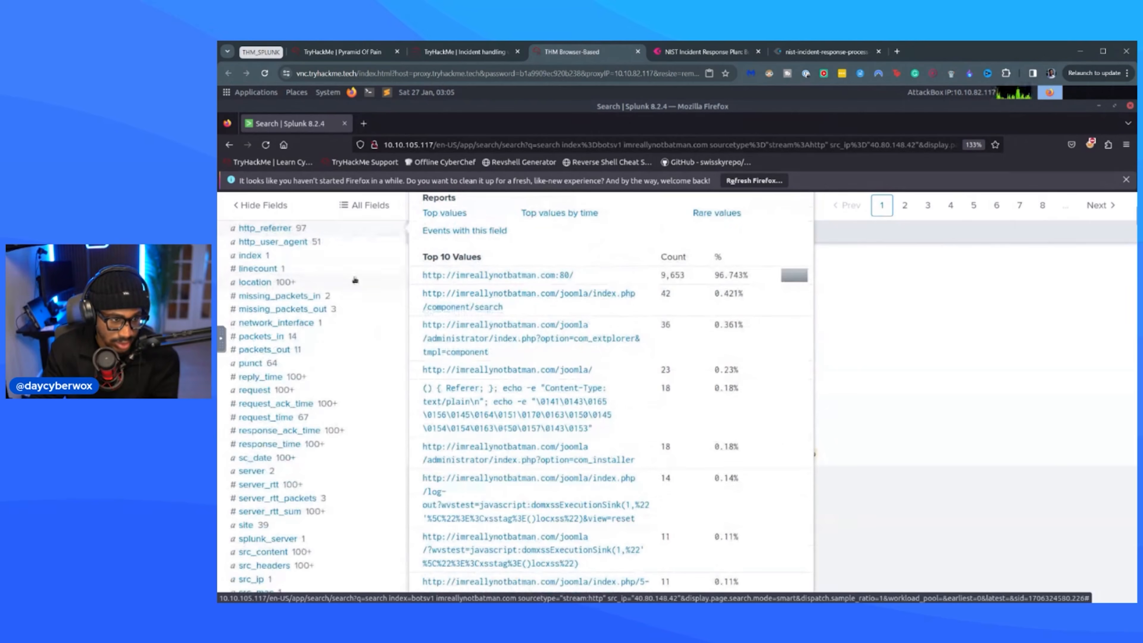
scroll(356, 280, up, 2)
click(294, 323)
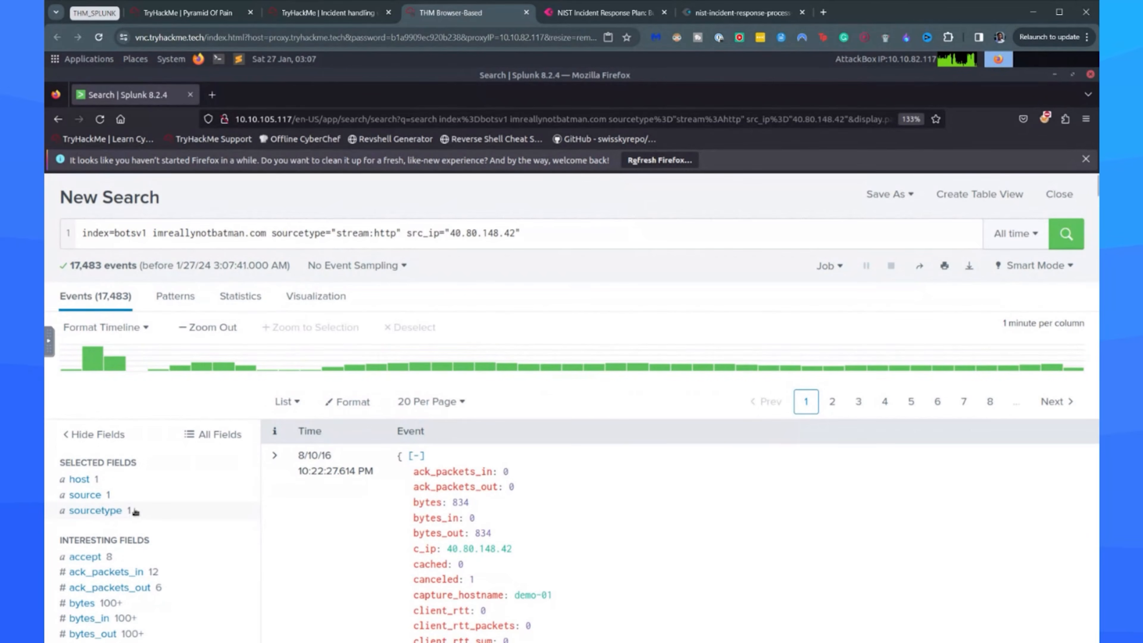
Remove the stream:http sourcetype from the search, rerun it and narrow the results to the sourcetype suricata.
drag(400, 232, 272, 232)
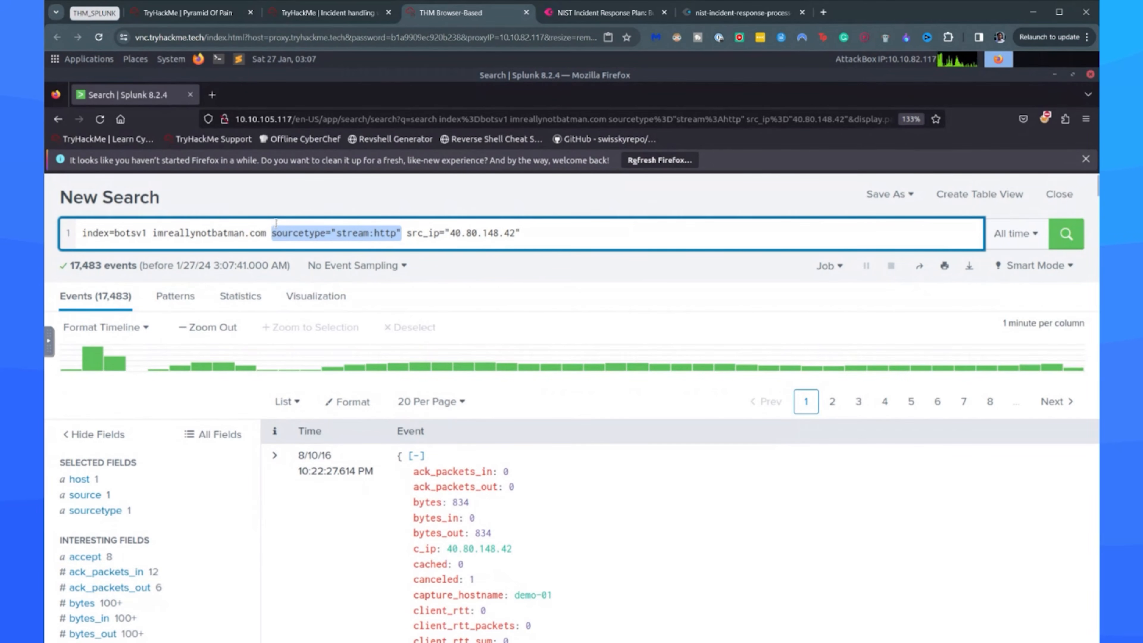
key(BackSpace)
key(Return)
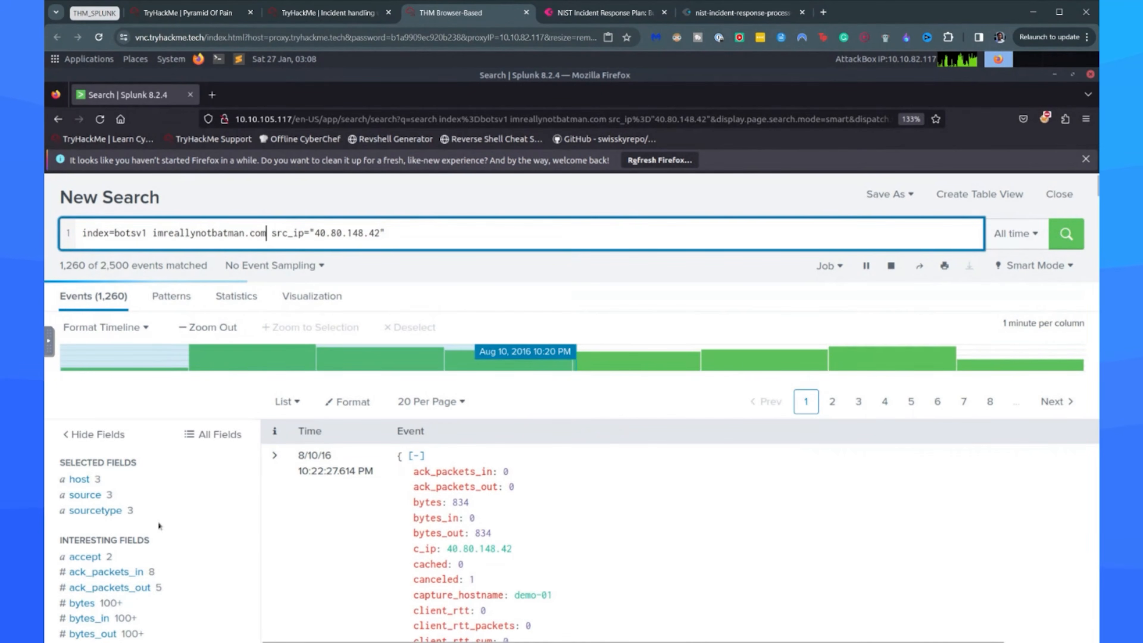
click(118, 512)
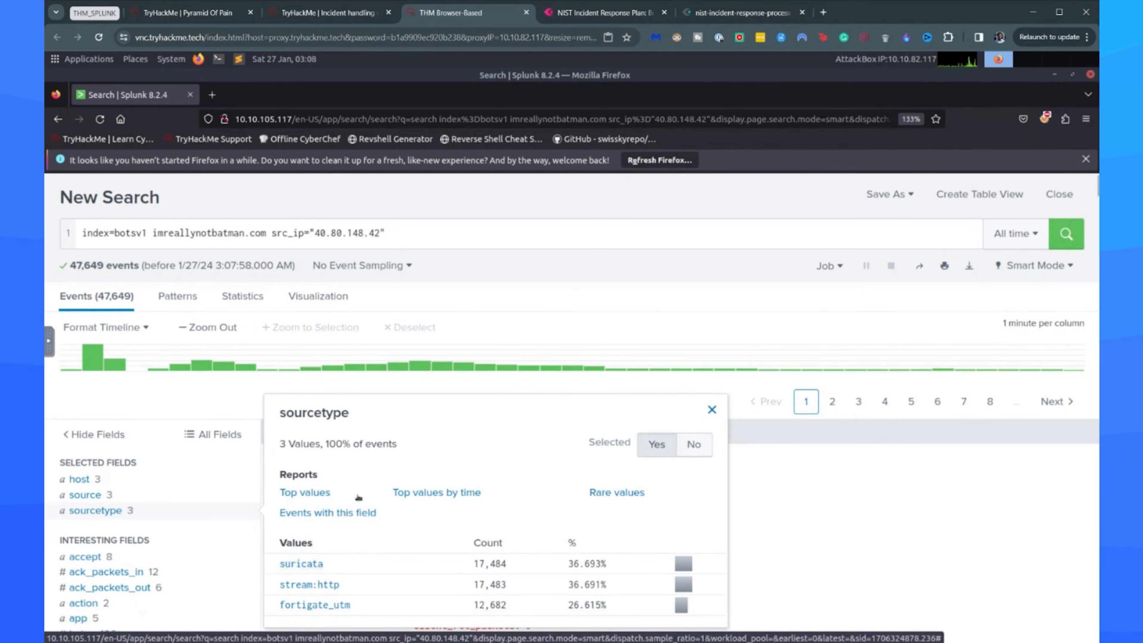
click(301, 563)
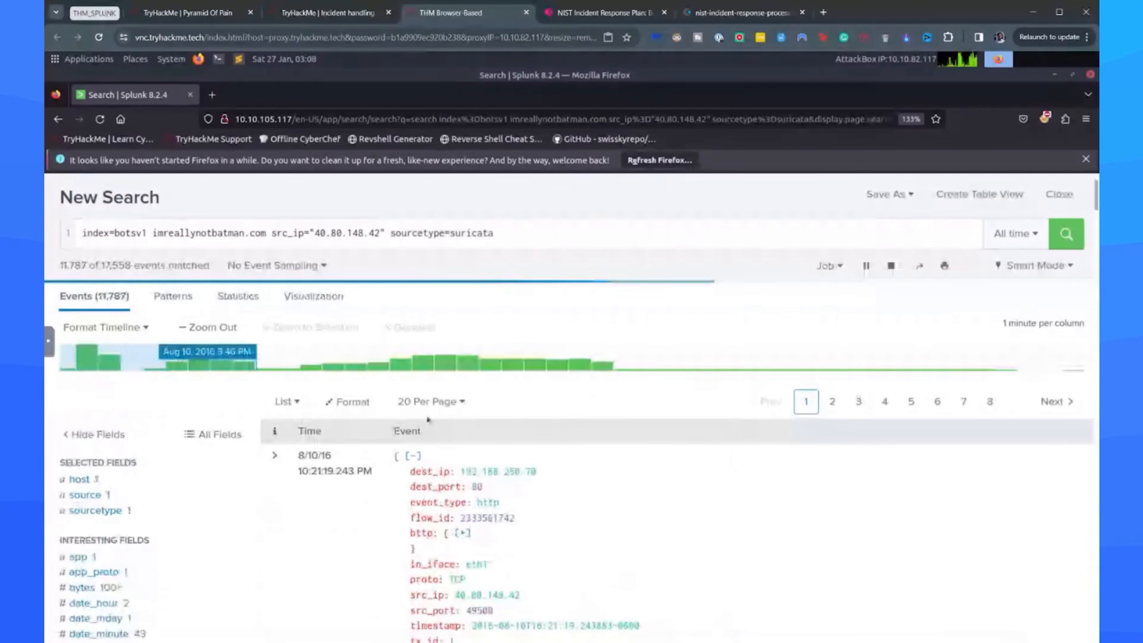
Examine the suricata events, showing the raw text of the 10:21:18.468 PM event and expanding its field details.
scroll(520, 392, down, 5)
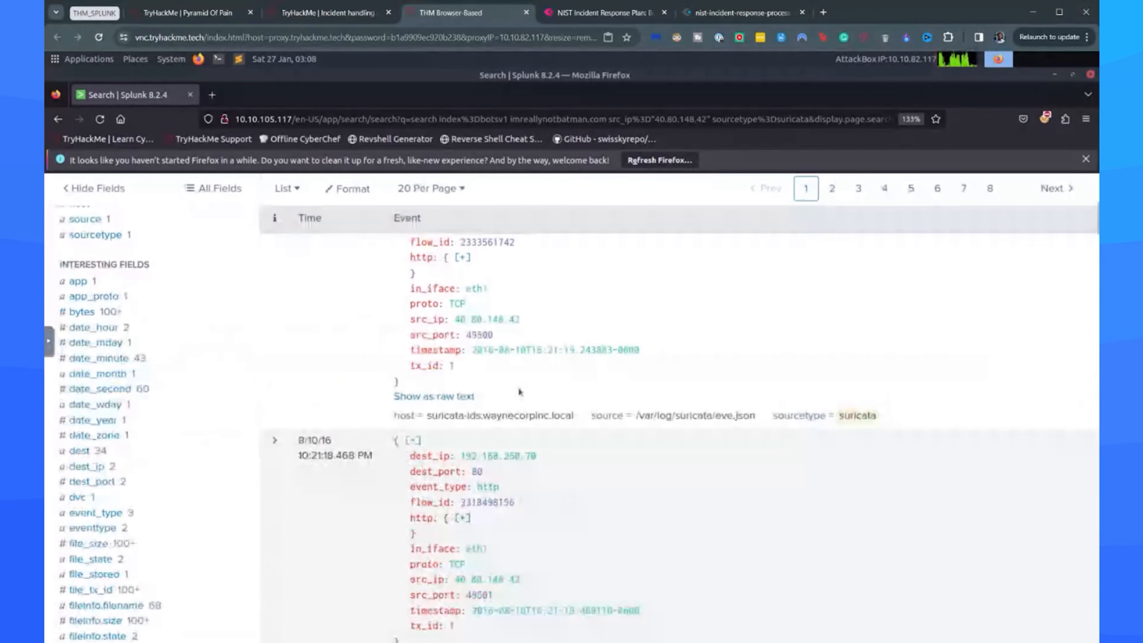
scroll(521, 391, up, 3)
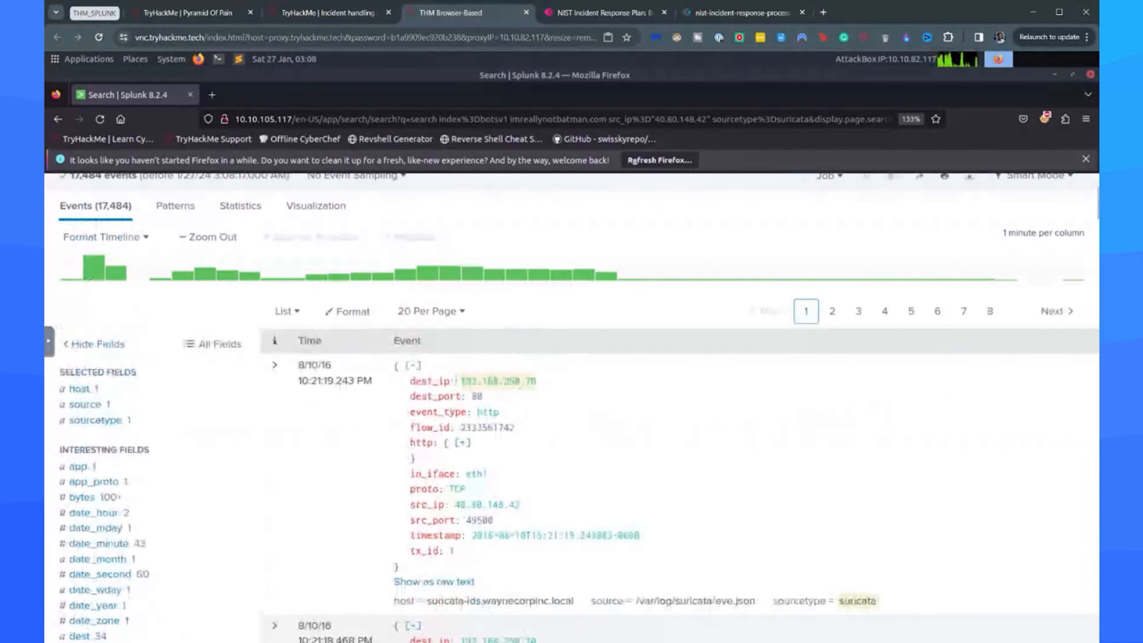
scroll(520, 387, down, 7)
click(451, 476)
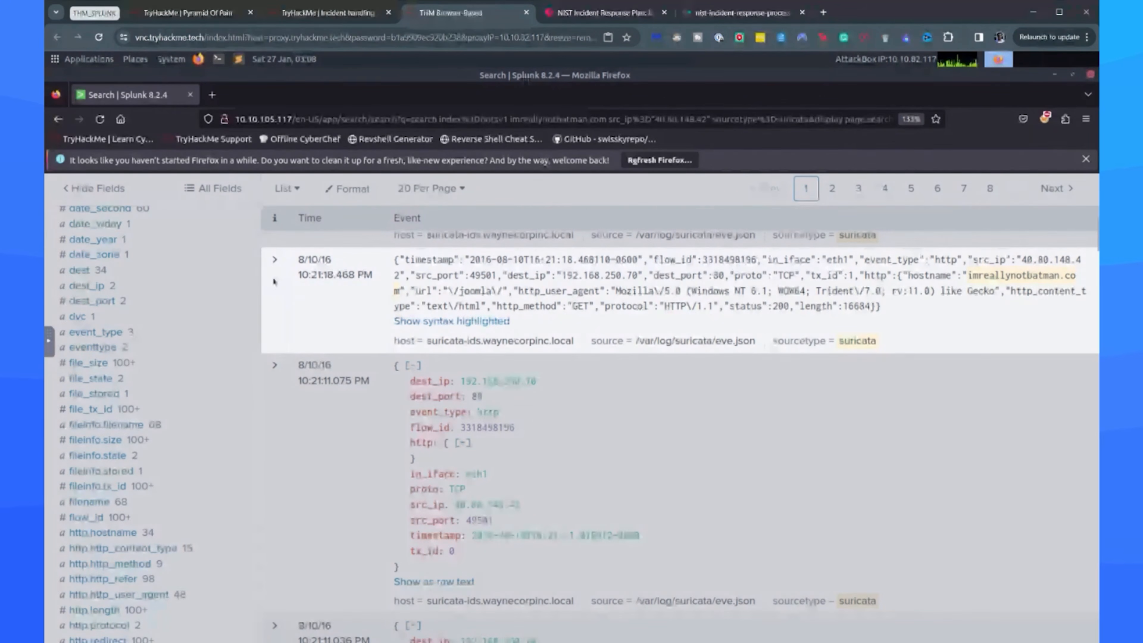
click(274, 287)
scroll(585, 430, down, 10)
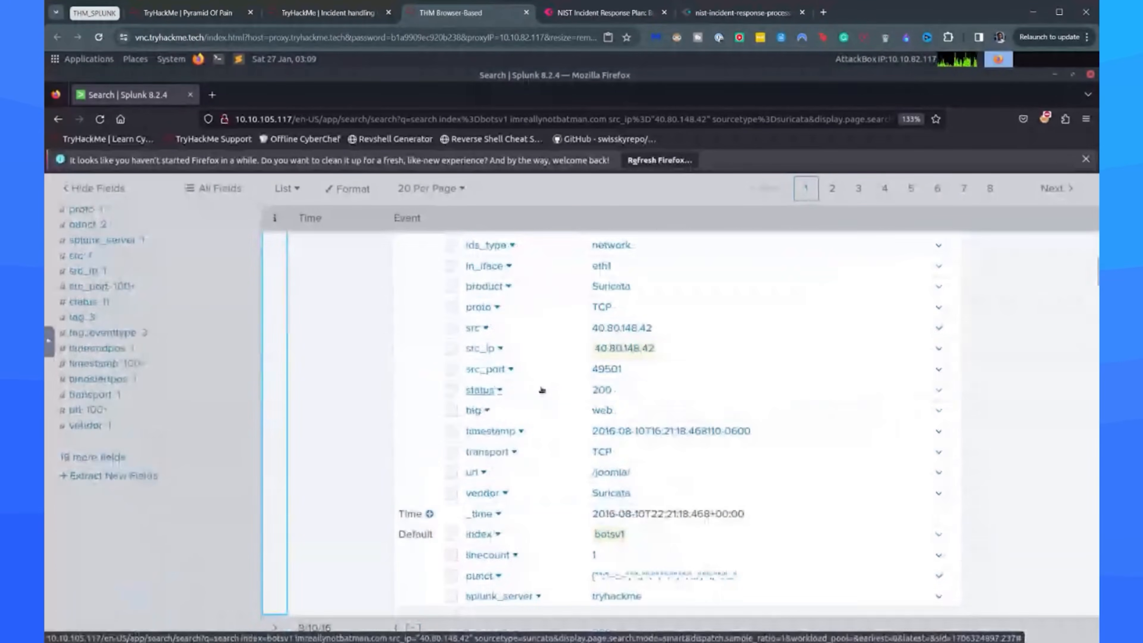
scroll(574, 392, down, 2)
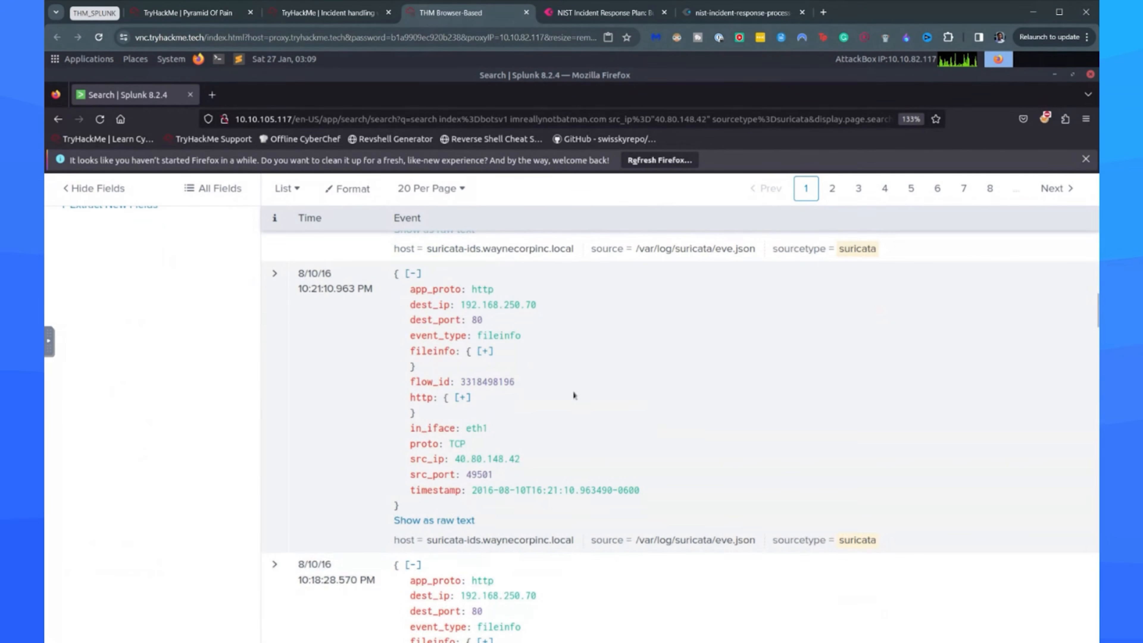
scroll(585, 405, up, 2)
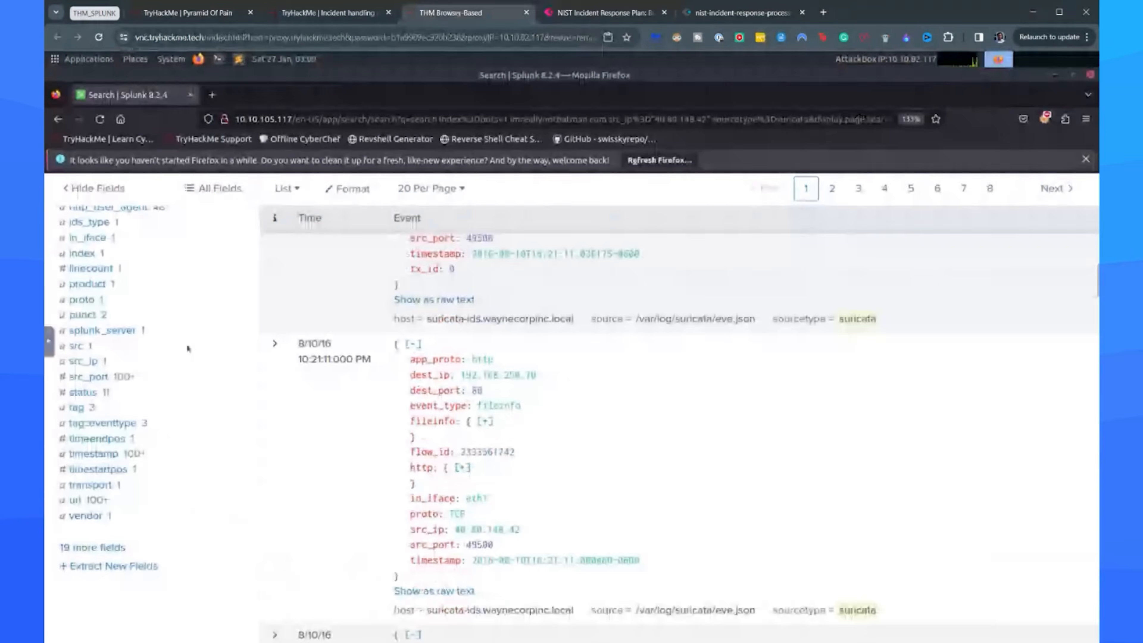
Add action, alert.action, alert.category, alert.severity, alert.signature and alert.signature_id to the selected fields.
click(84, 550)
scroll(177, 469, down, 5)
scroll(112, 512, up, 5)
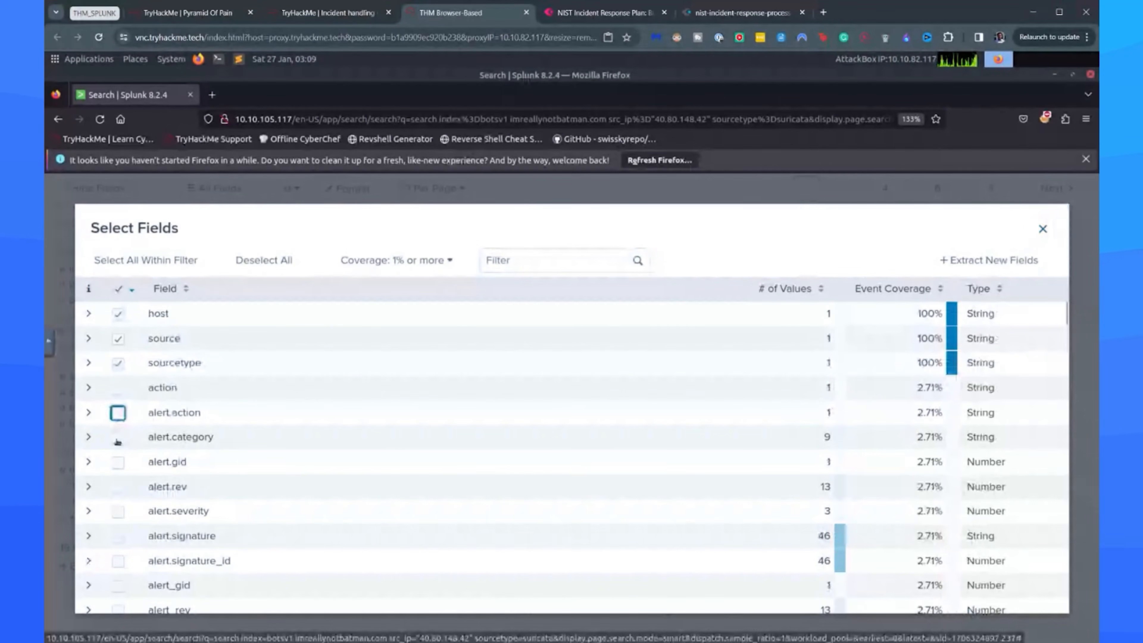
click(118, 437)
click(119, 414)
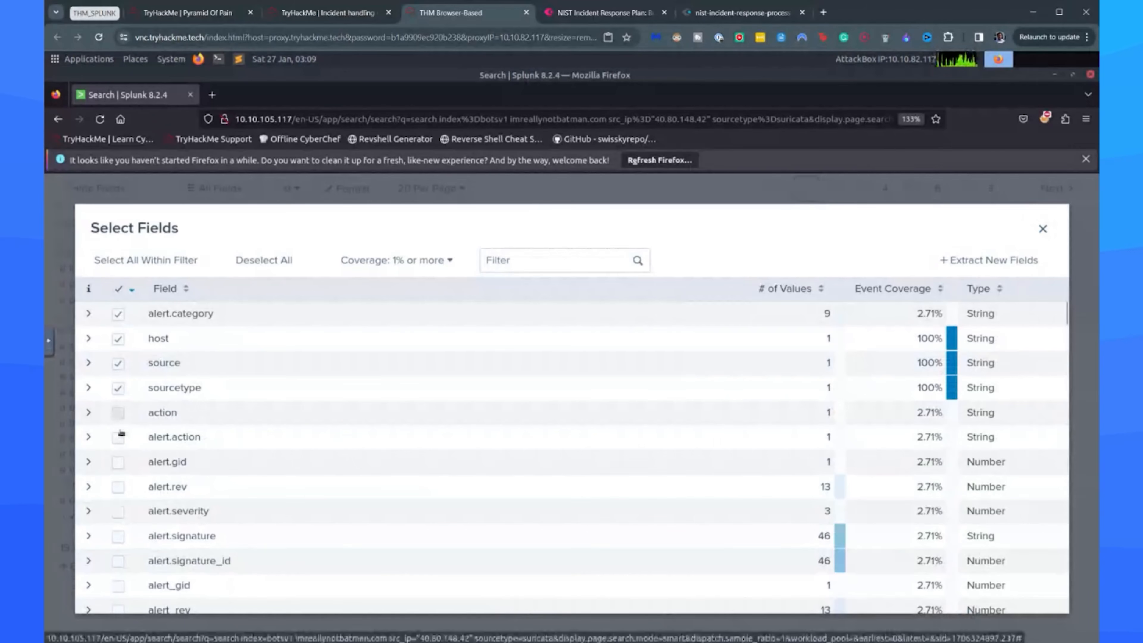
click(118, 437)
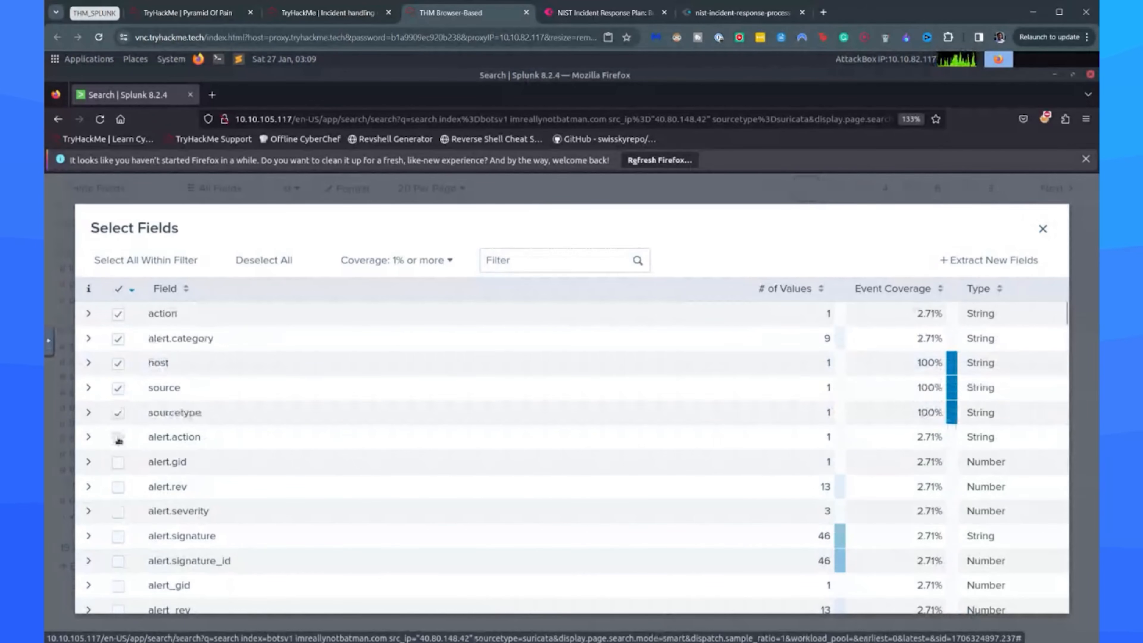
click(118, 511)
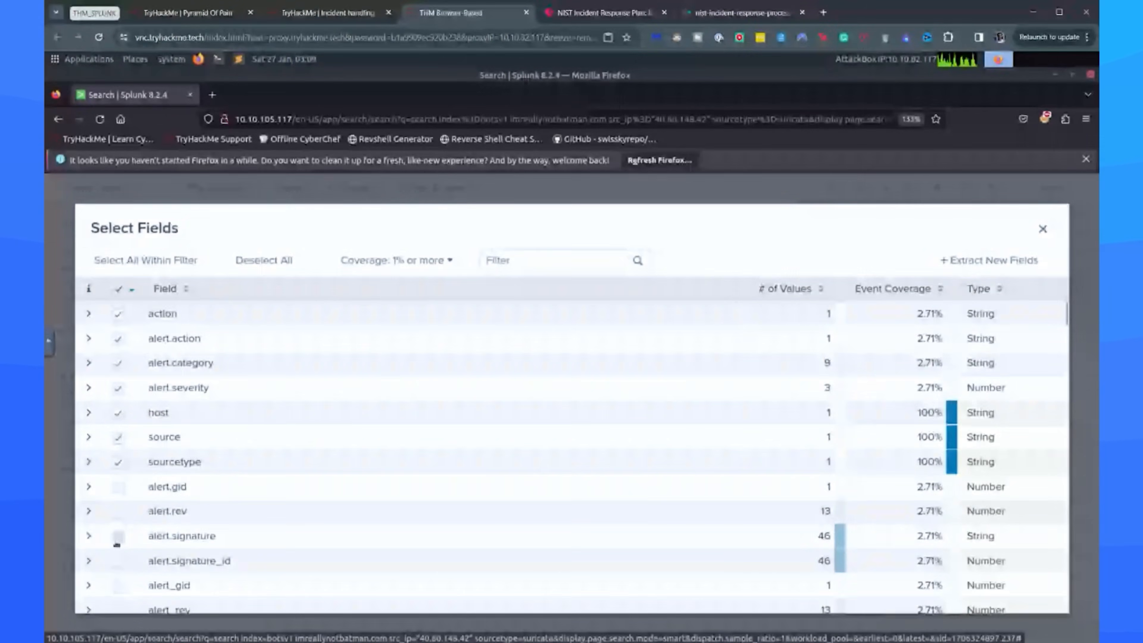
click(118, 536)
click(119, 561)
scroll(899, 439, down, 2)
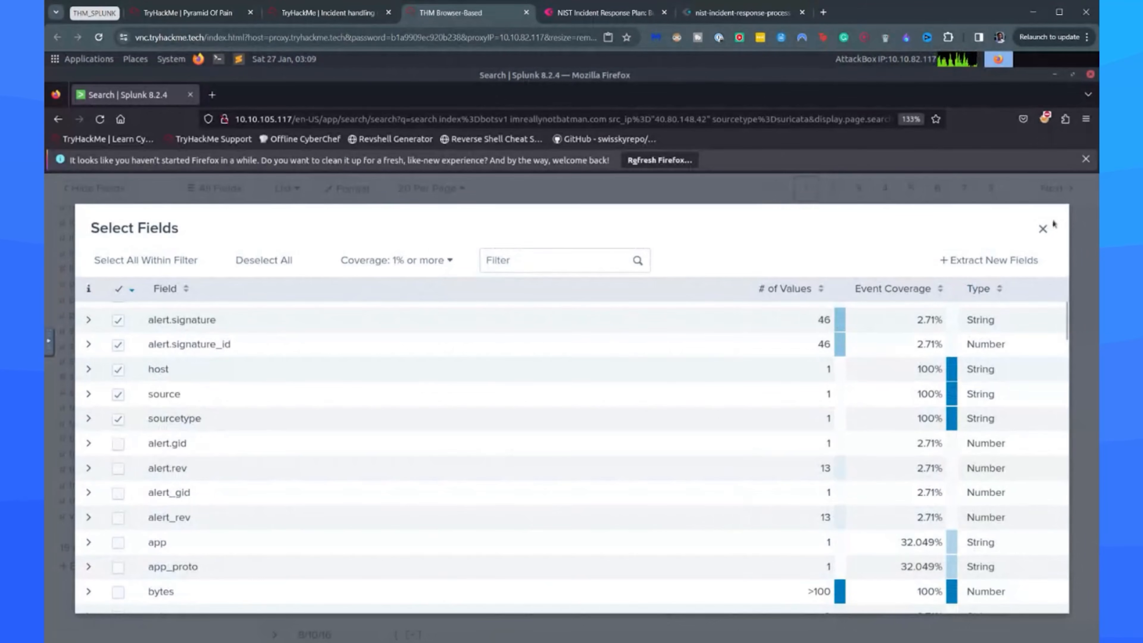
click(1043, 229)
Review the values of the action, alert.action, alert.category and alert.severity fields for the suricata events.
scroll(227, 359, up, 15)
scroll(195, 454, down, 4)
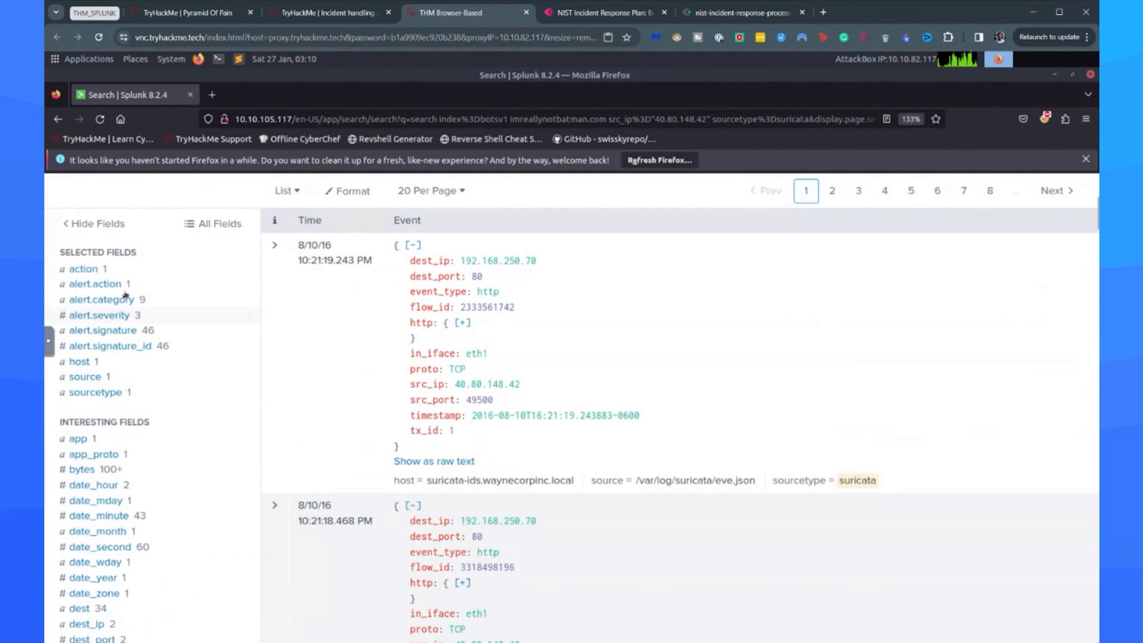
click(130, 285)
click(132, 271)
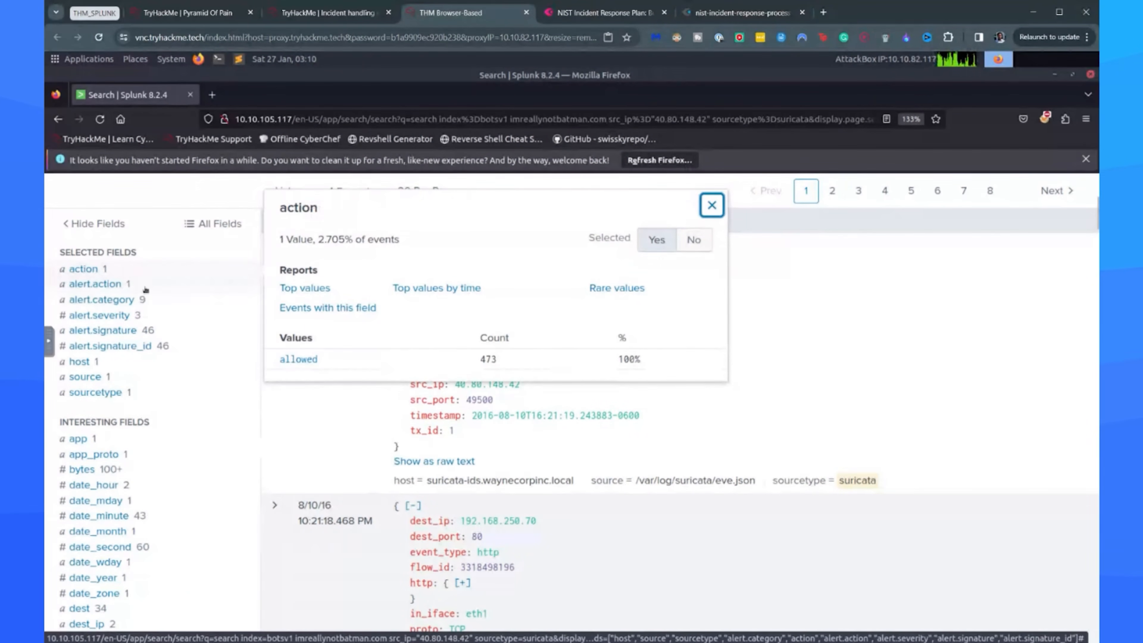
click(145, 288)
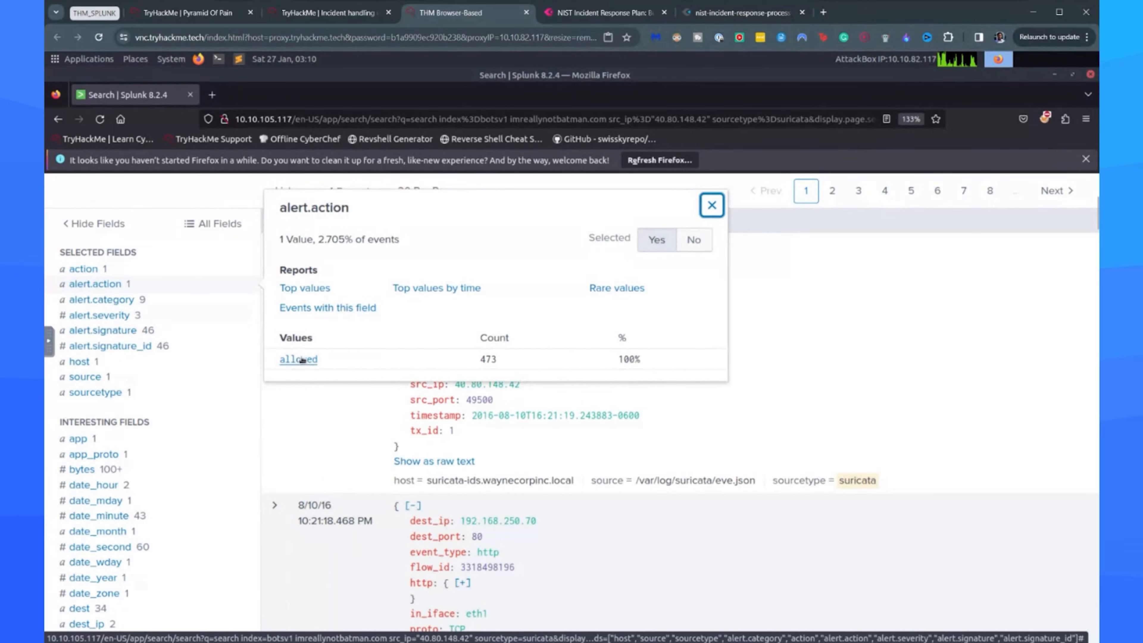
click(170, 301)
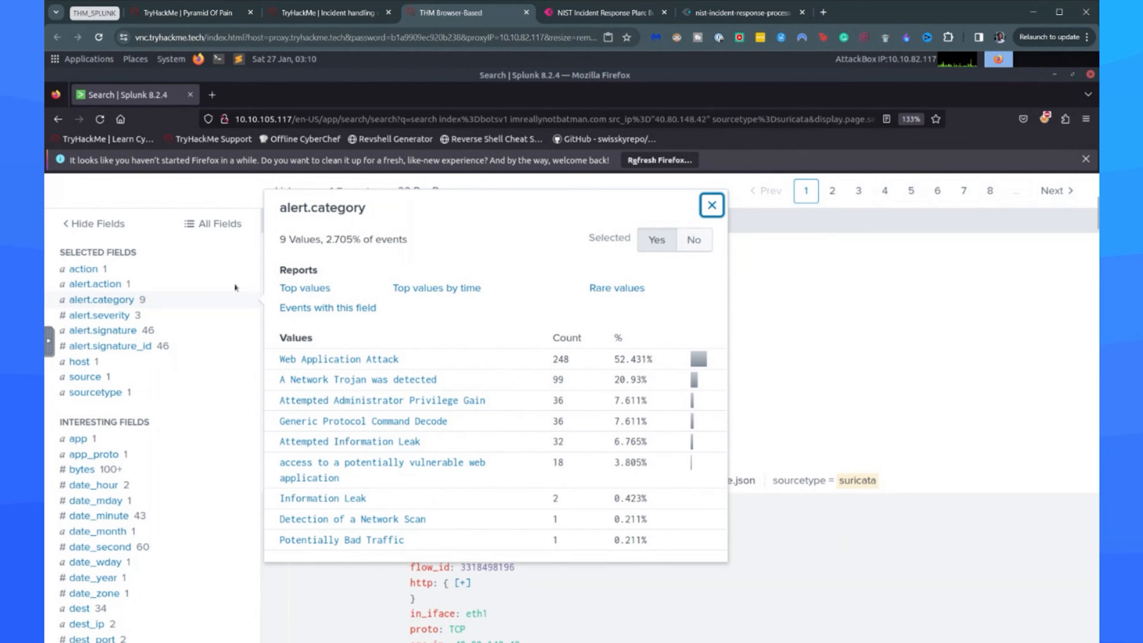
click(137, 317)
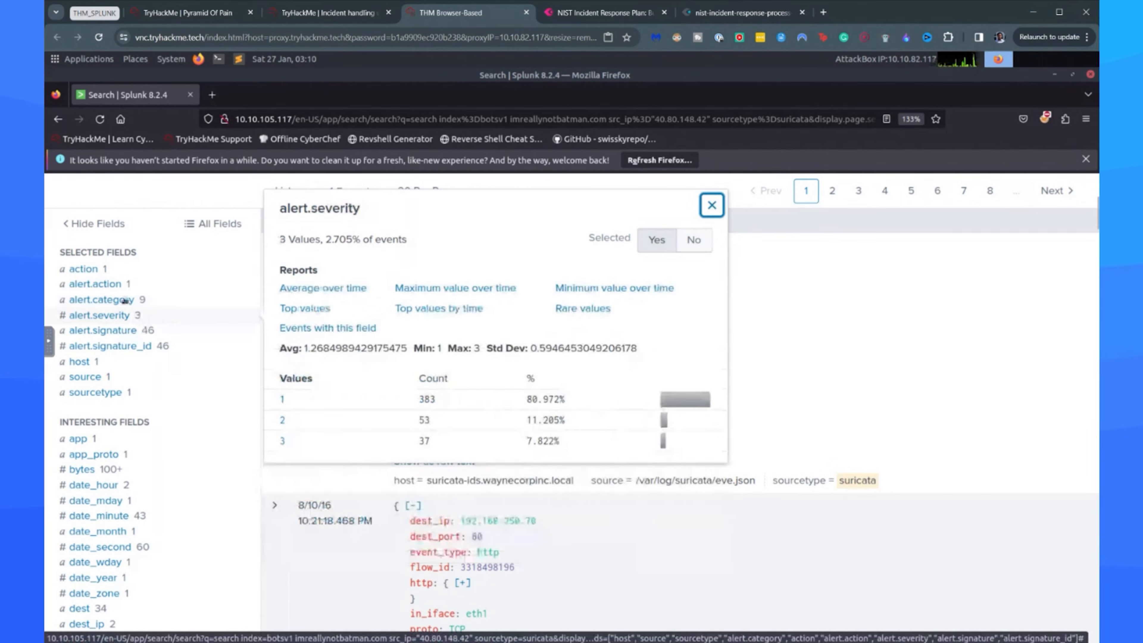
click(153, 288)
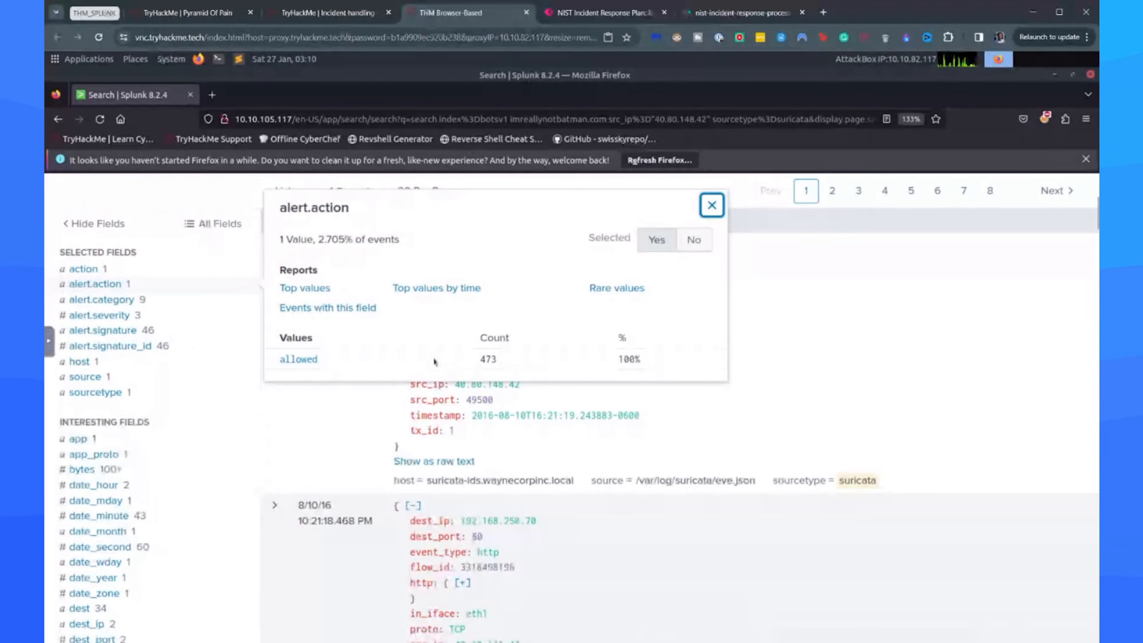
click(146, 313)
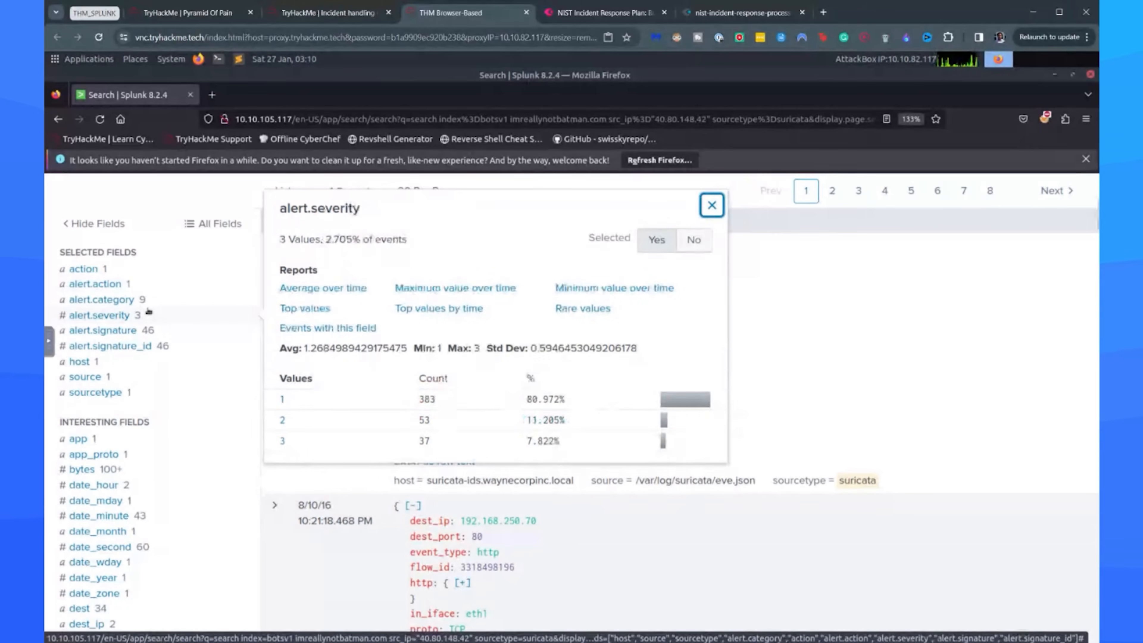
List the top values of the alert.signature field and read through the triggered Suricata signatures.
click(183, 335)
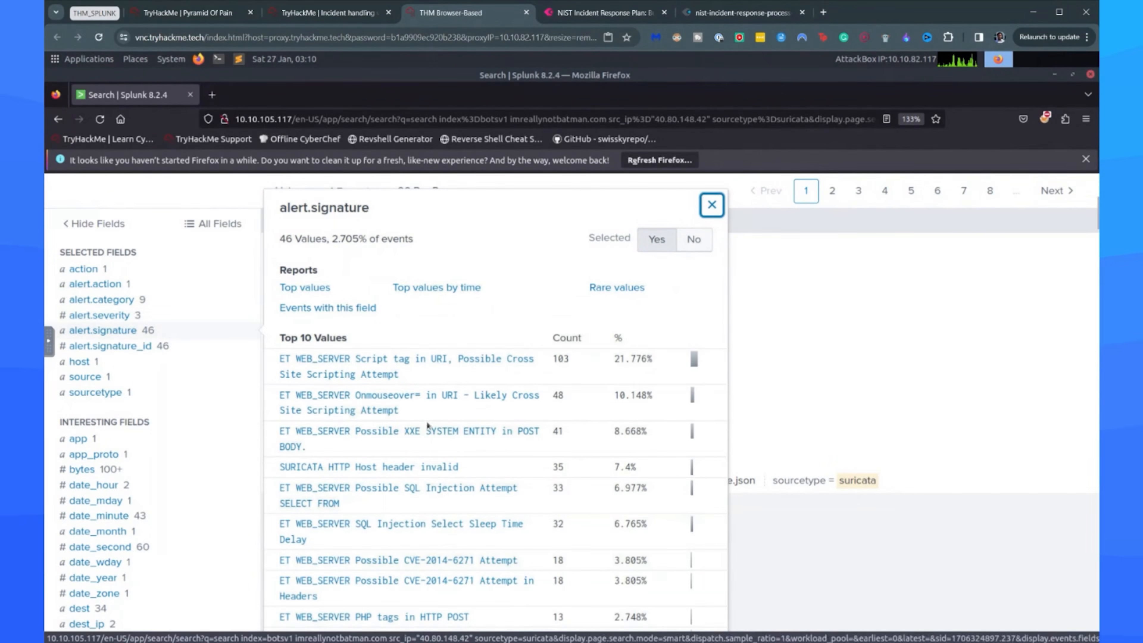
scroll(253, 338, down, 15)
scroll(197, 288, up, 15)
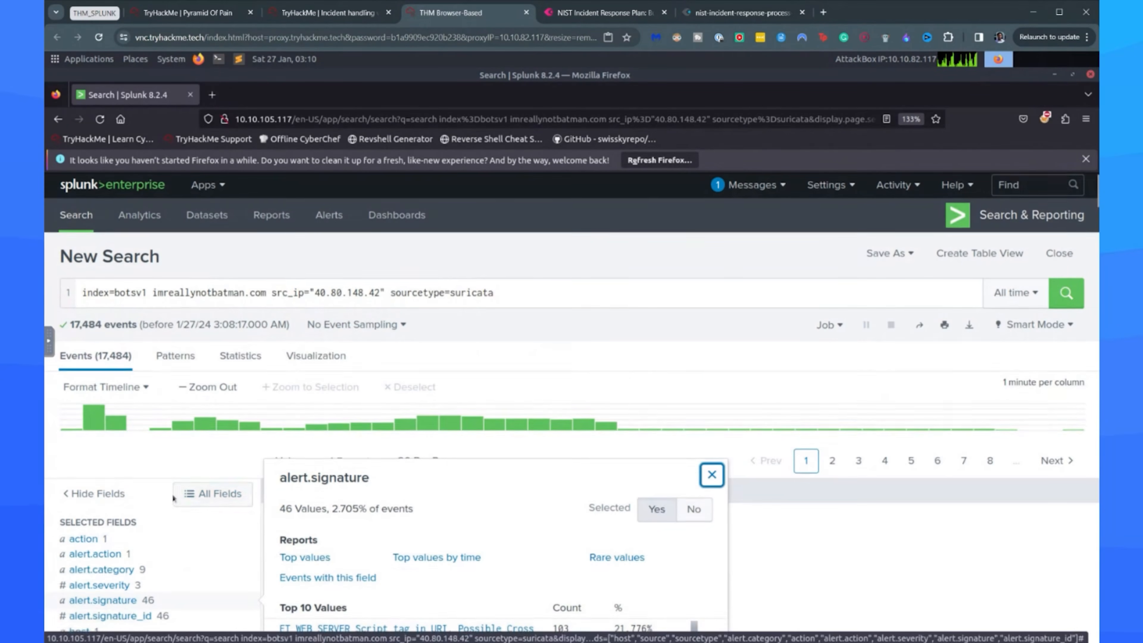
scroll(564, 546, down, 4)
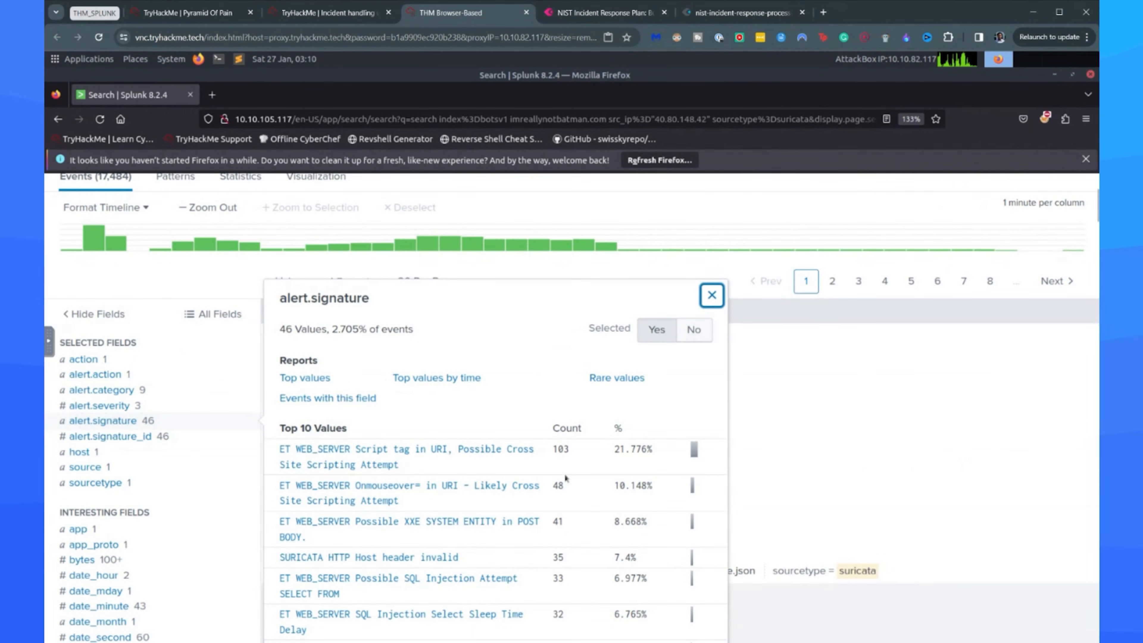
scroll(565, 478, down, 5)
scroll(569, 461, up, 7)
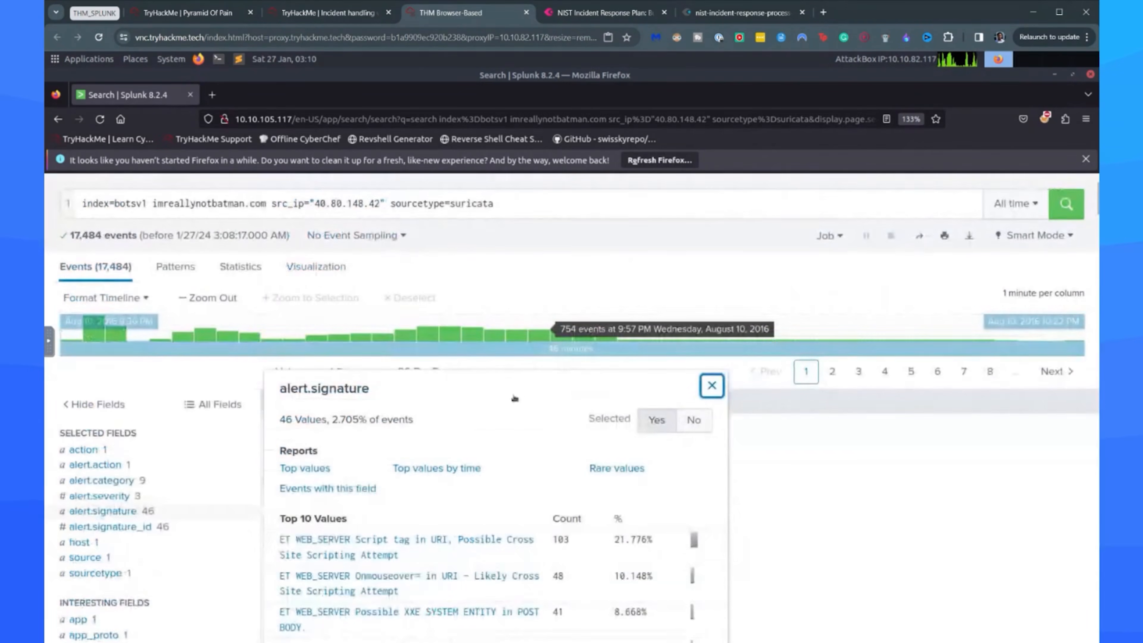
Recheck the alert.action values and return to the TryHackMe incident handling room to read the reconnaissance questions.
click(122, 468)
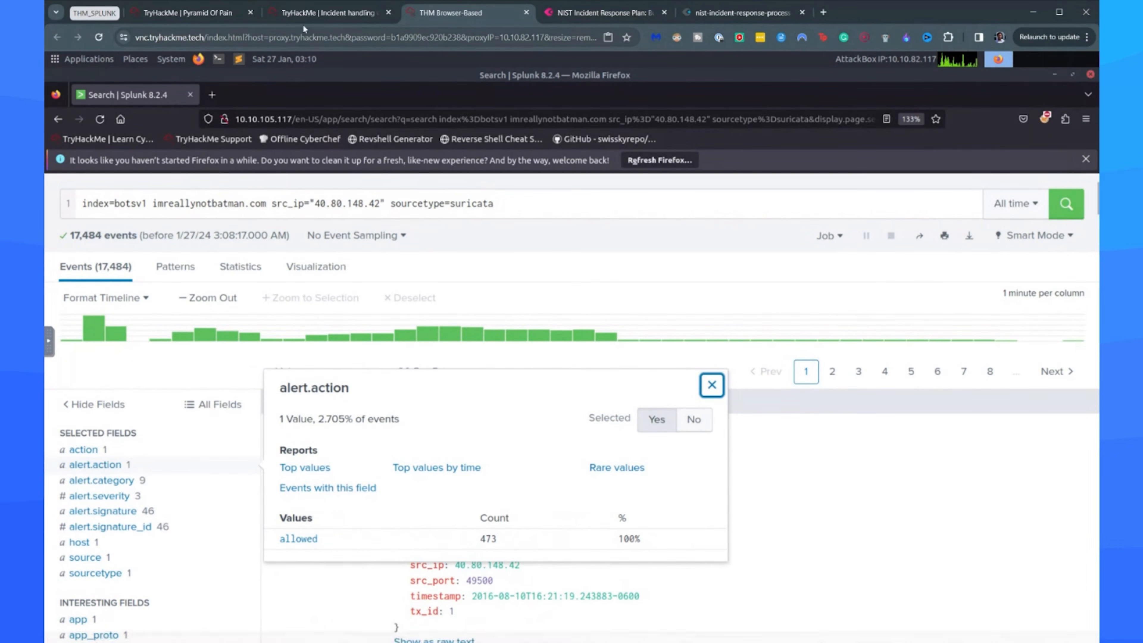
click(328, 12)
scroll(310, 364, down, 3)
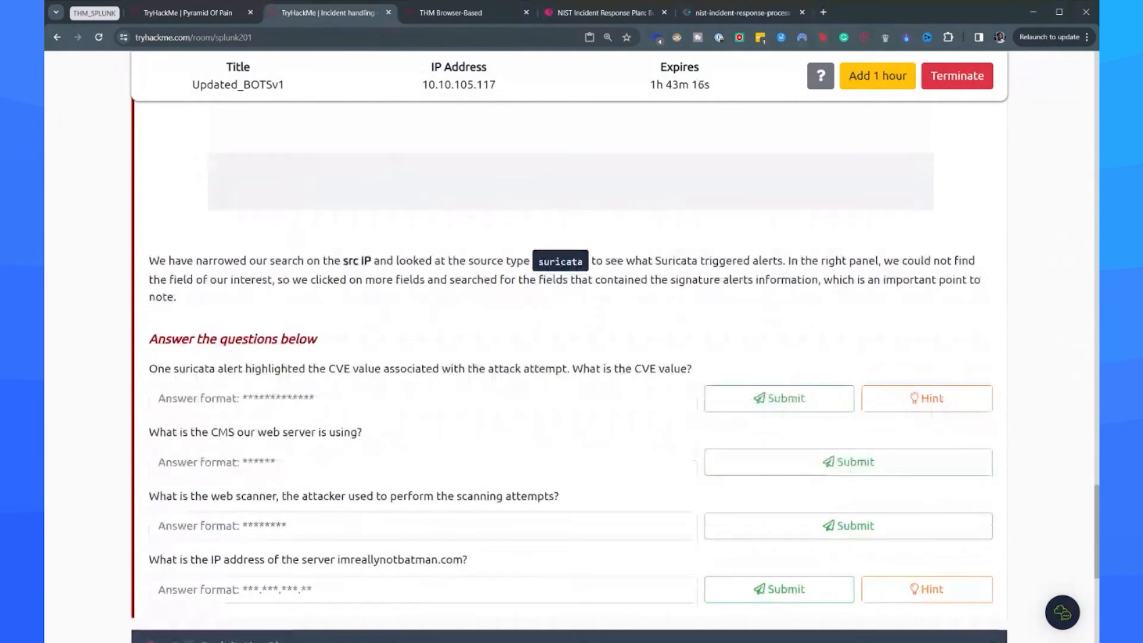
Read the reconnaissance questions and list the alert.signature values in the Splunk results to look for a CVE.
scroll(275, 341, down, 3)
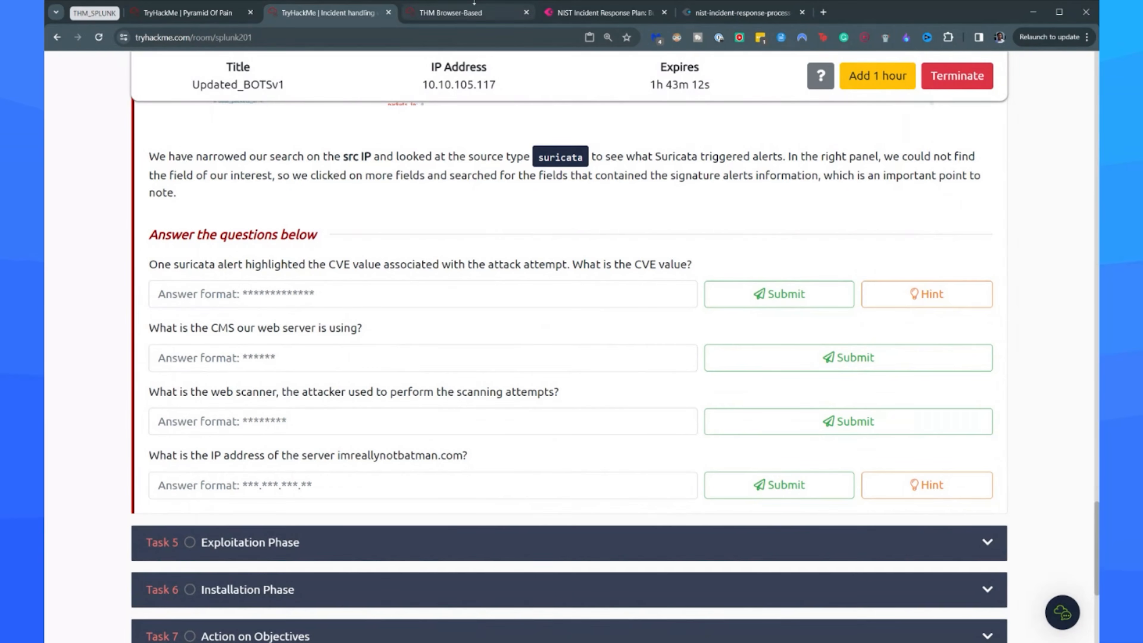
click(450, 12)
click(146, 484)
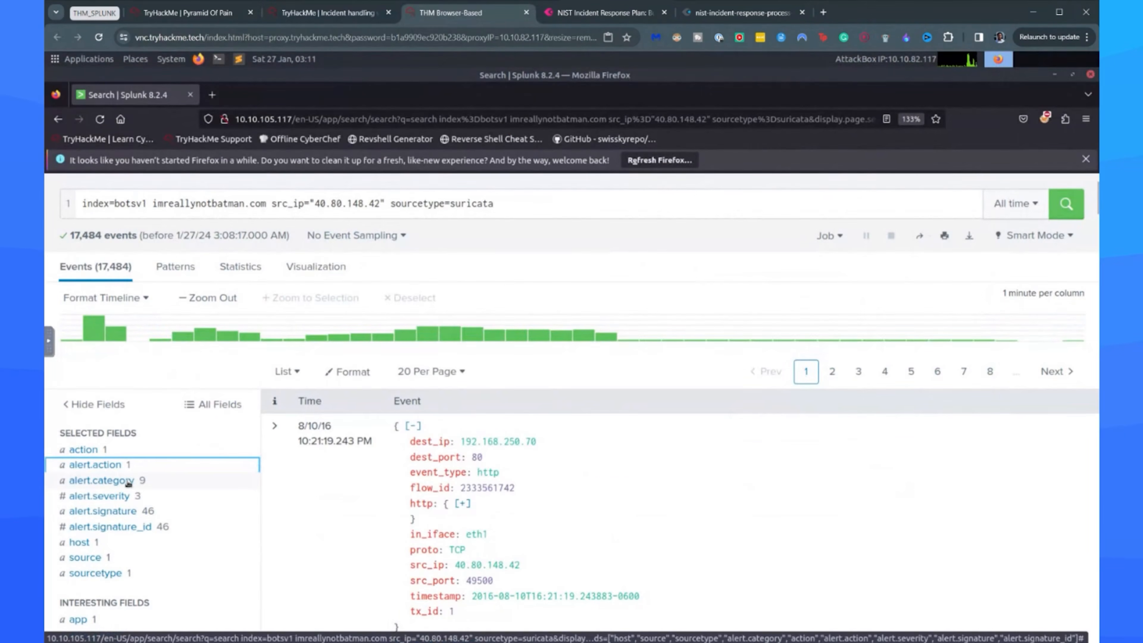
click(130, 485)
click(129, 486)
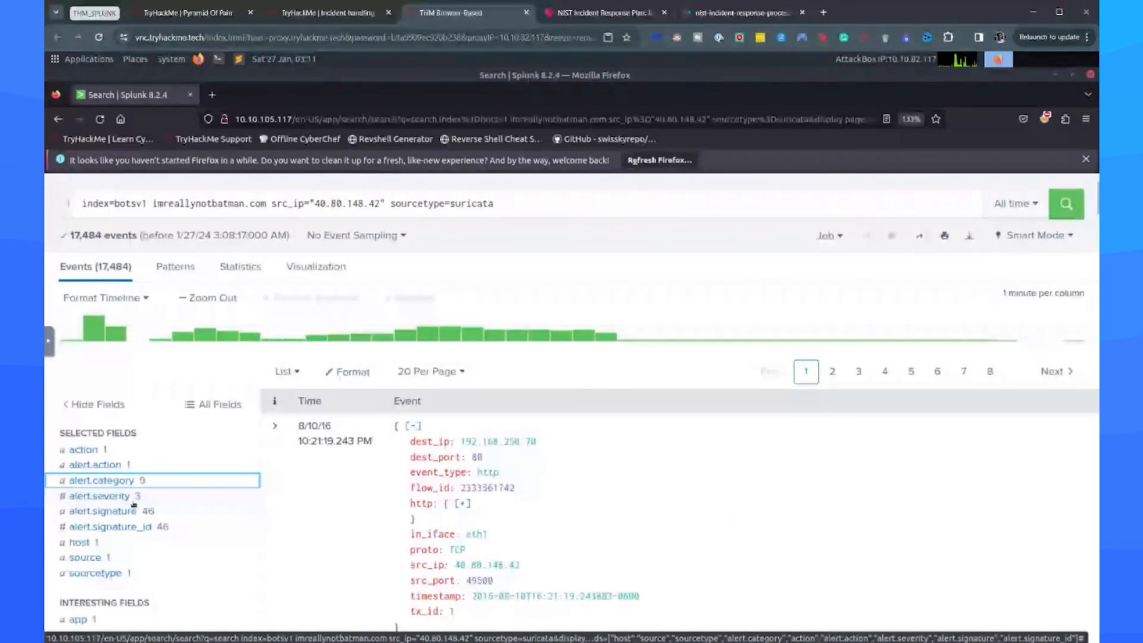
click(135, 512)
scroll(518, 331, down, 3)
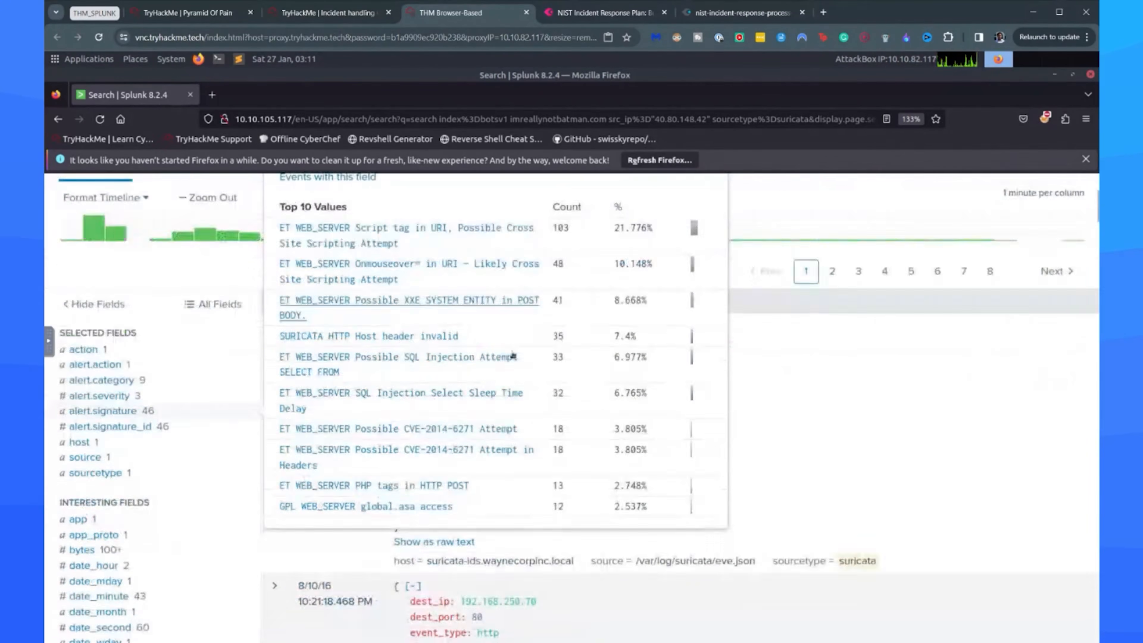
click(328, 13)
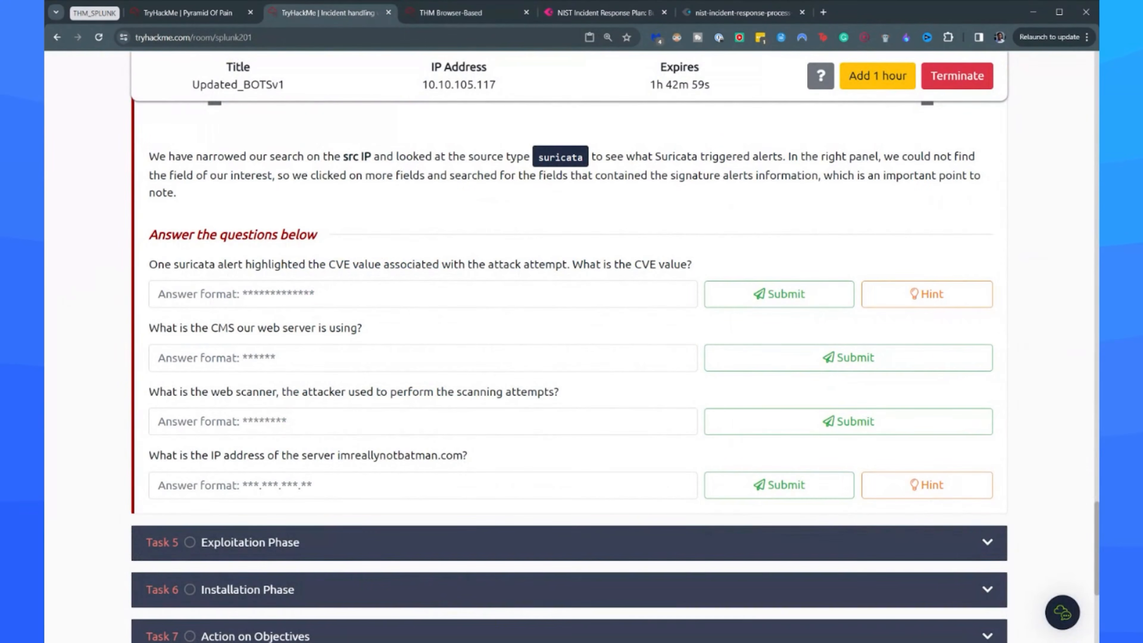
click(450, 13)
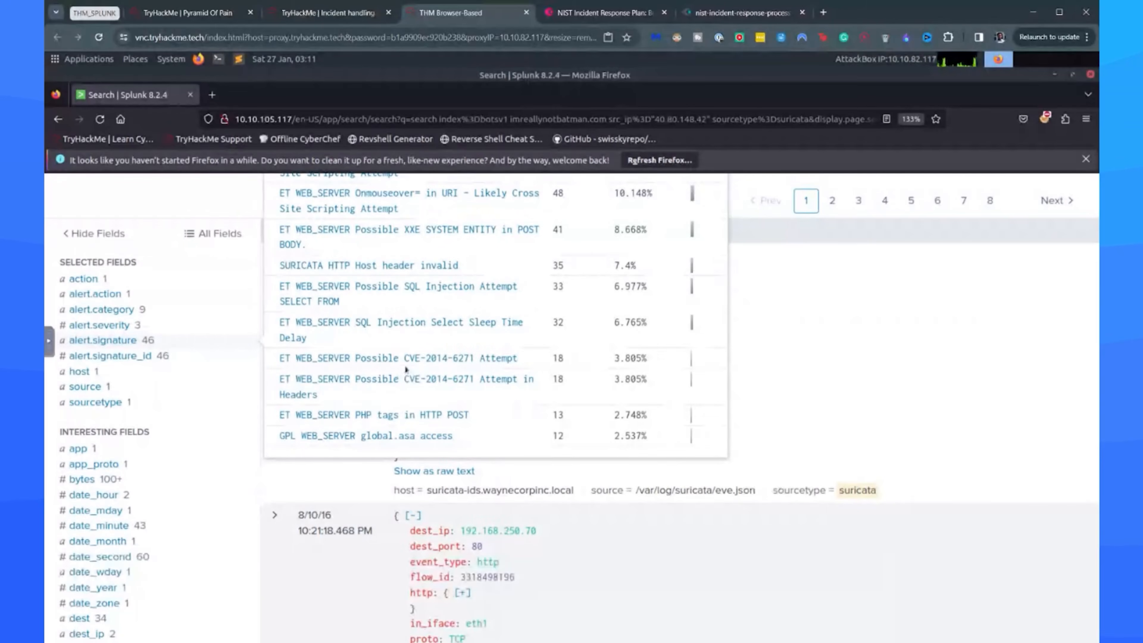
Copy the CVE from the alert signature, search Google for CVE-2014-6271 and read its MITRE and NVD records.
mouse_move(405, 366)
mouse_down()
mouse_move(450, 360)
mouse_move(407, 361)
mouse_up()
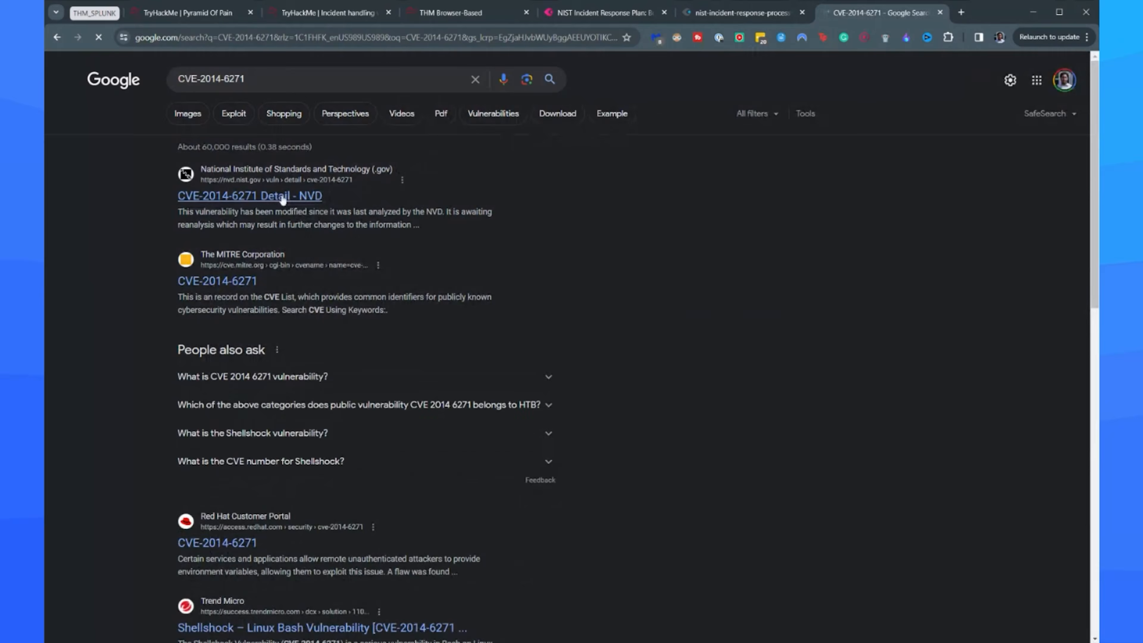
middle_click(212, 197)
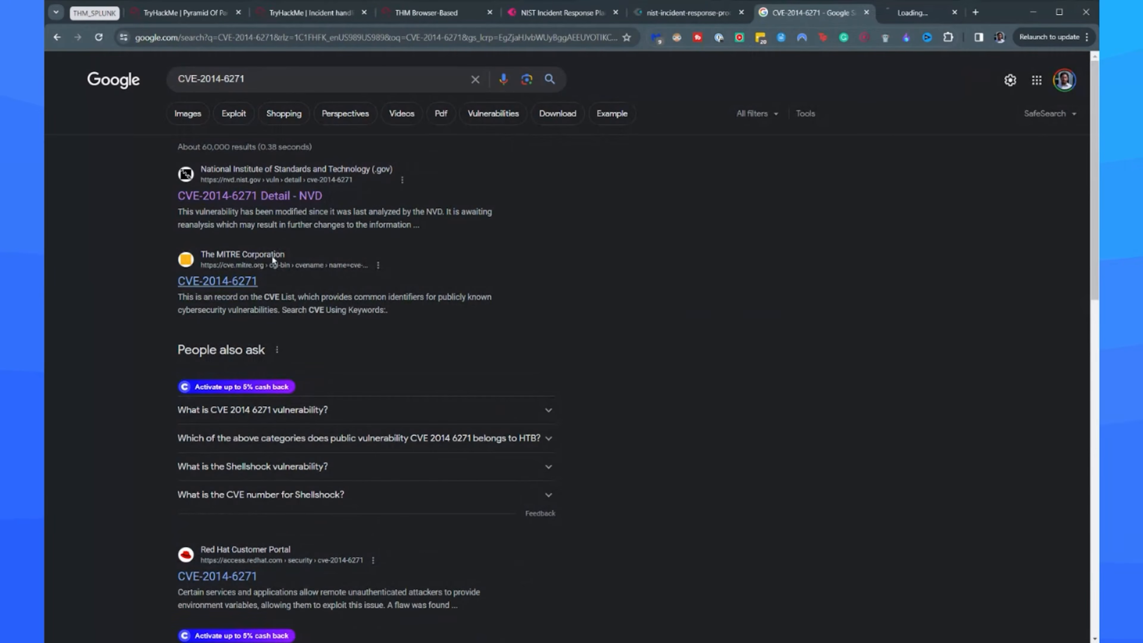
click(273, 260)
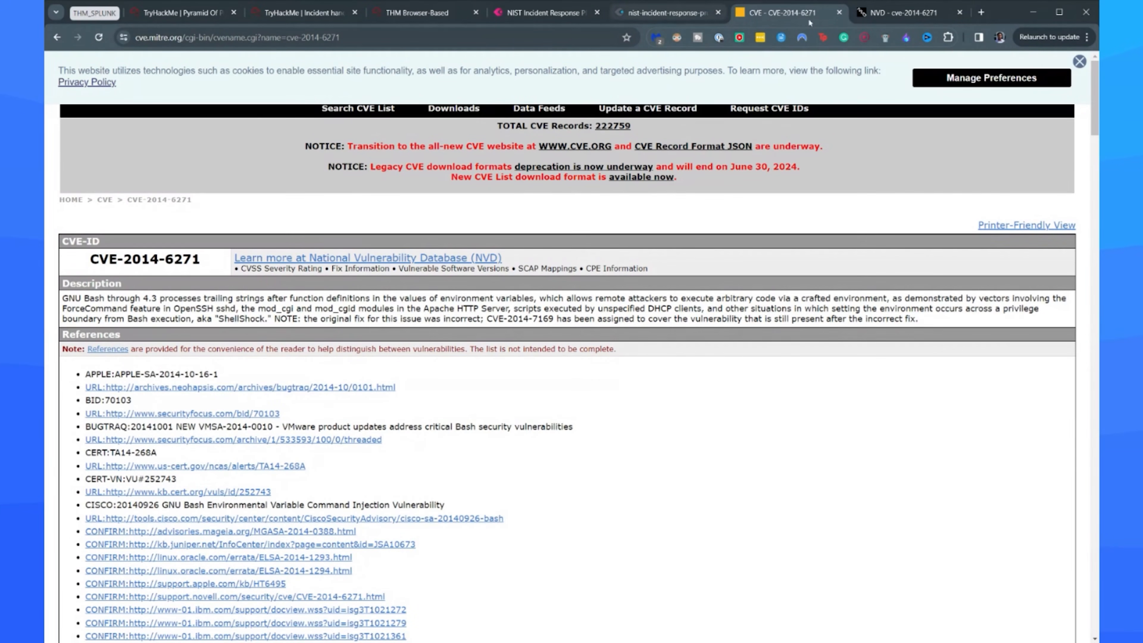
key(ctrl+f)
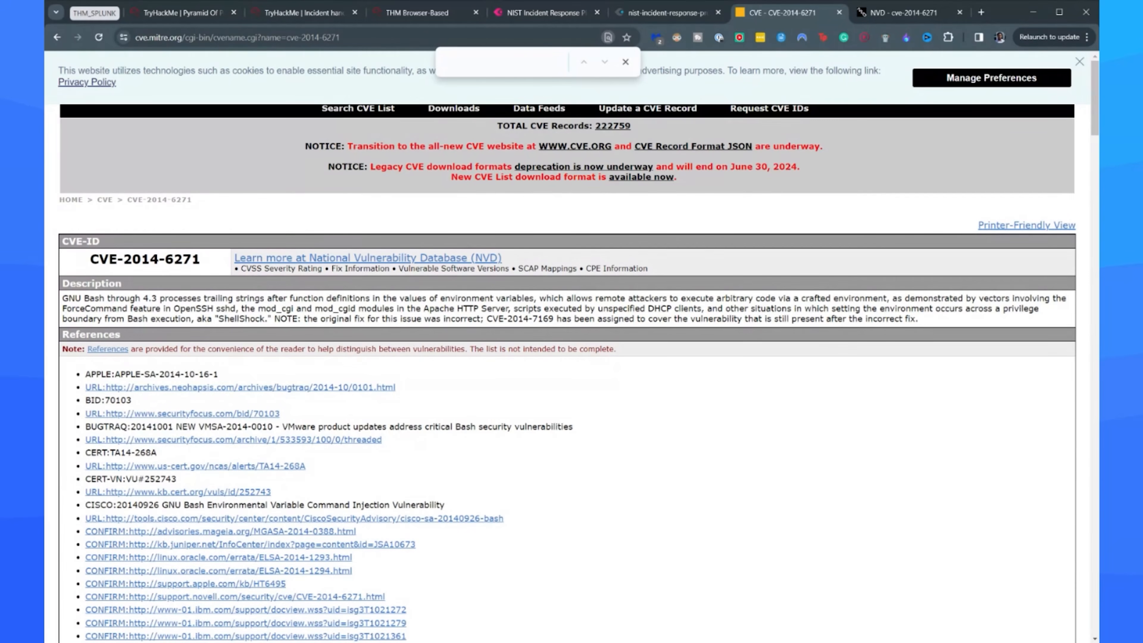
click(905, 12)
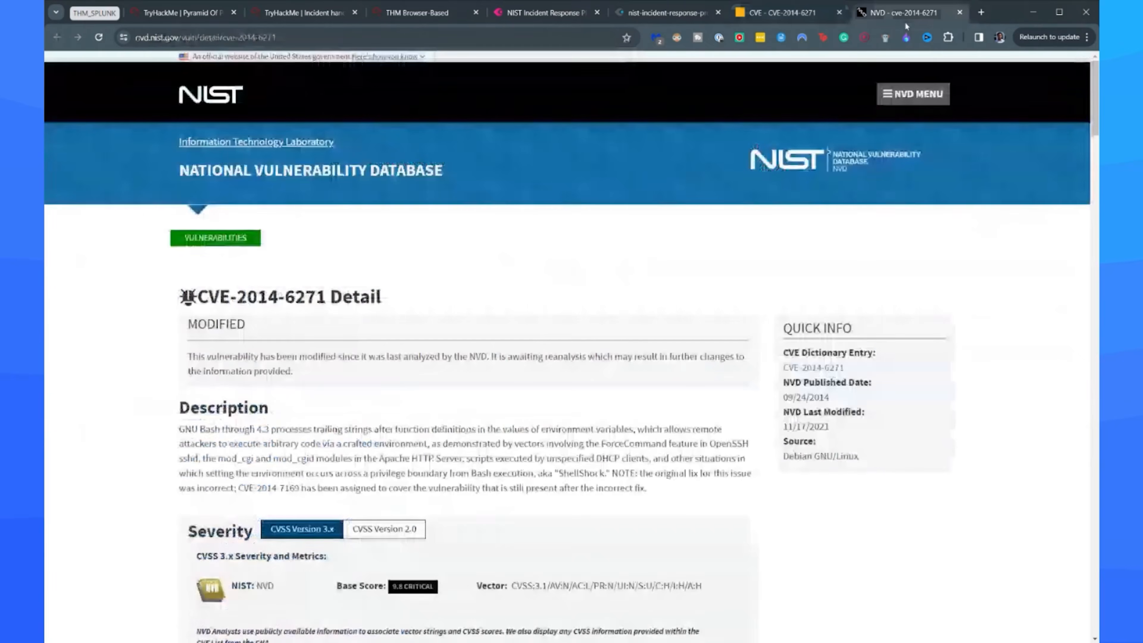
Submit CVE-2014-6271 as the answer to the Suricata alert CVE question in the TryHackMe room.
click(419, 13)
click(303, 13)
click(282, 293)
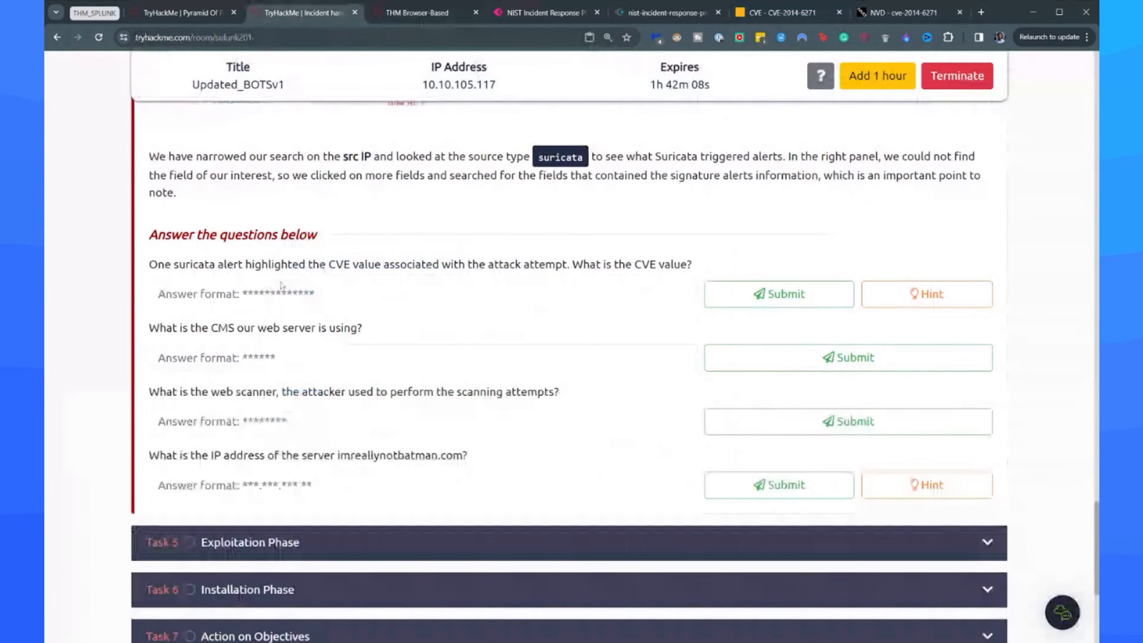
text(CVE-2014-6271 Attempt)
key(BackSpace)
key(BackSpace)
key(BackSpace)
key(BackSpace)
key(BackSpace)
key(BackSpace)
key(Return)
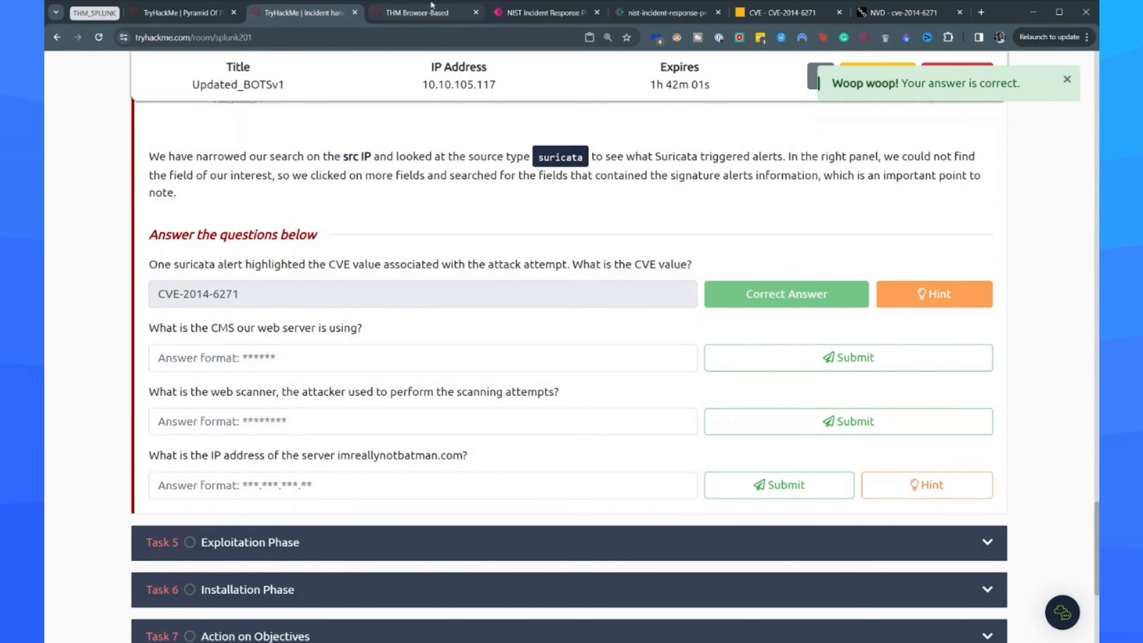
Return to Splunk and inspect the values of the host, http_content_type and http.url fields for signs of the web server's CMS.
click(434, 11)
scroll(176, 383, down, 3)
scroll(180, 387, up, 5)
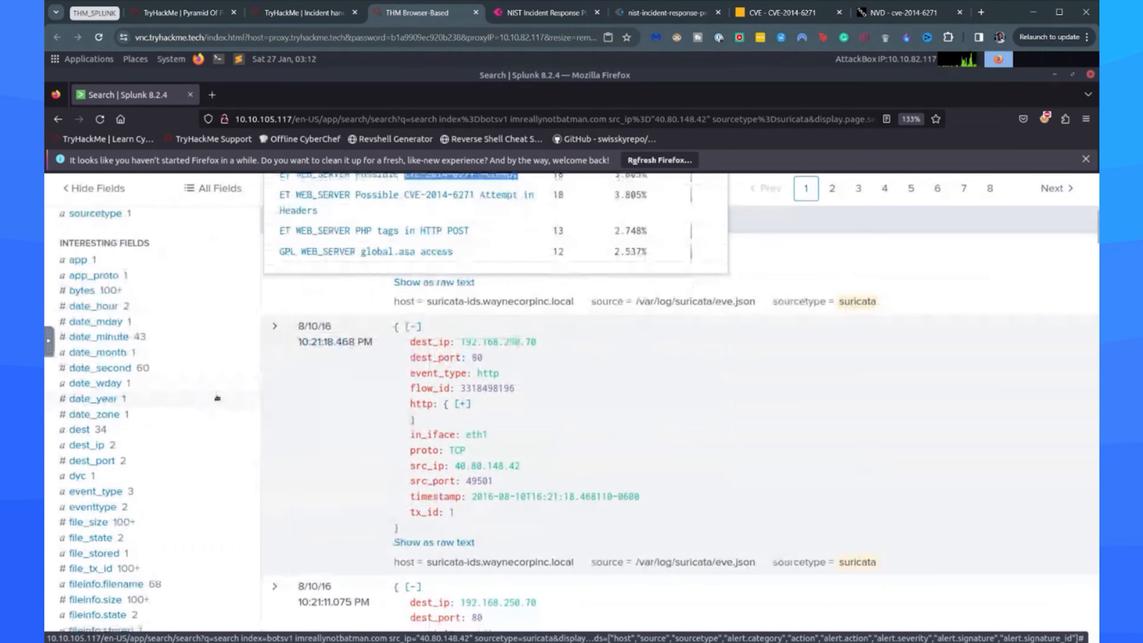
scroll(182, 395, down, 5)
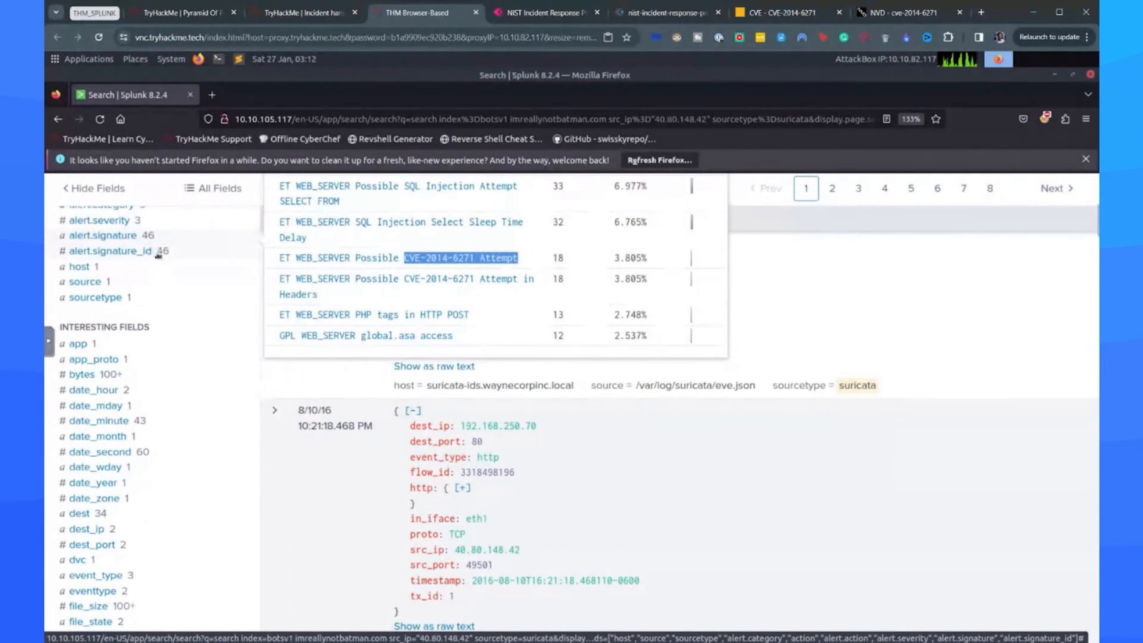
click(157, 270)
scroll(196, 356, up, 5)
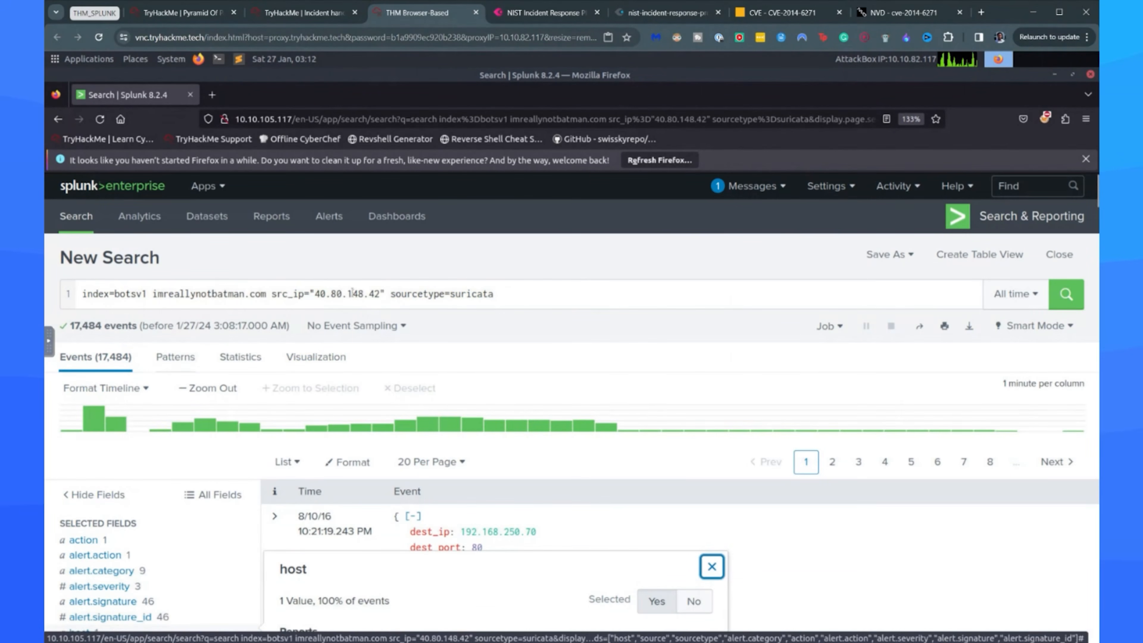
scroll(135, 495, down, 5)
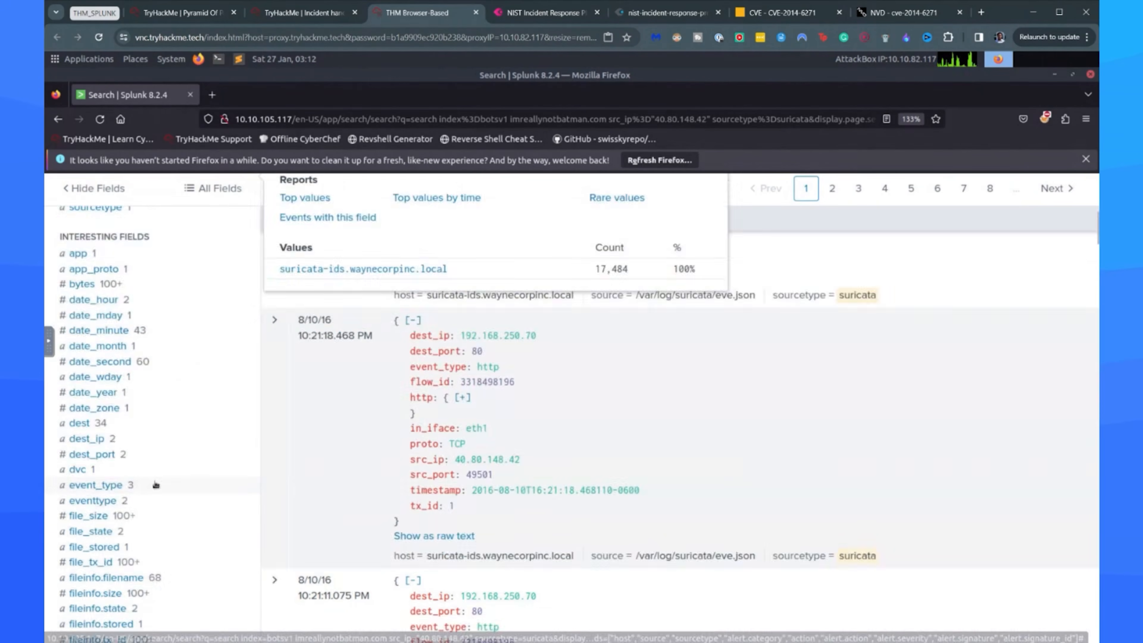
click(150, 479)
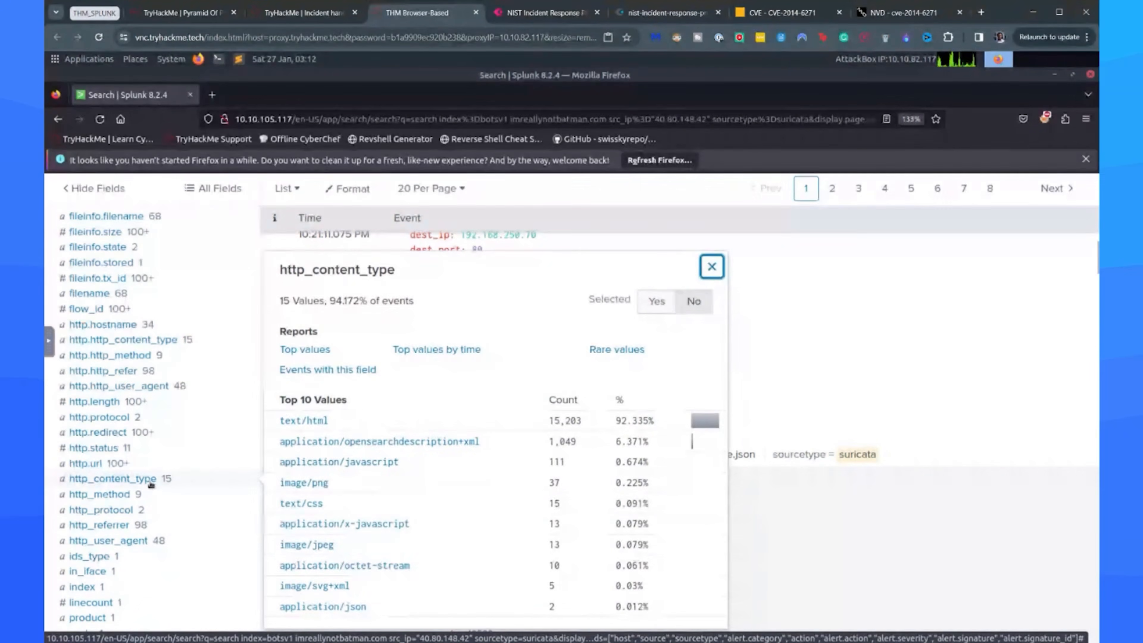
click(153, 464)
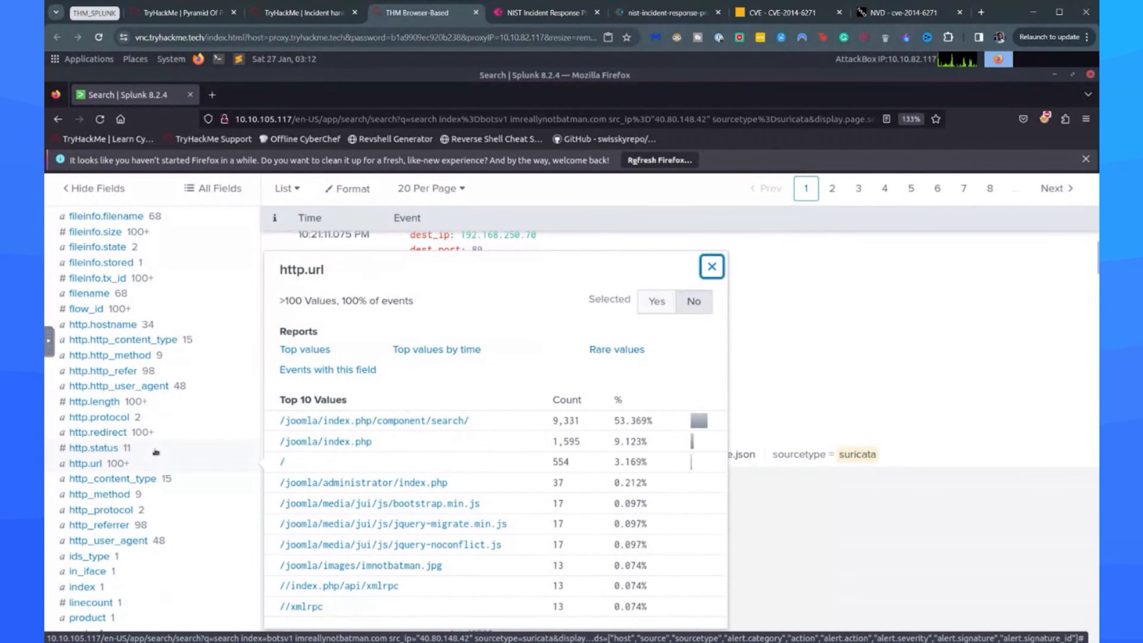
Check the CMS question against the http.url values and submit joomla as its answer in the TryHackMe room.
click(328, 14)
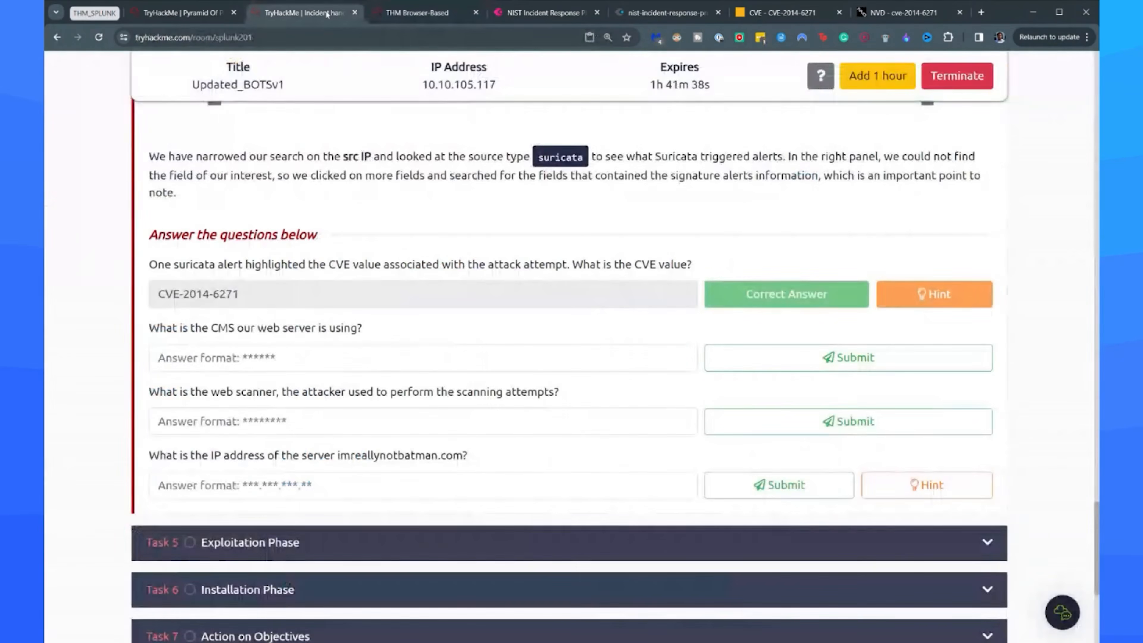
click(417, 13)
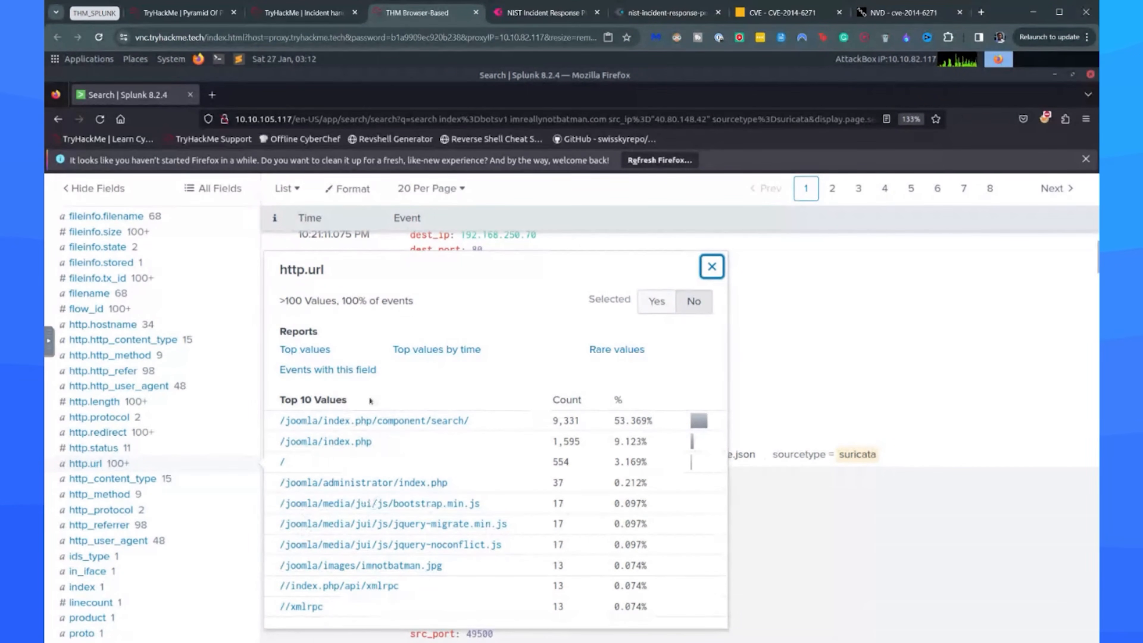
click(981, 13)
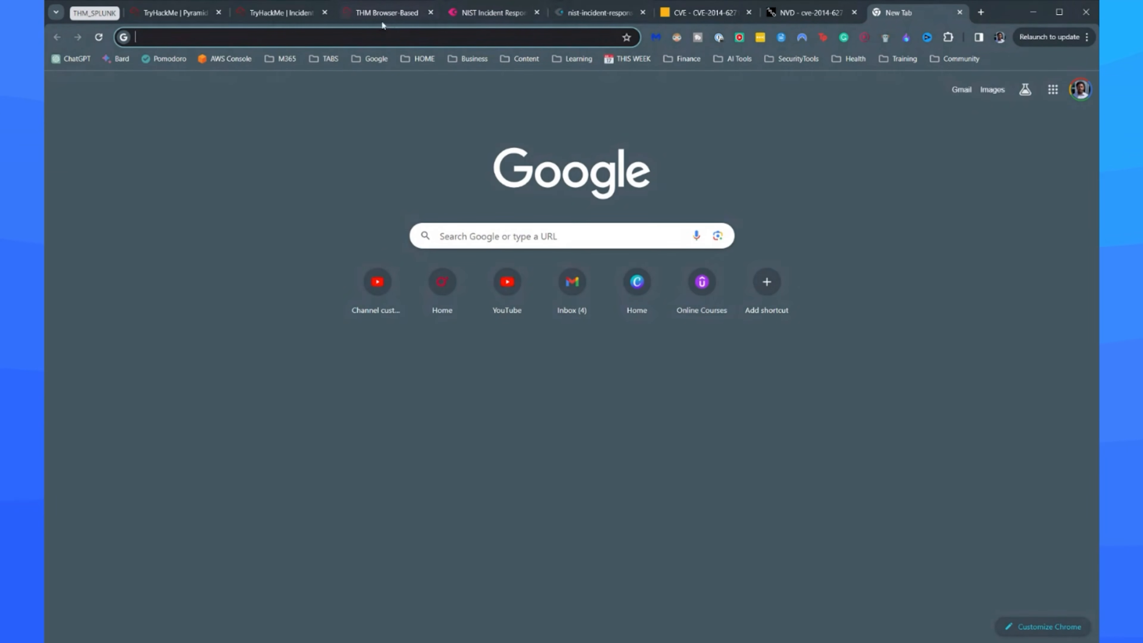
click(380, 18)
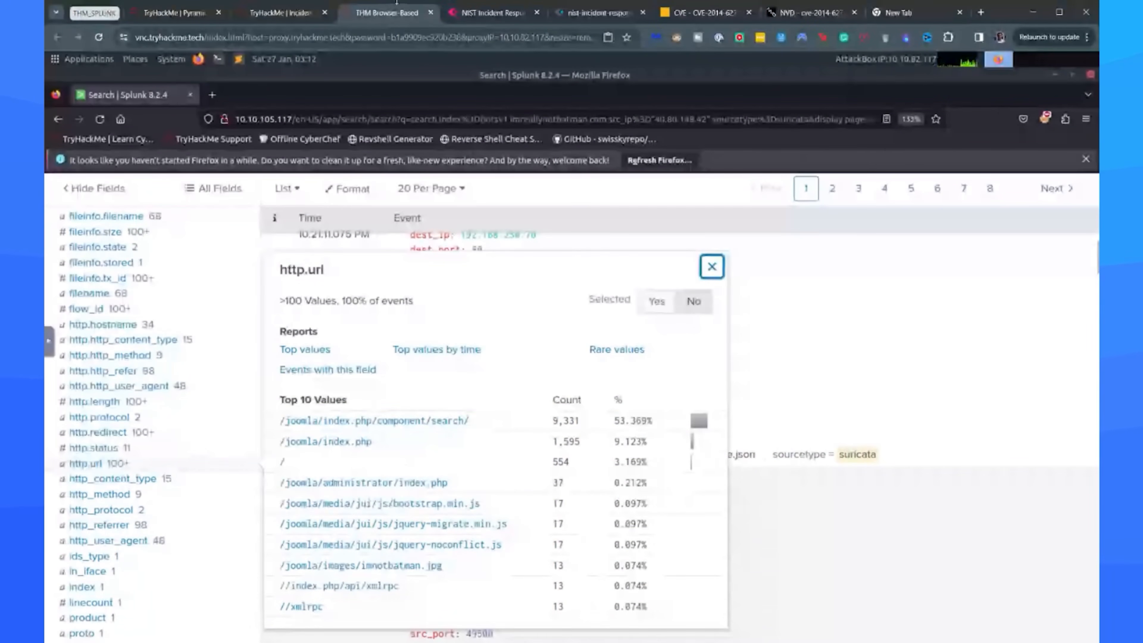
click(282, 13)
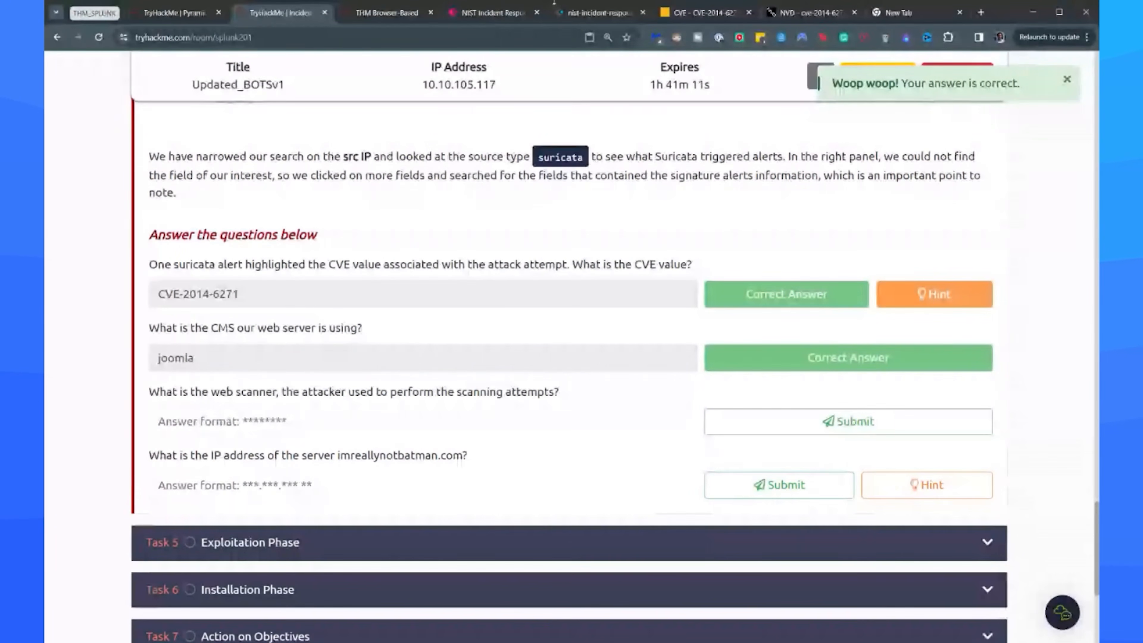
Review the http.http_user_agent values in the Splunk results for traces of the attacker's web scanner.
click(406, 23)
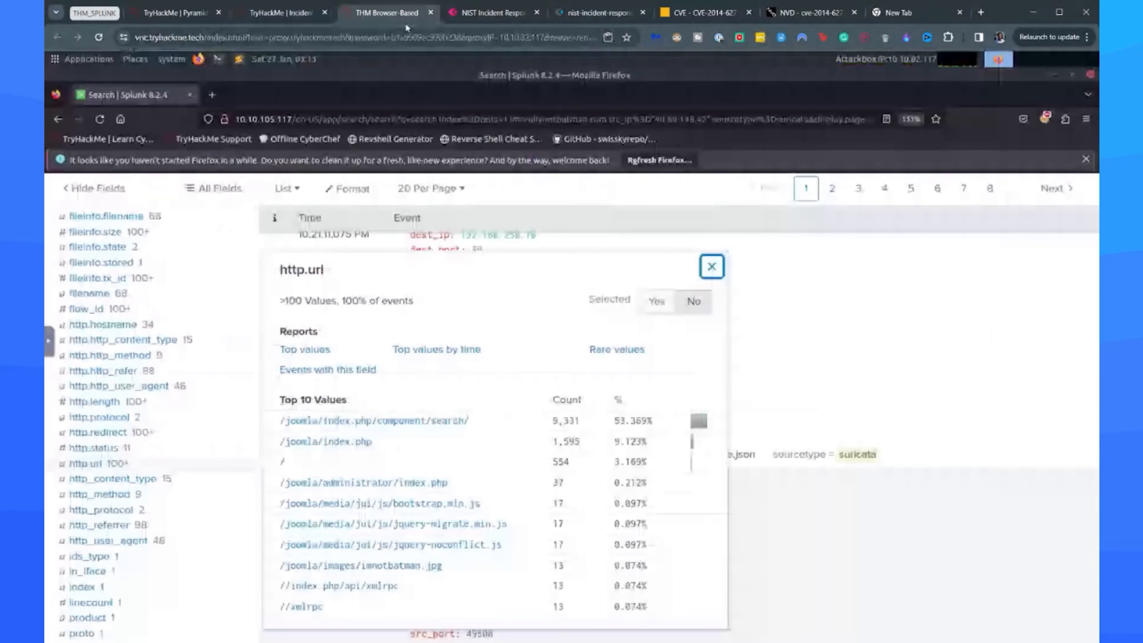
scroll(158, 373, up, 4)
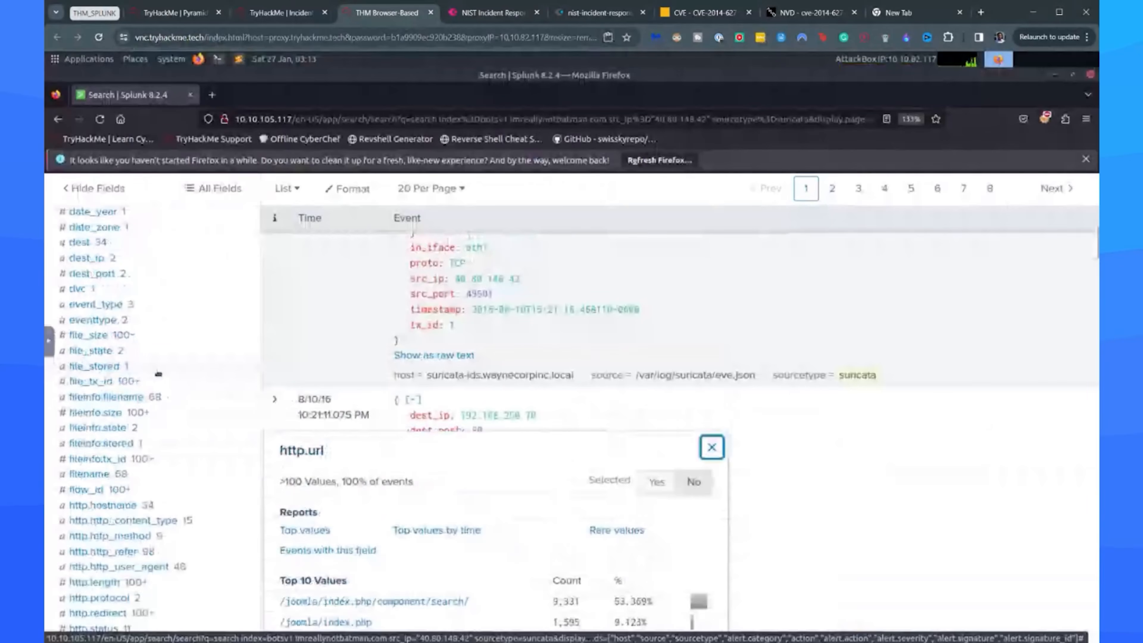
scroll(158, 374, down, 4)
click(162, 386)
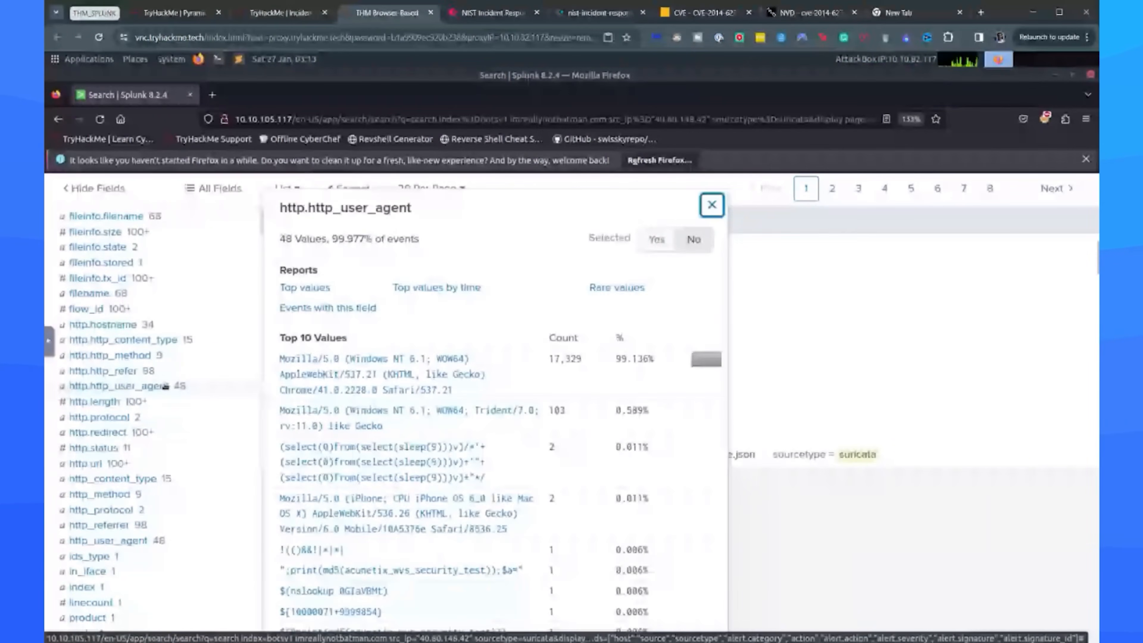
scroll(472, 335, down, 6)
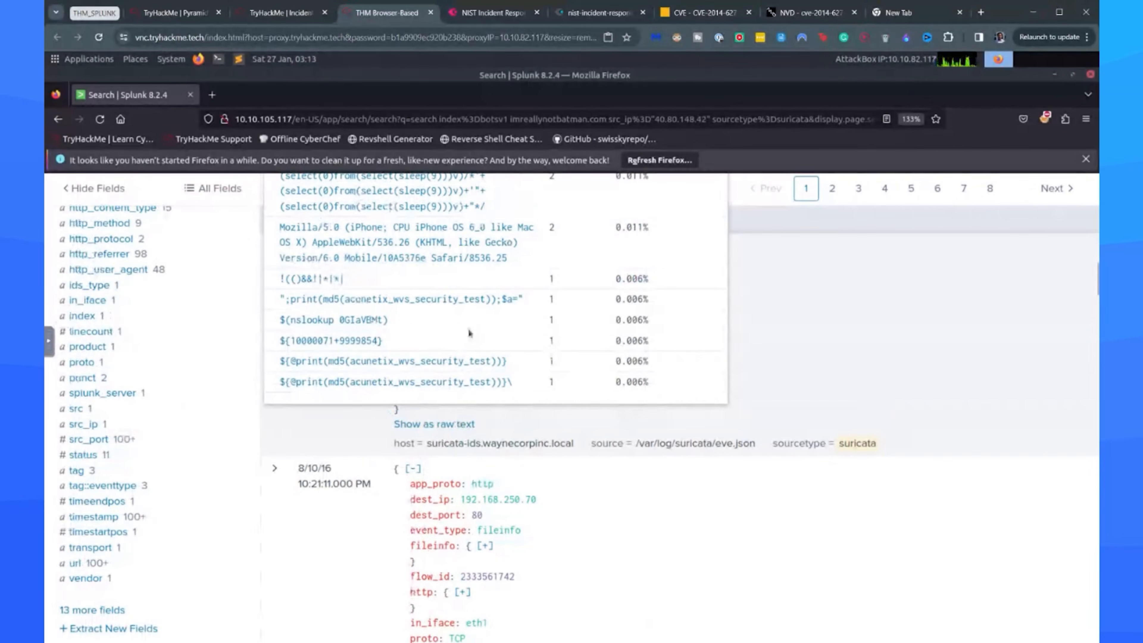
scroll(405, 369, up, 2)
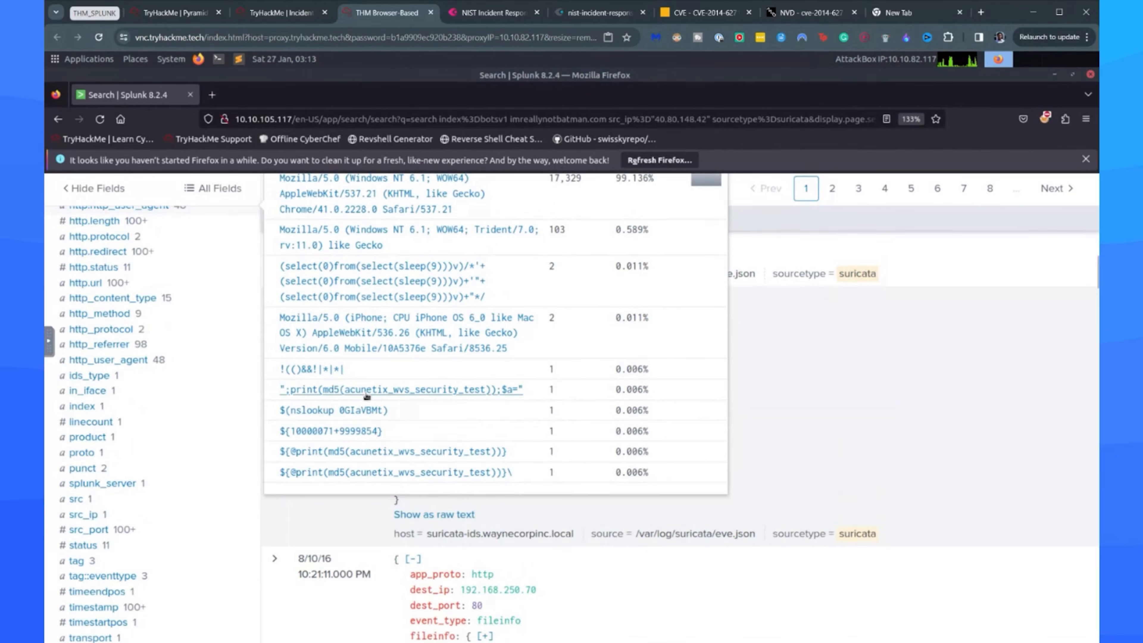
scroll(374, 388, up, 2)
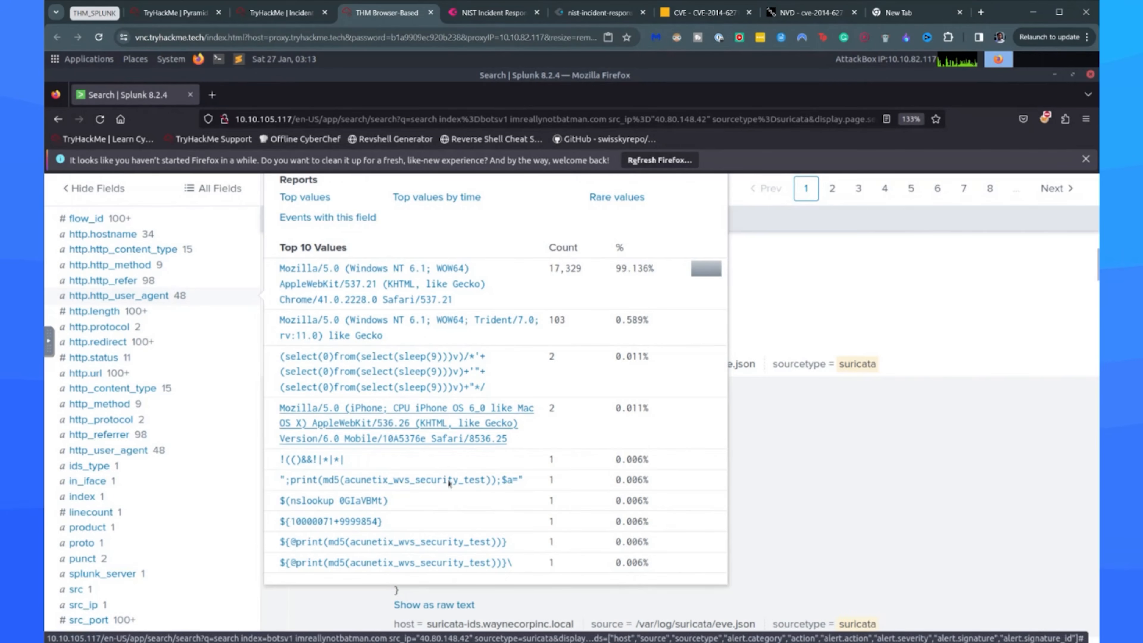
Search Google for acunetix to see what kind of tool it is.
click(903, 9)
text(a)
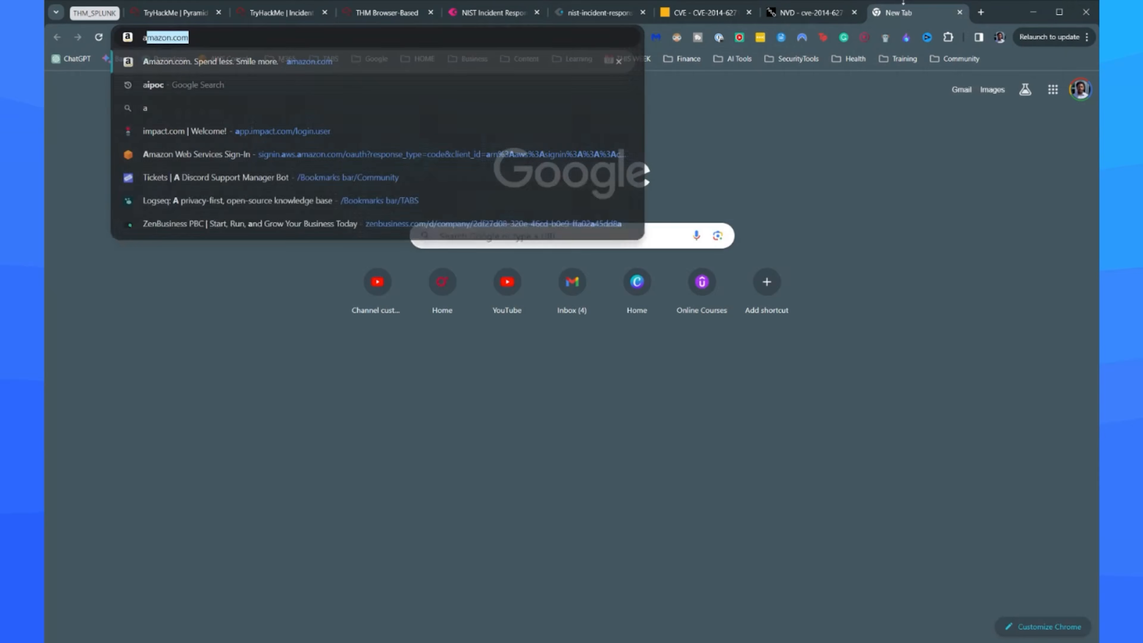
text(cunetix)
key(Return)
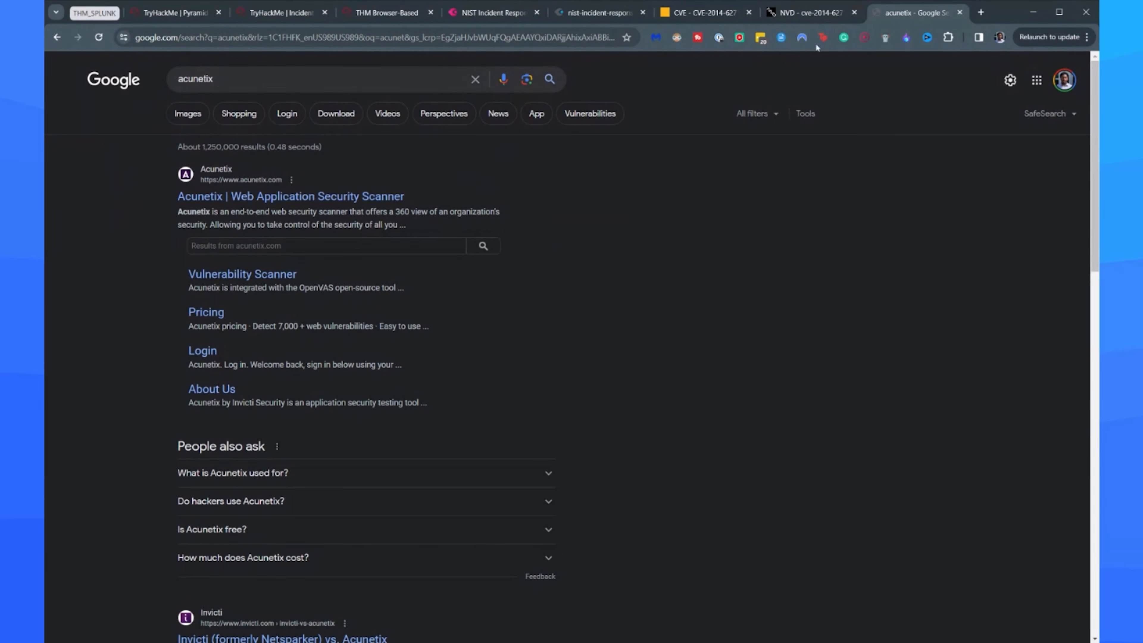
Submit acunetix as the answer to the web scanner question in the TryHackMe room.
click(387, 17)
click(297, 17)
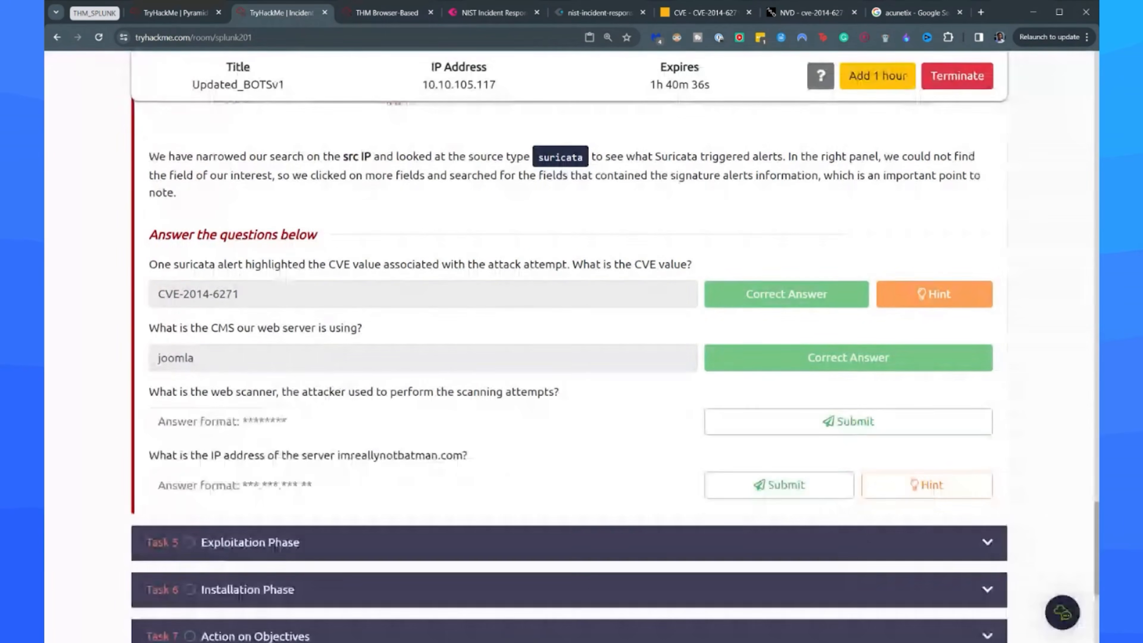
click(318, 410)
text(acunetix)
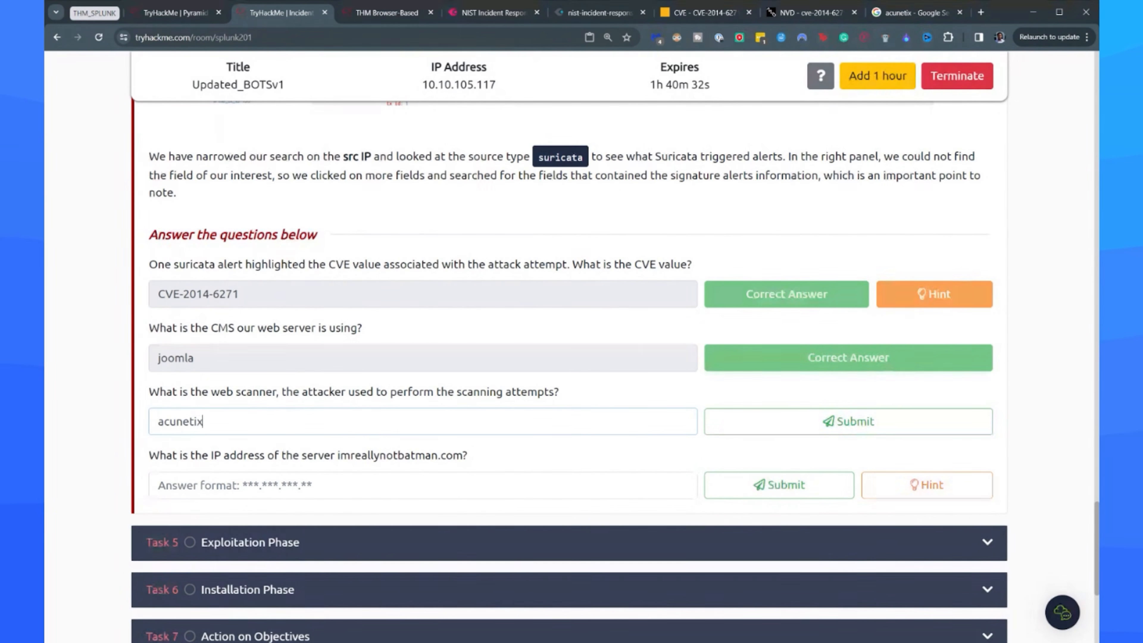
key(Return)
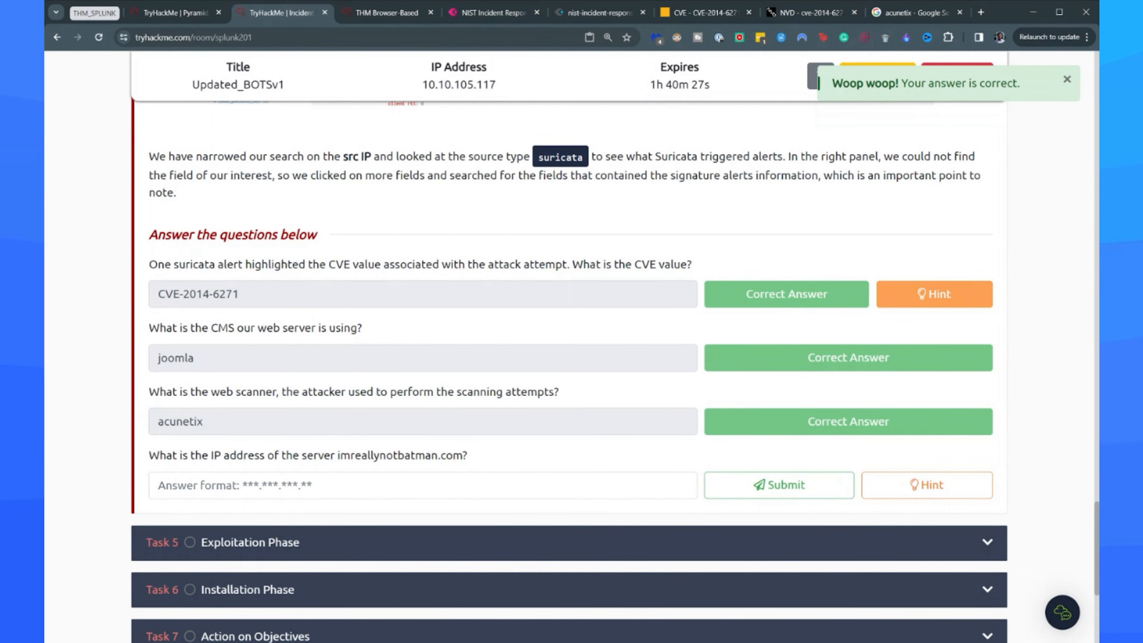
Look up the dest_ip values in the Splunk events and submit 192.168.250.70 as the server IP answer in the TryHackMe room.
click(386, 12)
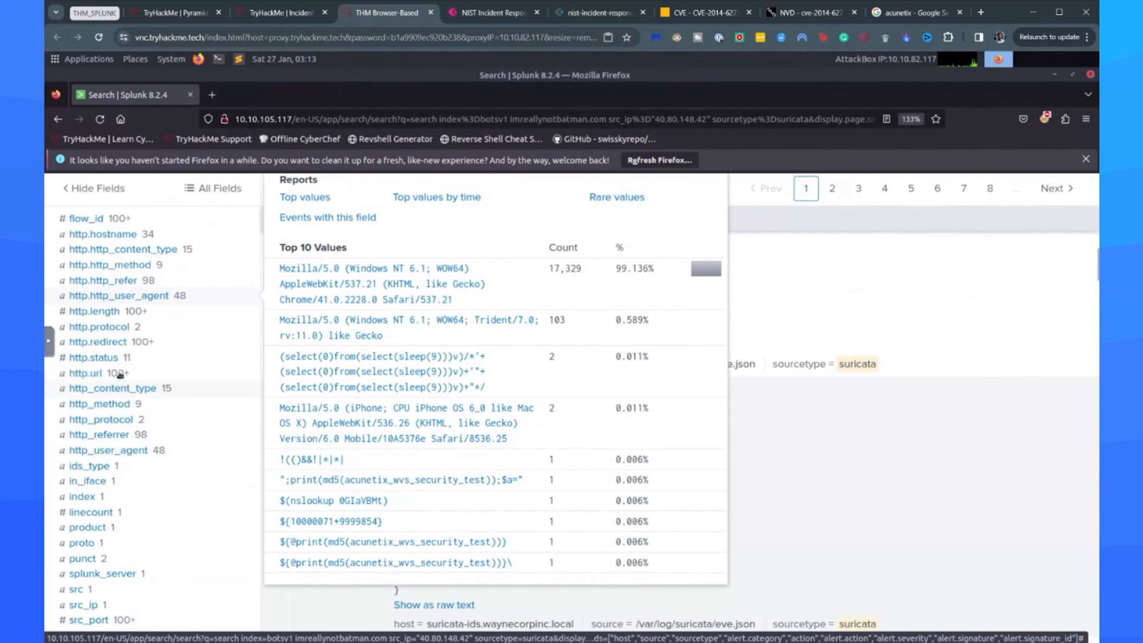
scroll(129, 372, up, 8)
click(115, 348)
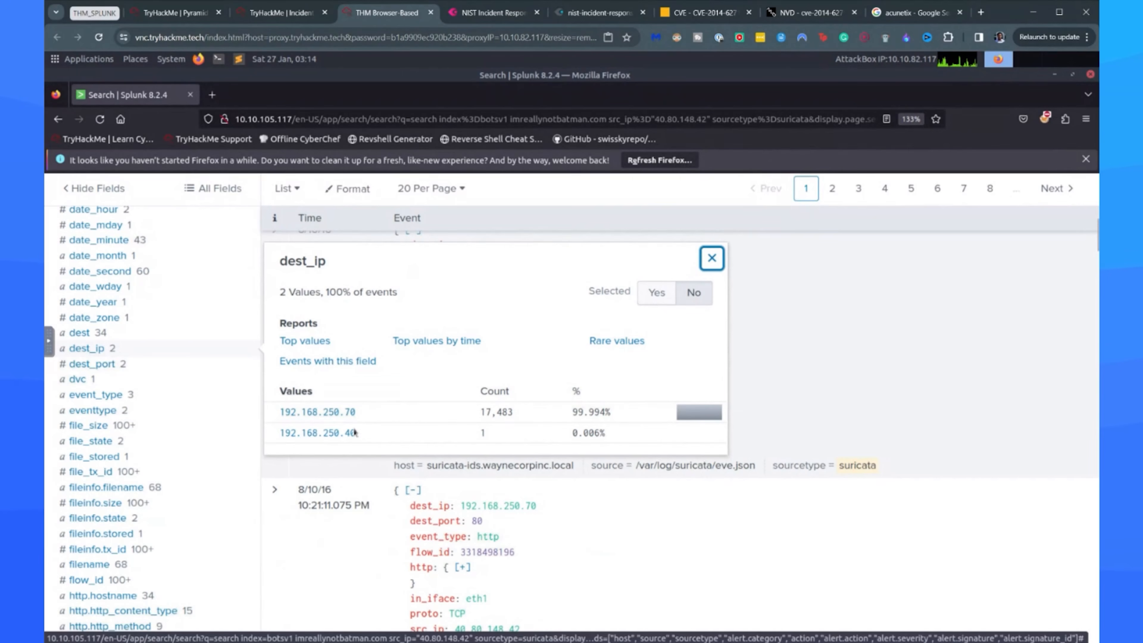
drag(363, 412, 277, 412)
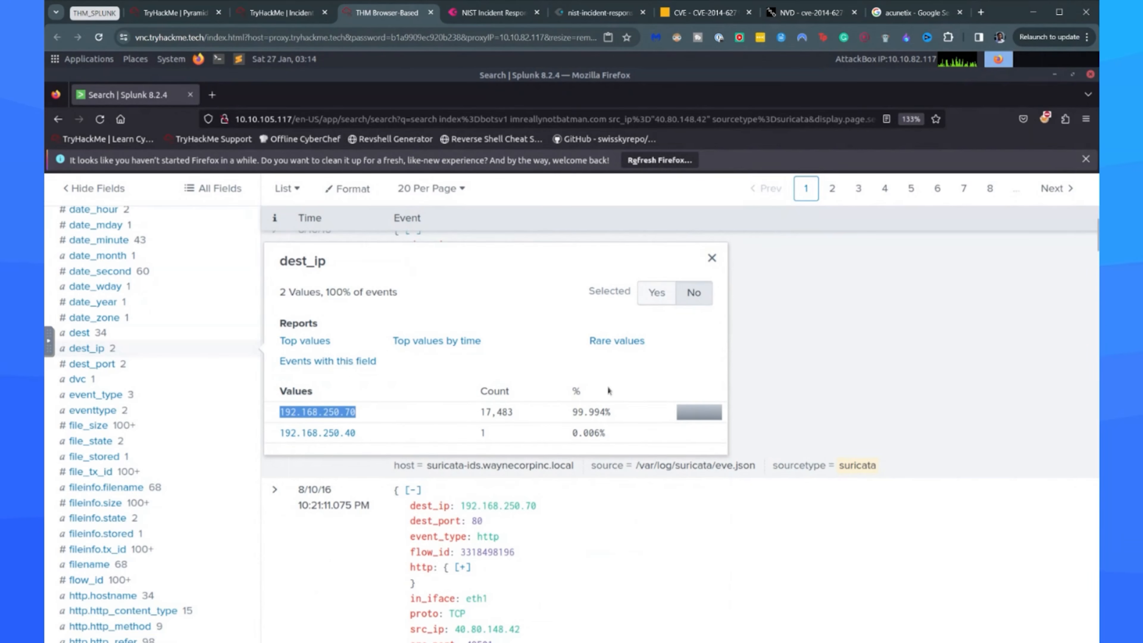
click(281, 13)
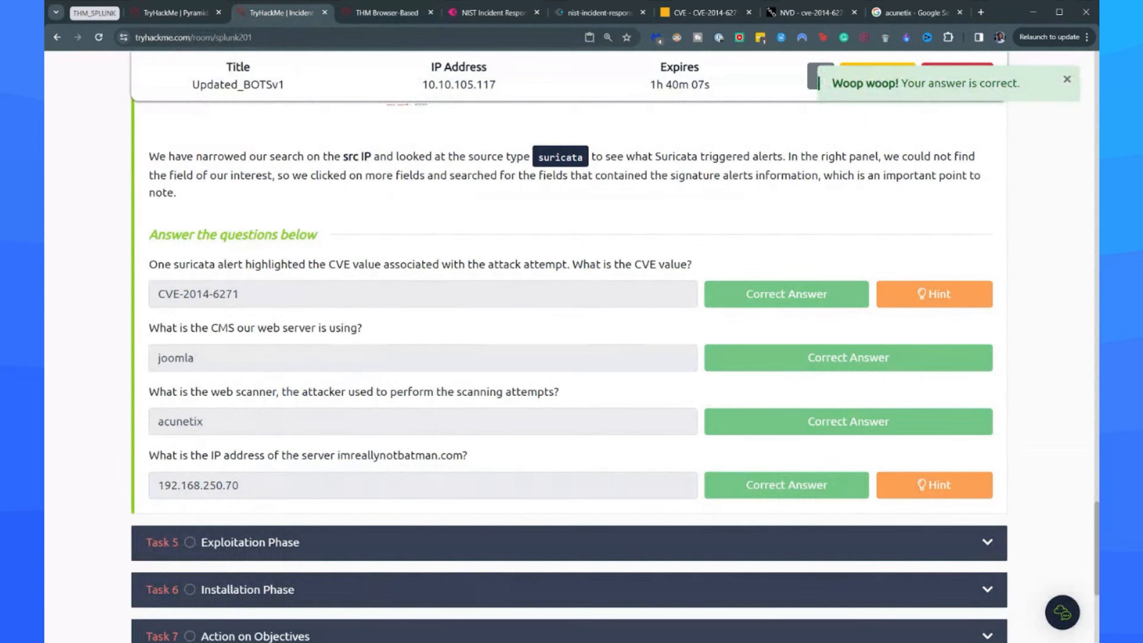
Review the Reconnaissance Phase task from its introduction through the log source explanations to the answered questions.
scroll(312, 576, up, 15)
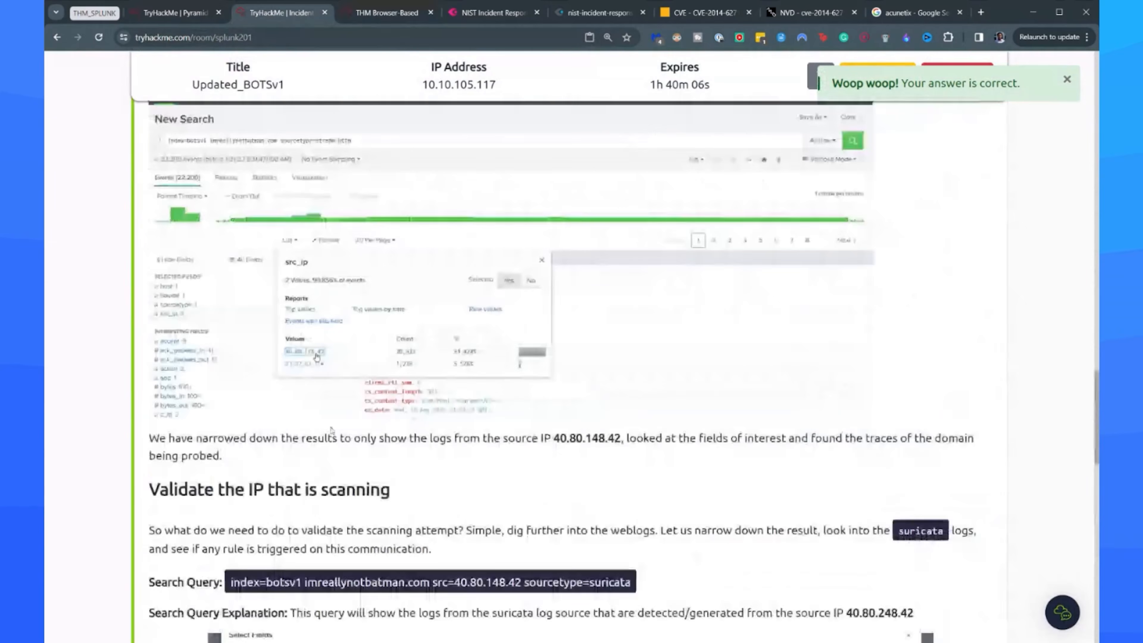
scroll(312, 576, down, 3)
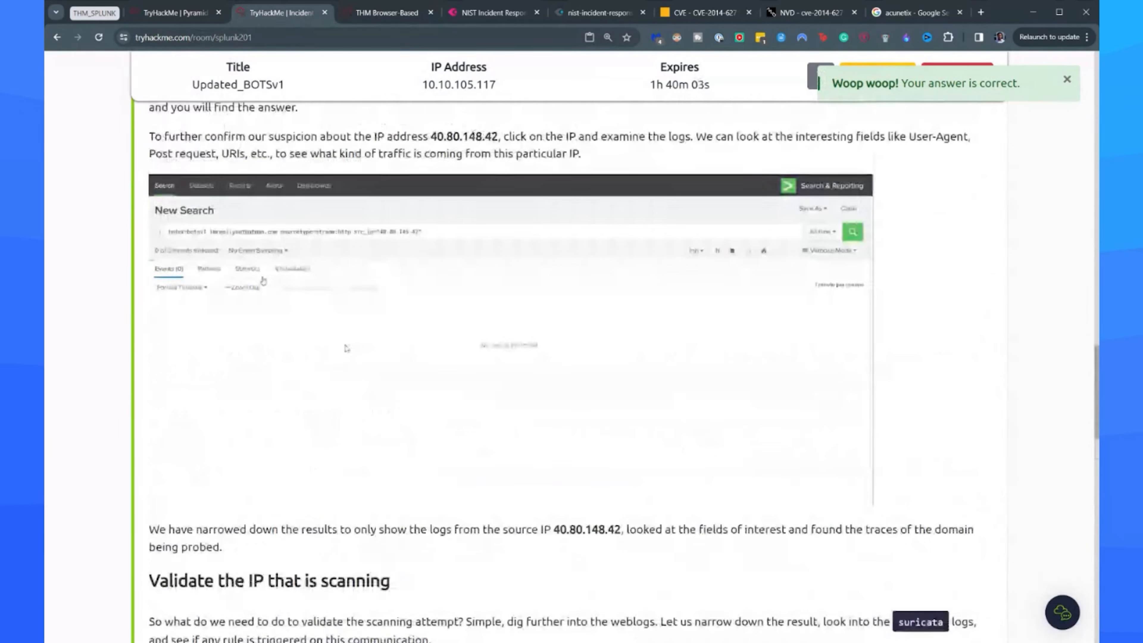
scroll(439, 337, up, 20)
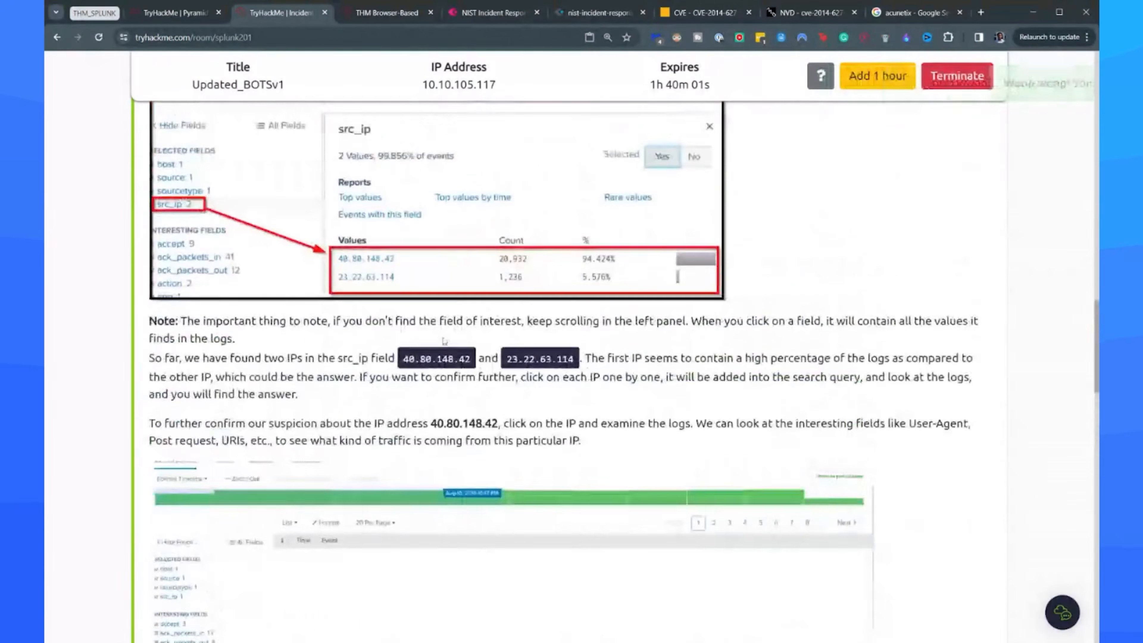
scroll(439, 337, up, 15)
scroll(318, 310, down, 5)
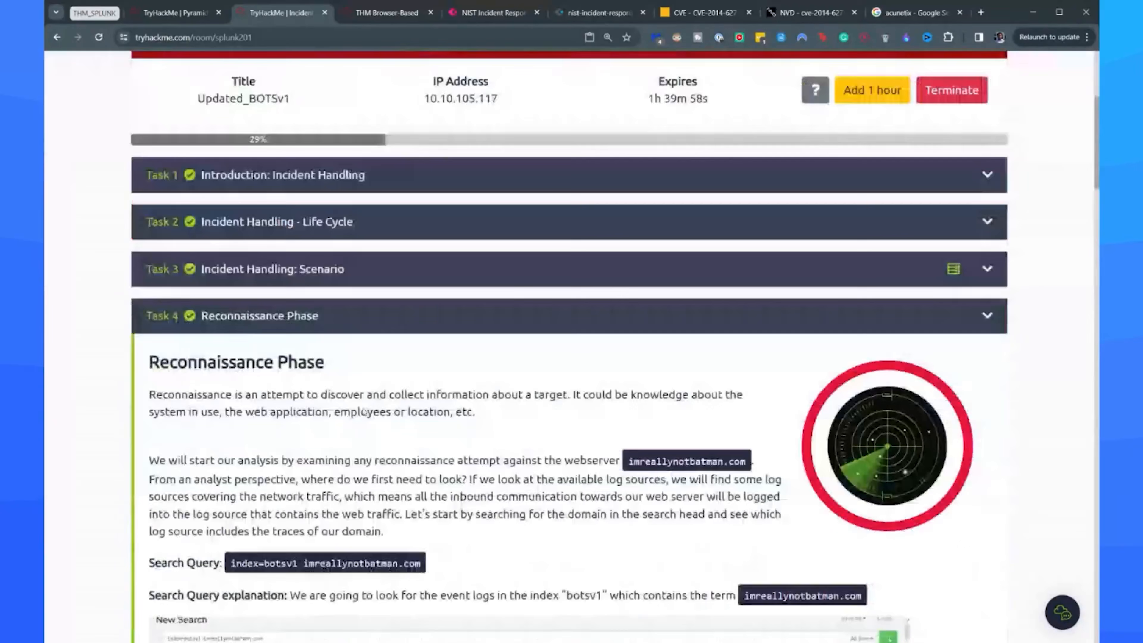
click(318, 311)
click(318, 311)
scroll(319, 311, down, 20)
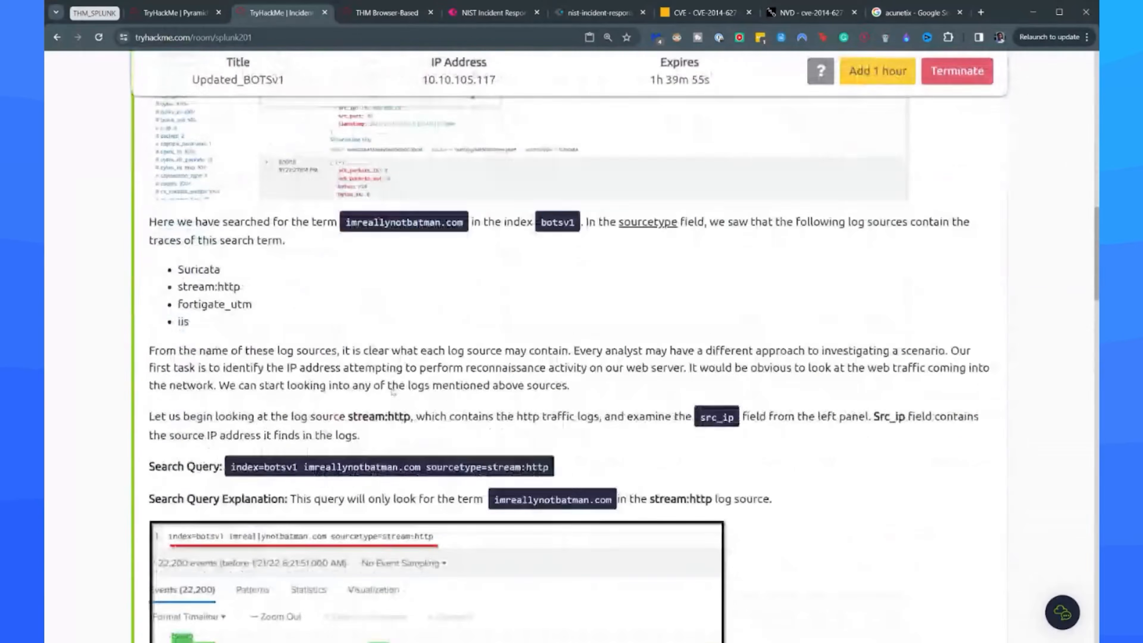
scroll(390, 389, down, 12)
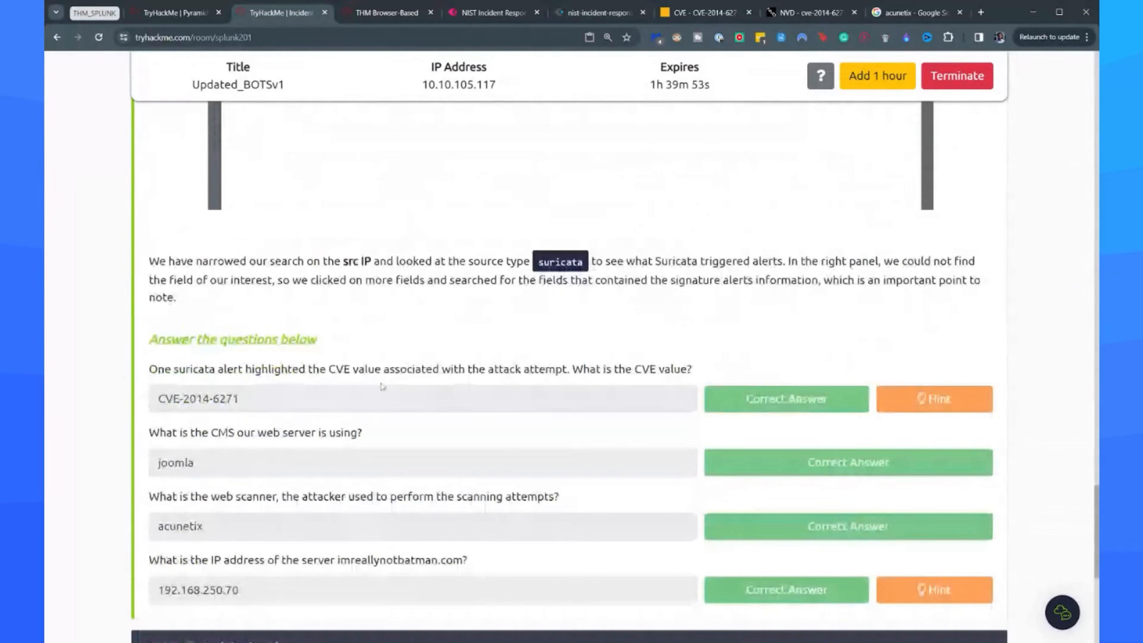
Compare the Suricata search query in Splunk with the answered reconnaissance questions in the TryHackMe room.
key(ctrl+Tab)
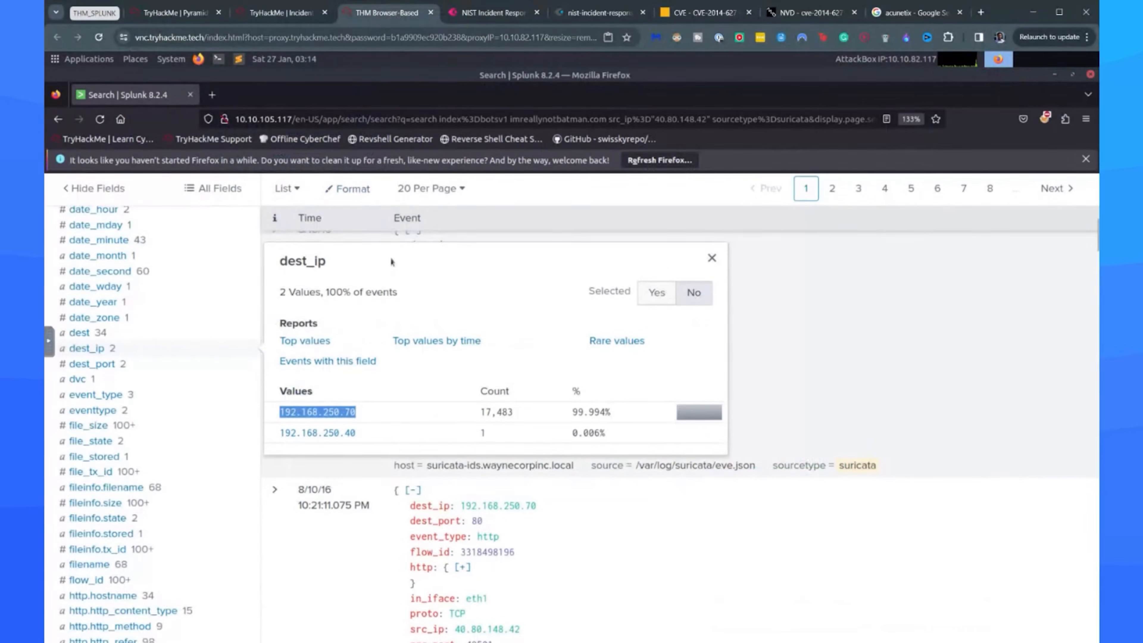
scroll(405, 275, up, 4)
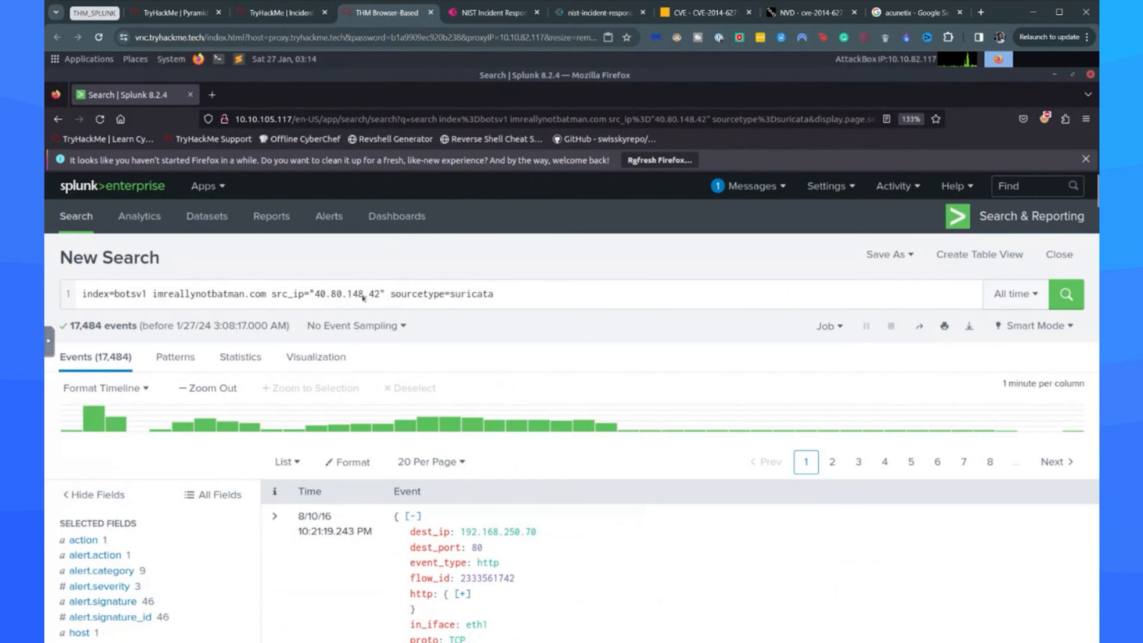
key(ctrl+shift+Tab)
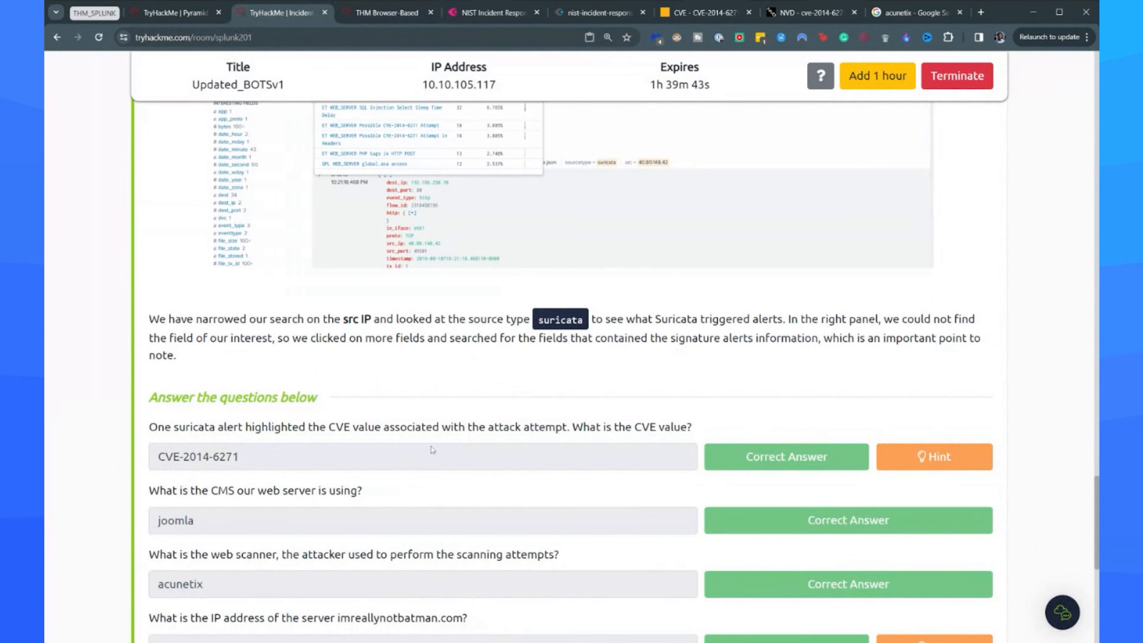
scroll(431, 449, down, 3)
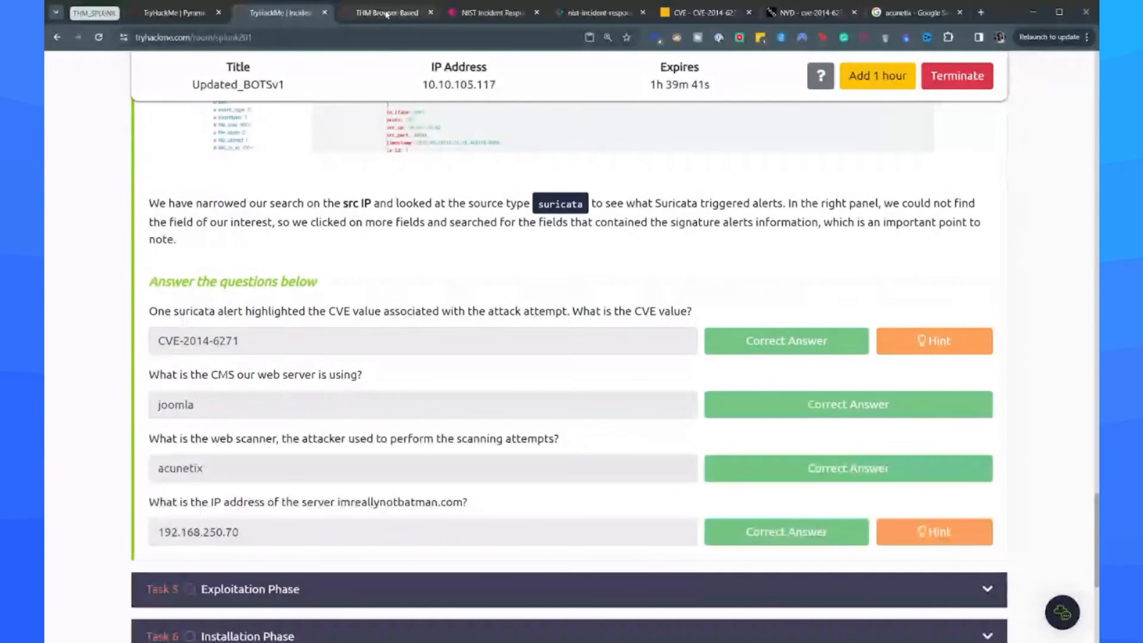
click(386, 13)
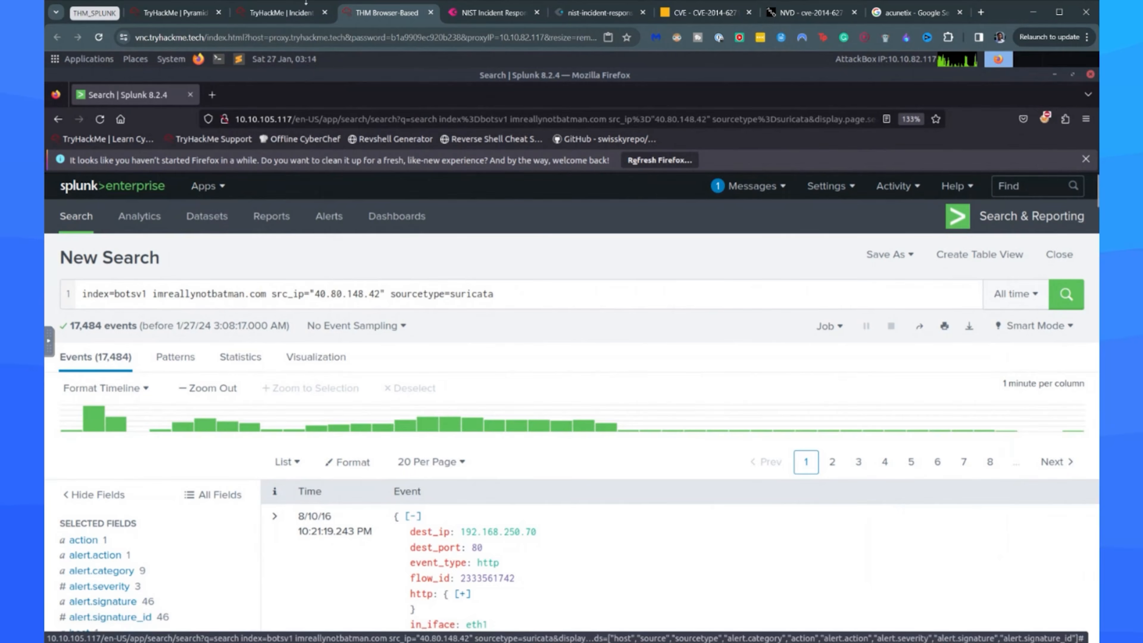
click(306, 3)
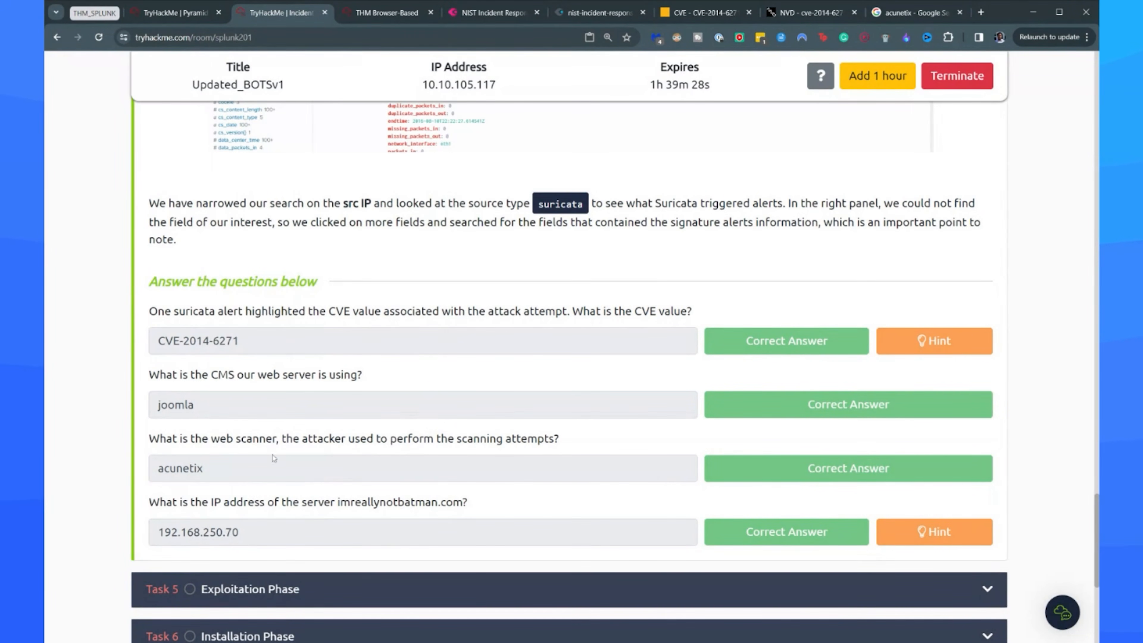
Open the Exploitation Phase task and read its findings so far and the Count search query.
scroll(273, 458, up, 20)
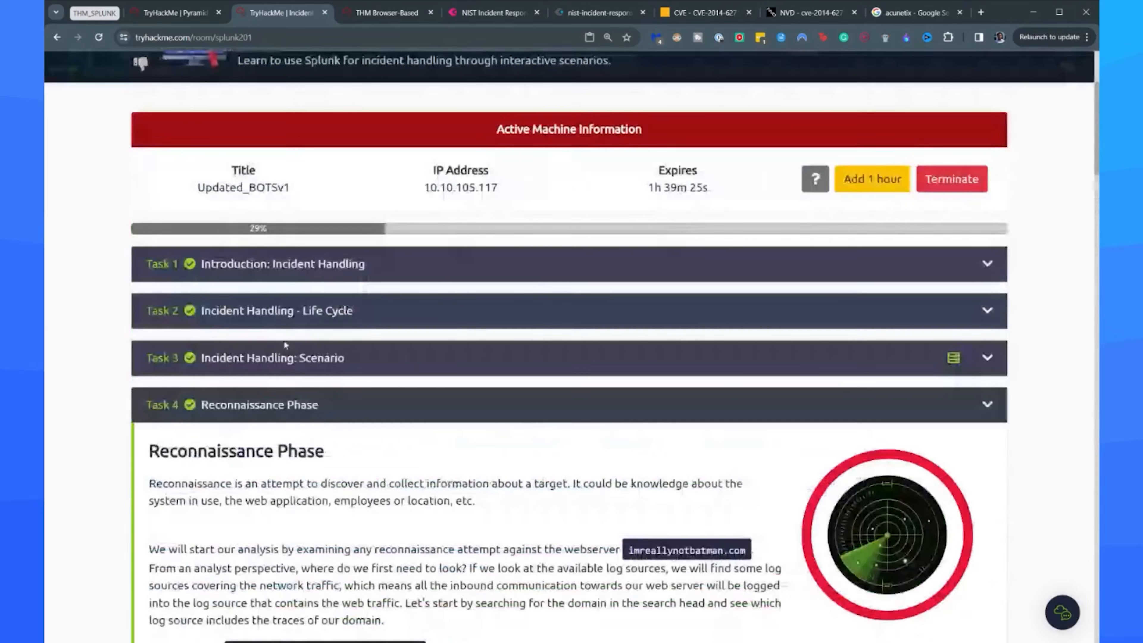
scroll(285, 345, up, 3)
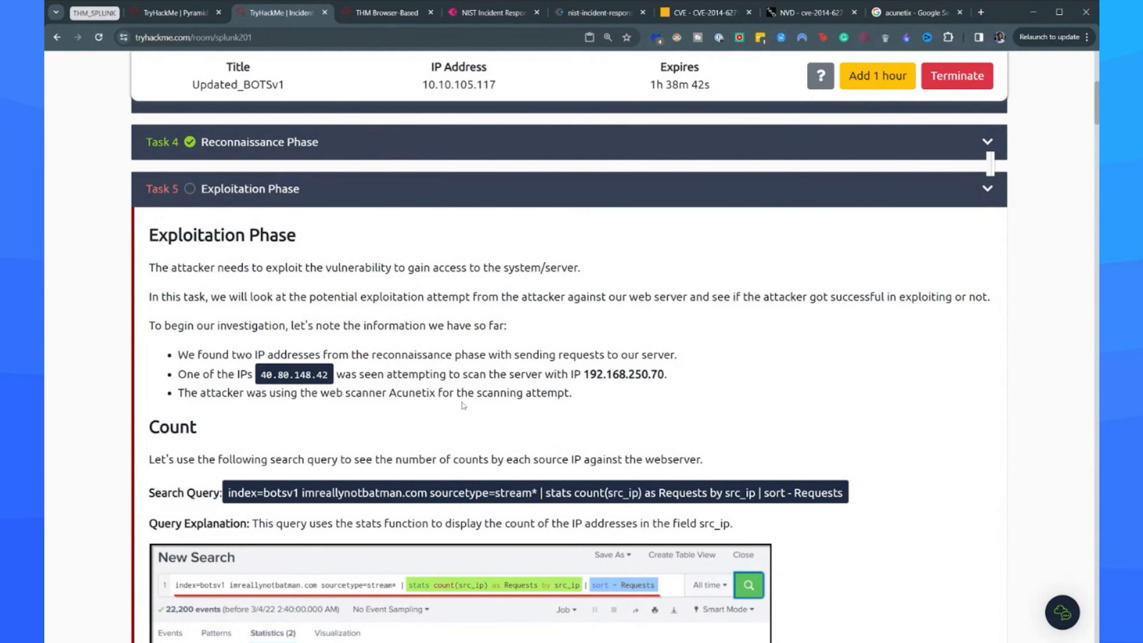
scroll(199, 444, down, 1)
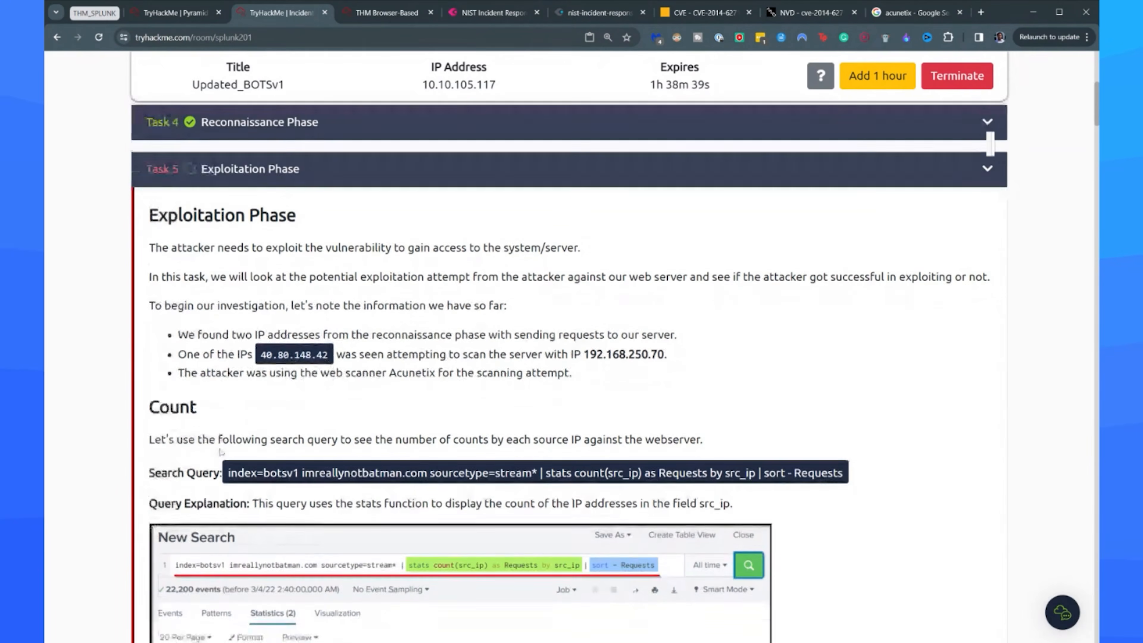
scroll(221, 452, down, 2)
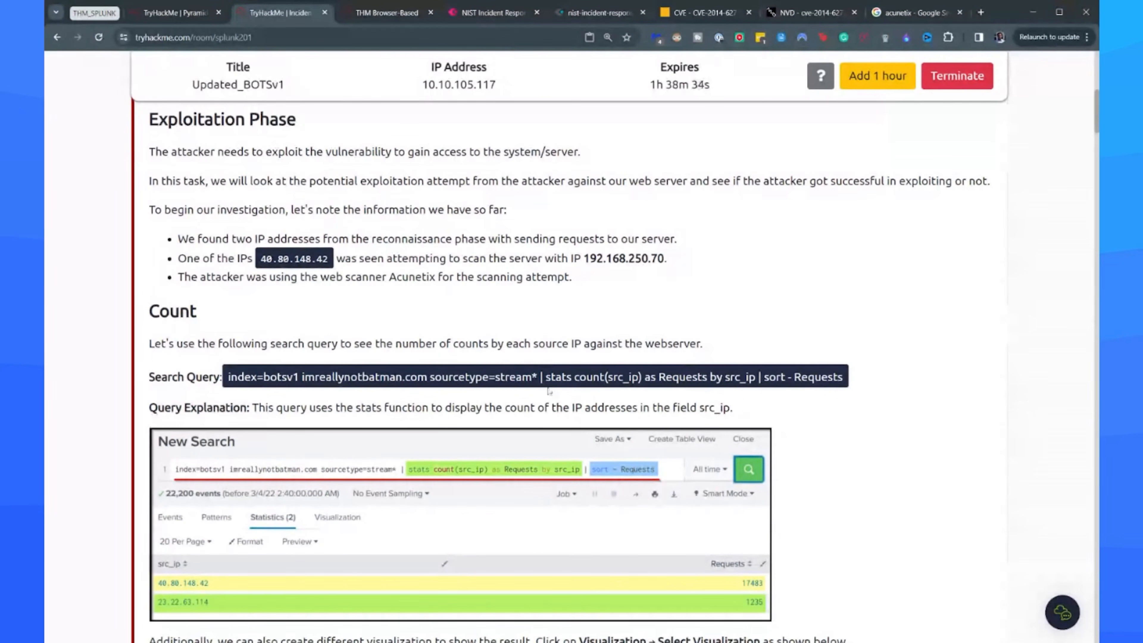
In Splunk, replace the src_ip and suricata filters with sourcetype=stream* and run the search on imreallynotbatman.com.
click(383, 16)
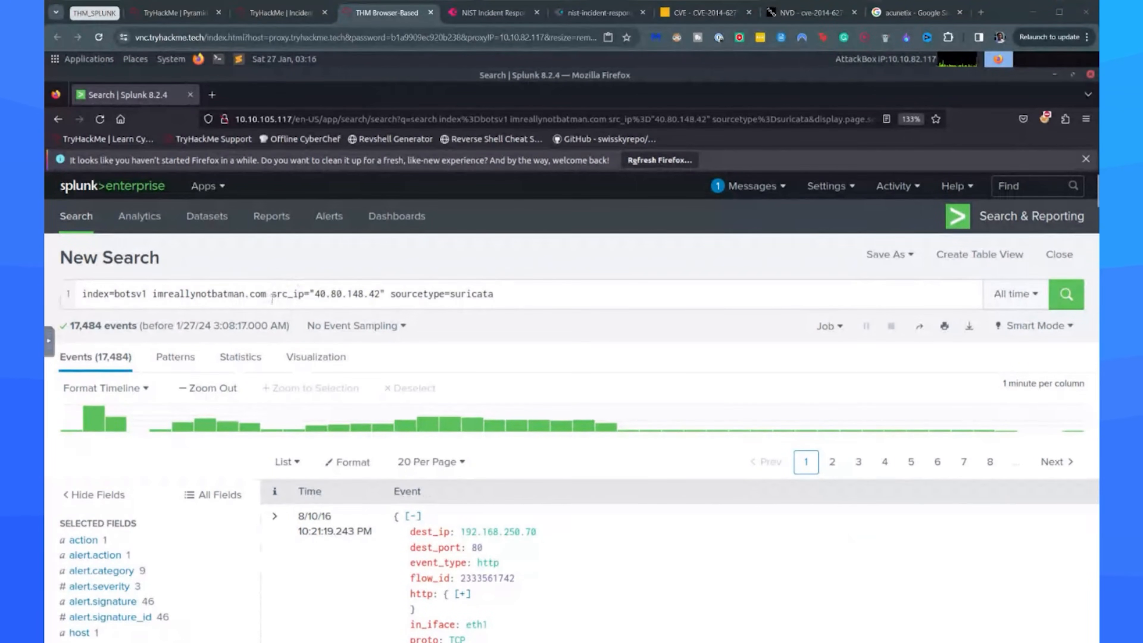
drag(272, 293, 493, 293)
text(source)
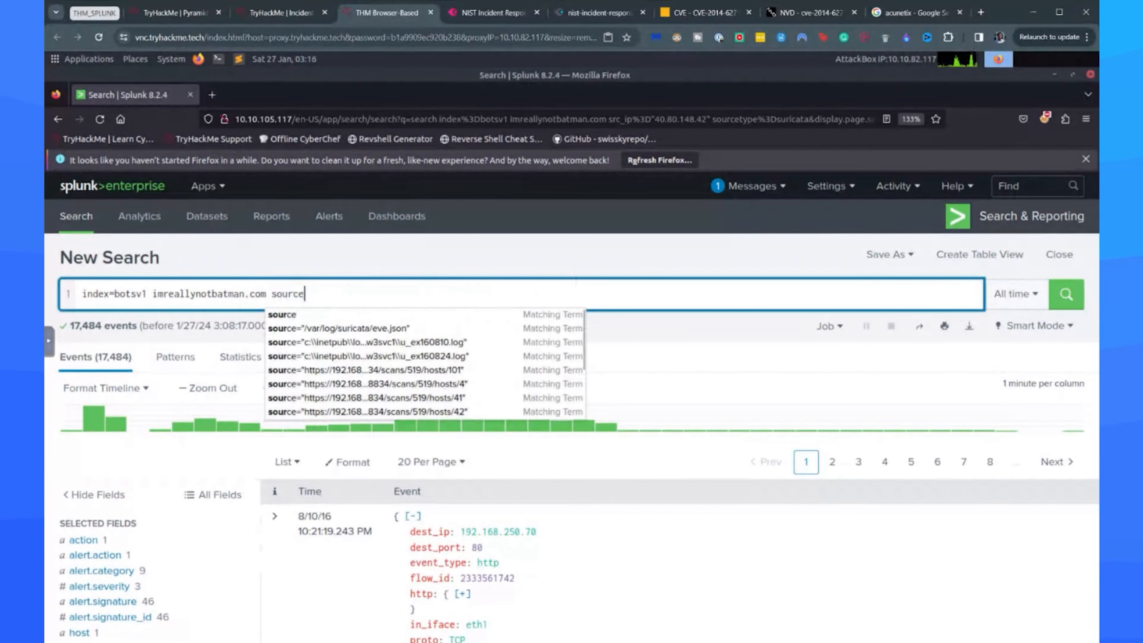
text(type=)
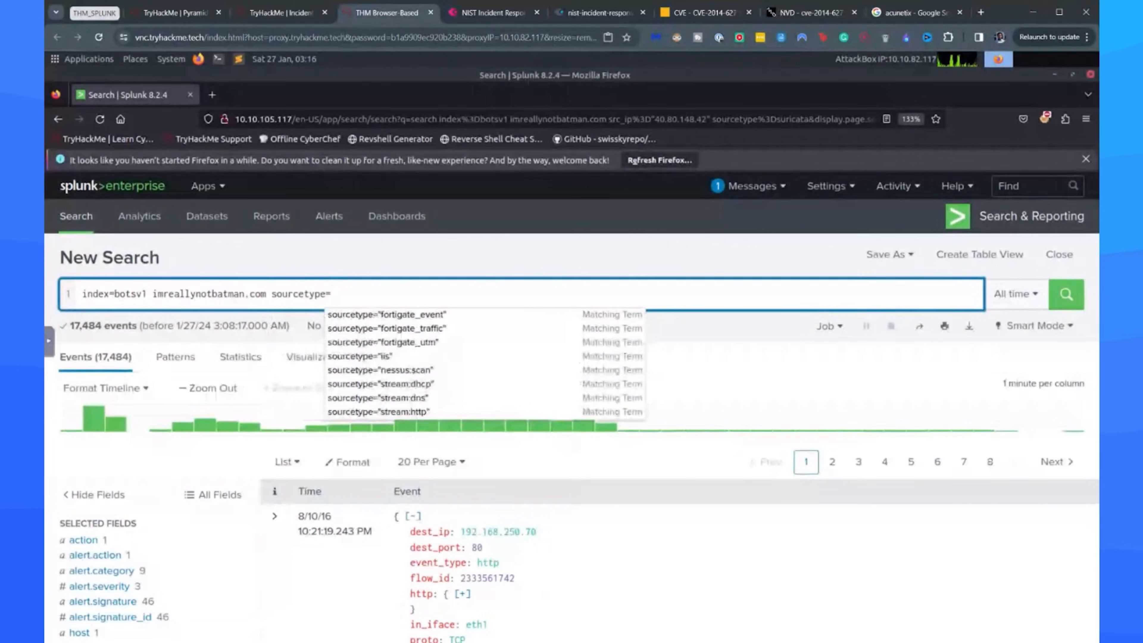
text(stream*)
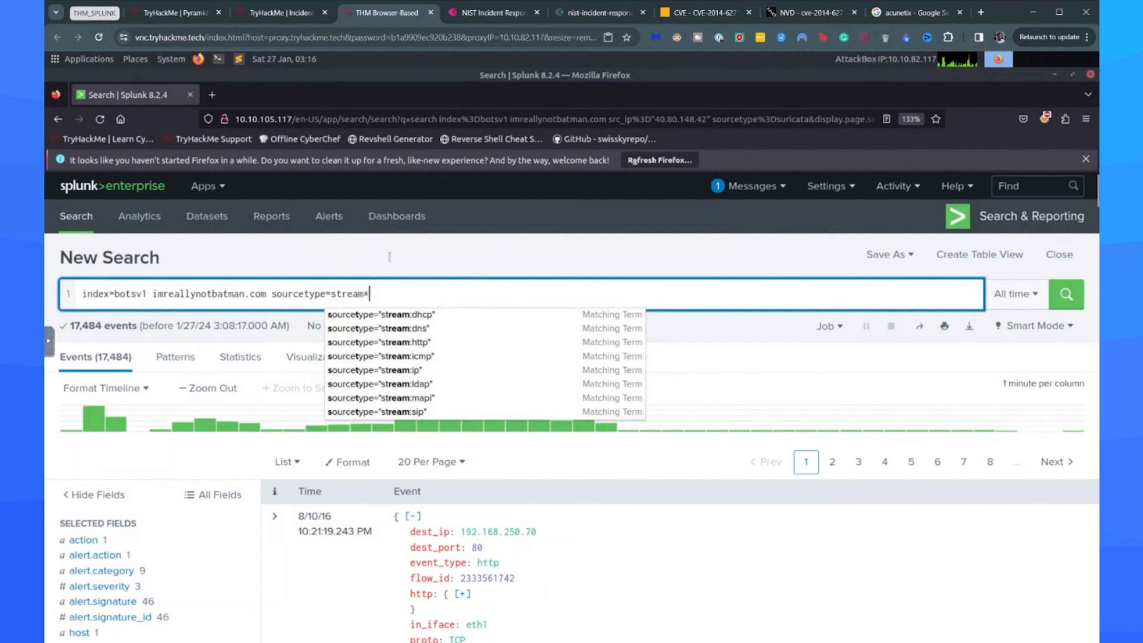
key(Return)
Add a second line "| stats count(src_ip) as Requests by scr_ip" to the search and run it.
text(| )
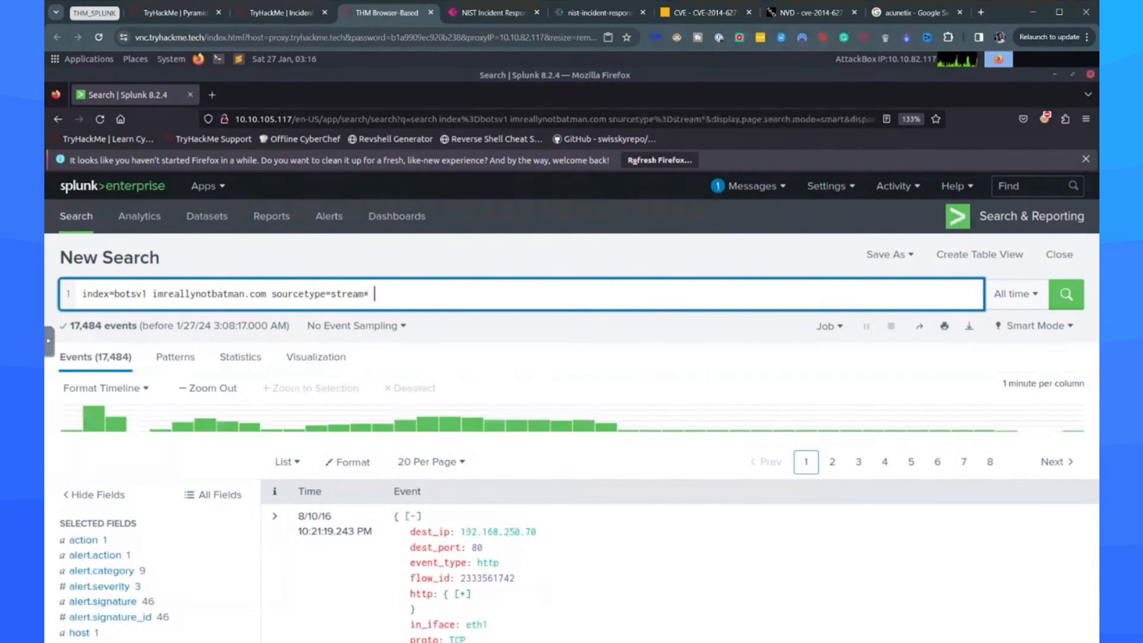
text(stat)
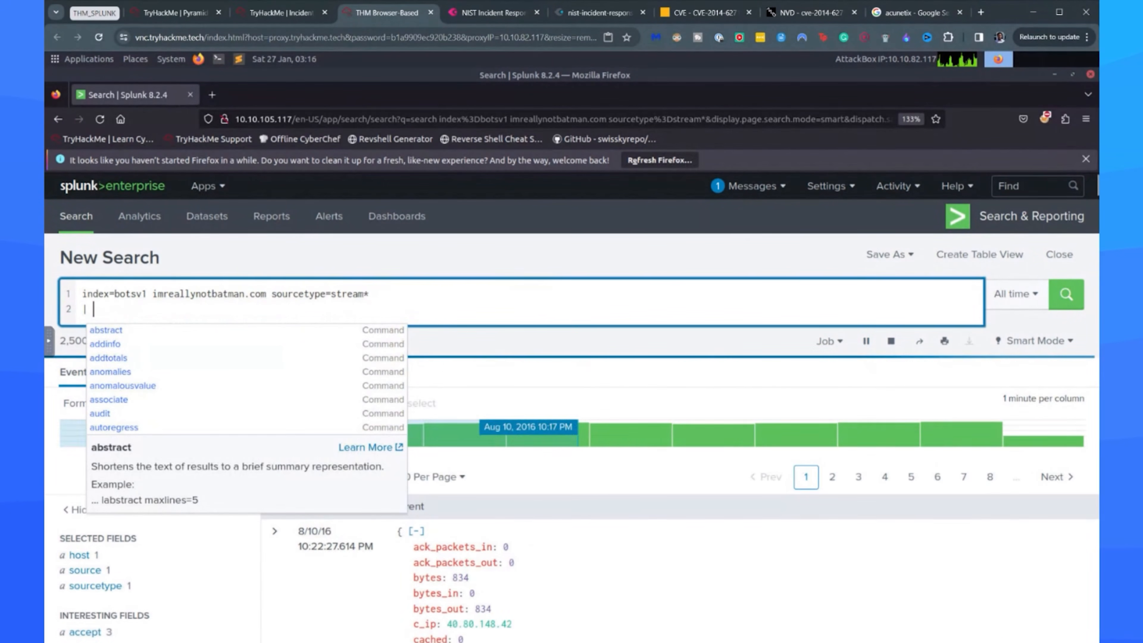
text(s count)
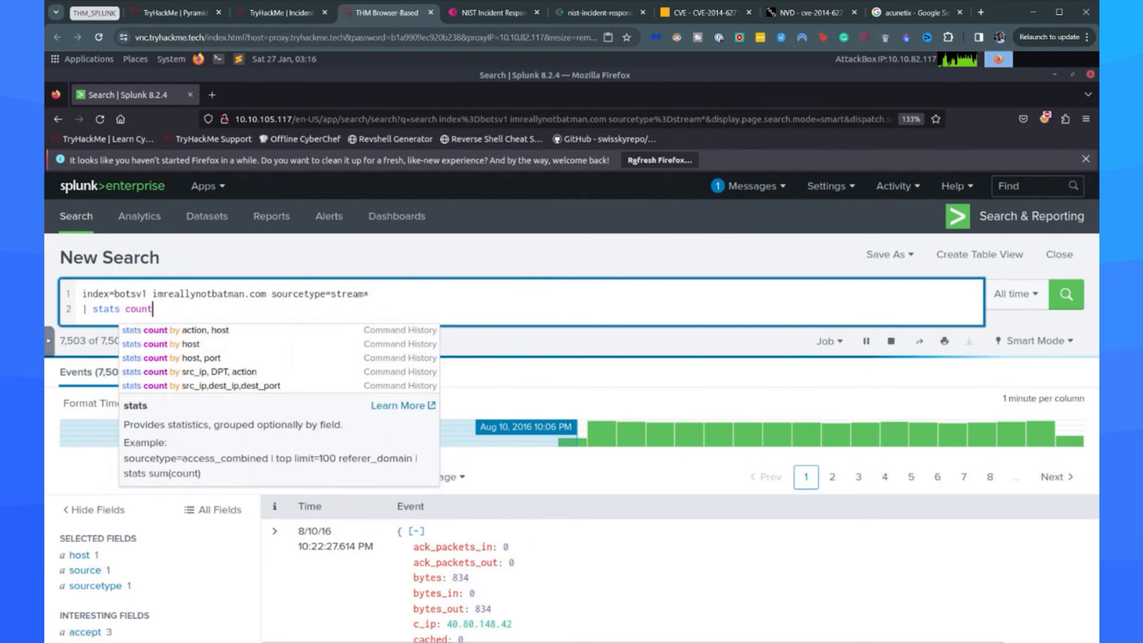
text((src_ip)
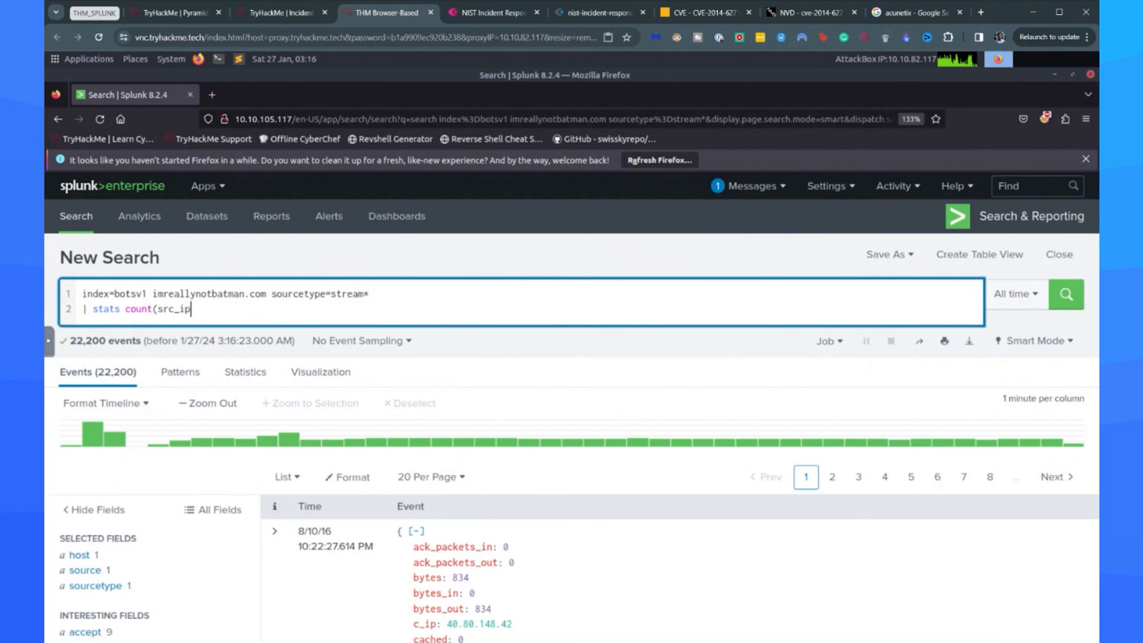
text() as Requ)
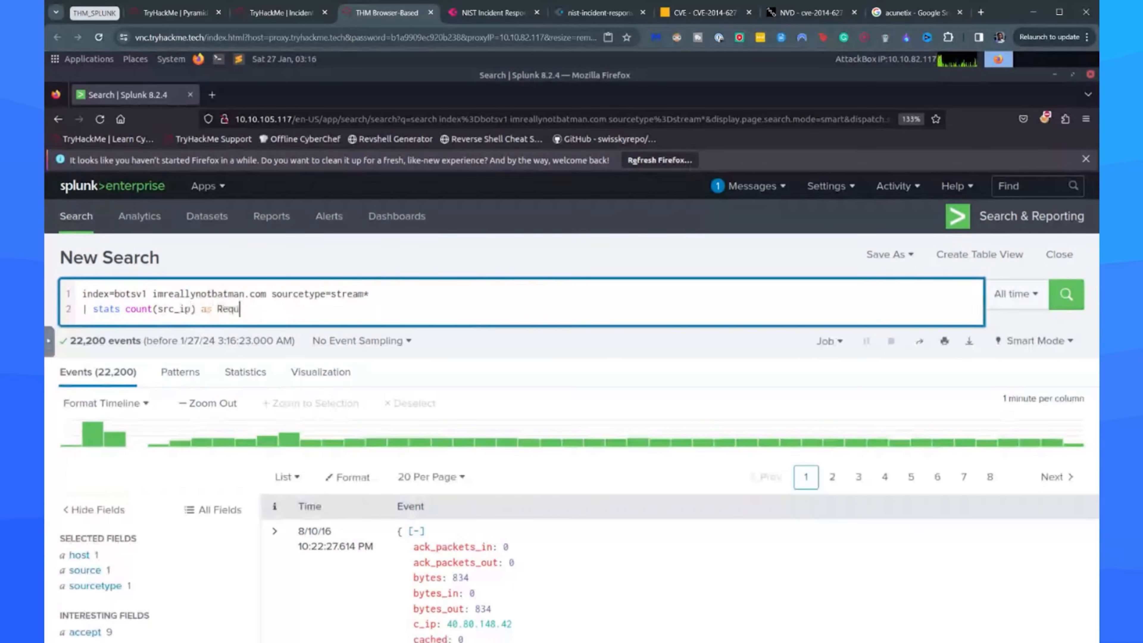
text(ests by scr_i)
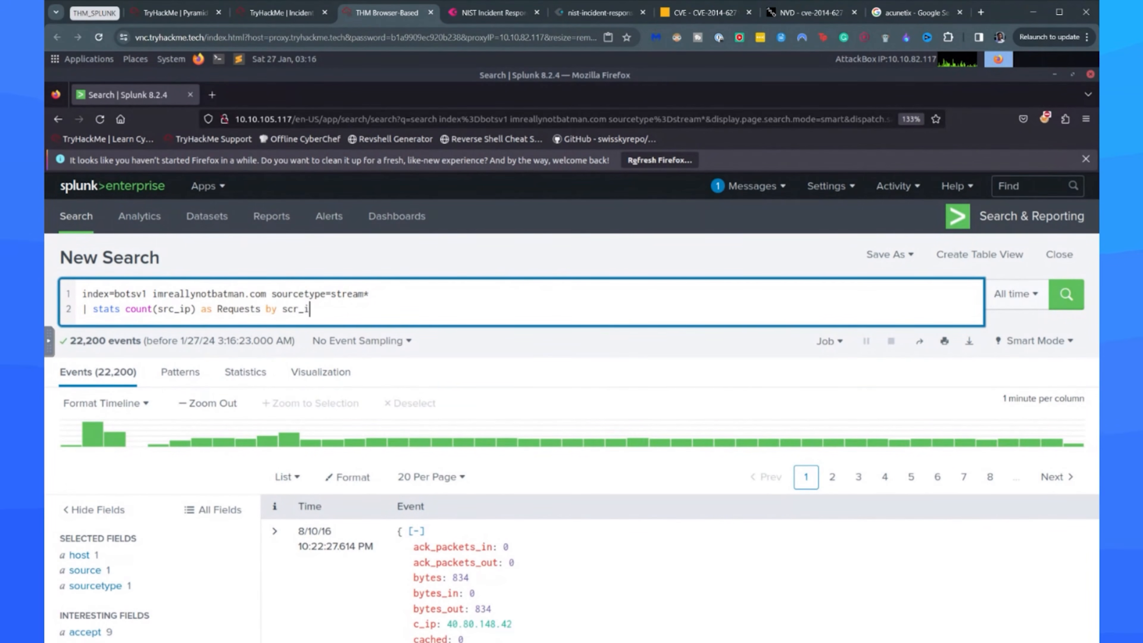
text(p)
key(Return)
Add a third line "| sort - Requests" to the search and run it again.
key(shift+Return)
text(|)
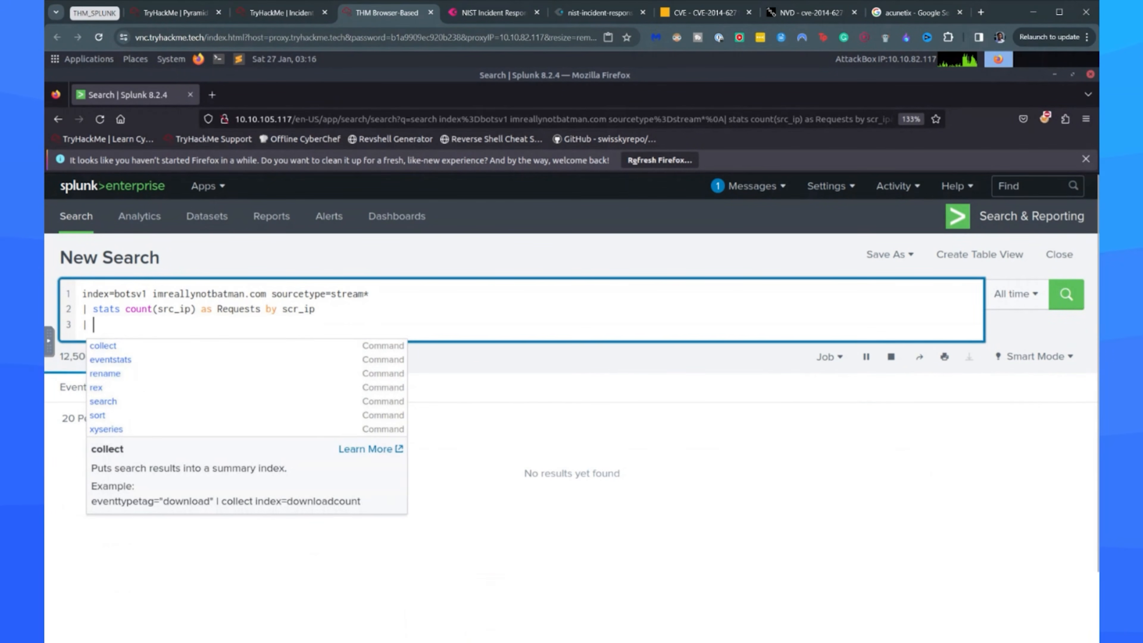
text( sort - Requests)
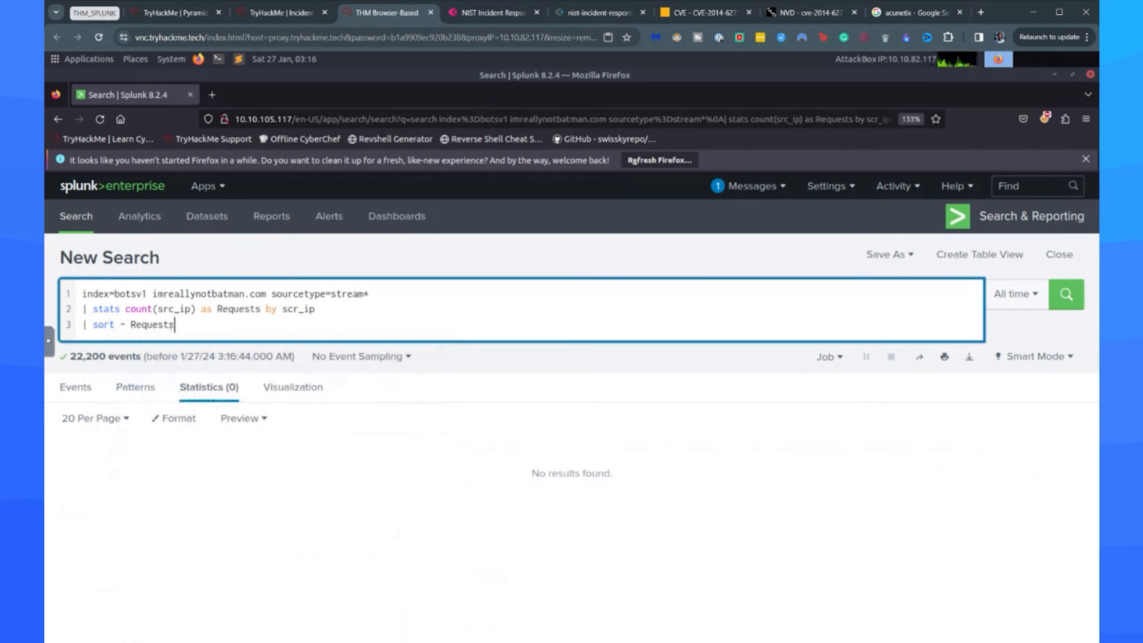
key(Return)
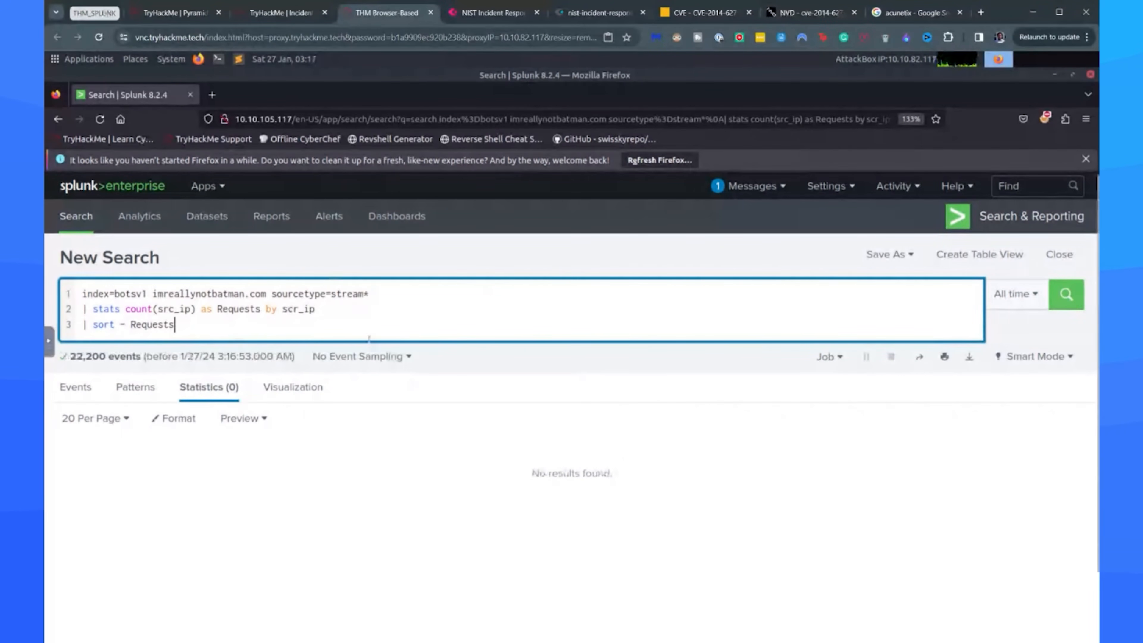
Correct the grouping field in the stats line to src_ip and rerun the search.
click(292, 309)
key(BackSpace)
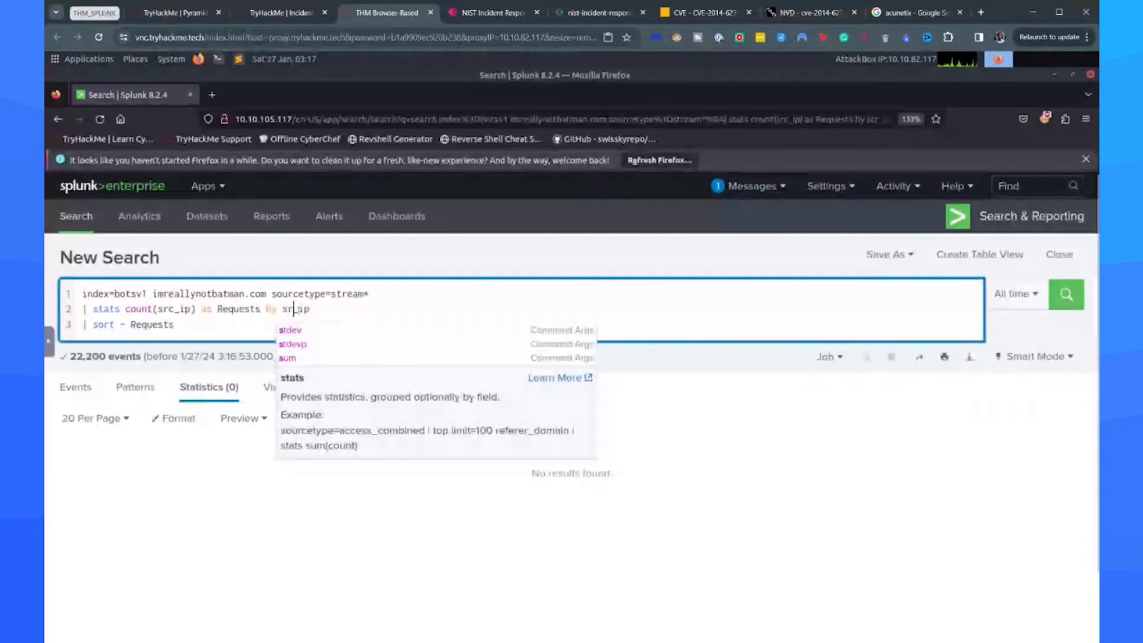
text(c)
key(Return)
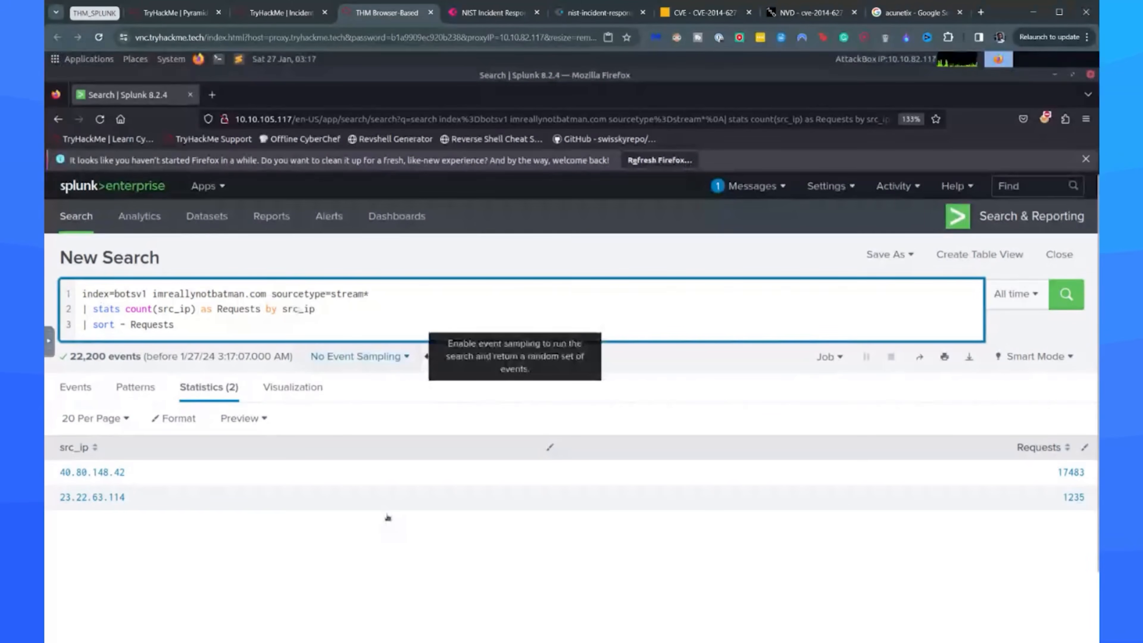
click(298, 308)
Visualize the request counts per source IP as a pie chart and open its format options.
click(288, 388)
scroll(225, 451, down, 3)
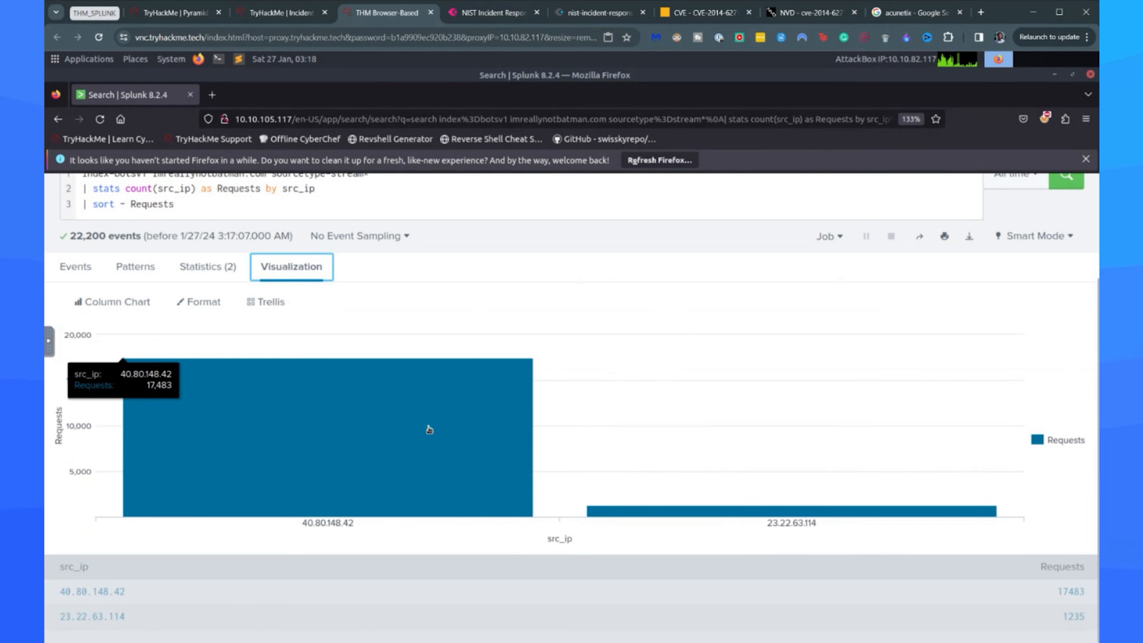
click(113, 303)
click(304, 367)
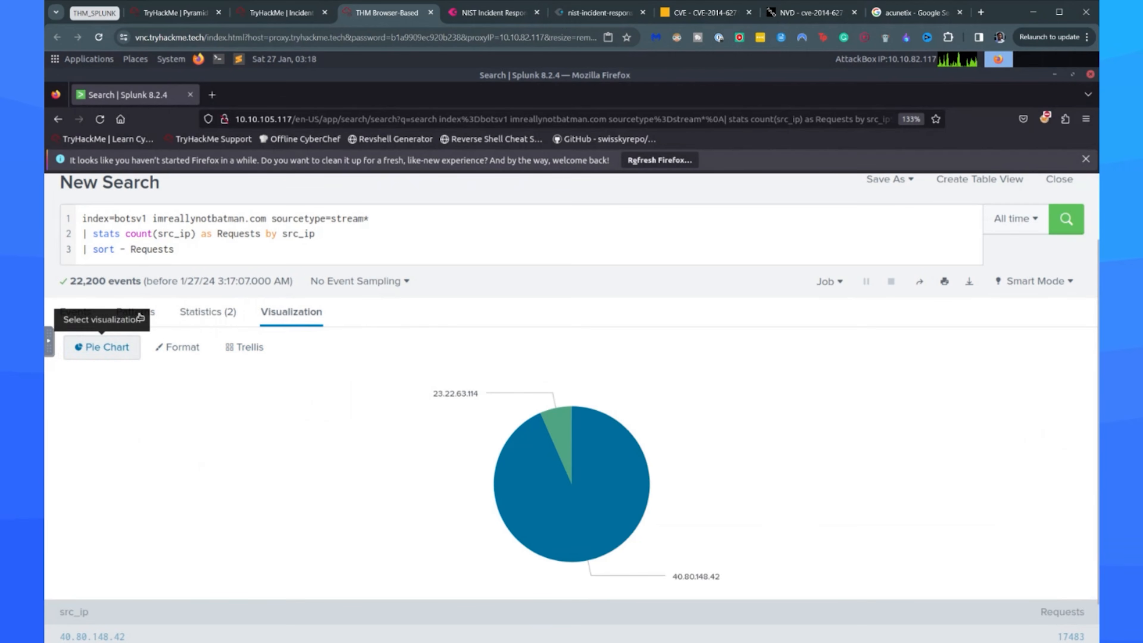
click(177, 350)
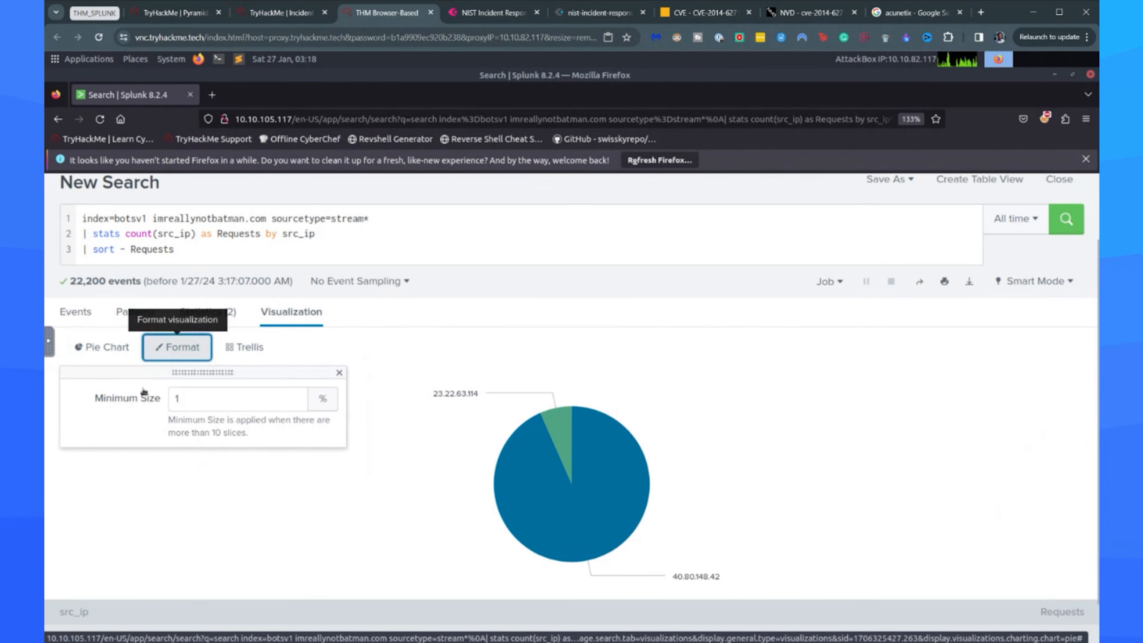
Compare the request counts as a line chart and a pie chart, ending on a column chart.
click(104, 347)
click(95, 413)
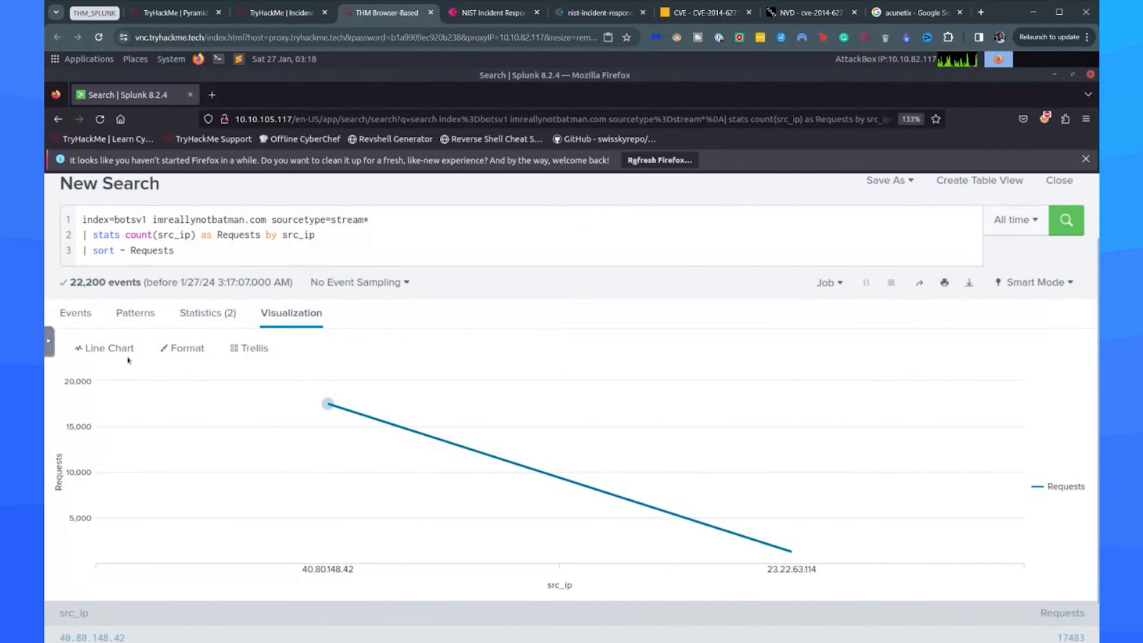
click(125, 347)
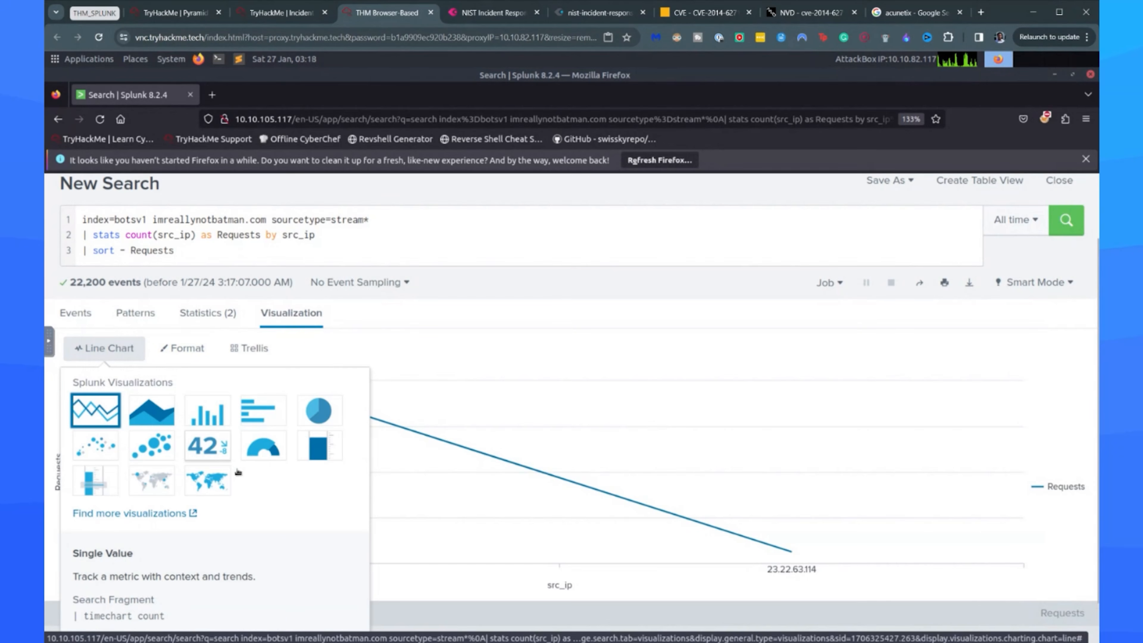
click(307, 405)
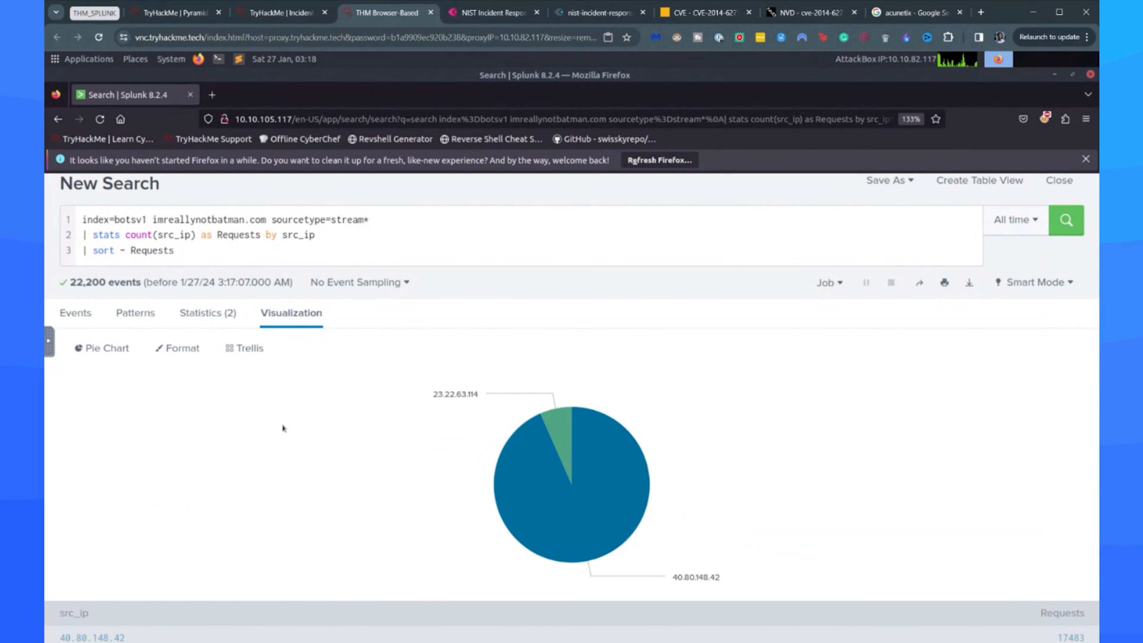
click(130, 356)
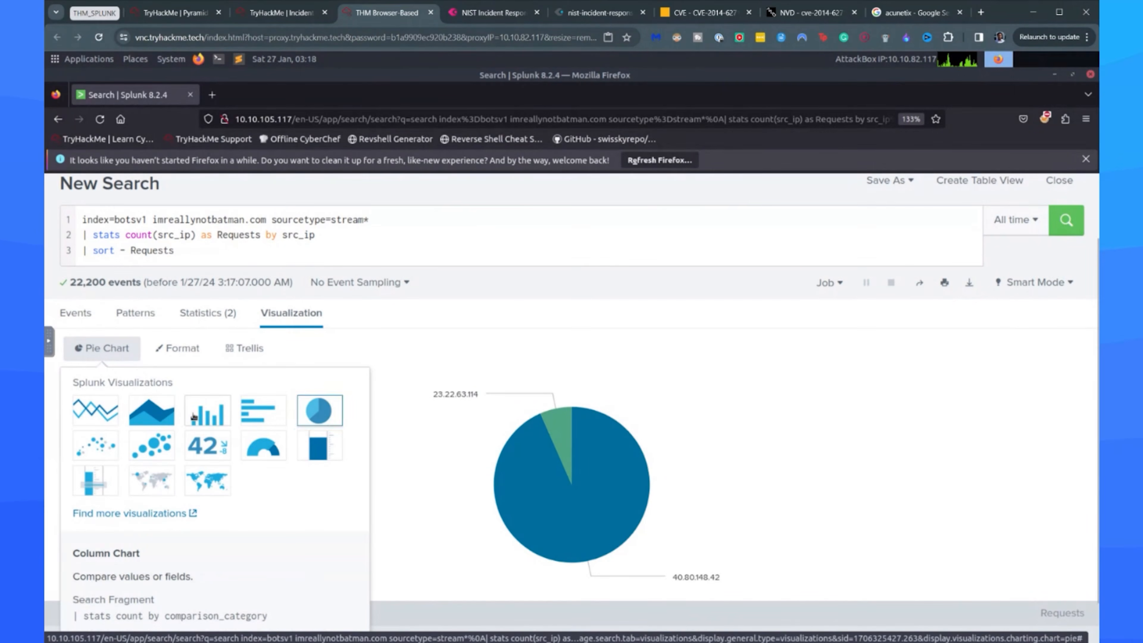
click(207, 411)
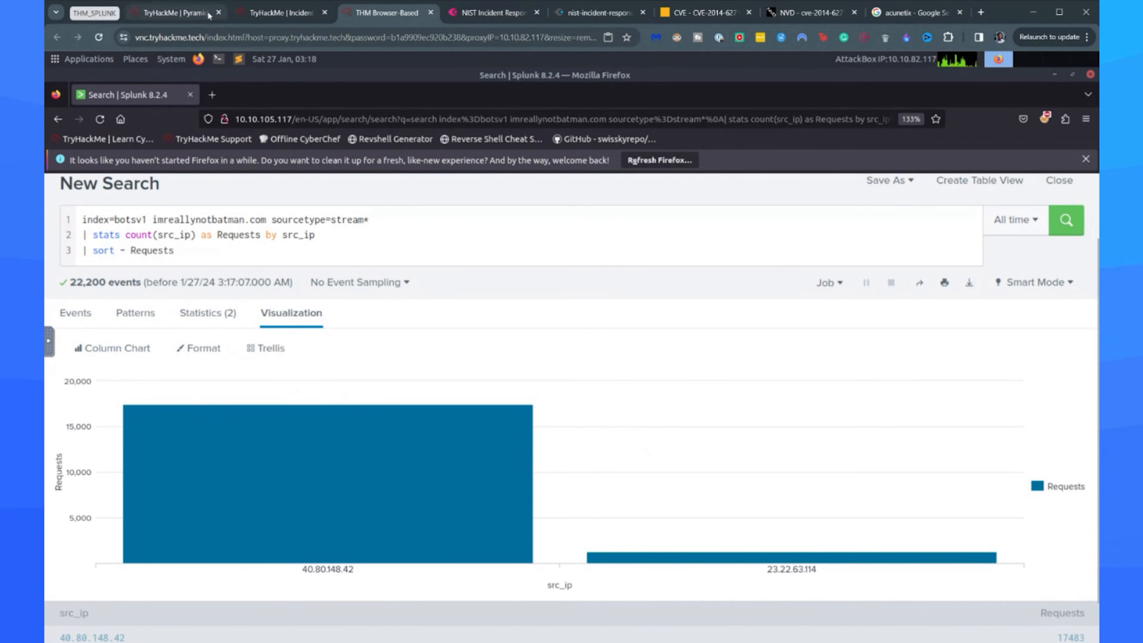
Check the next search query in the TryHackMe room, then duplicate the Splunk search tab and return to the original.
click(279, 14)
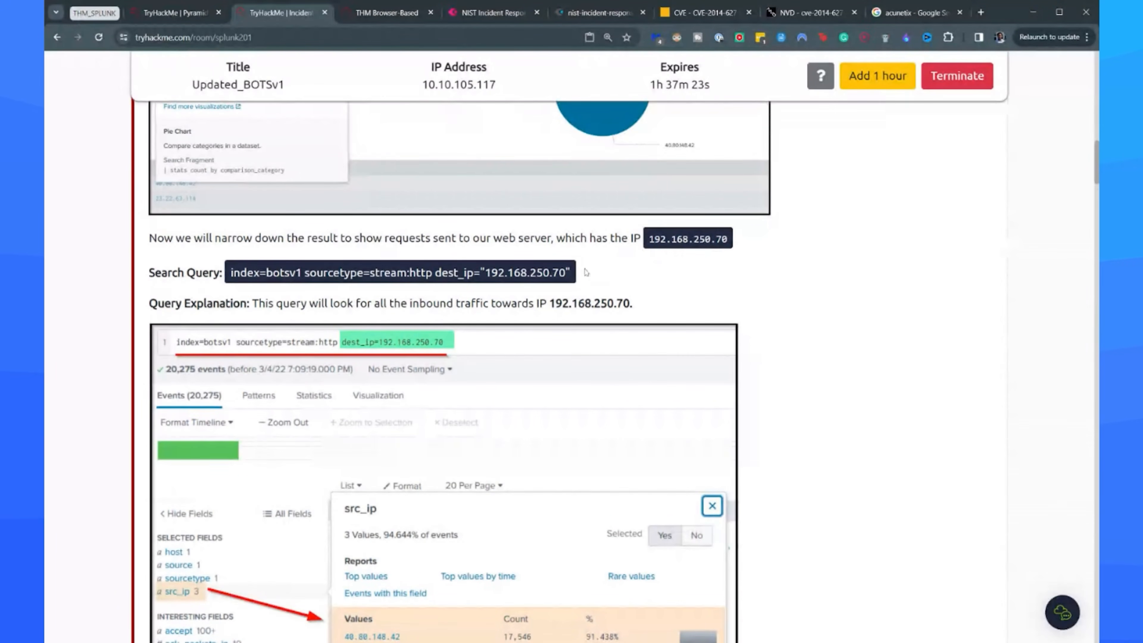
key(ctrl+Tab)
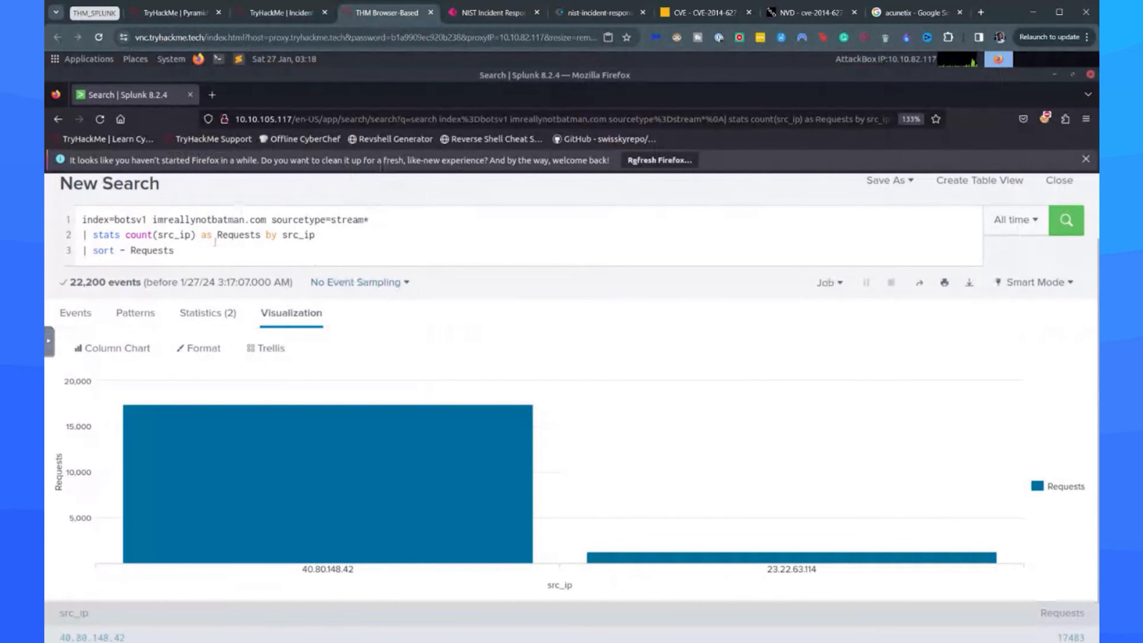
right_click(132, 95)
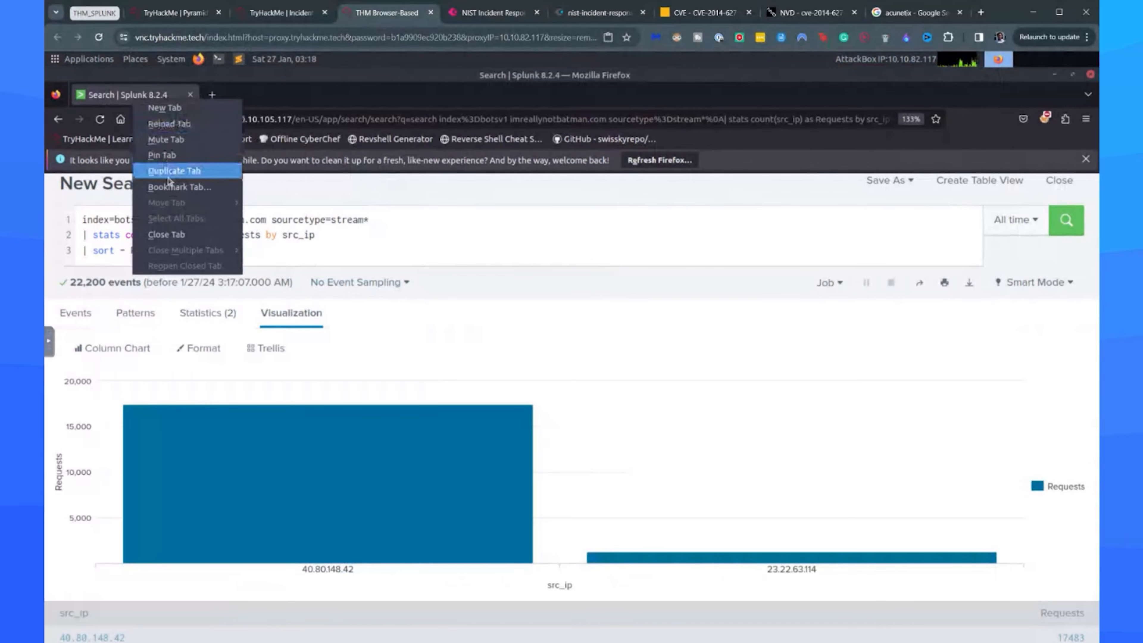
click(180, 172)
click(166, 95)
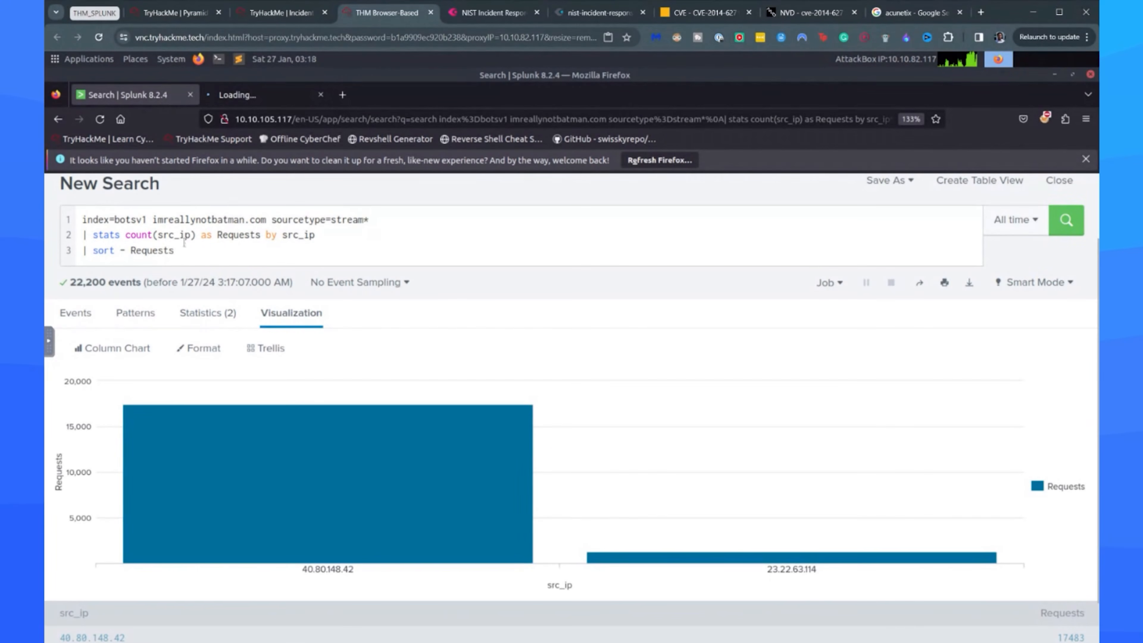
Remove the stats, sort, domain and sourcetype parts of the search, keeping only index=botsv1.
click(192, 253)
drag(192, 252, 273, 219)
key(BackSpace)
key(BackSpace)
key(BackSpace)
key(BackSpace)
key(BackSpace)
key(BackSpace)
key(BackSpace)
key(BackSpace)
key(BackSpace)
key(BackSpace)
key(BackSpace)
key(BackSpace)
key(BackSpace)
key(BackSpace)
key(BackSpace)
key(BackSpace)
key(BackSpace)
key(BackSpace)
key(BackSpace)
key(BackSpace)
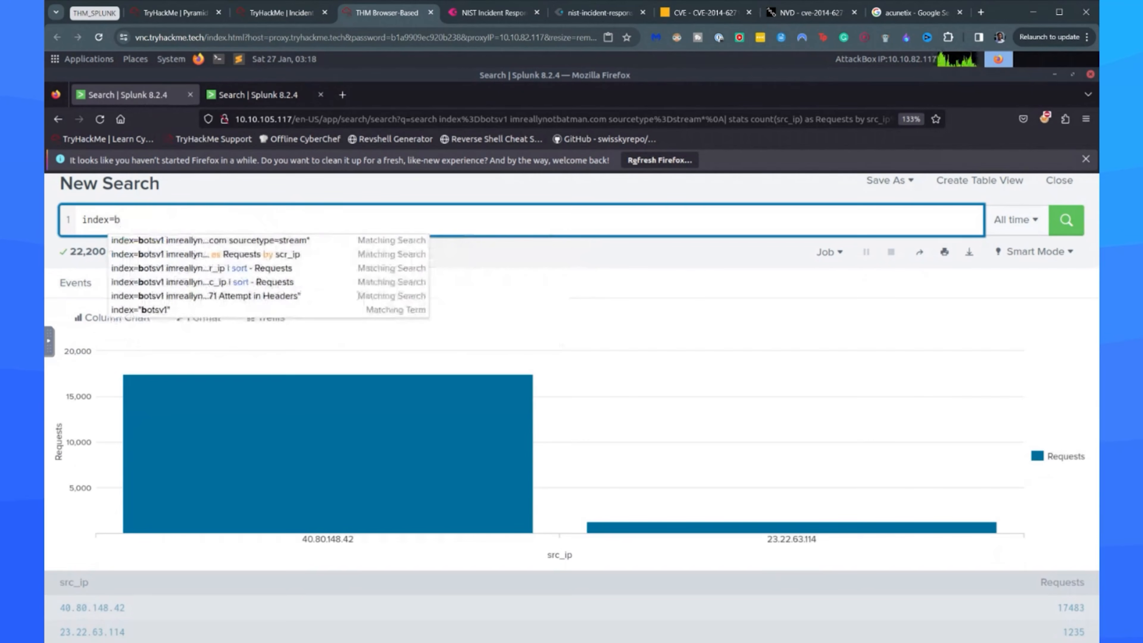
text(otsv1)
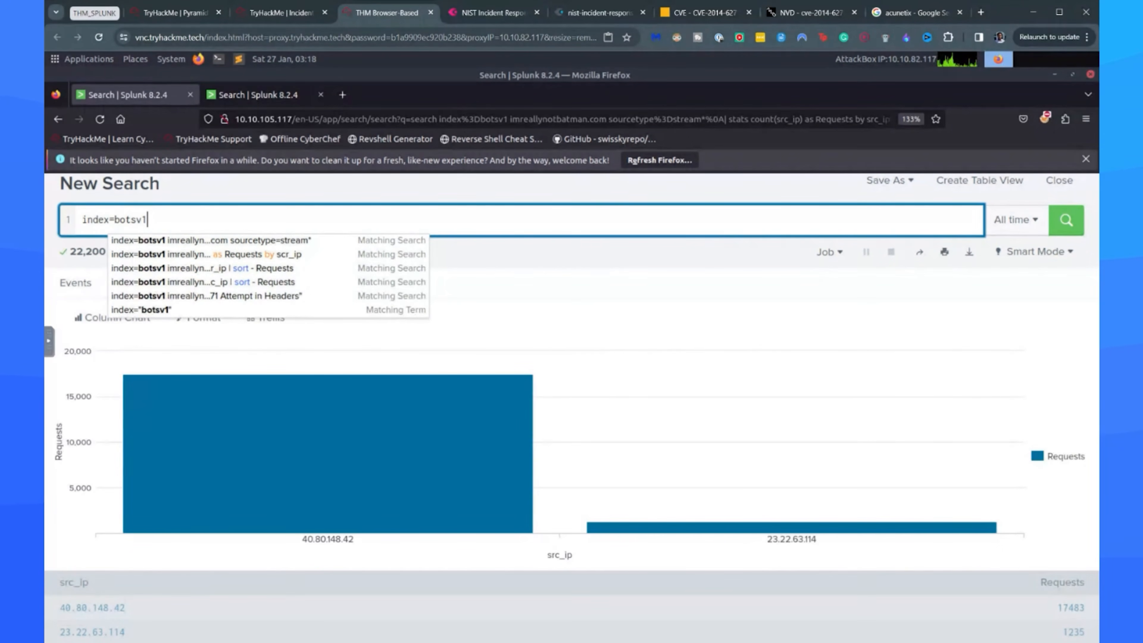
Review the Exploitation Phase task in the TryHackMe room for the web server query and return to Splunk.
click(276, 13)
scroll(311, 302, up, 15)
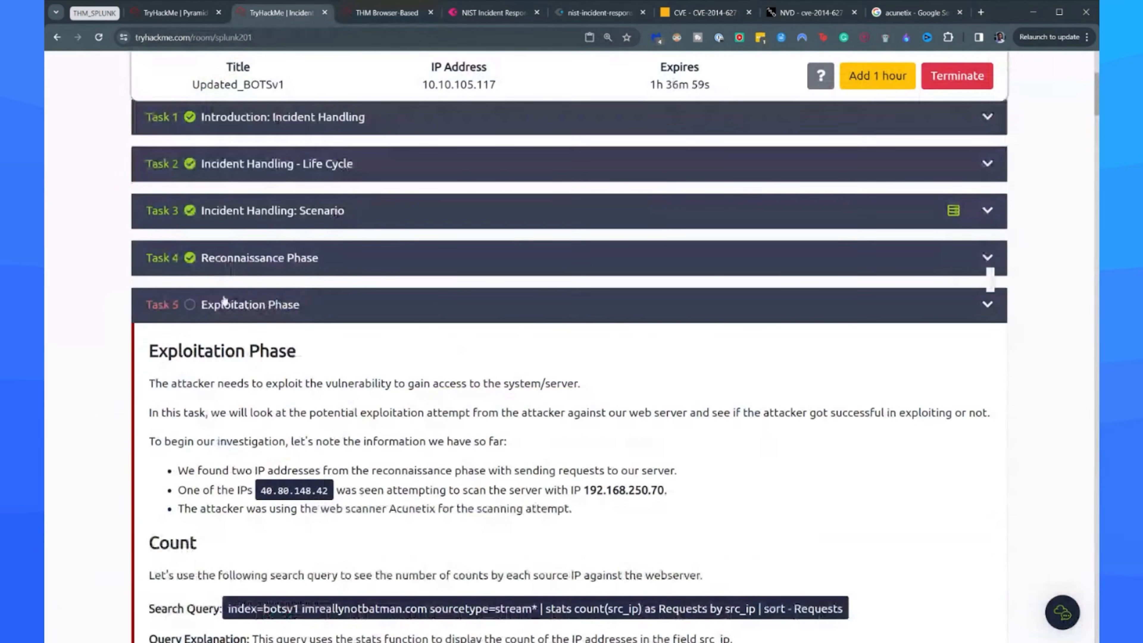
scroll(569, 373, down, 1)
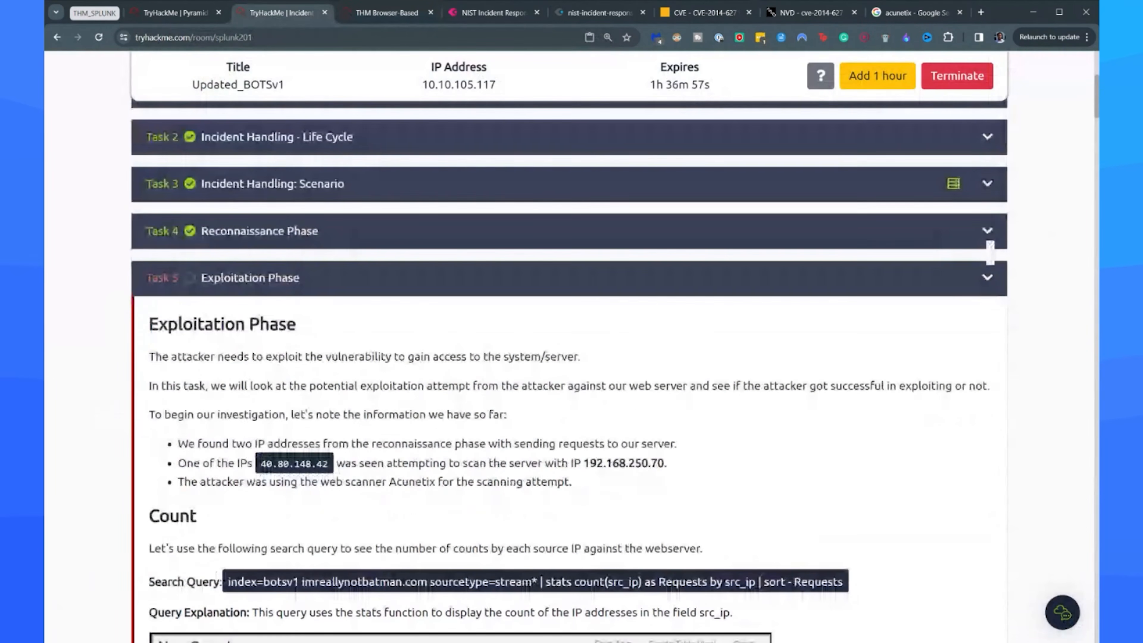
scroll(570, 346, down, 5)
scroll(281, 320, down, 1)
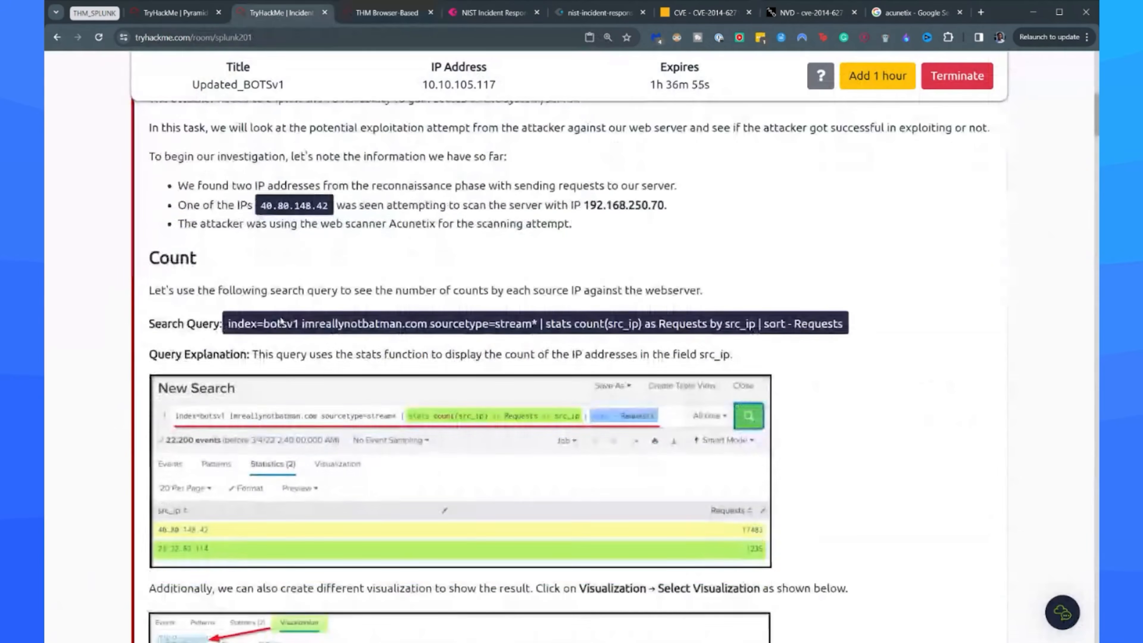
scroll(281, 321, down, 10)
click(364, 14)
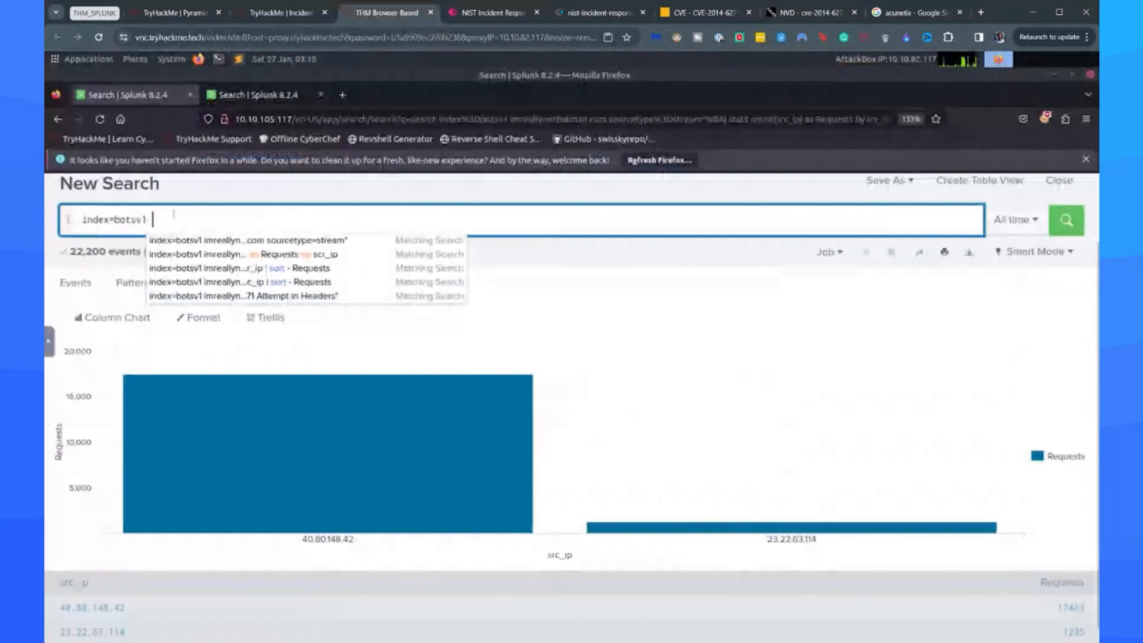
Extend the search with sourcetype=stream:http and dest_ip="192.168.250.70" and run it.
text(sourcety)
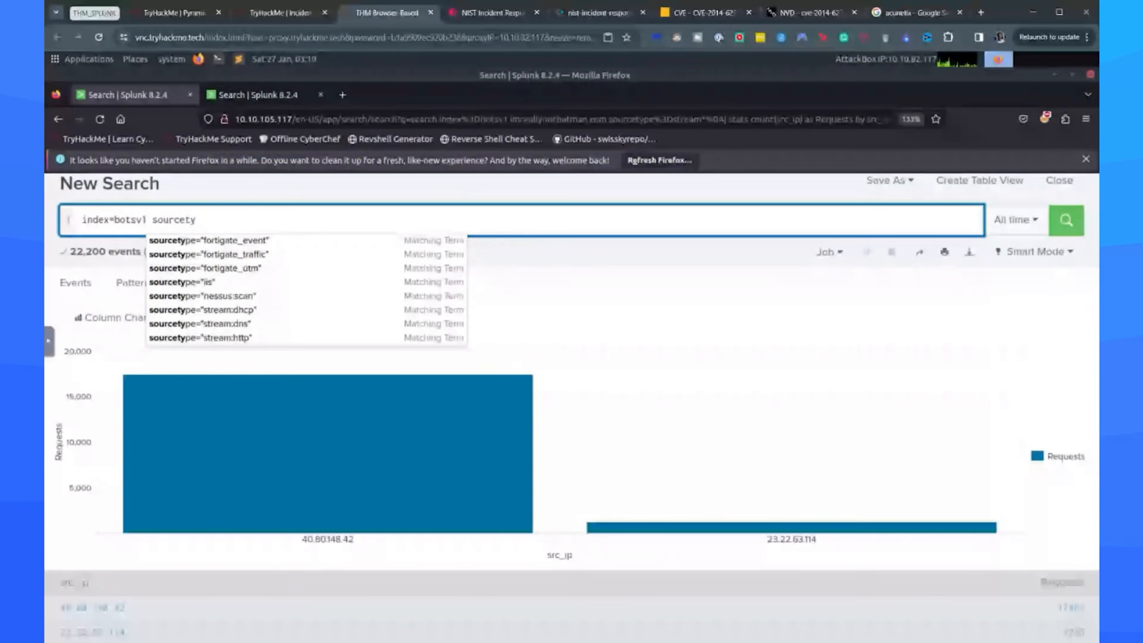
text(pe=stream:ht)
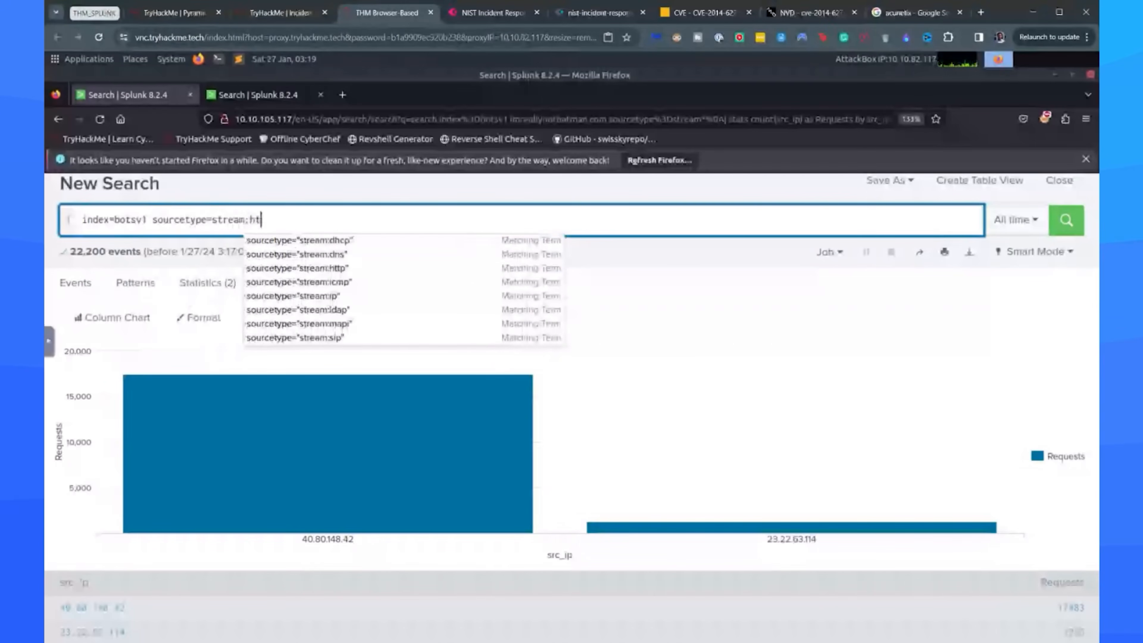
text(tp dest_ip="192.1)
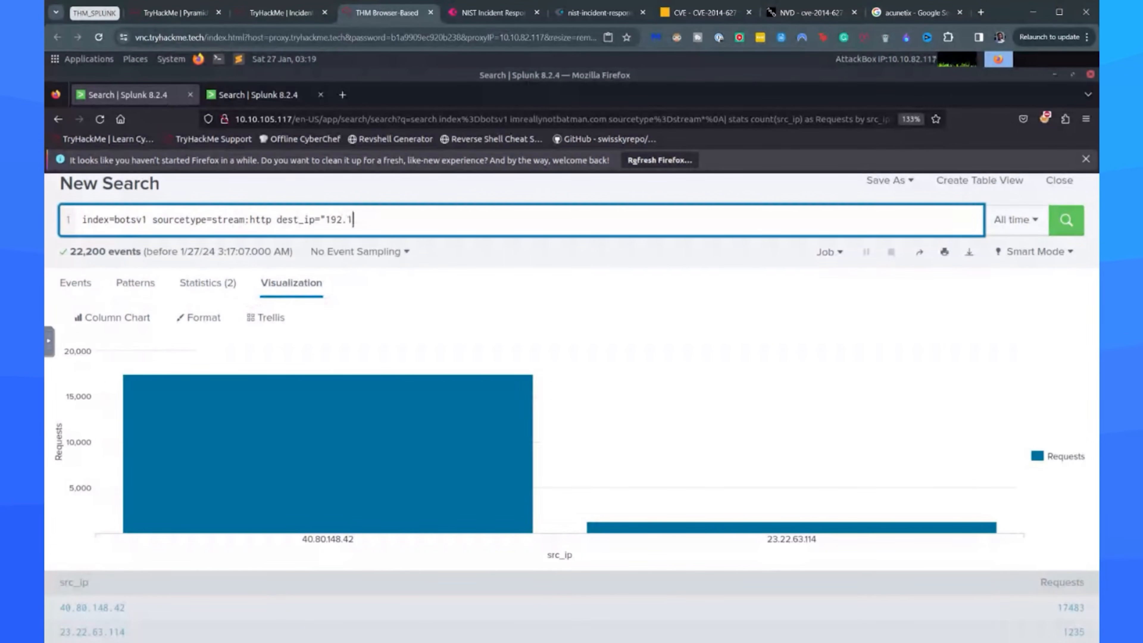
text(68.250.70")
key(Return)
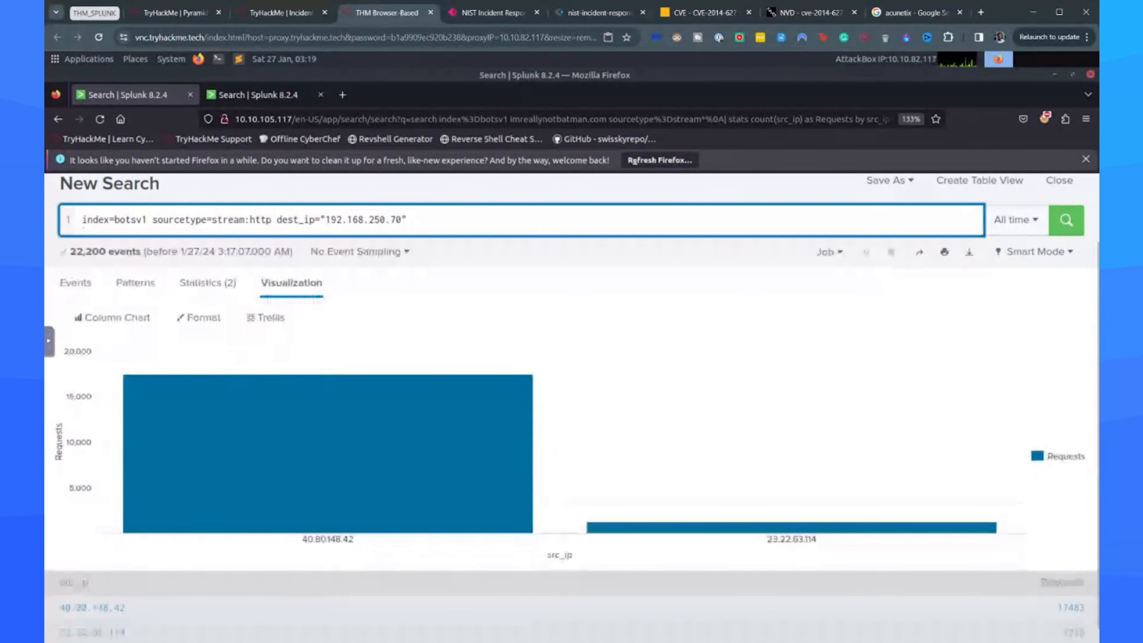
key(Return)
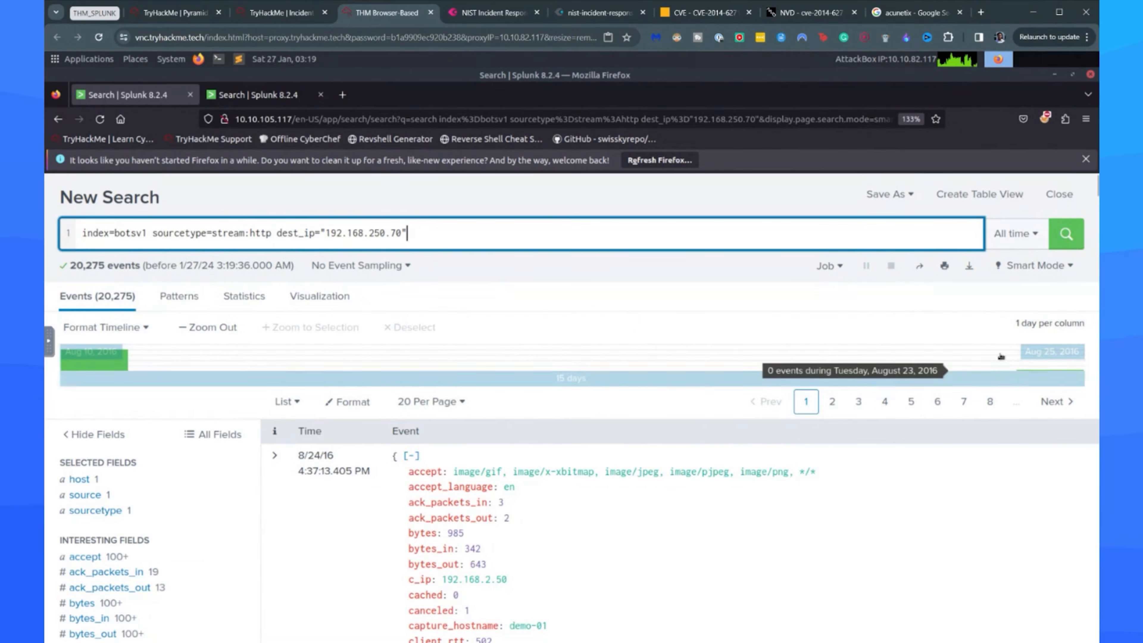
Open the src_ip field summary and examine which source IPs sent requests to the web server.
scroll(155, 428, down, 10)
scroll(155, 430, down, 5)
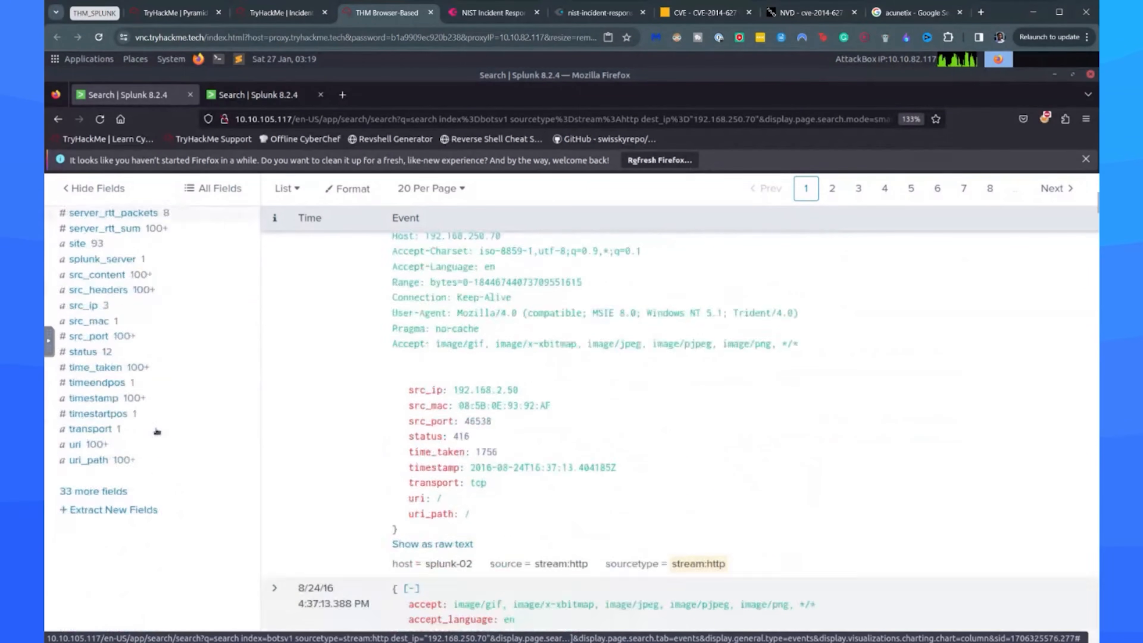
scroll(123, 424, up, 5)
click(83, 518)
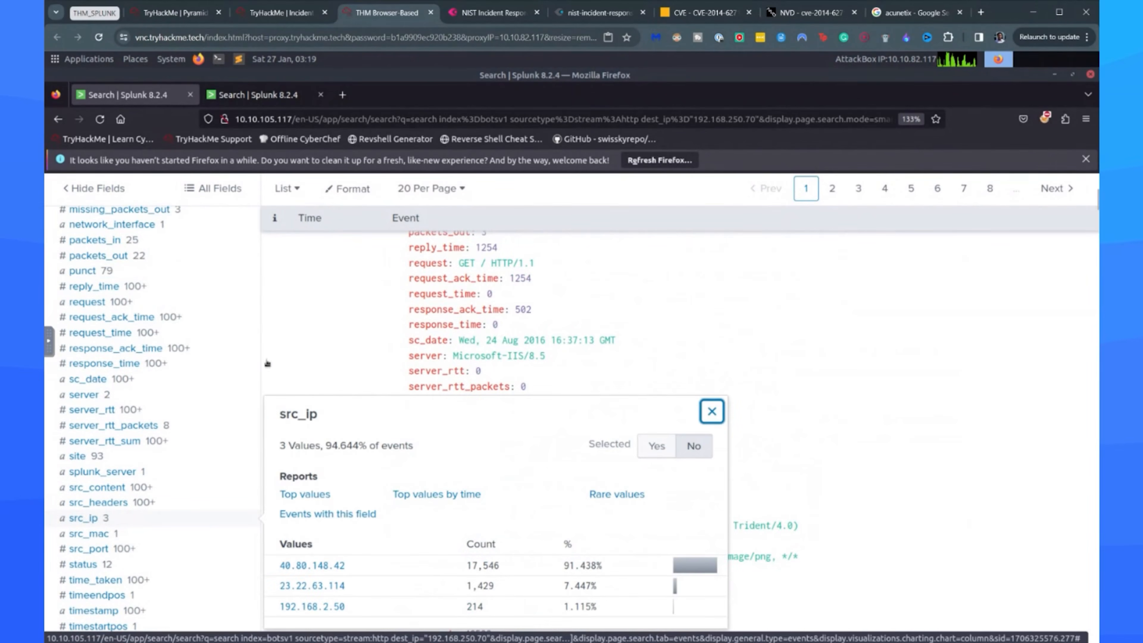
scroll(460, 370, down, 5)
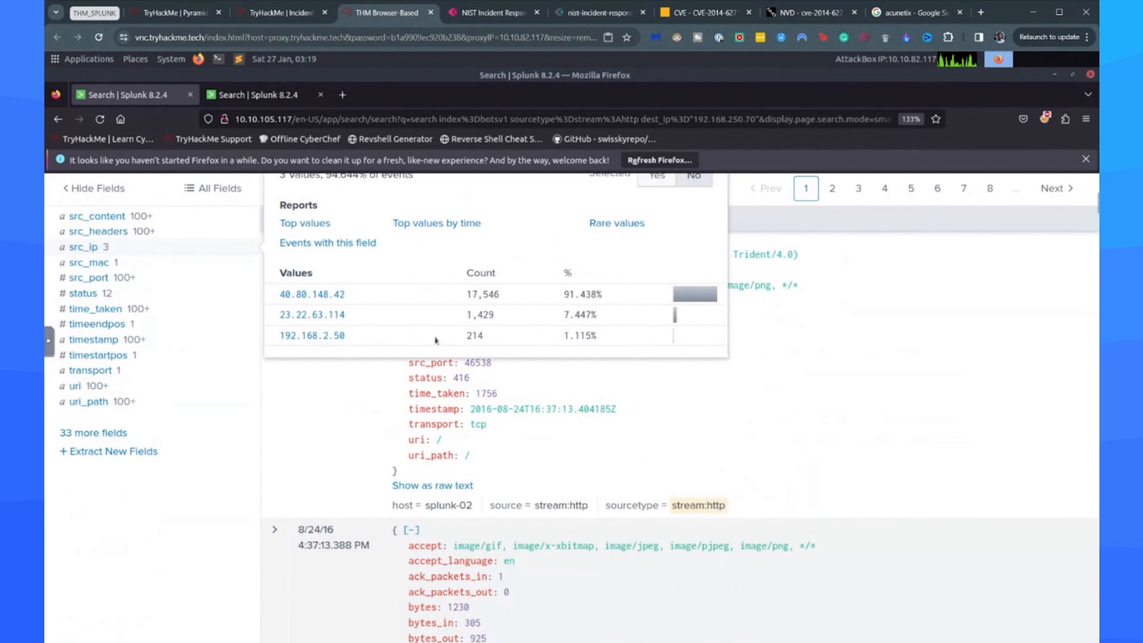
scroll(460, 370, up, 2)
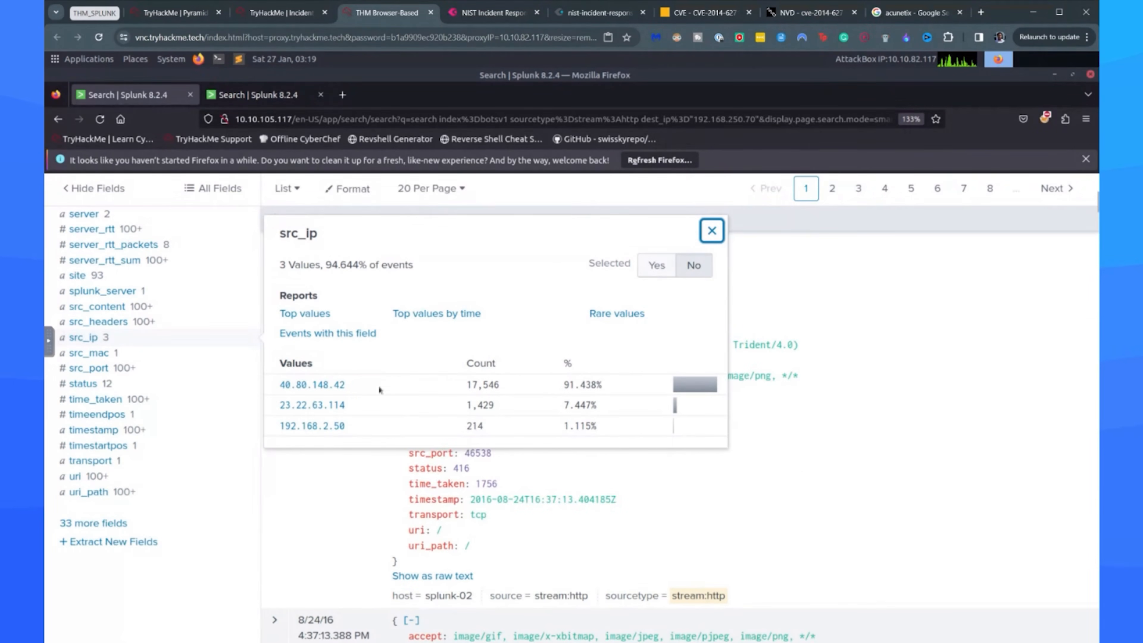
triple_click(396, 431)
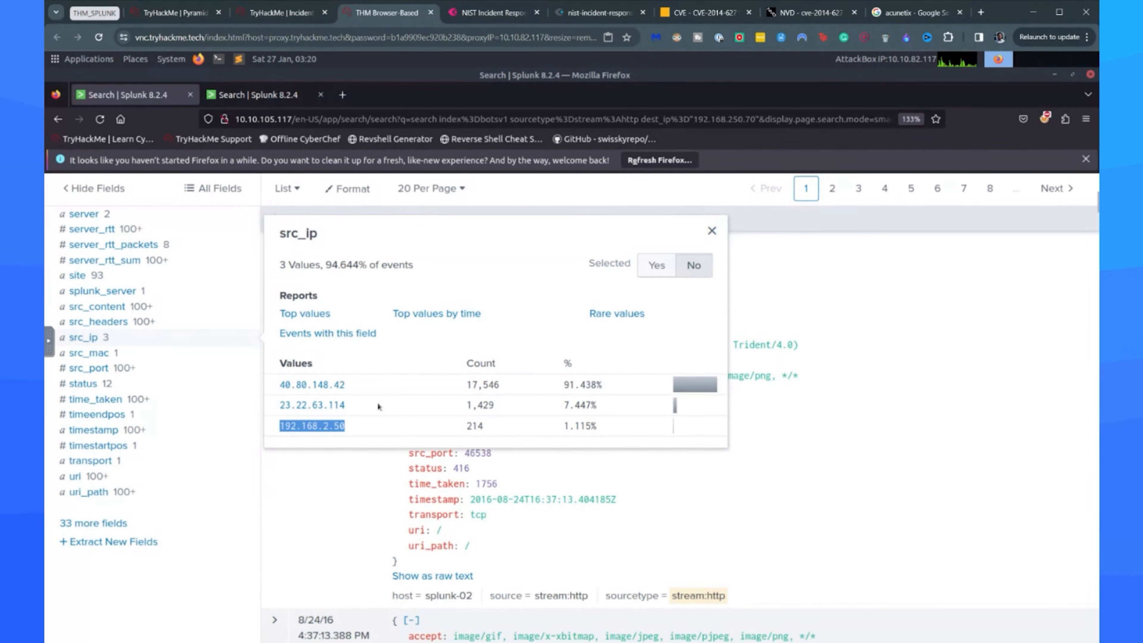
click(378, 407)
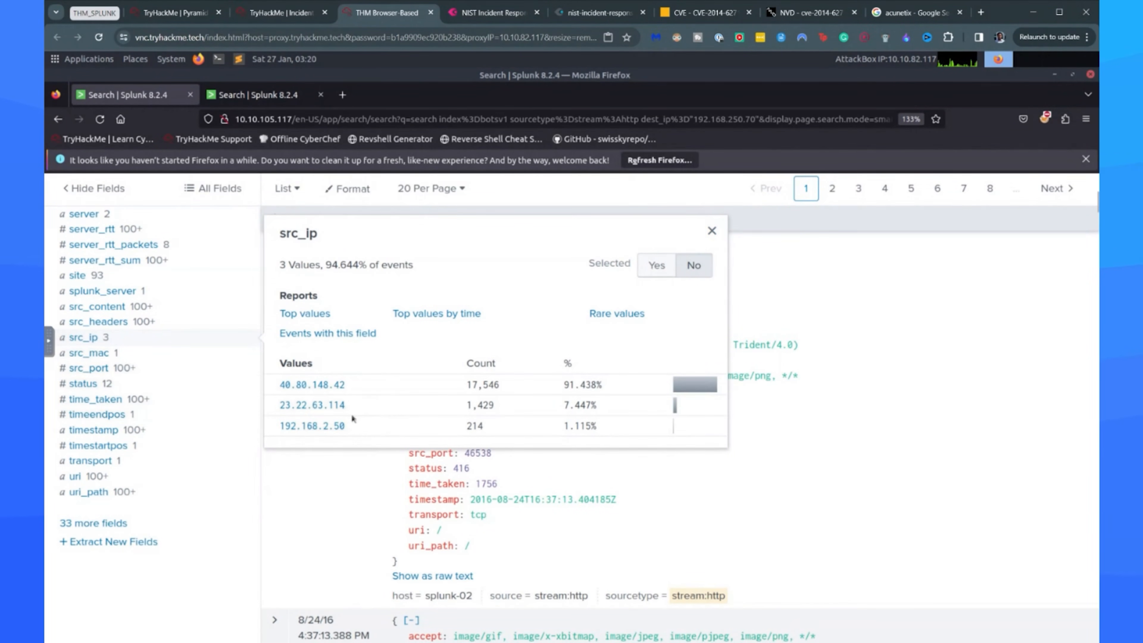
drag(355, 412, 277, 381)
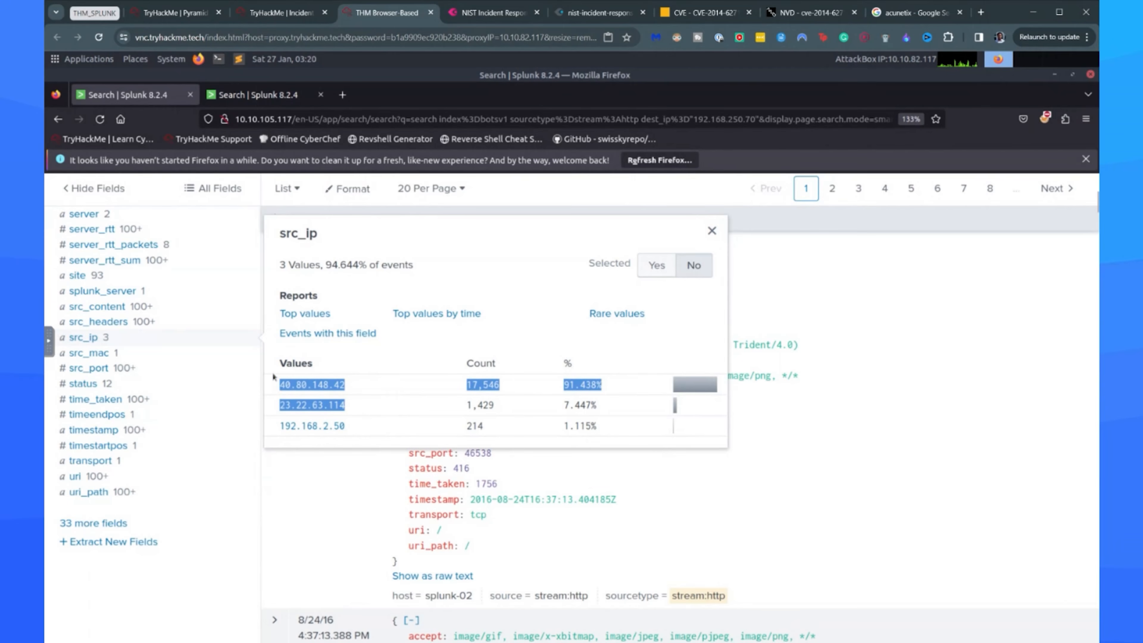
click(427, 393)
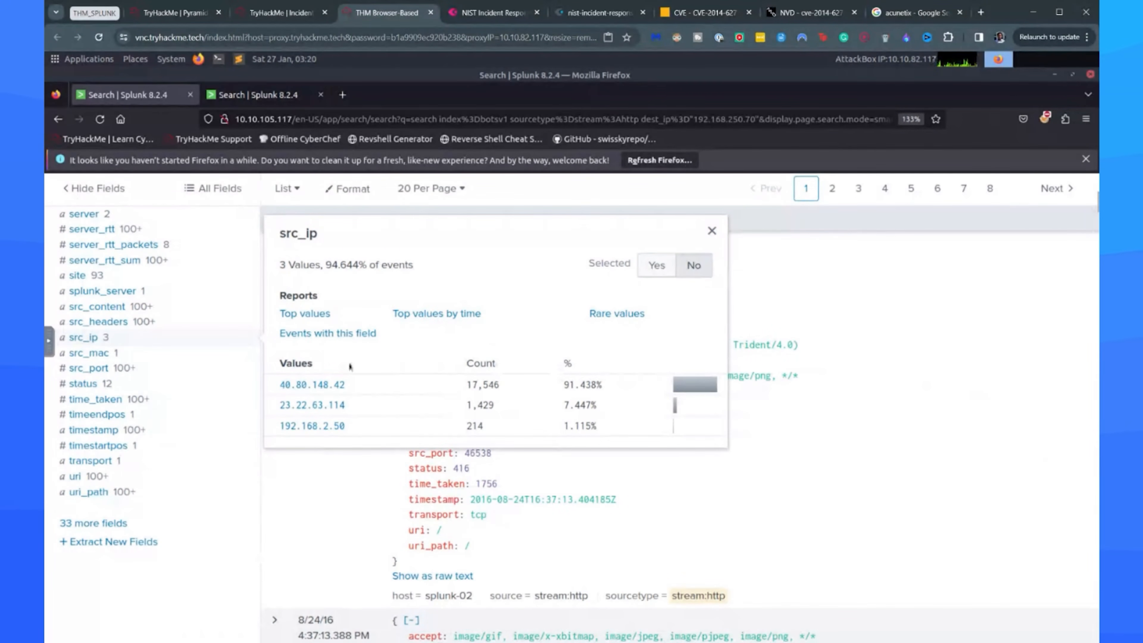
Open the http_method field summary and examine the request methods used against the web server.
scroll(112, 328, up, 6)
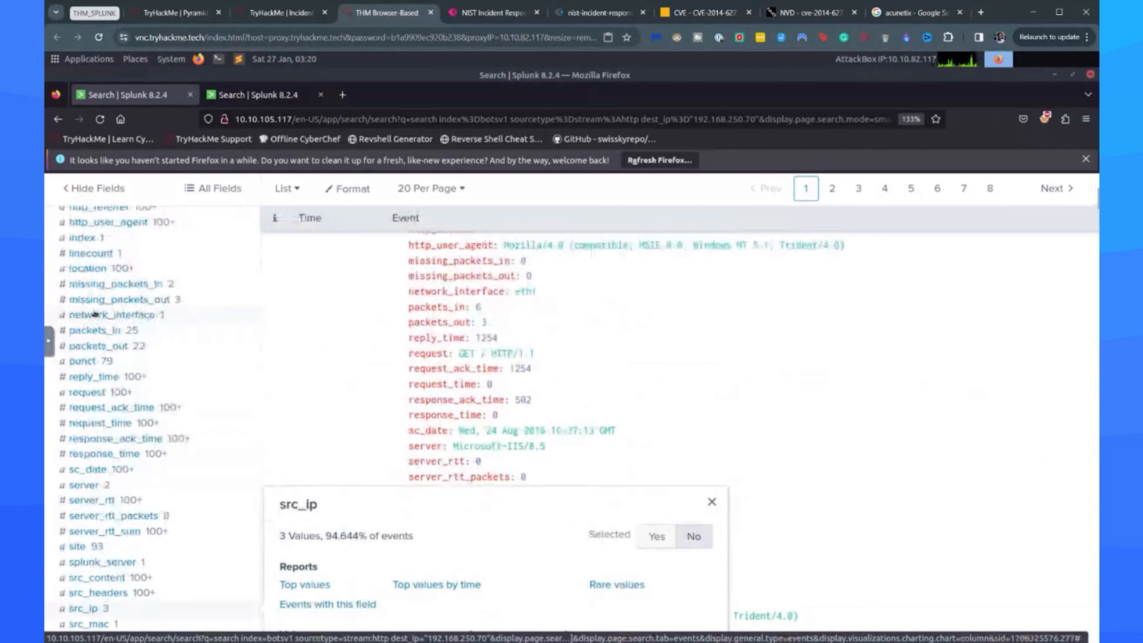
scroll(103, 320, up, 6)
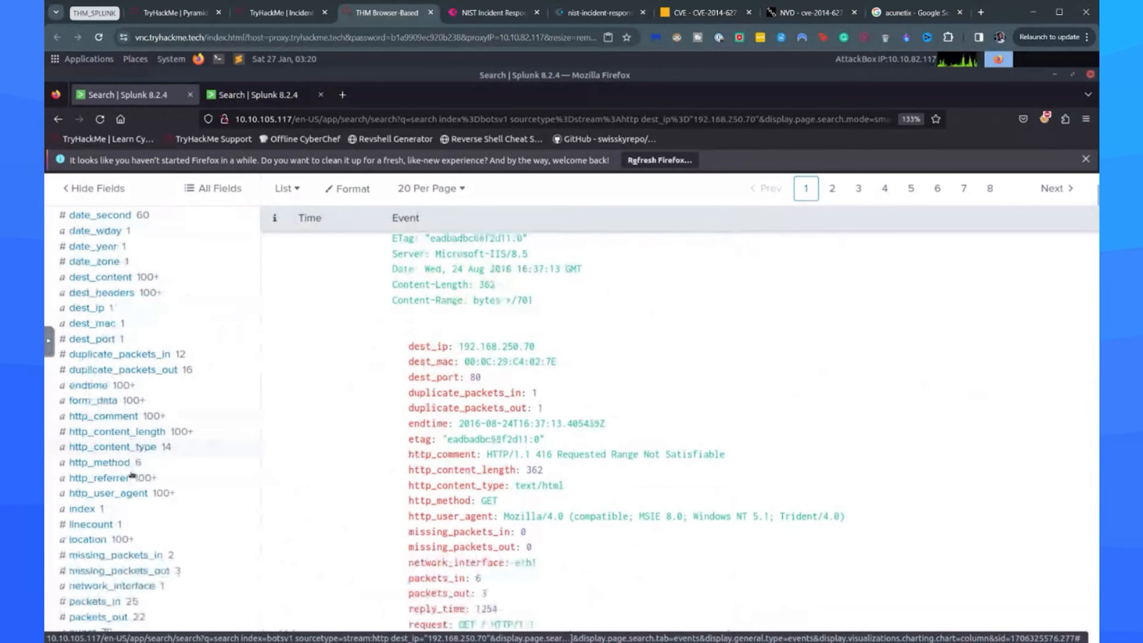
click(100, 462)
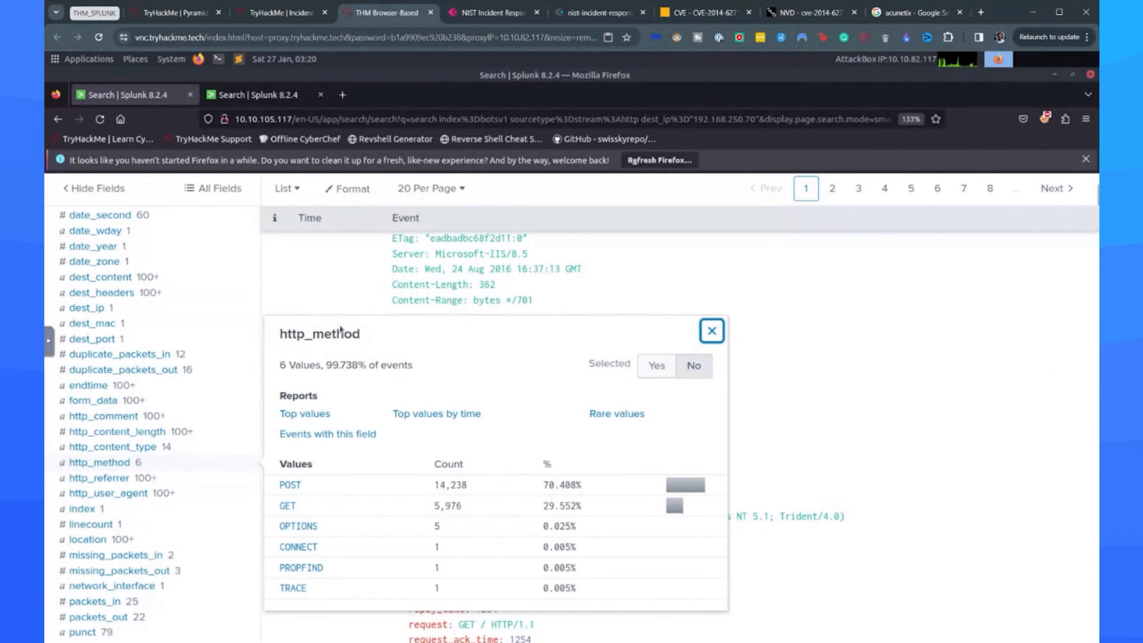
scroll(390, 406, down, 5)
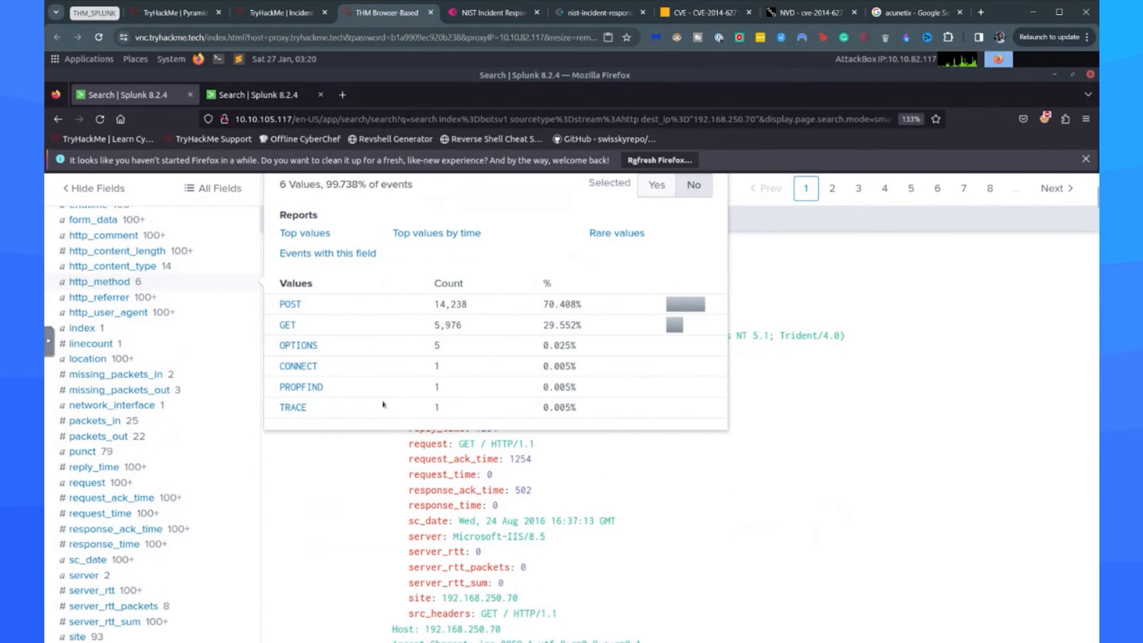
Switch from the http_method summary to Google and look up "options http method".
scroll(523, 316, down, 5)
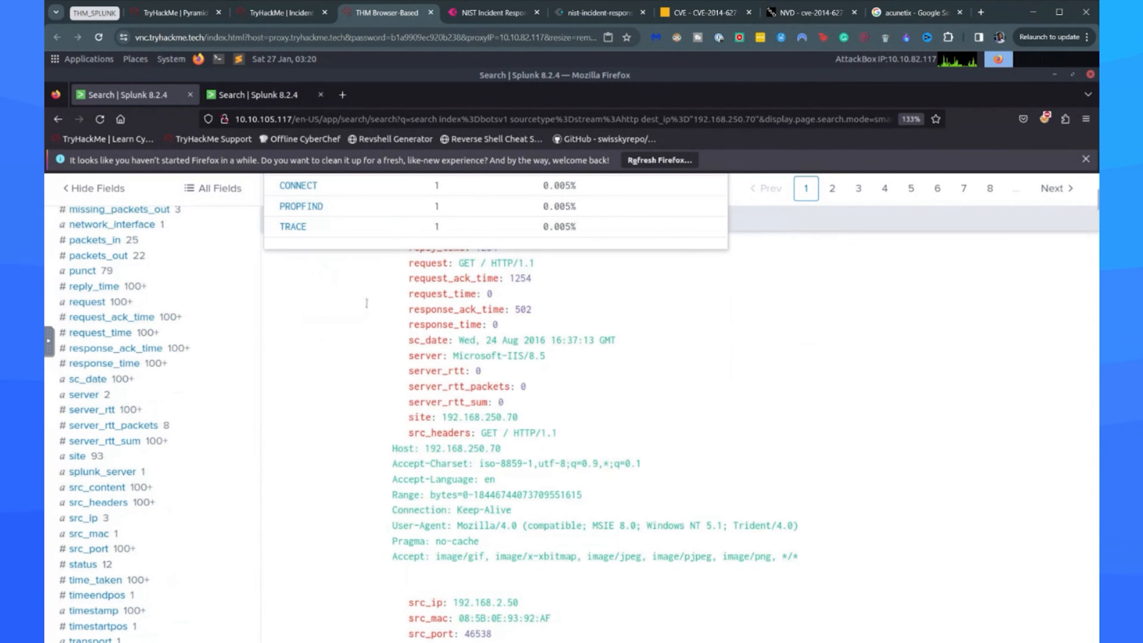
scroll(360, 306, up, 5)
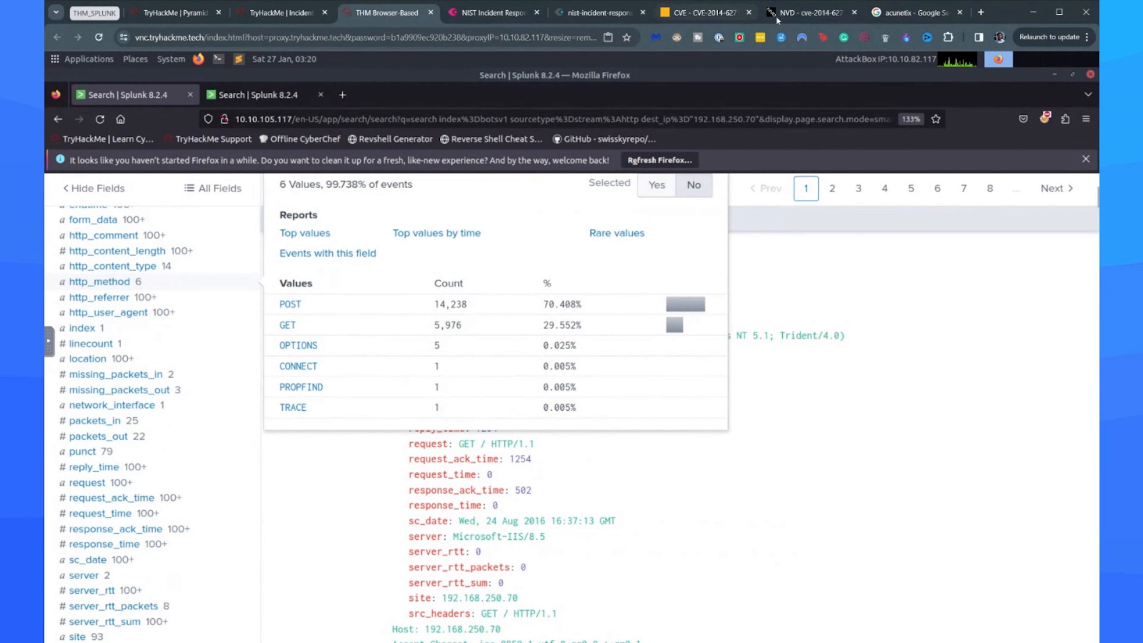
click(927, 21)
click(355, 25)
text(options HTTP)
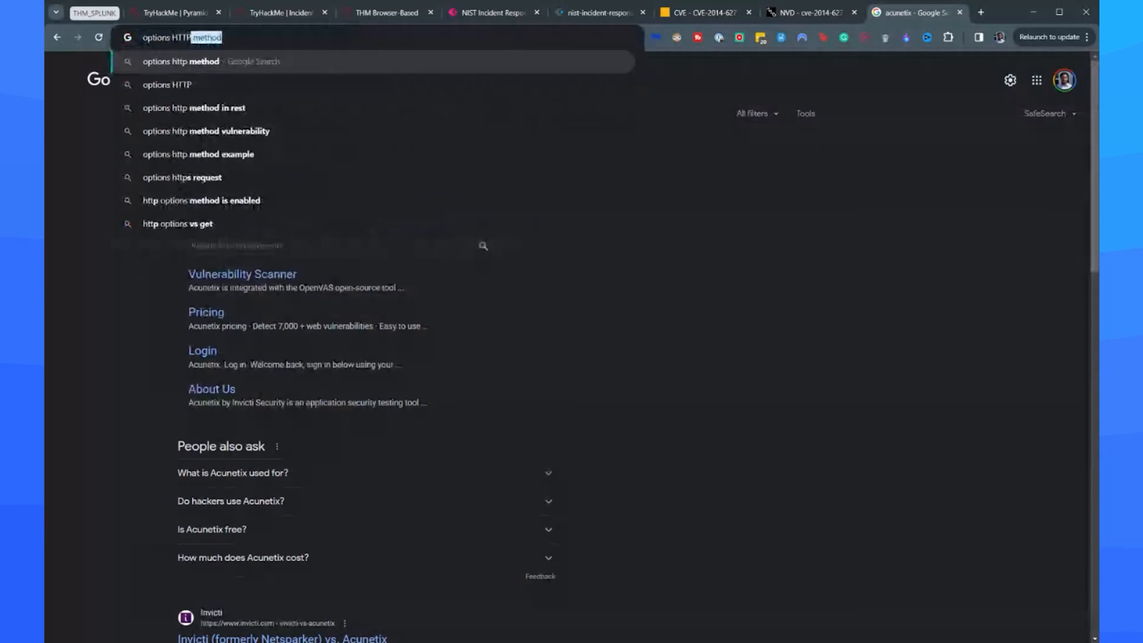
key(Return)
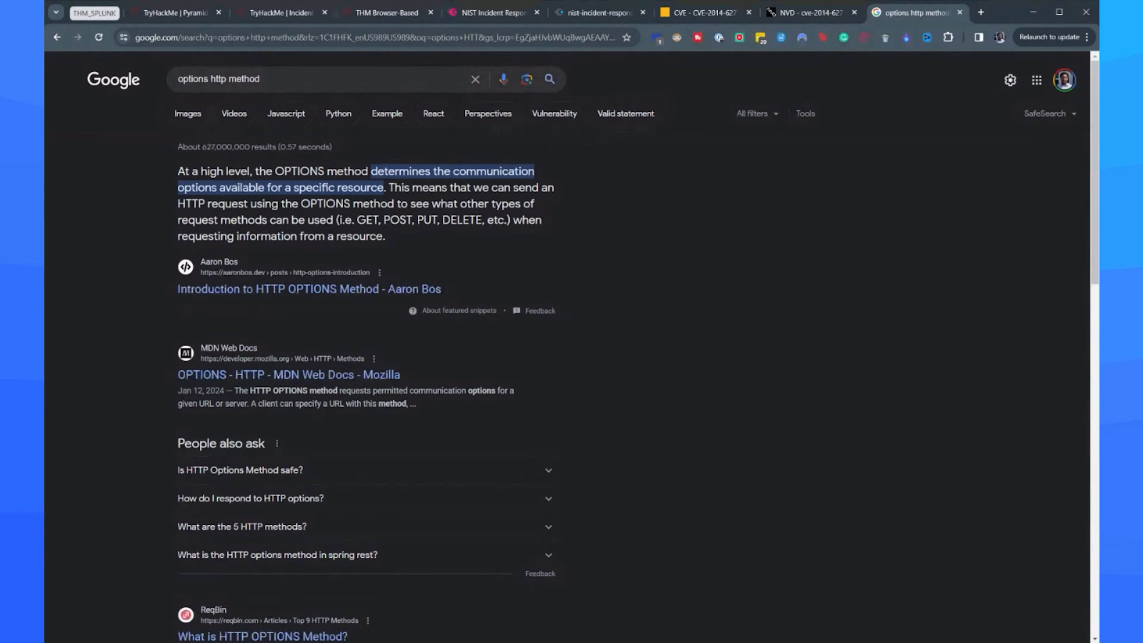
Check the next request method in Splunk's http_method summary and look up "connect http method" on Google.
click(407, 14)
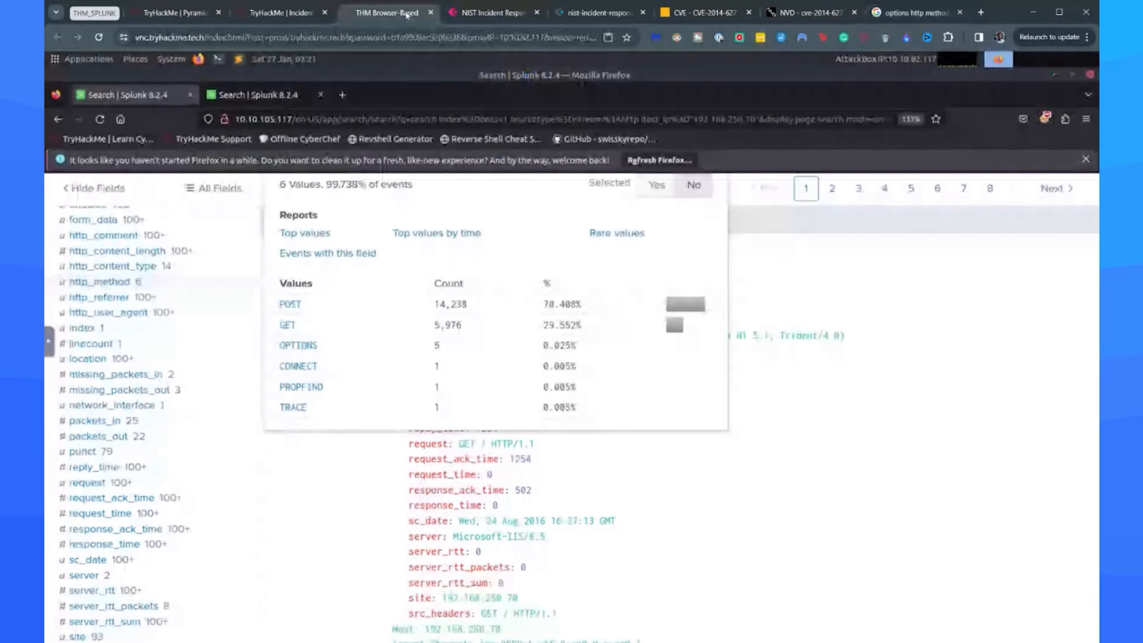
click(905, 12)
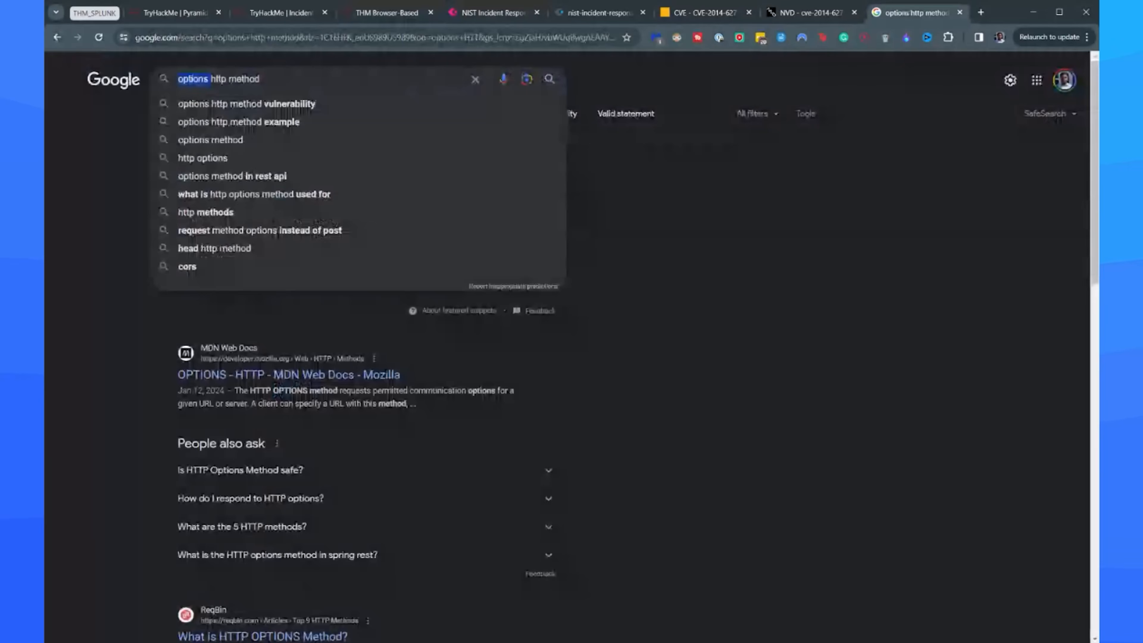
text(connect)
key(Return)
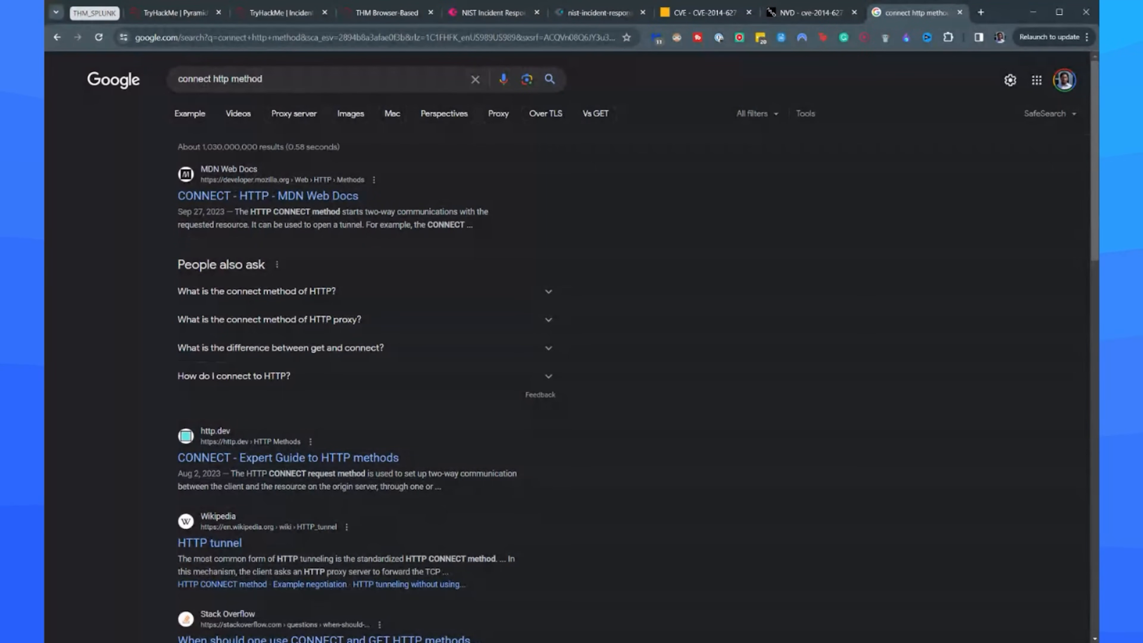
Recheck the listed request methods in Splunk, look up "propfind http method" on Google, and return to Splunk.
click(369, 18)
click(913, 12)
double_click(176, 77)
text(propfind)
key(Return)
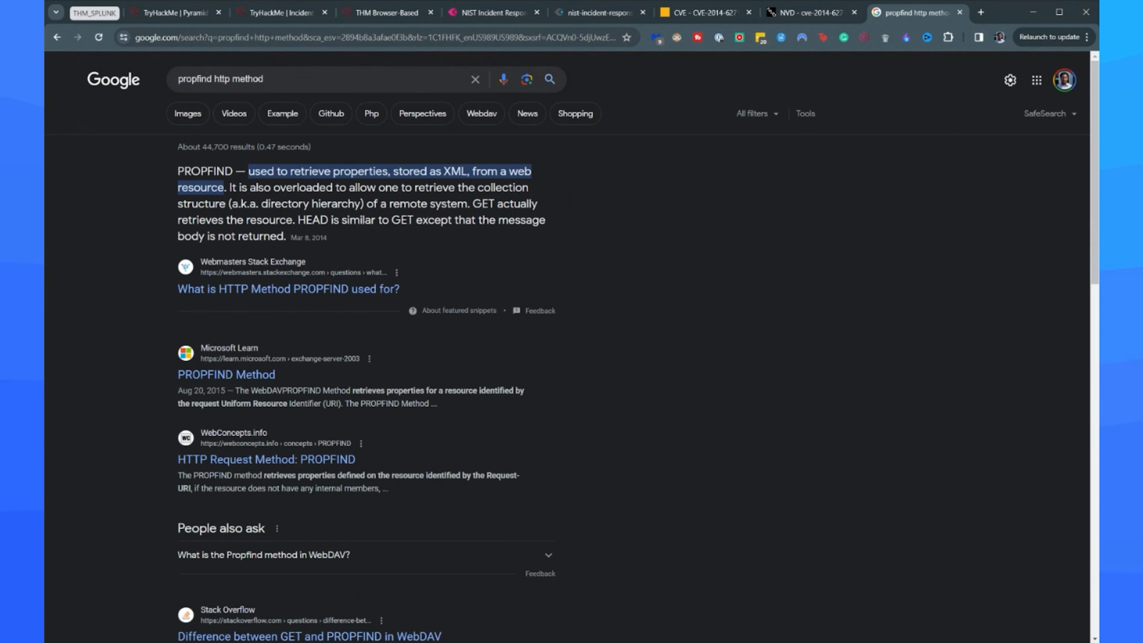
click(387, 13)
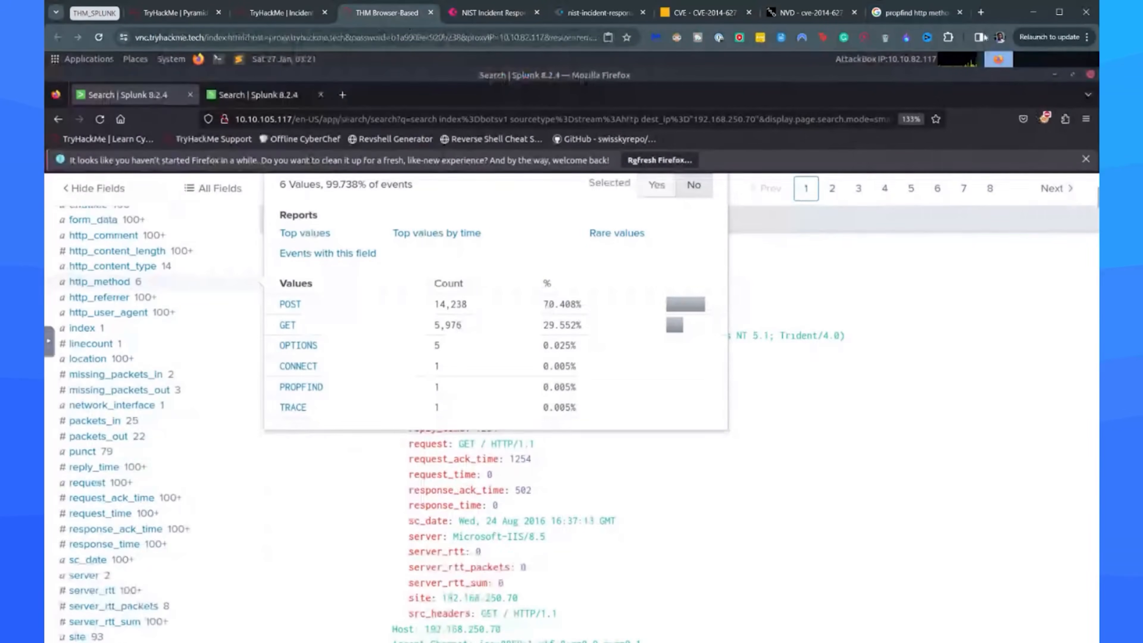
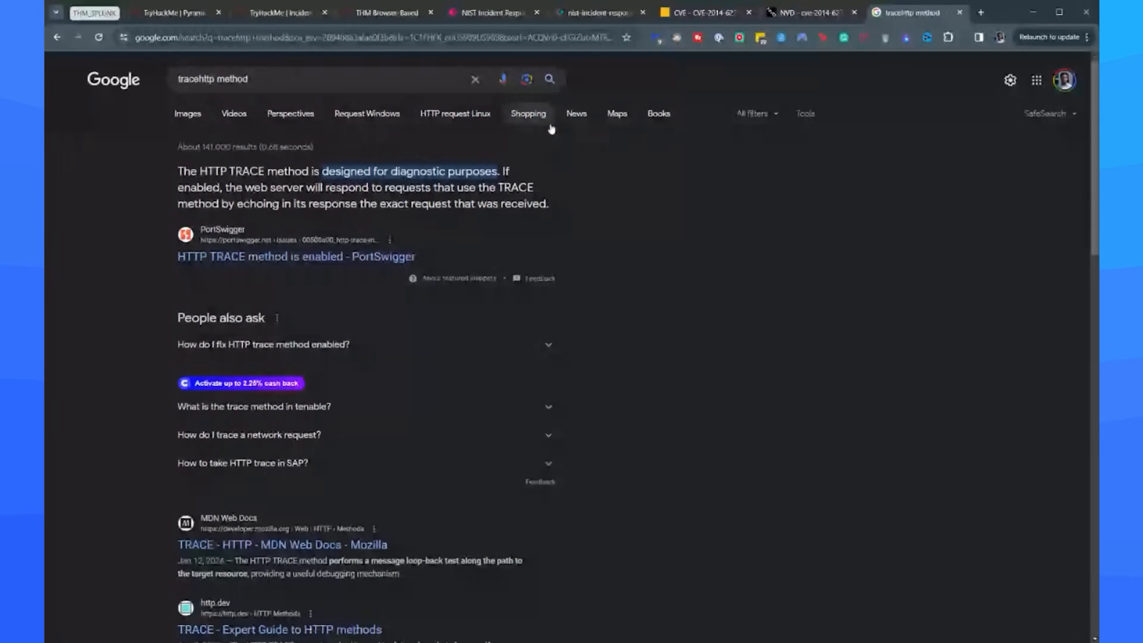
Return to the Splunk search and filter the events to http_method=POST from the http_method field summary.
click(370, 18)
click(803, 511)
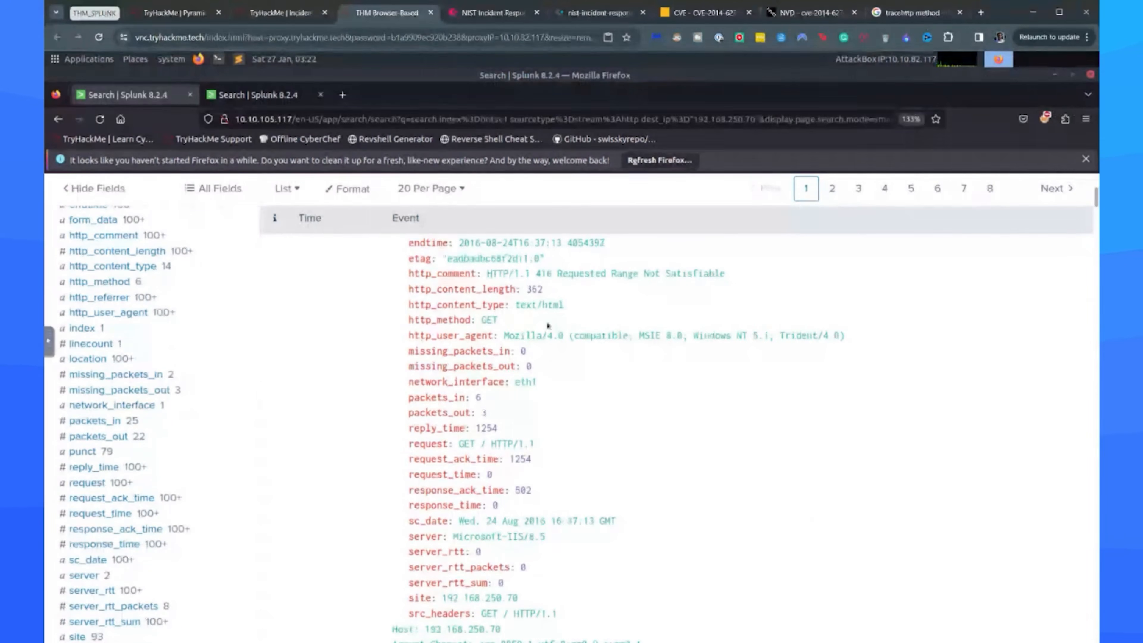
scroll(242, 326, up, 5)
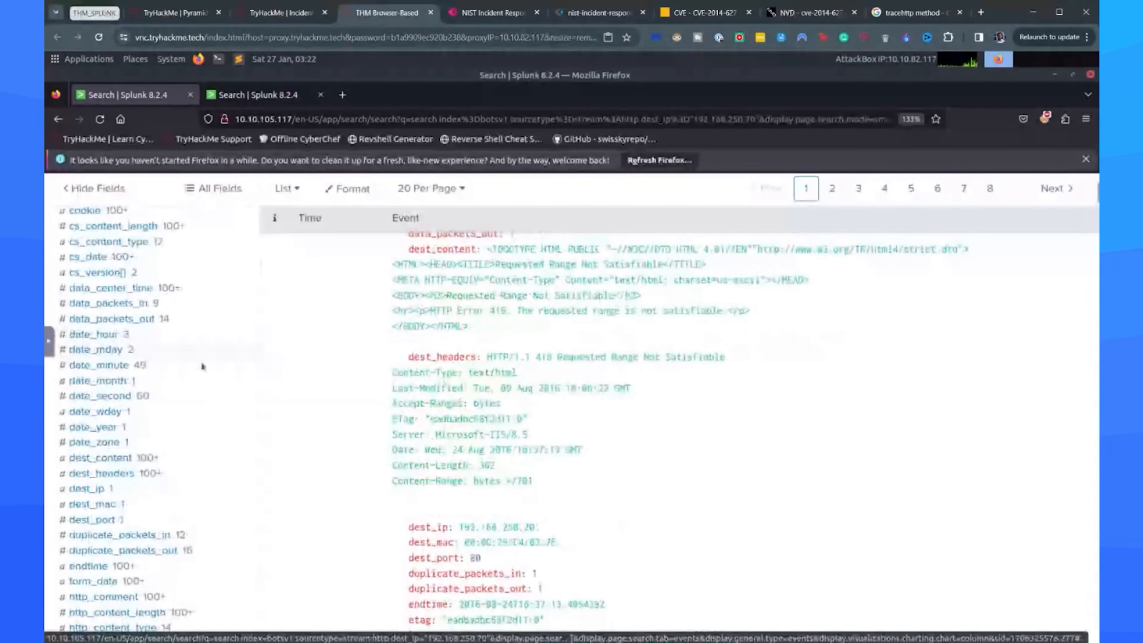
scroll(135, 443, down, 4)
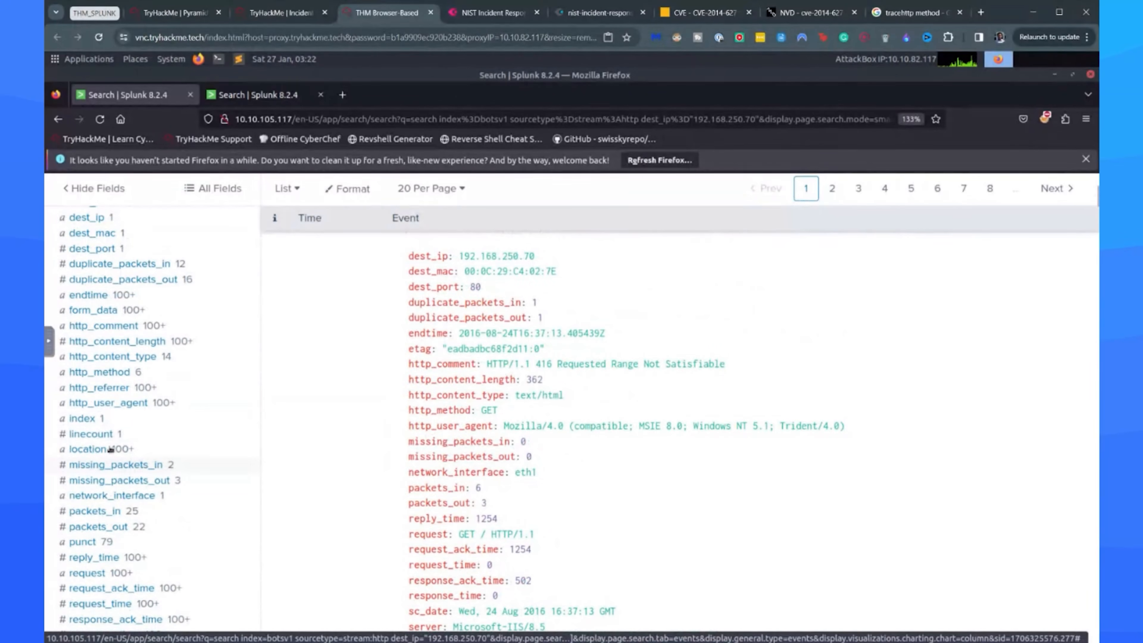
click(100, 372)
click(285, 395)
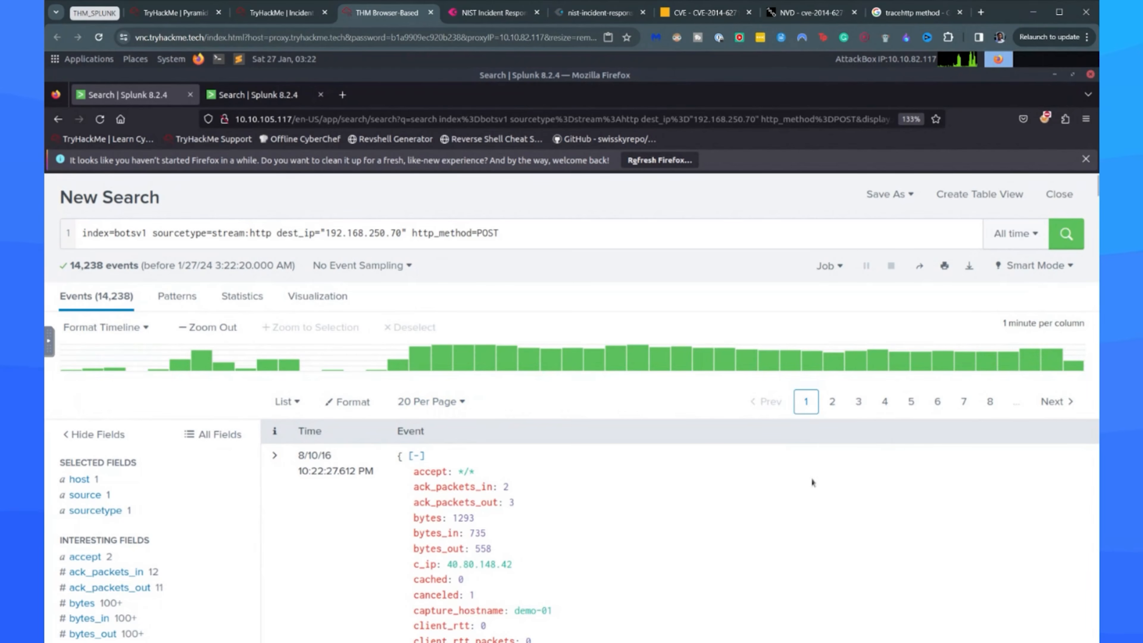
Open the src_ip field summary and examine which source addresses sent the POST requests.
scroll(163, 471, down, 1)
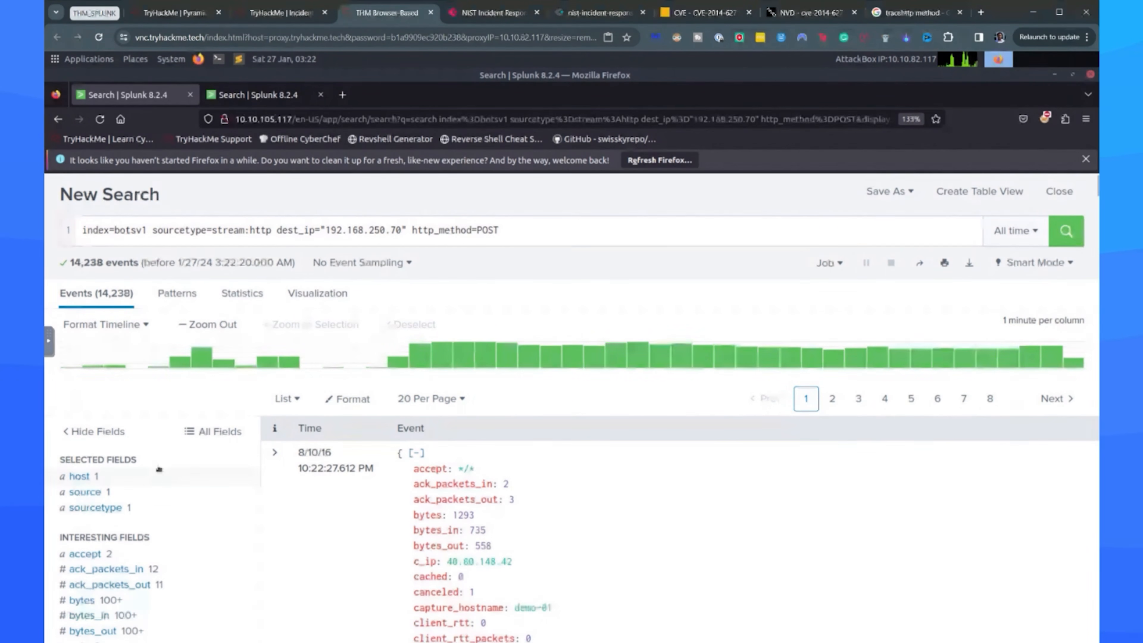
scroll(160, 473, down, 10)
click(83, 427)
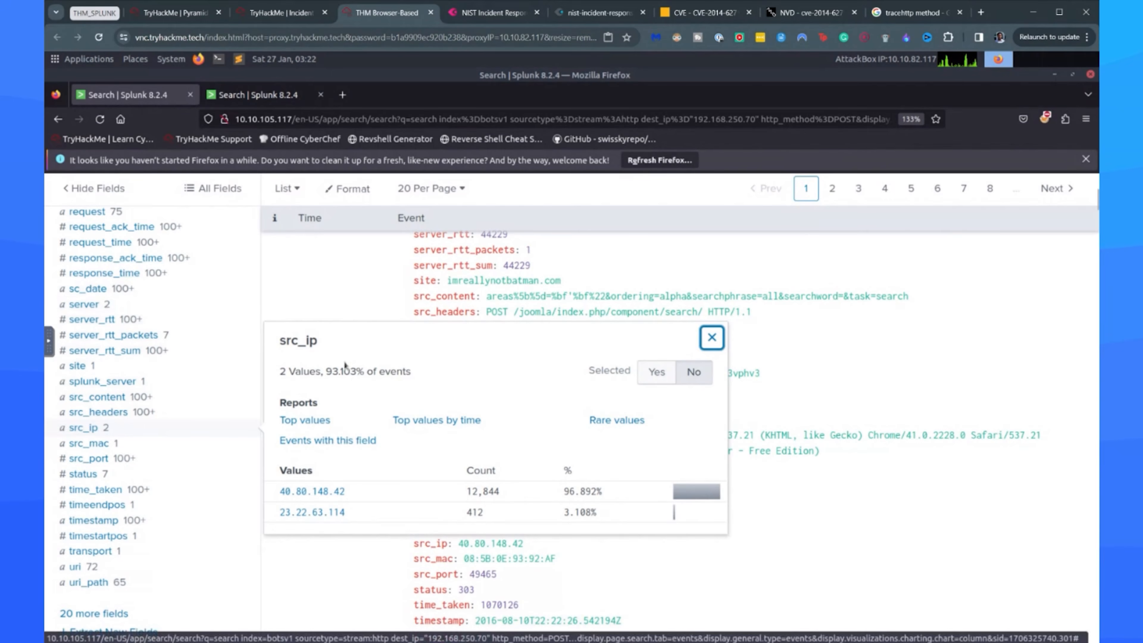
click(201, 612)
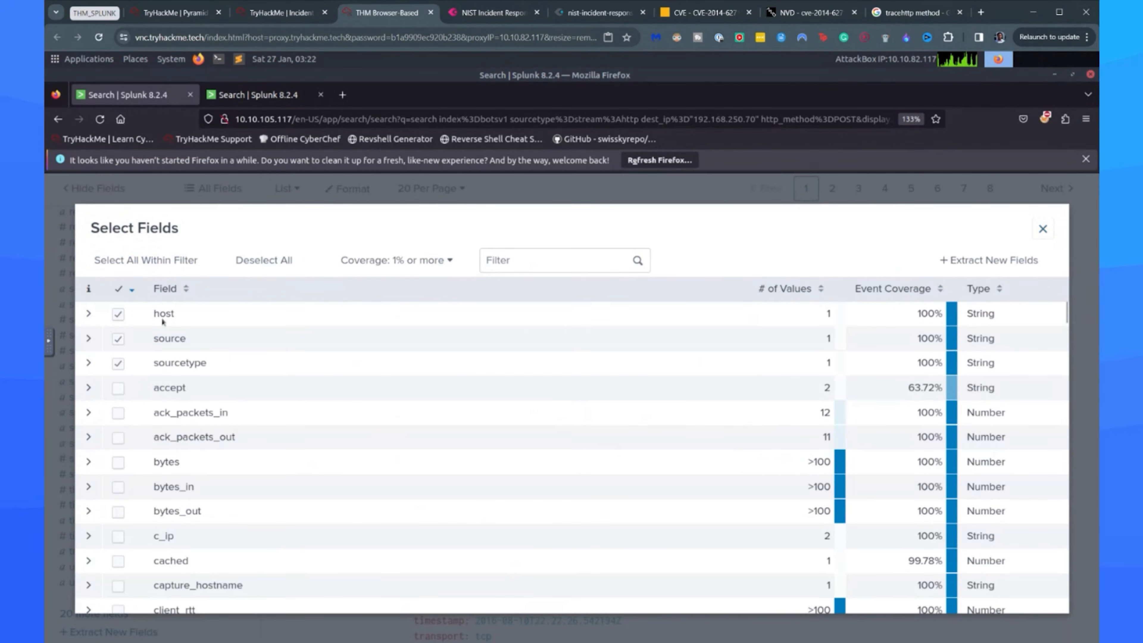
click(219, 203)
Examine the form_data values submitted in the POST requests, as well as the http_user_agent values.
scroll(124, 353, down, 5)
scroll(123, 353, up, 3)
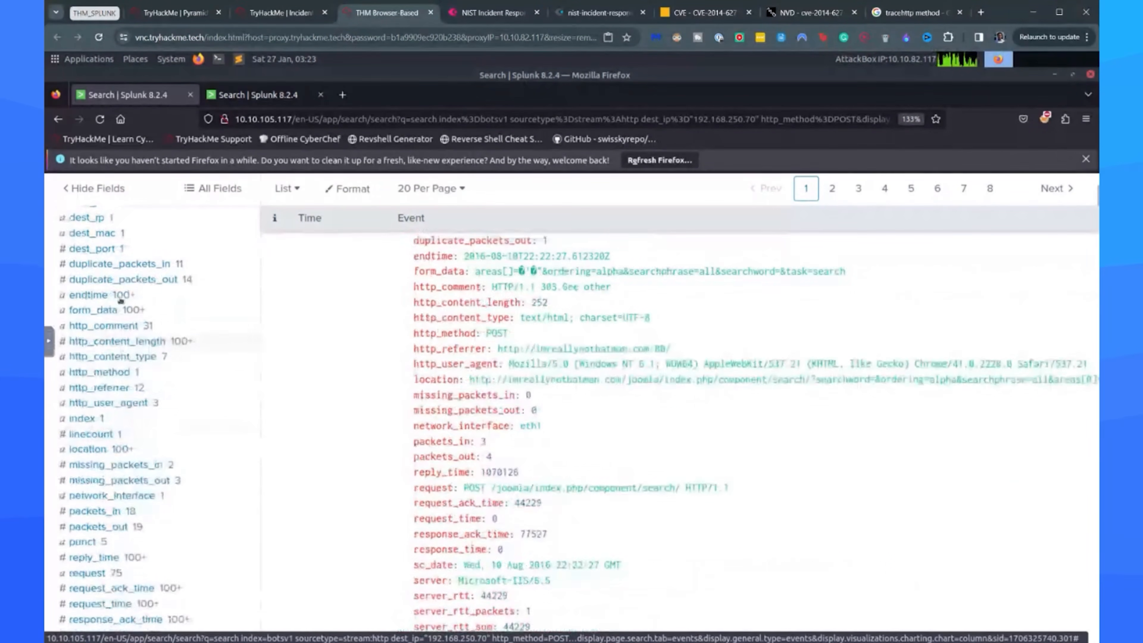
click(125, 312)
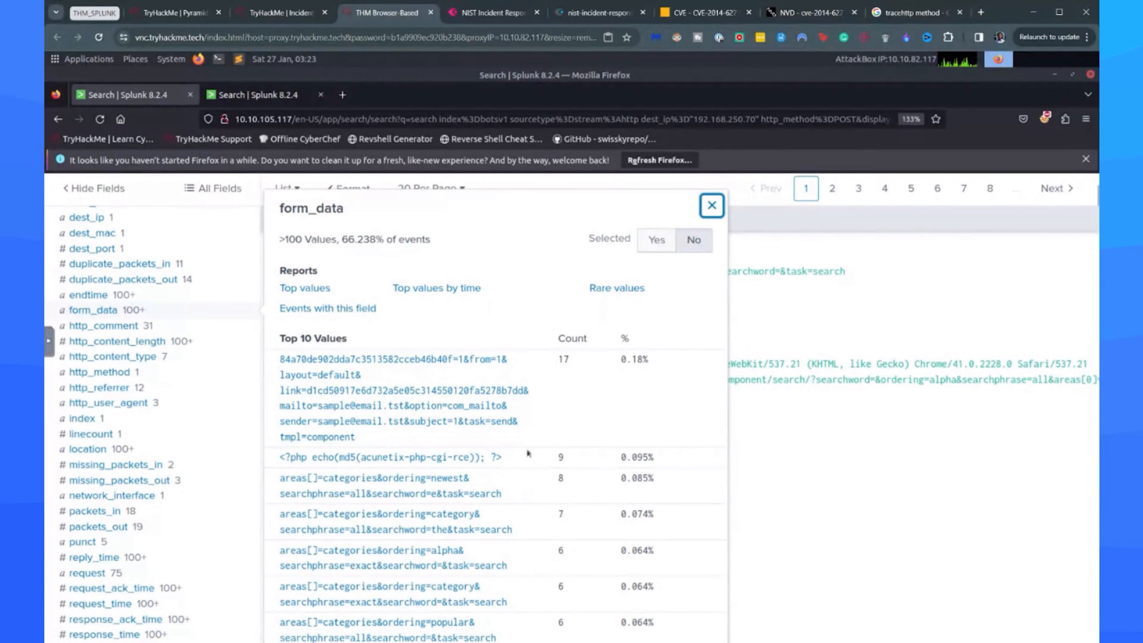
scroll(543, 401, down, 4)
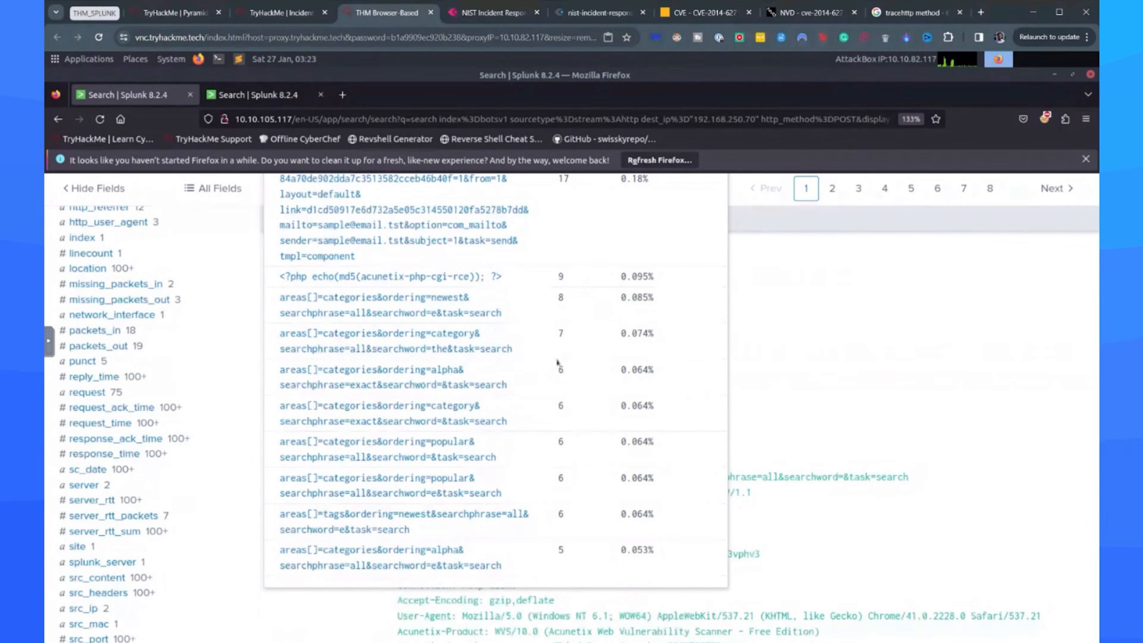
scroll(391, 381, up, 2)
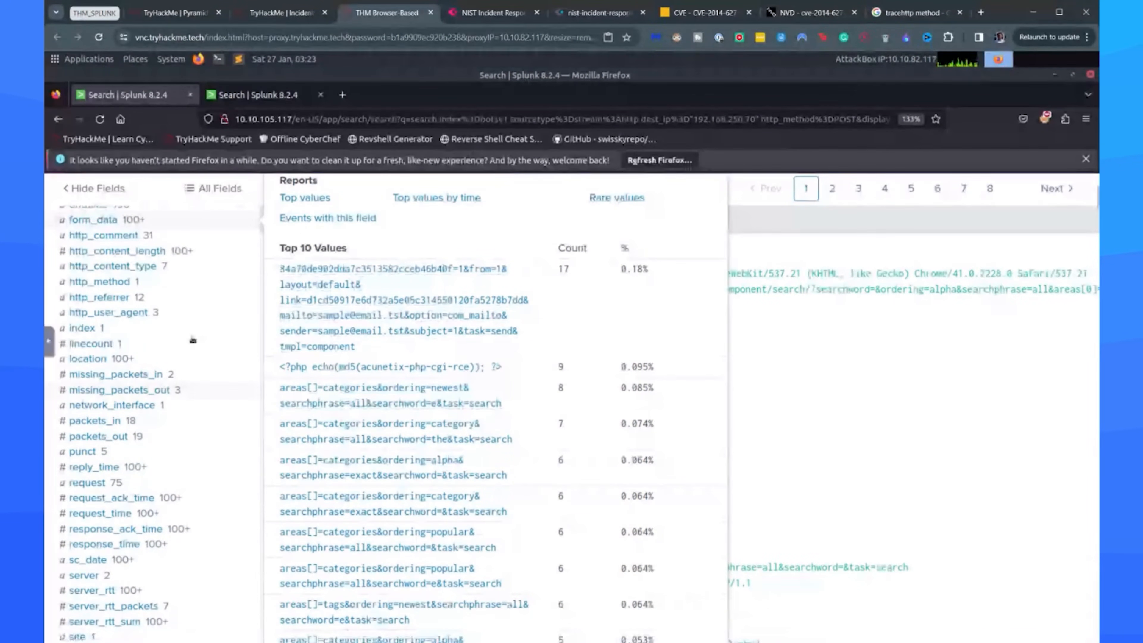
click(125, 315)
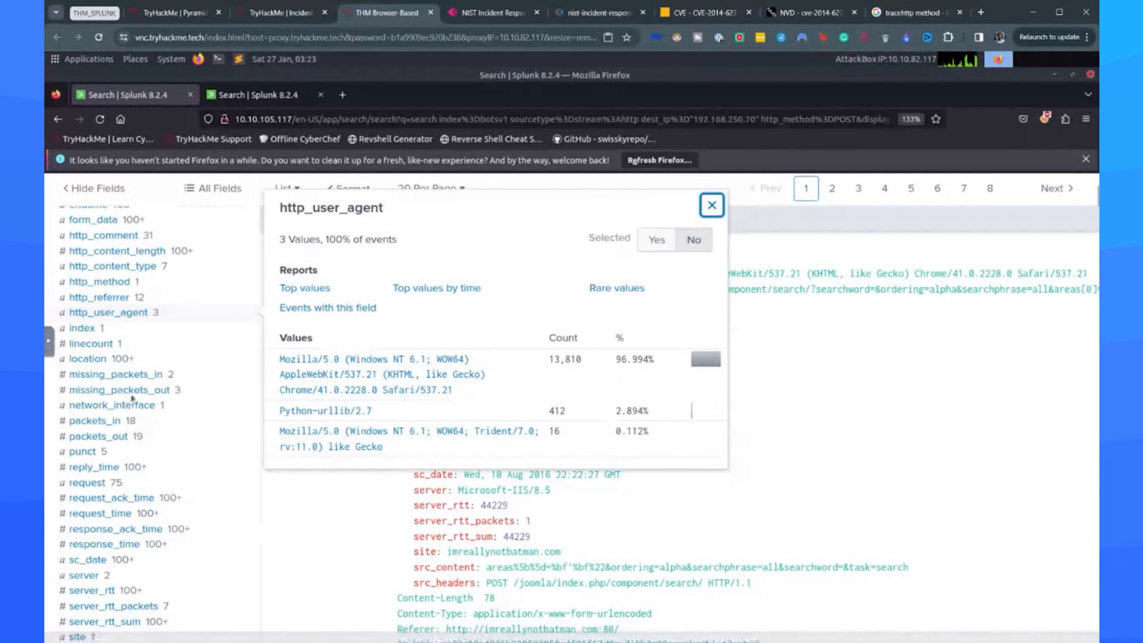
Open the uri field summary and examine the most requested paths, highlighting /joomla/index.php/component/search/.
scroll(140, 398, down, 6)
click(100, 477)
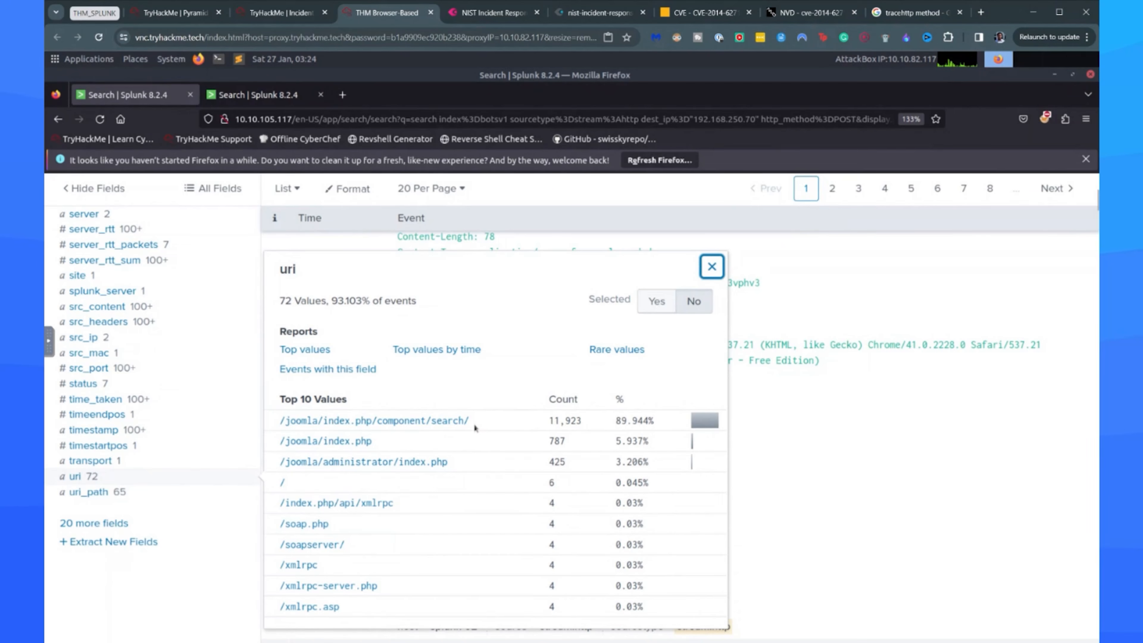
drag(469, 421, 273, 421)
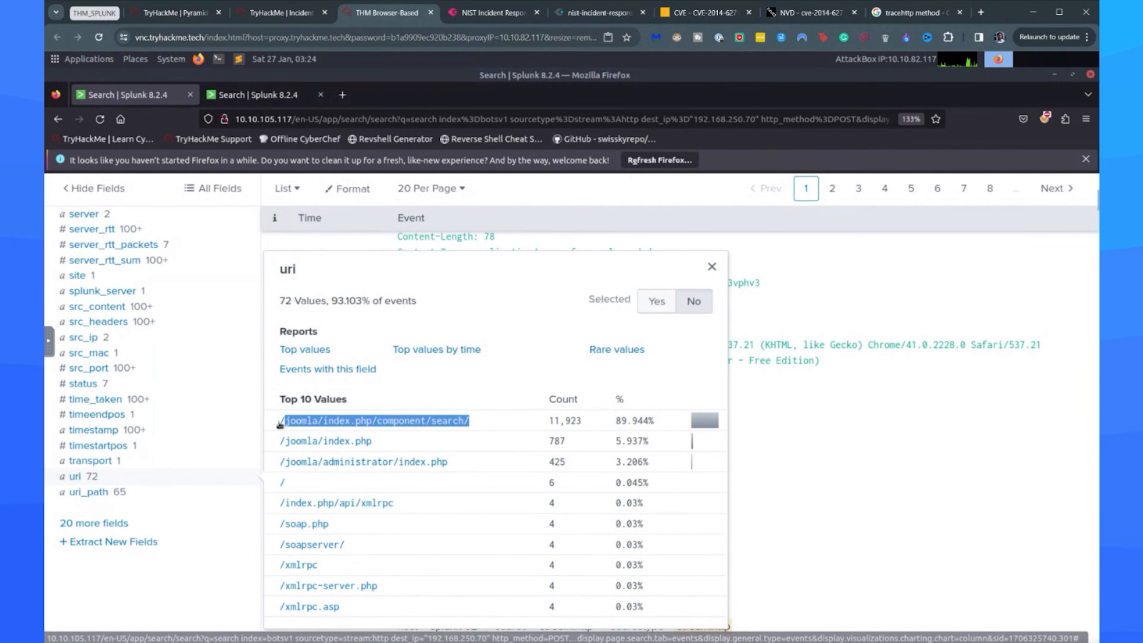
click(490, 428)
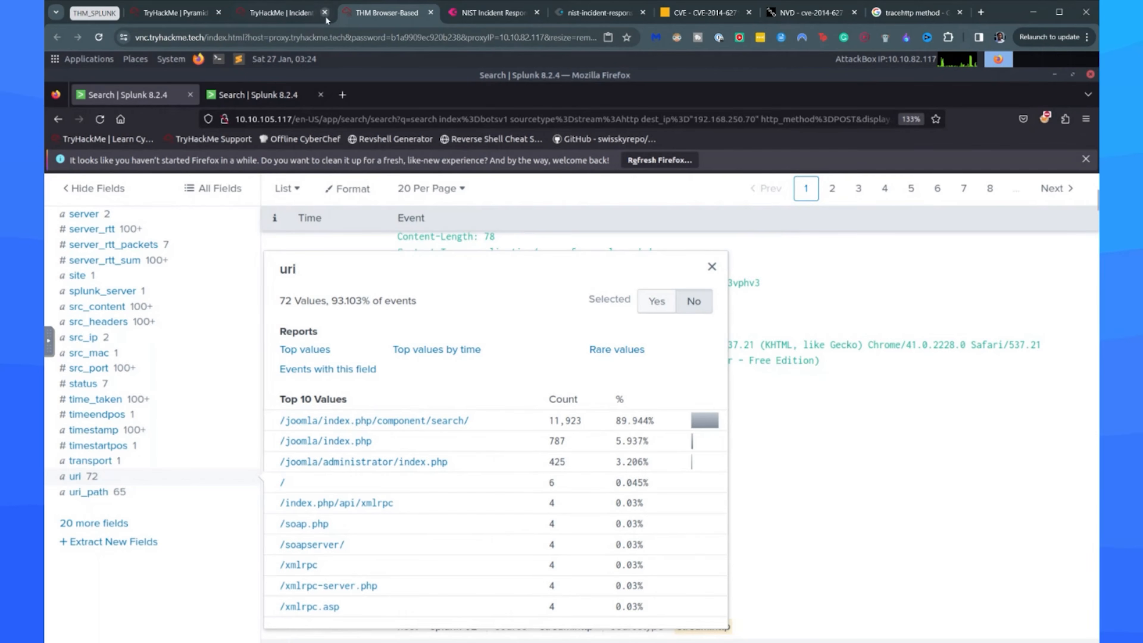
Read the TryHackMe room's explanation of the Joomla admin login page and compare it with /joomla/index.php in Splunk's uri summary.
click(281, 12)
scroll(486, 369, down, 20)
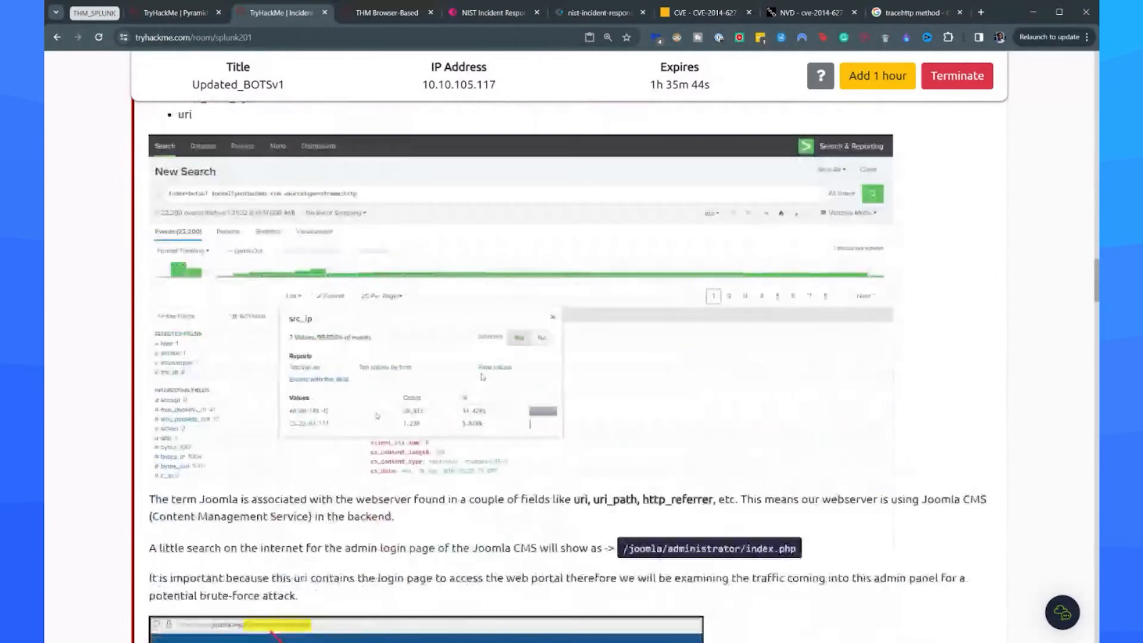
scroll(285, 291, down, 2)
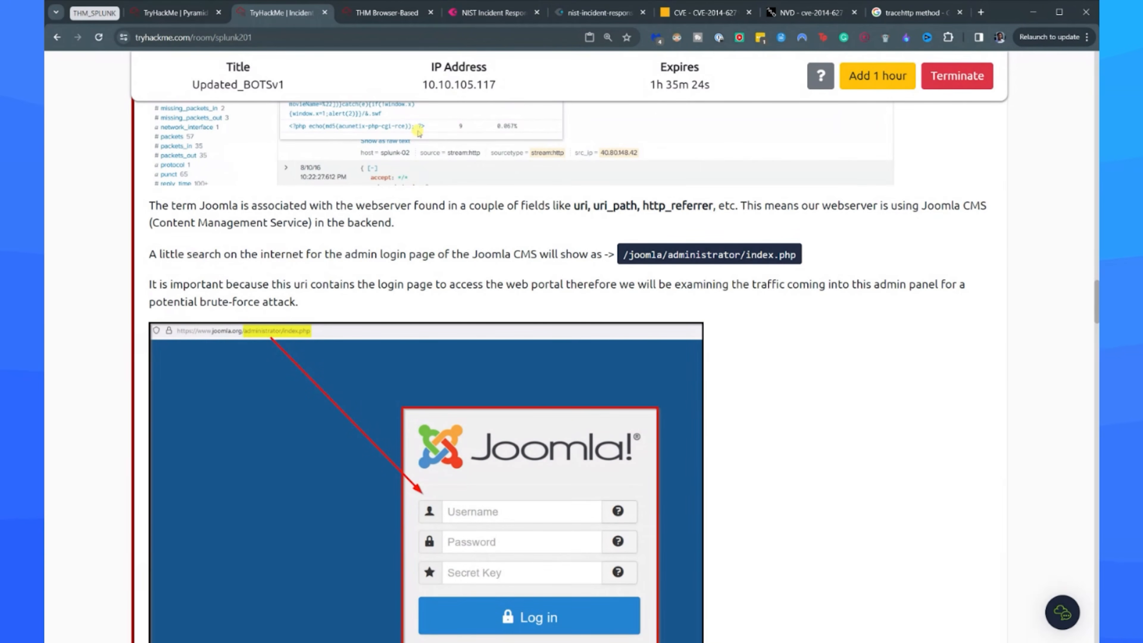
click(387, 13)
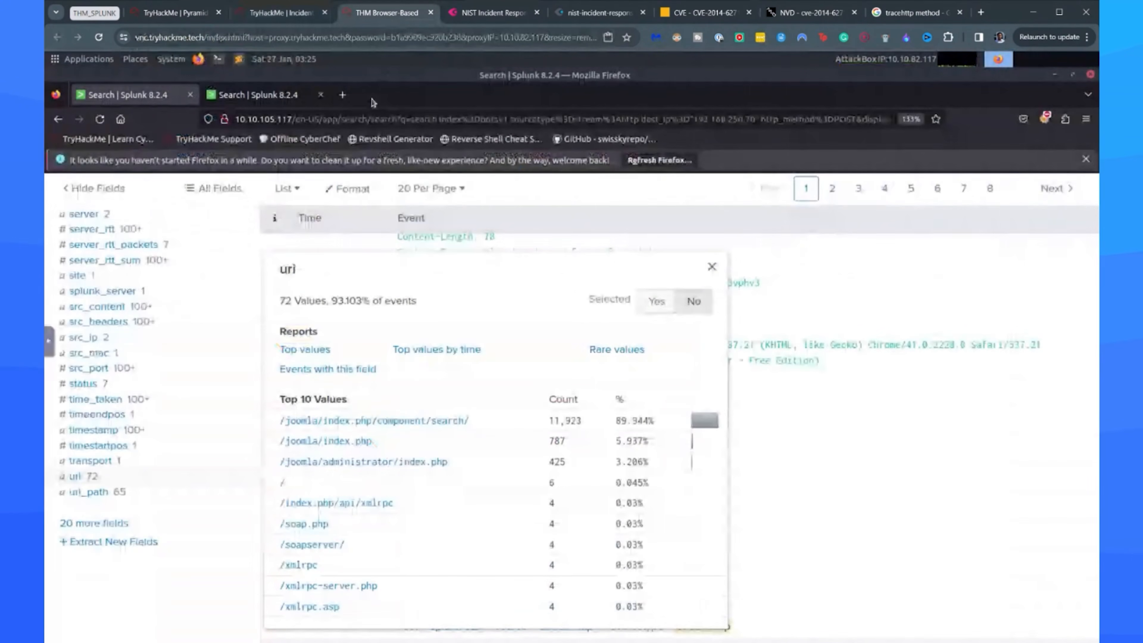
drag(373, 445, 279, 448)
click(275, 12)
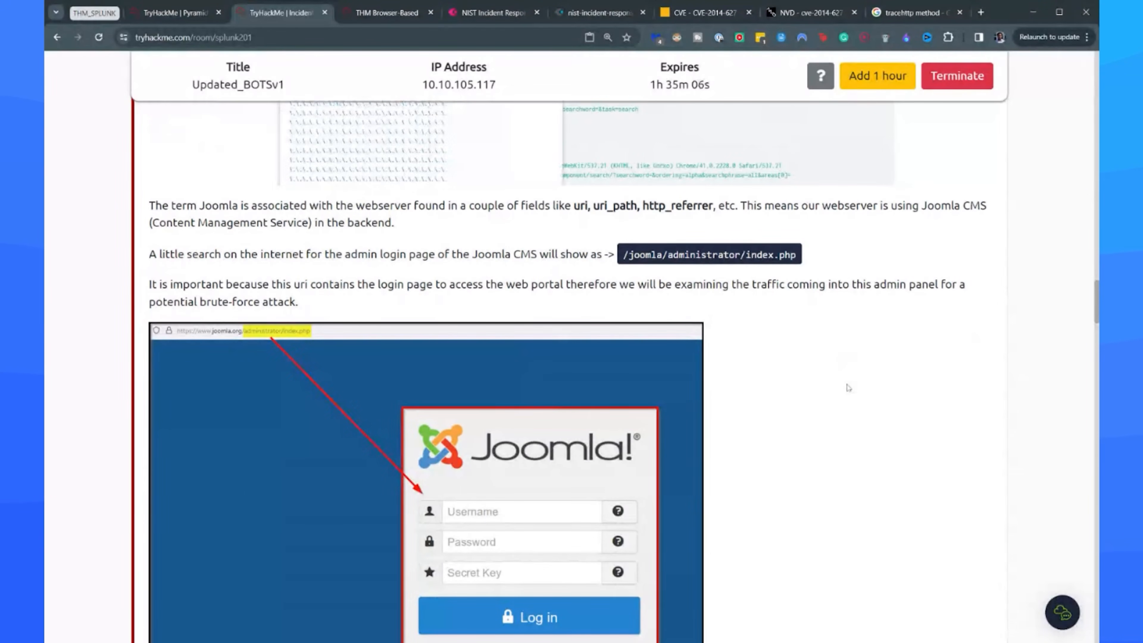
scroll(844, 380, down, 3)
Recheck the top Joomla paths in Splunk's uri summary and read the room's search query for login portal requests.
key(ctrl+Tab)
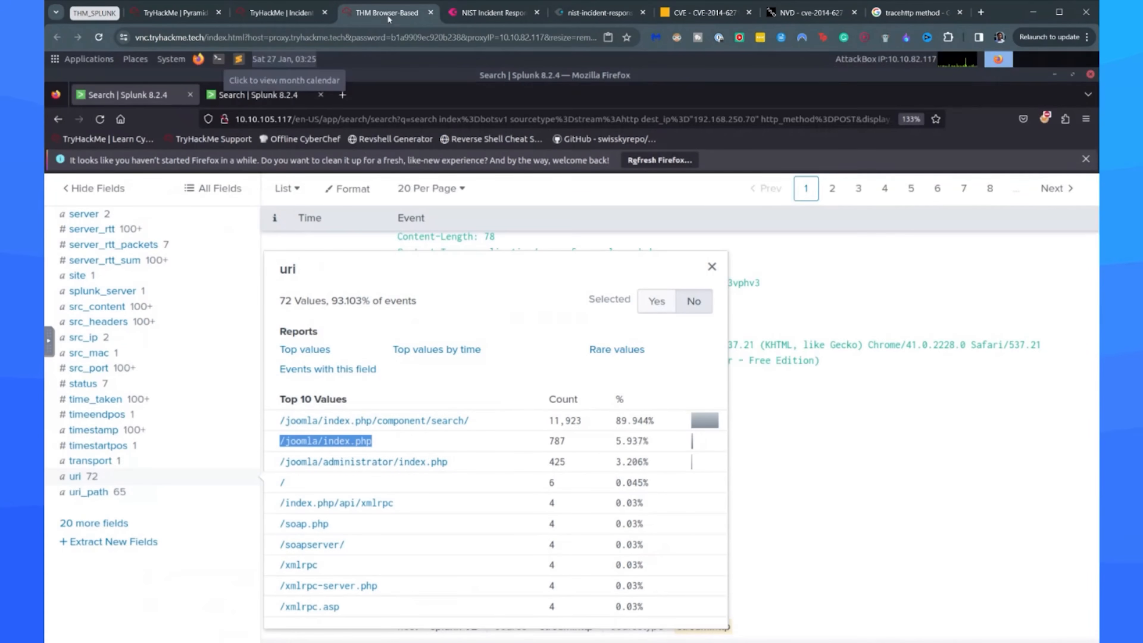
drag(478, 466, 357, 443)
click(473, 465)
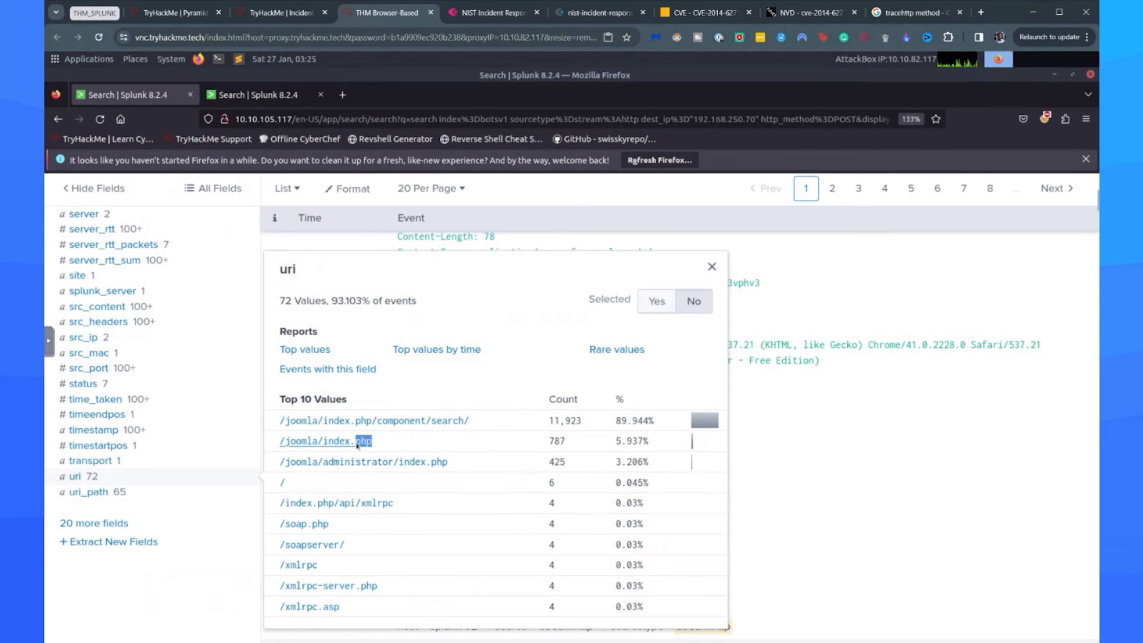
click(444, 478)
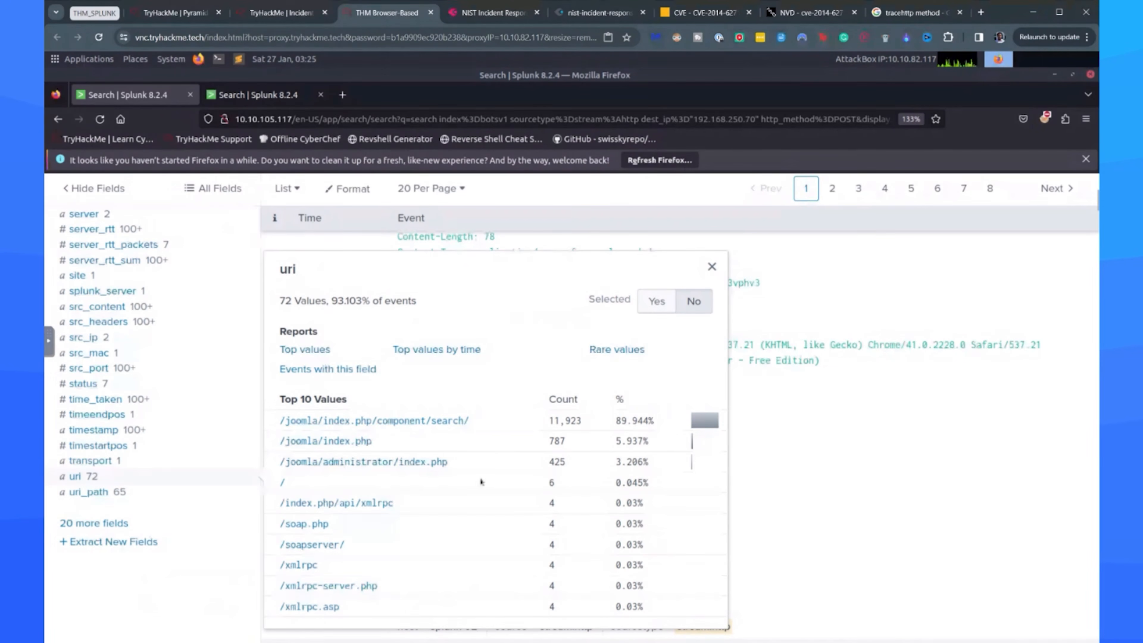
drag(469, 421, 444, 426)
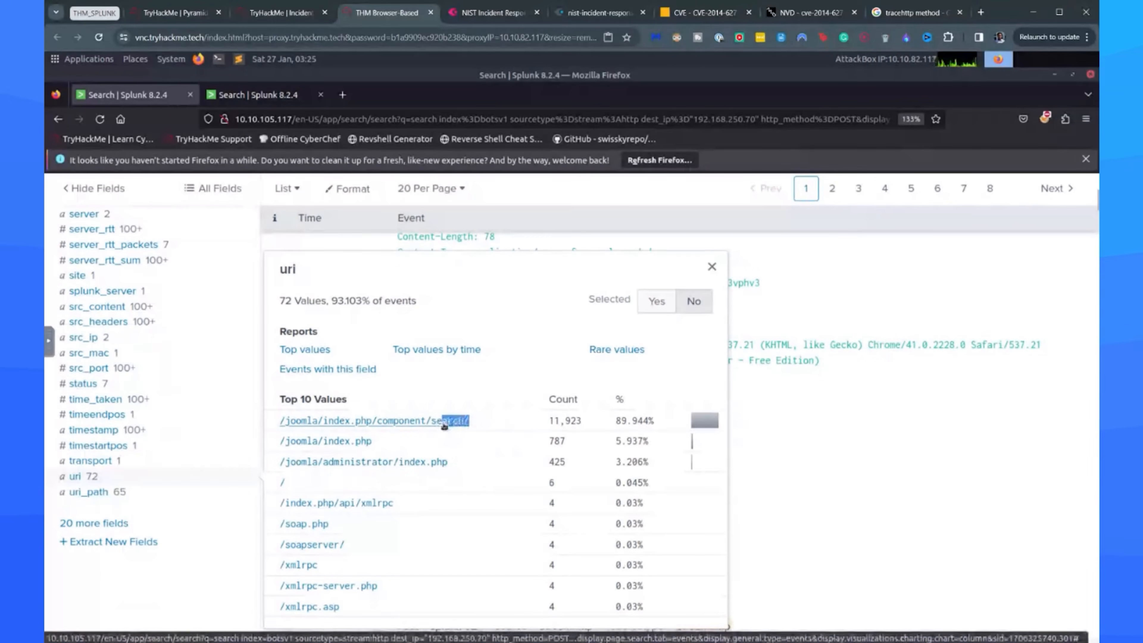
click(290, 19)
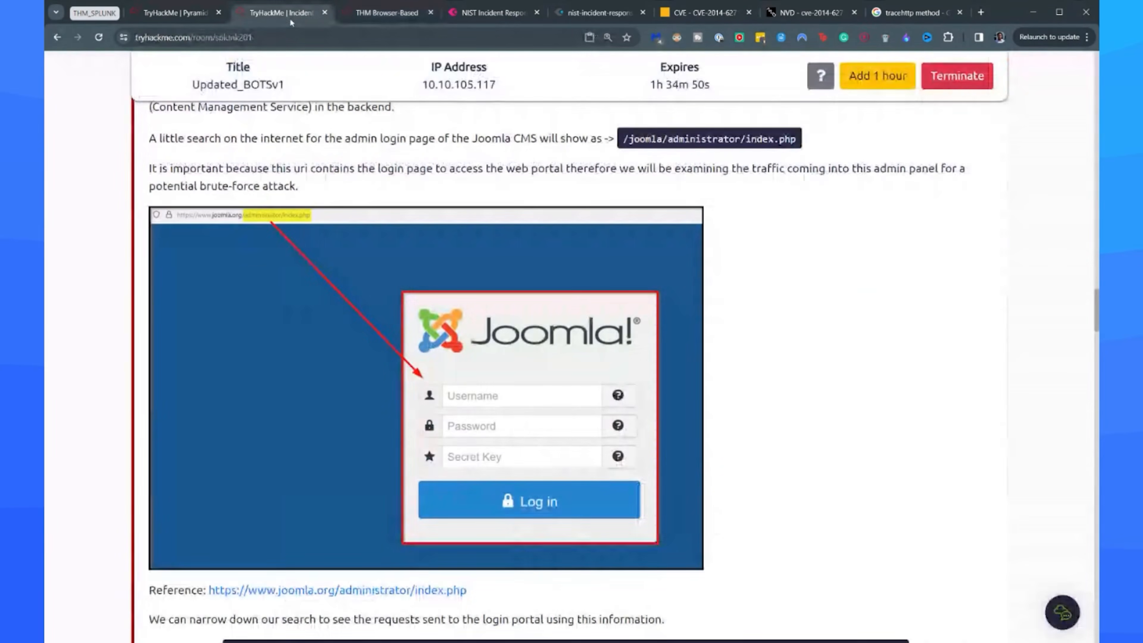
scroll(571, 360, down, 5)
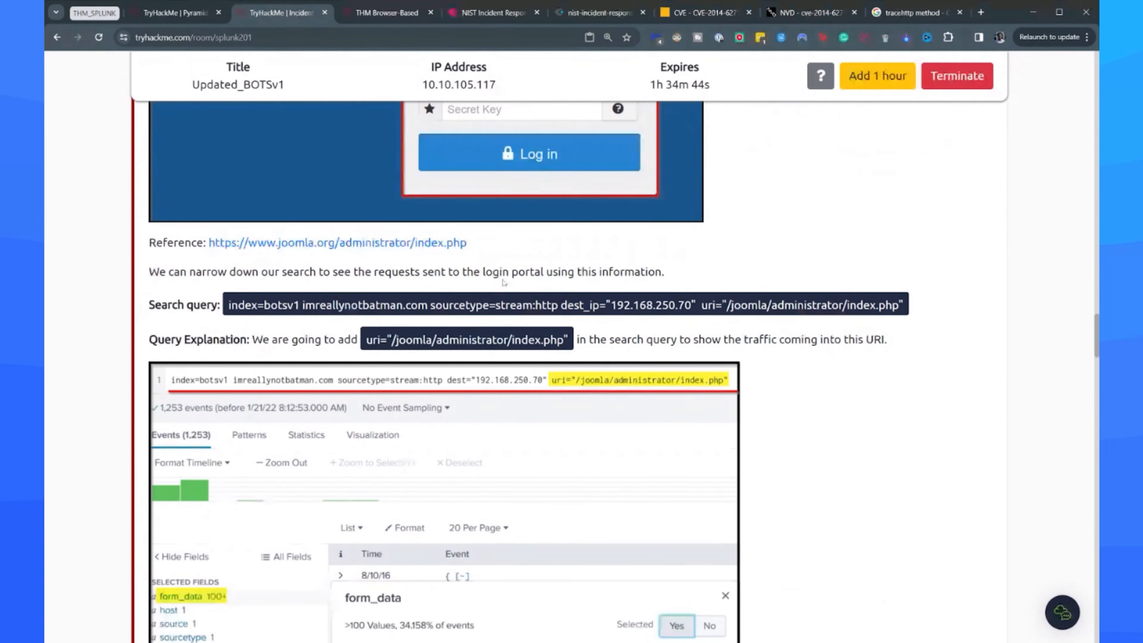
Filter the Splunk search to uri="/joomla/administrator/index.php" and rerun it without the http_method=POST condition.
click(381, 10)
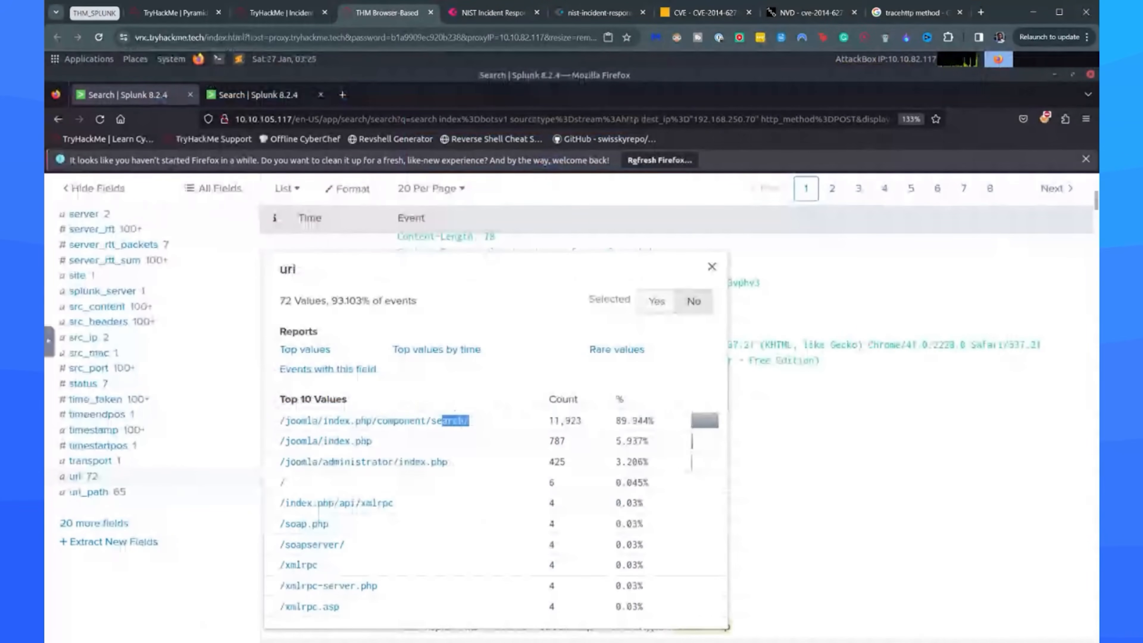
click(365, 461)
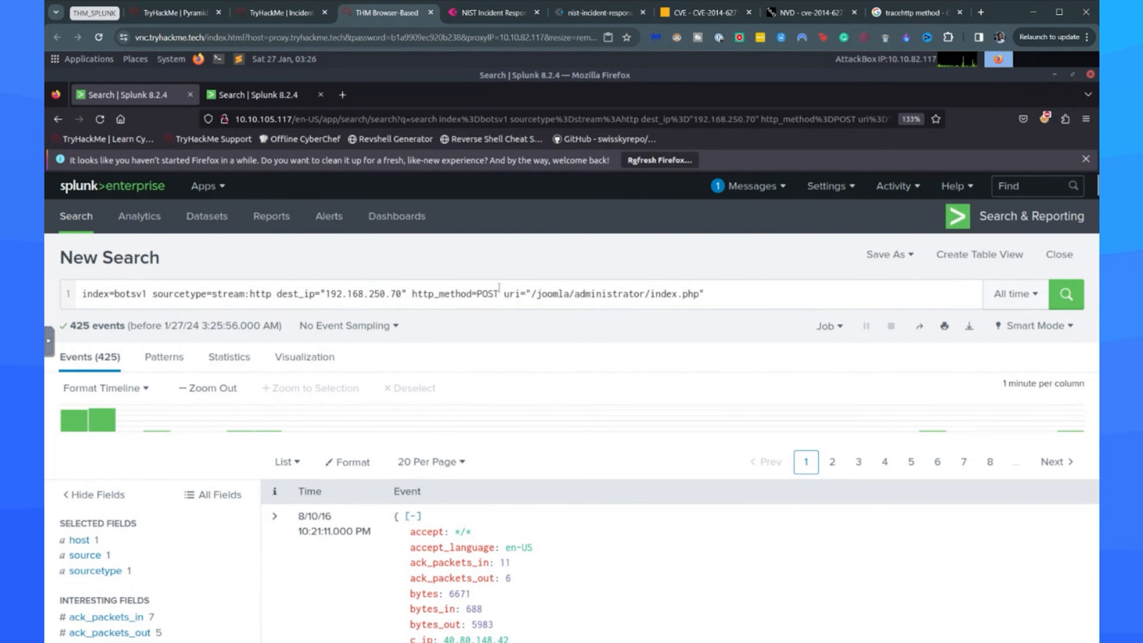
drag(498, 291, 407, 293)
key(BackSpace)
key(Return)
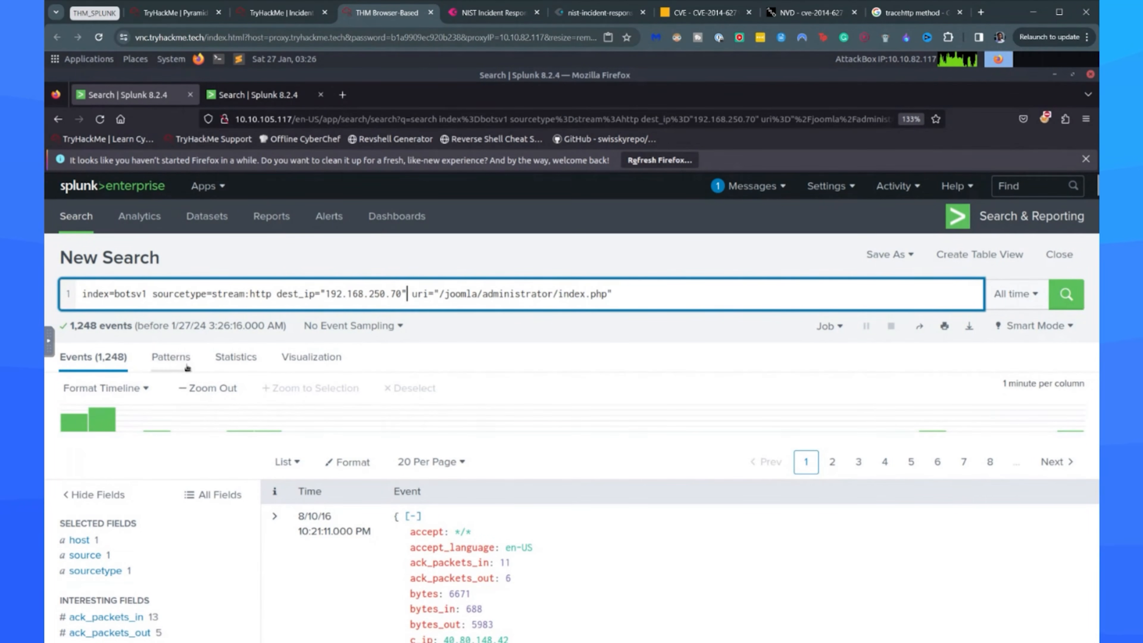
Open the form_data field summary for the admin login page traffic and examine its top values.
scroll(248, 415, down, 10)
scroll(117, 387, down, 5)
scroll(122, 402, down, 2)
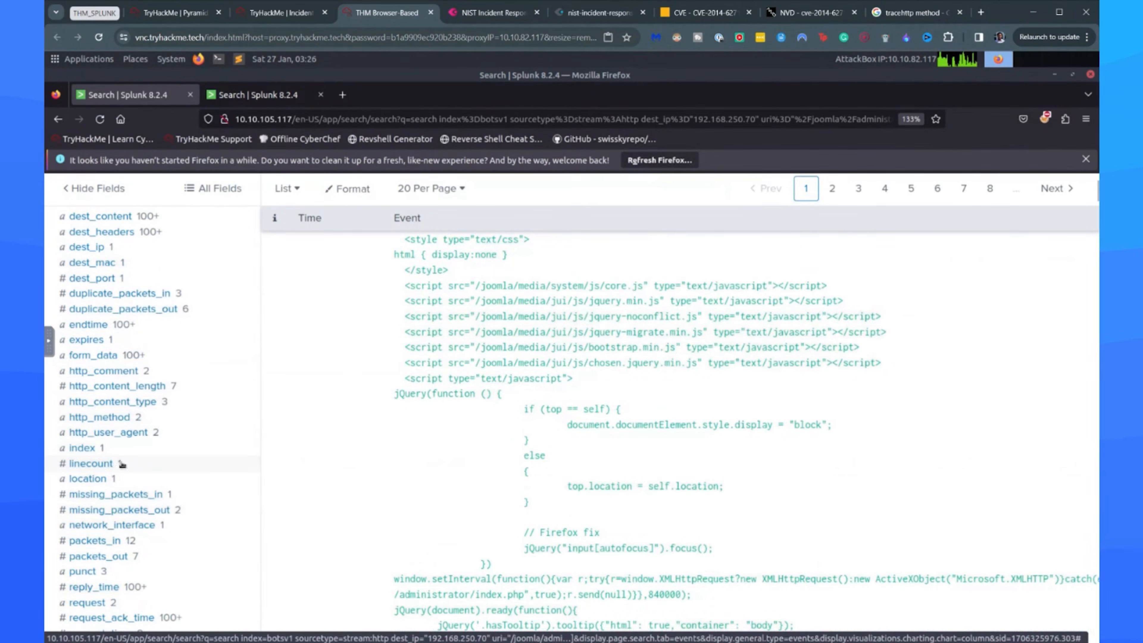
click(96, 357)
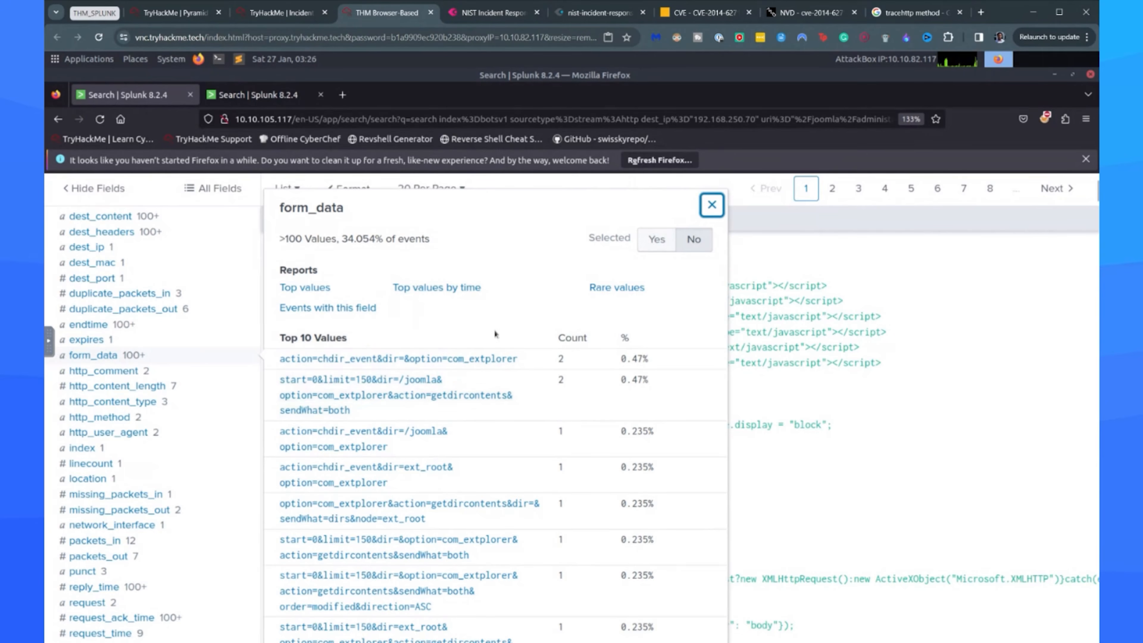
scroll(489, 348, down, 4)
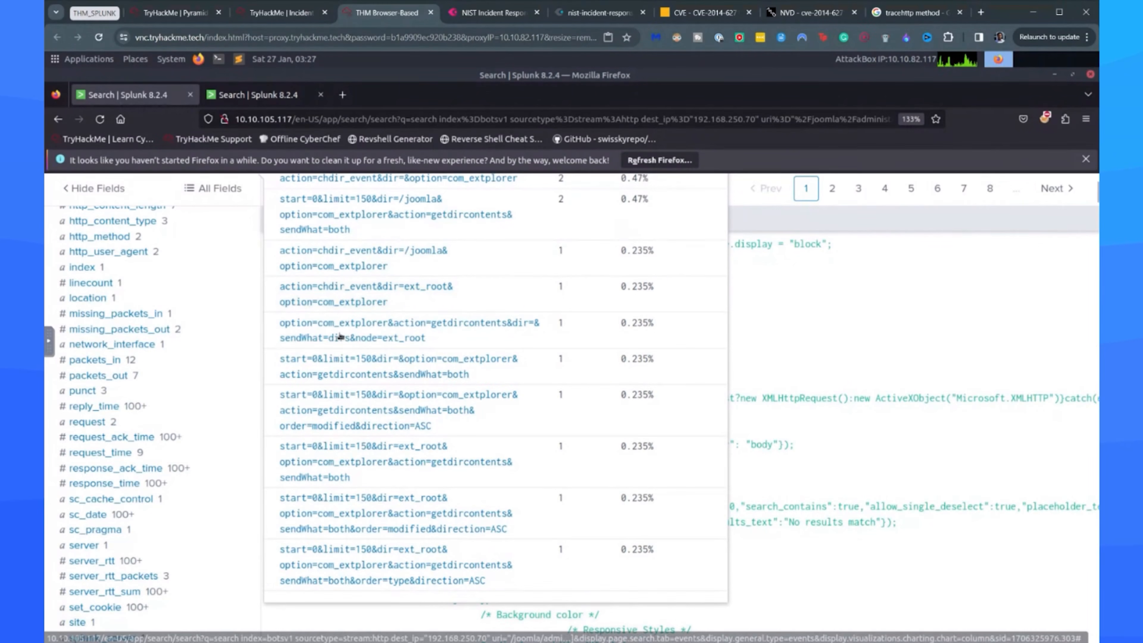
scroll(352, 338, up, 2)
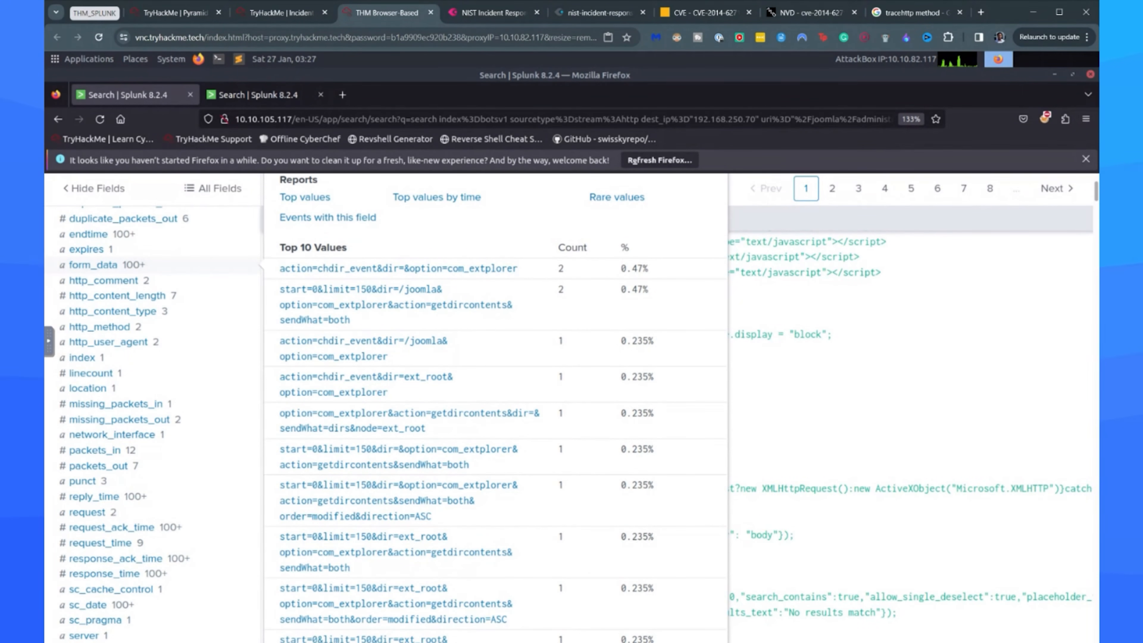
Append a table command with _time, uri, src_ip, dest_ip and form_data on a new line of the search and run it.
scroll(403, 380, up, 10)
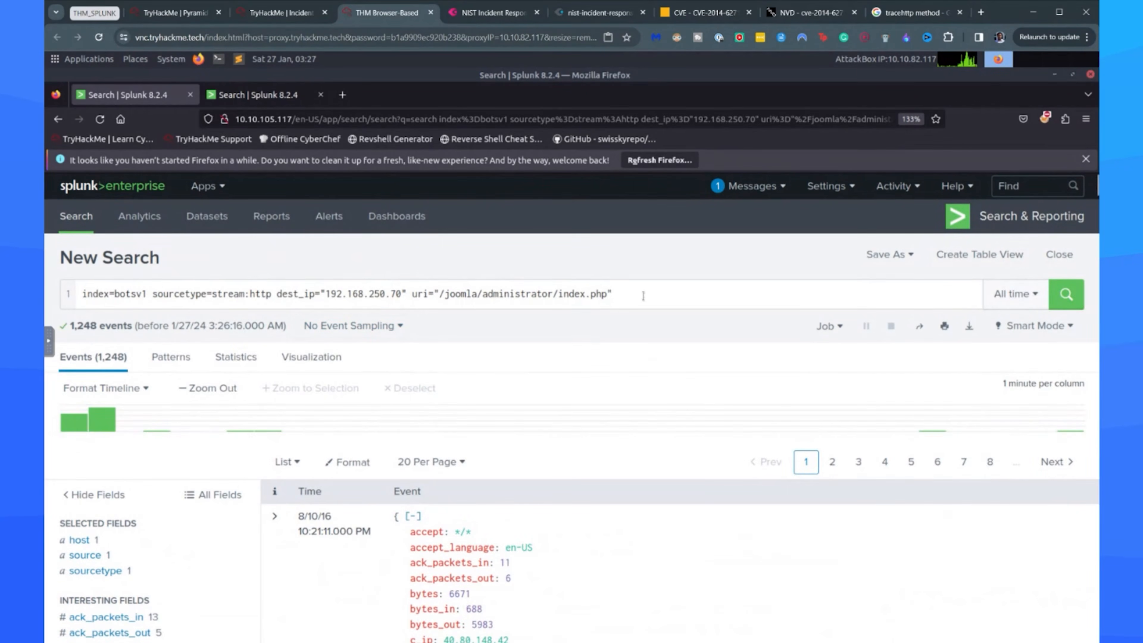
click(643, 296)
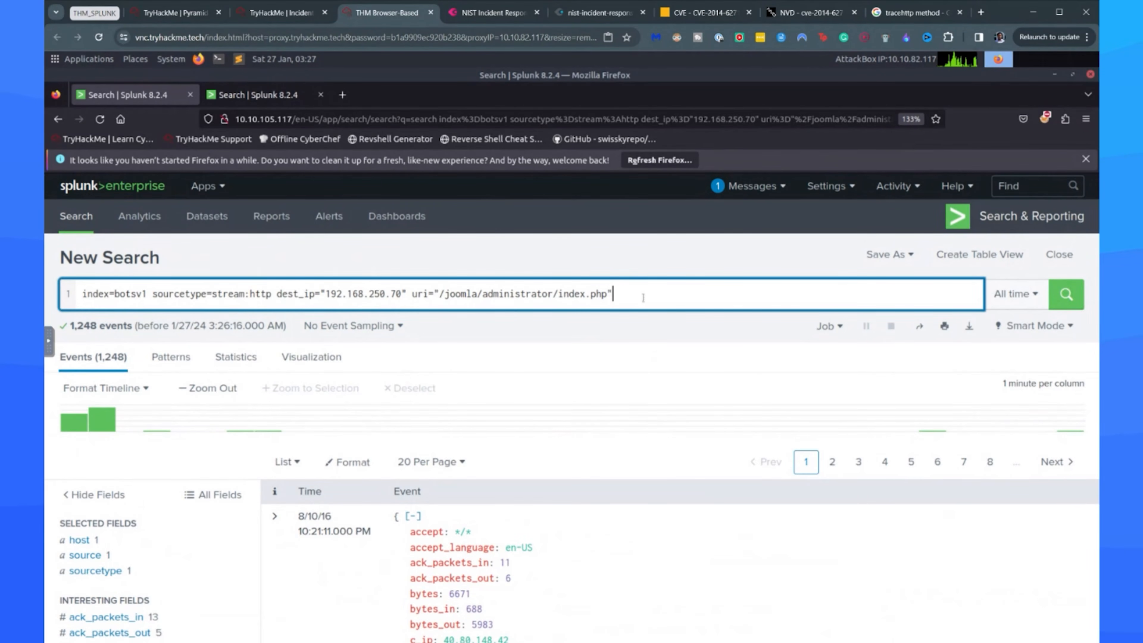
key(shift+Return)
key(shift+Return)
text(|)
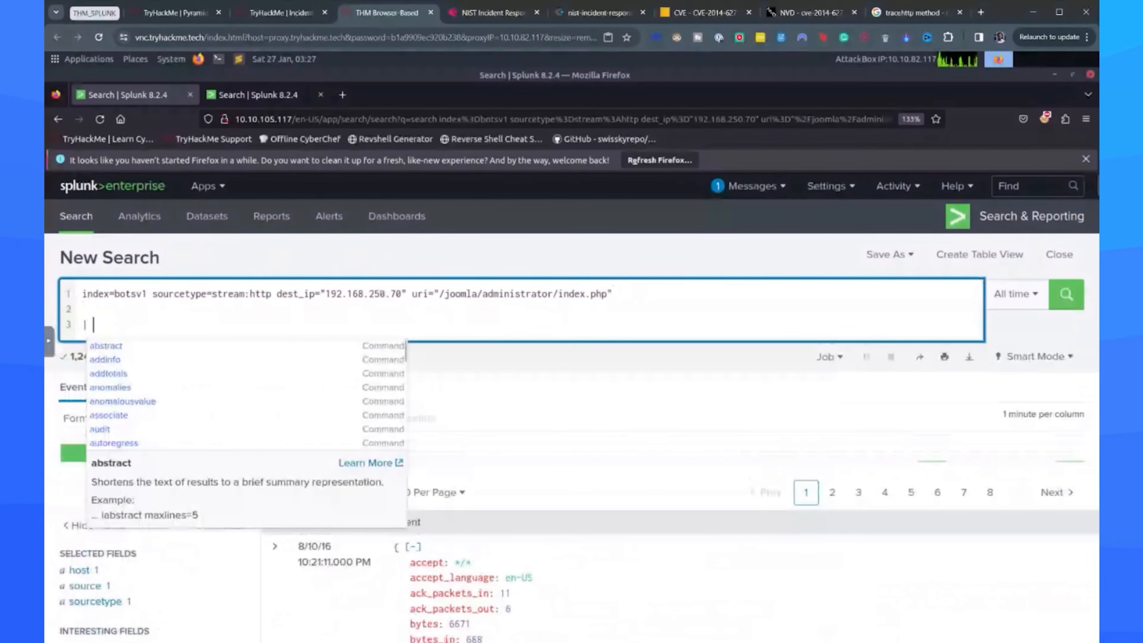
key(BackSpace)
key(BackSpace)
key(BackSpace)
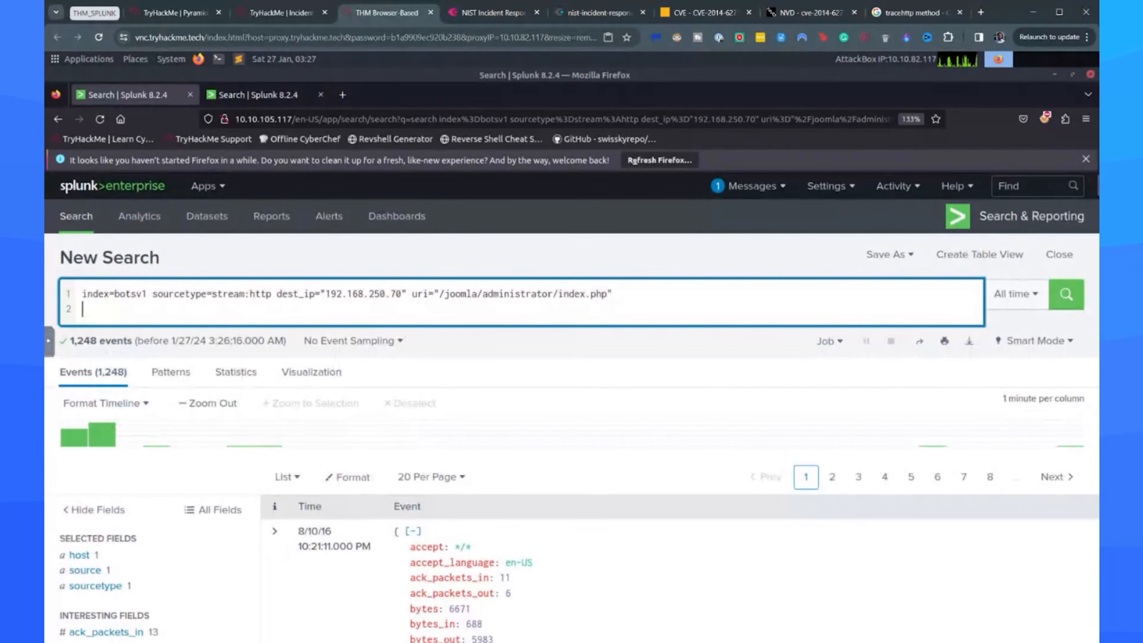
text(| table)
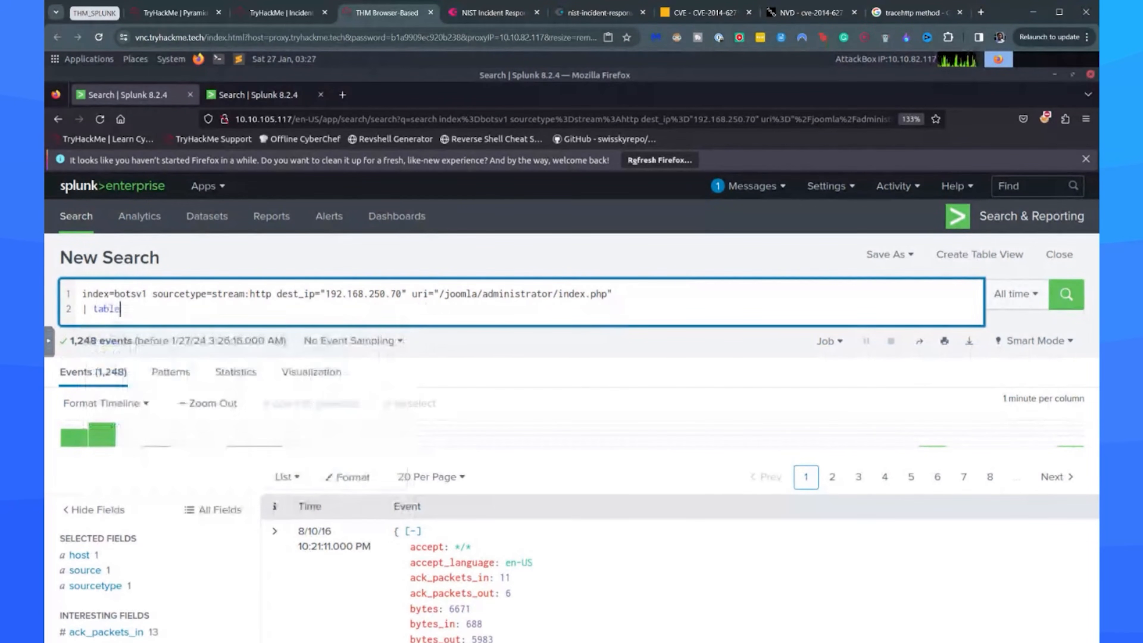
text( _)
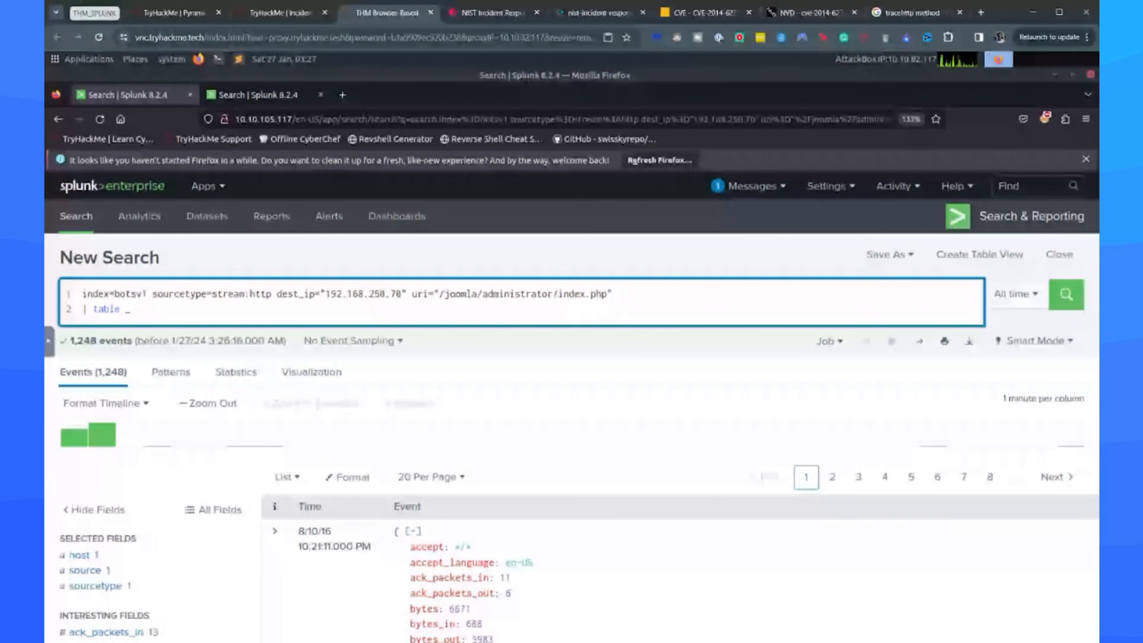
text(time uri s)
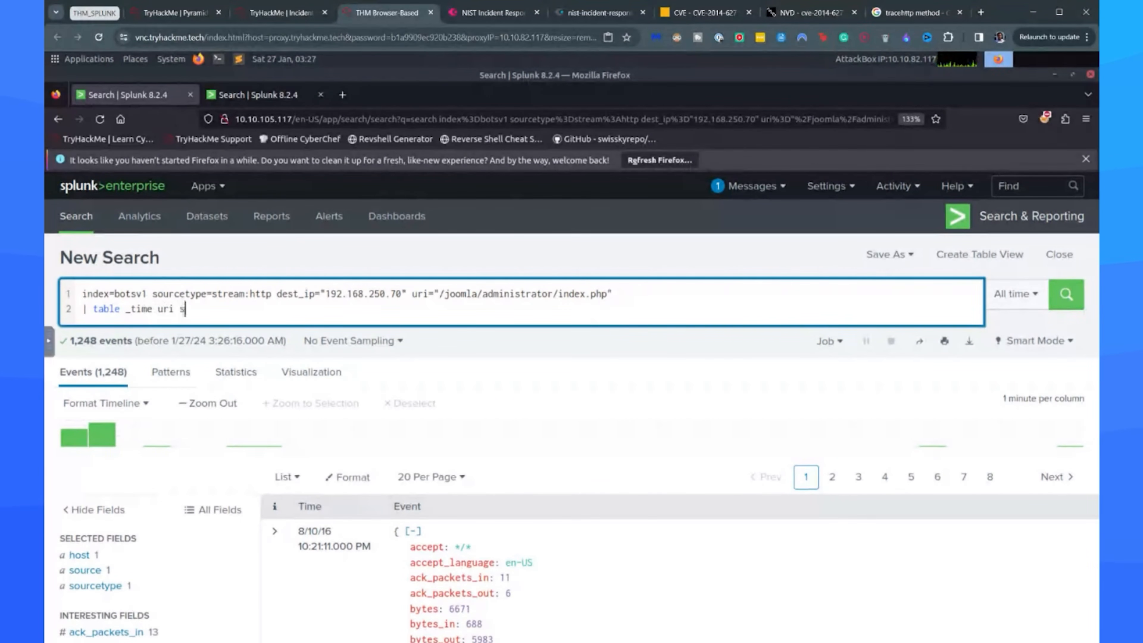
text(rc_ip dest_ip form_da)
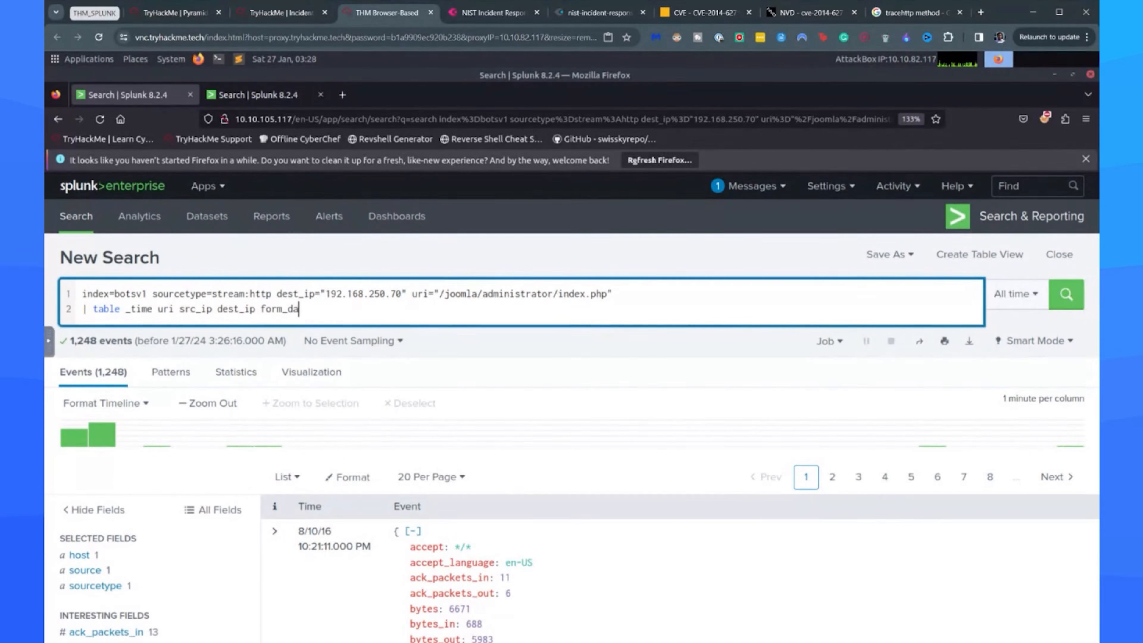
text(ta)
key(Return)
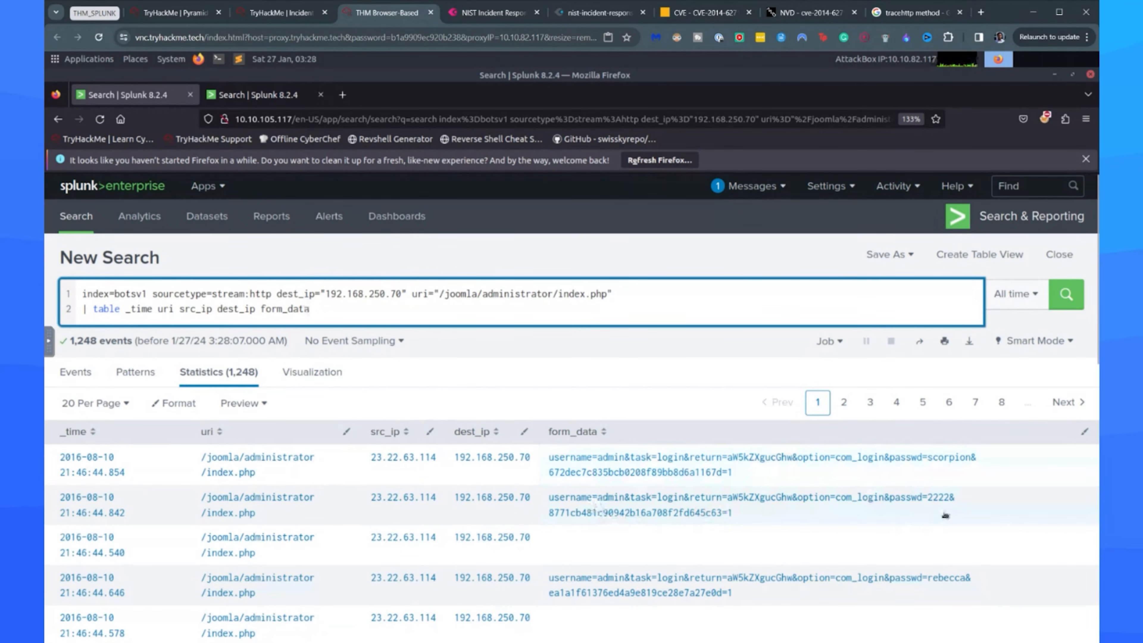
Review the source IPs and the form_data login attempts throughout the first page of table results.
scroll(771, 537, down, 5)
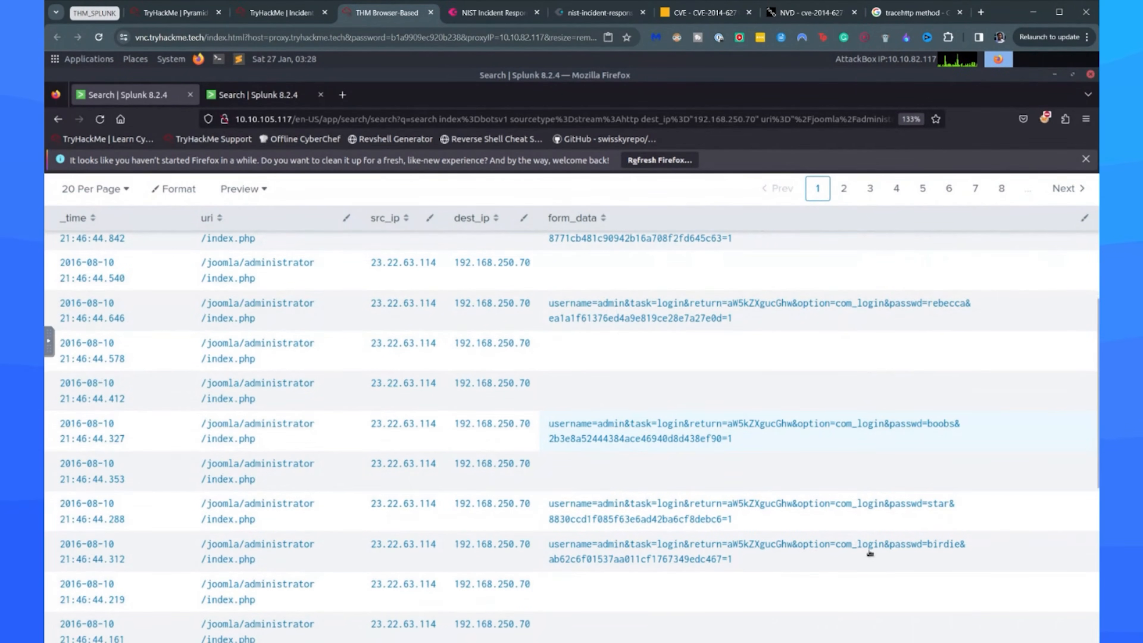
scroll(867, 518, down, 5)
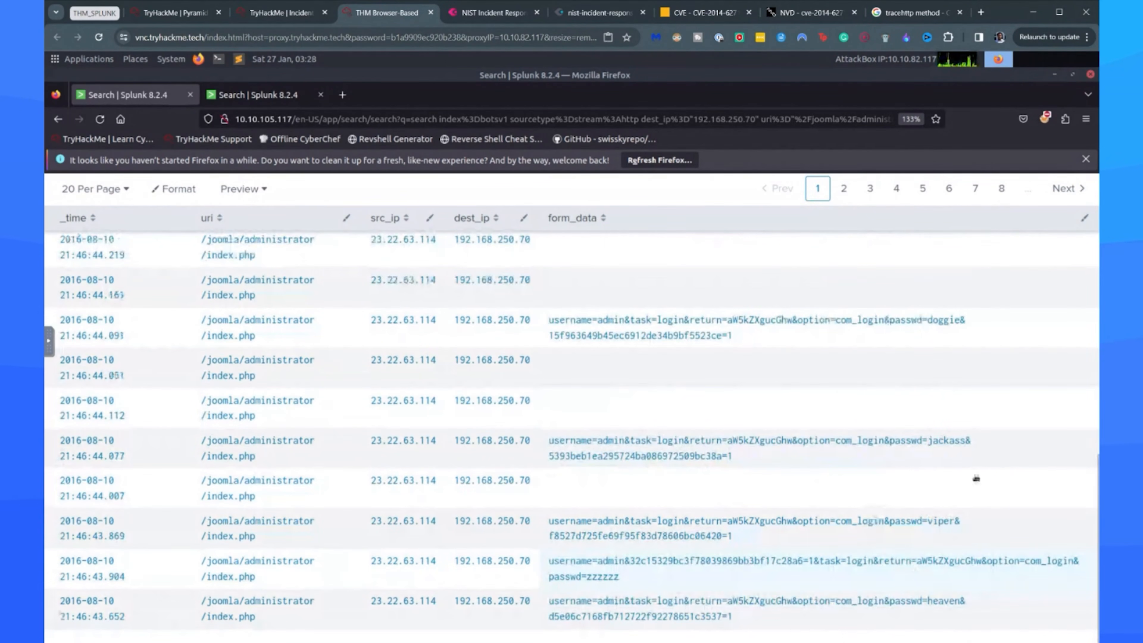
scroll(362, 469, up, 10)
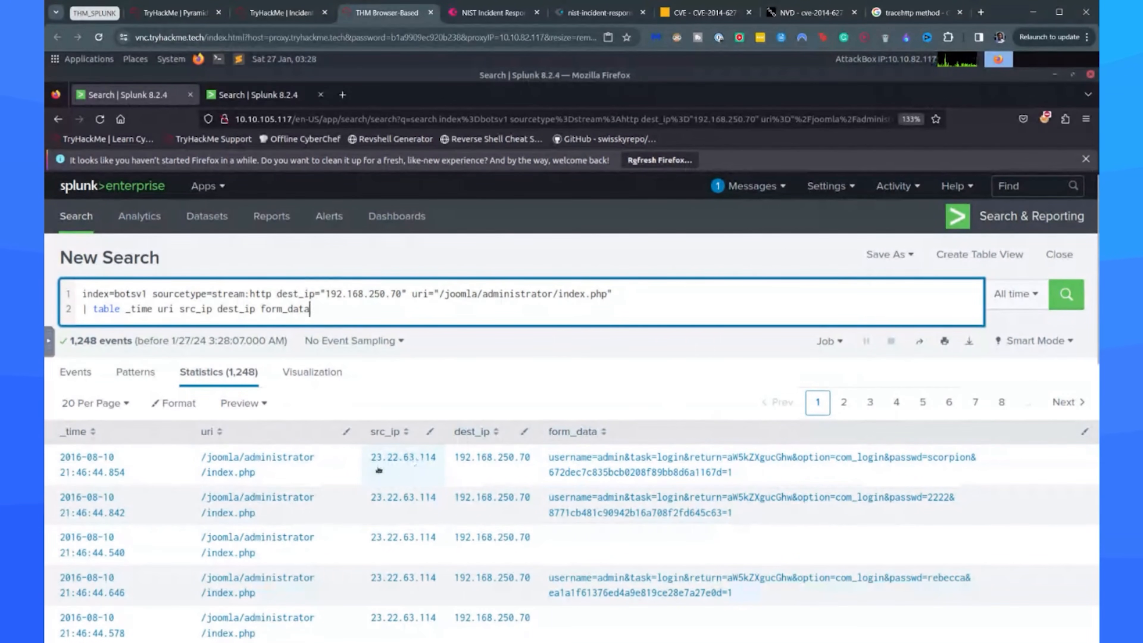
scroll(380, 477, down, 8)
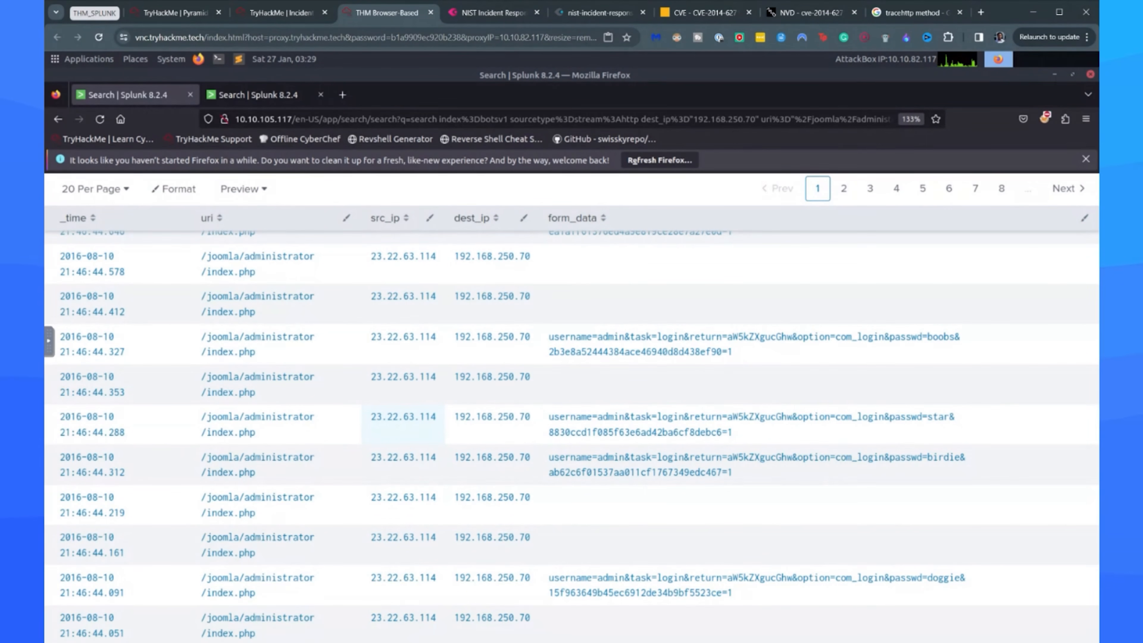
scroll(396, 504, down, 5)
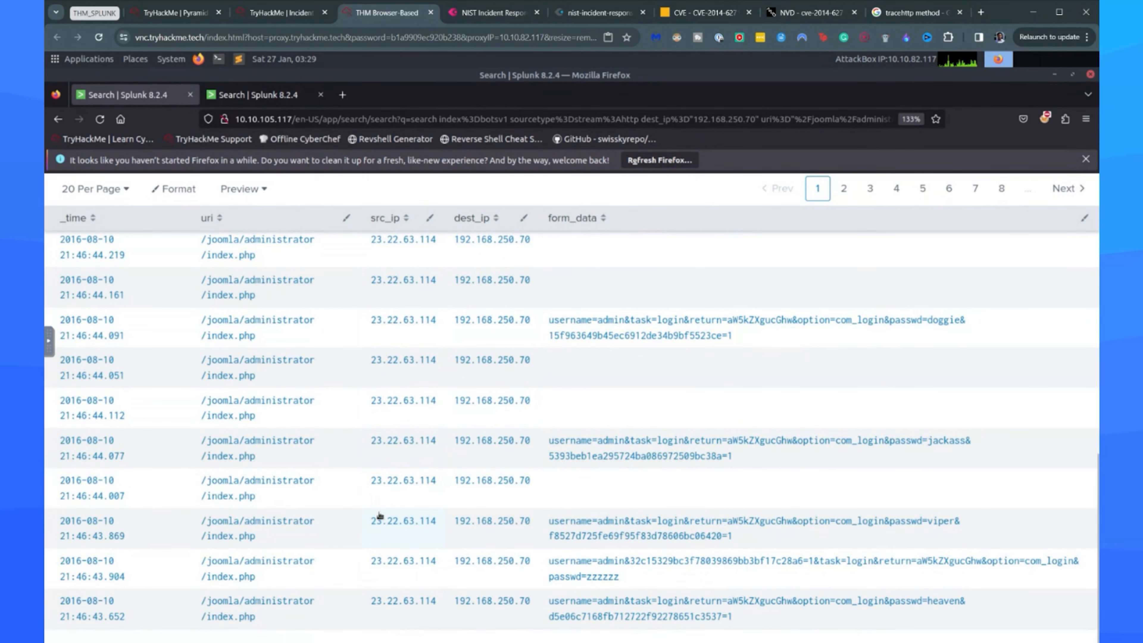
scroll(381, 516, up, 6)
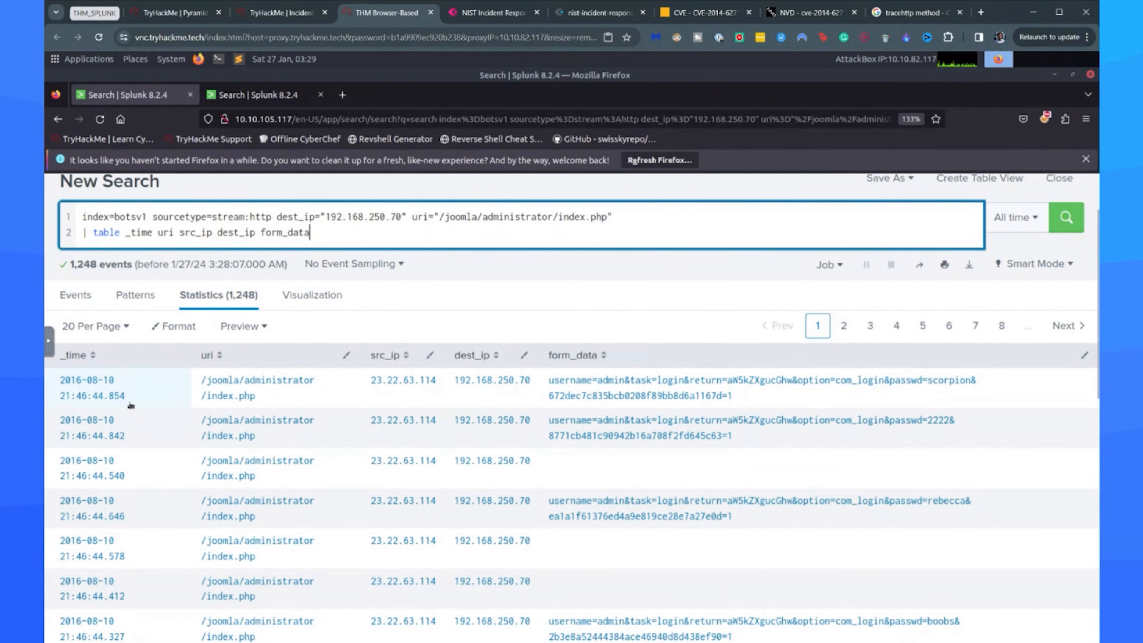
Sort the results by _time in ascending order and examine the spacing between the earliest requests.
click(110, 362)
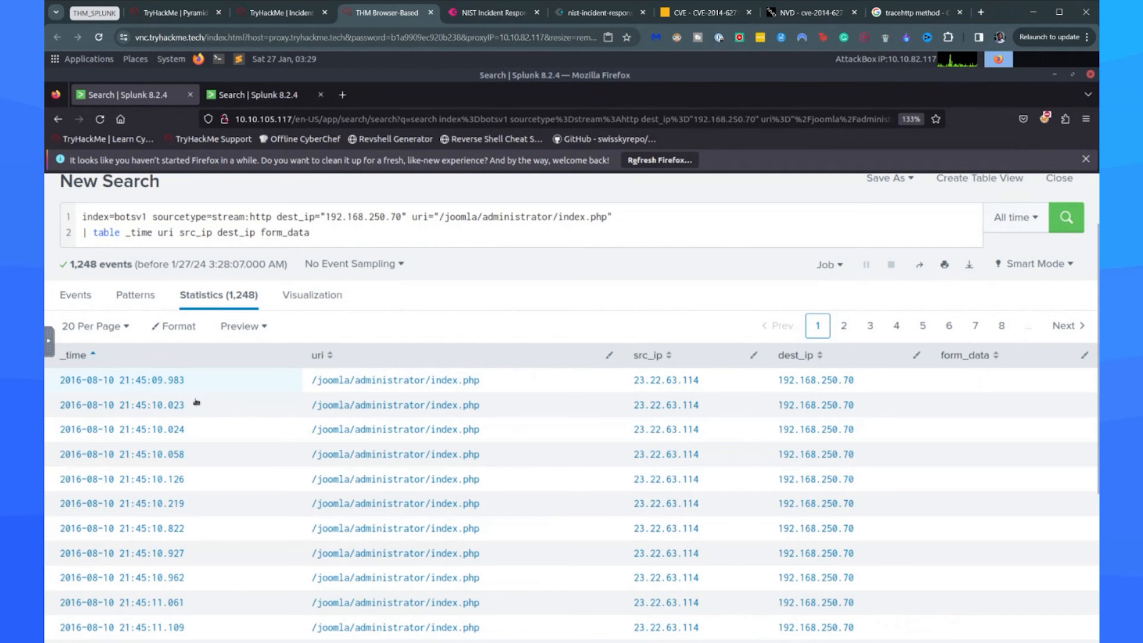
scroll(159, 402, down, 2)
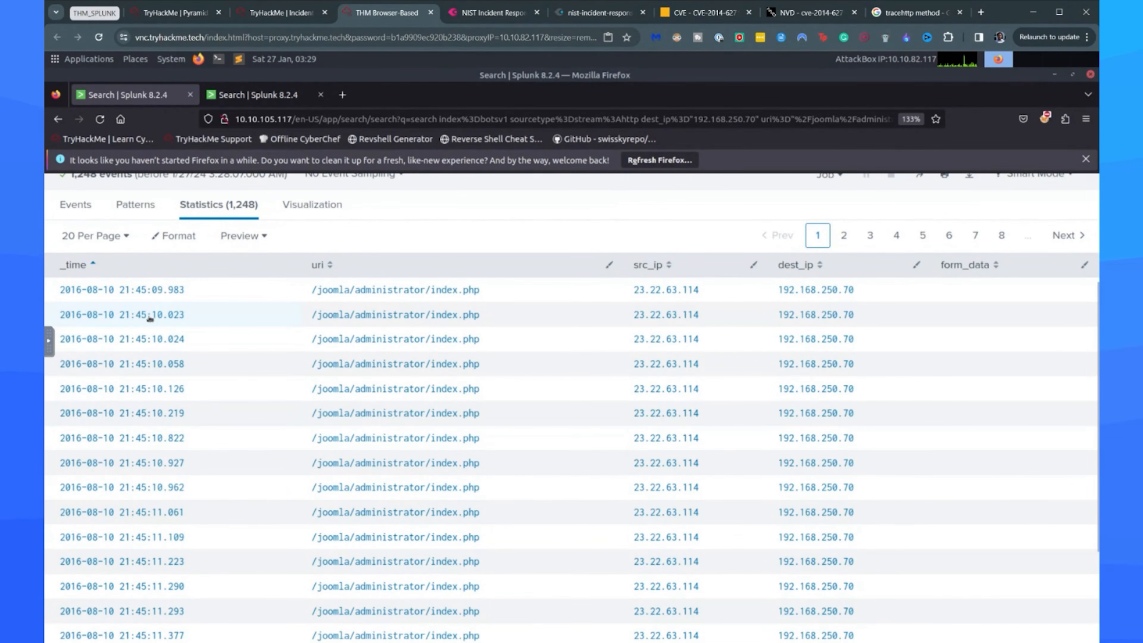
scroll(145, 318, up, 2)
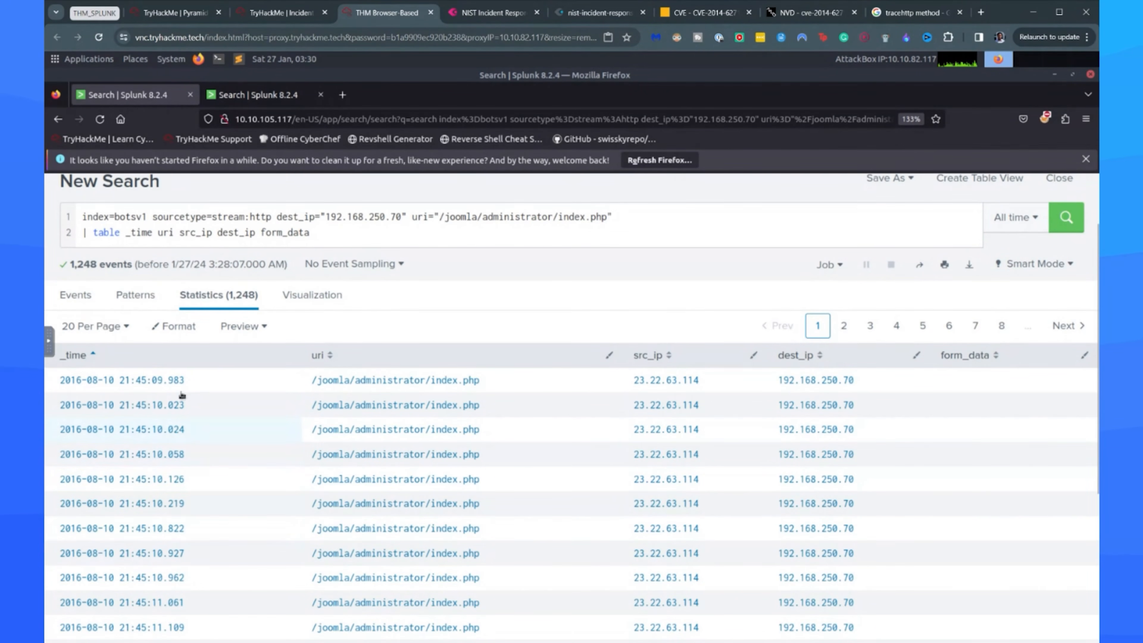
scroll(227, 509, down, 5)
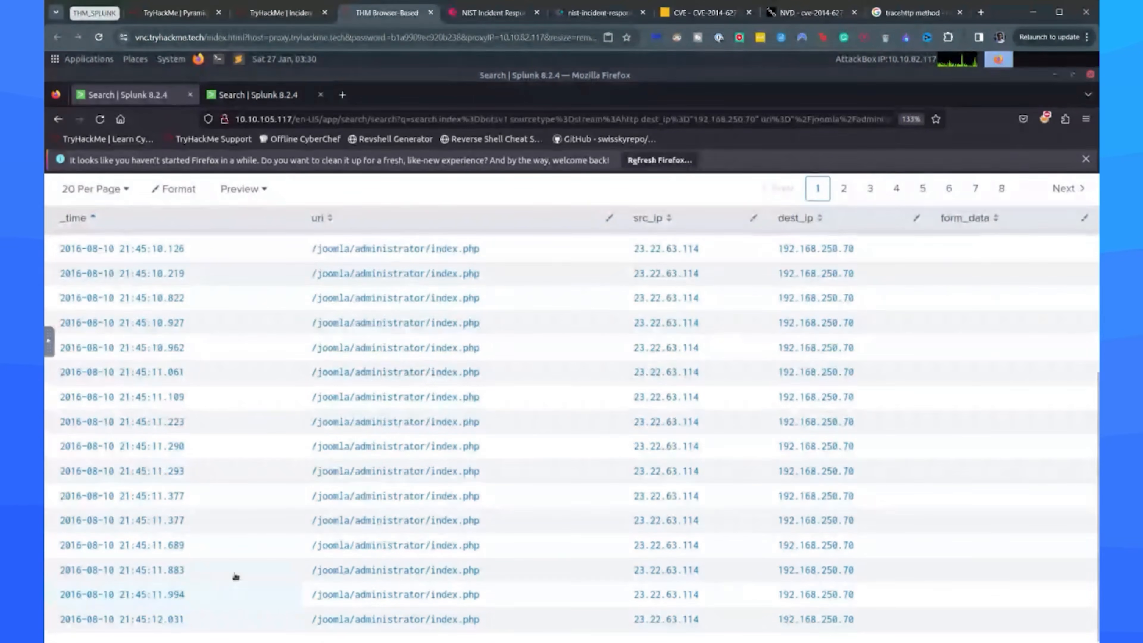
scroll(238, 579, up, 5)
Sort the results by latest _time to check the most recent requests, and reorder them by src_ip ascending.
click(80, 432)
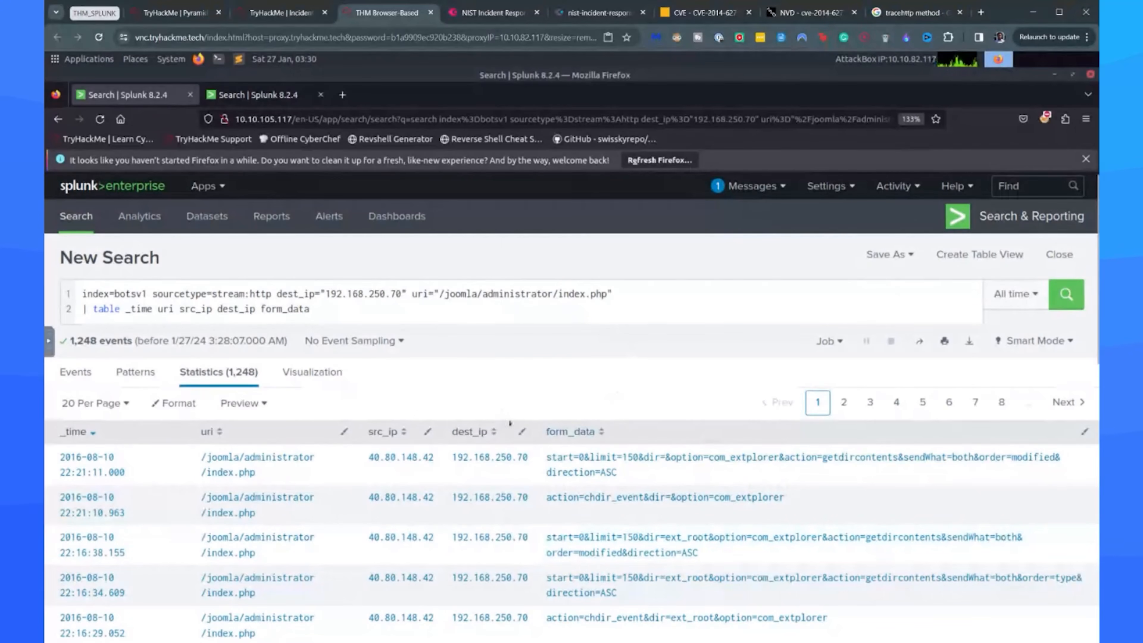
scroll(378, 343, down, 5)
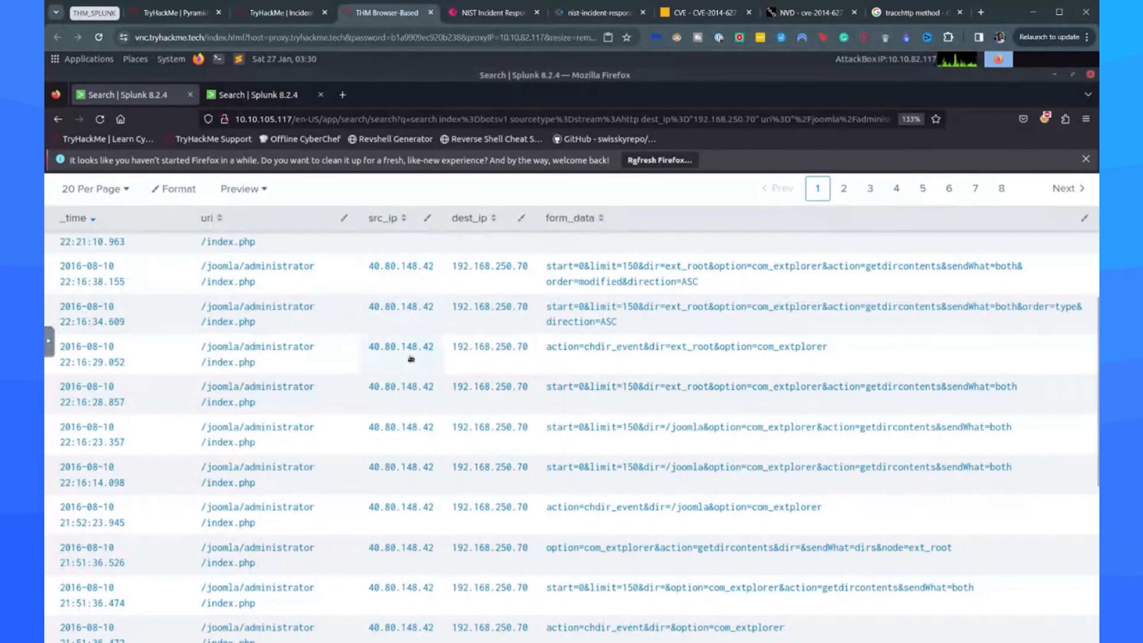
scroll(411, 358, up, 5)
click(77, 432)
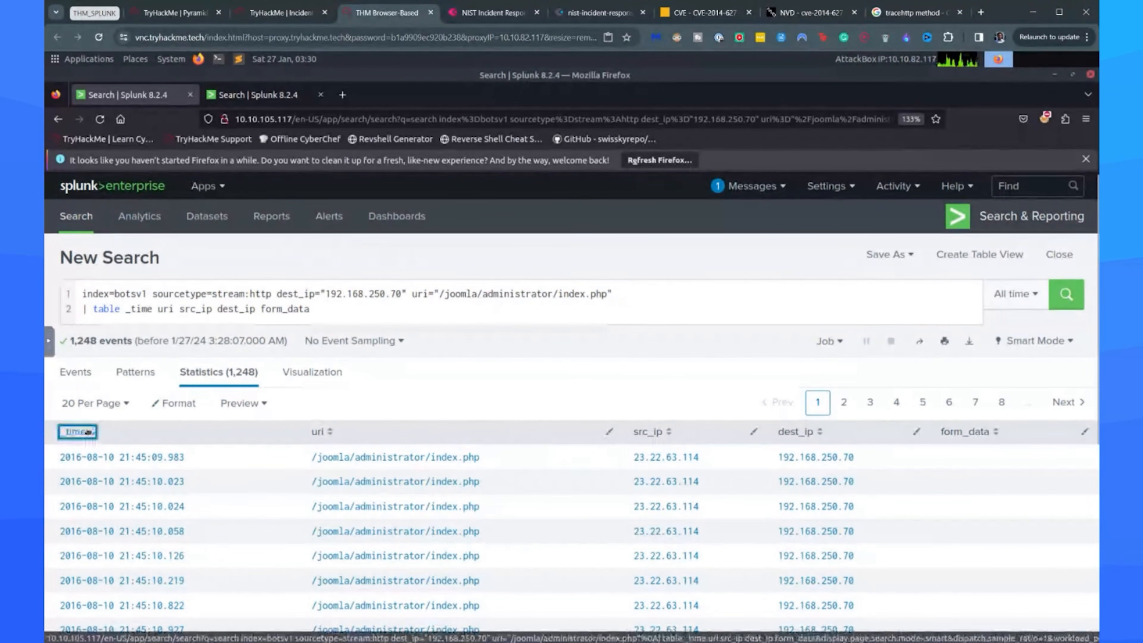
click(85, 431)
scroll(388, 338, down, 2)
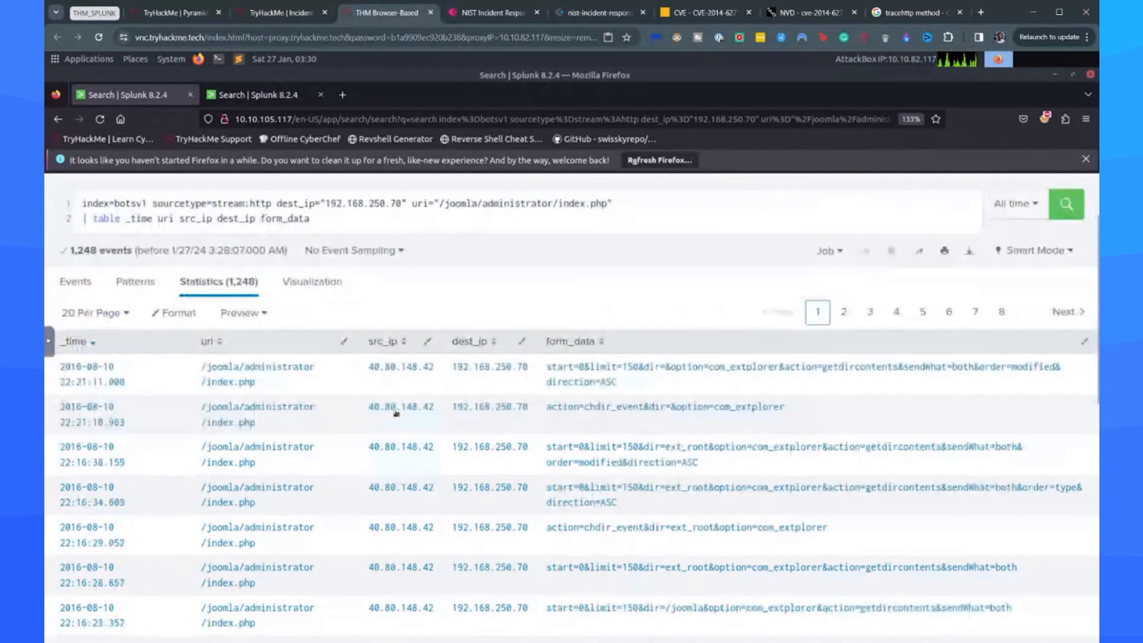
click(392, 342)
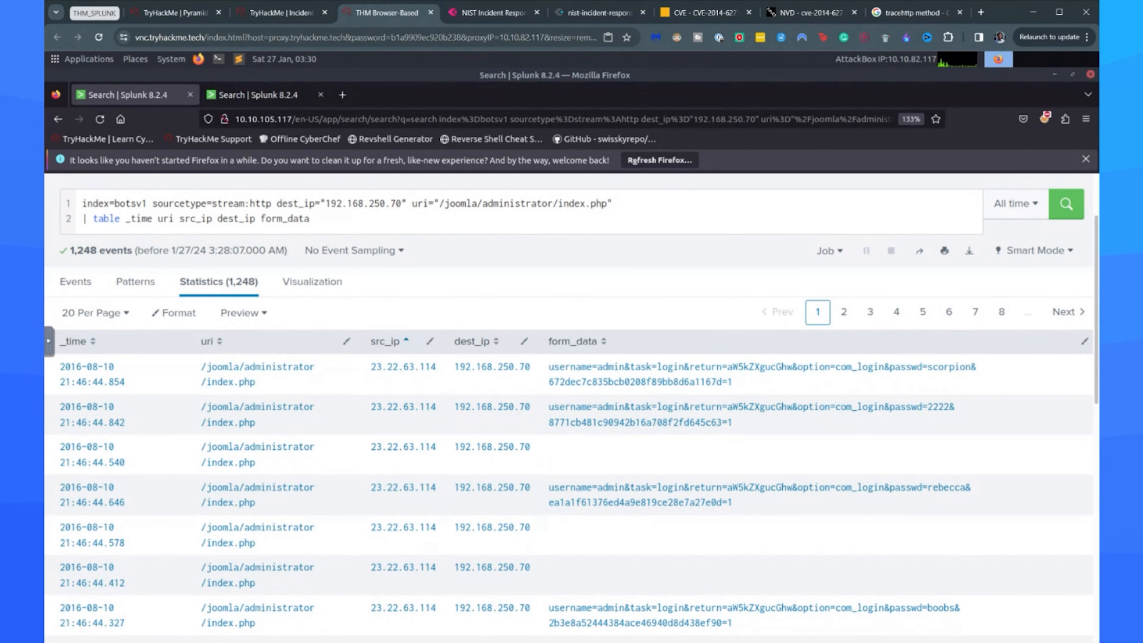
Read the TryHackMe room's brute-force explanation and its query for events with username and passwd values, and return to Splunk.
click(288, 13)
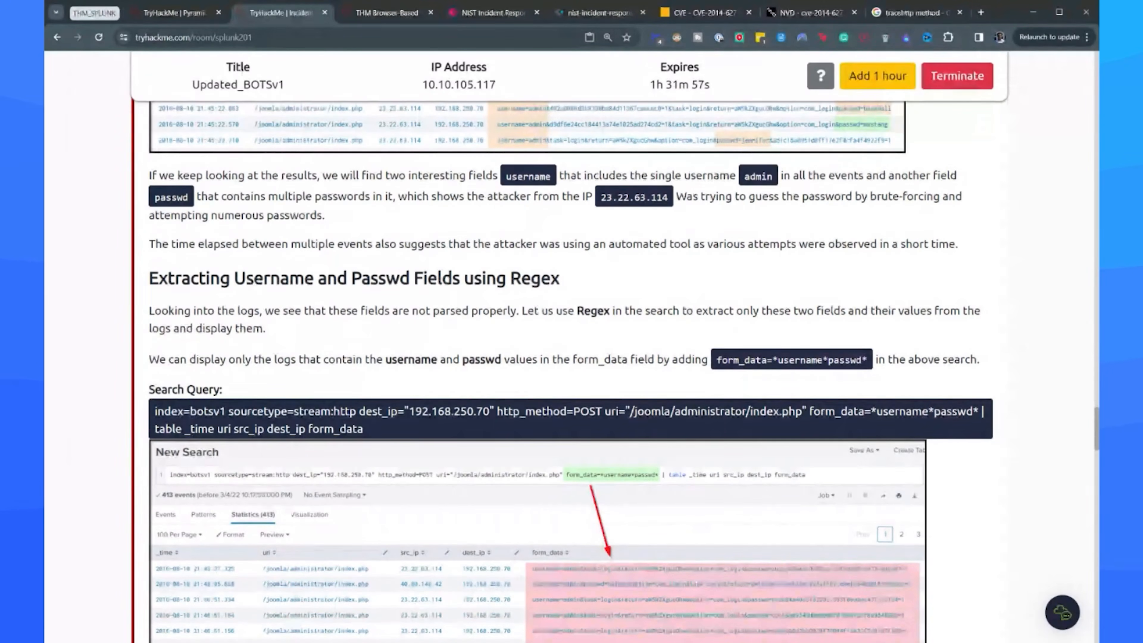
scroll(477, 312, down, 2)
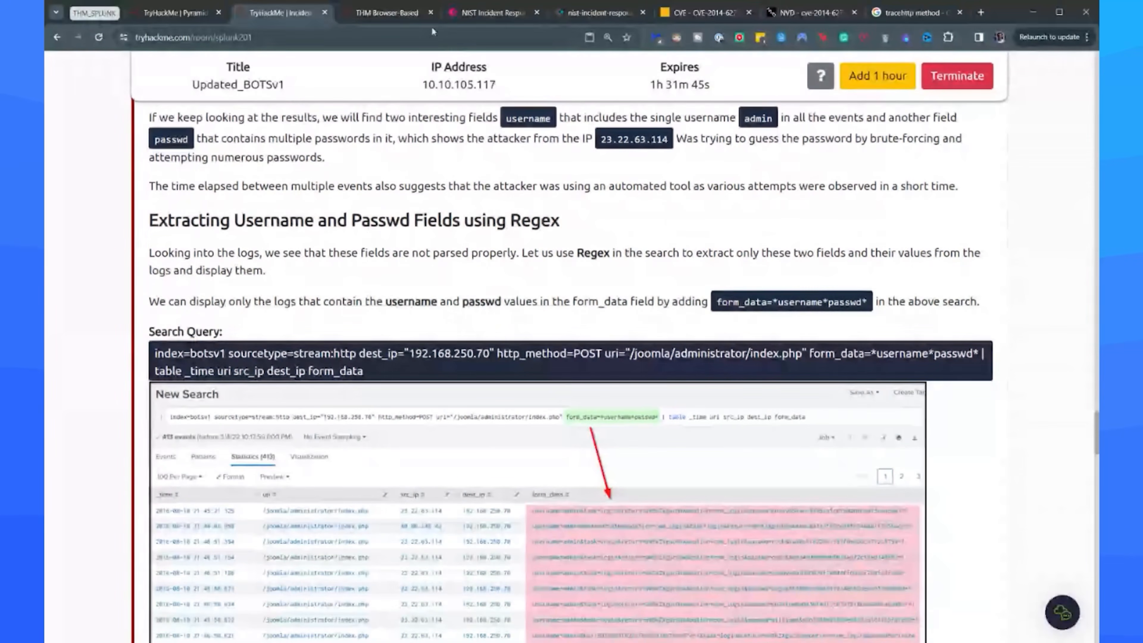
click(399, 15)
Add the filter form_data=*username*passwd* after the uri condition and rerun the search.
click(642, 199)
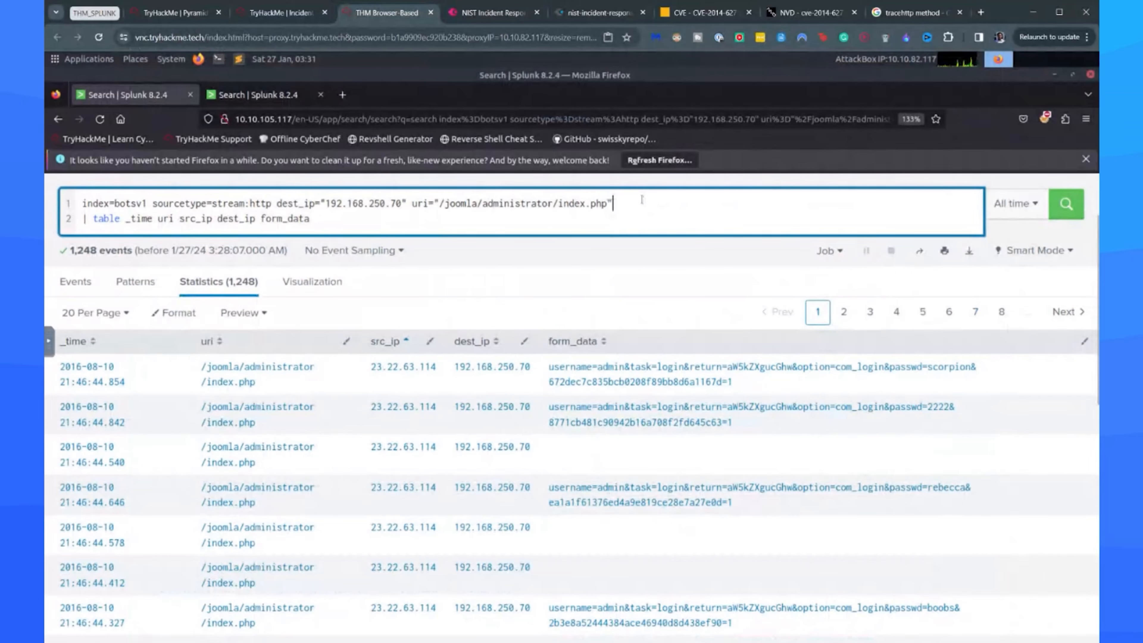
text(form_data=user)
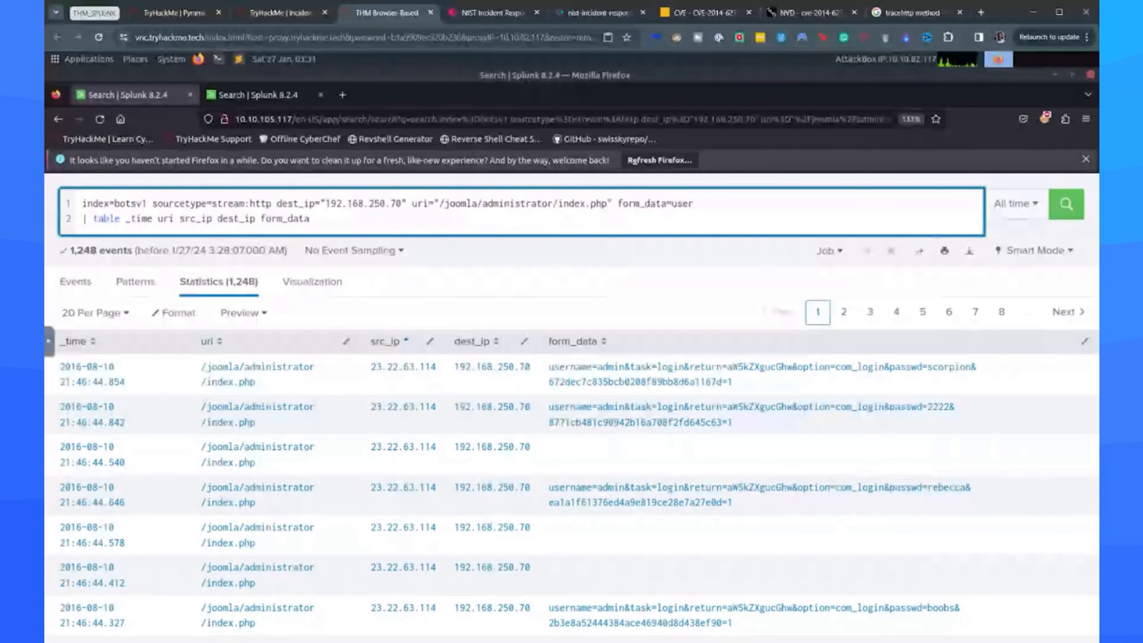
key(BackSpace)
key(BackSpace)
key(BackSpace)
text(*)
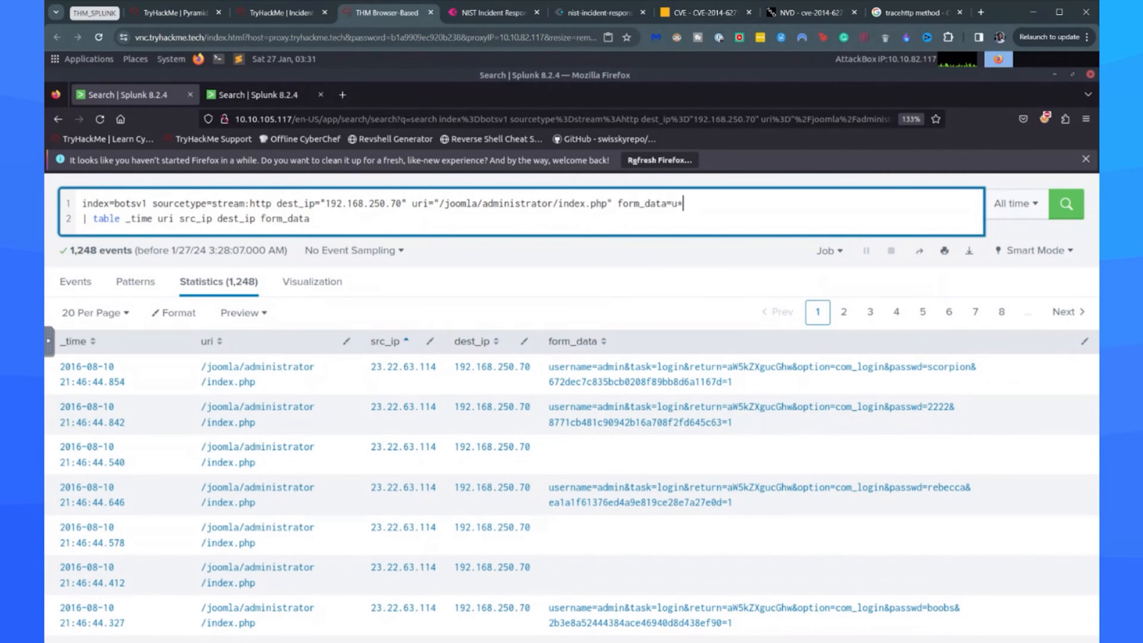
key(BackSpace)
key(BackSpace)
text(*username*passwd*)
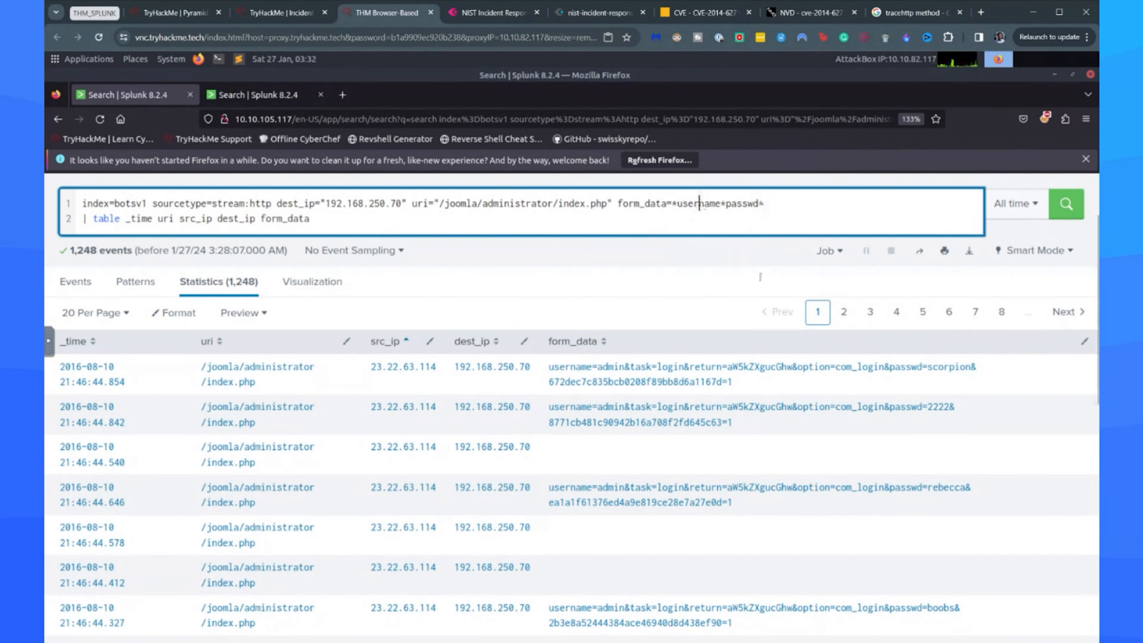
double_click(697, 205)
key(Return)
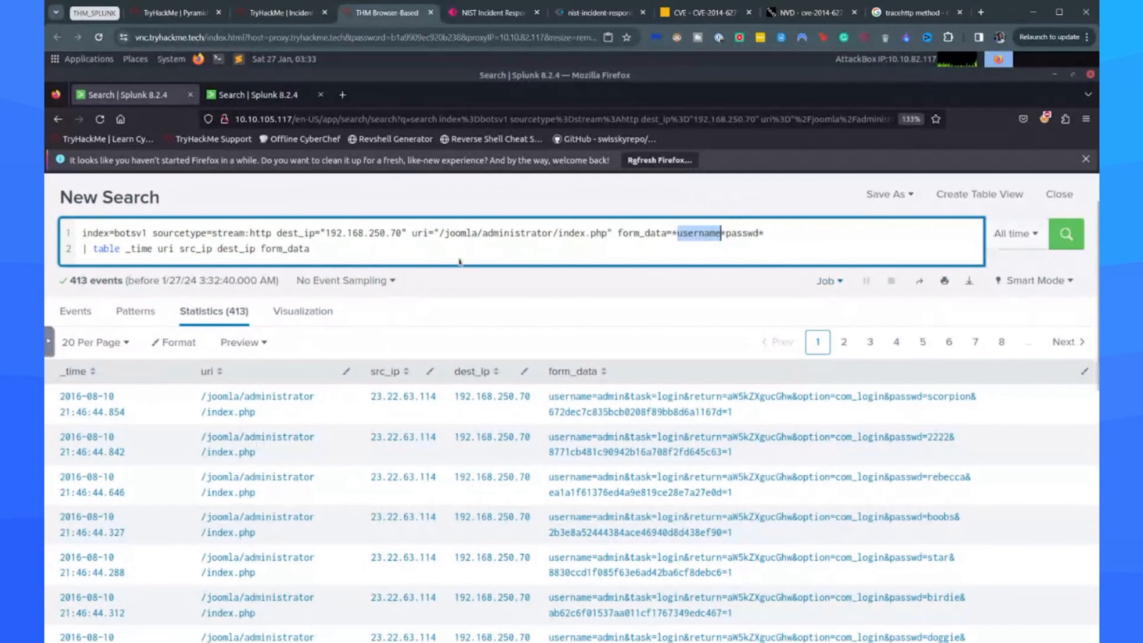
Insert the line | rex field_form_data "passwd=(?<creds>\w+)" between the base search and the table command.
click(353, 256)
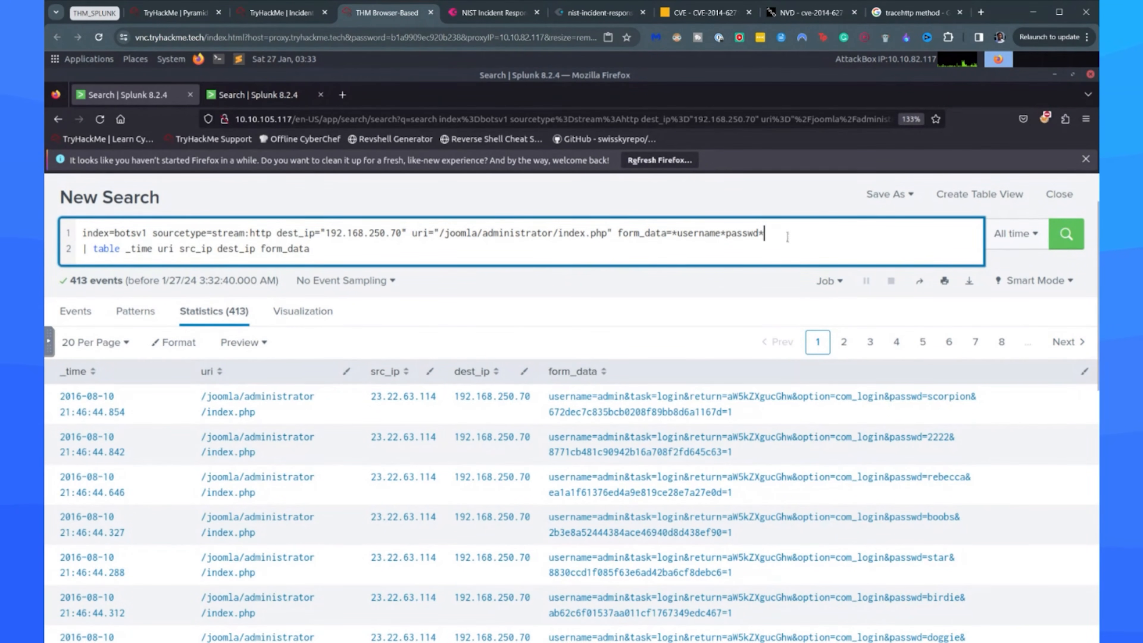
key(Return)
text(| )
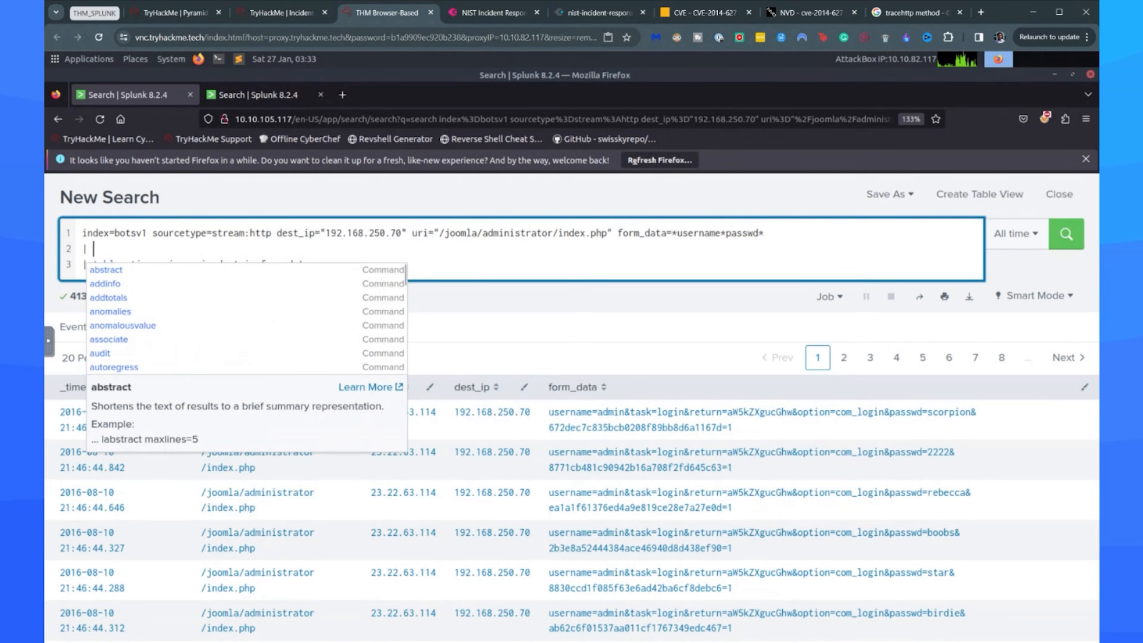
text(rex field)
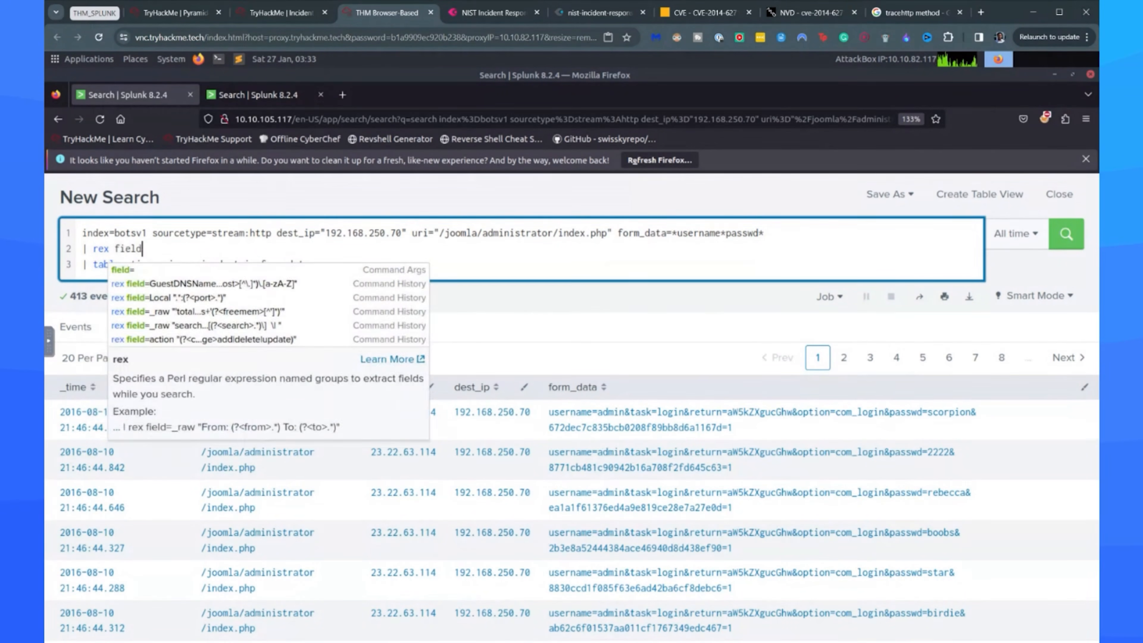
text(_form_data)
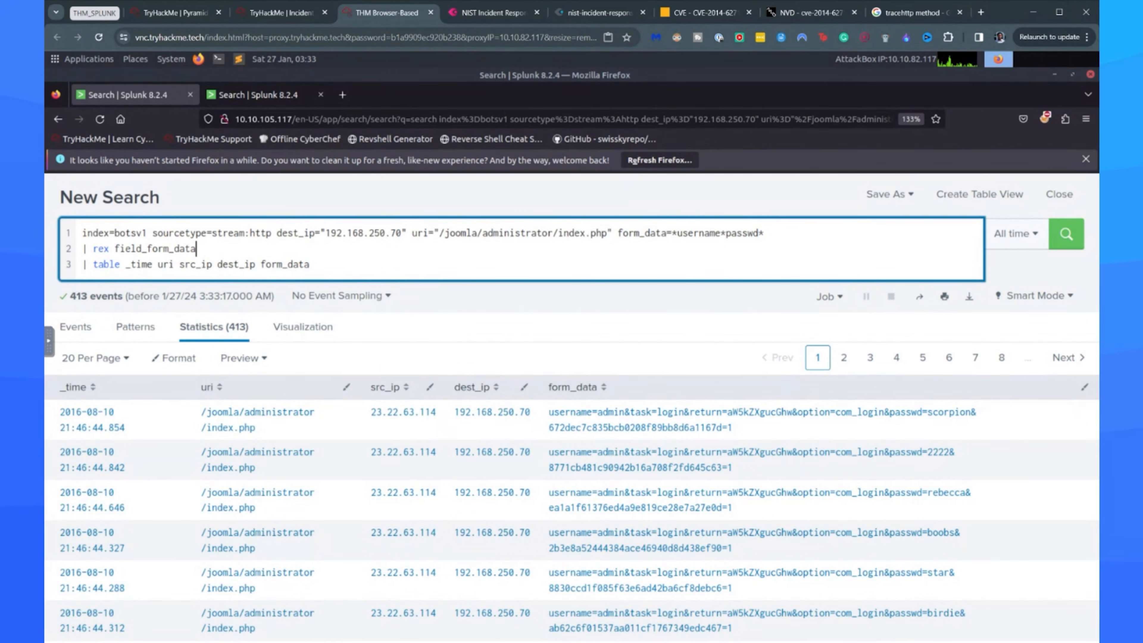
text( "pass)
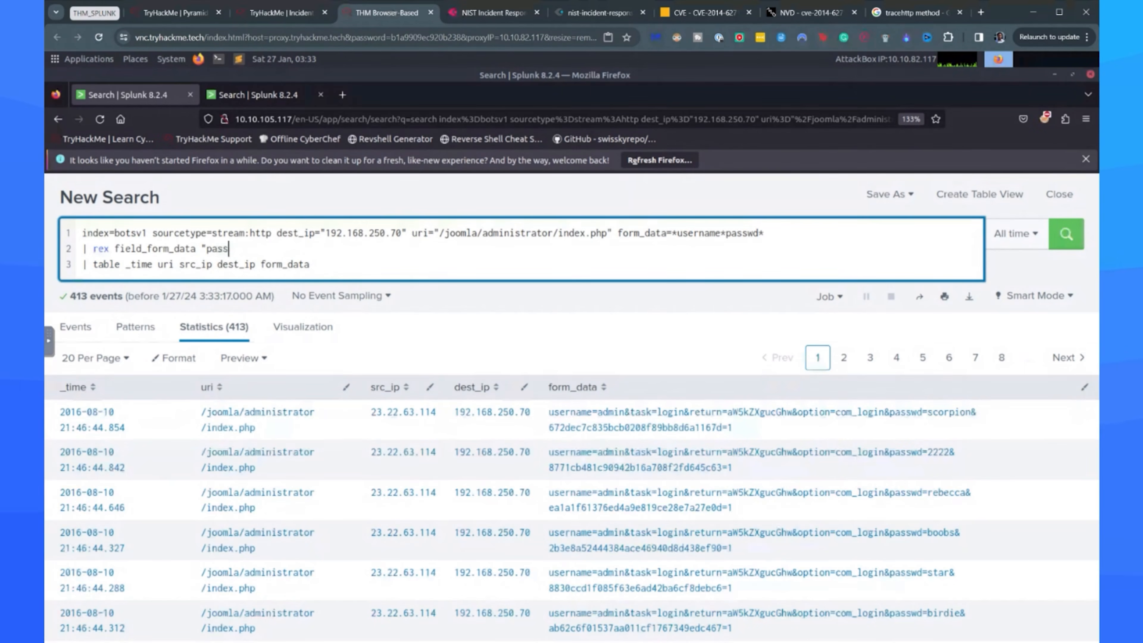
text(wd=(?)
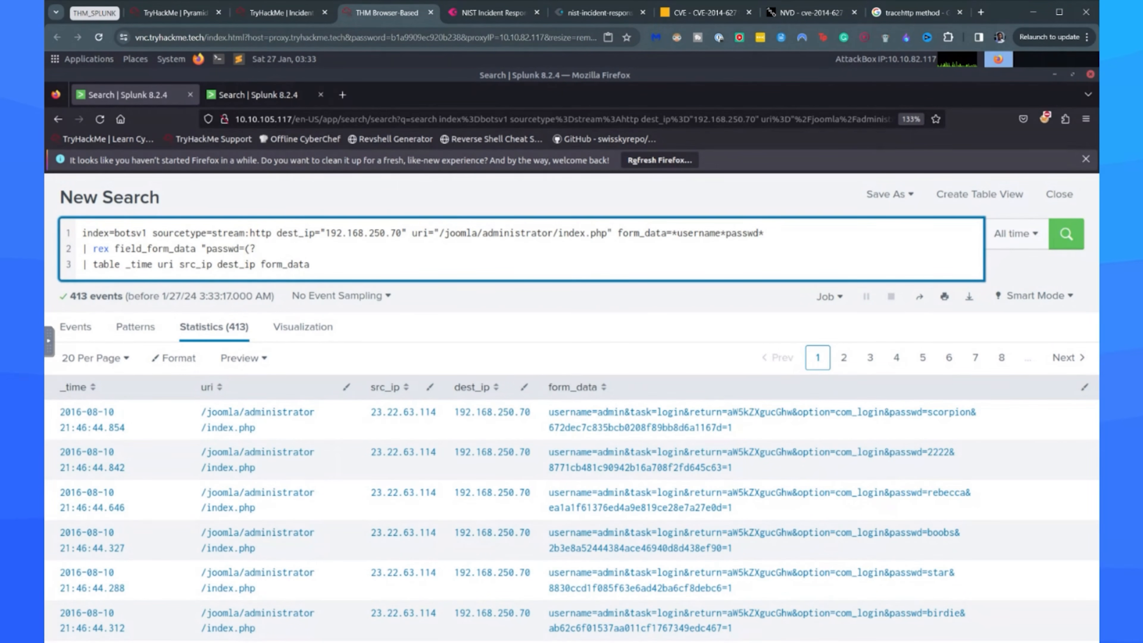
text(<creds>\w+))
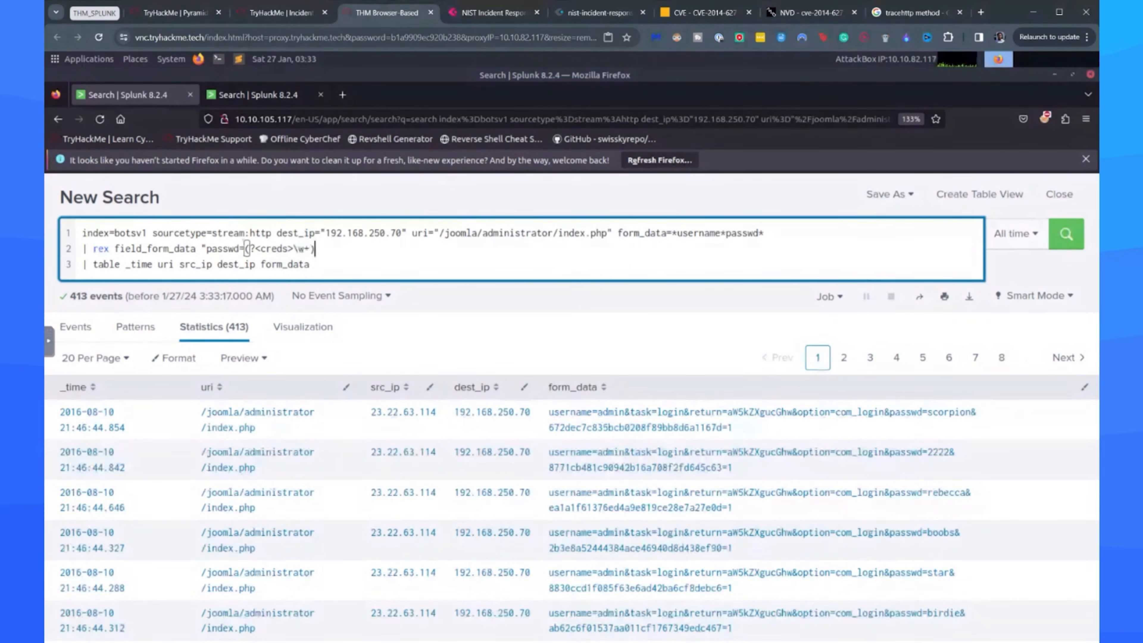
text(")
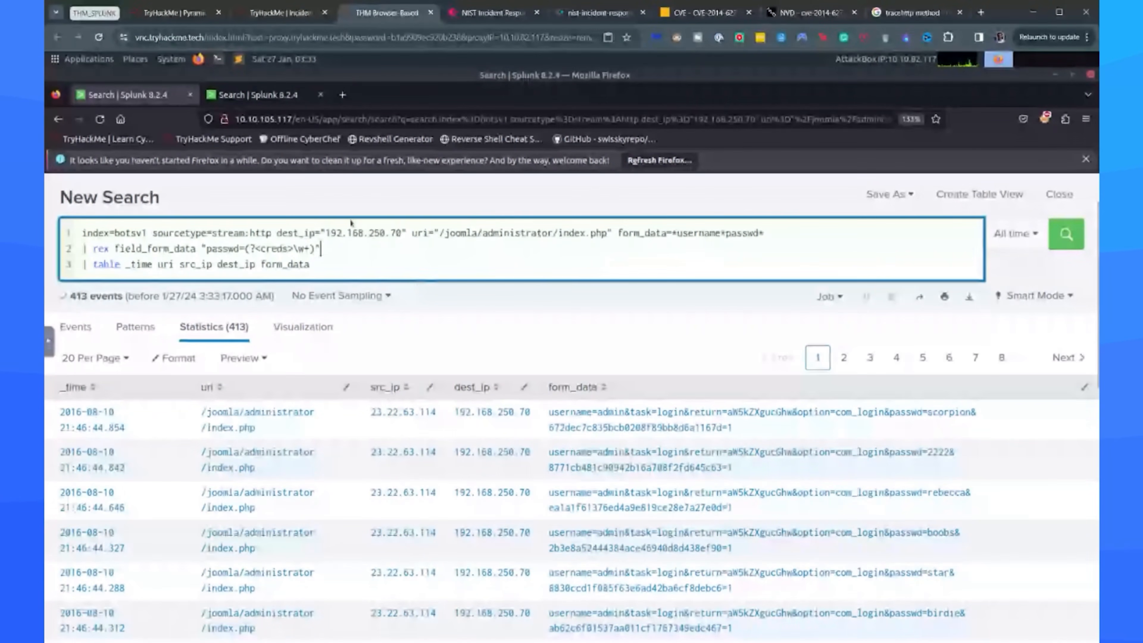
Copy the rex line, read ChatGPT's breakdown of it at a larger zoom, and return to Splunk.
key(shift+Home)
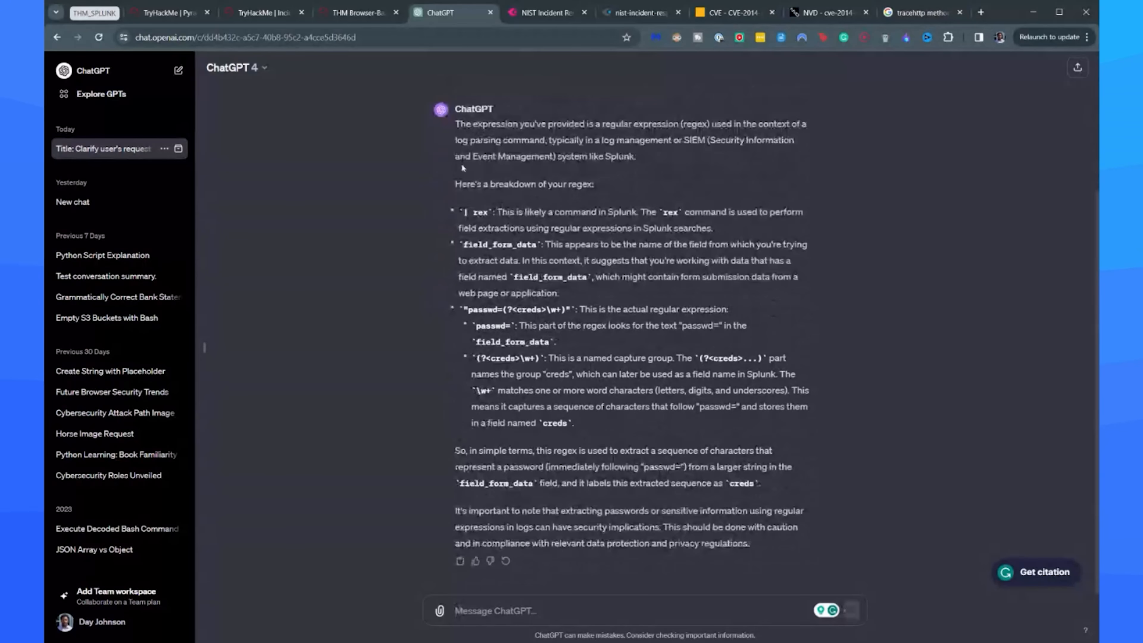
key(ctrl+plus)
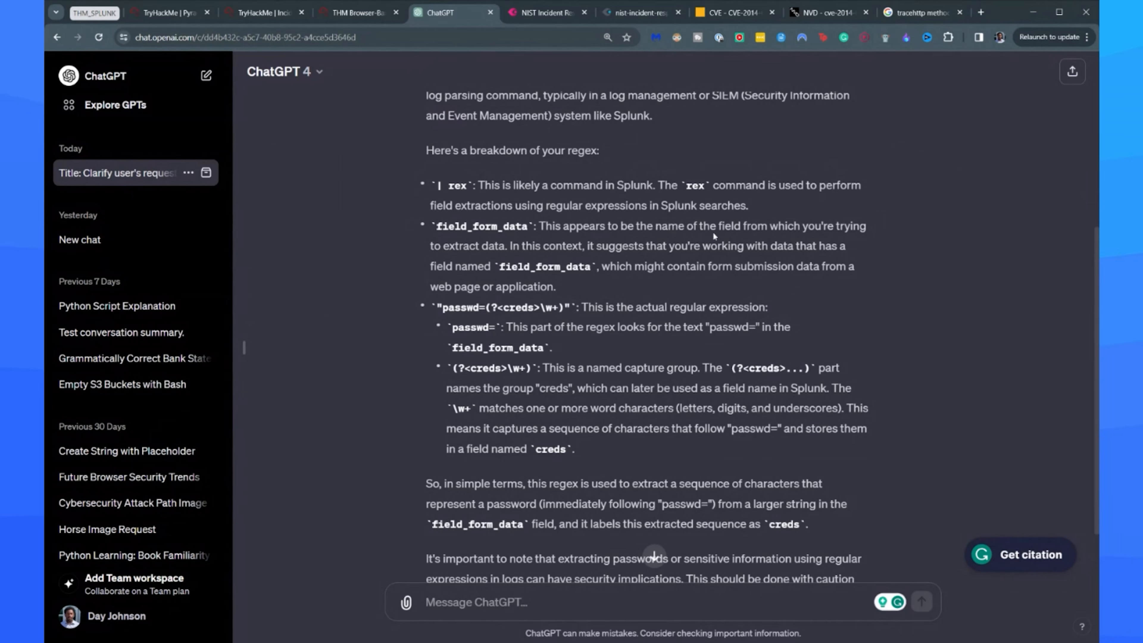
click(364, 19)
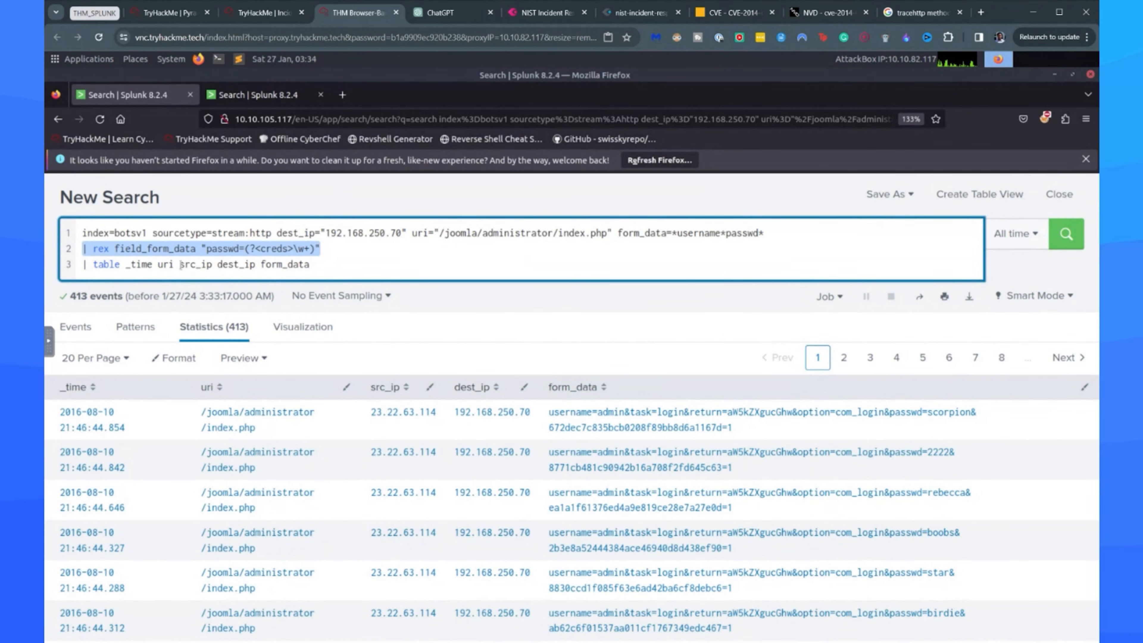
Correct the rex argument to field=form_data and rerun the search.
click(148, 249)
key(BackSpace)
text(=)
key(Return)
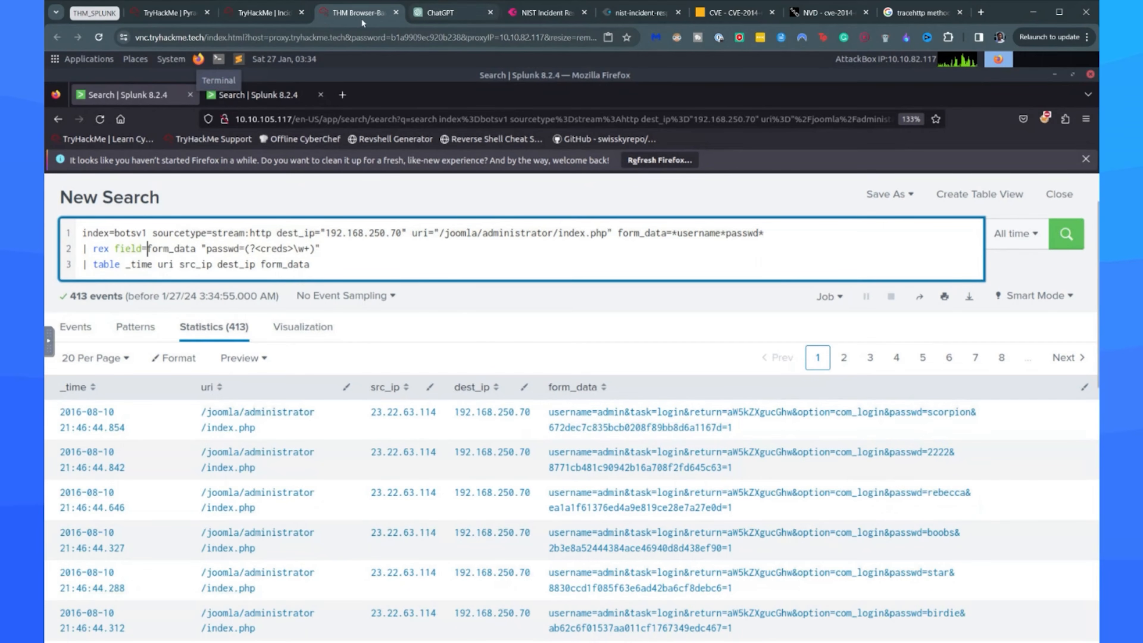
Open regex101 in a new browser tab and enter the Splunk pattern passwd=(?<creds>\w+) as the regular expression.
right_click(362, 20)
click(393, 28)
text(r)
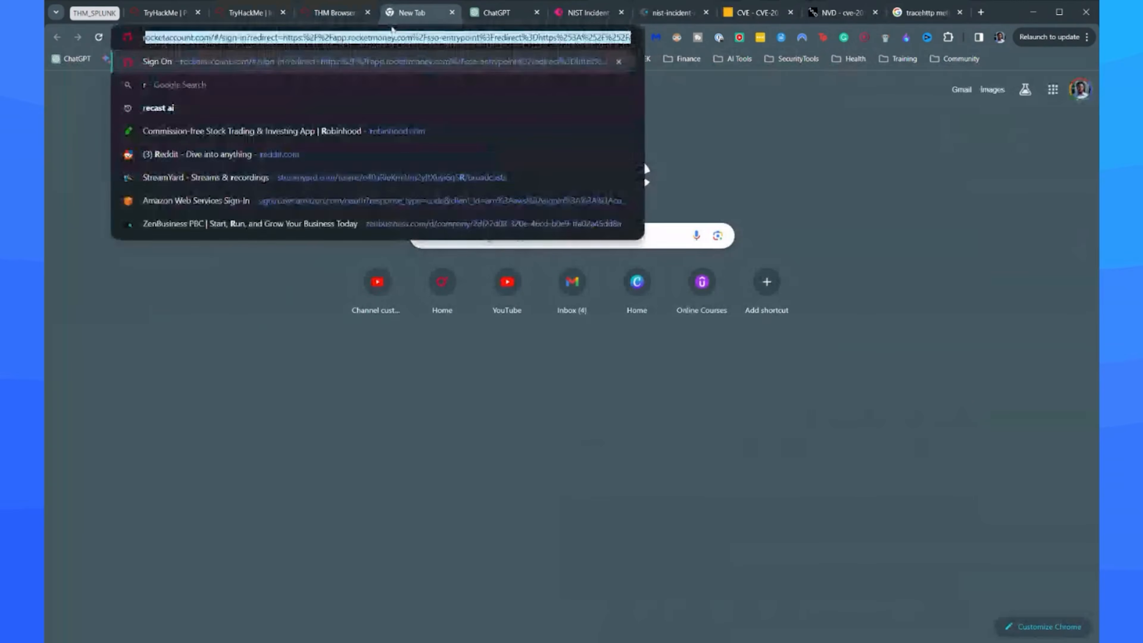
text(egex101)
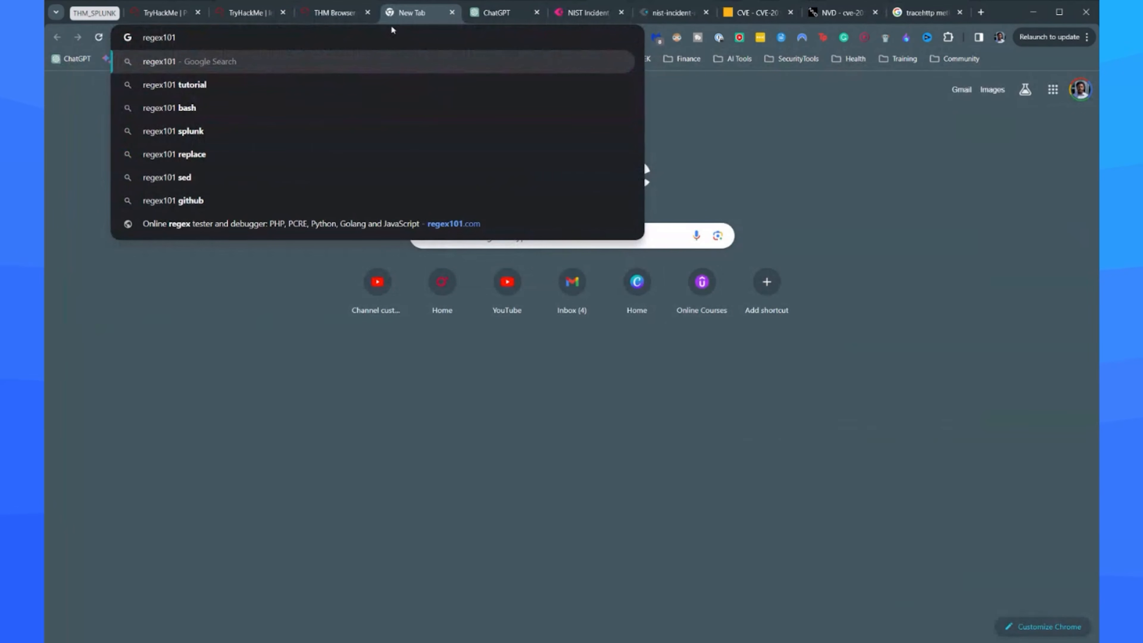
click(260, 231)
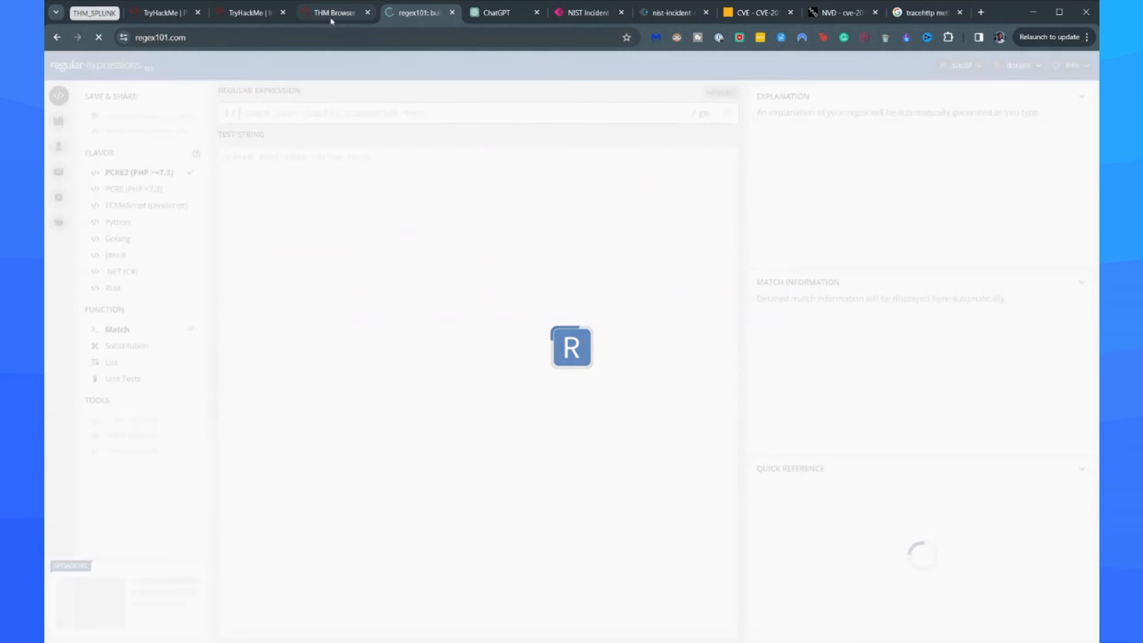
click(326, 13)
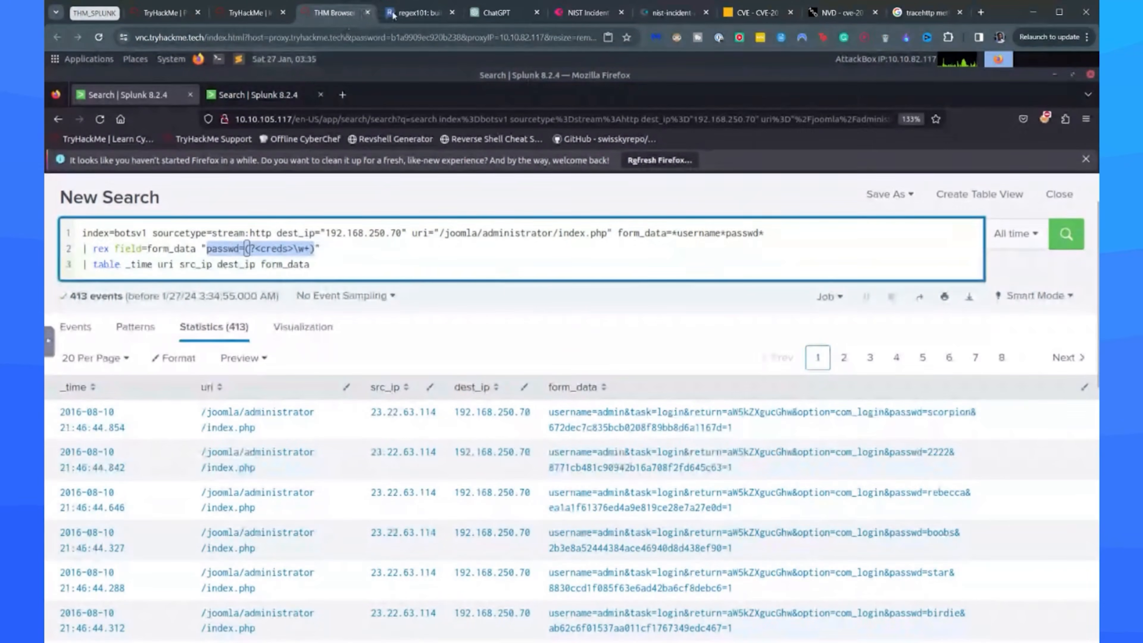
click(419, 12)
click(279, 113)
key(ctrl+v)
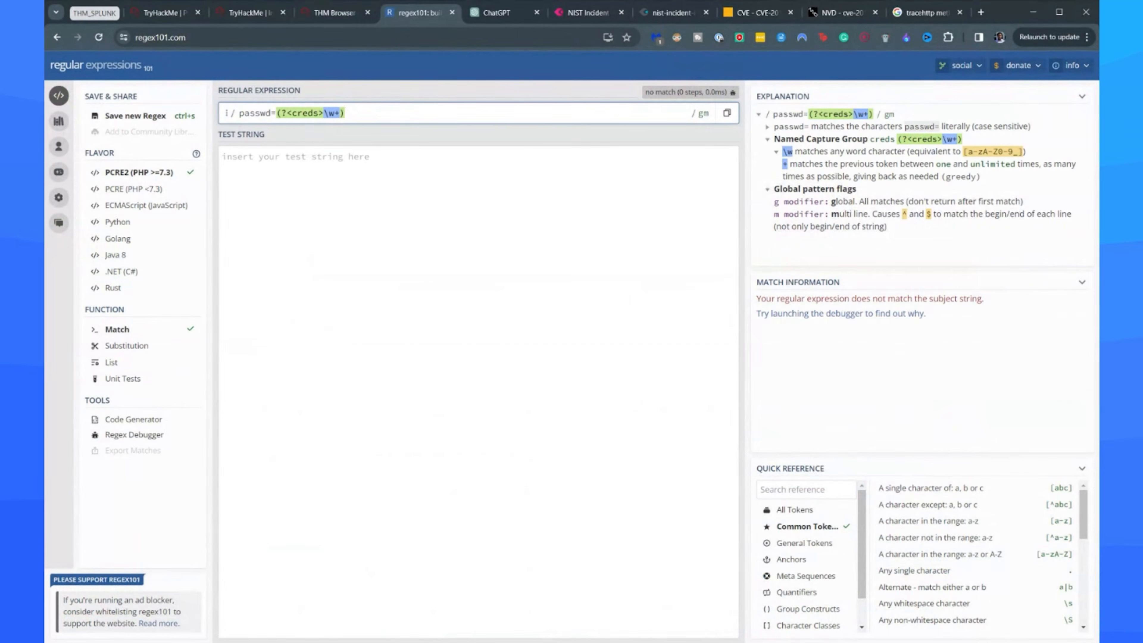
Compare ChatGPT's breakdown of the regex with the passwd portion of the form_data values in Splunk.
click(510, 15)
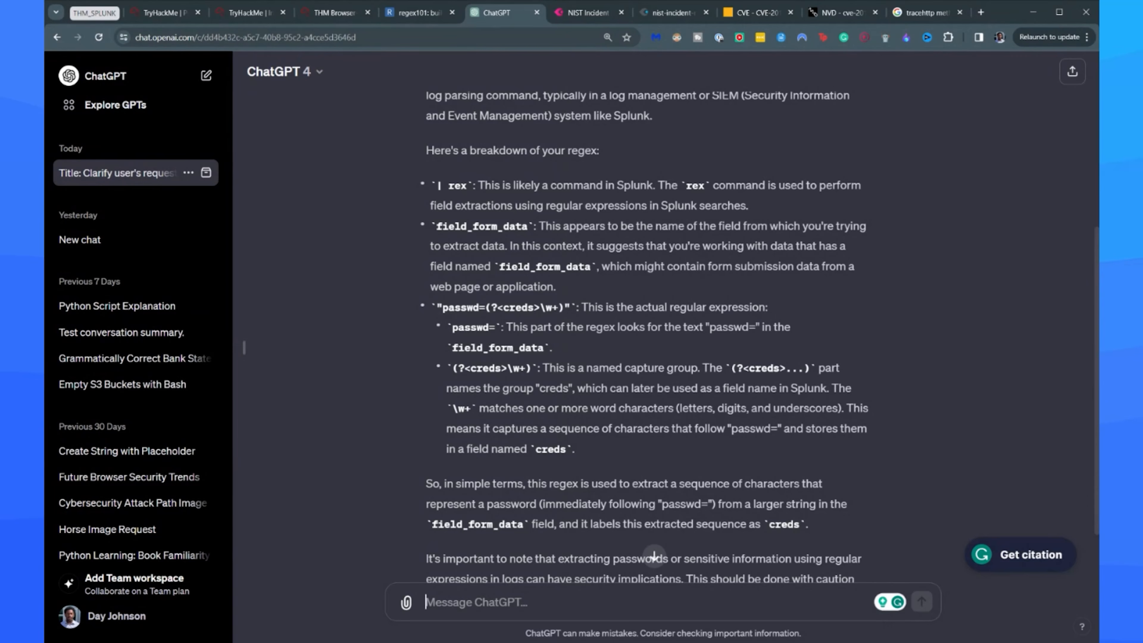
click(333, 13)
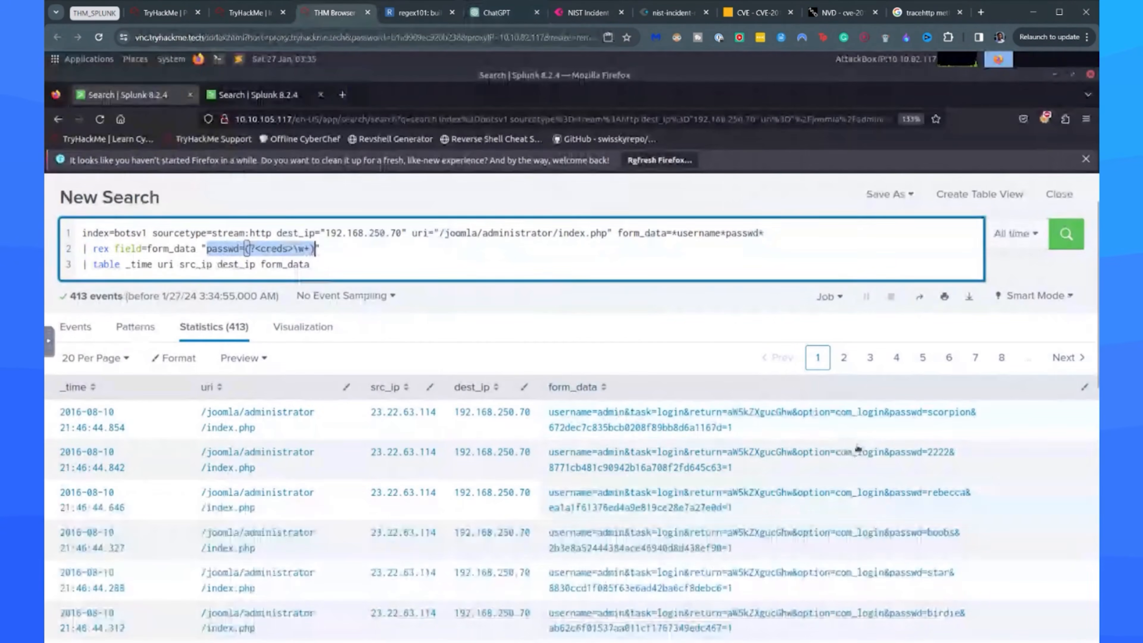
drag(734, 468, 852, 452)
click(898, 426)
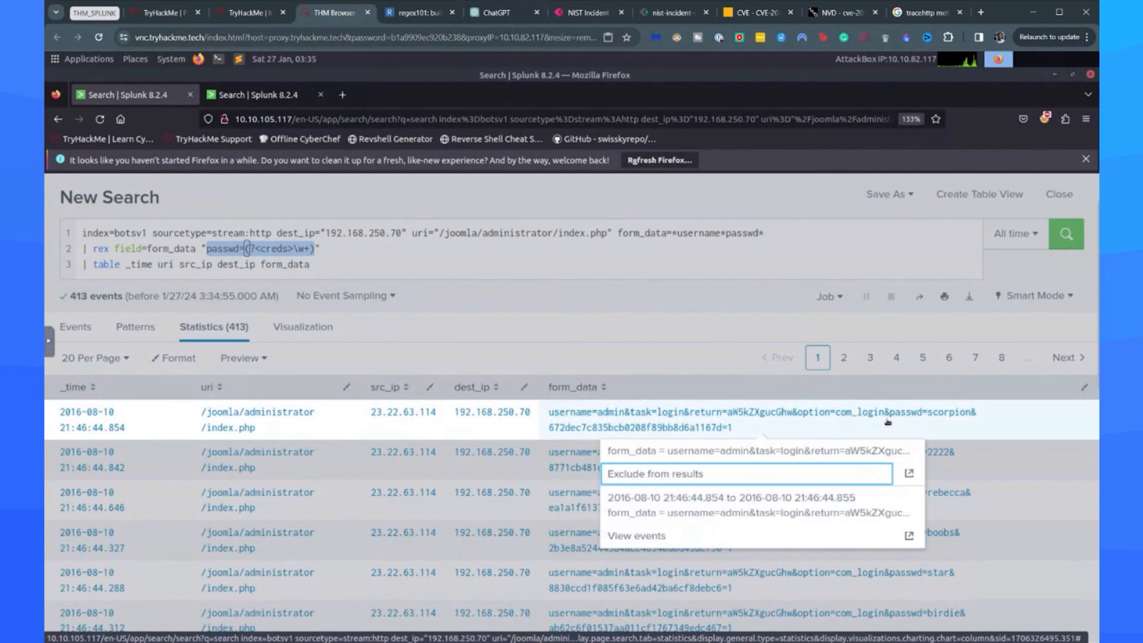
drag(890, 412, 927, 413)
click(495, 13)
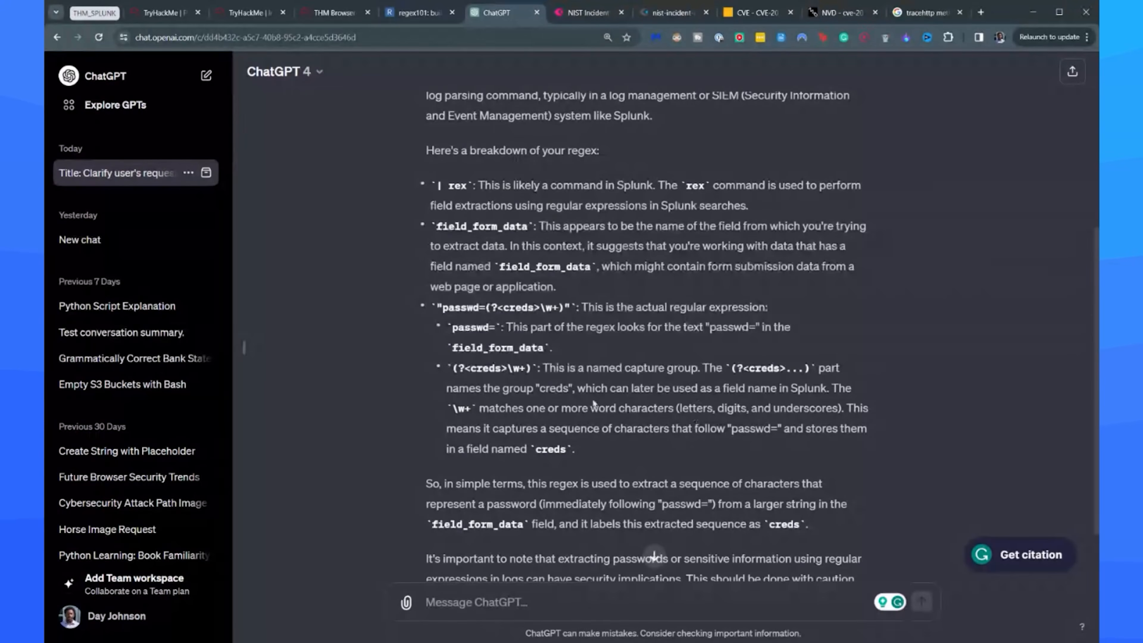
scroll(594, 400, down, 2)
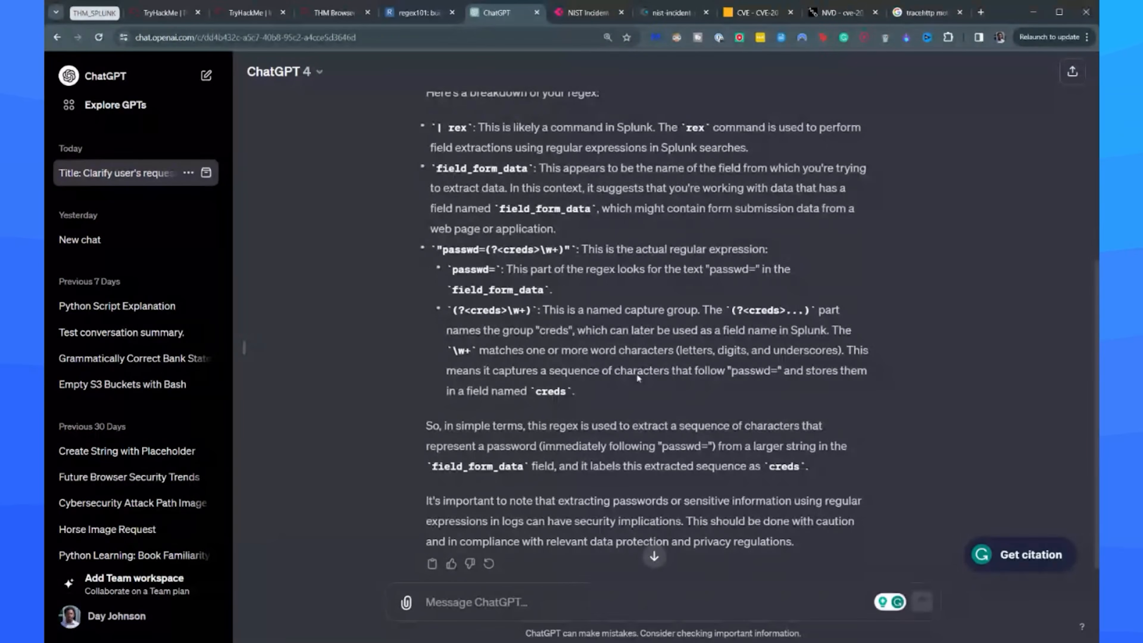
Check the rex field and passwd= parts against regex101's explanation of \w+, and rerun the search in Splunk.
click(335, 14)
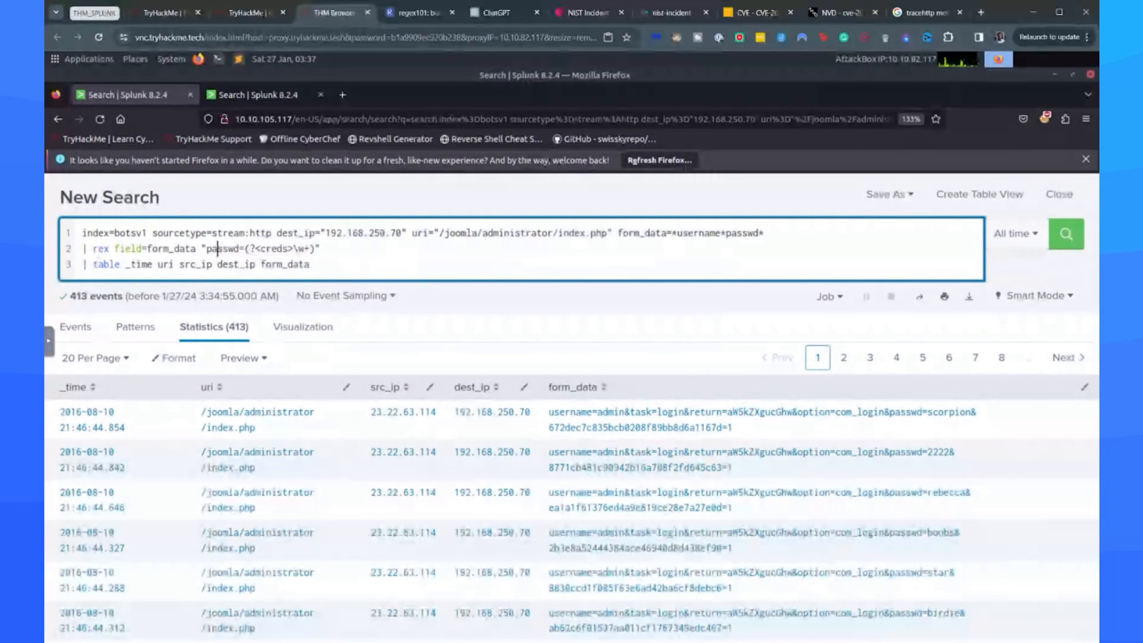
double_click(129, 245)
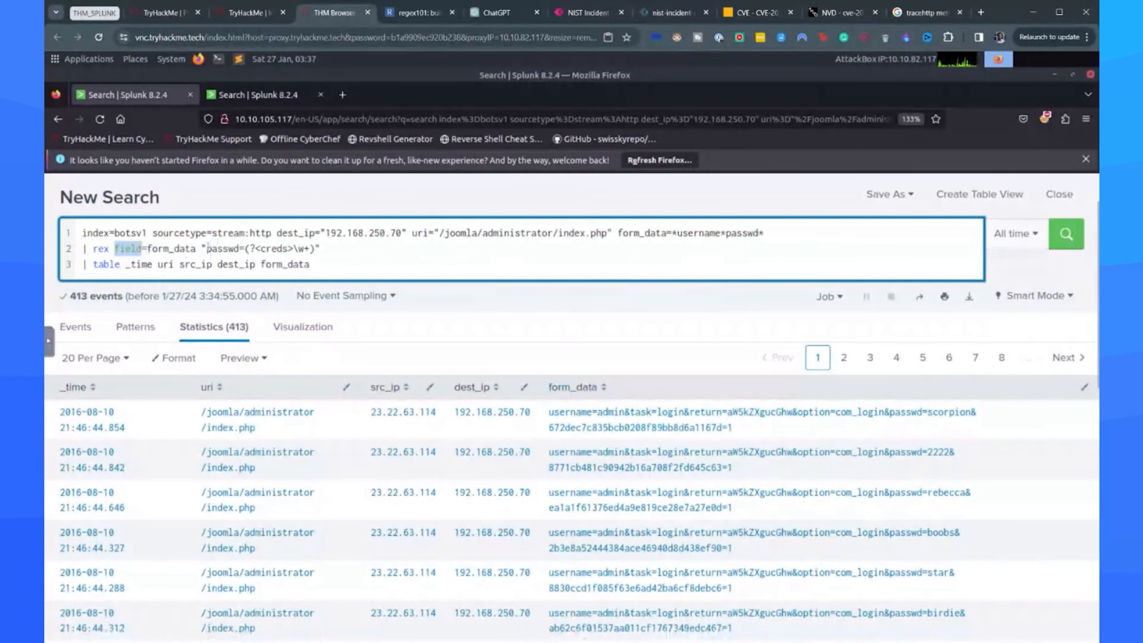
drag(207, 248, 246, 248)
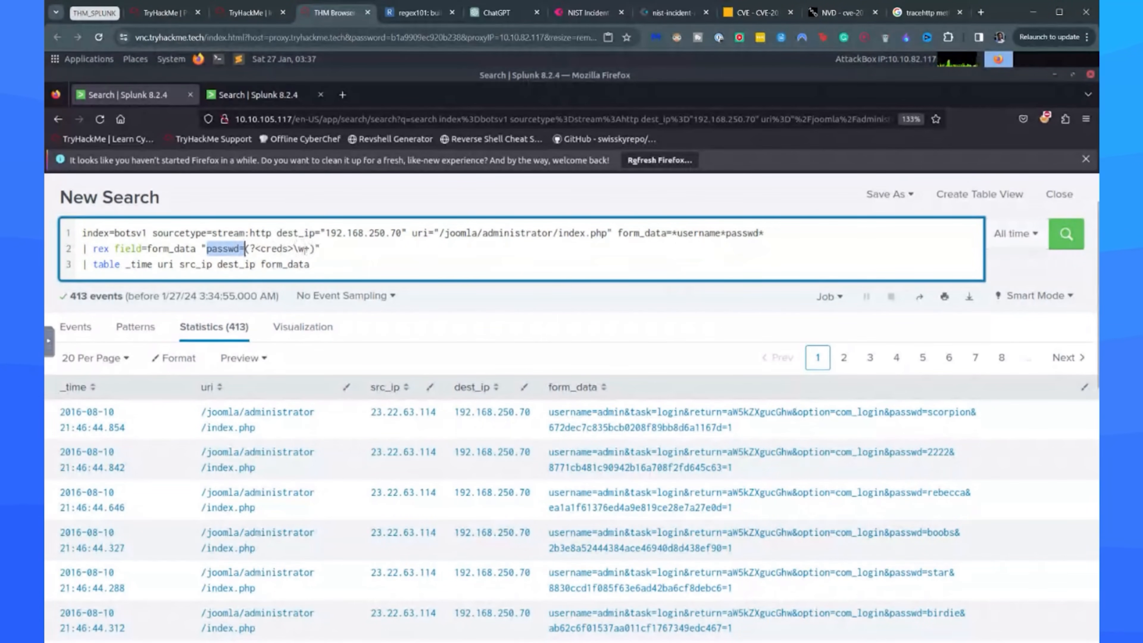
click(419, 12)
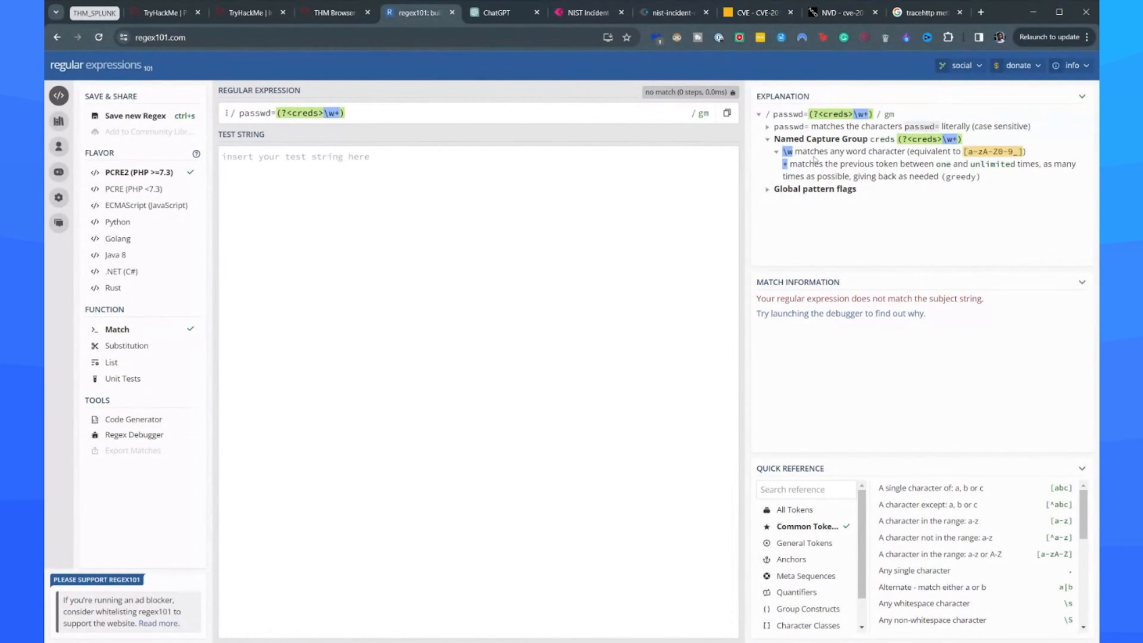
click(338, 6)
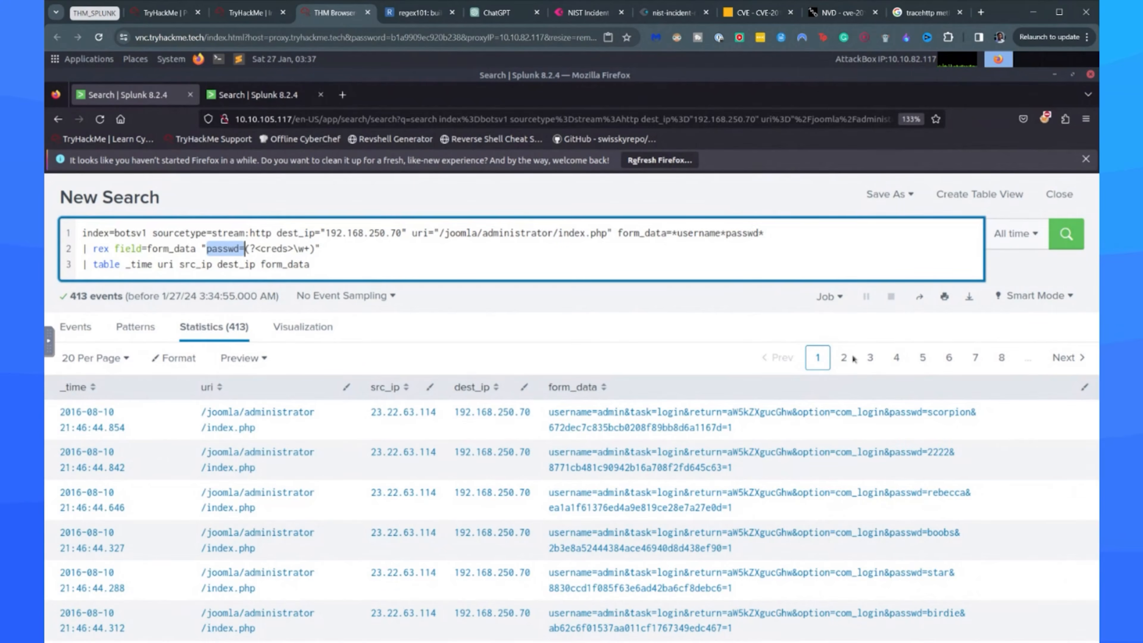
click(367, 262)
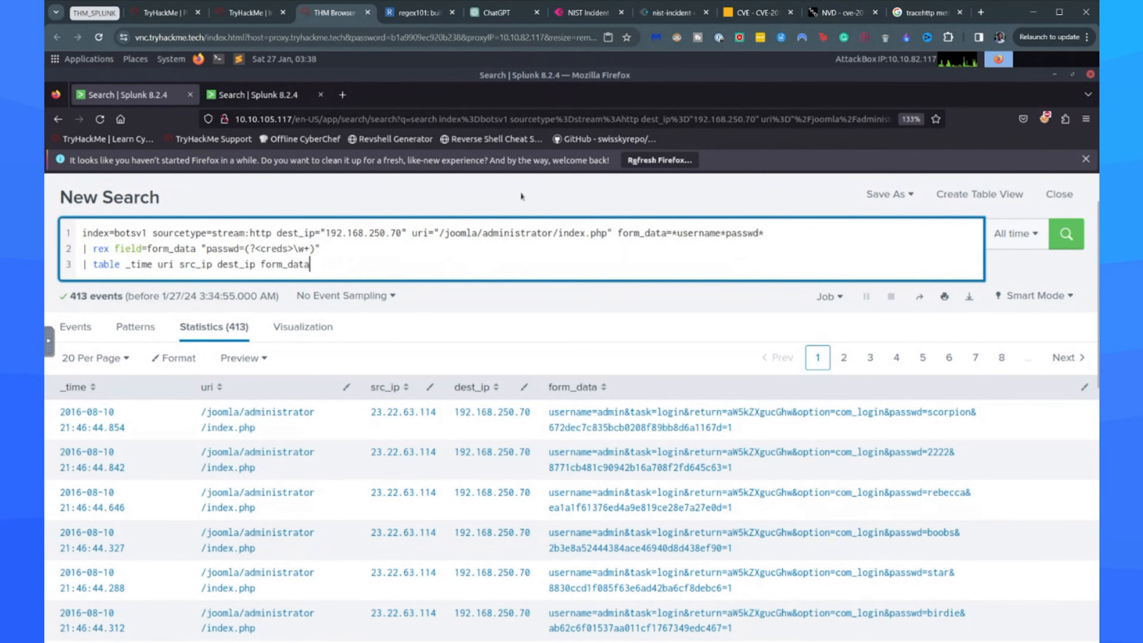
click(1055, 238)
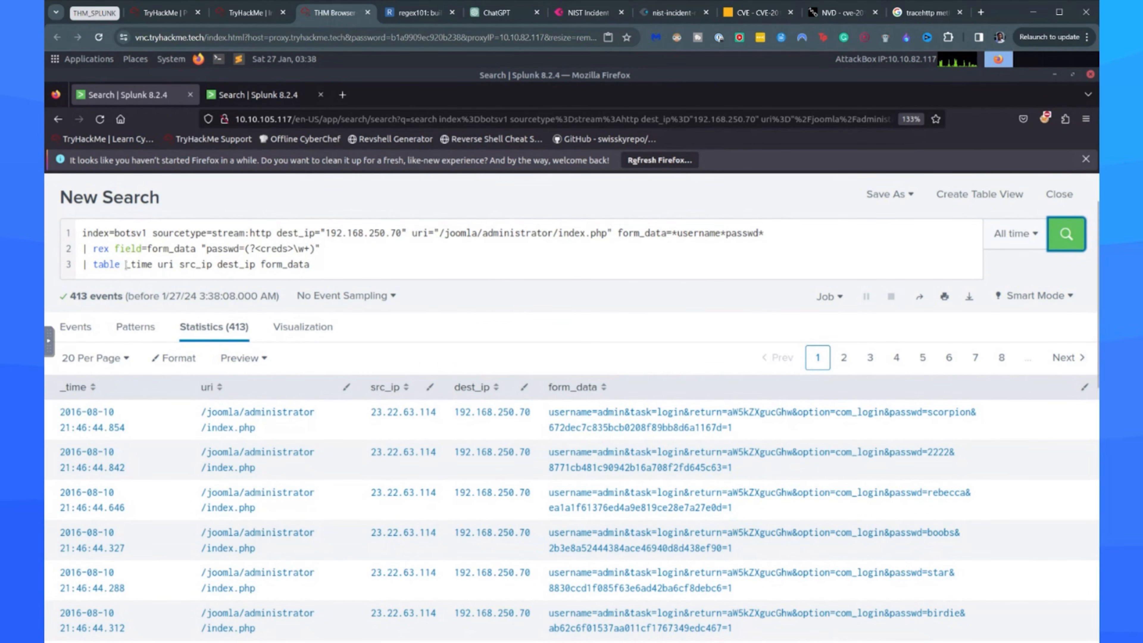
Reduce the table command's fields to src_ip and creds, and rerun the search.
drag(126, 264, 185, 265)
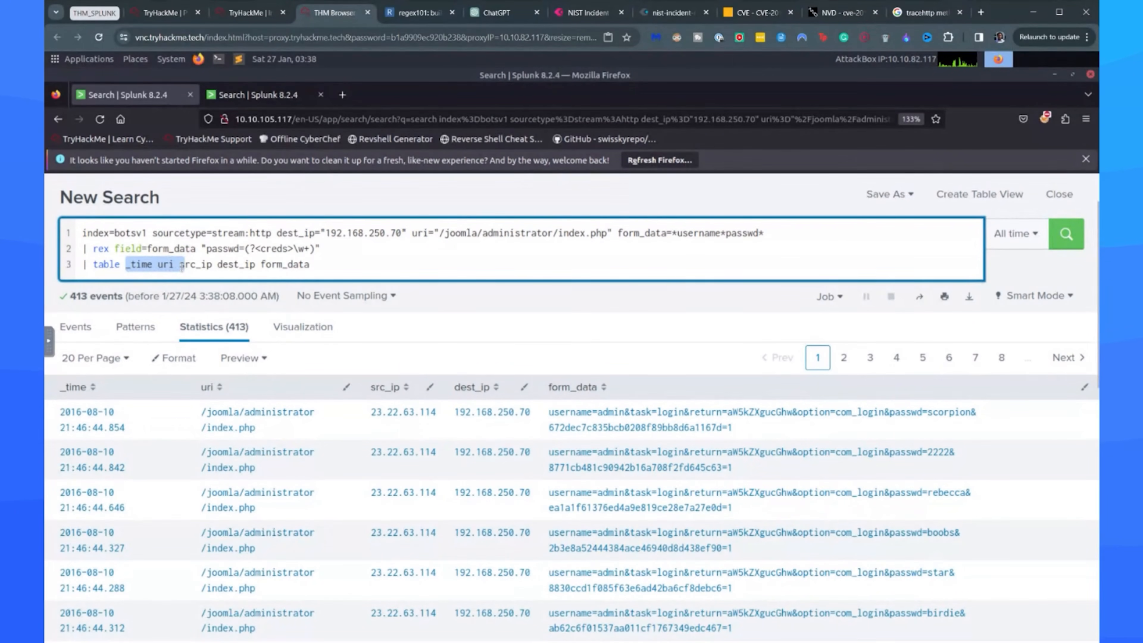
key(BackSpace)
key(ctrl+Tab)
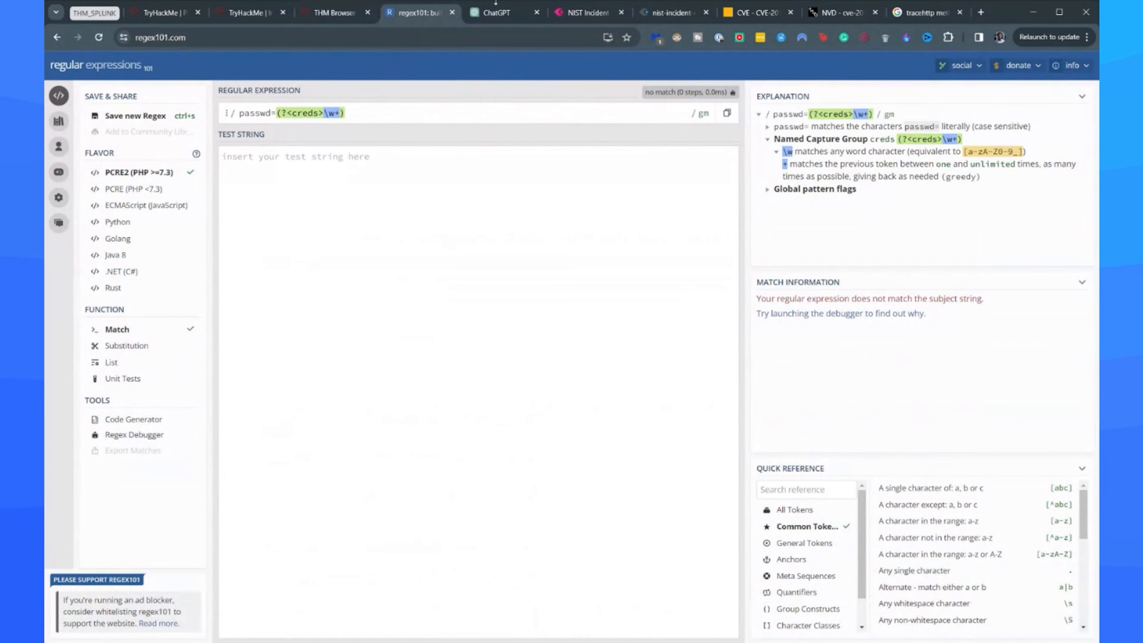
click(337, 13)
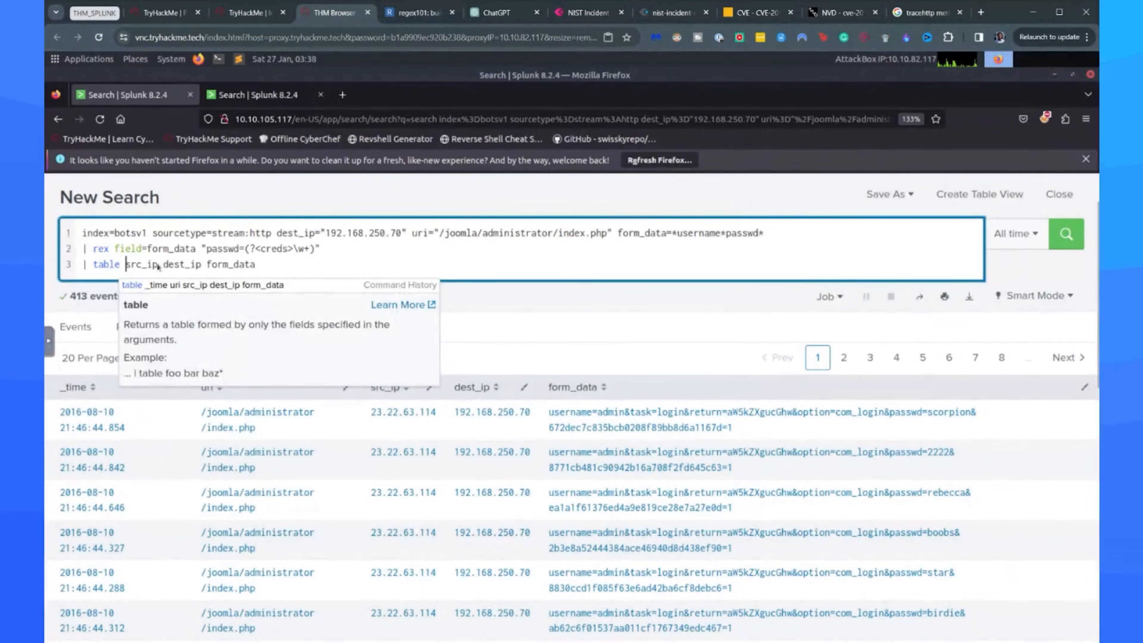
drag(165, 266, 266, 267)
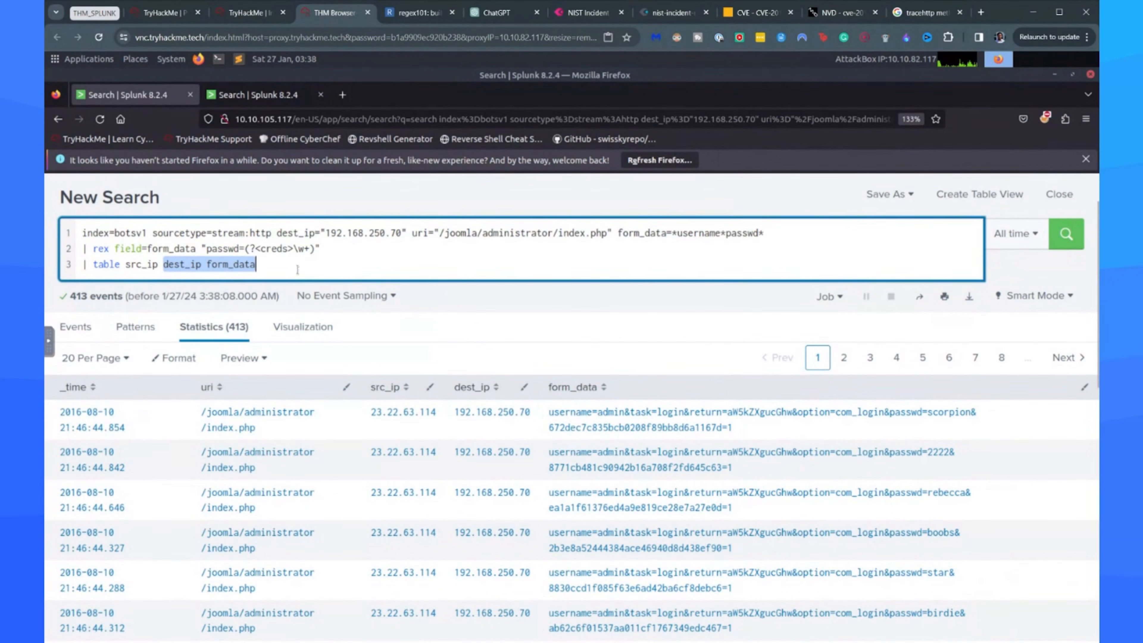
text(creds)
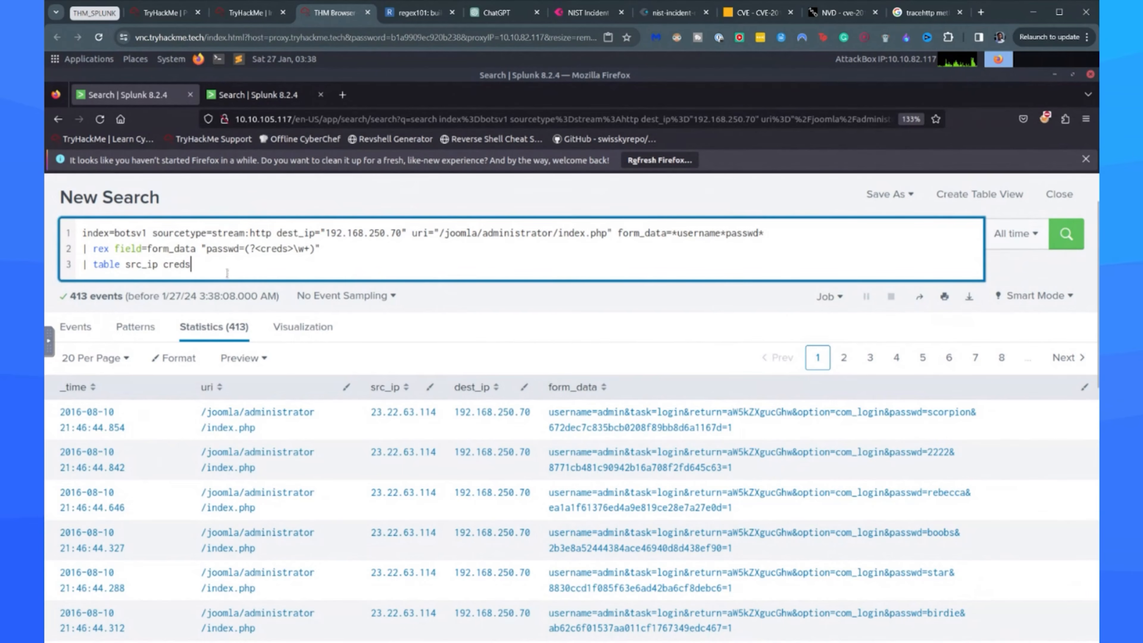
key(Return)
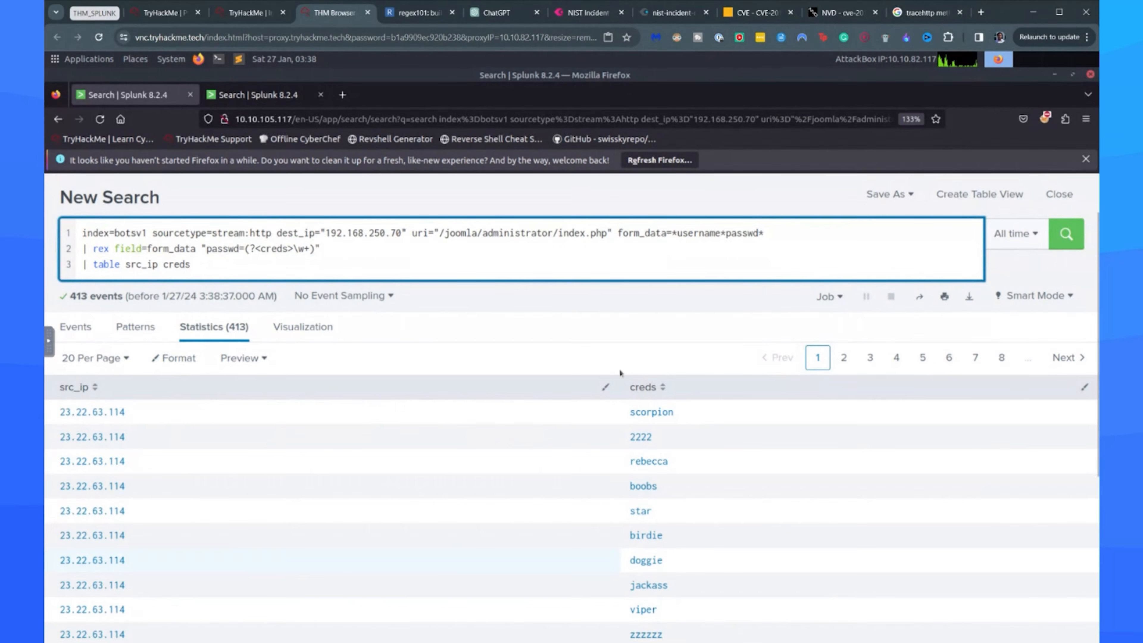
Look through the extracted creds values, and read the TryHackMe room's explanation of the http_user_agent field.
scroll(696, 356, down, 2)
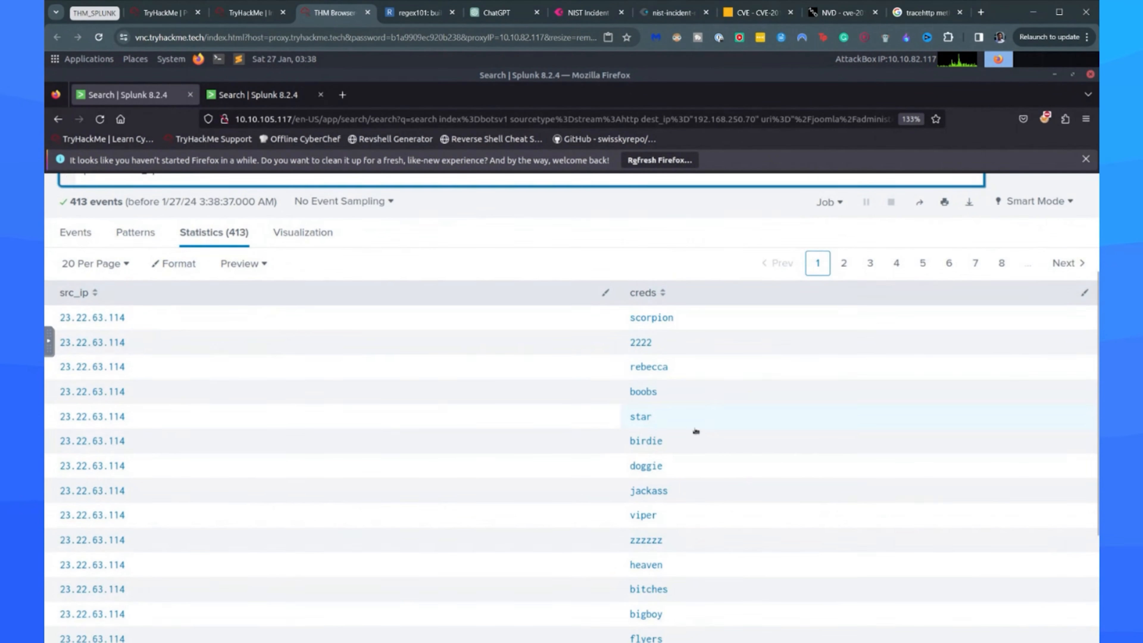
scroll(722, 450, down, 4)
scroll(719, 459, up, 7)
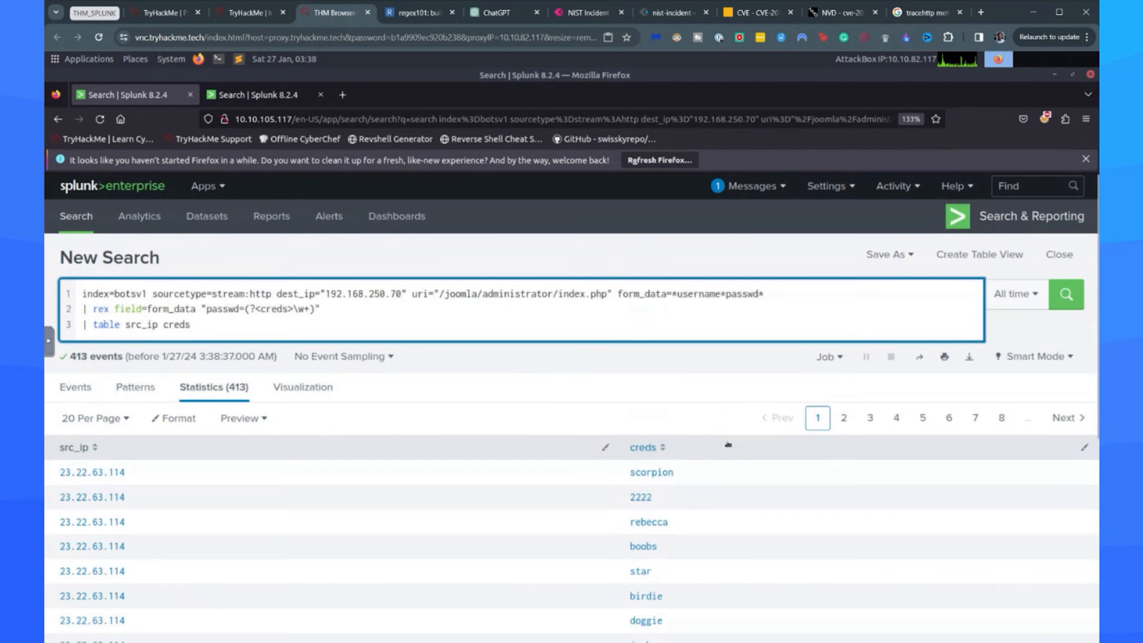
click(256, 19)
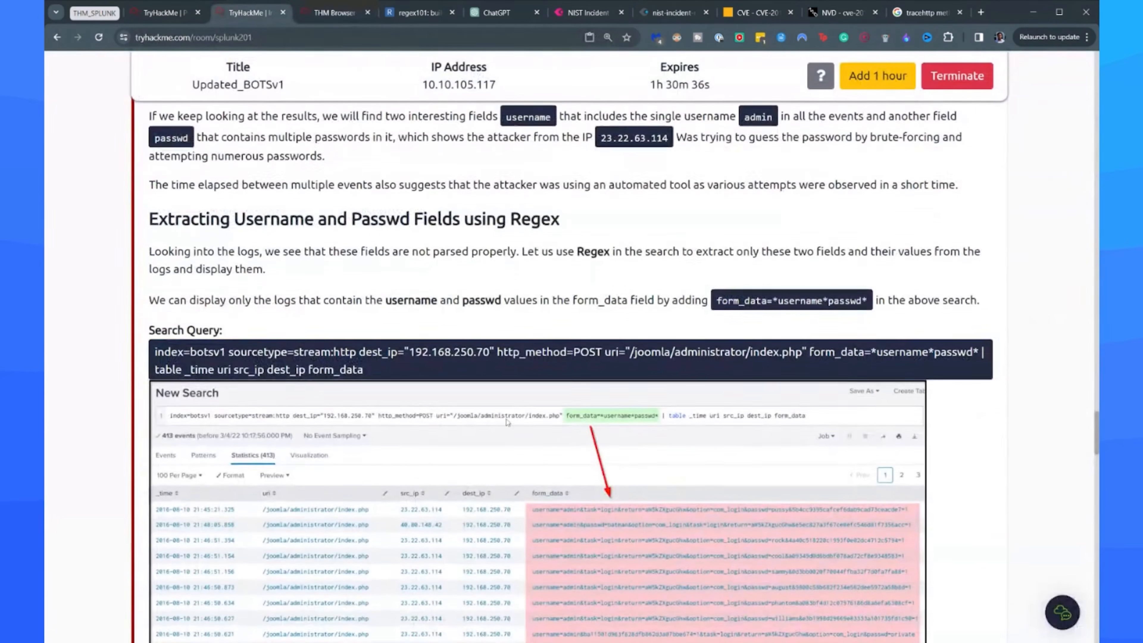
scroll(485, 406, down, 1)
scroll(484, 407, down, 10)
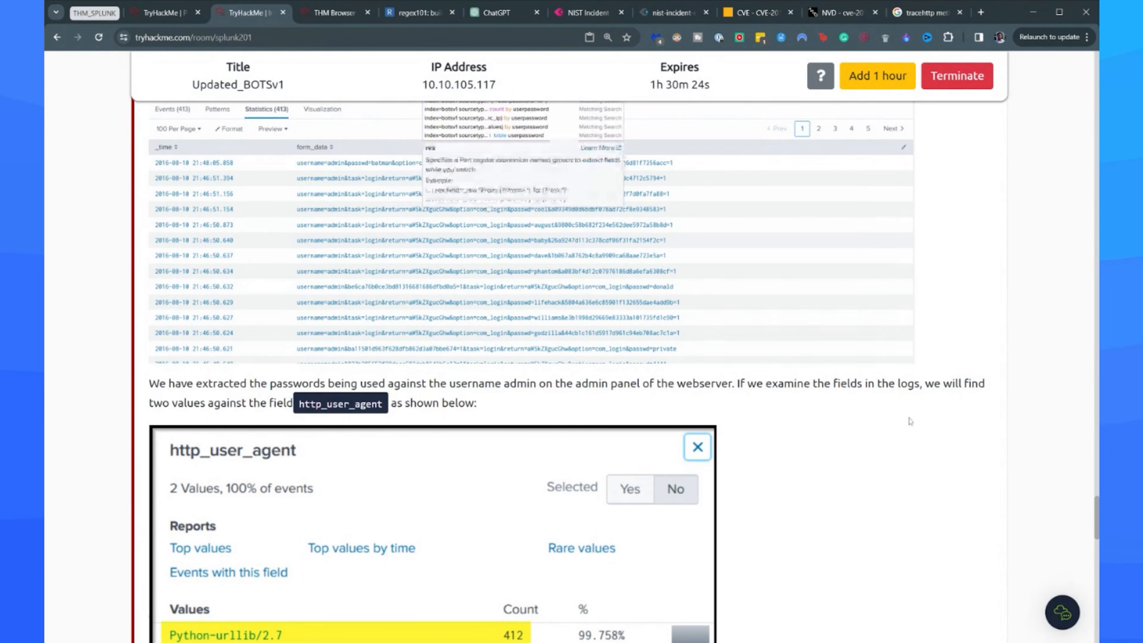
scroll(910, 421, down, 2)
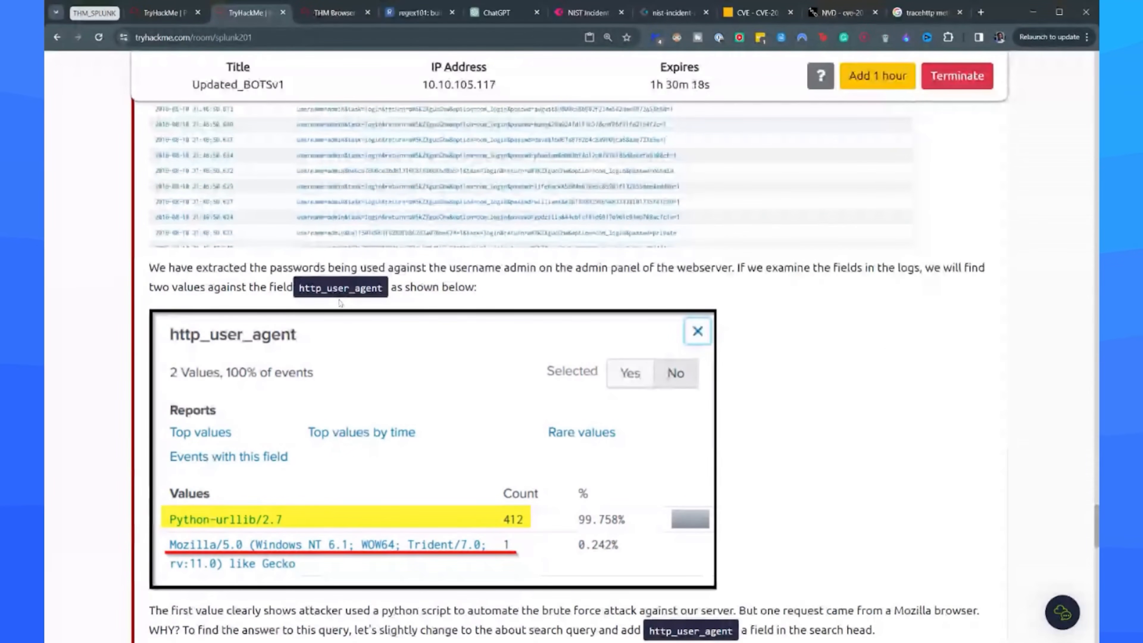
Rerun the Splunk search in Verbose Mode and inspect the http_user_agent field's values in the events.
click(319, 17)
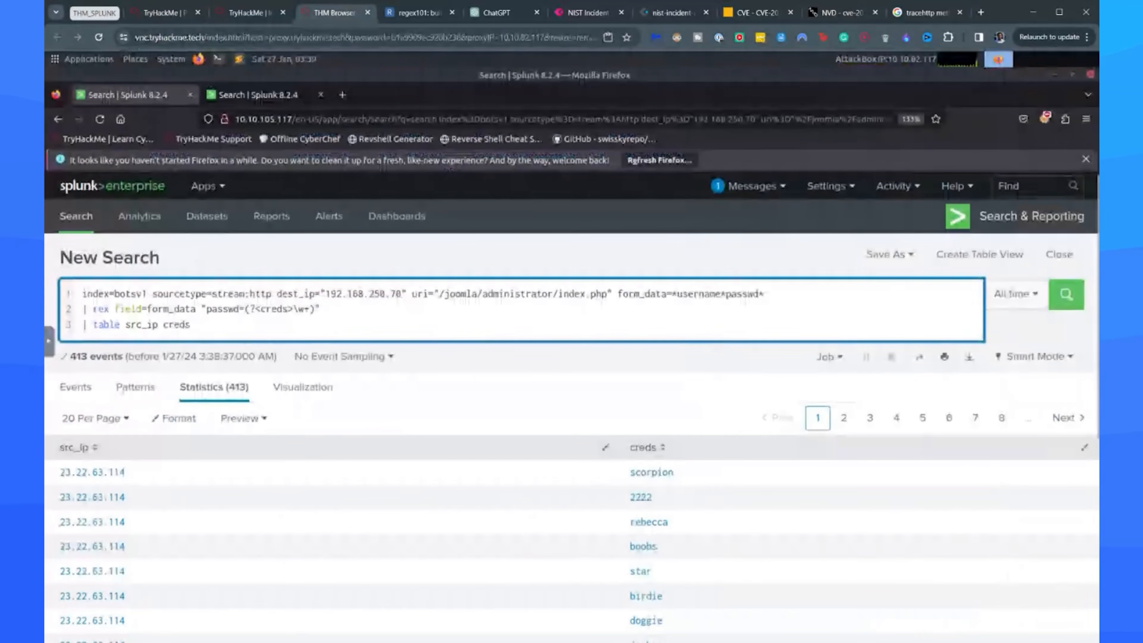
click(76, 388)
click(1058, 365)
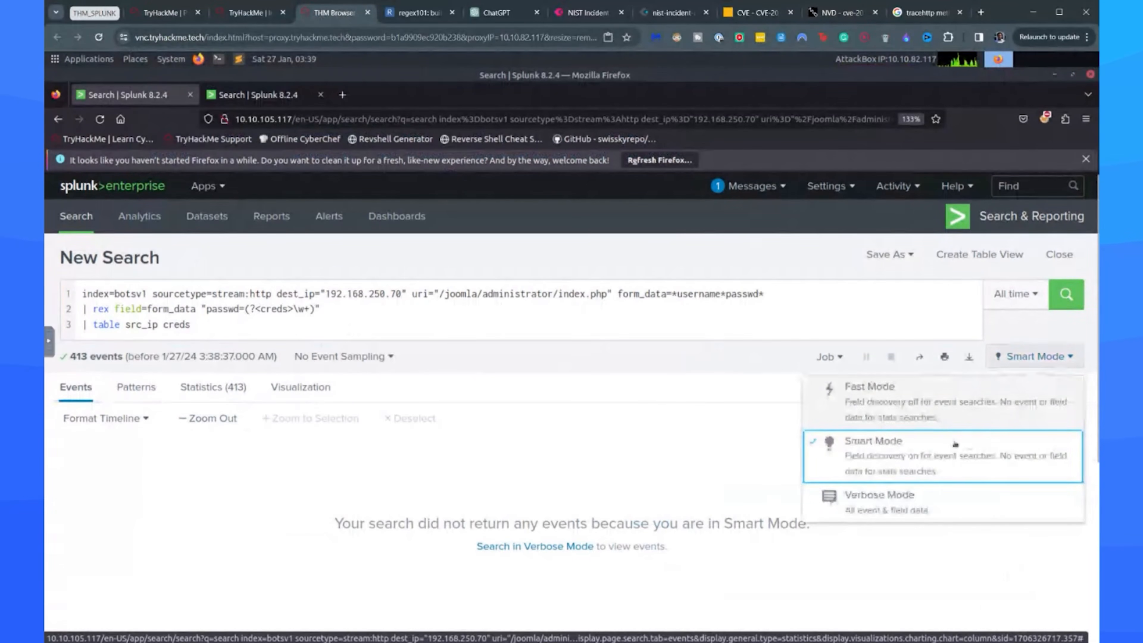
click(866, 503)
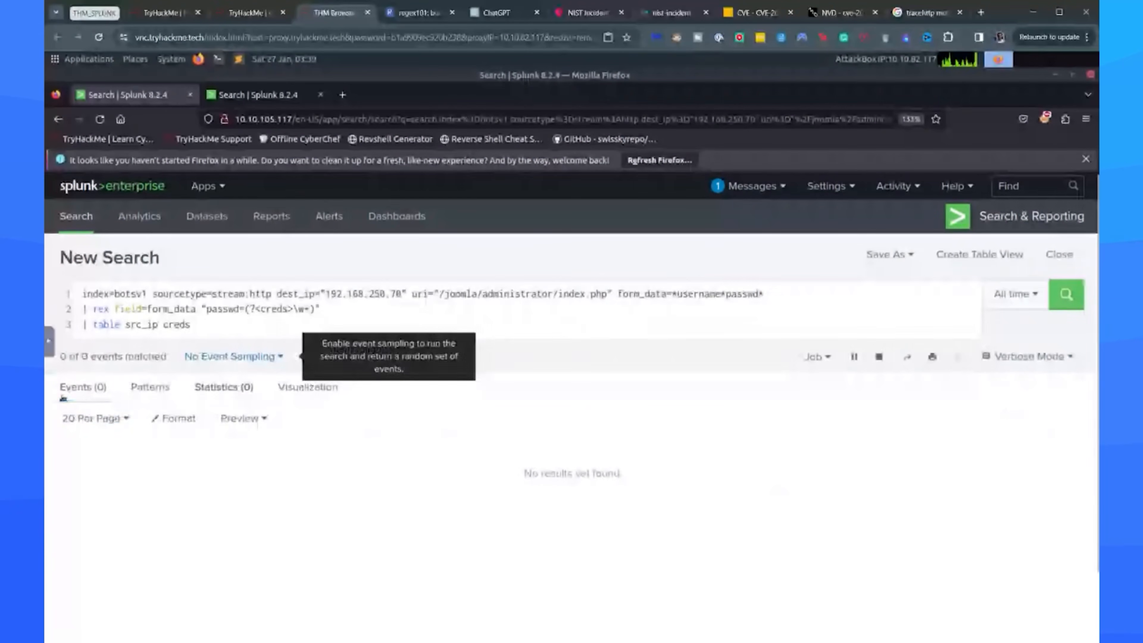
scroll(235, 439, down, 10)
scroll(159, 460, down, 15)
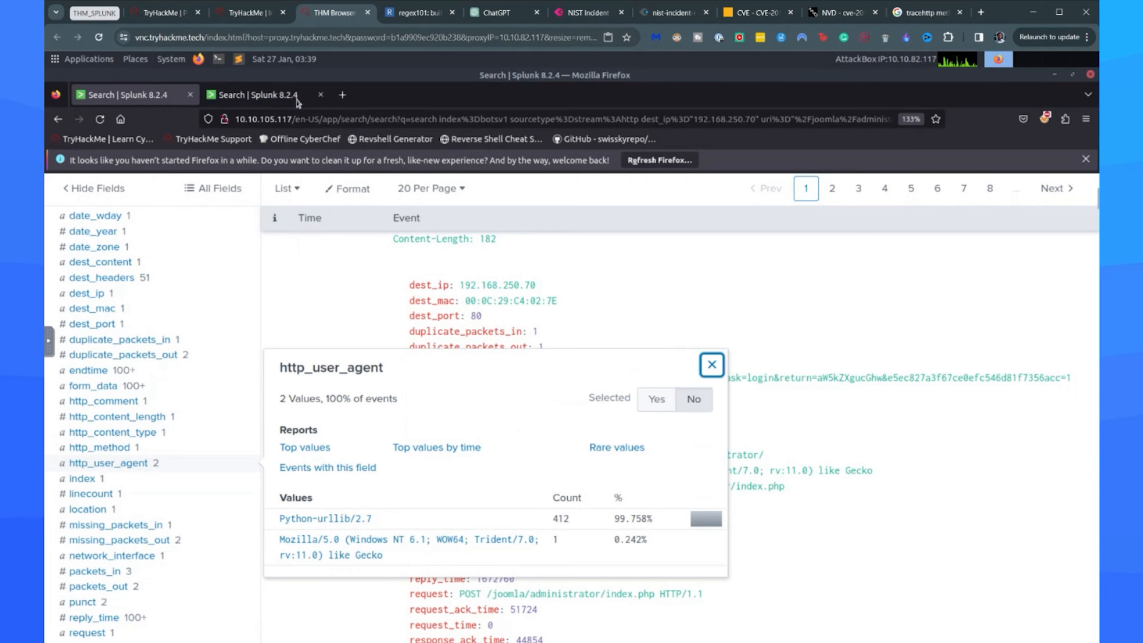
Read the room's instructions for adding http_user_agent to the table of key fields.
click(250, 12)
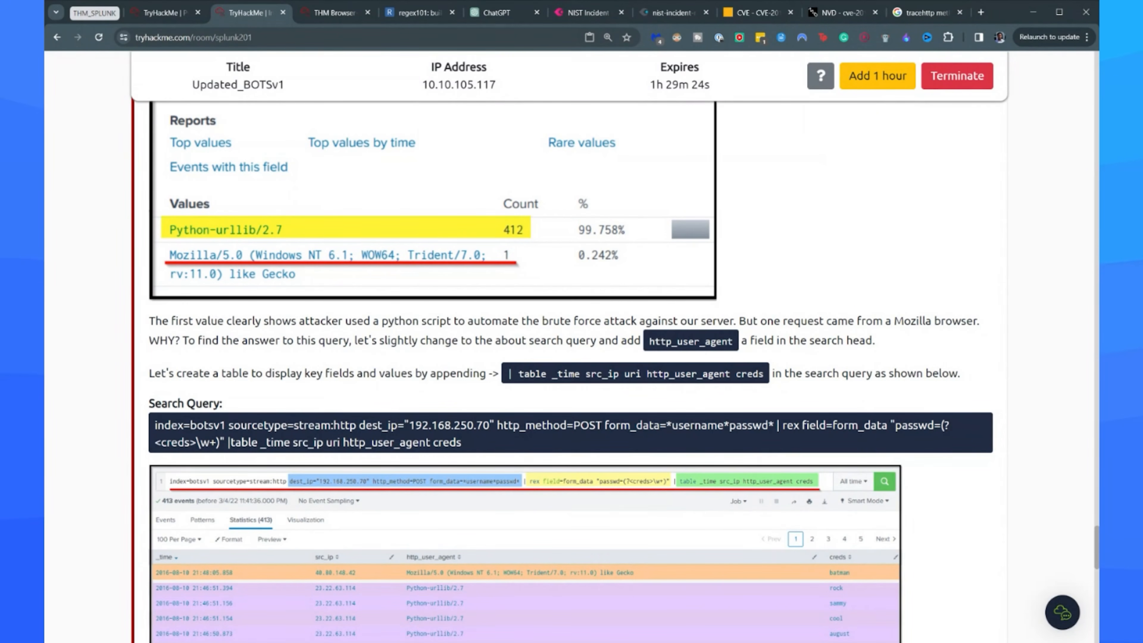
scroll(703, 343, up, 5)
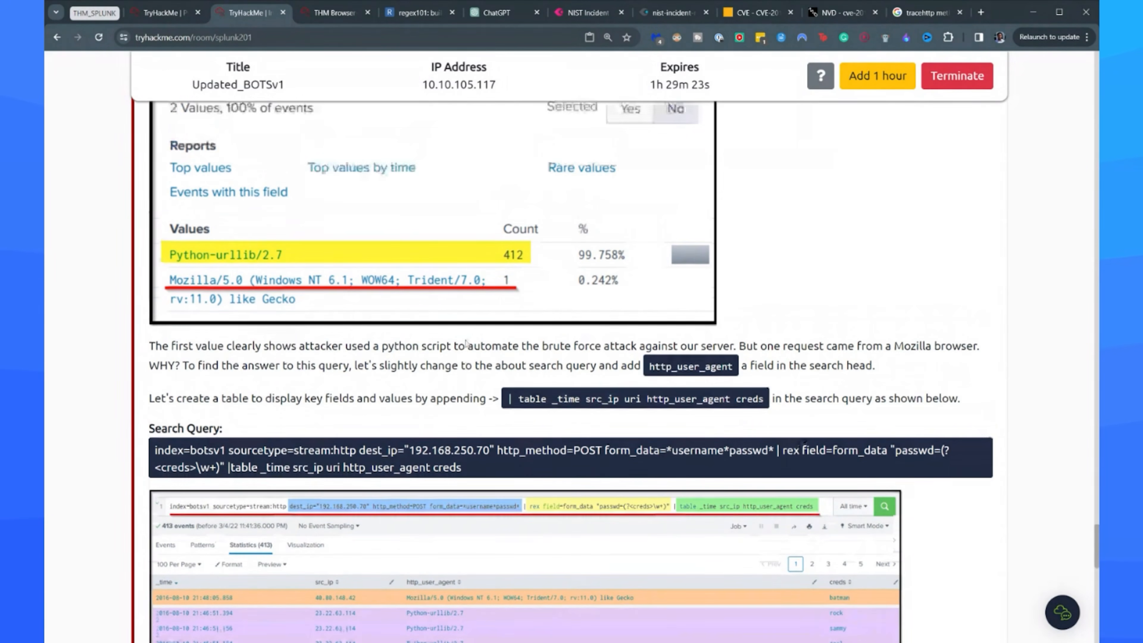
scroll(702, 343, down, 5)
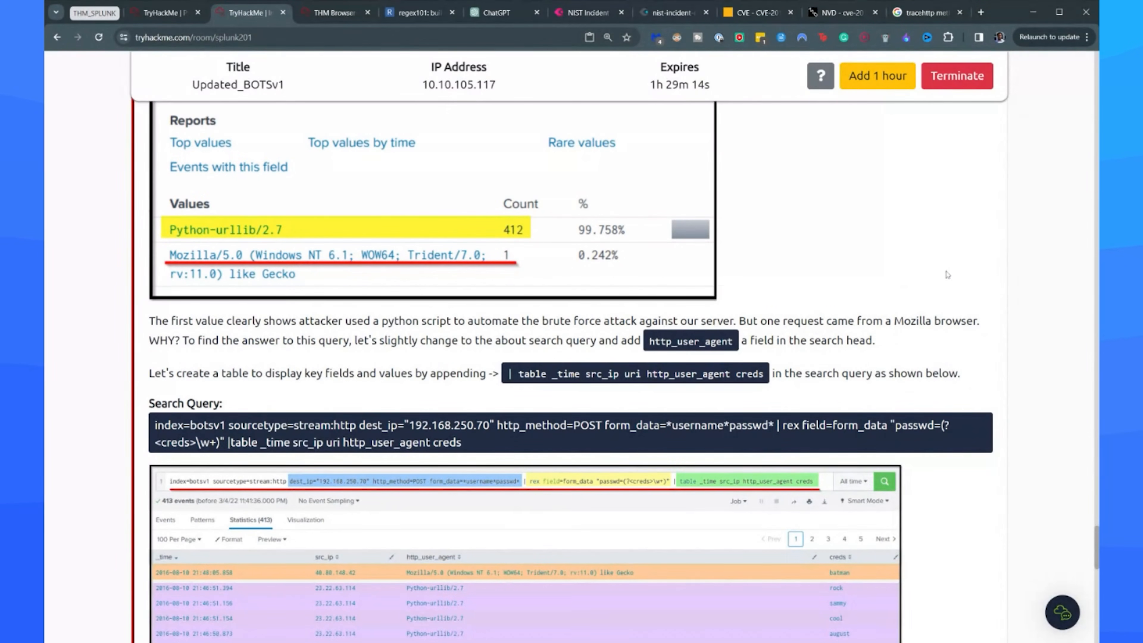
Duplicate the current Splunk search in a second browser tab and return to the original search.
click(333, 12)
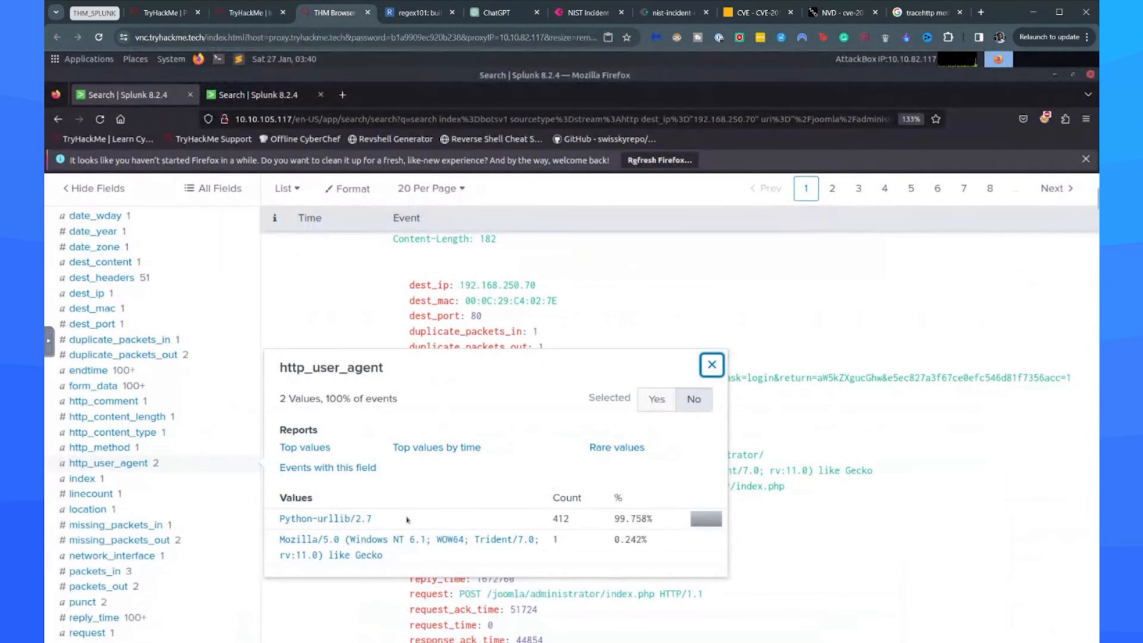
scroll(575, 344, up, 15)
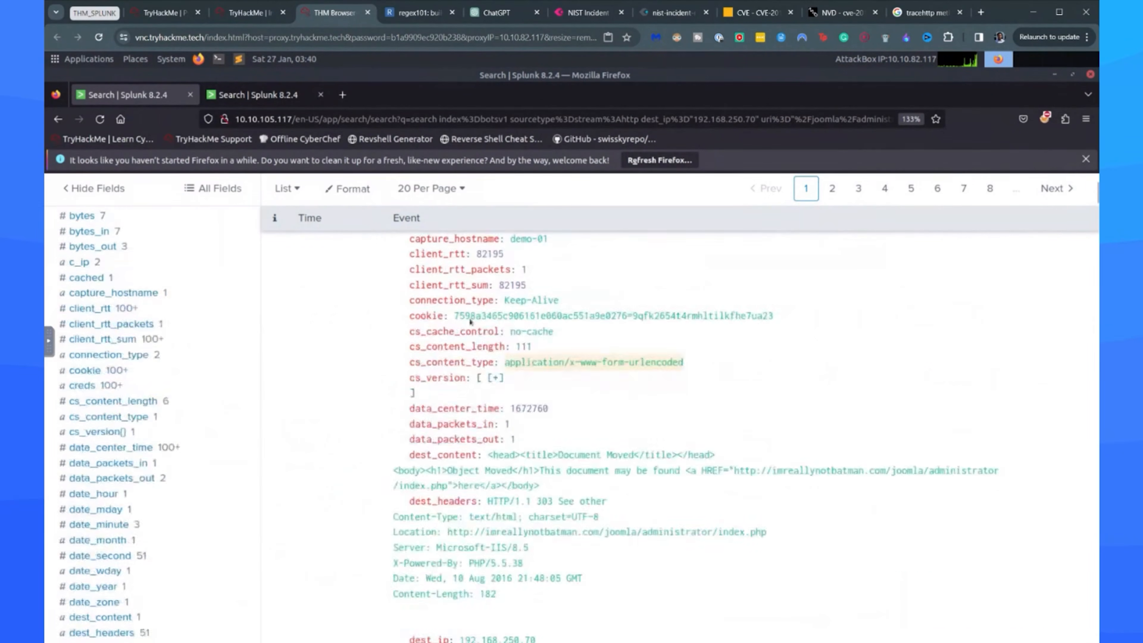
right_click(126, 93)
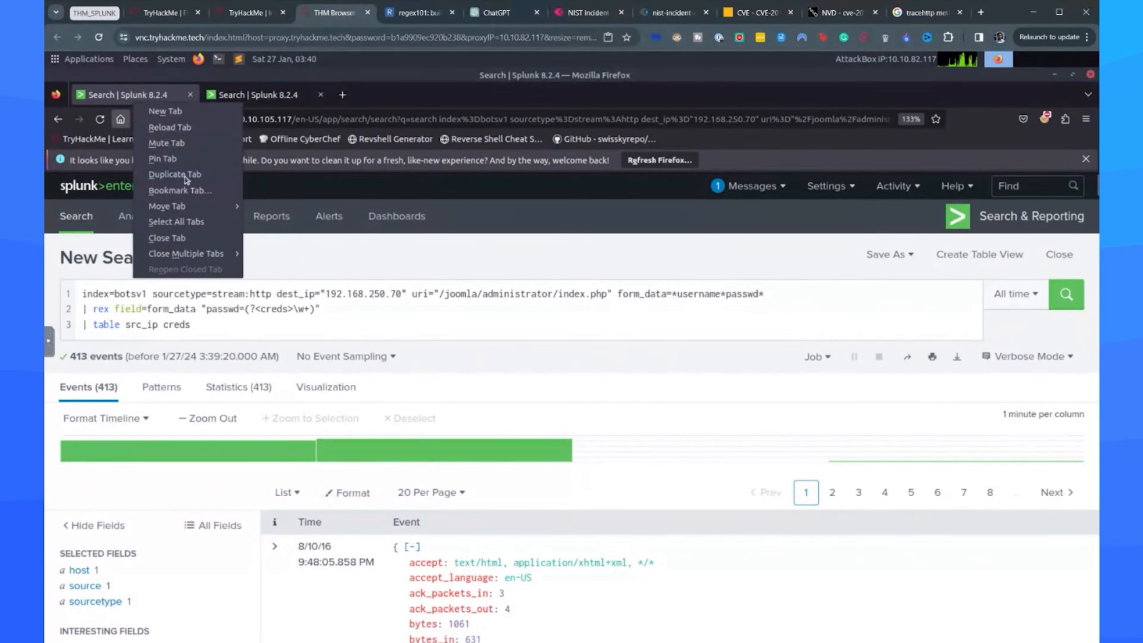
click(180, 176)
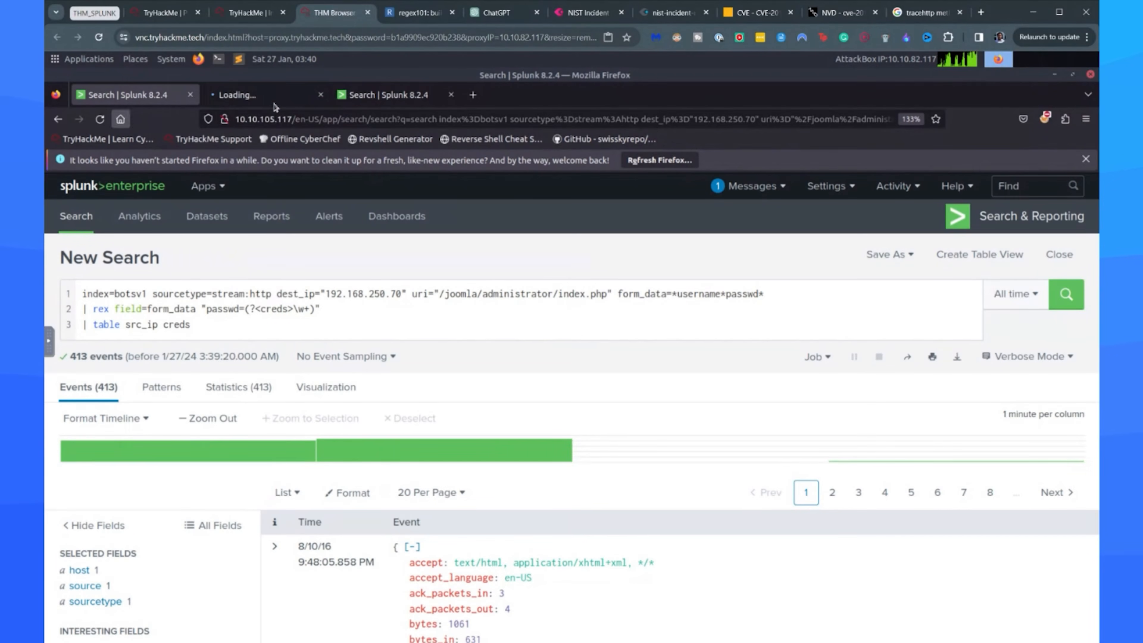
click(255, 92)
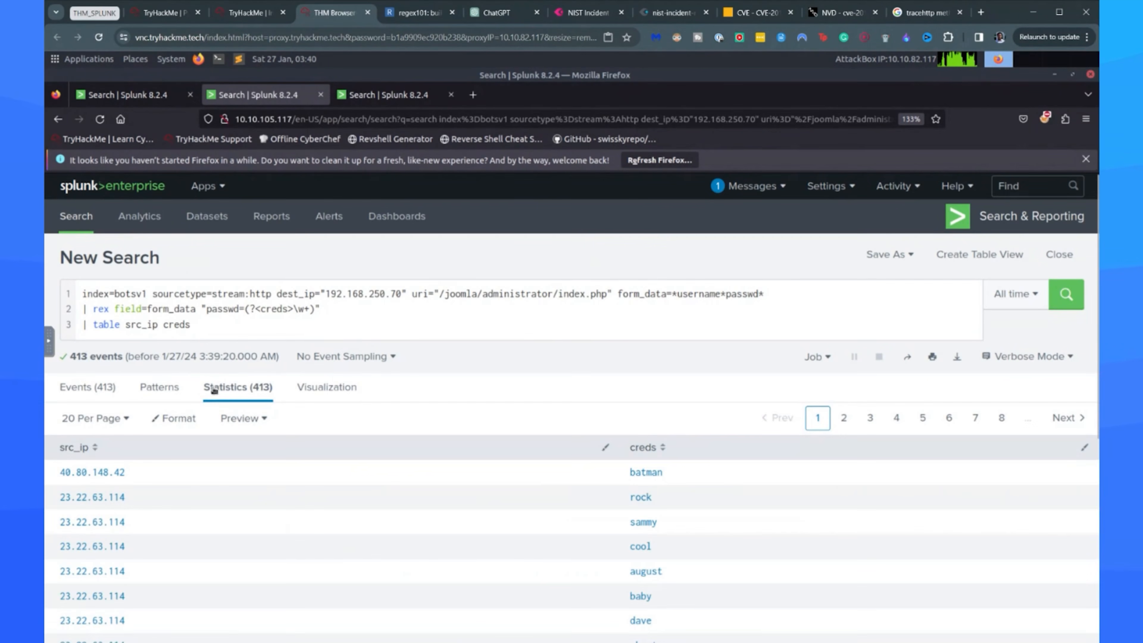
click(137, 94)
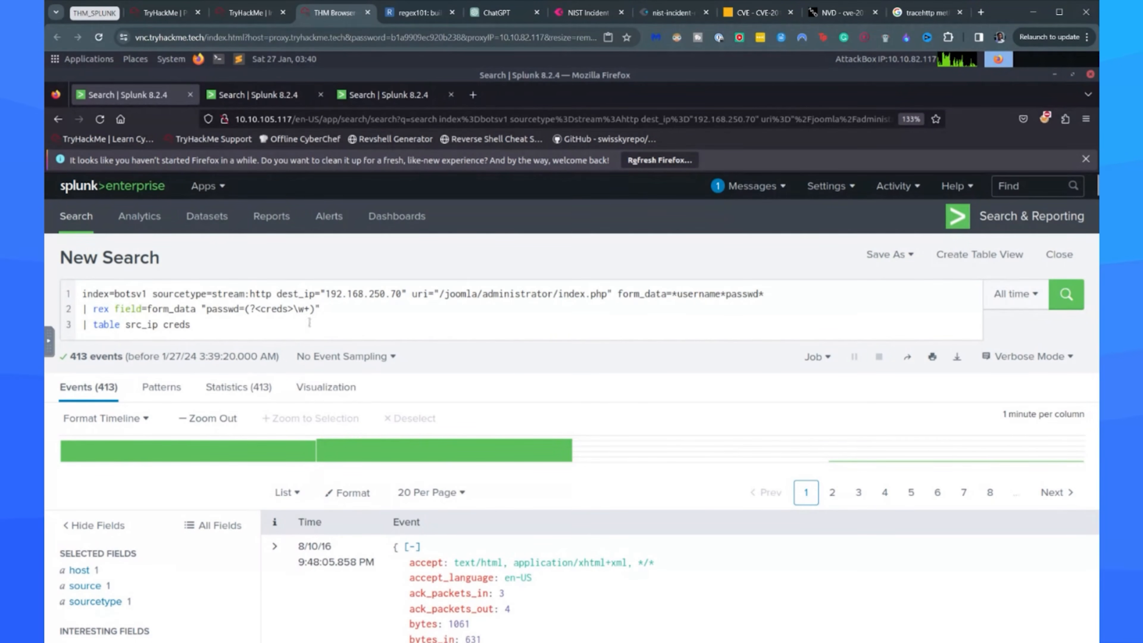
Add _time, uri and http_user_agent before src_ip in the table command, and rerun the search.
click(126, 324)
text(_tim)
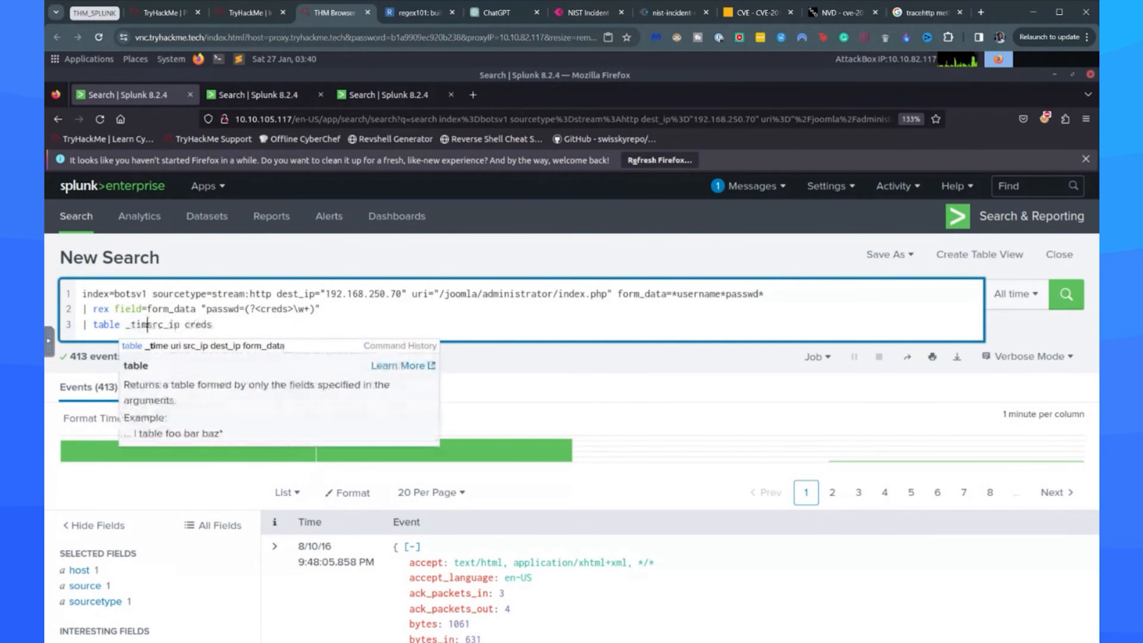
text(e )
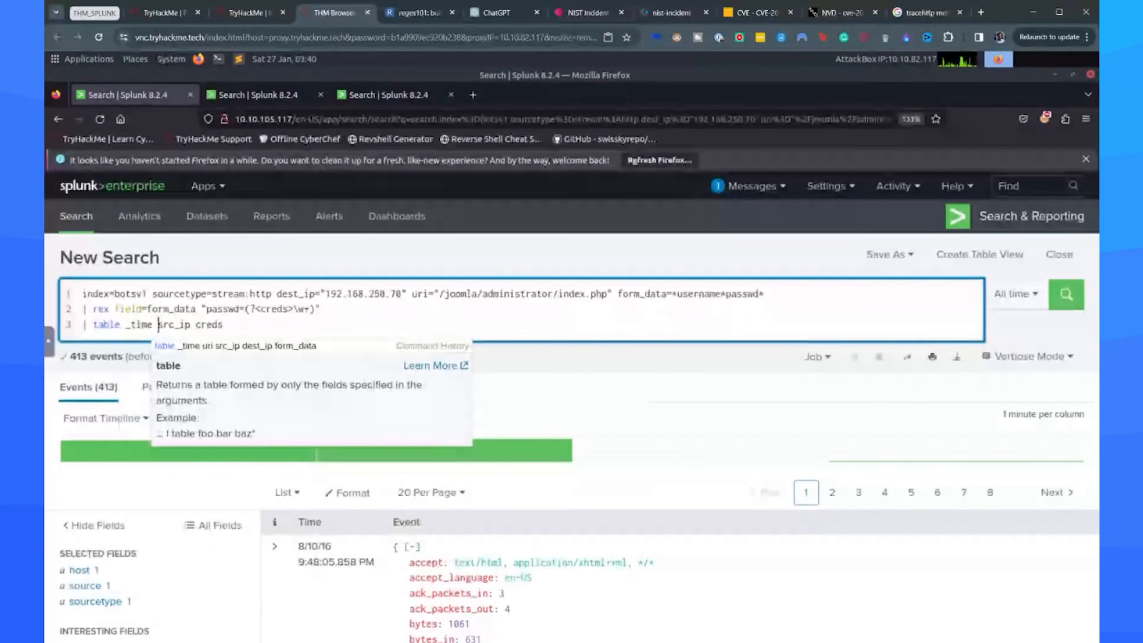
text(uri )
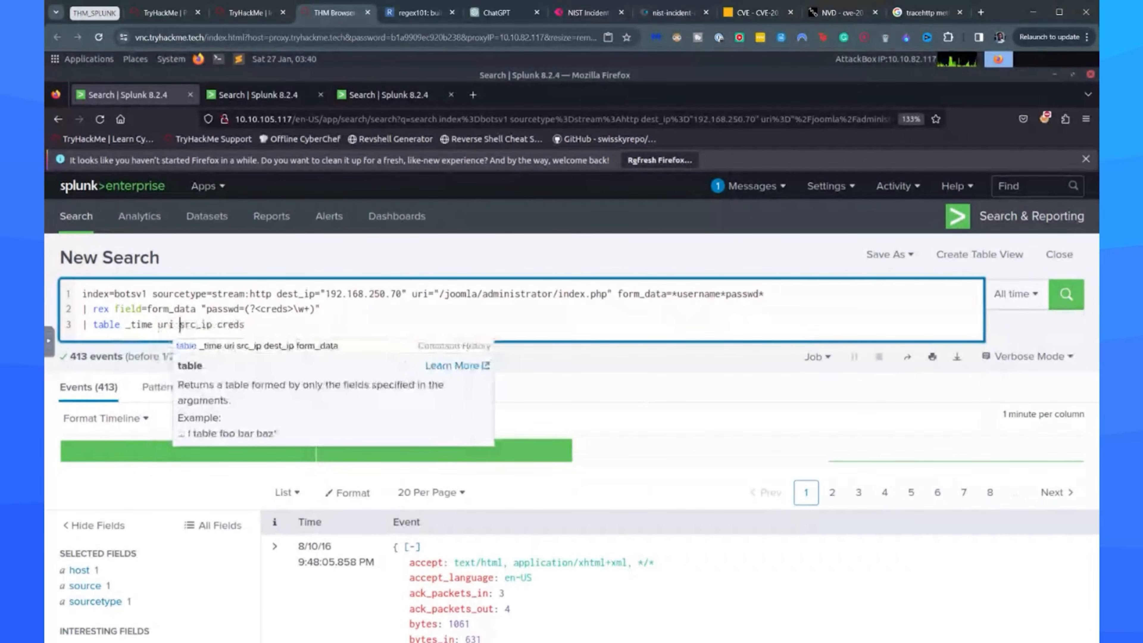
text(ht)
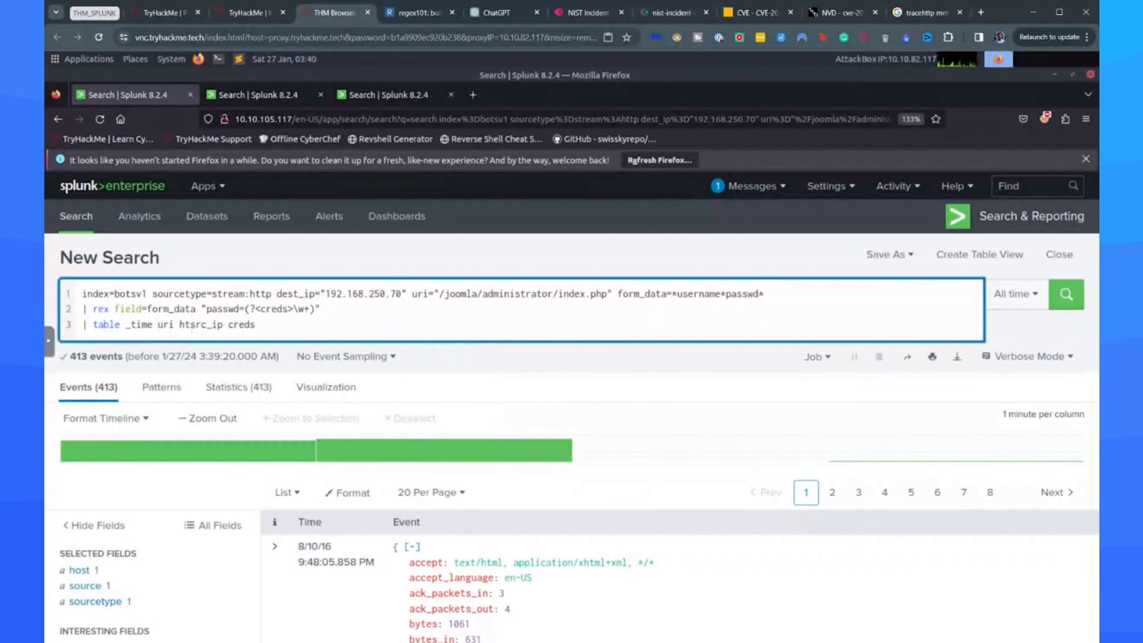
text(tp_u)
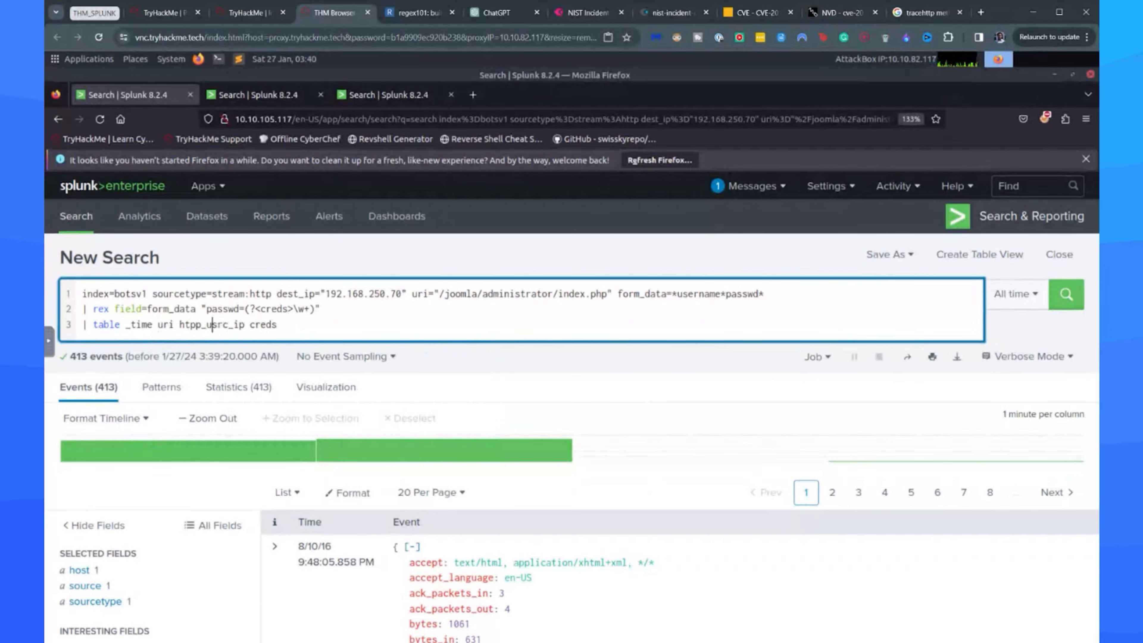
key(BackSpace)
key(BackSpace)
key(BackSpace)
key(BackSpace)
text(tp_user_ag)
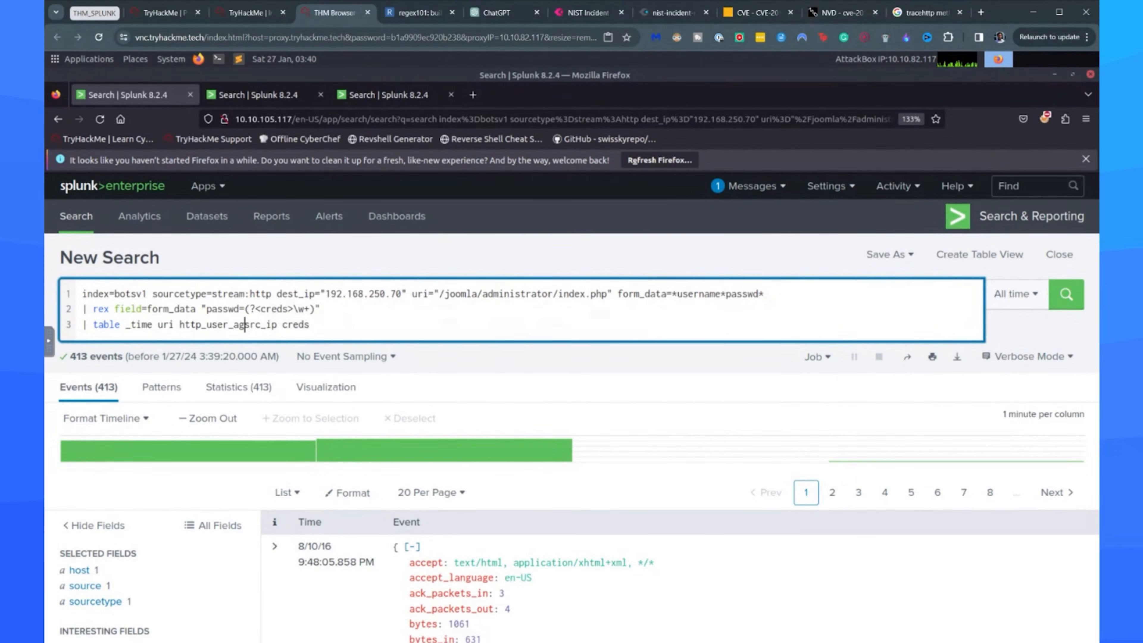
text(ent)
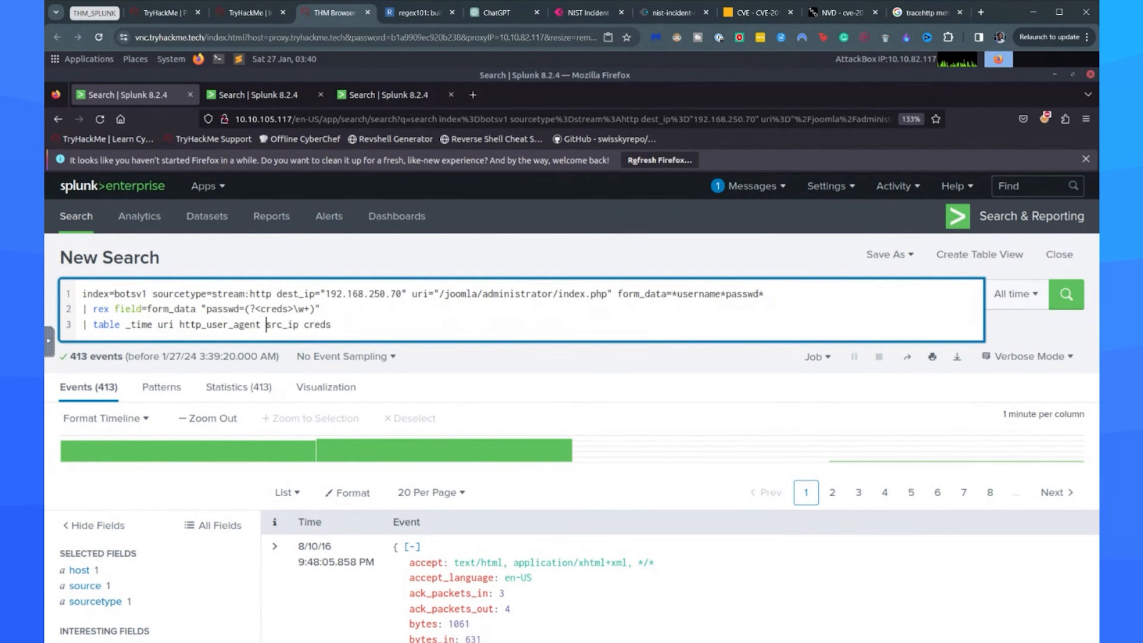
key(Return)
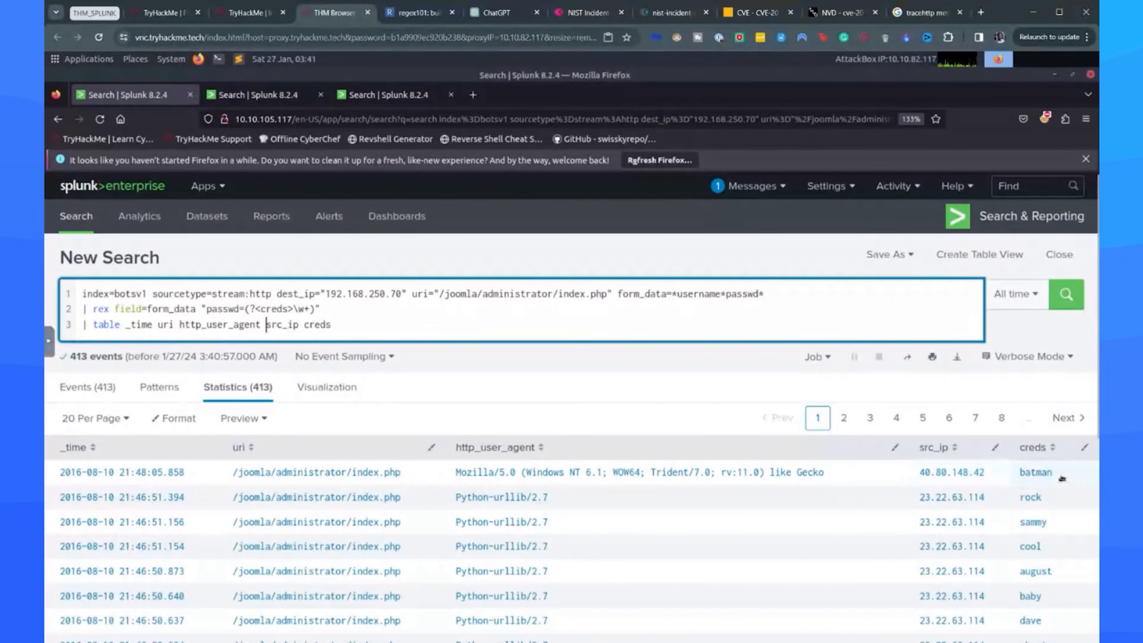
Copy the URI /joomla/administrator/index.php from the Splunk results and submit it as the room's answer for the brute-forced URI.
click(267, 10)
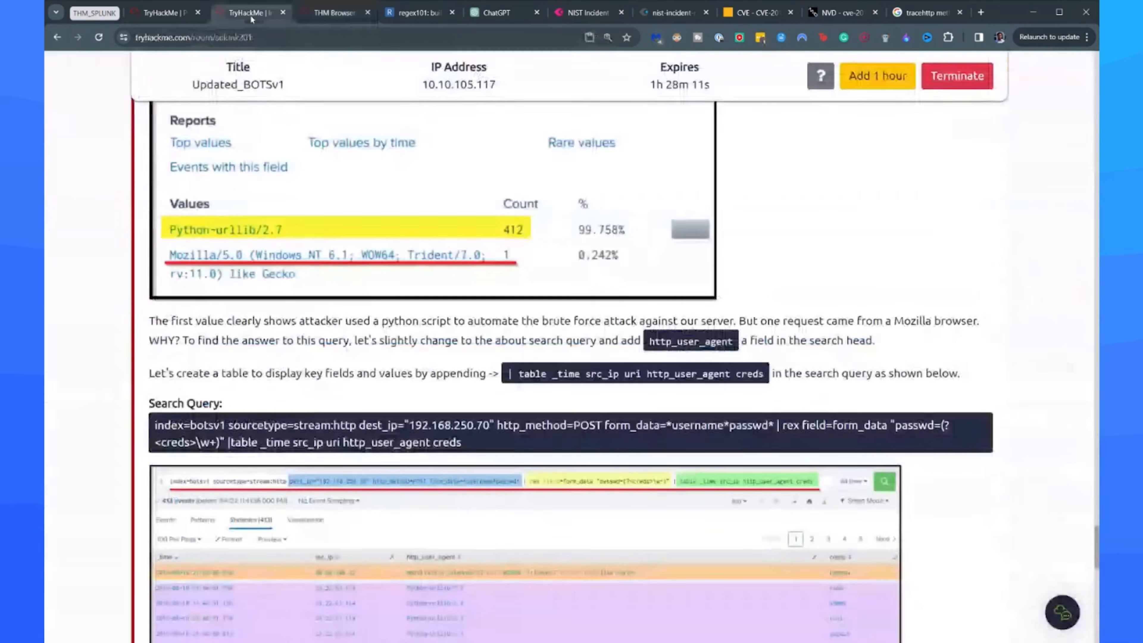
scroll(237, 483, down, 10)
scroll(237, 483, up, 1)
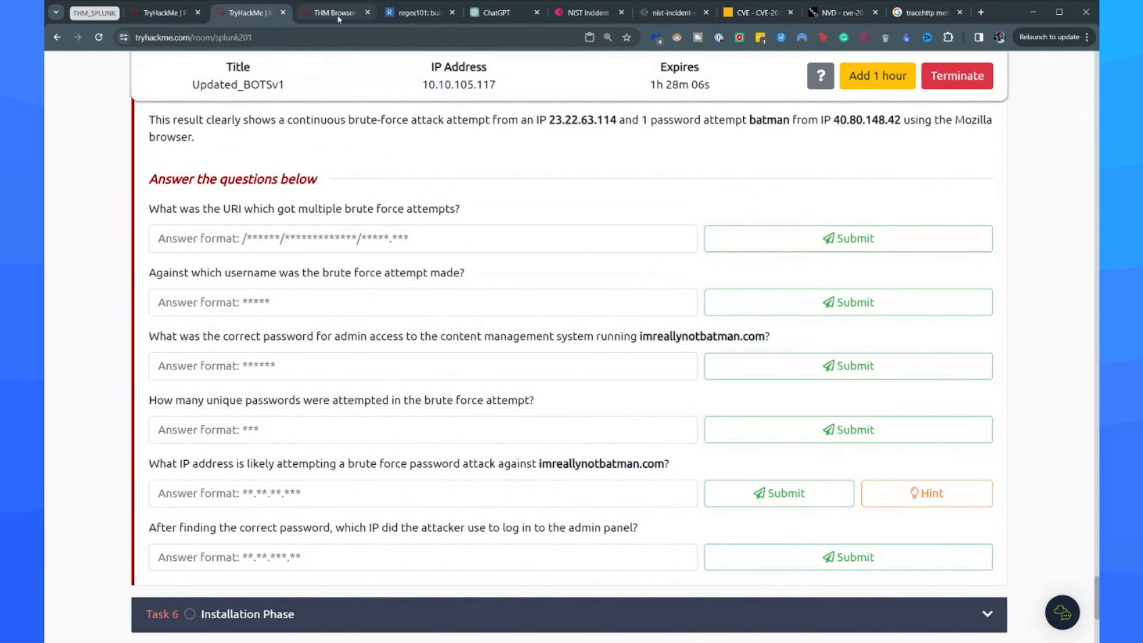
click(360, 16)
drag(409, 481, 228, 473)
key(ctrl+c)
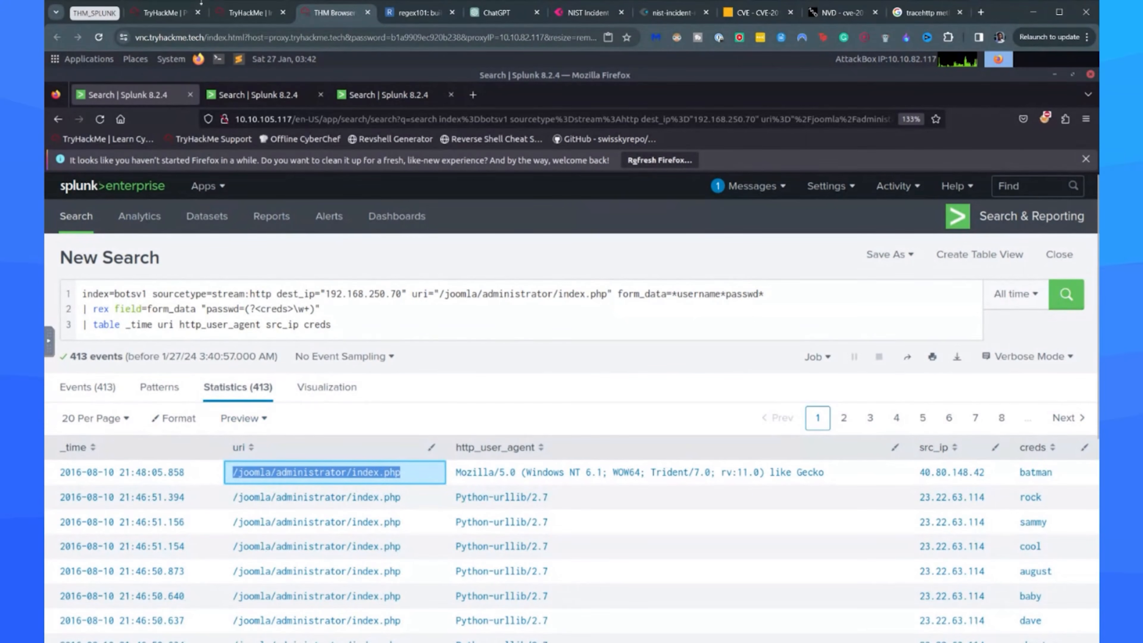
click(249, 13)
key(ctrl+v)
key(Return)
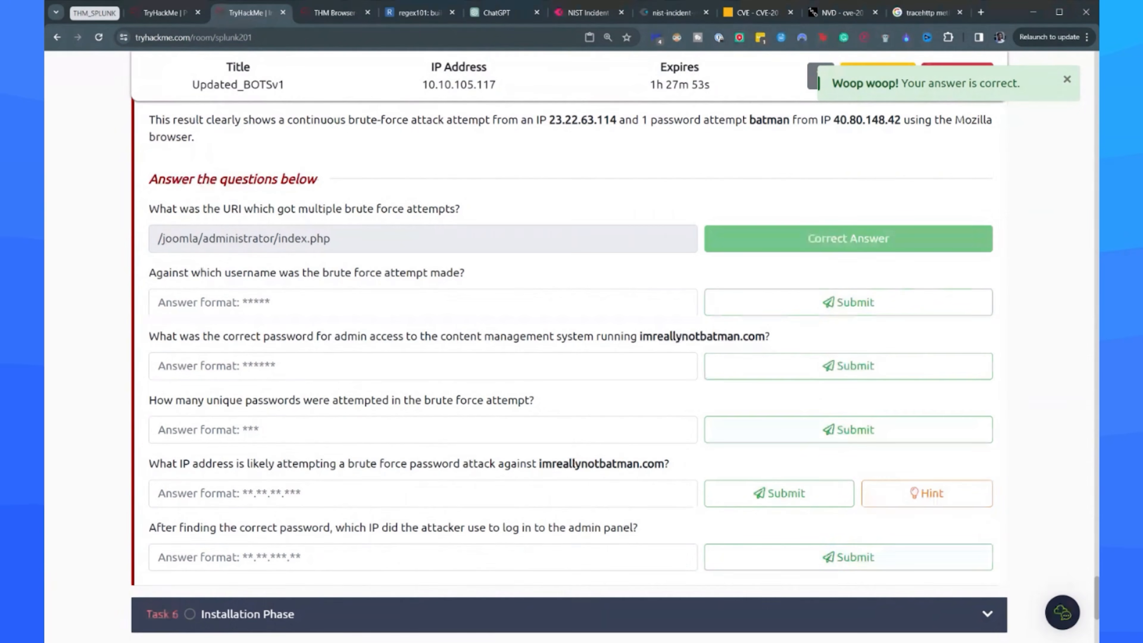
Look through the open Splunk searches and view the requests per src_ip for imreallynotbatman.com as a statistics table.
click(331, 18)
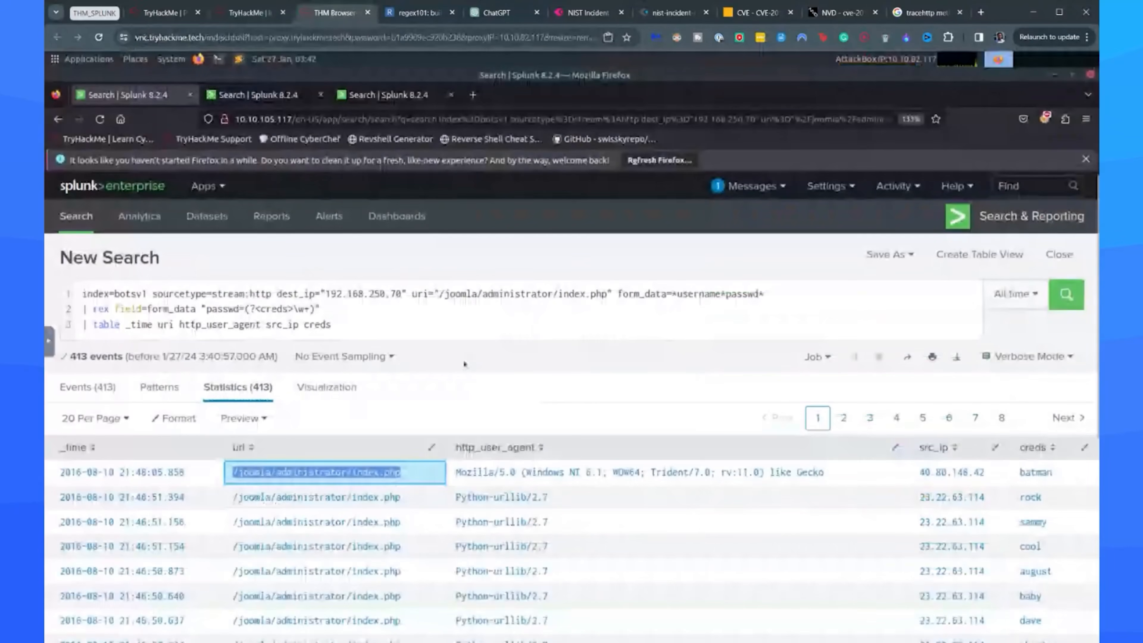
click(259, 95)
click(393, 102)
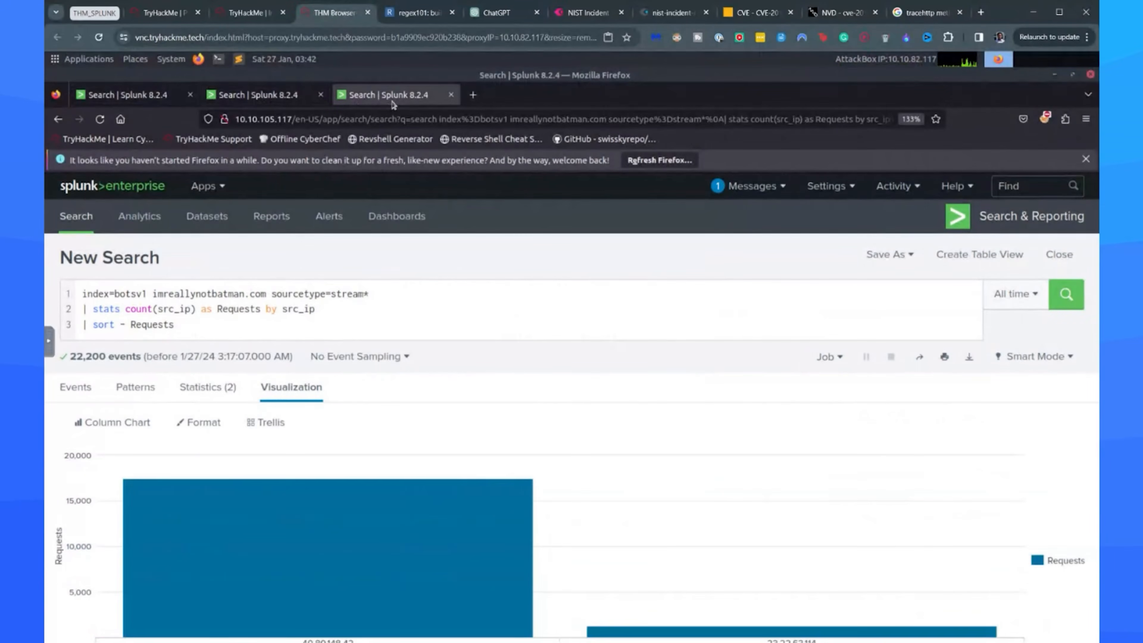
click(300, 105)
click(367, 92)
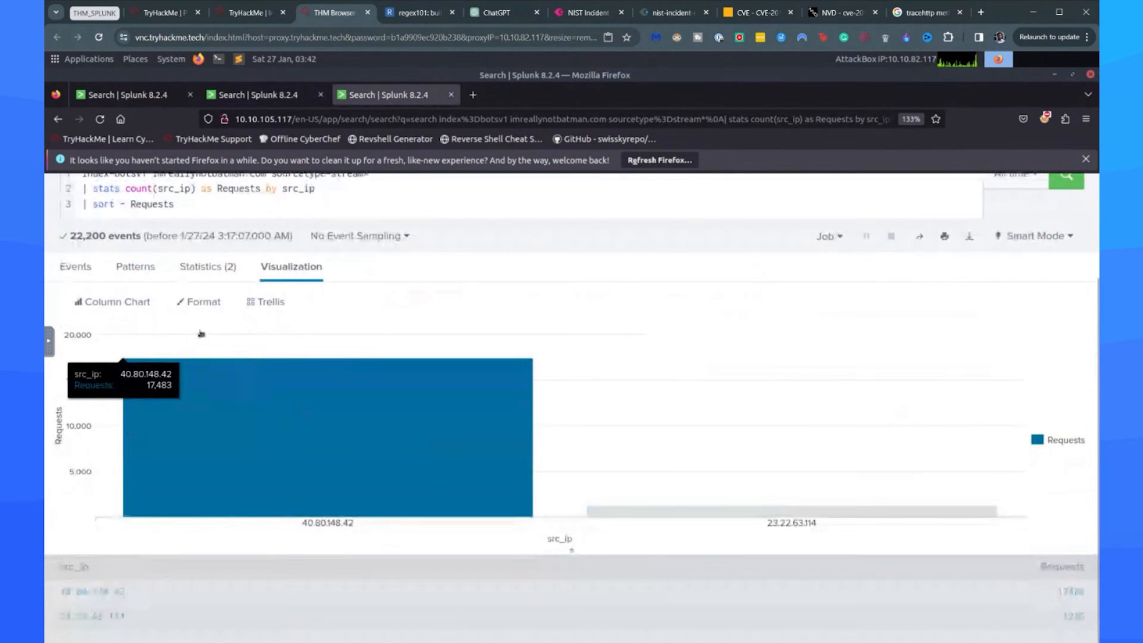
click(135, 263)
click(212, 311)
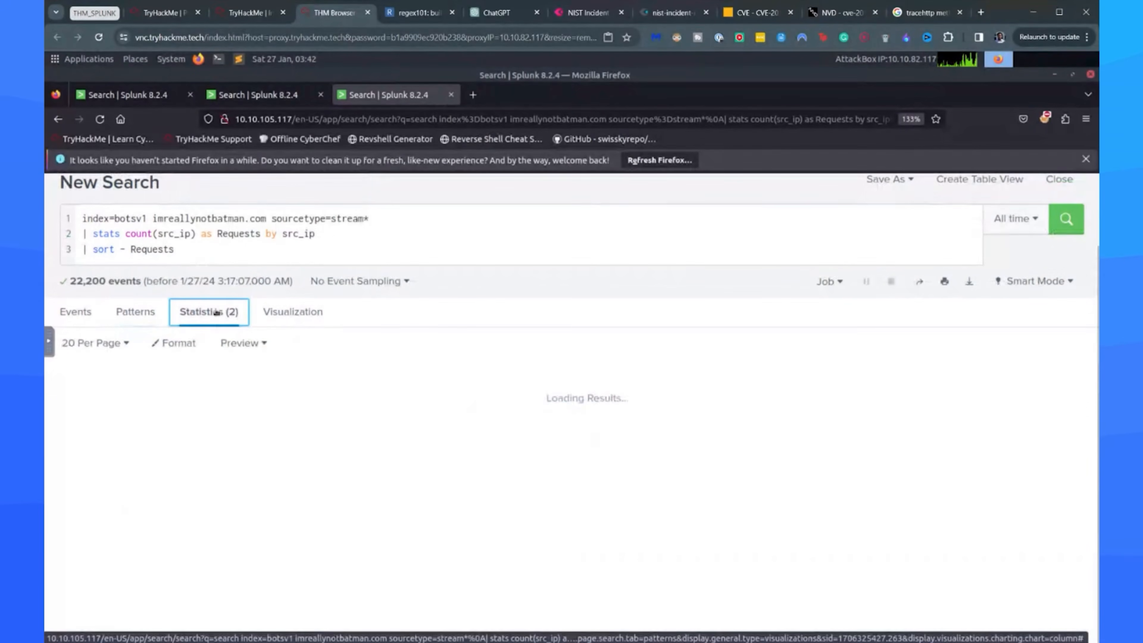
click(250, 13)
click(334, 13)
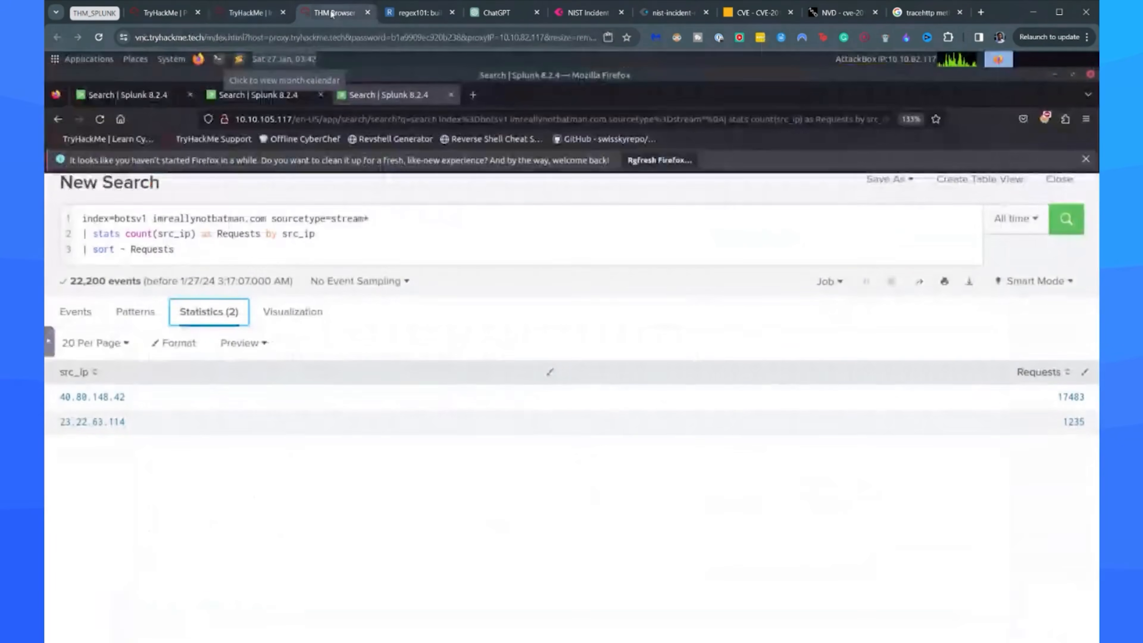
Duplicate the Splunk search that tables src_ip and creds in a new browser tab.
click(257, 100)
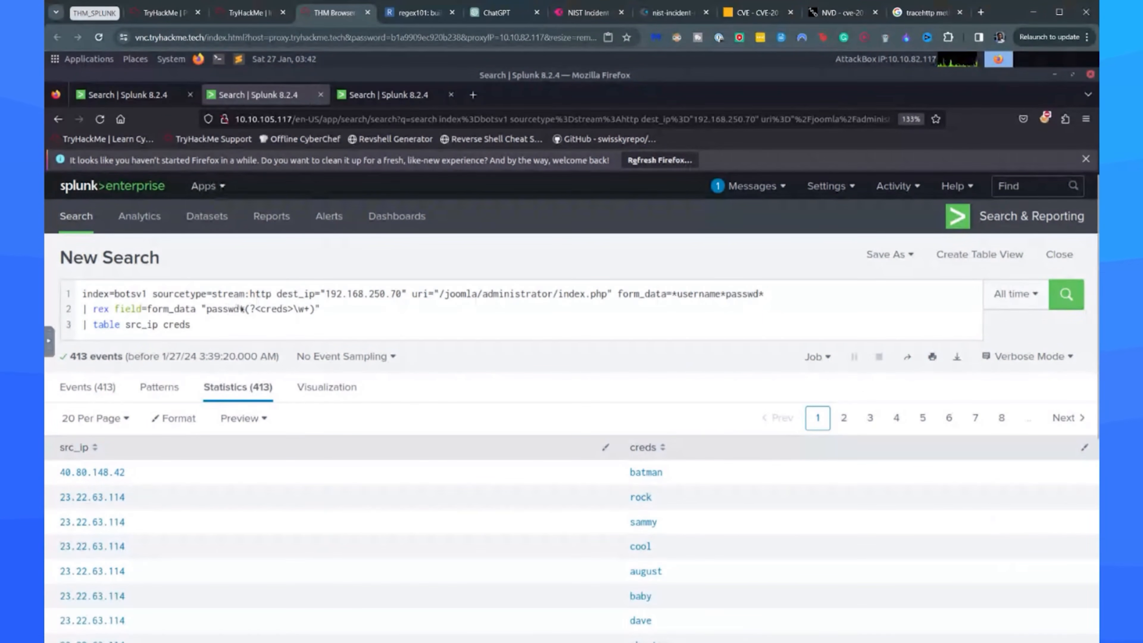
right_click(235, 95)
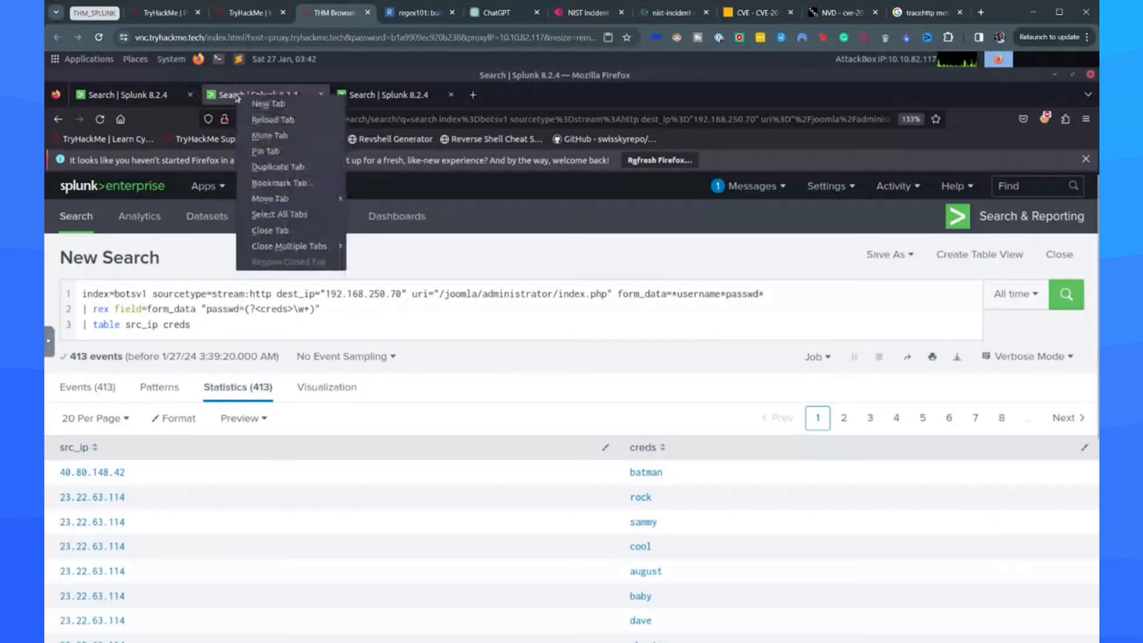
click(265, 174)
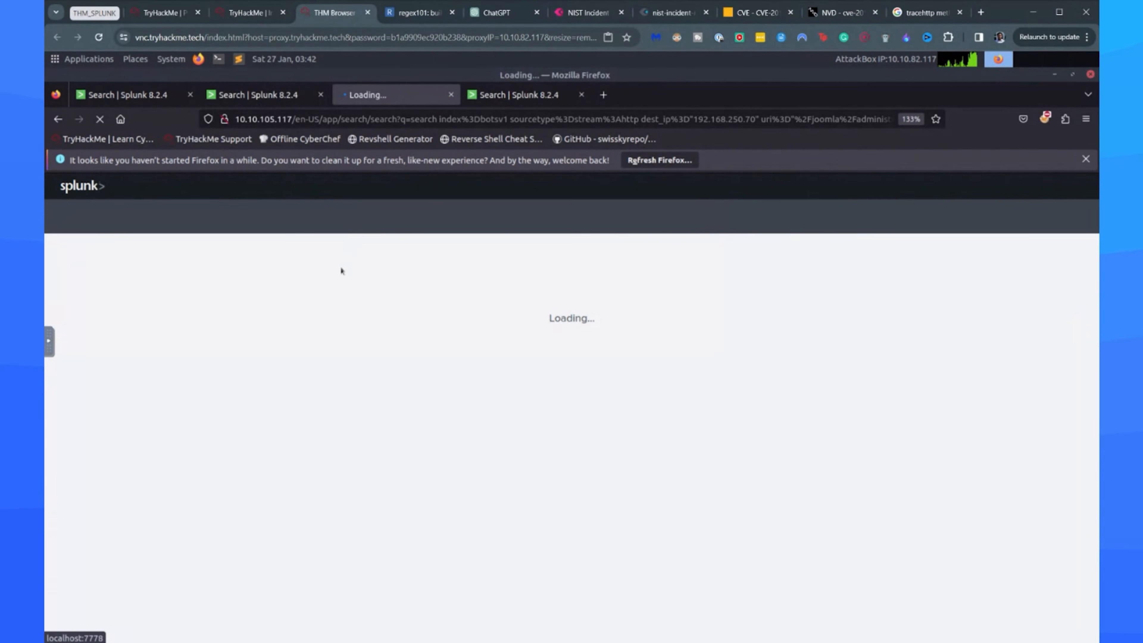
click(250, 12)
click(334, 12)
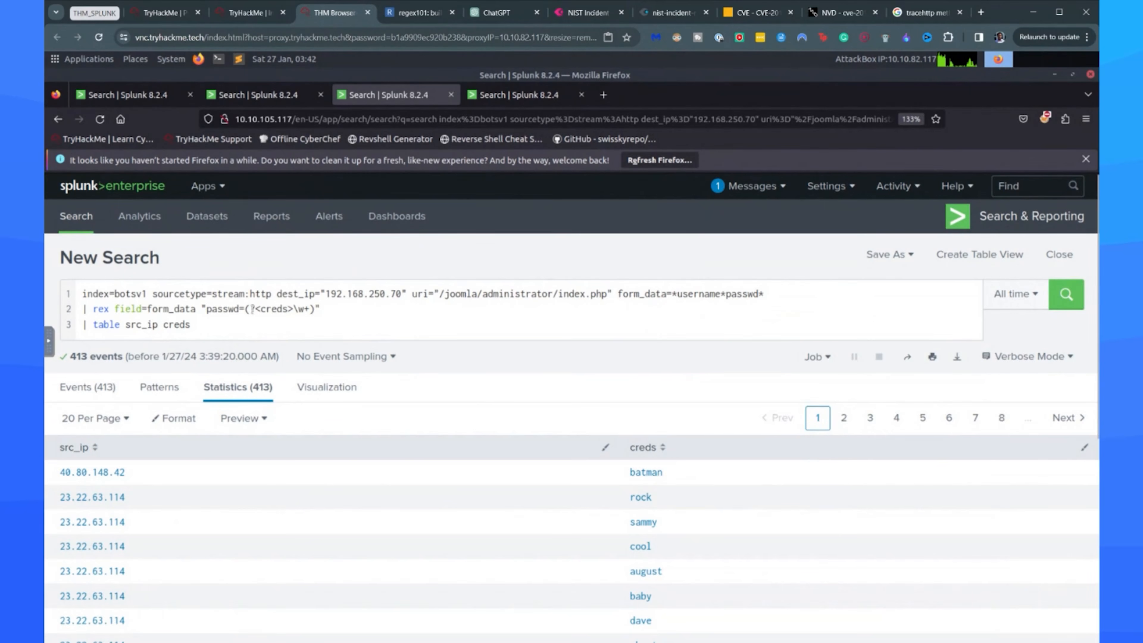
In the duplicated search, make rex extract username= into a field named user, table src_ip and user, and run the search.
double_click(216, 309)
text(us)
text(ername)
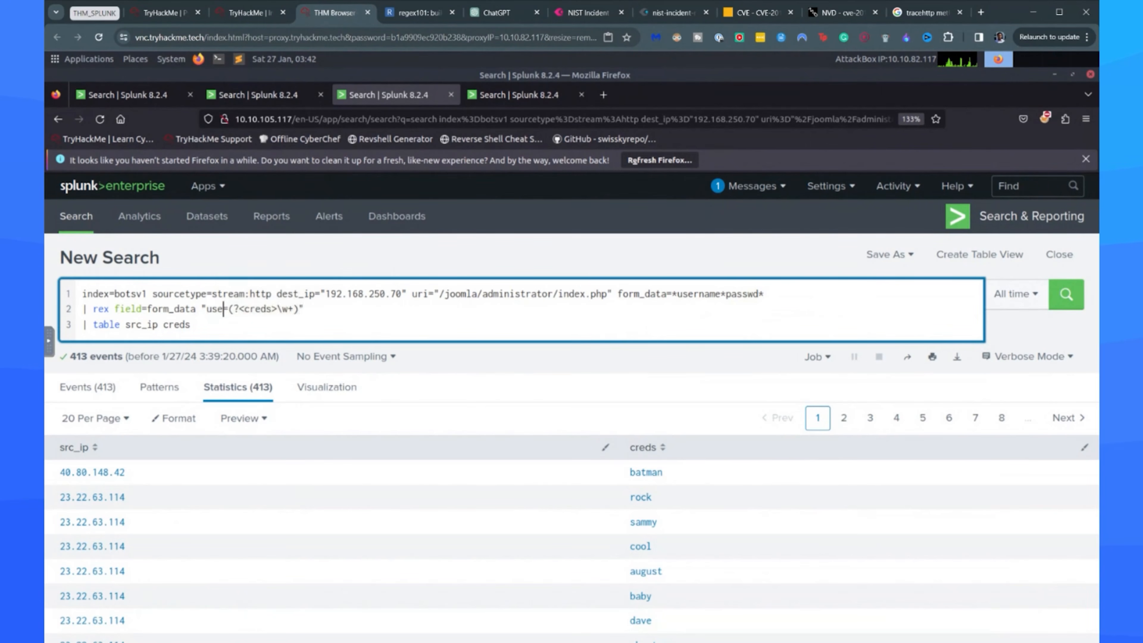
double_click(282, 309)
text(username)
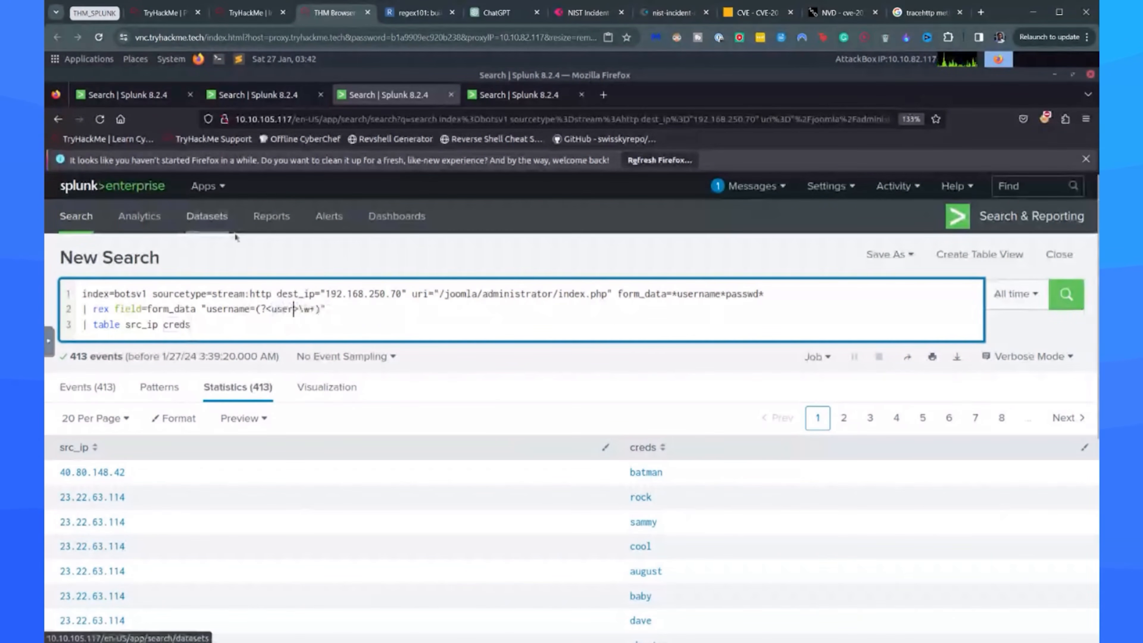
double_click(171, 329)
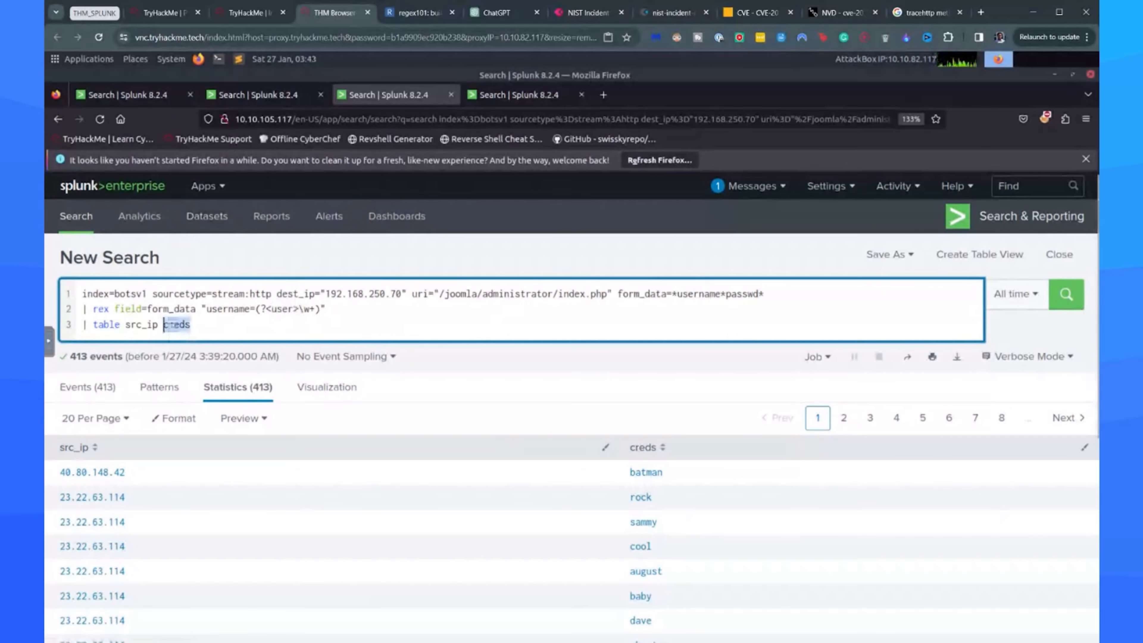
text(user)
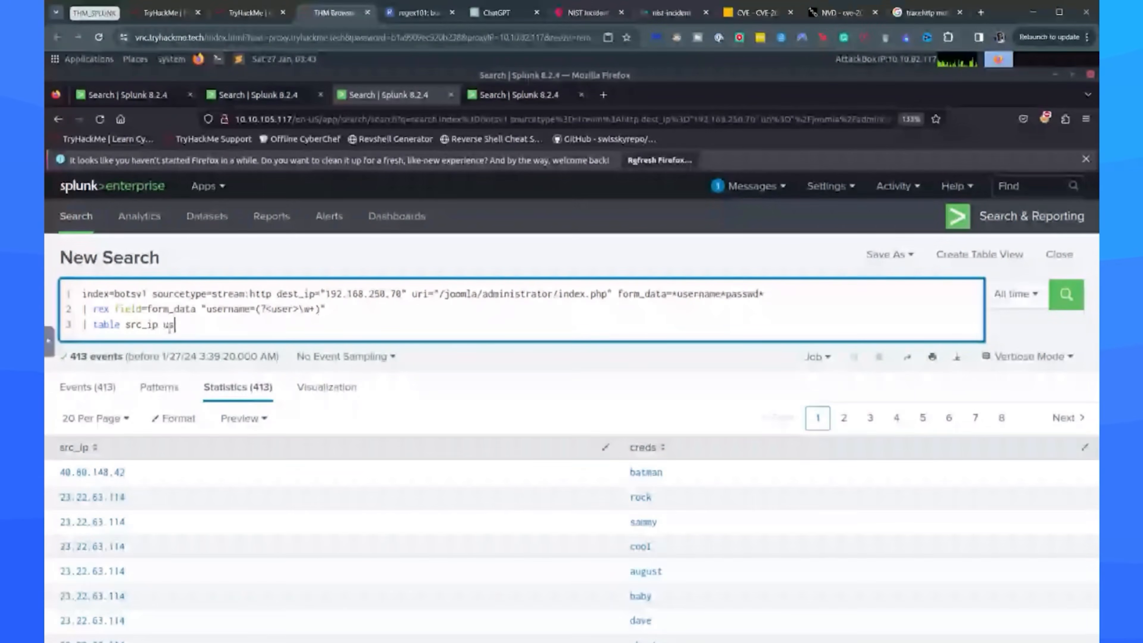
key(Return)
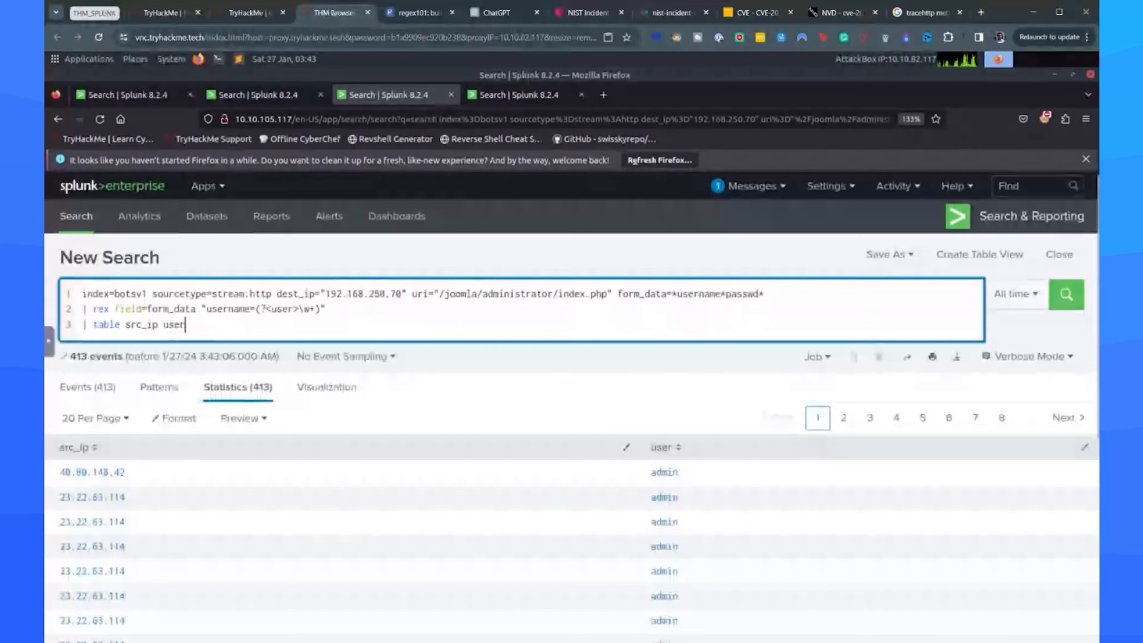
Submit admin as the TryHackMe room's answer for the username targeted by the brute-force attempt.
scroll(618, 439, down, 5)
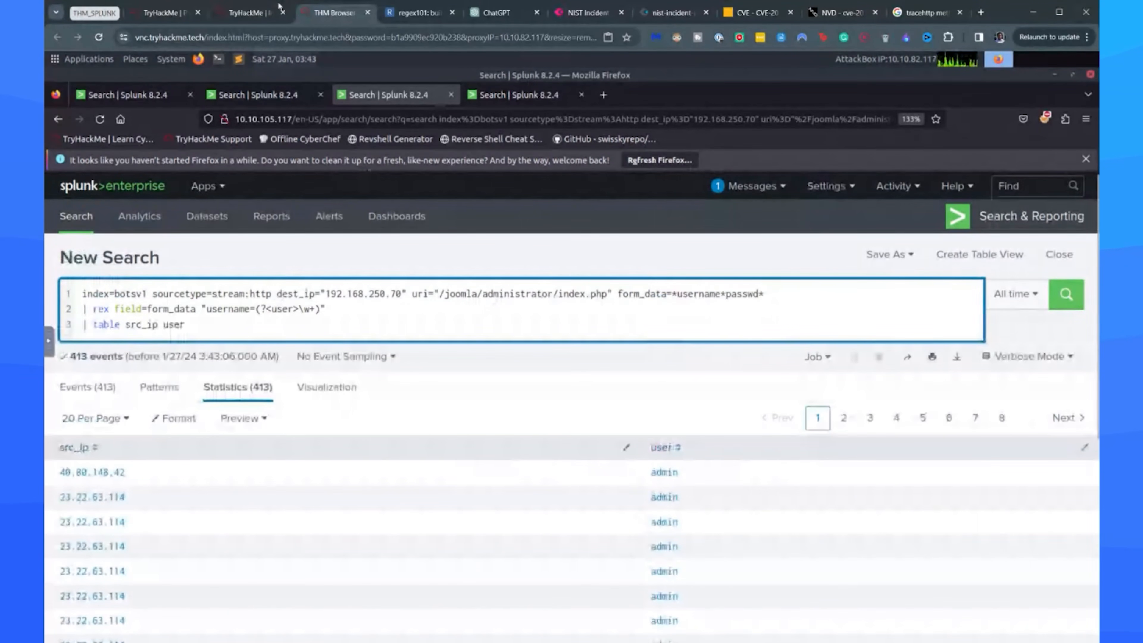
click(275, 8)
scroll(231, 288, down, 1)
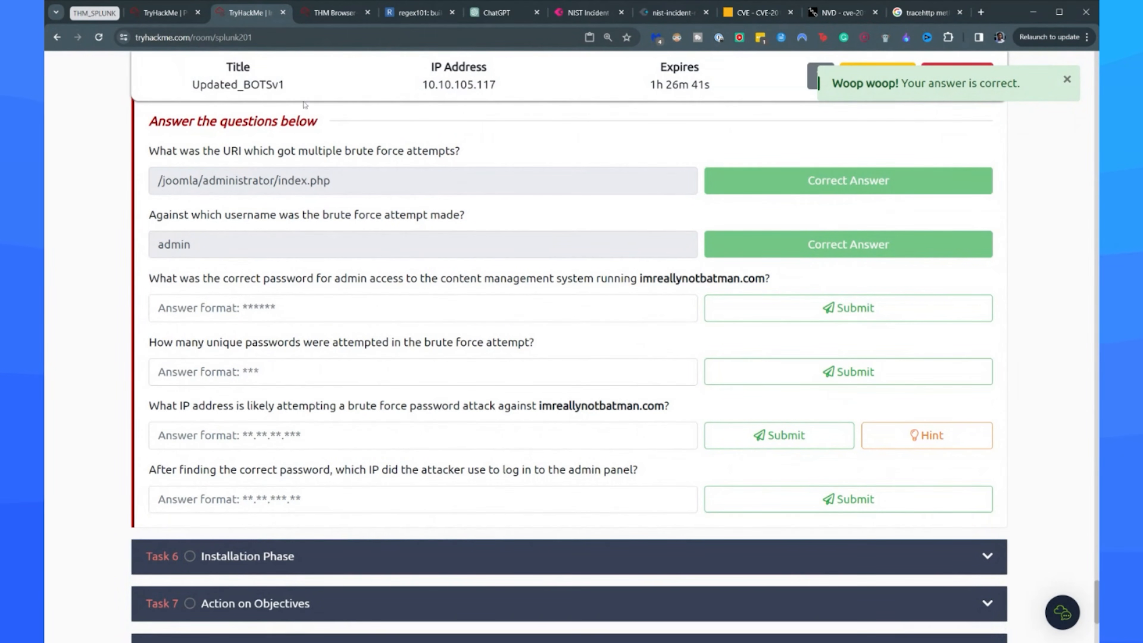
Return to the Splunk search that tables src_ip and creds, add _time before src_ip, and rerun it.
click(335, 13)
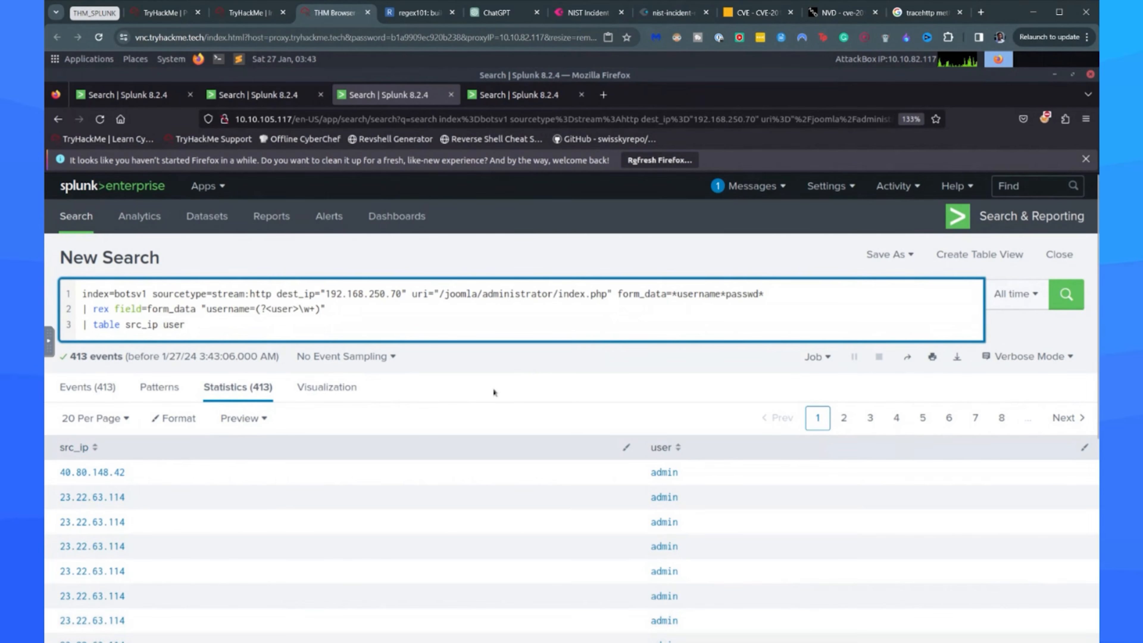
scroll(531, 372, down, 5)
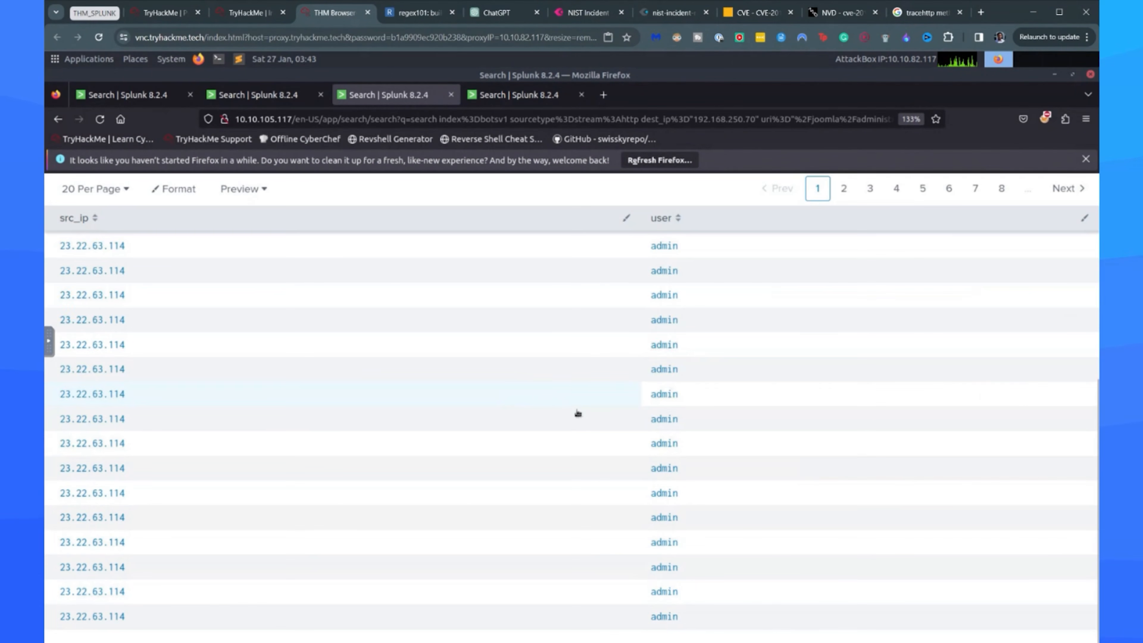
scroll(563, 380, up, 5)
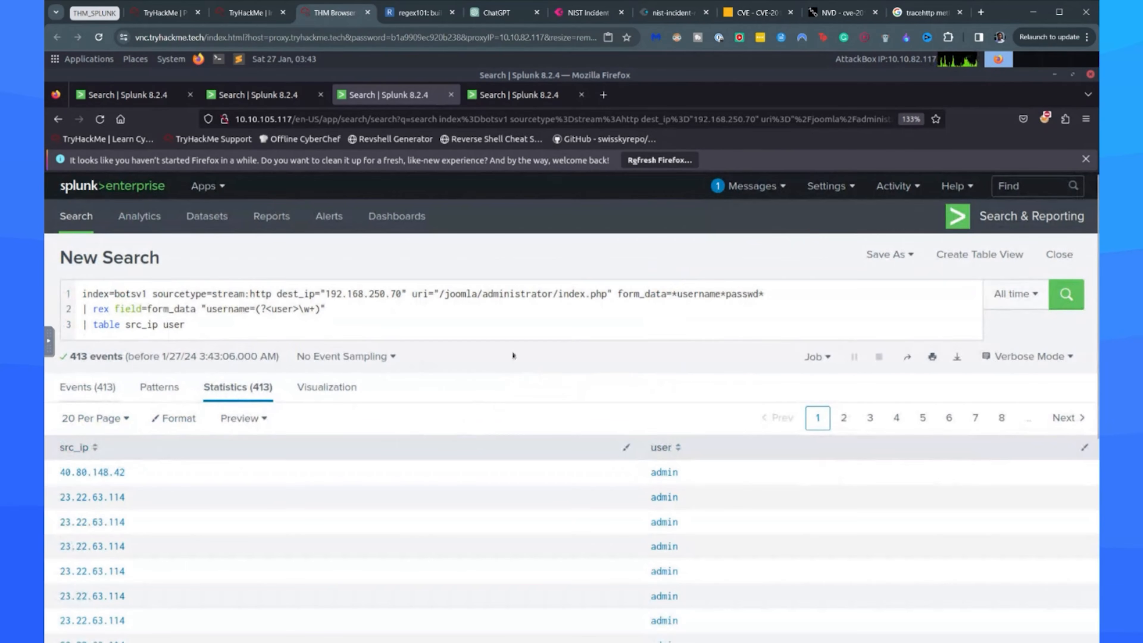
click(254, 94)
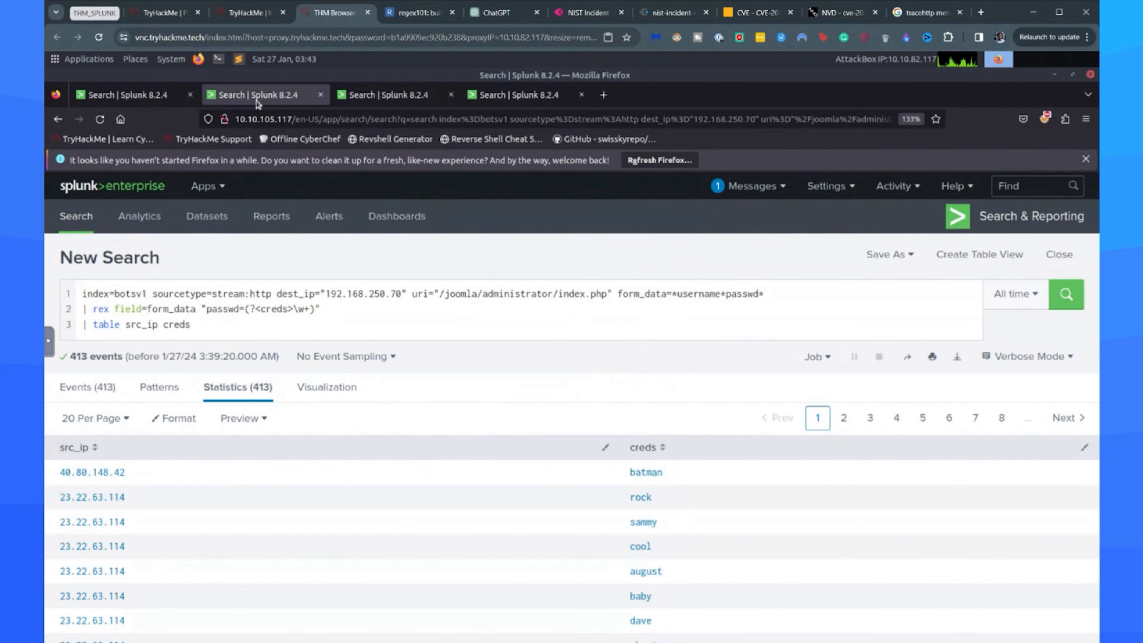
scroll(298, 432, down, 2)
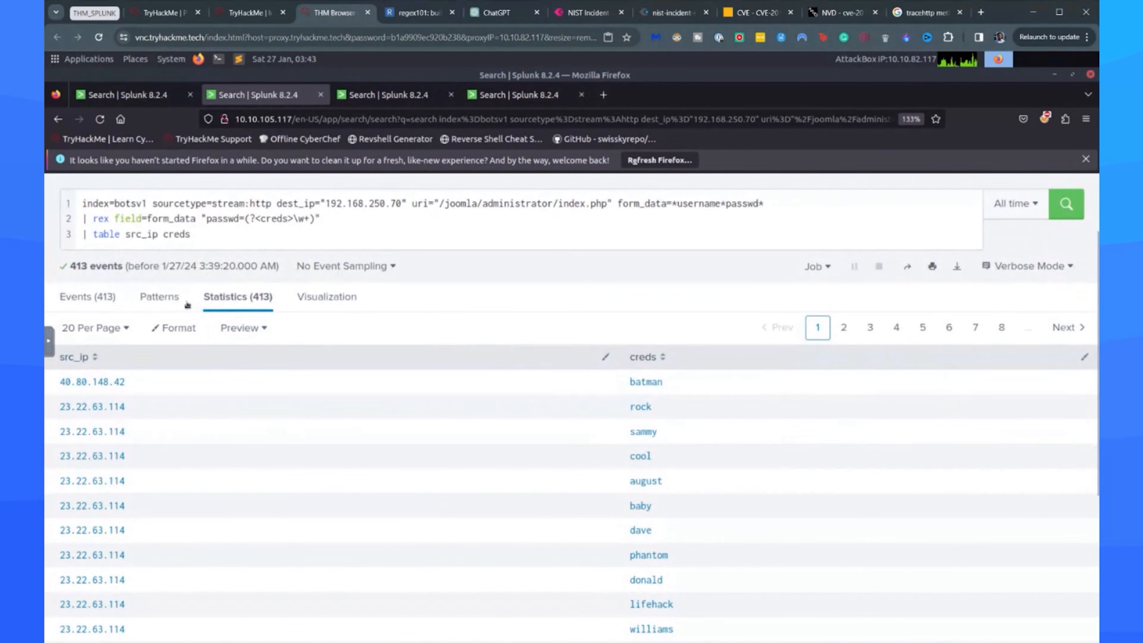
click(127, 238)
text(_ti)
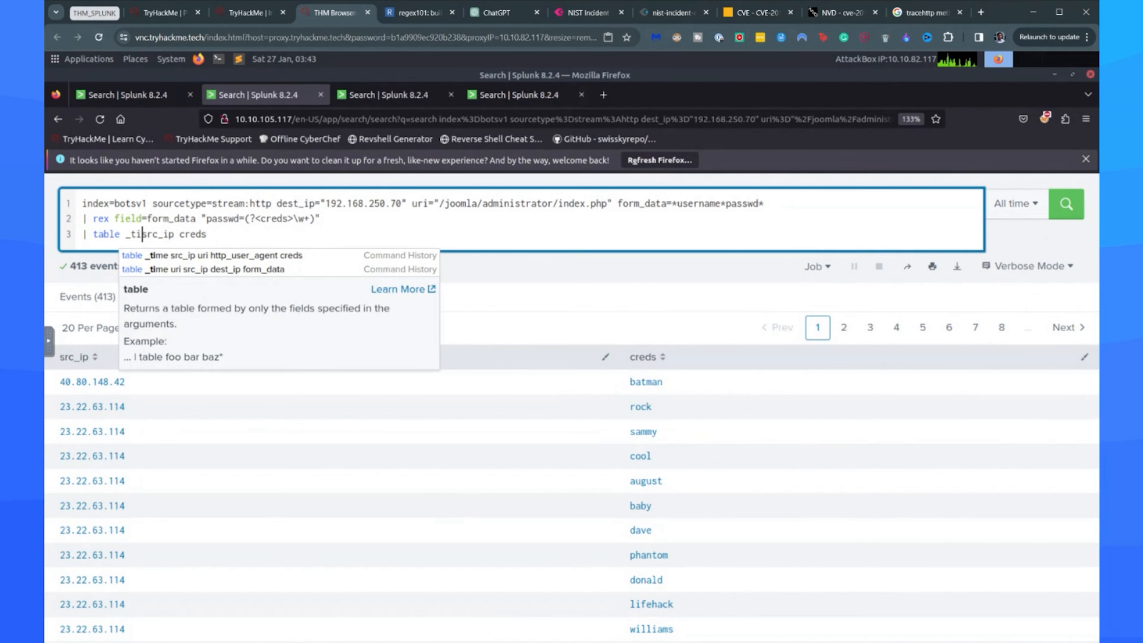
text(me)
key(Right)
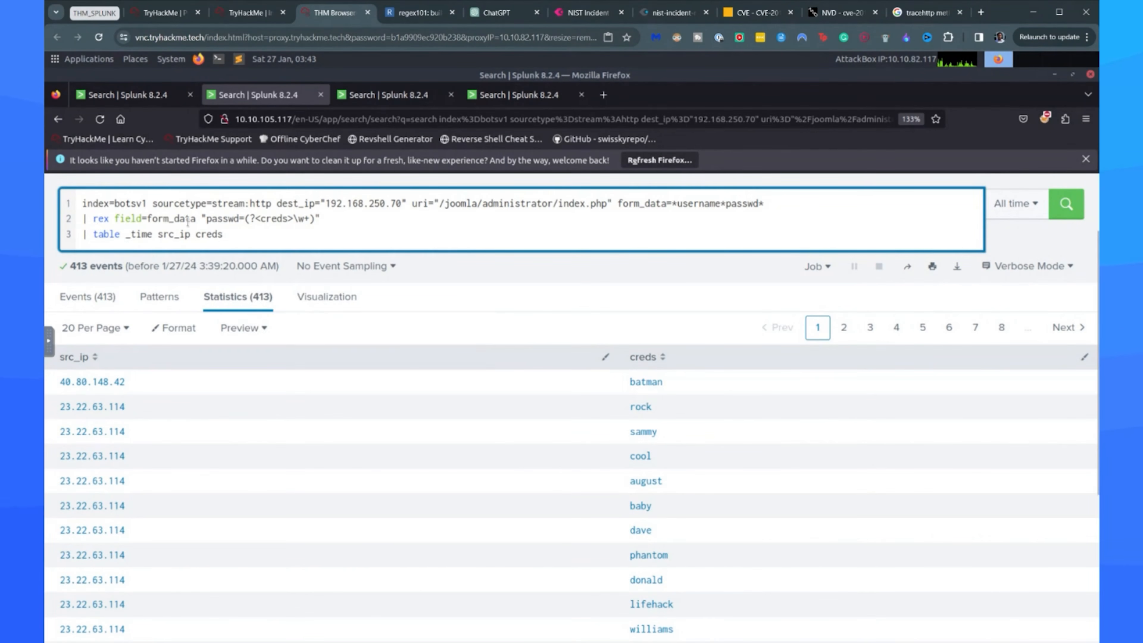
key(Return)
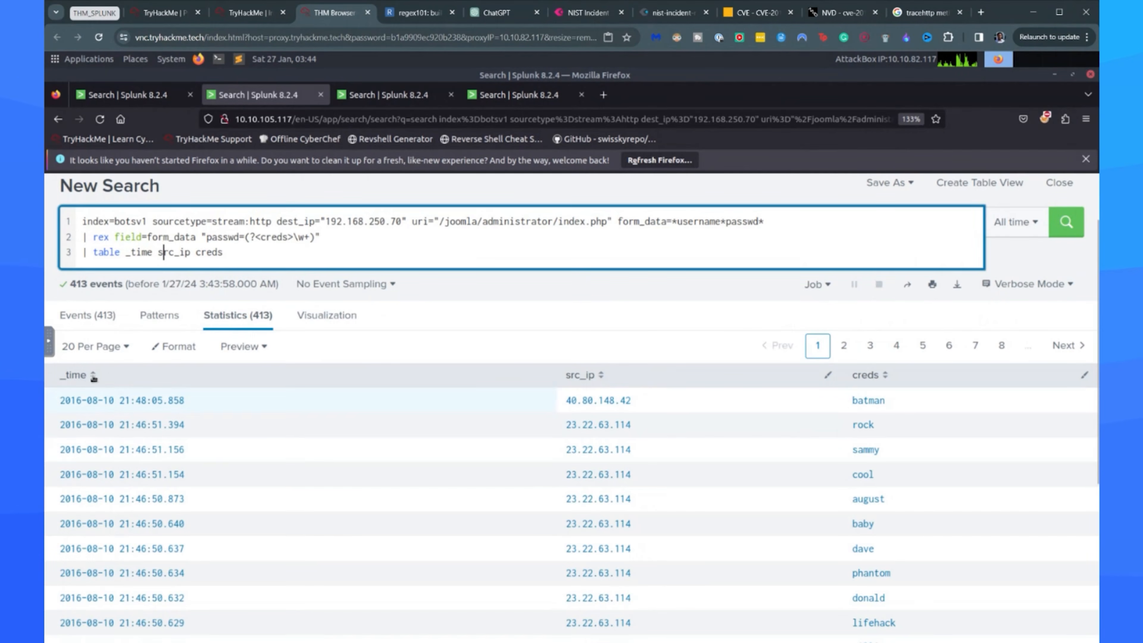
Sort the results by _time in ascending order and enter the earliest attempted password as the room's answer for the admin password.
click(93, 376)
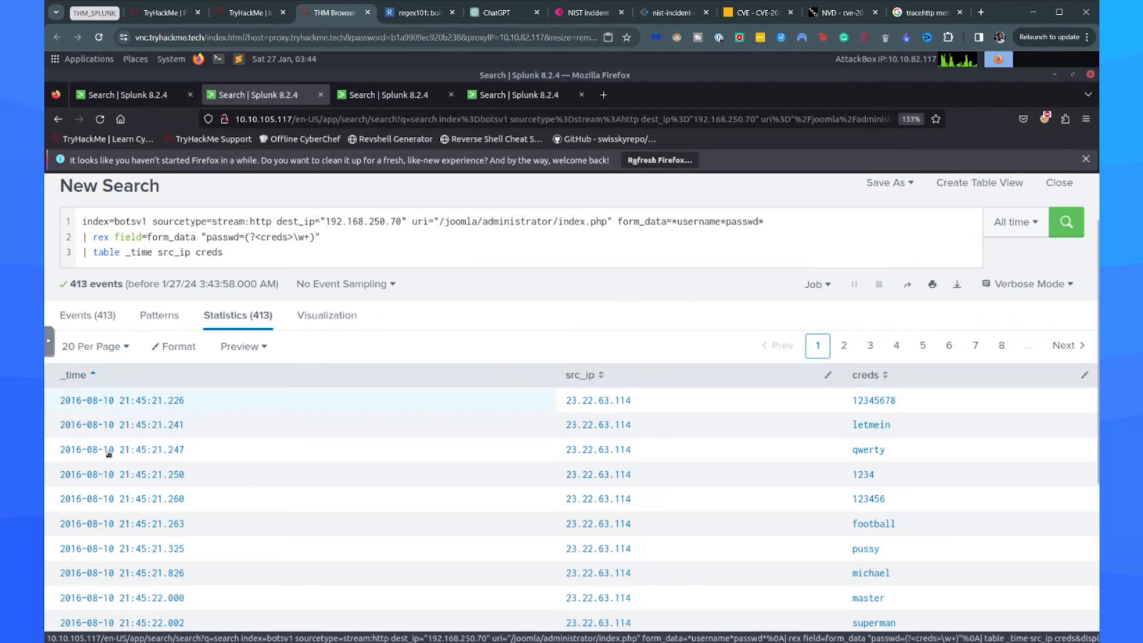
click(88, 377)
click(88, 379)
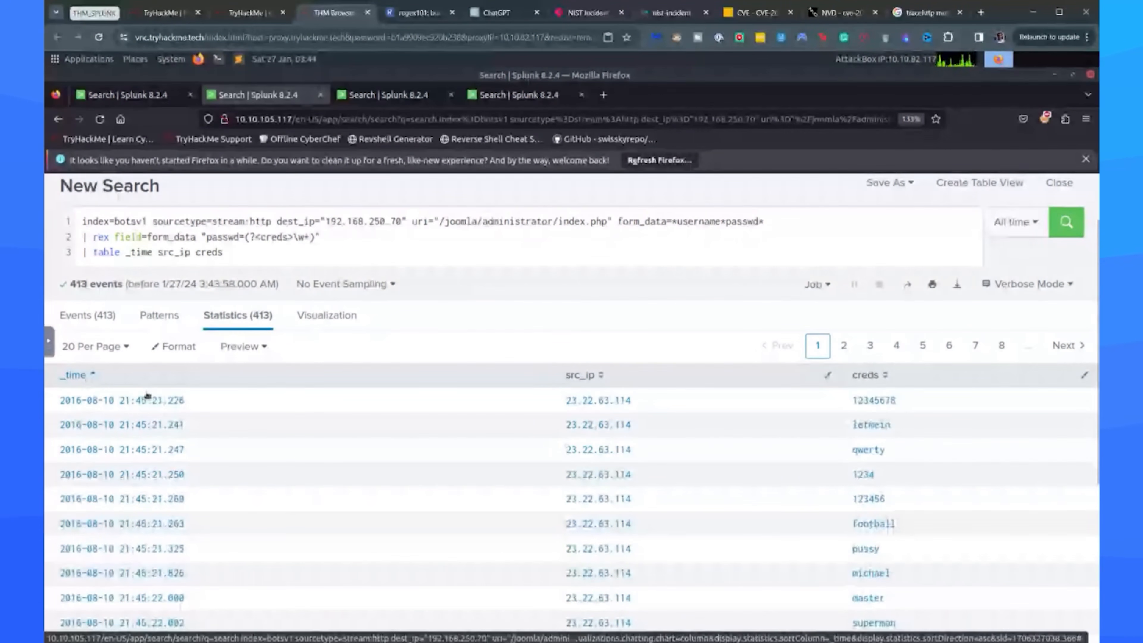
double_click(850, 398)
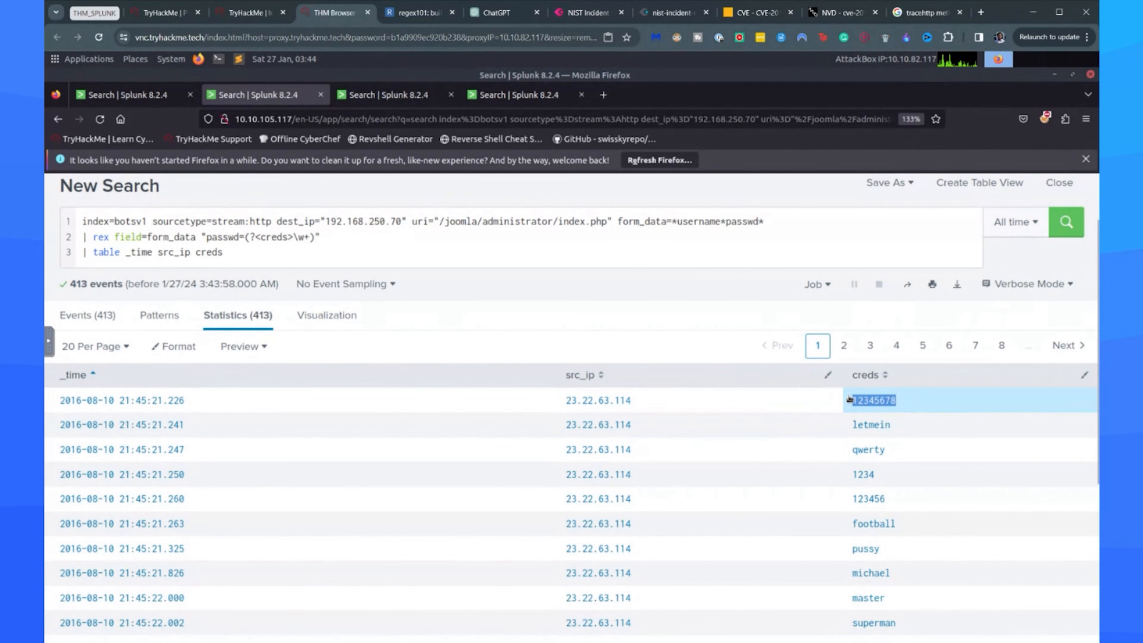
click(250, 13)
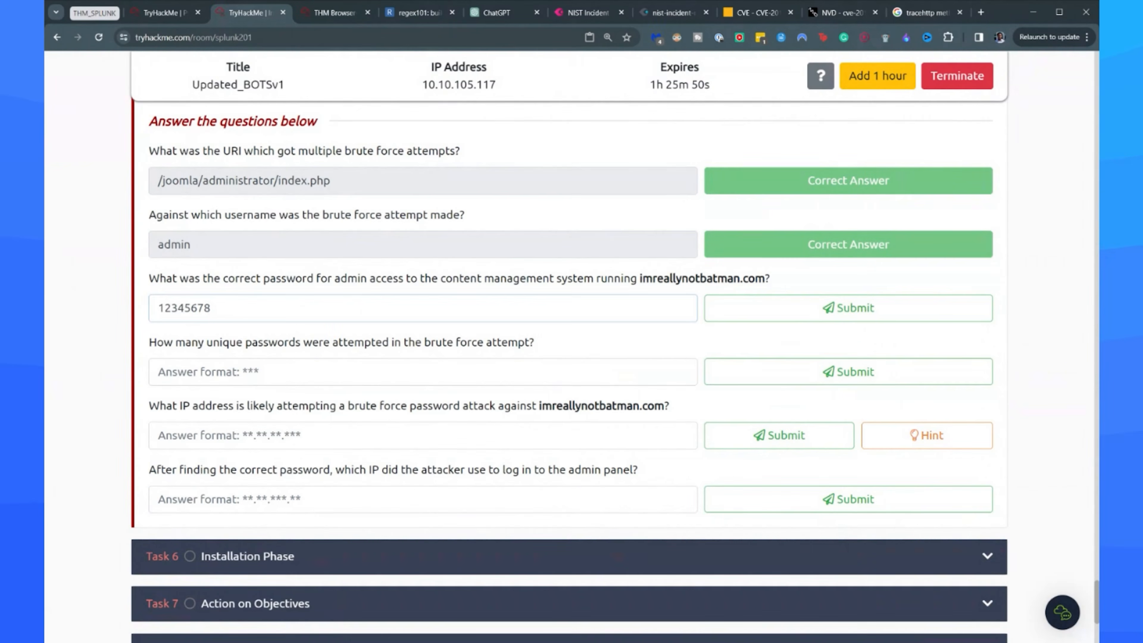
Find the password of the latest login attempt in Splunk and submit it as the room's answer for the admin password.
key(ctrl+Tab)
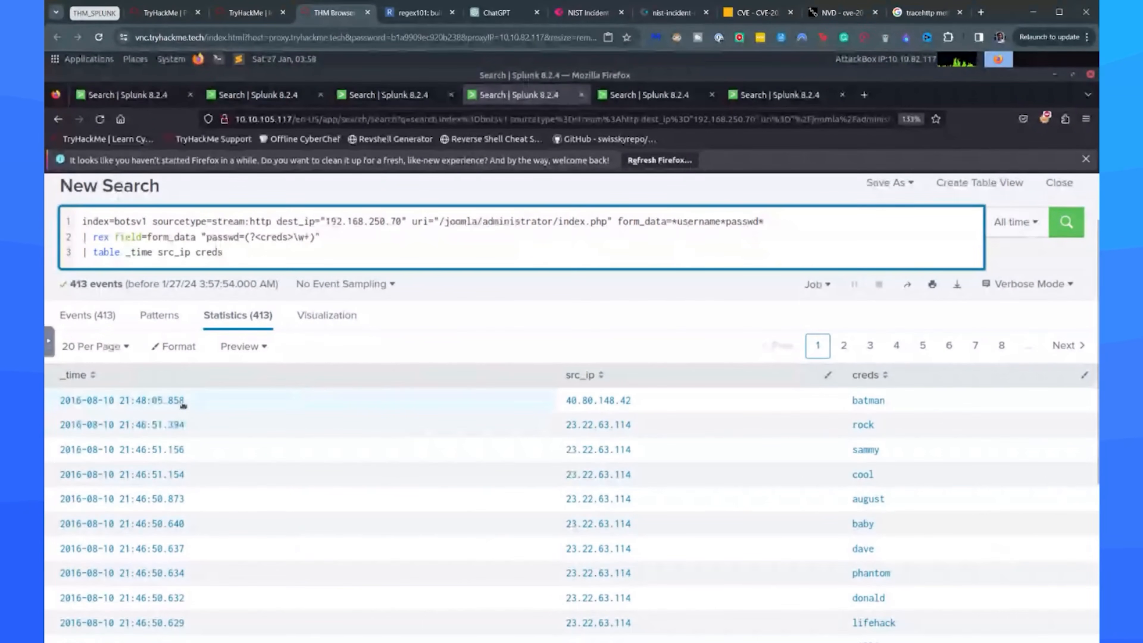
key(ctrl+shift+Tab)
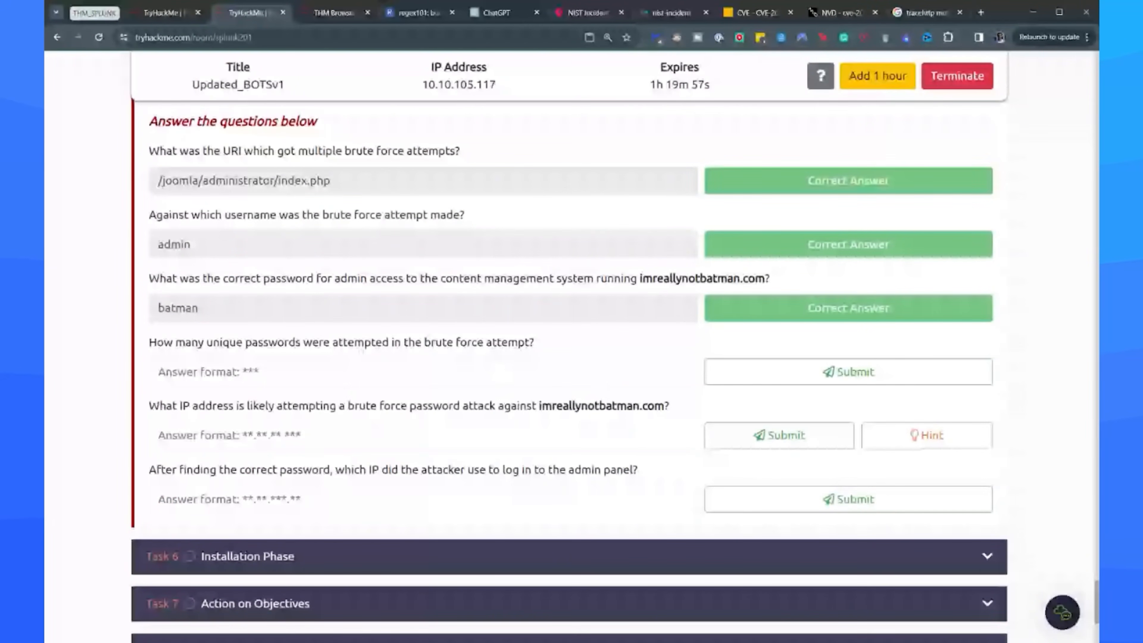
View the Splunk login attempts as a column chart and a pie chart, and return to the statistics table.
click(340, 10)
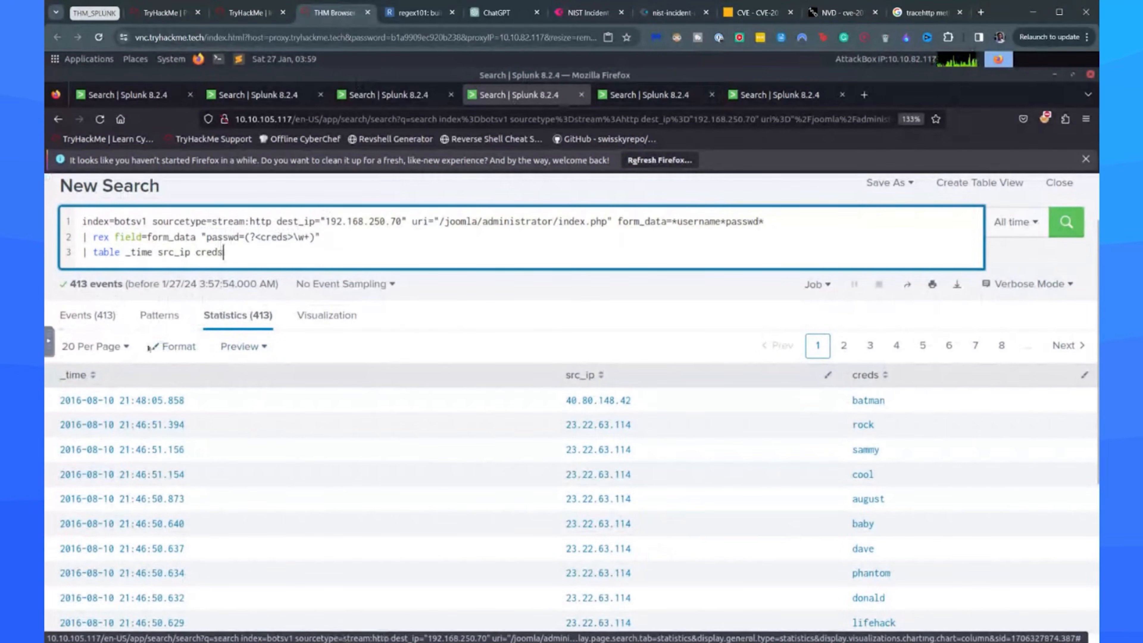
click(325, 316)
click(145, 356)
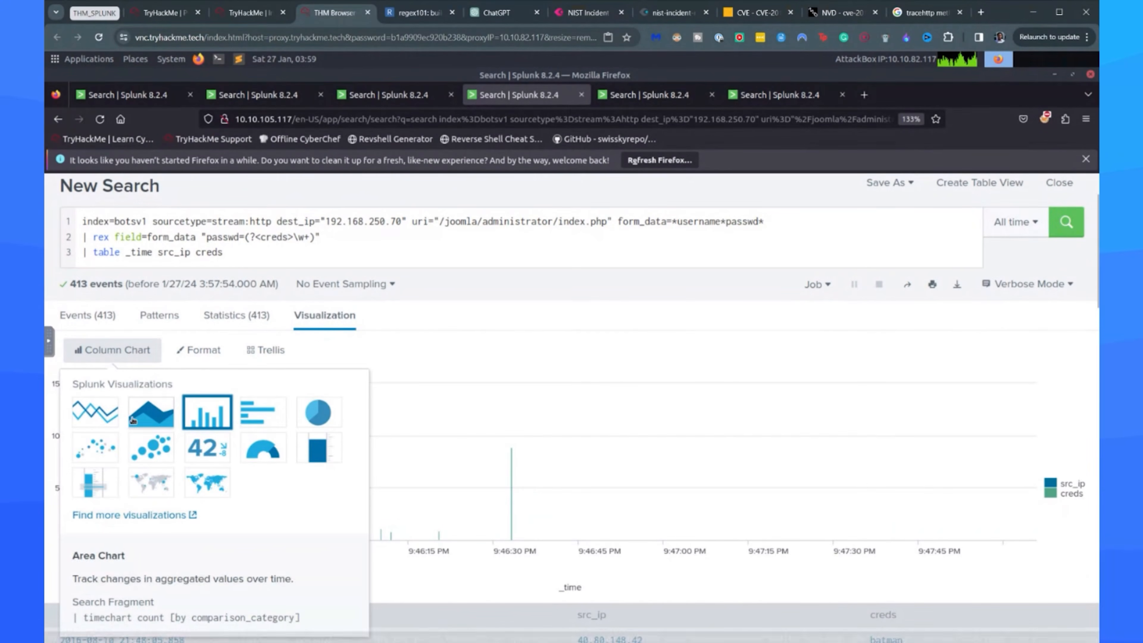
click(307, 414)
click(108, 356)
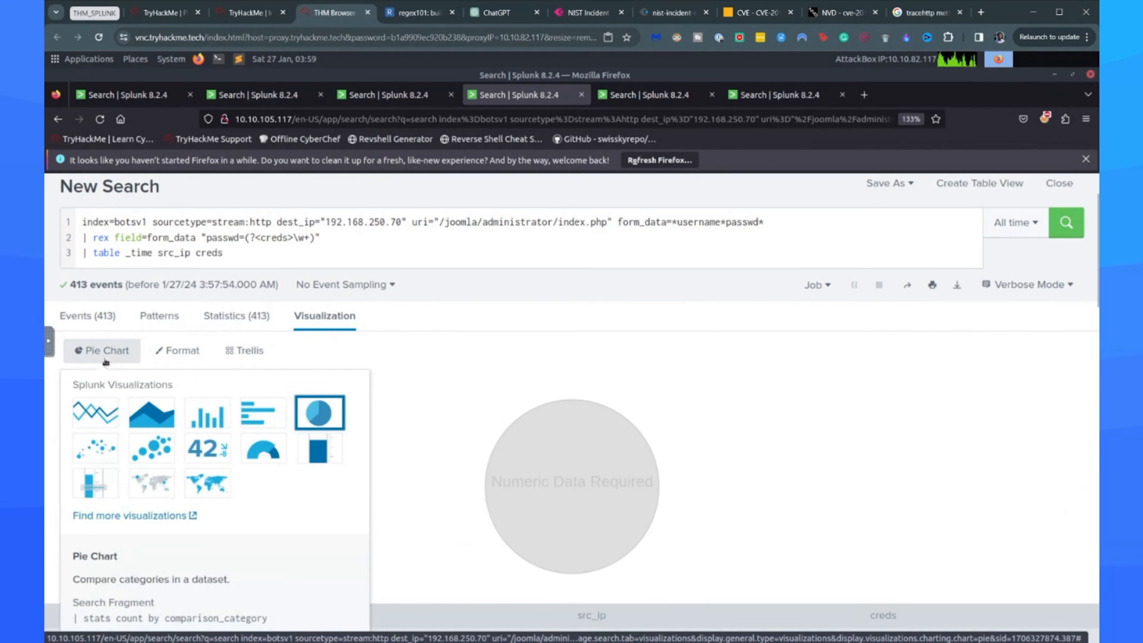
click(207, 412)
click(142, 355)
click(234, 318)
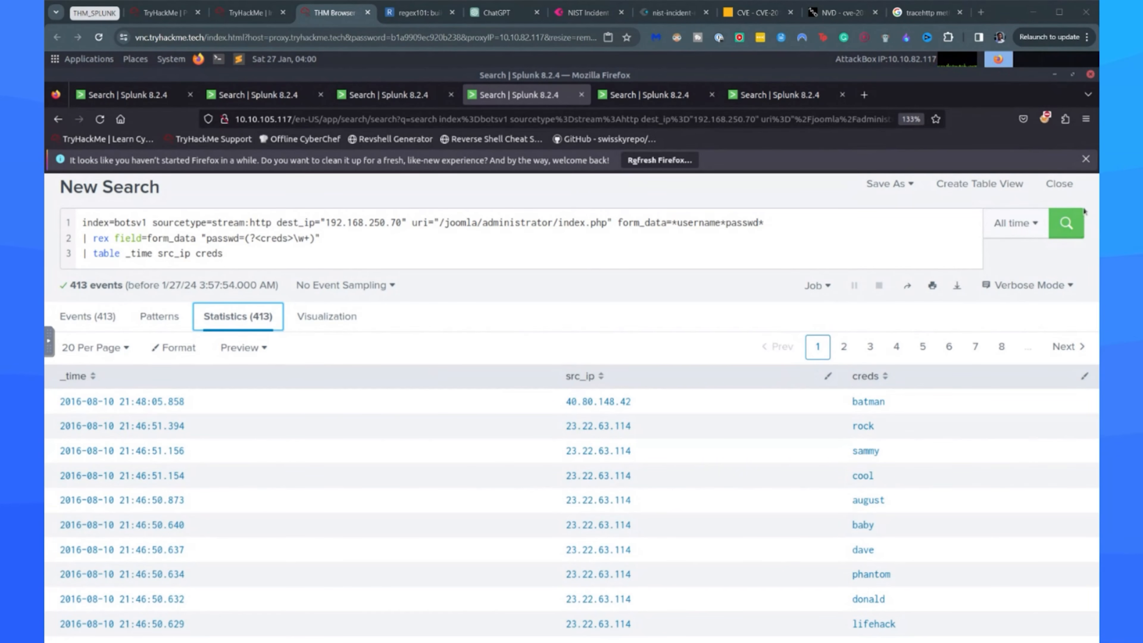
Begin a new piped line below the table command in the Splunk search.
click(271, 259)
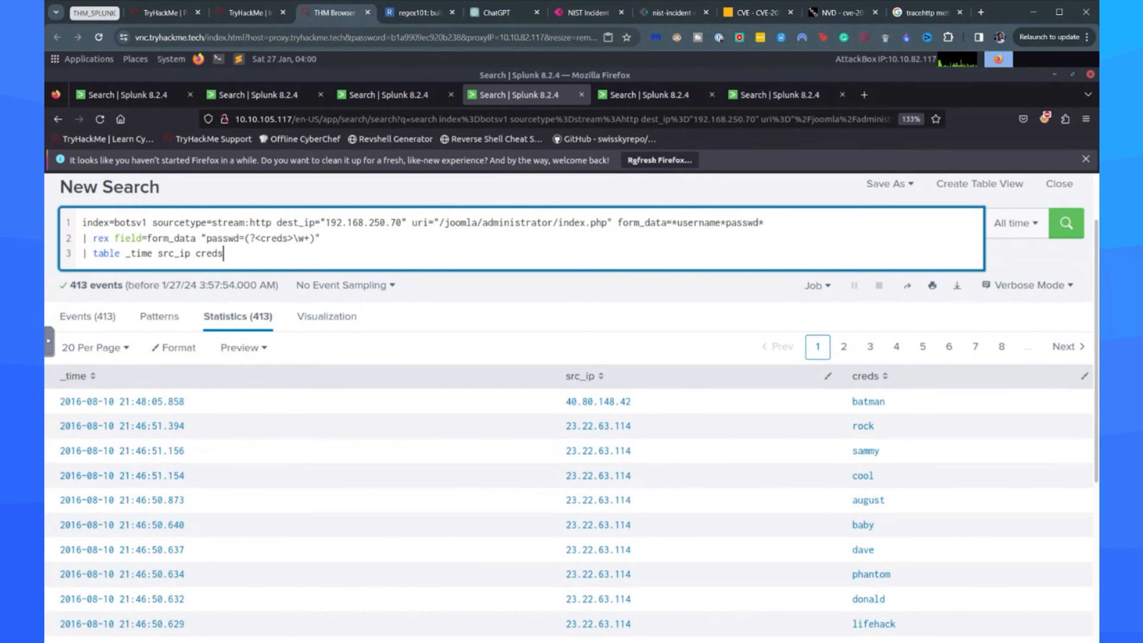
key(shift+Return)
text(|)
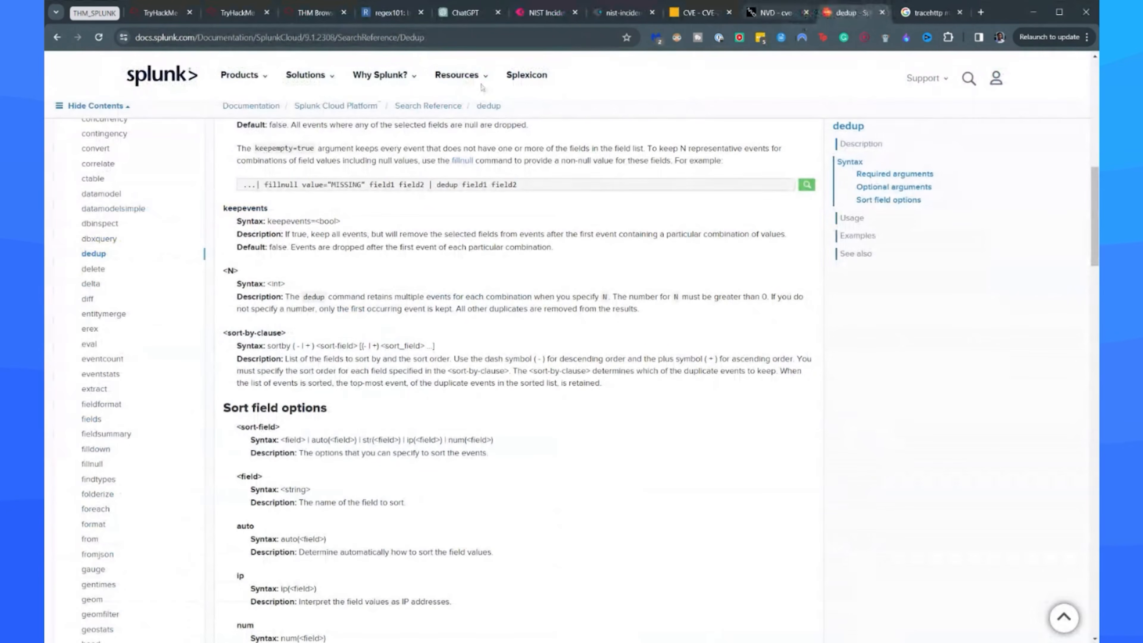
Open the splunk uniq search results, the uniq documentation and the Splunk Community thread on dedup versus unique, and read the thread's answers.
click(57, 37)
click(57, 37)
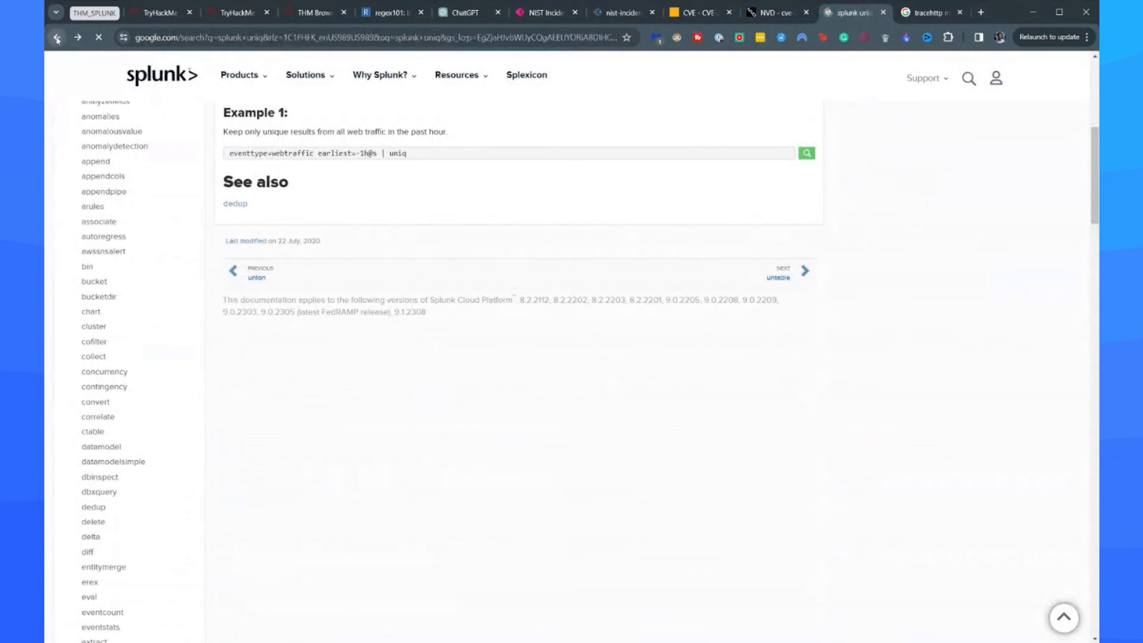
middle_click(189, 197)
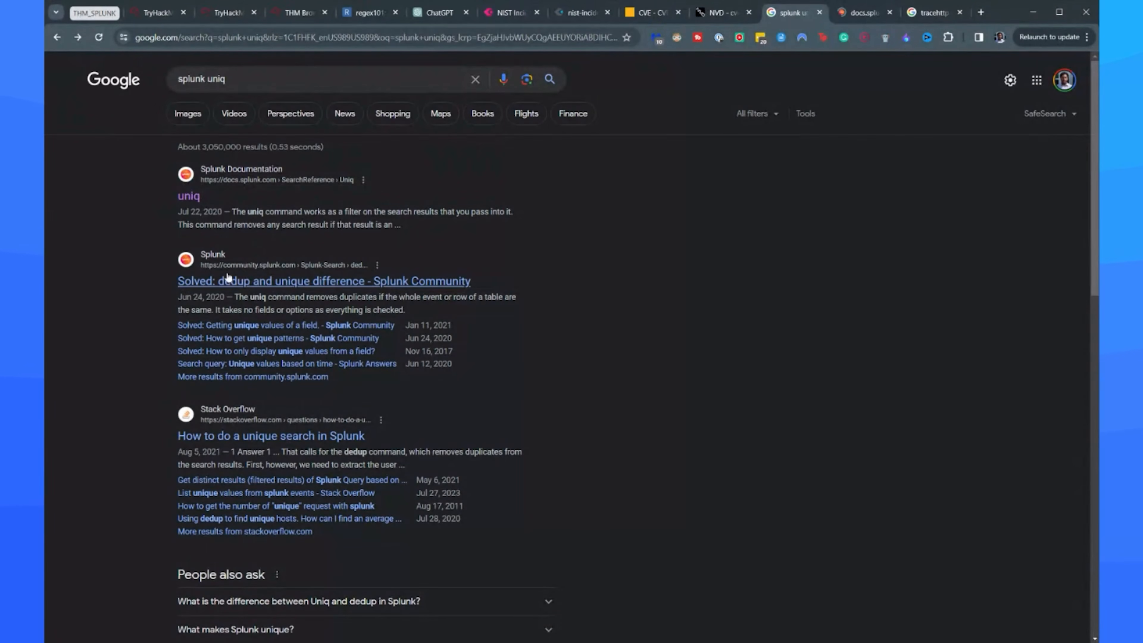
middle_click(228, 280)
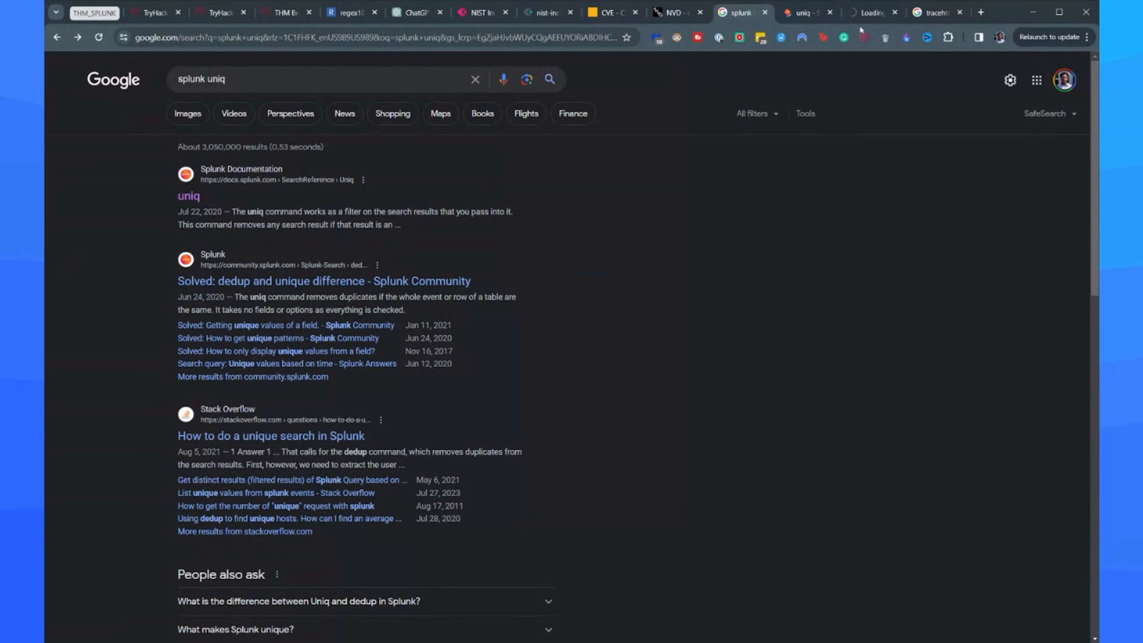
click(869, 13)
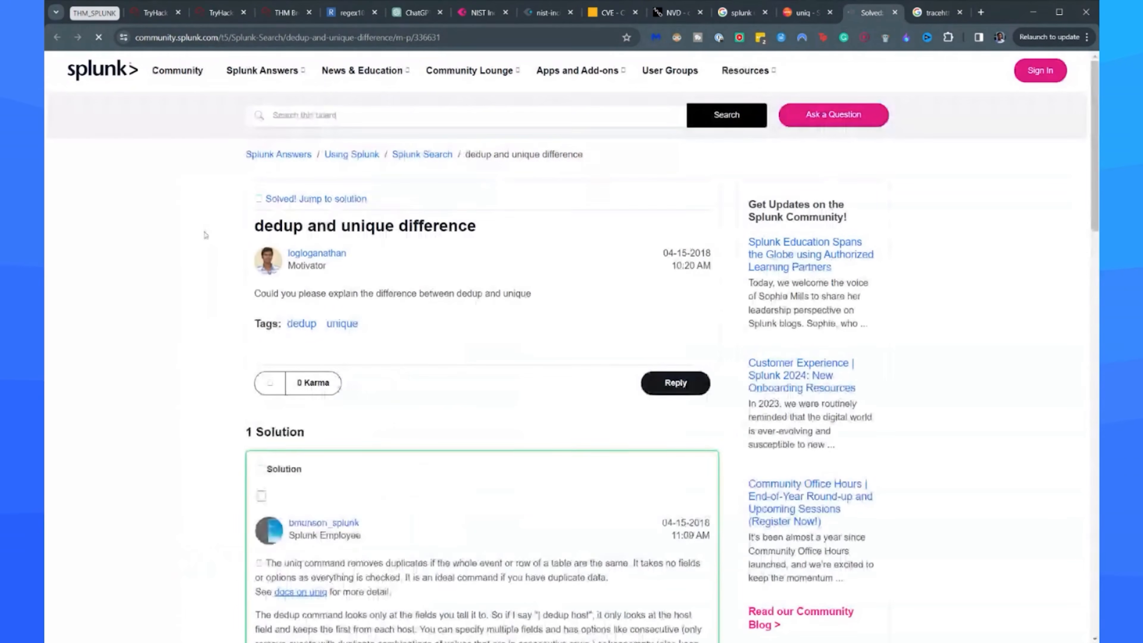
scroll(456, 403, down, 5)
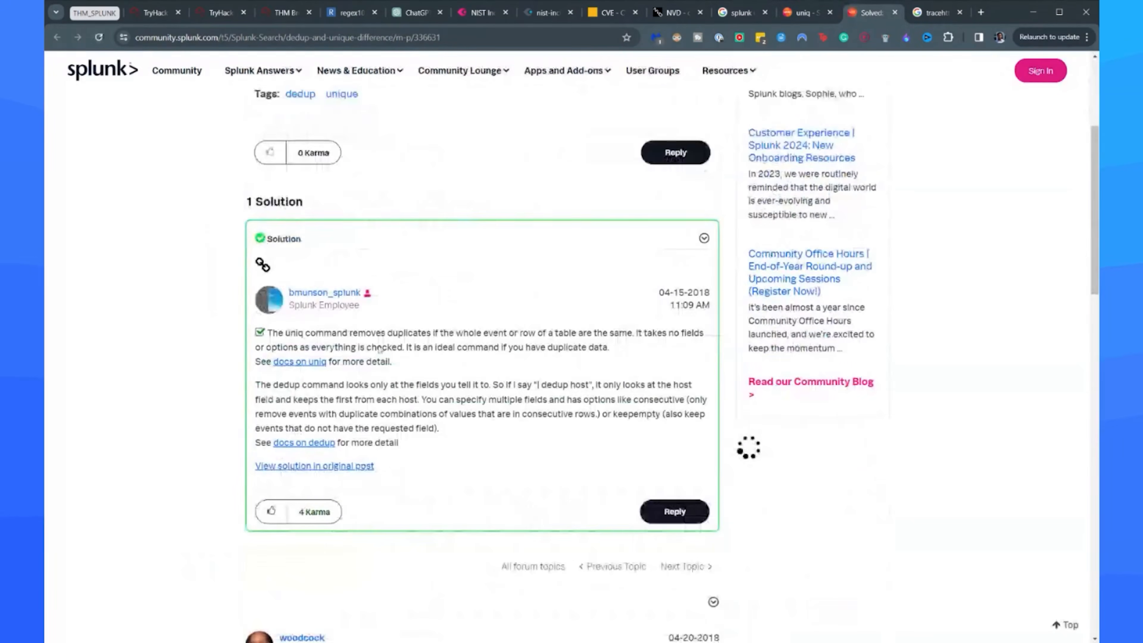
scroll(419, 353, down, 5)
scroll(388, 268, down, 8)
scroll(390, 268, up, 8)
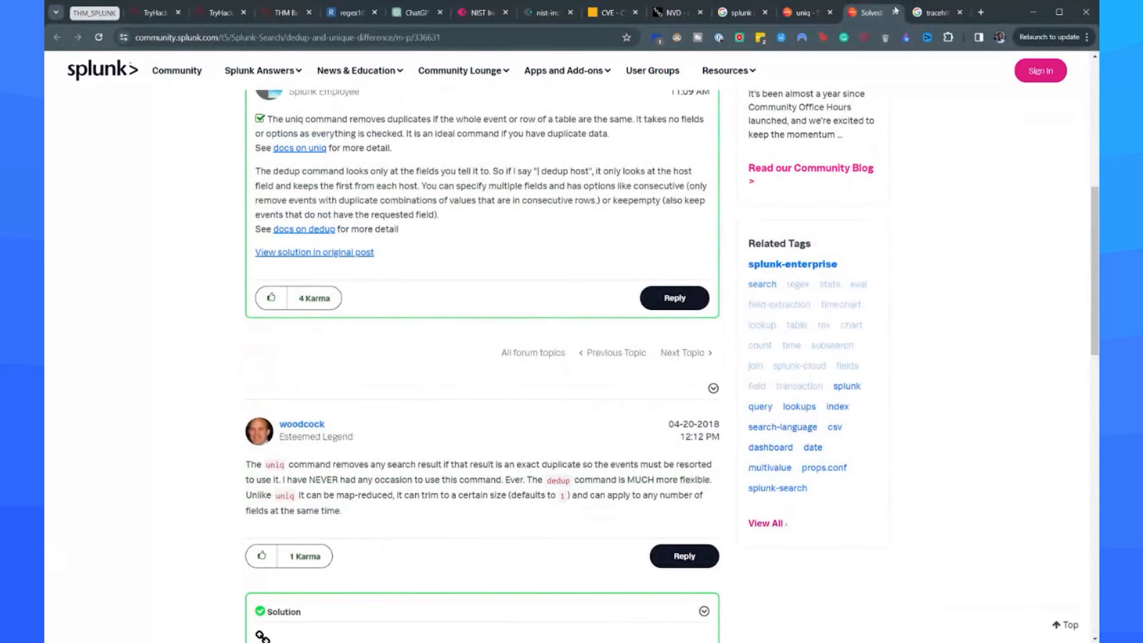
Try to run the Splunk search with uniq creds appended after the table command.
click(268, 18)
text(uniq)
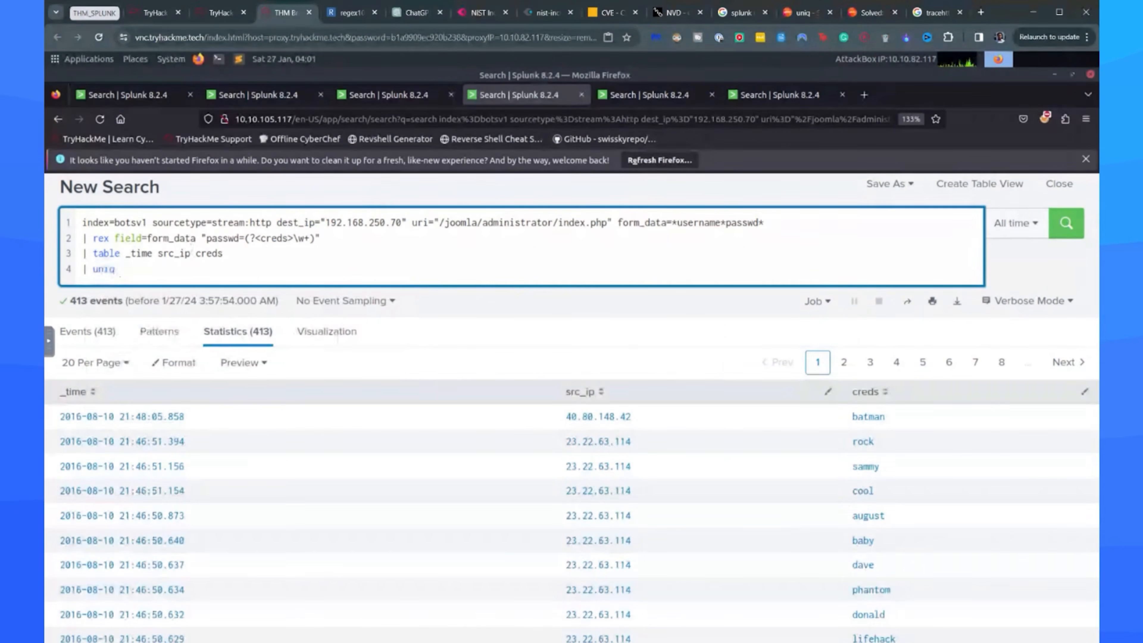
text(creds)
key(Return)
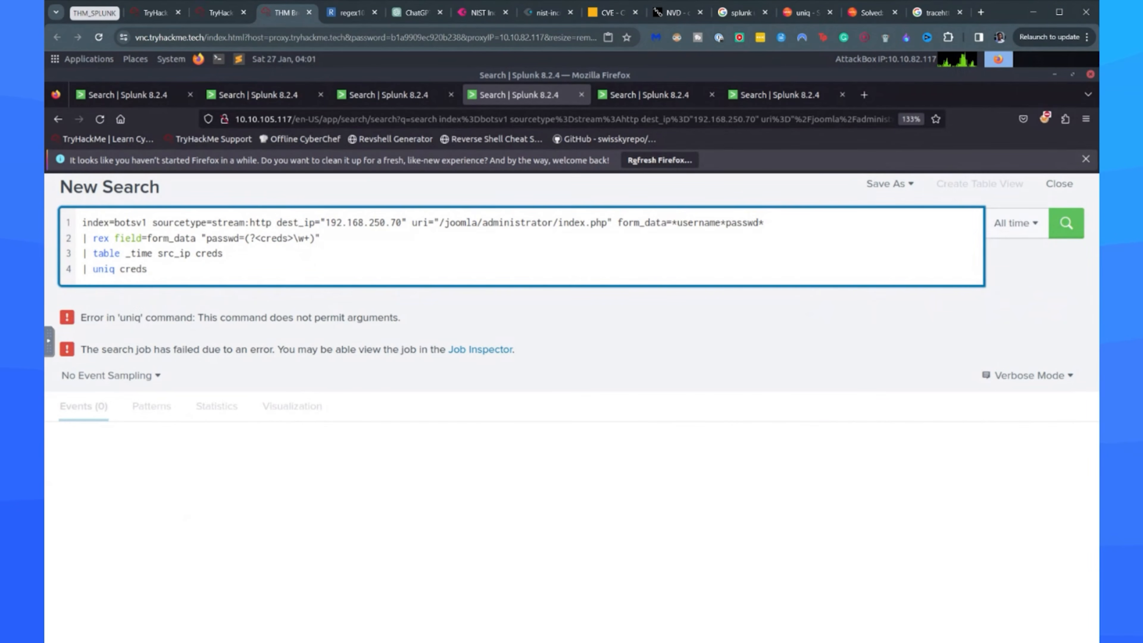
Remove the creds argument and the table command, and rerun the search with uniq alone.
key(BackSpace)
key(BackSpace)
key(BackSpace)
key(BackSpace)
key(BackSpace)
key(BackSpace)
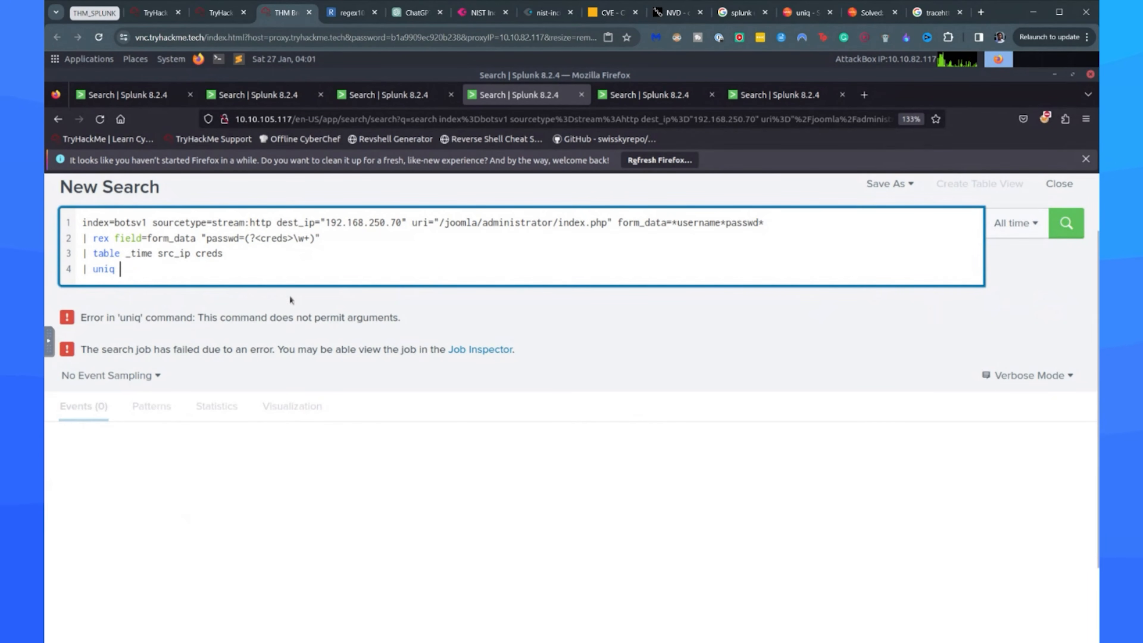
triple_click(166, 256)
key(BackSpace)
key(Return)
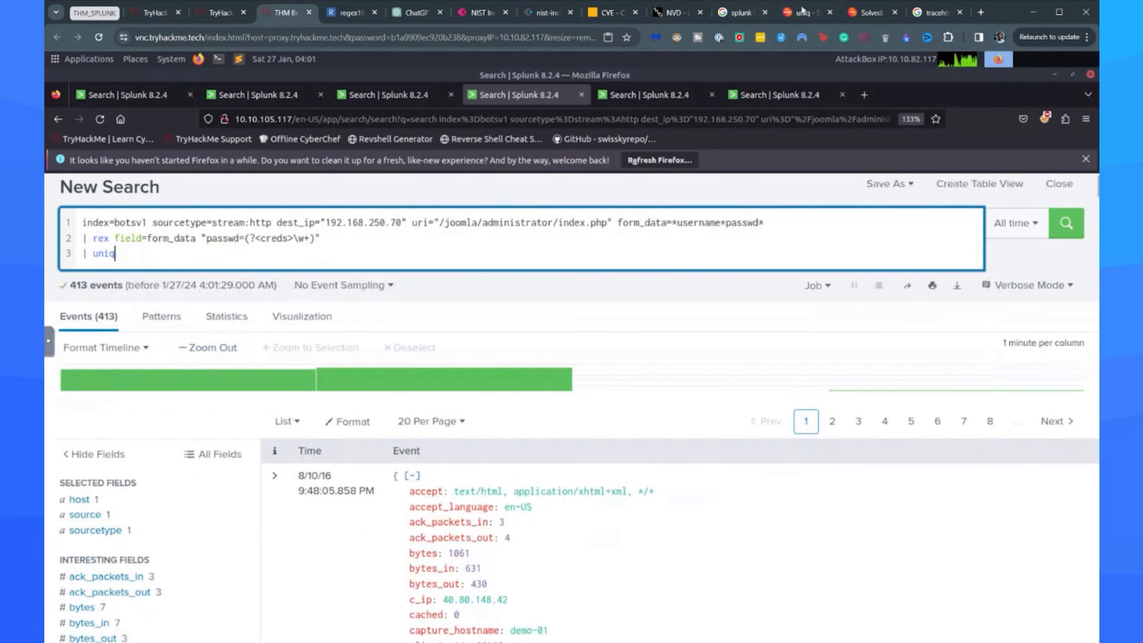
Check the uniq documentation, rerun the search with table creds followed by uniq, and enter 413 as the room's unique-password answer.
click(806, 13)
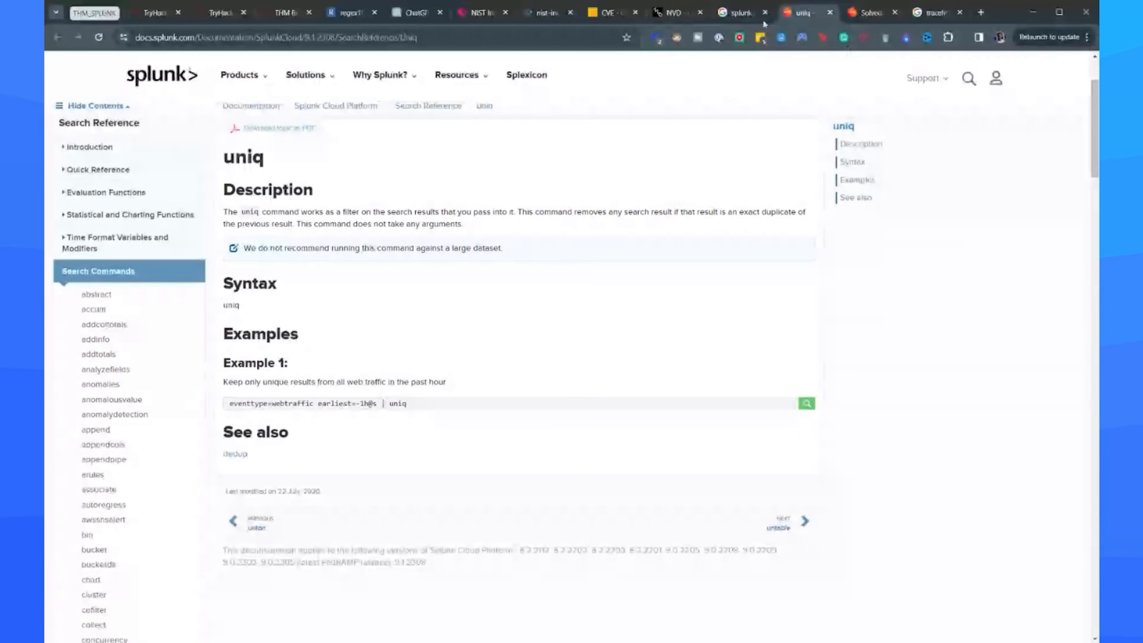
click(292, 18)
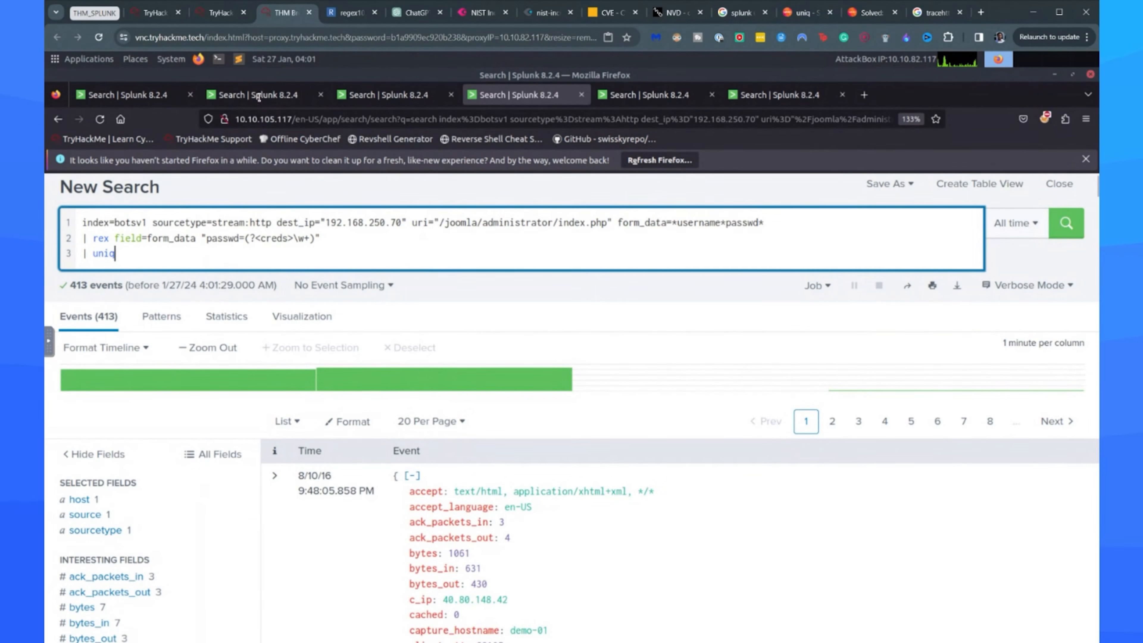
click(223, 13)
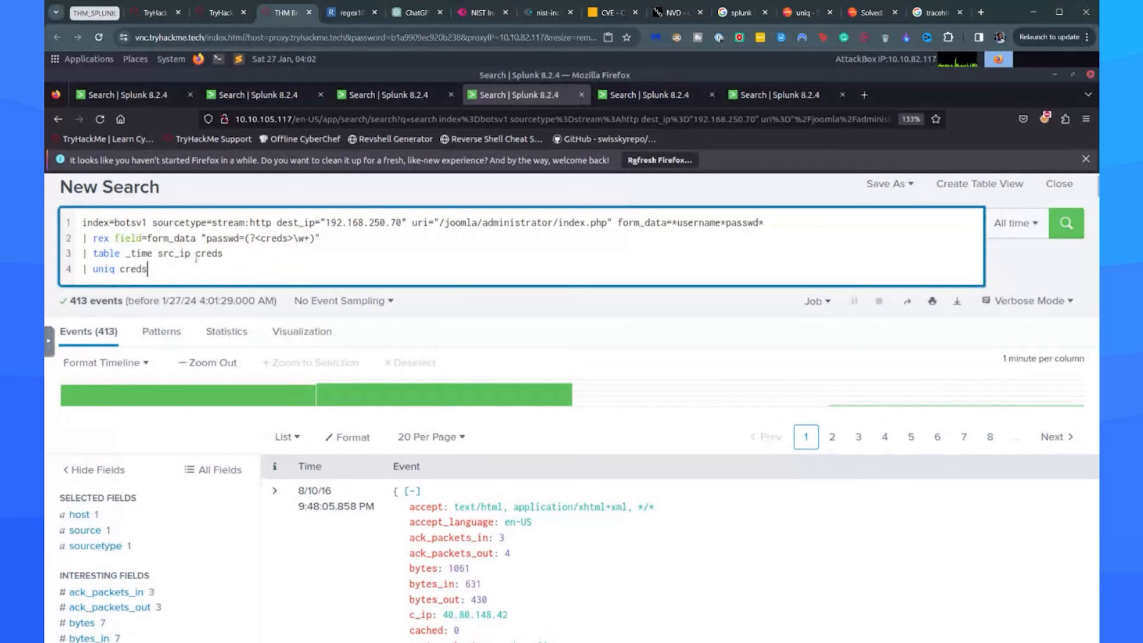
drag(195, 254, 124, 253)
key(BackSpace)
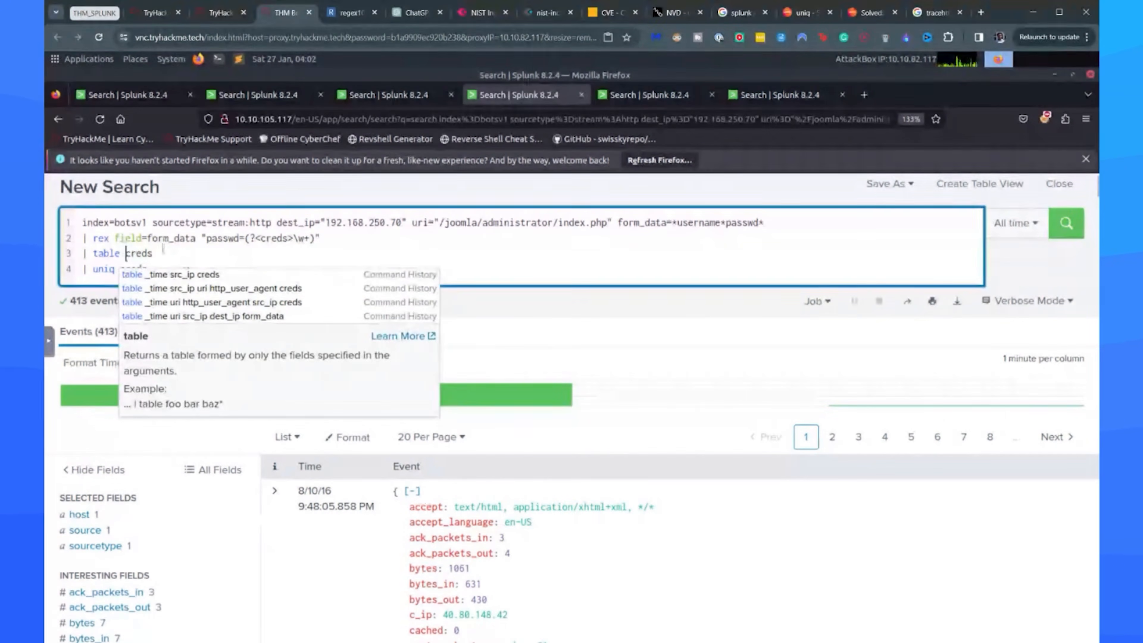
key(BackSpace)
key(Return)
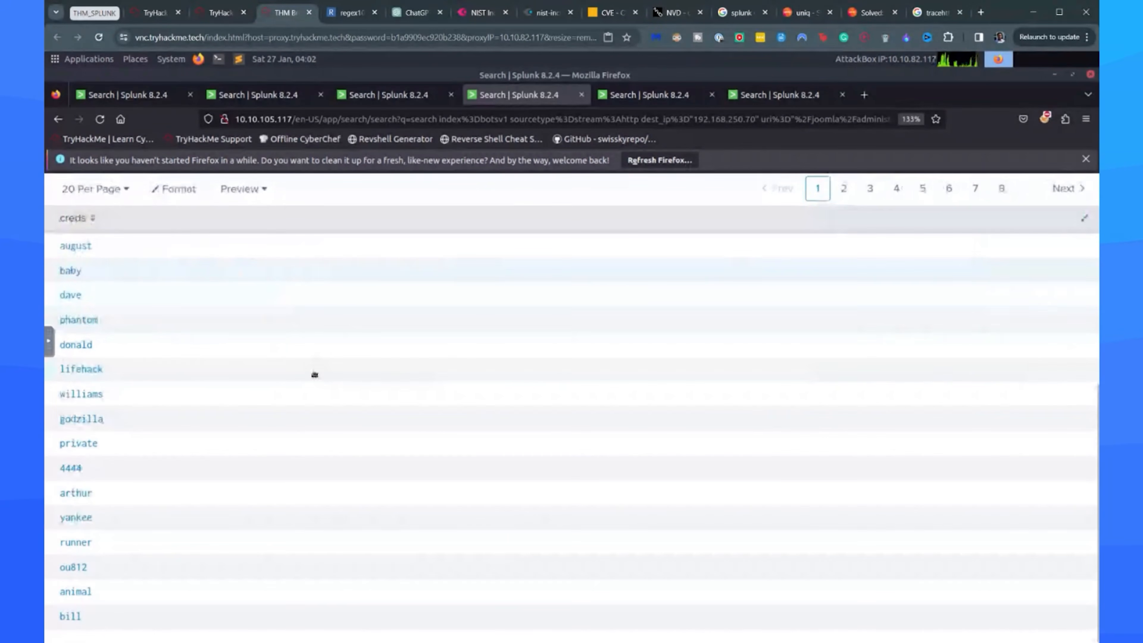
scroll(314, 375, up, 5)
click(232, 16)
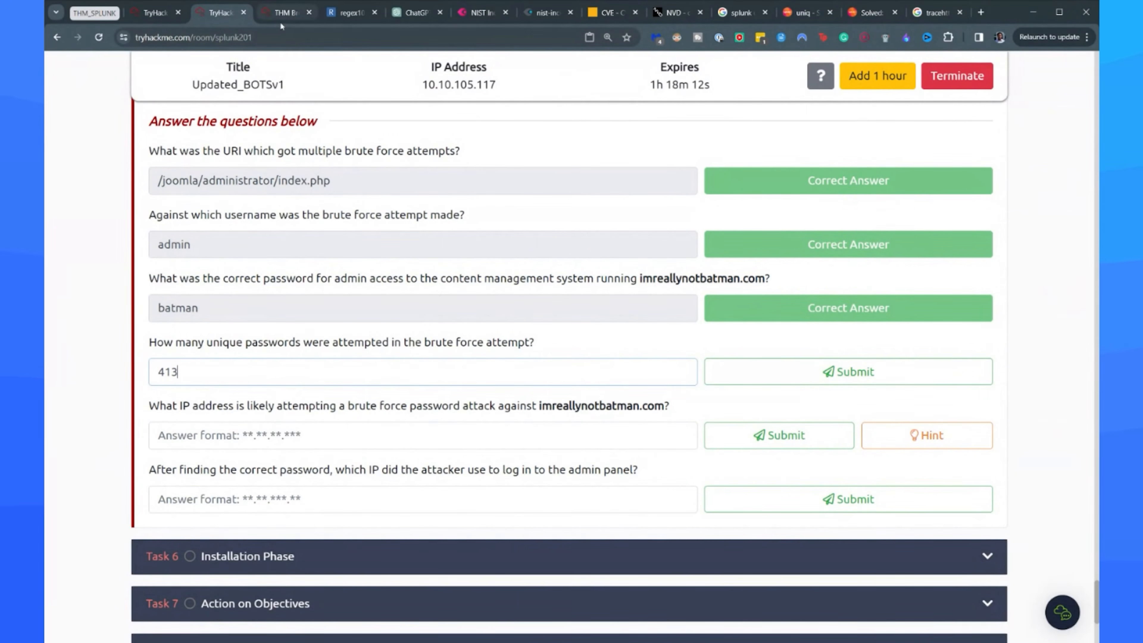
Replace the table and uniq commands with dedup creds, rerun the Splunk search and check its statistics.
click(284, 12)
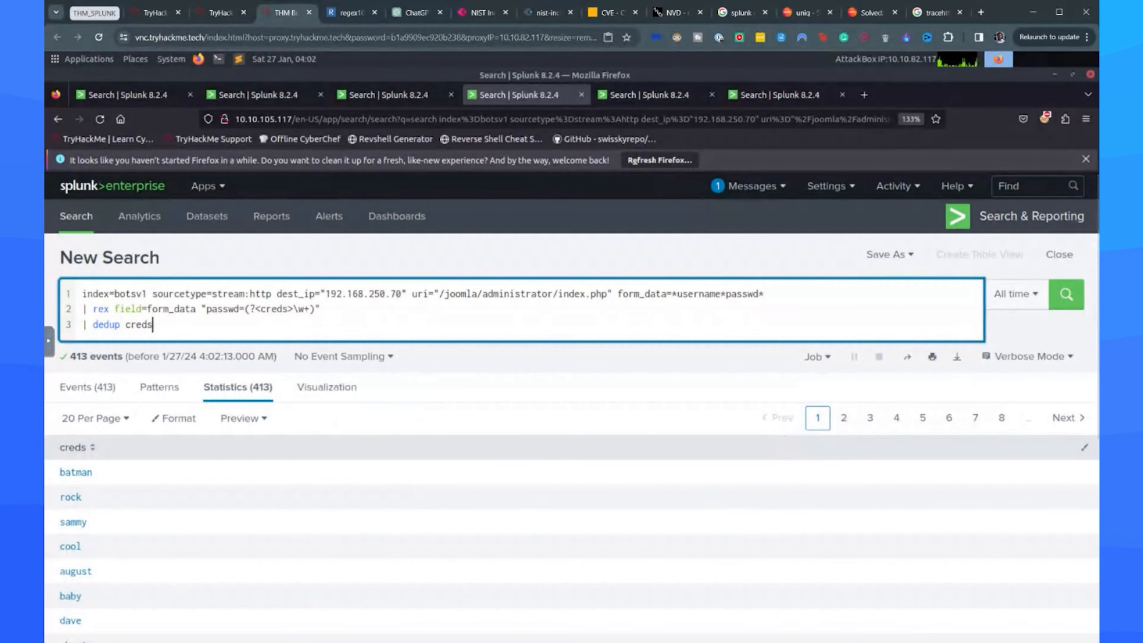
key(Return)
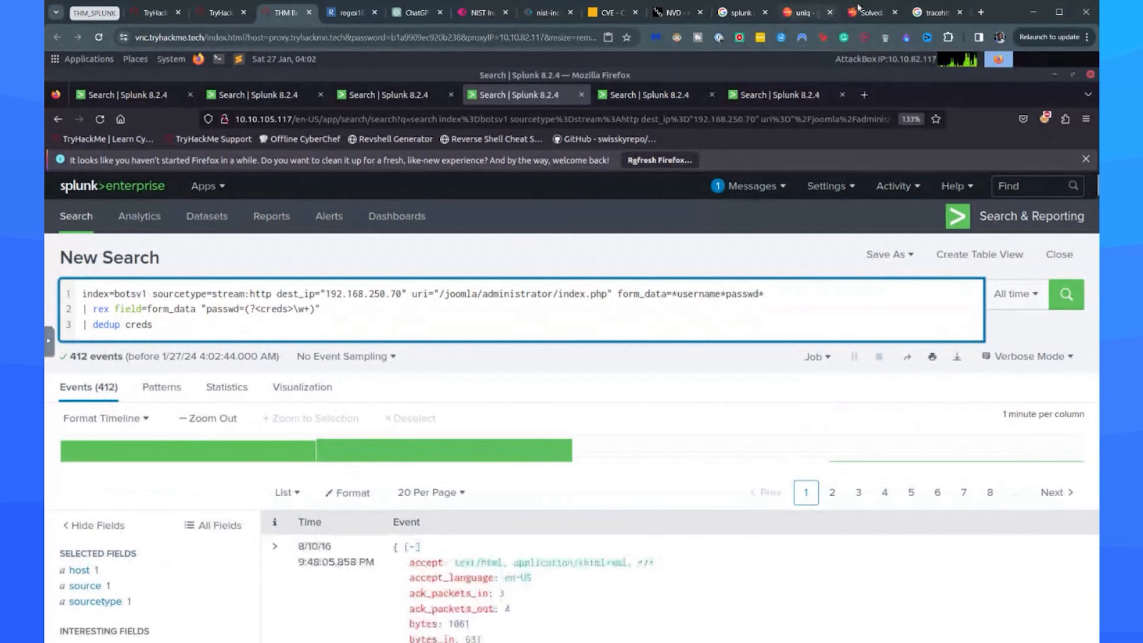
click(198, 396)
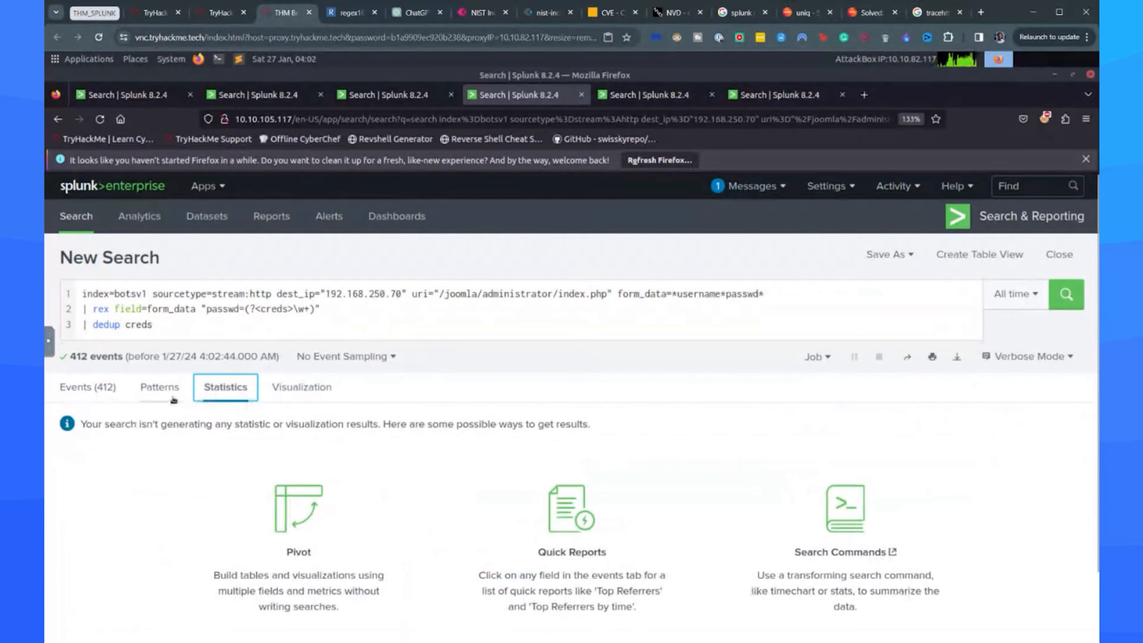
Reread the uniq documentation and the Splunk Community answers comparing dedup and uniq.
click(801, 14)
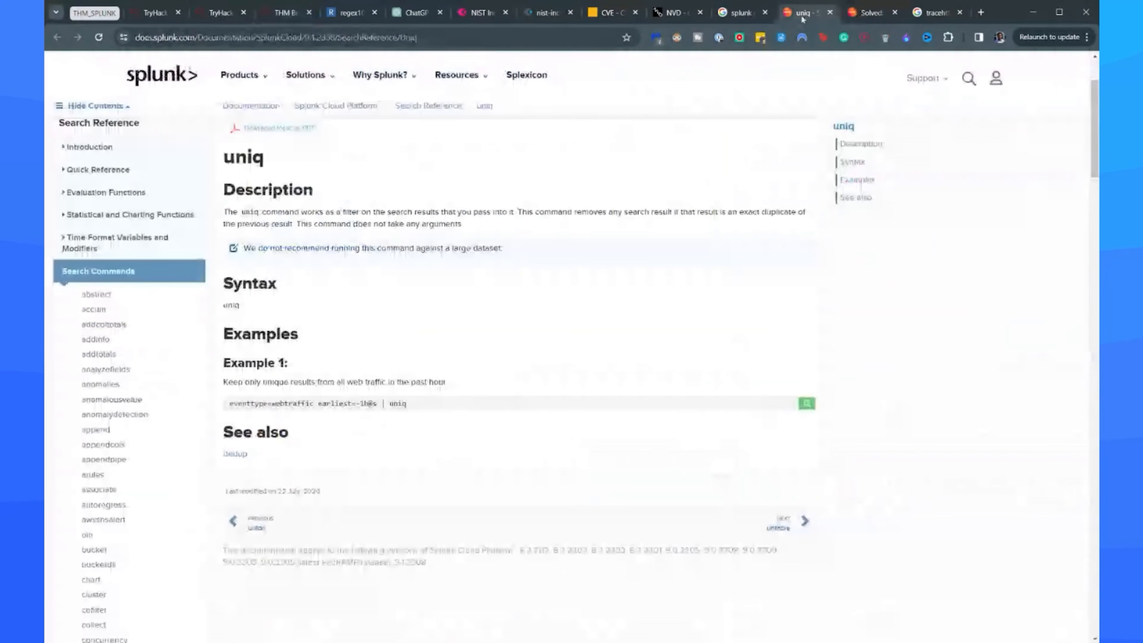
click(877, 14)
scroll(387, 442, up, 2)
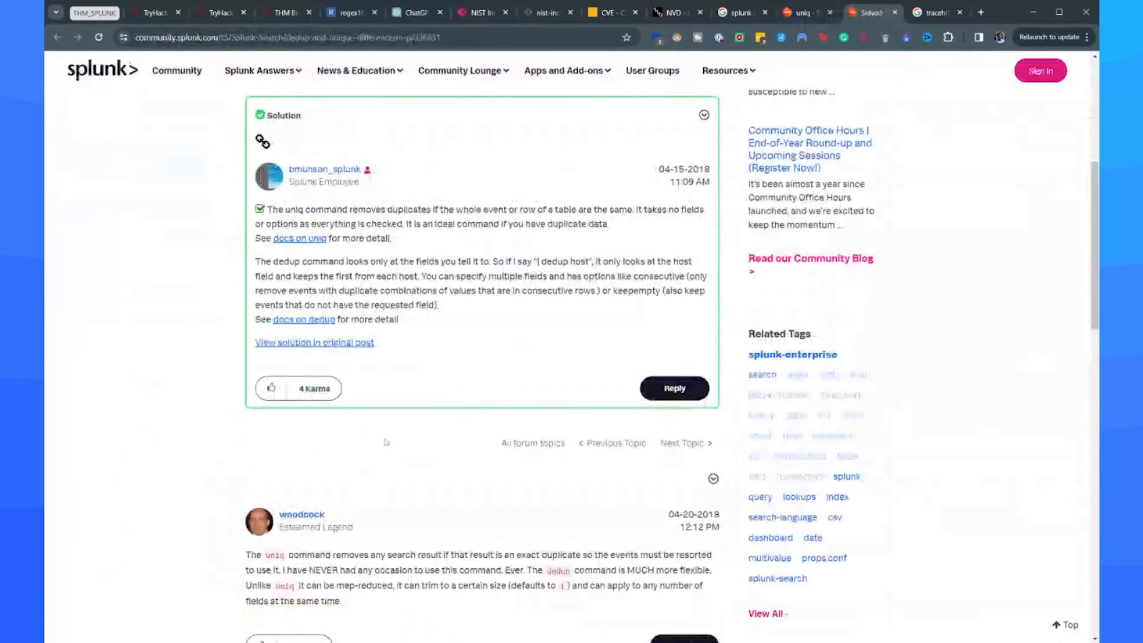
scroll(386, 442, up, 3)
Check the event count of the dedup search and submit 412 as the room's answer for unique passwords attempted.
click(285, 12)
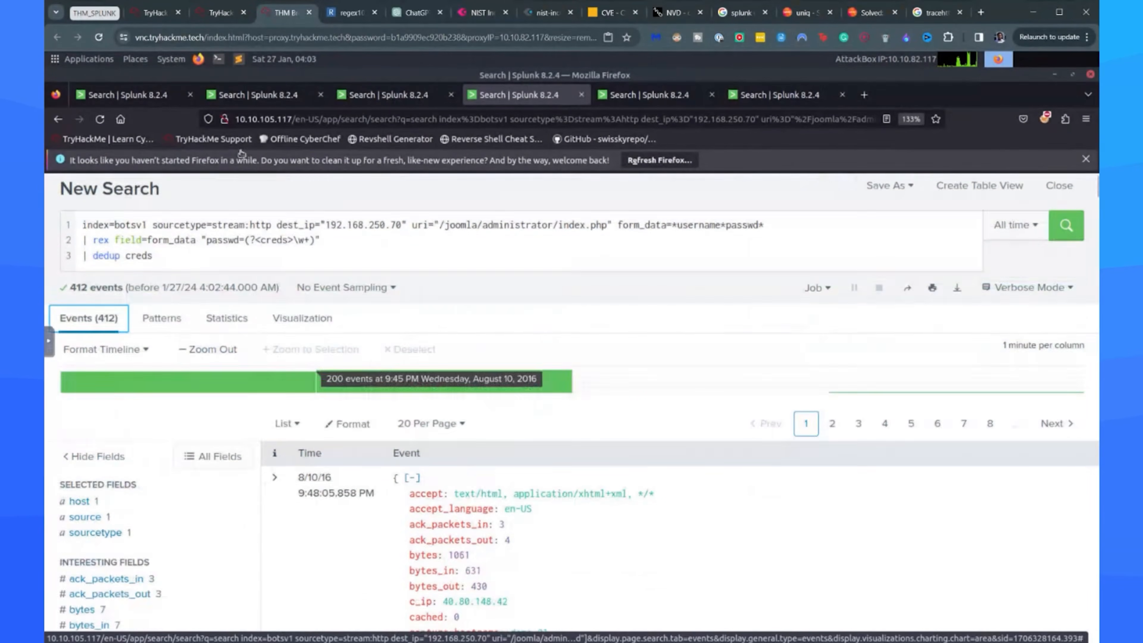
click(221, 12)
key(Return)
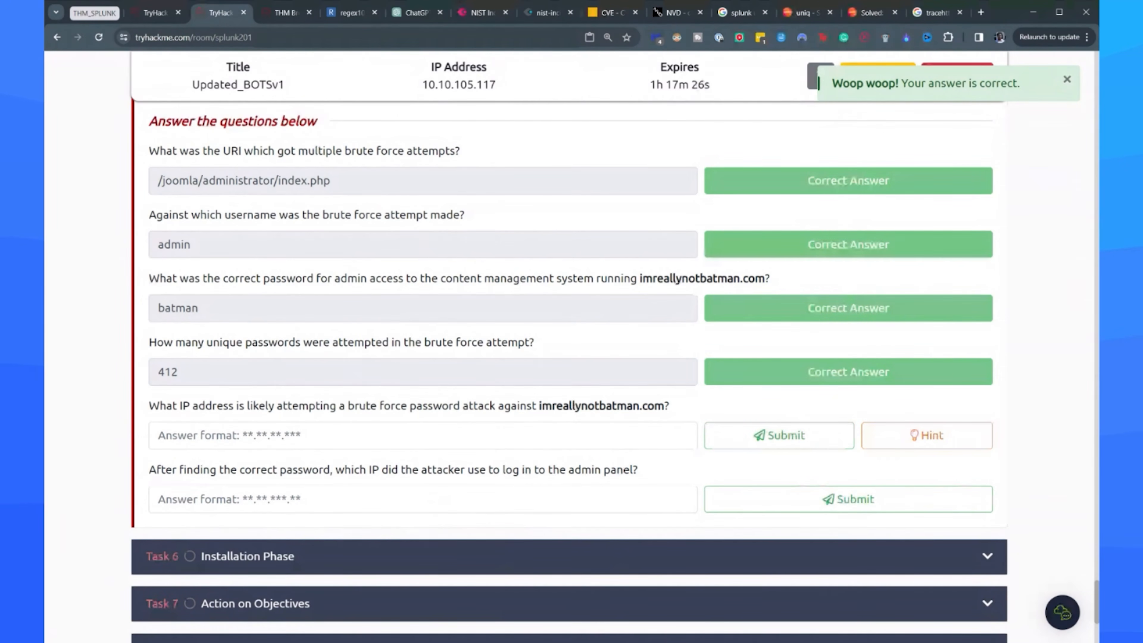
Review the room's remaining IP address questions and open the src_ip field's value summary for the deduplicated Splunk events.
click(270, 14)
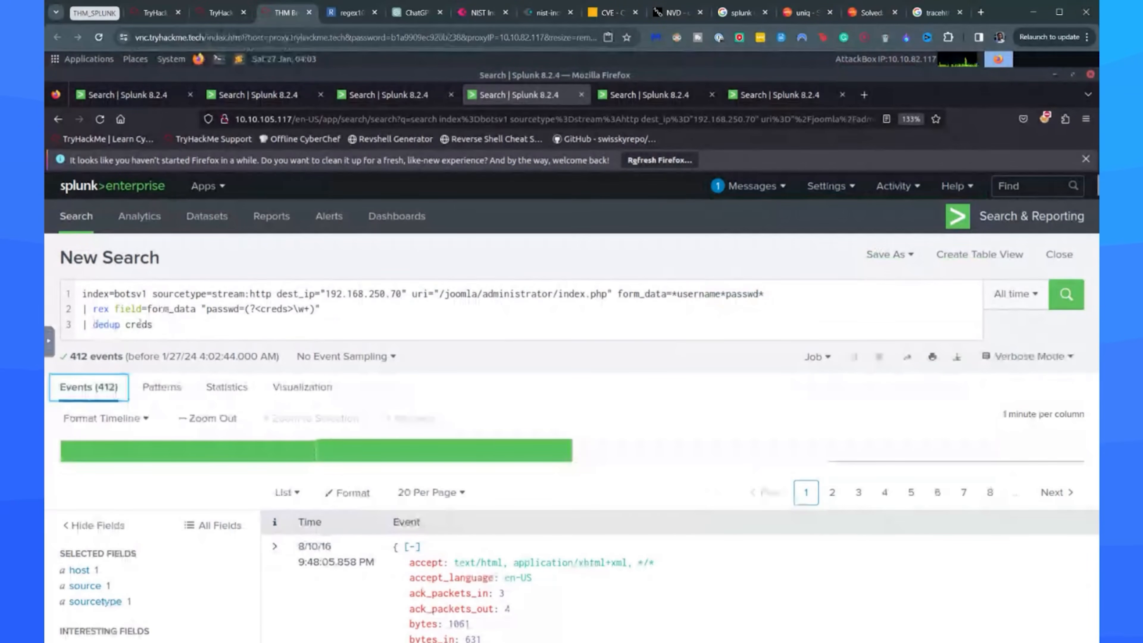
double_click(140, 324)
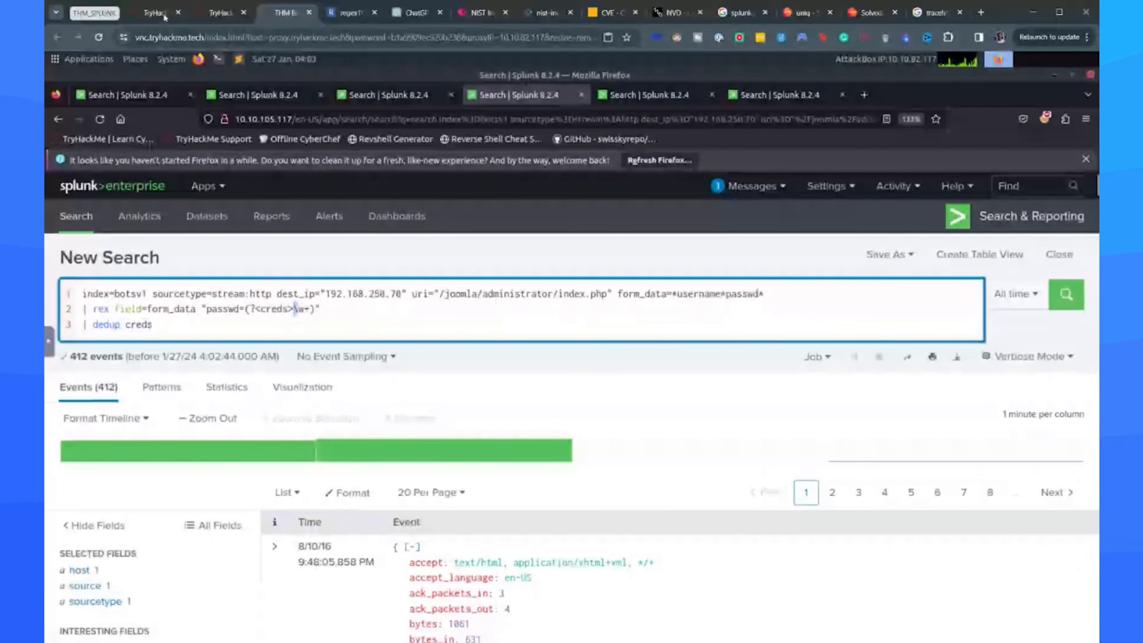
click(221, 13)
scroll(252, 393, down, 2)
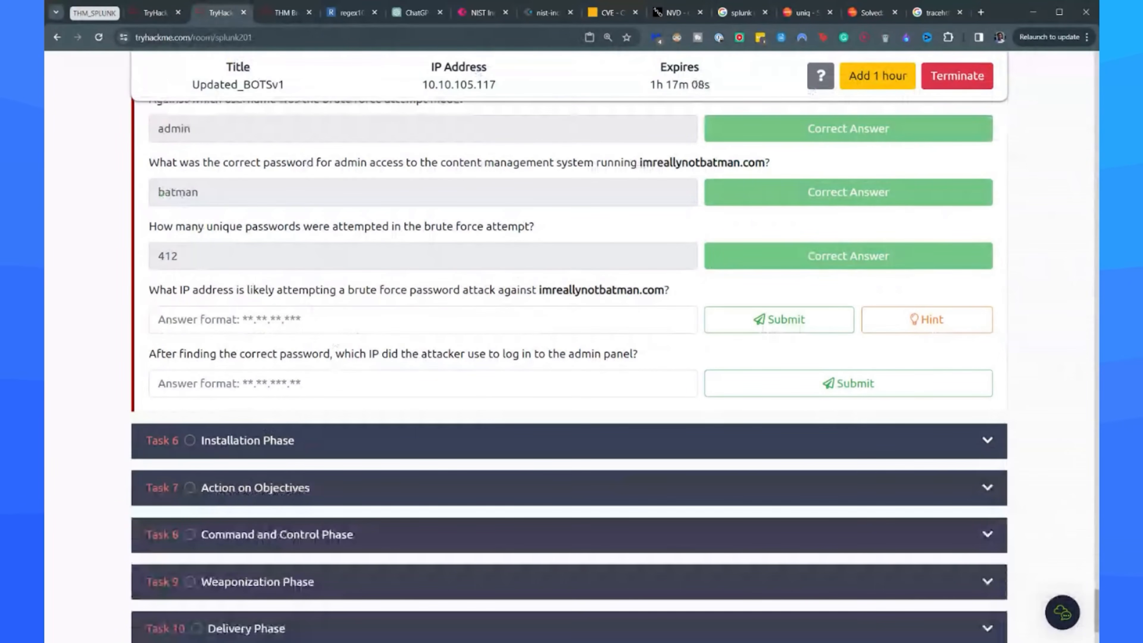
key(ctrl+Tab)
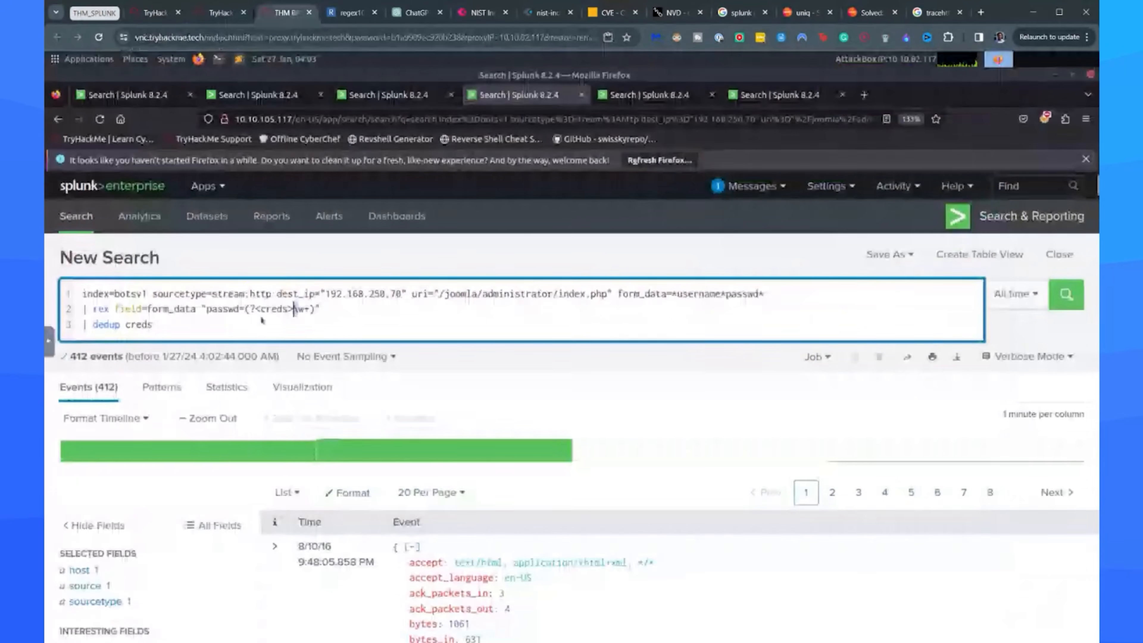
scroll(128, 400, down, 3)
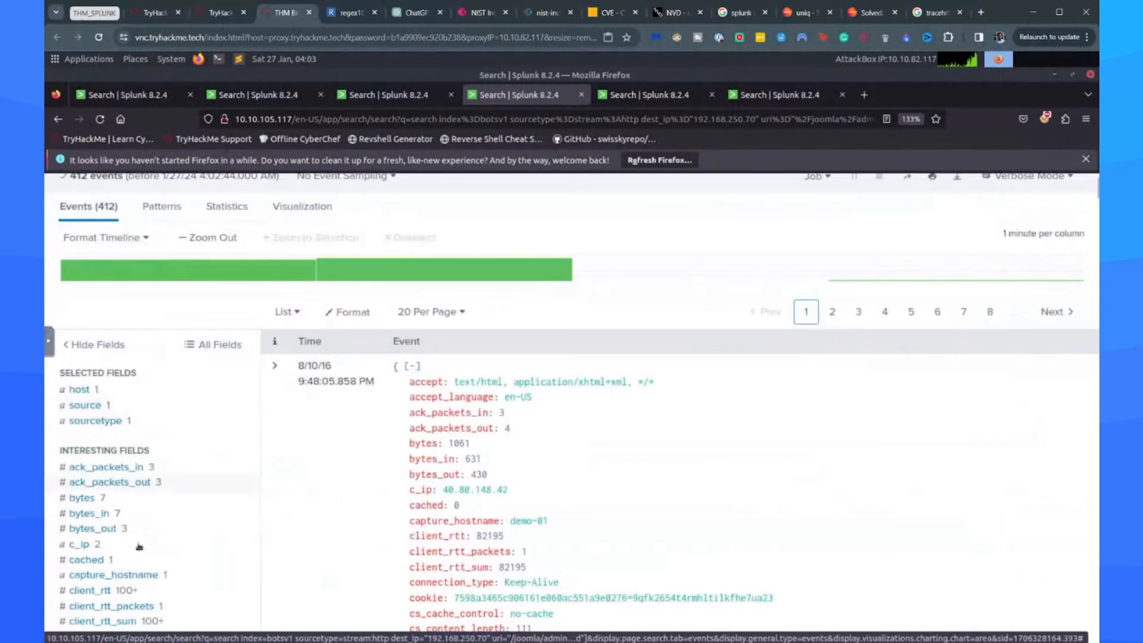
click(121, 406)
click(120, 402)
scroll(137, 497, down, 6)
scroll(137, 496, down, 10)
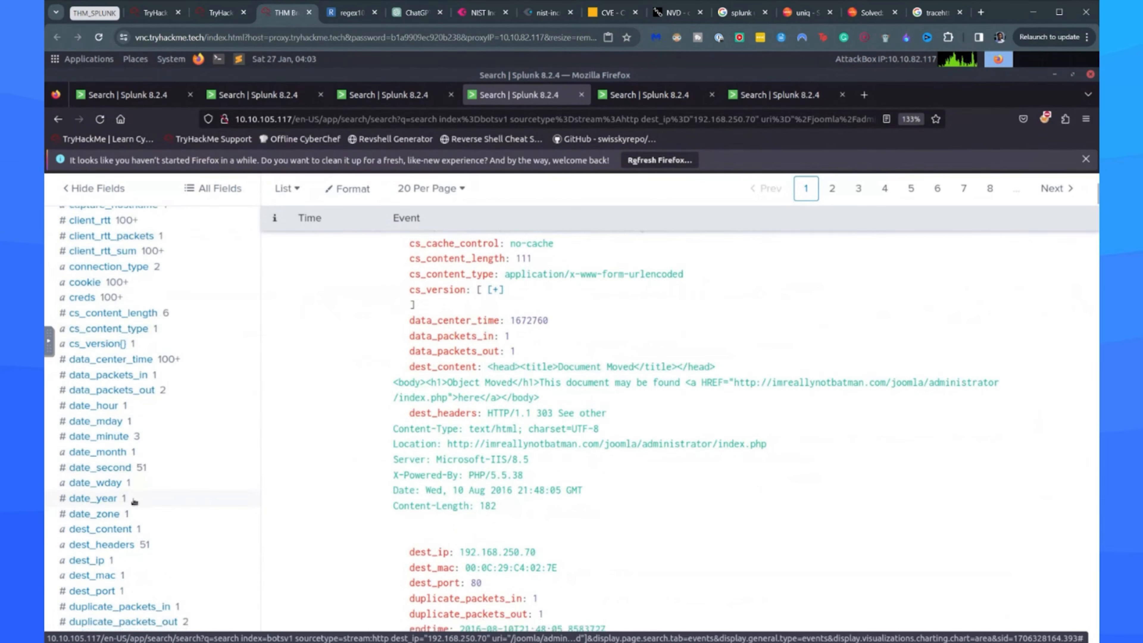
click(100, 581)
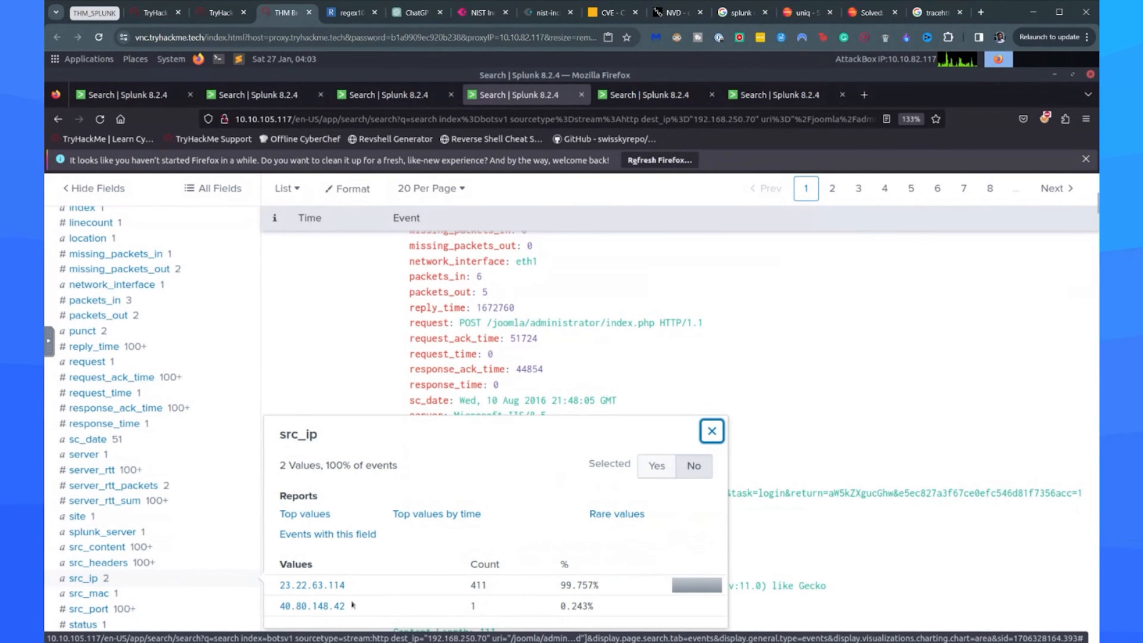
Copy 23.22.63.114 from the src_ip values and submit it as the room's answer for the brute-force IP address.
mouse_move(283, 585)
mouse_down()
mouse_move(355, 589)
mouse_move(280, 586)
mouse_up()
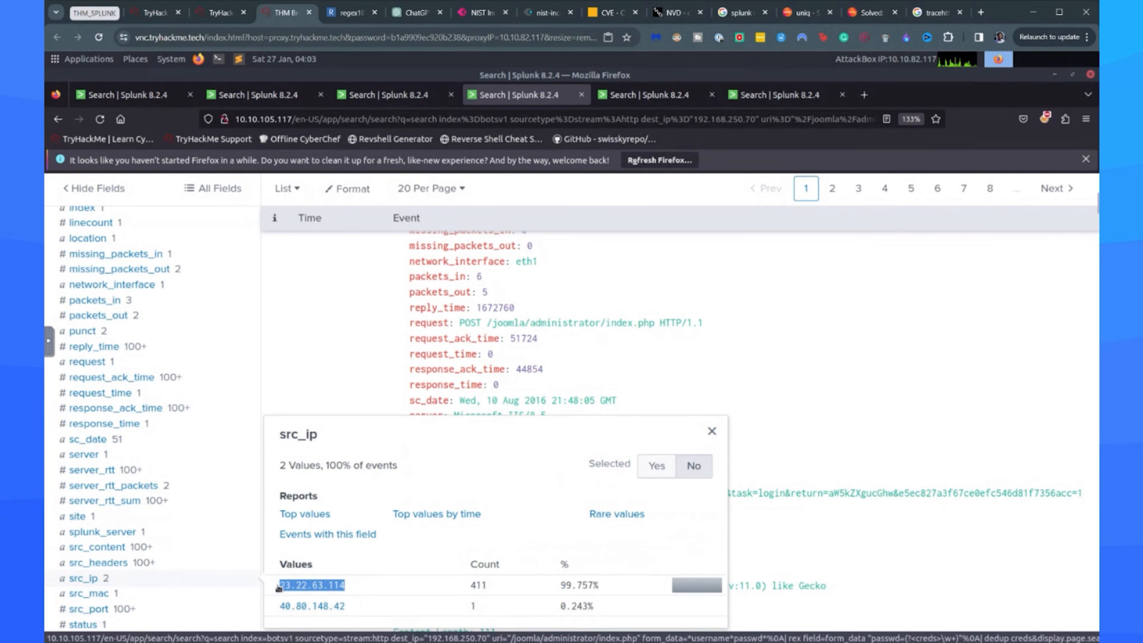
right_click(279, 585)
click(315, 507)
click(217, 14)
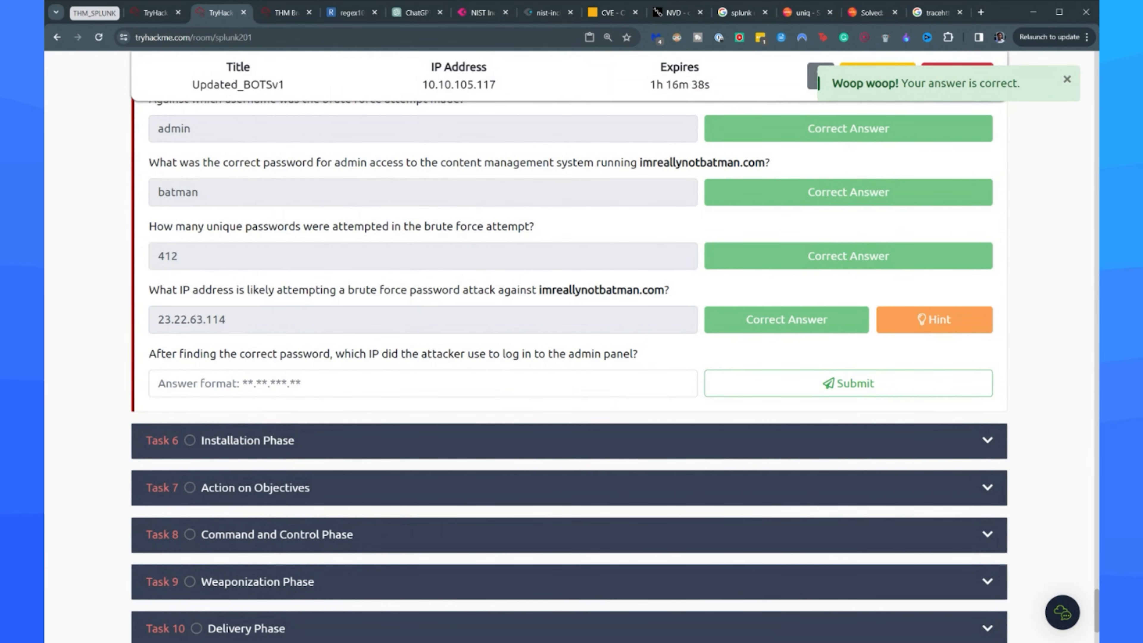
Copy 40.80.148.42 from the src_ip values and submit it as the room's answer for the admin panel login IP.
click(287, 13)
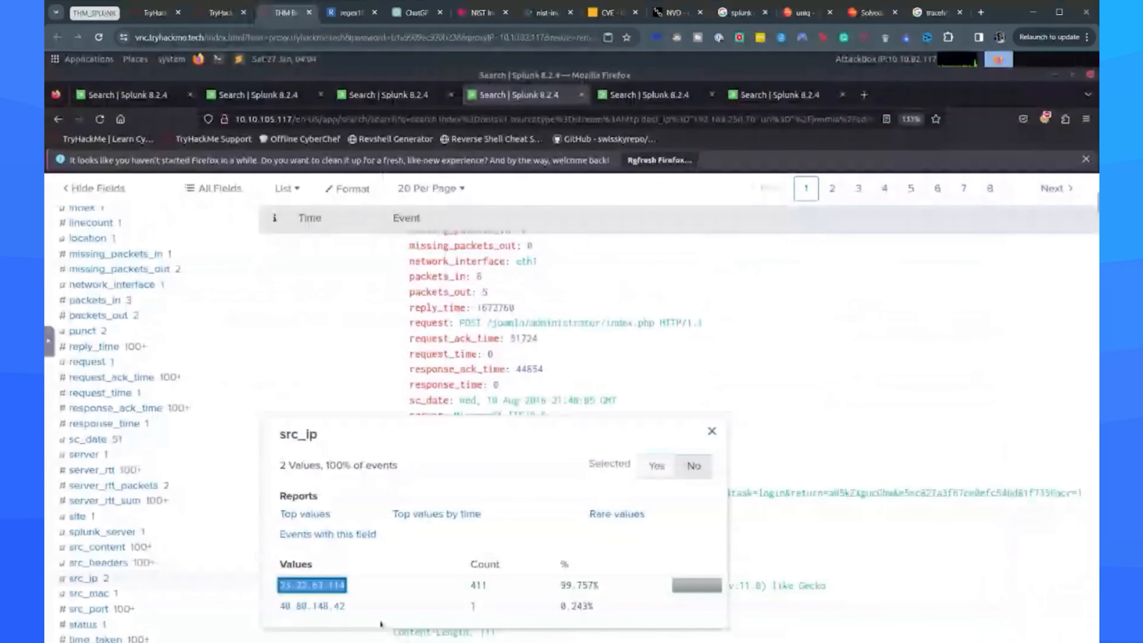
drag(380, 624, 278, 606)
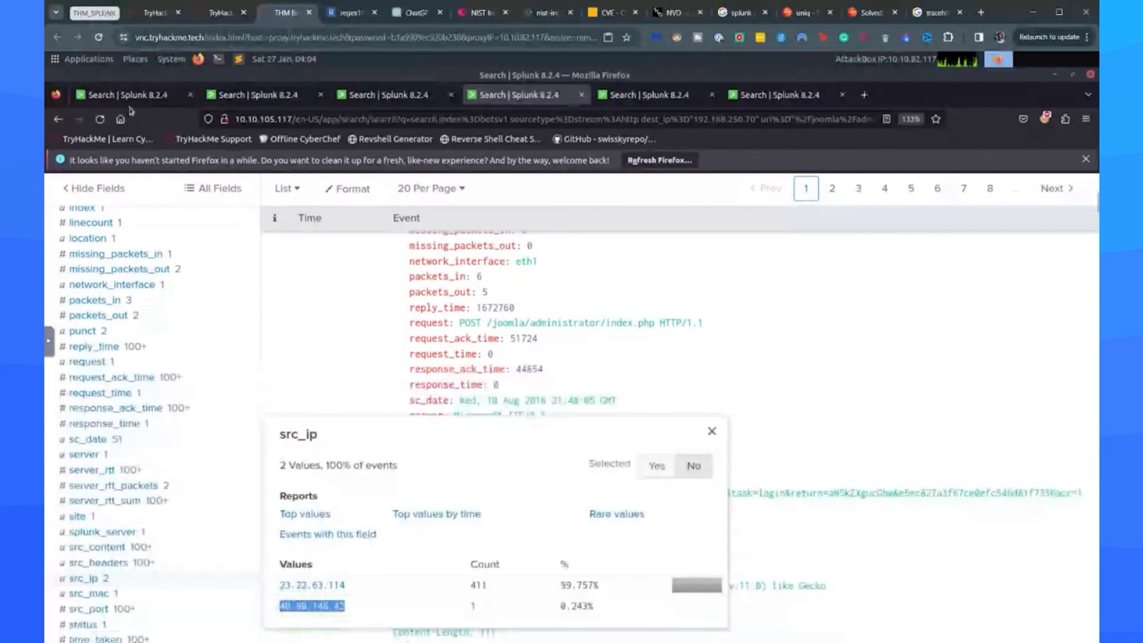
click(220, 13)
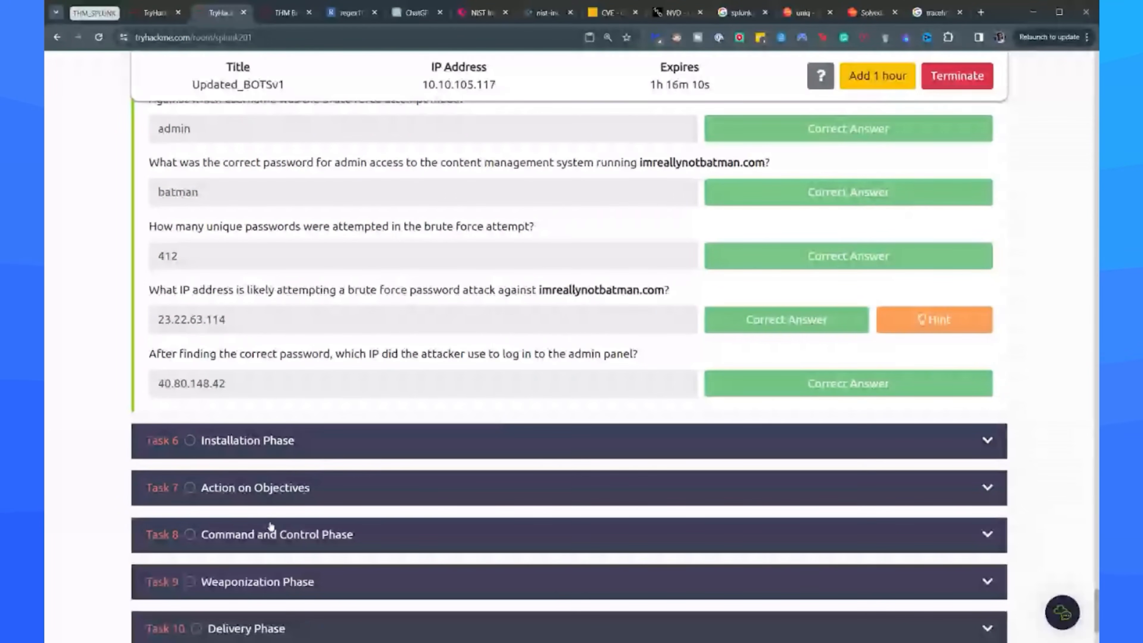
Move on to the room's Task 6, Installation Phase, and read its introduction and suggested .exe search query.
scroll(463, 455, down, 2)
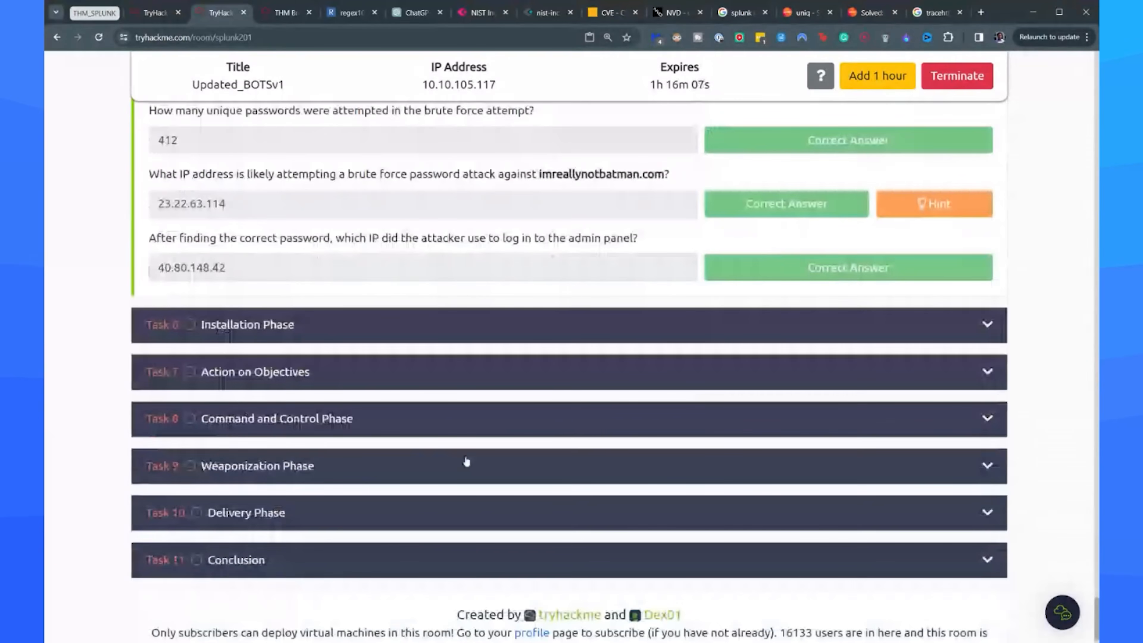
scroll(466, 461, up, 20)
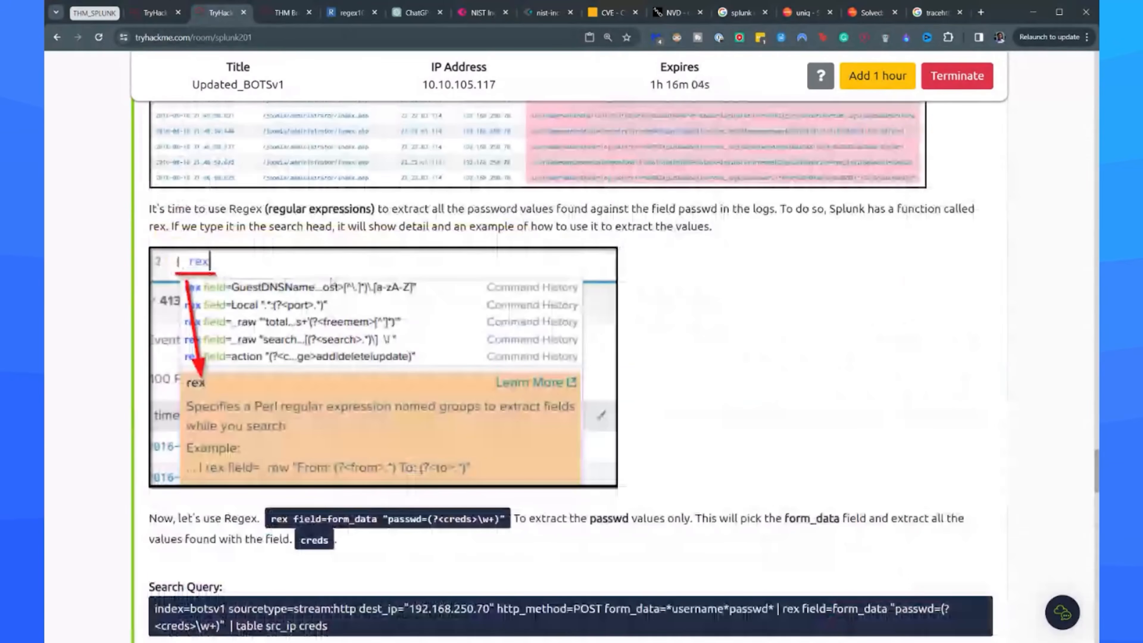
scroll(331, 281, up, 15)
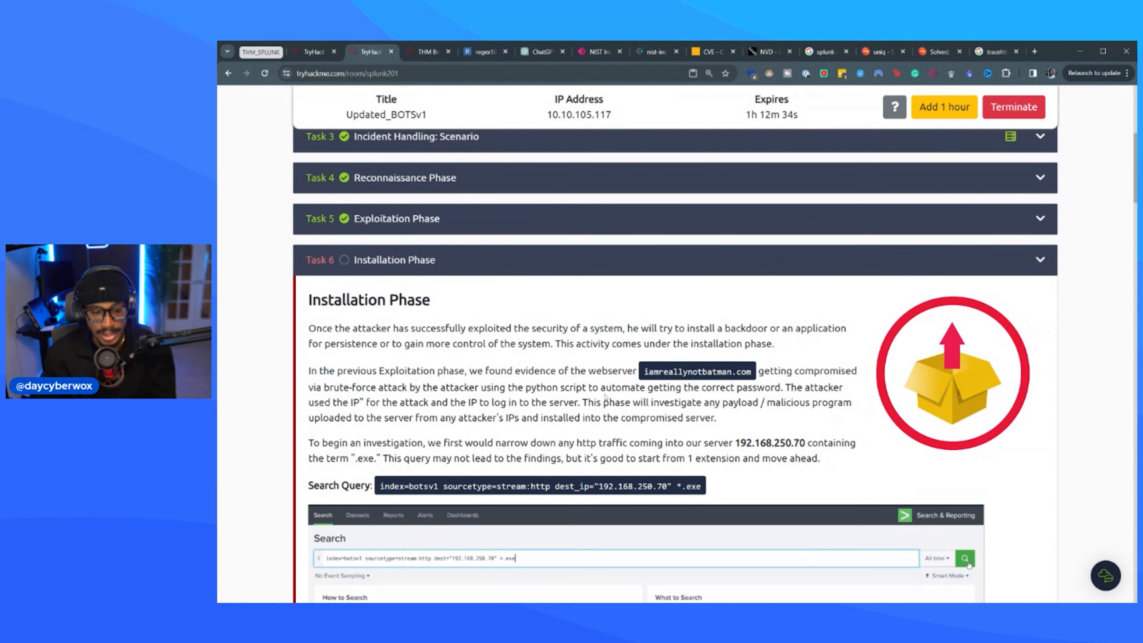
scroll(555, 399, down, 2)
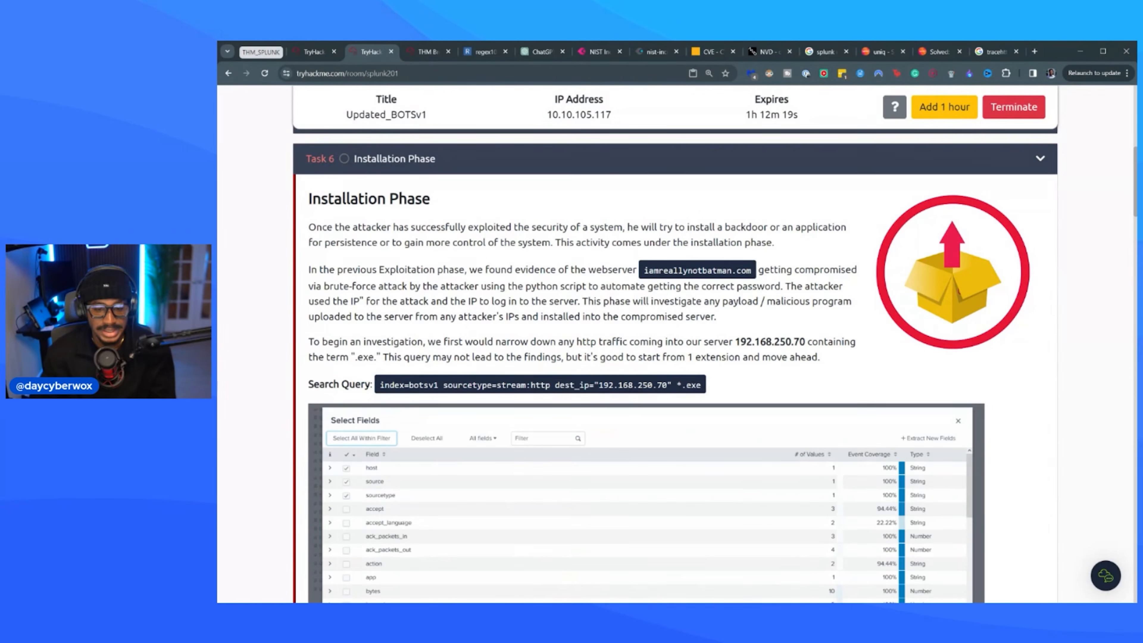
Trim the Python-urllib search in Splunk to index=botsv1 sourcetype=stream:http dest_ip="192.168.250.70" *.exe and run it.
click(421, 56)
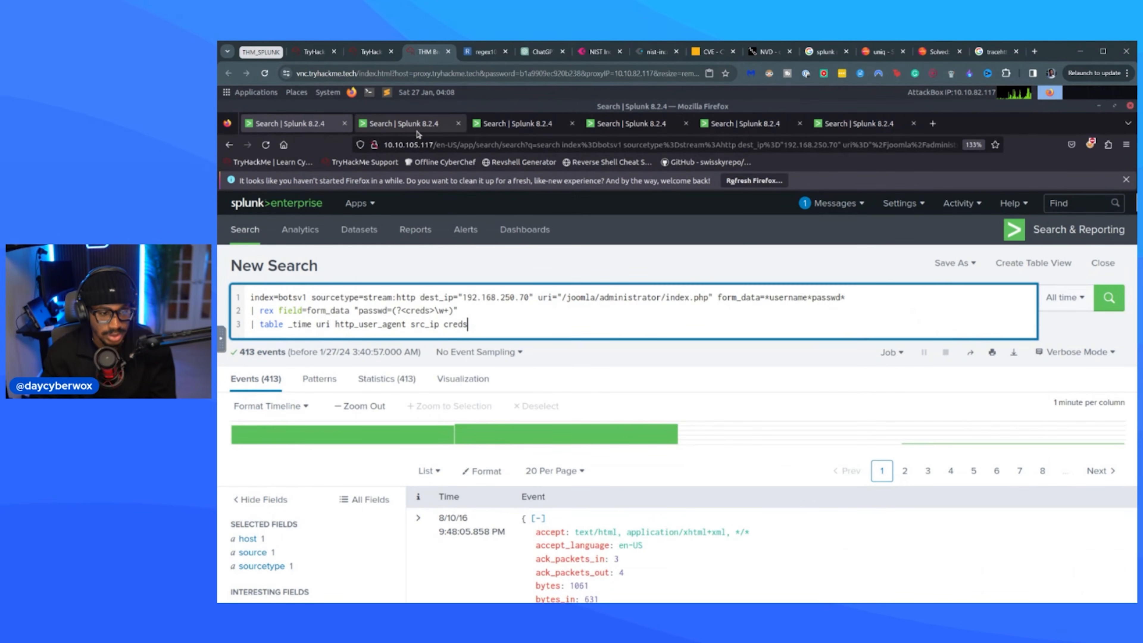
click(415, 127)
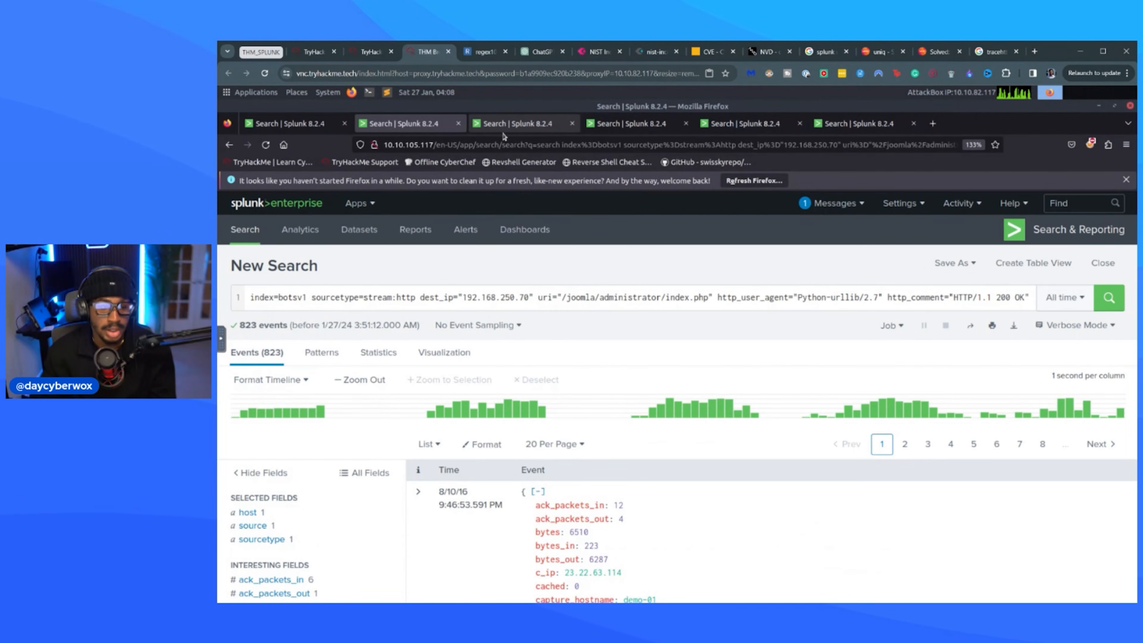
click(307, 125)
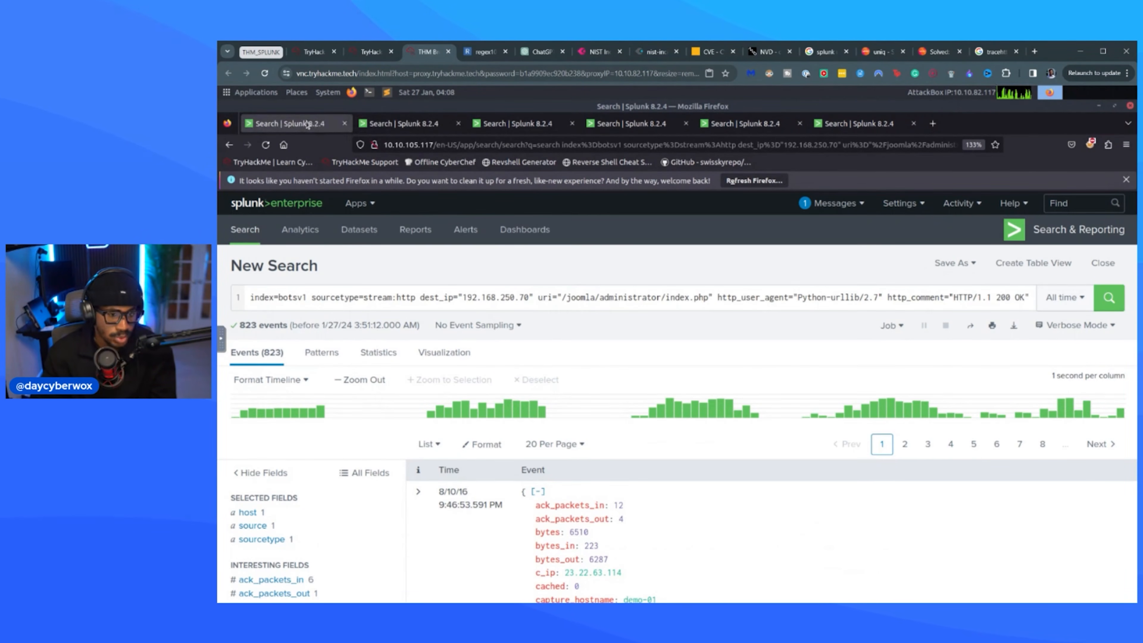
triple_click(348, 298)
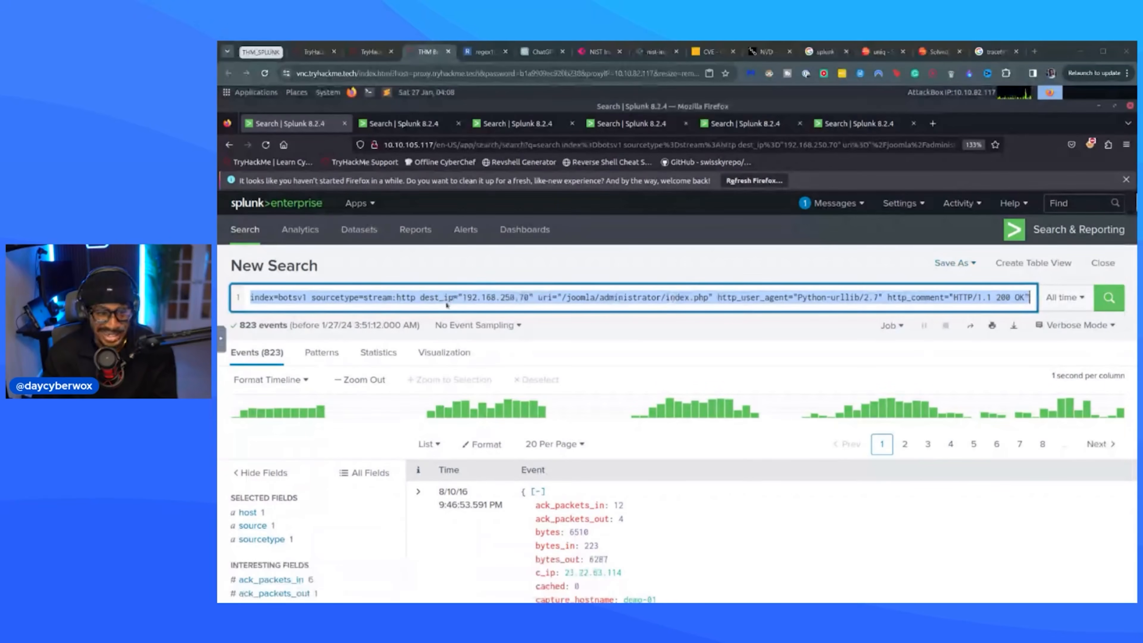
click(432, 297)
drag(534, 298, 1030, 297)
key(BackSpace)
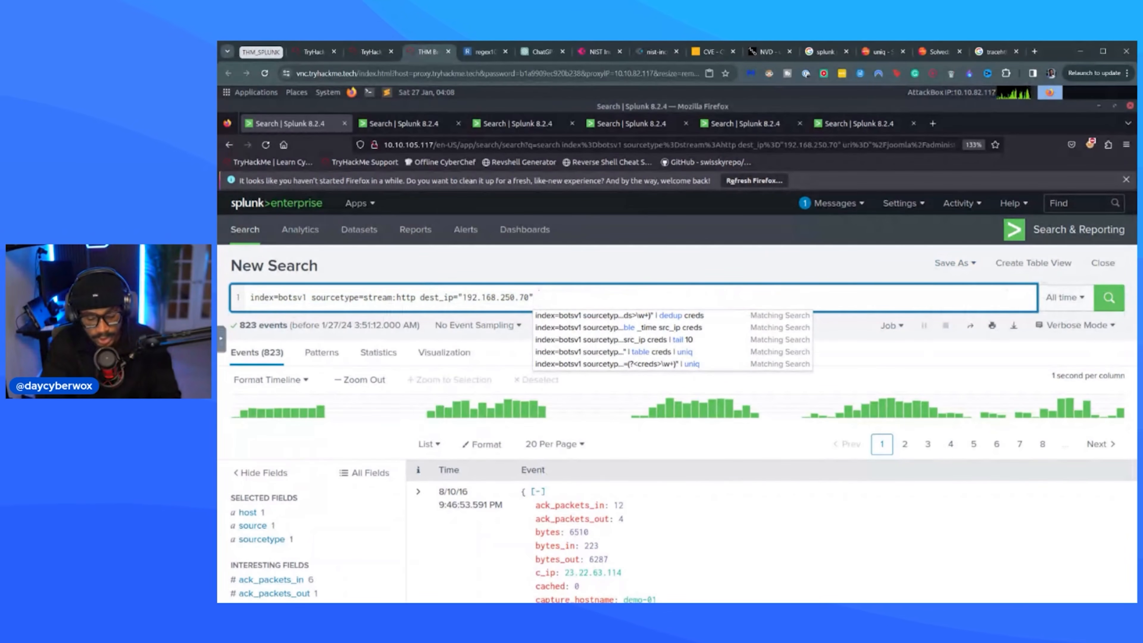
text(*.)
key(BackSpace)
key(BackSpace)
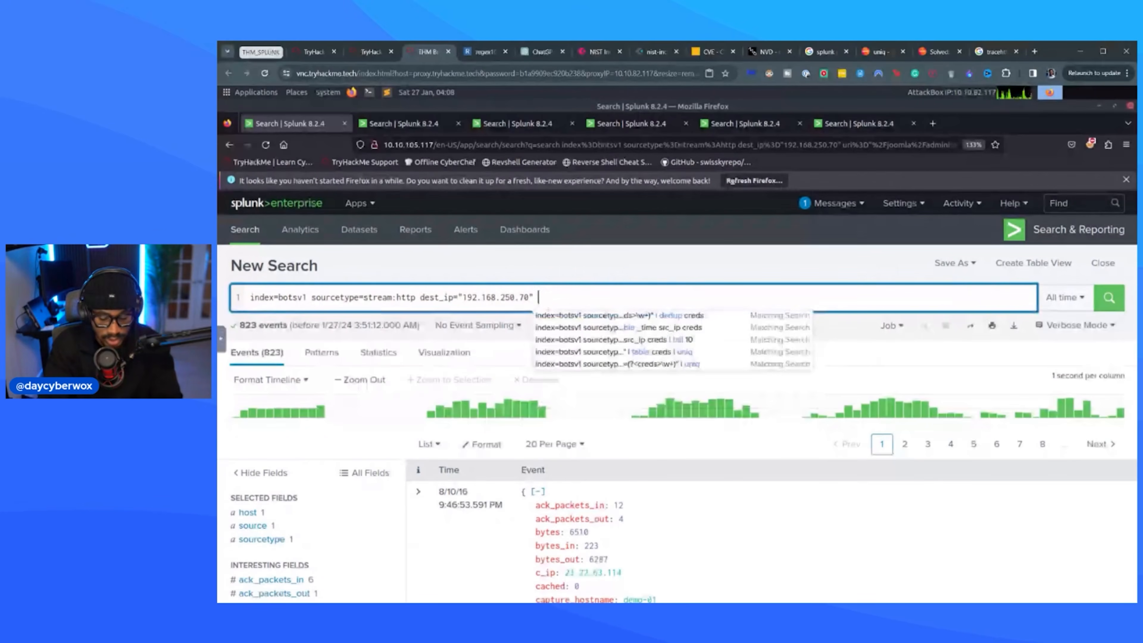
text(*.exe)
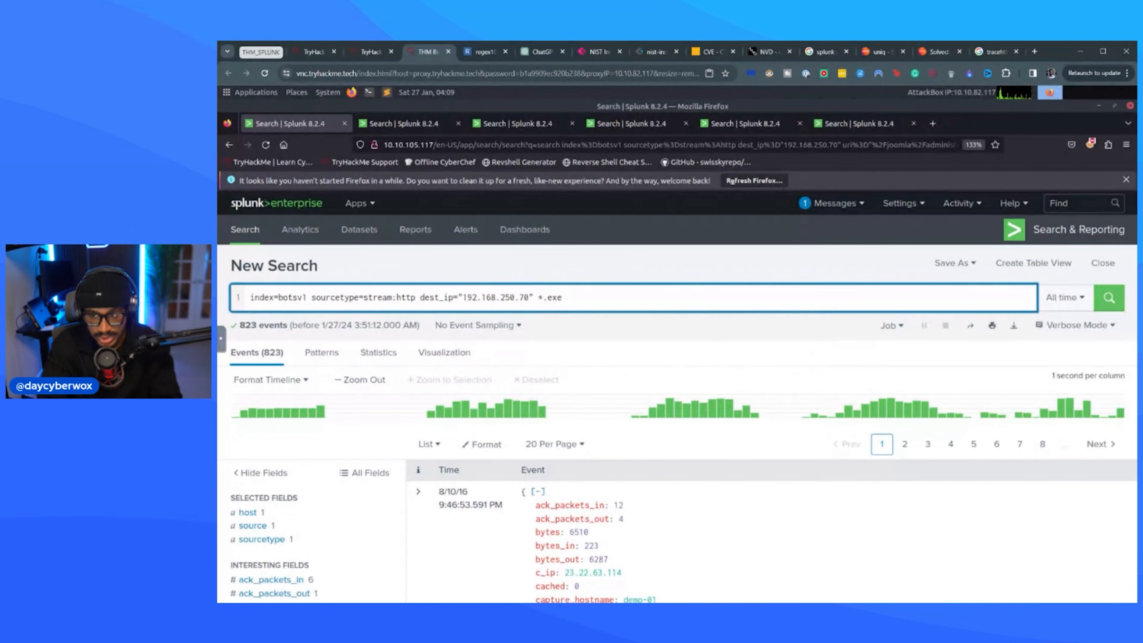
key(Return)
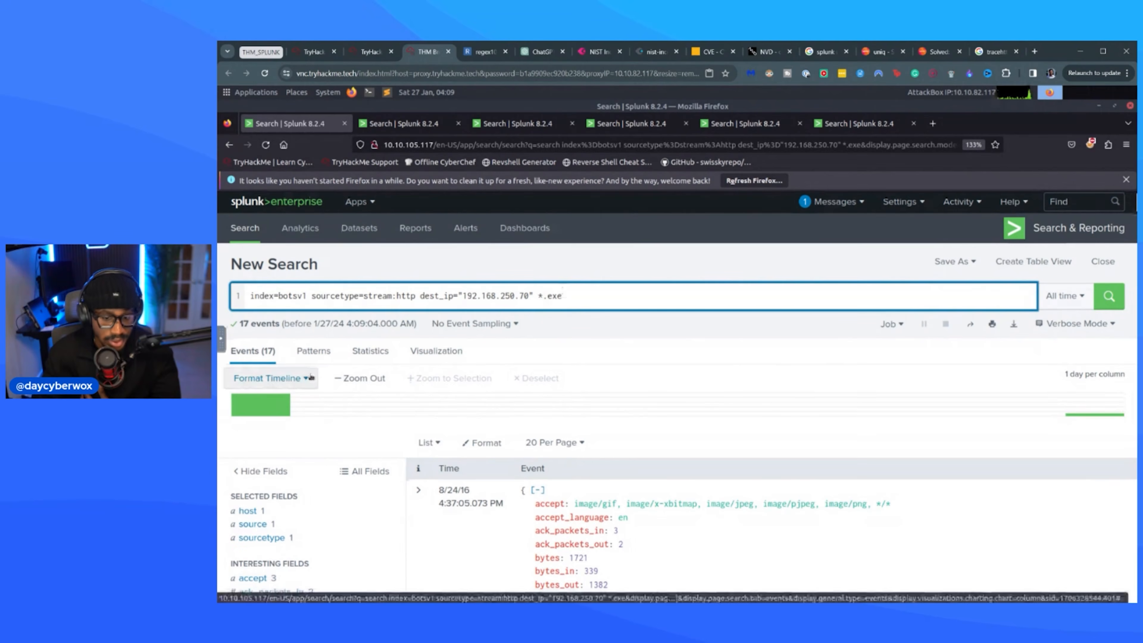
Add the part_filename{} field to the selected fields of the .exe search results.
scroll(311, 377, down, 5)
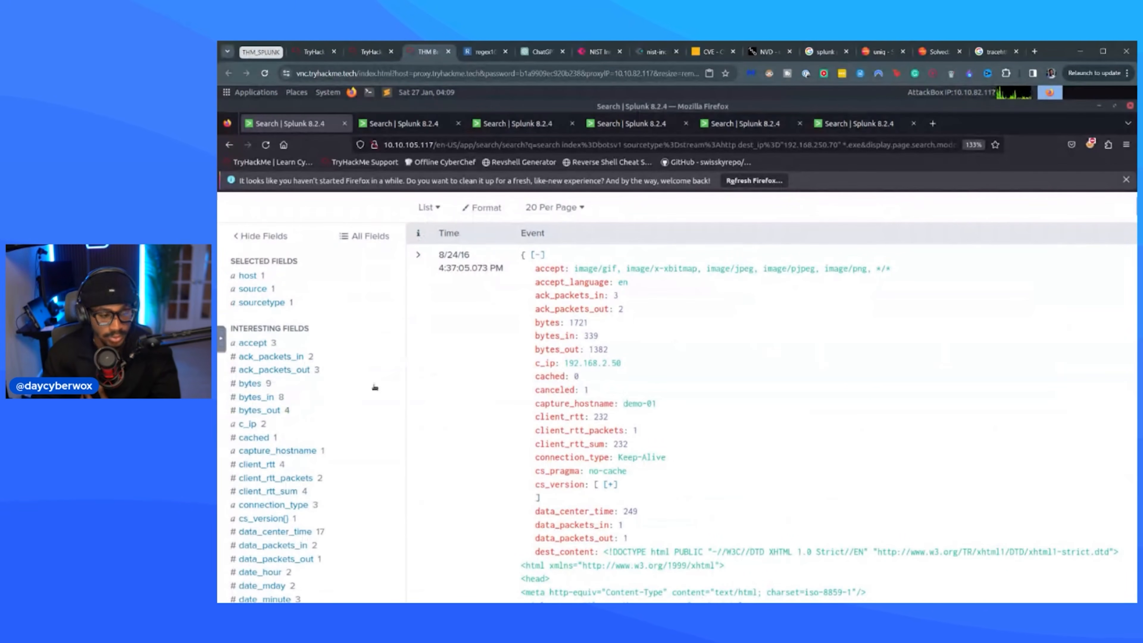
scroll(270, 441, down, 12)
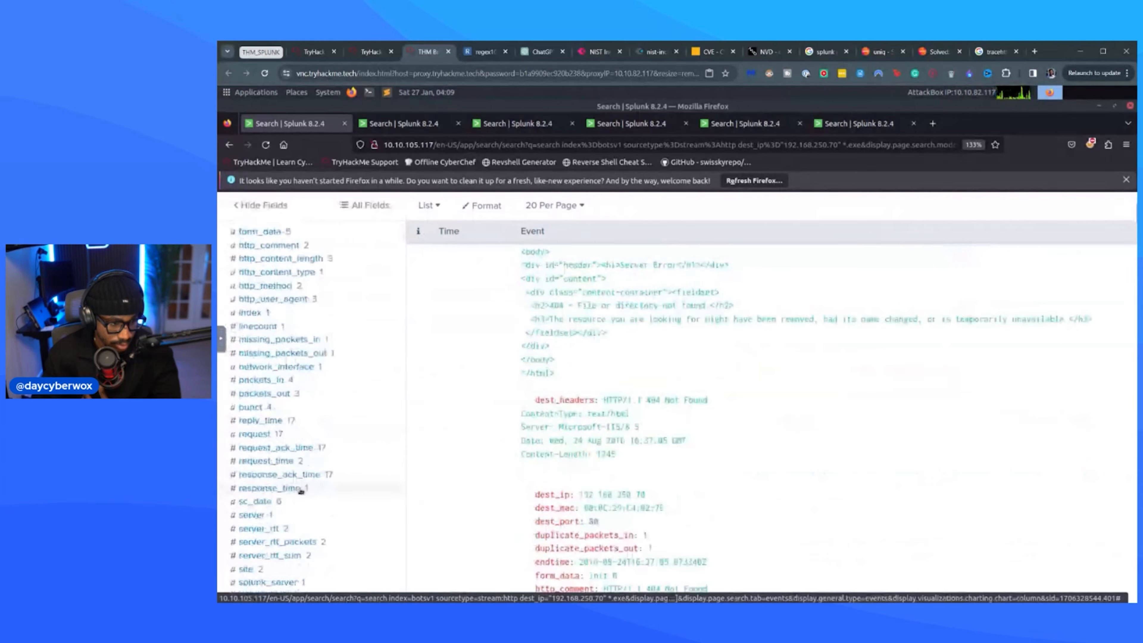
scroll(288, 405, down, 8)
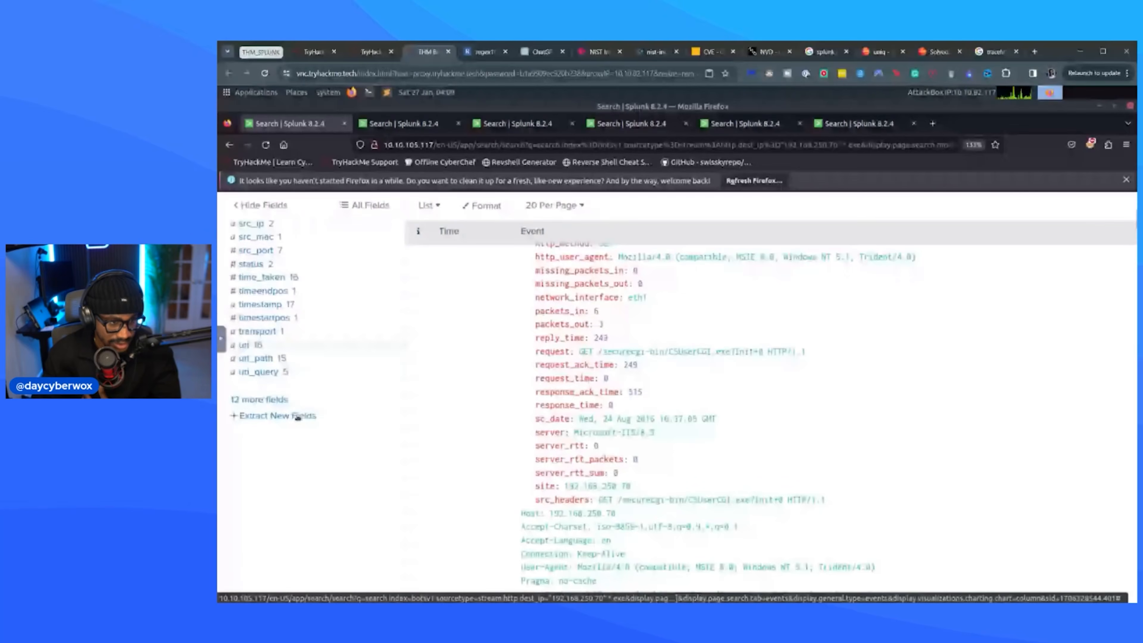
scroll(297, 417, down, 3)
click(260, 312)
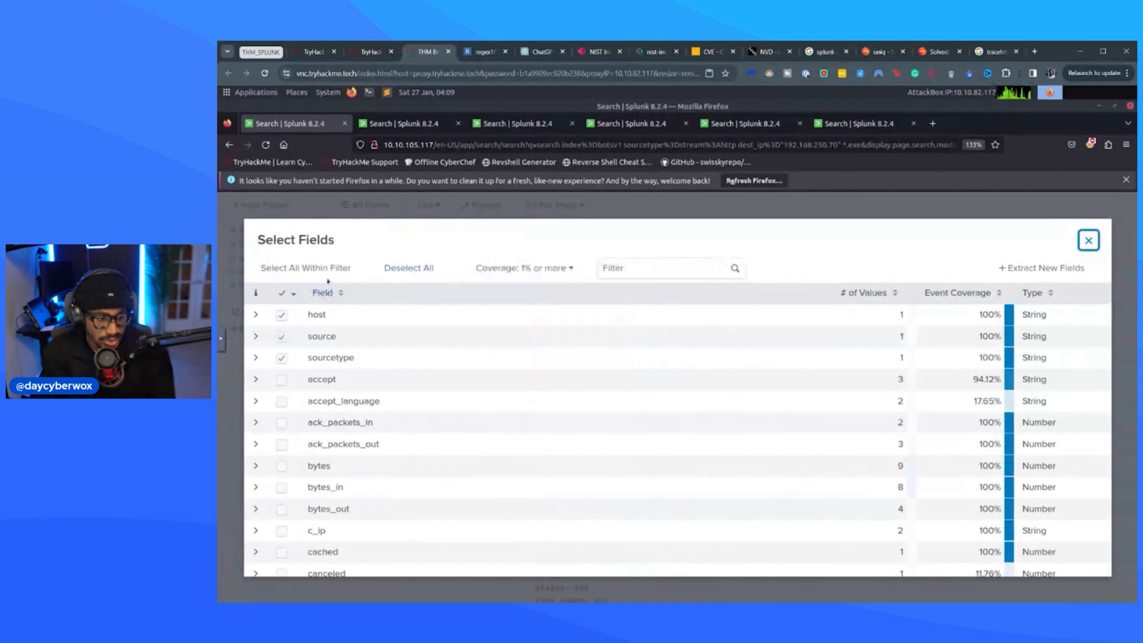
scroll(355, 405, down, 10)
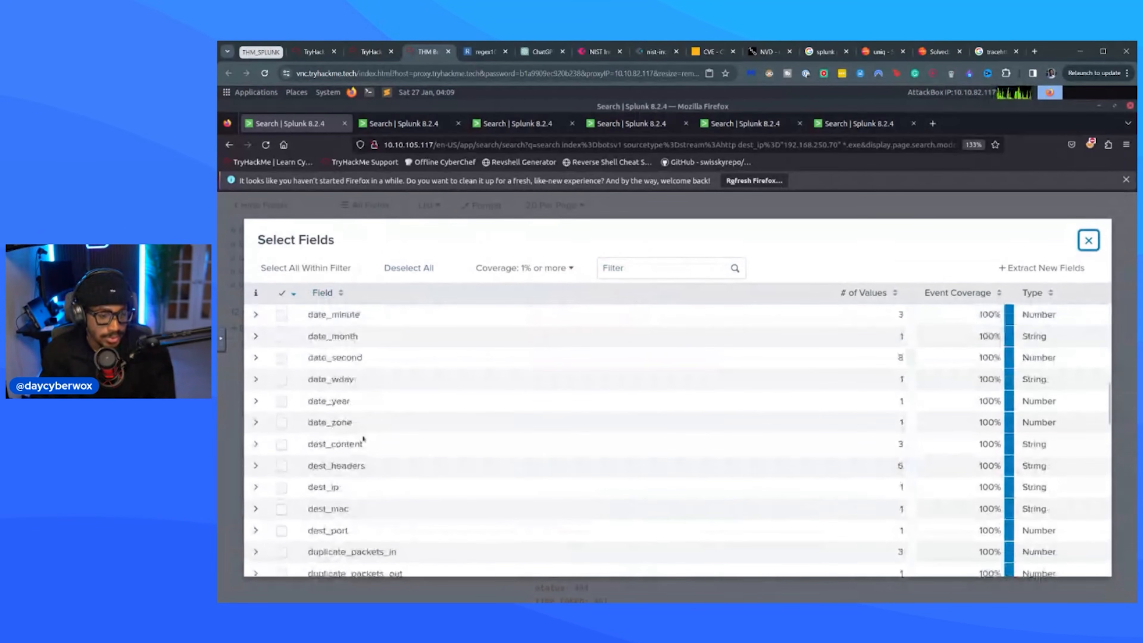
scroll(356, 445, down, 10)
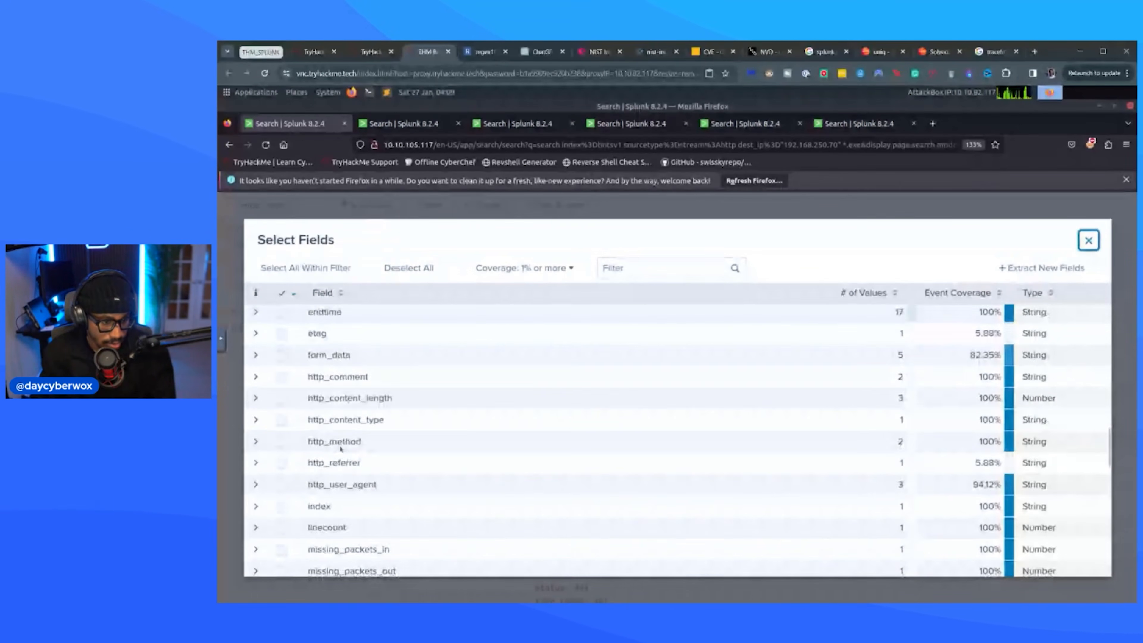
scroll(340, 453, up, 5)
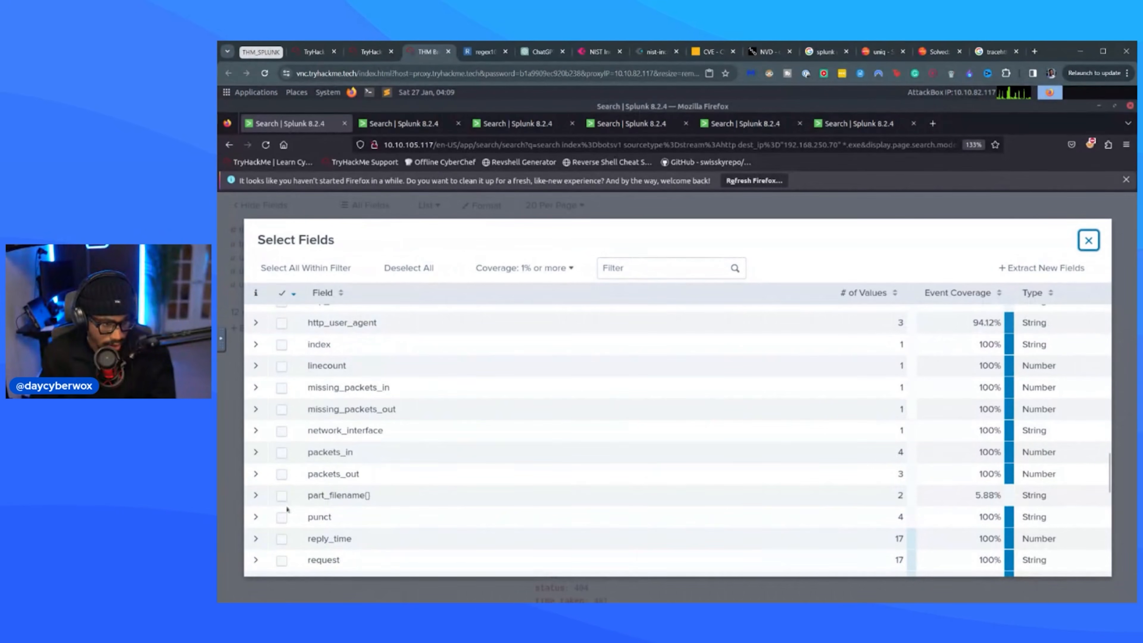
click(281, 495)
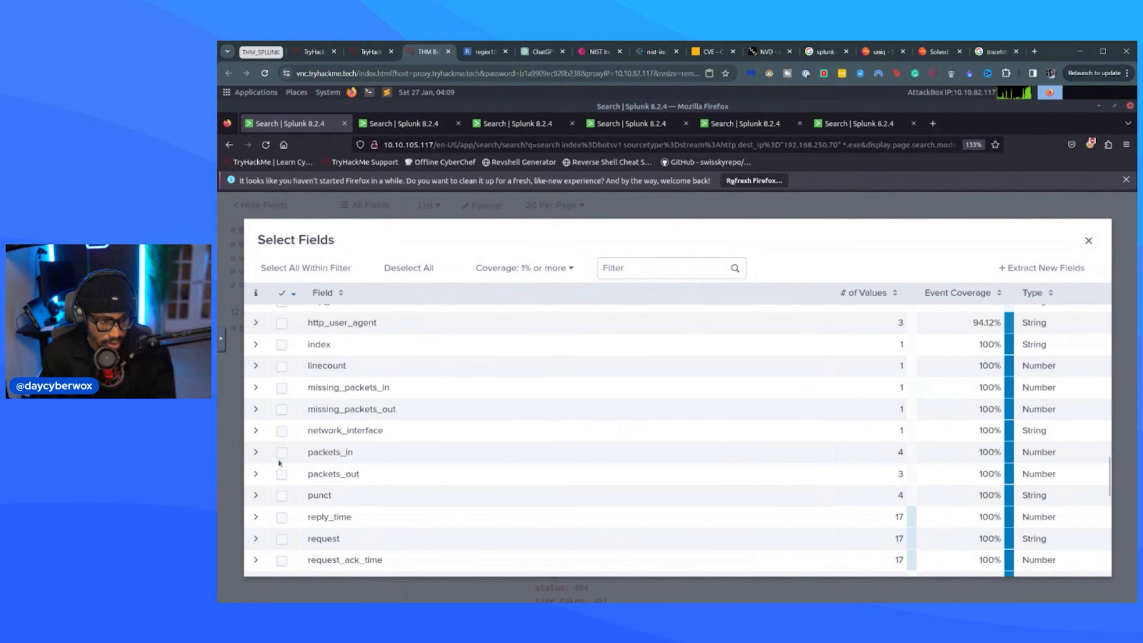
click(1089, 240)
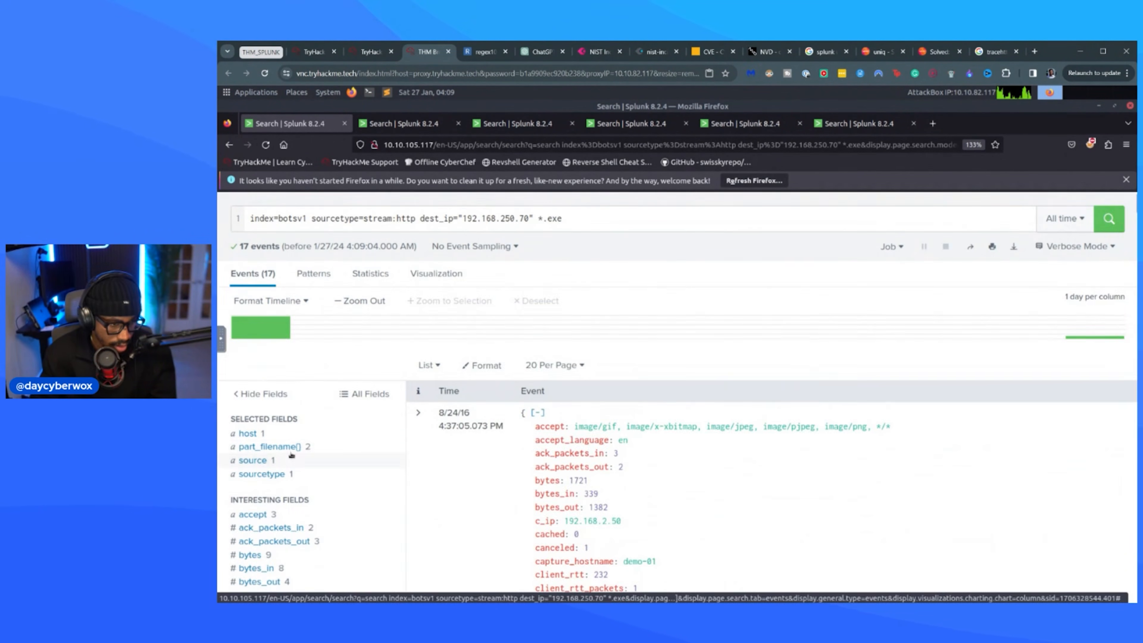
Filter the events to part_filename{} value 3791.exe, remove the *.exe term from the query and rerun it.
click(270, 446)
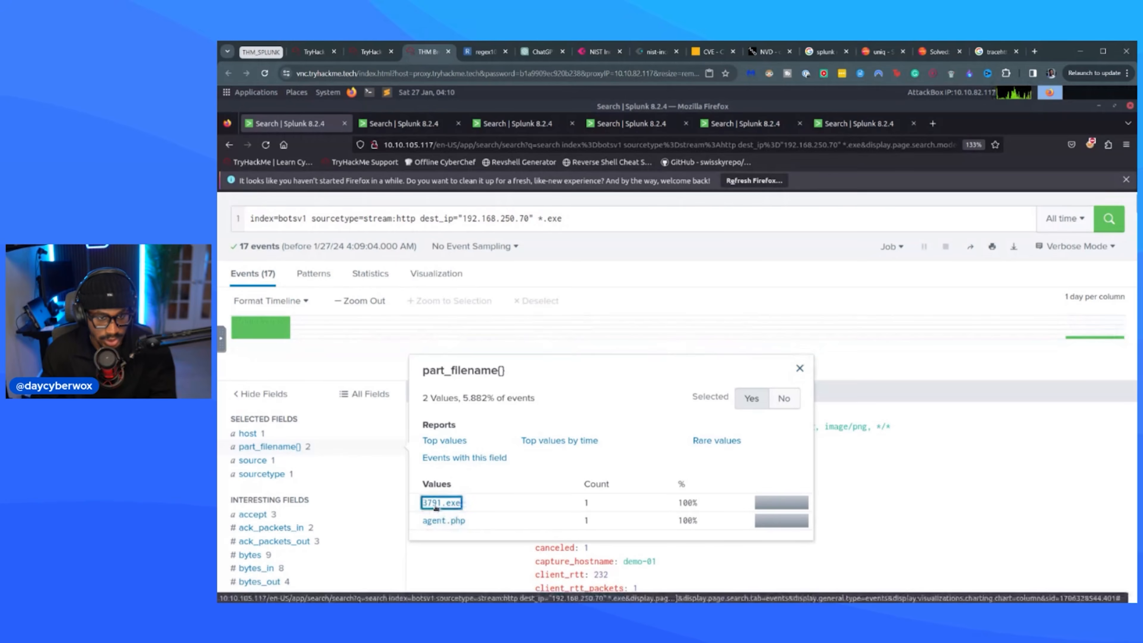
click(441, 502)
double_click(548, 257)
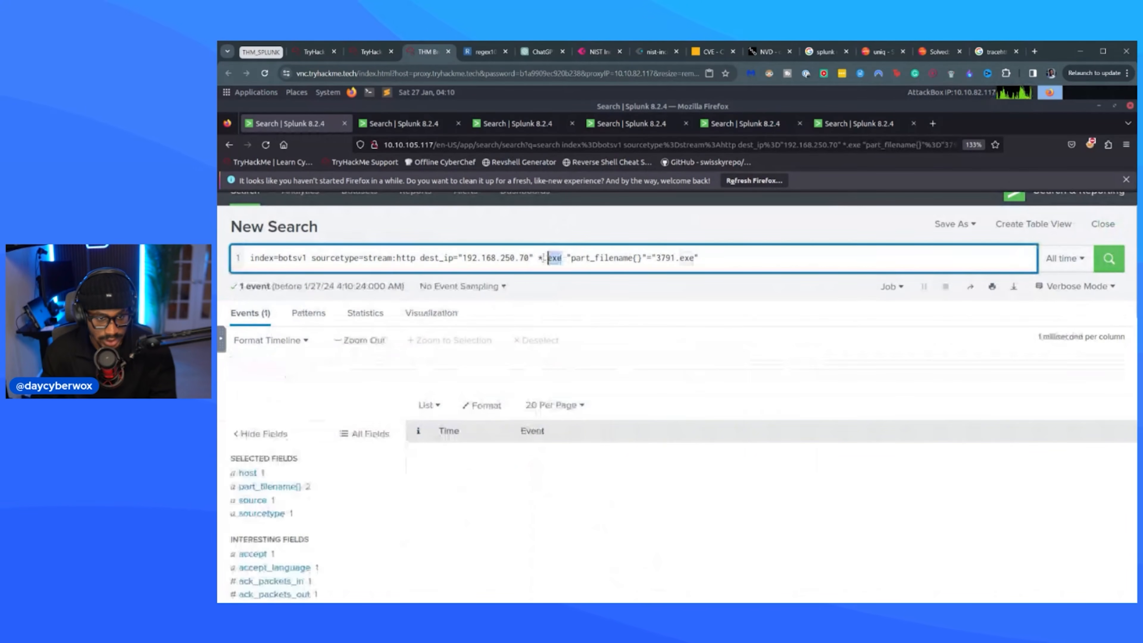
drag(549, 258, 539, 257)
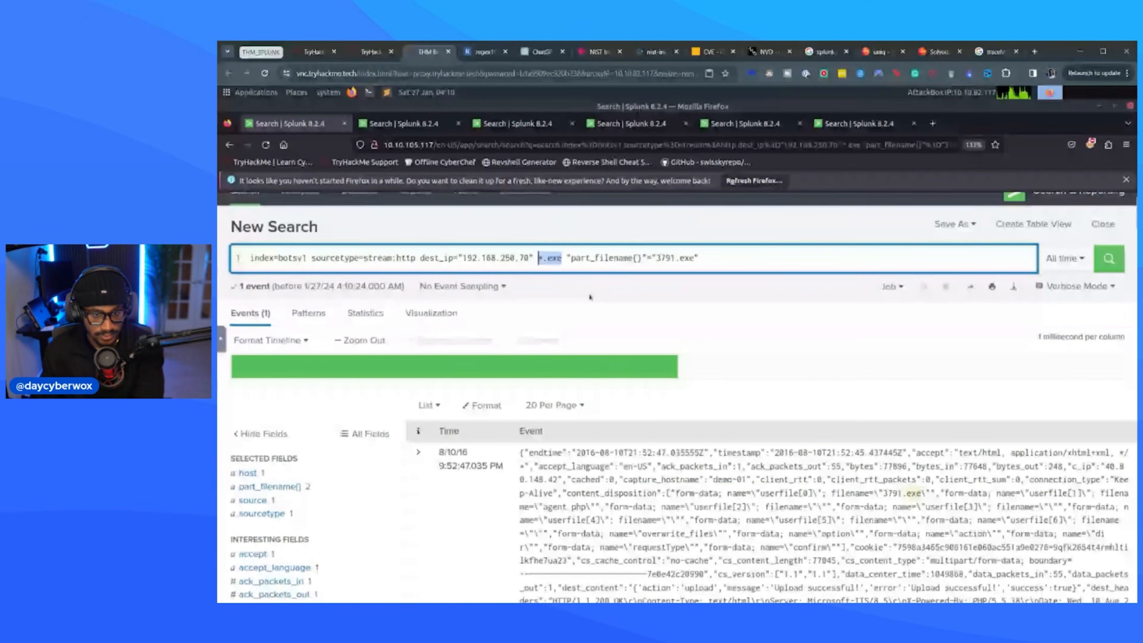
key(BackSpace)
key(Return)
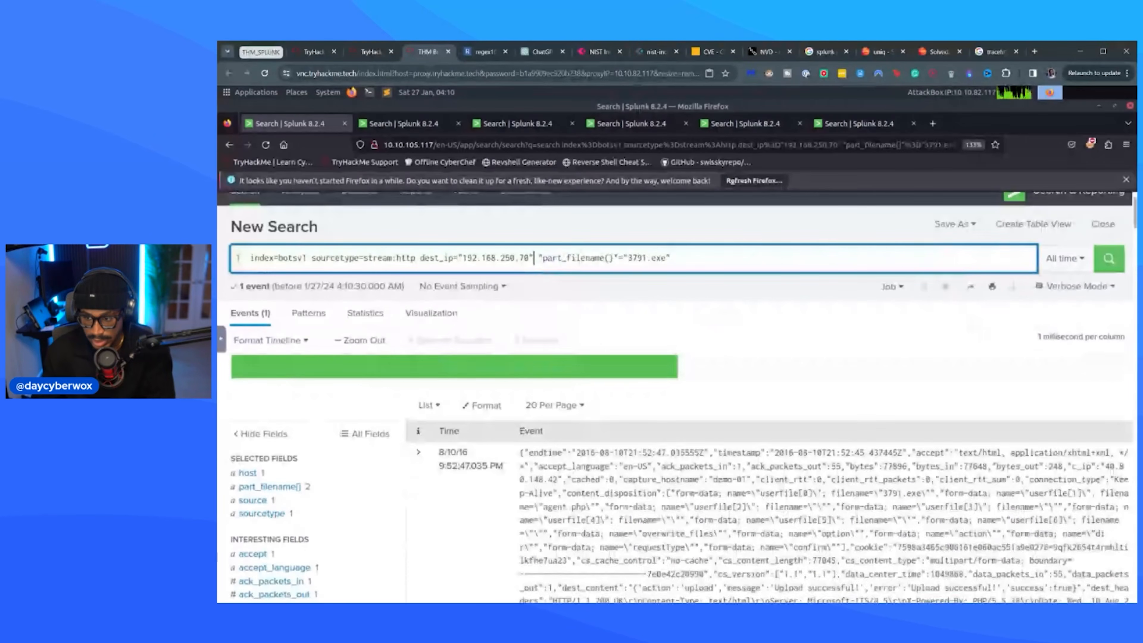
Browse the 3791.exe event's fields, check the source values, and add c_ip to the selected fields with its value summary open.
click(273, 512)
click(270, 500)
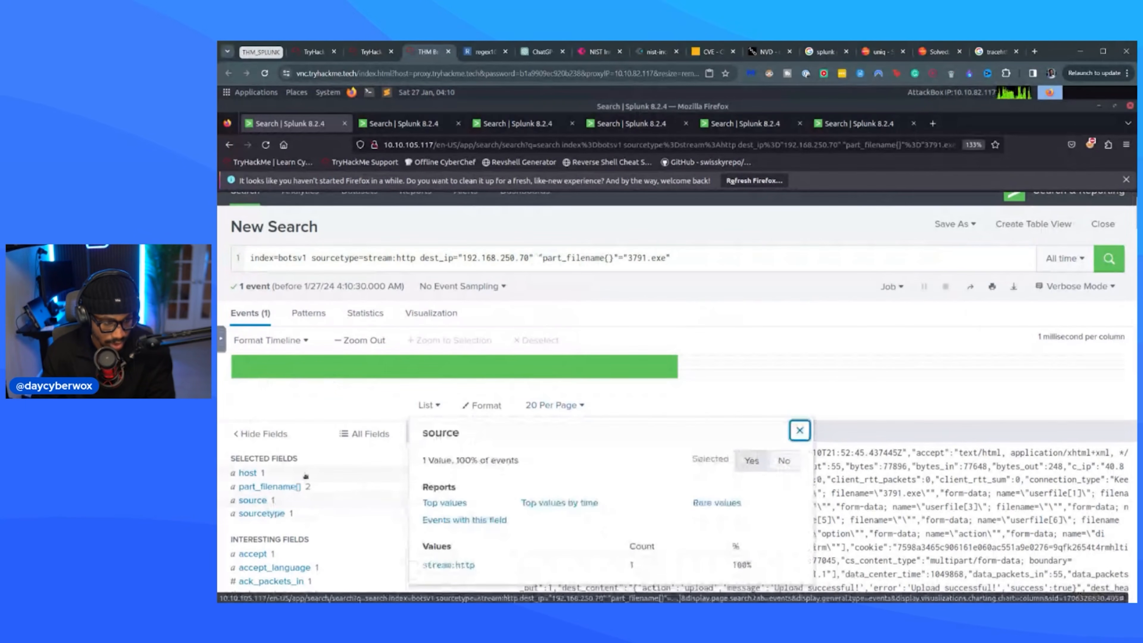
scroll(306, 476, down, 8)
scroll(304, 476, down, 6)
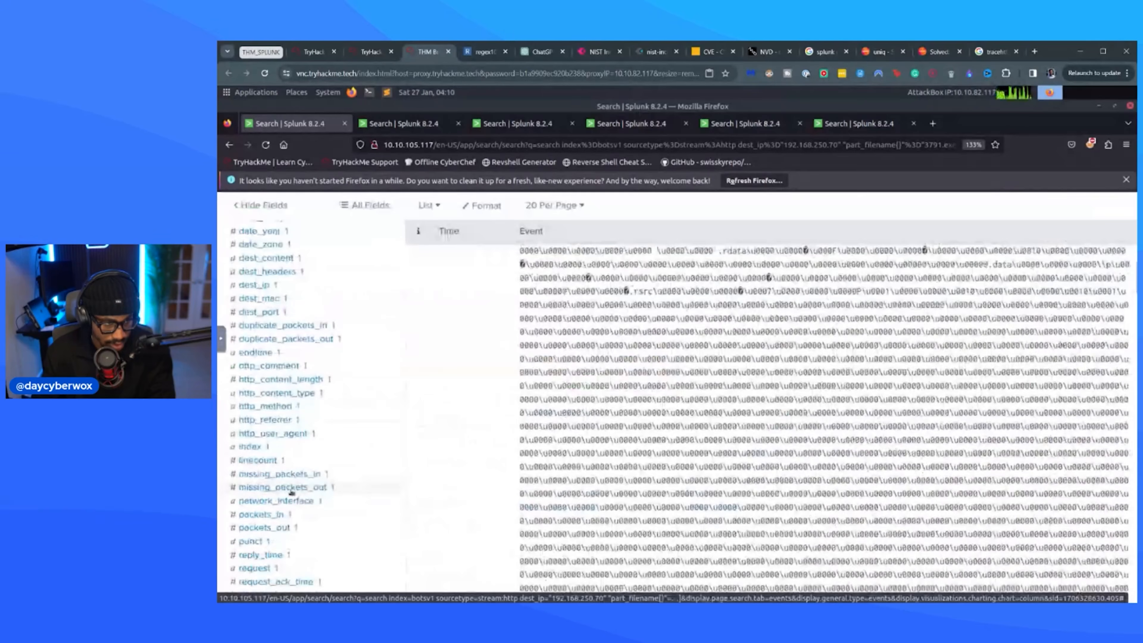
scroll(291, 492, down, 7)
scroll(290, 492, up, 3)
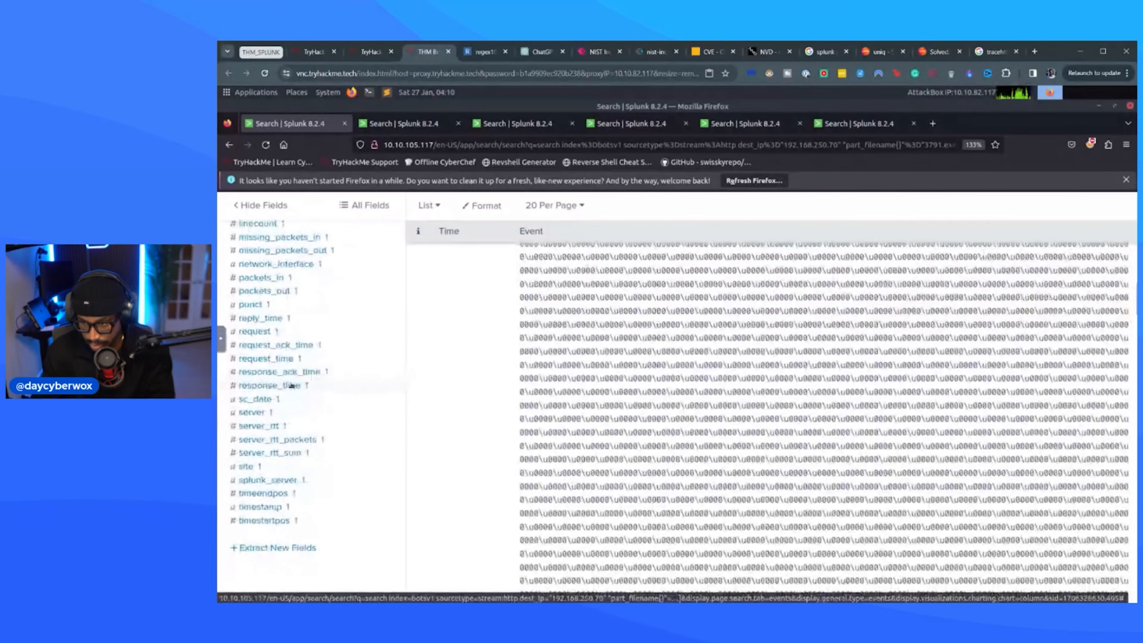
scroll(290, 371, up, 10)
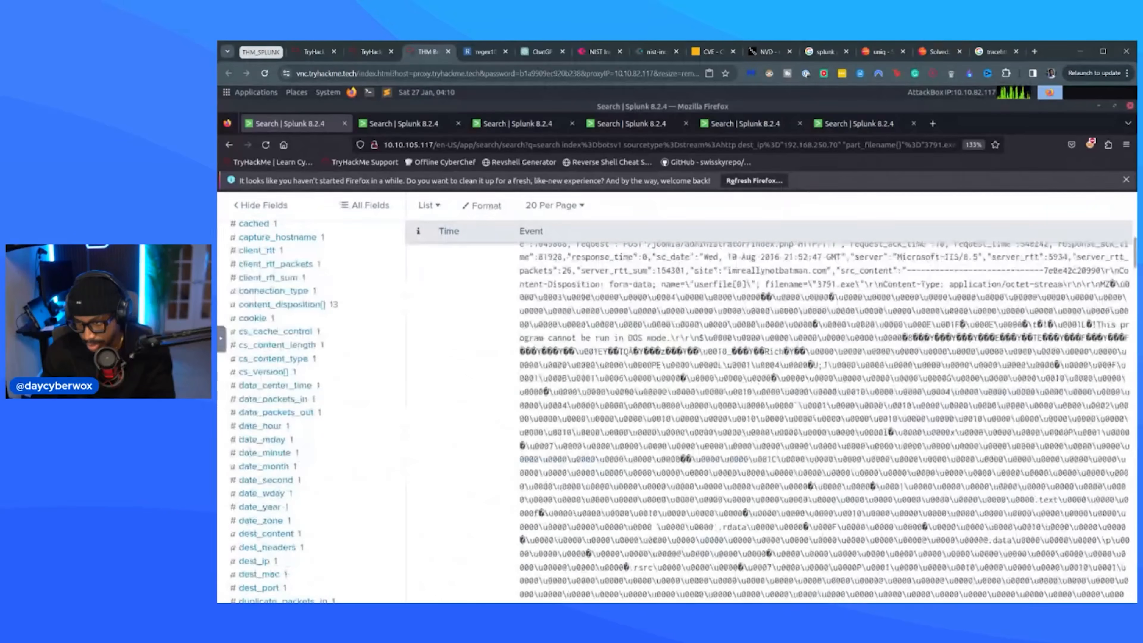
scroll(588, 302, up, 5)
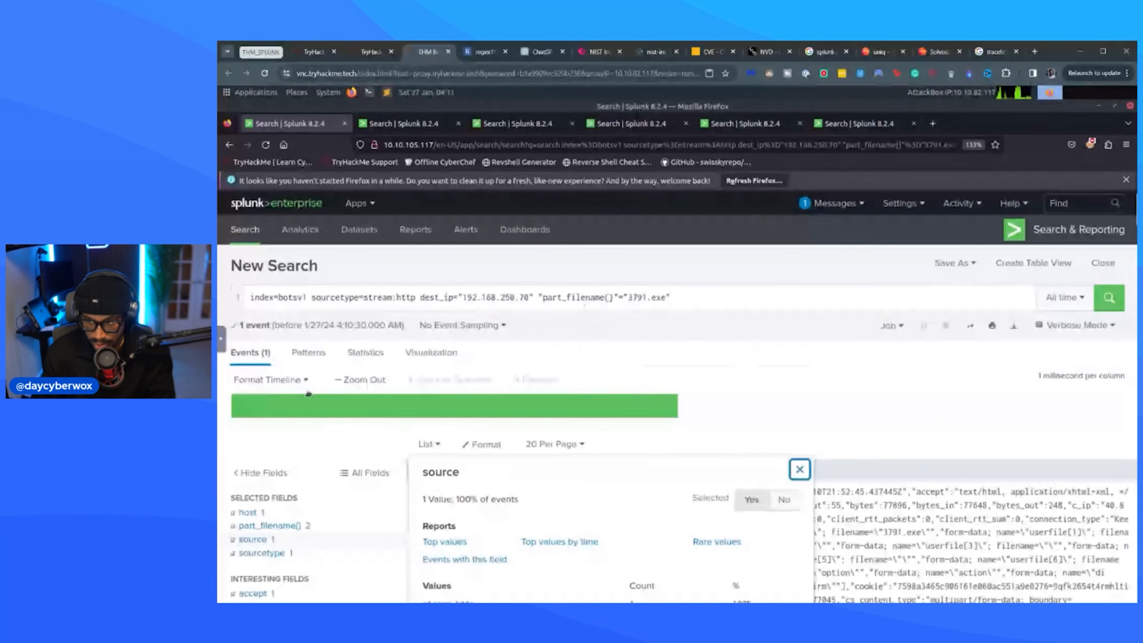
scroll(280, 311, down, 10)
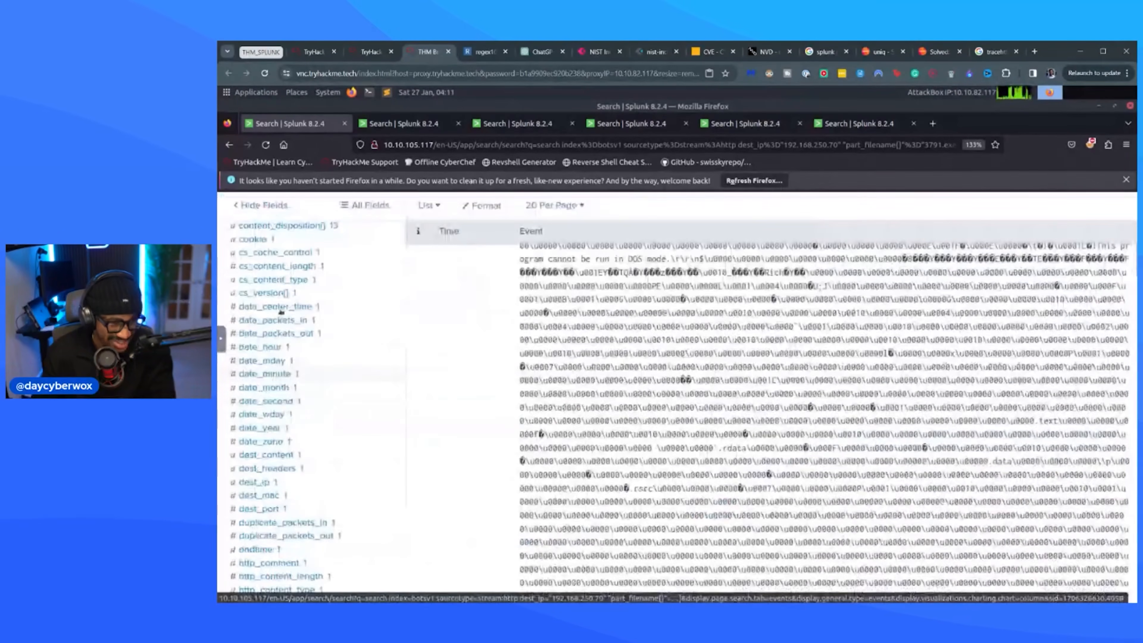
scroll(281, 311, up, 2)
scroll(284, 335, up, 4)
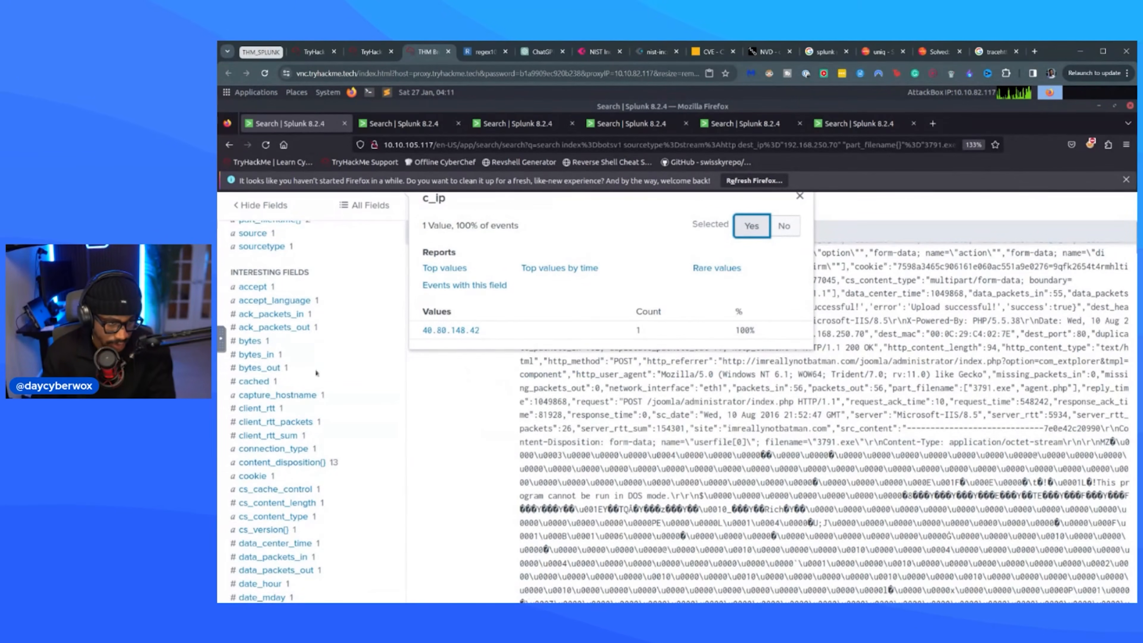
scroll(317, 373, up, 6)
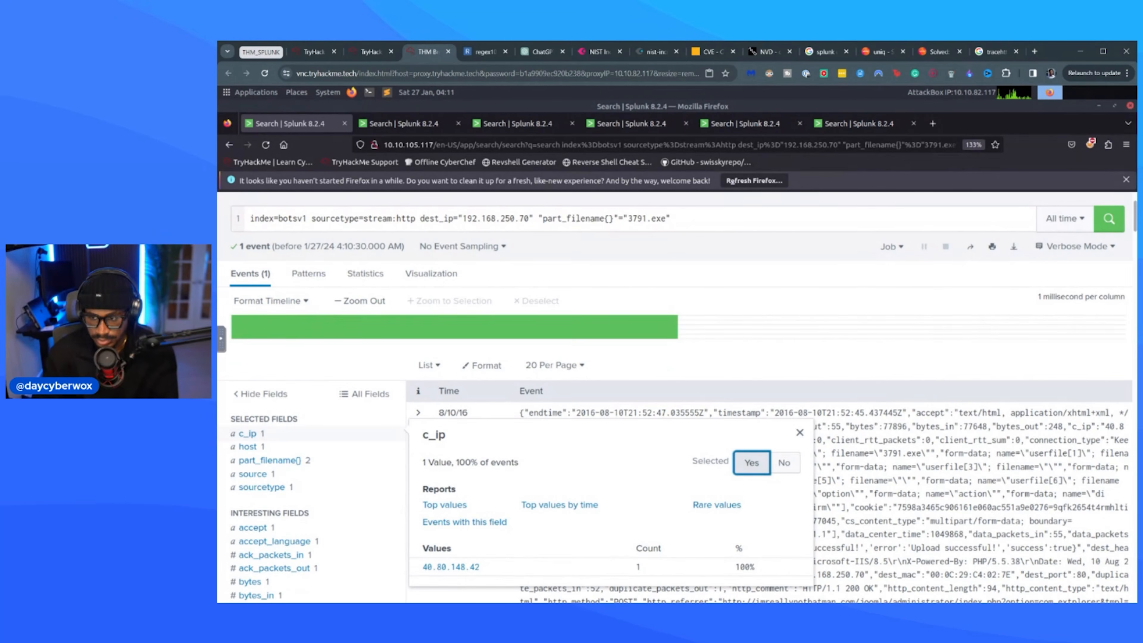
Read the room's section on whether 3791.exe was executed on the server, including its suggested search query.
click(371, 51)
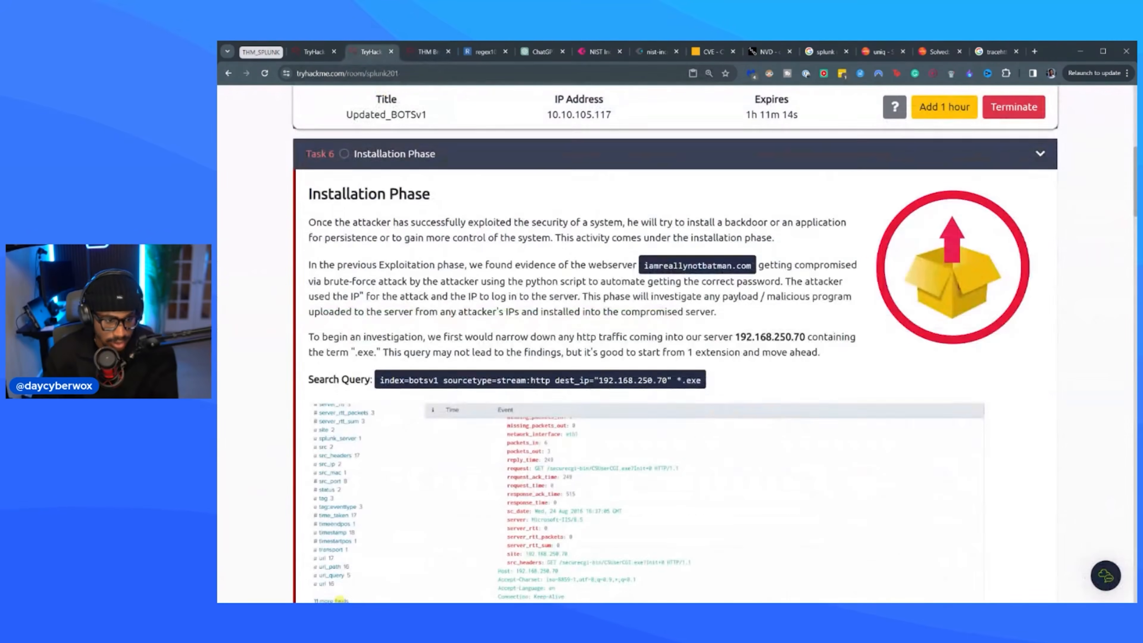
scroll(490, 369, down, 5)
scroll(490, 369, down, 10)
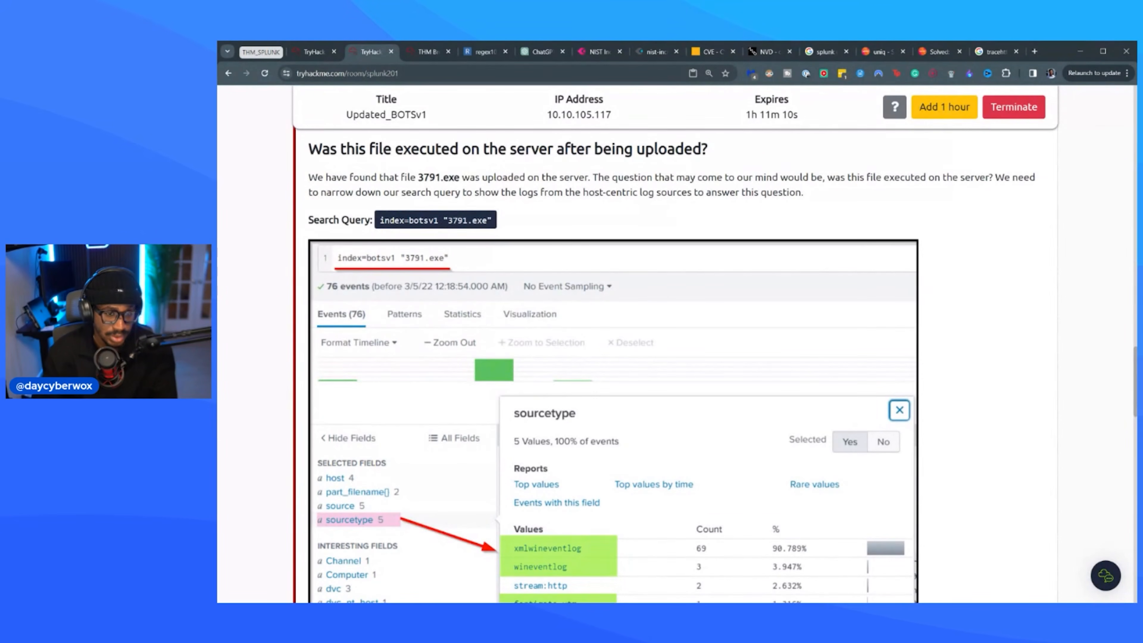
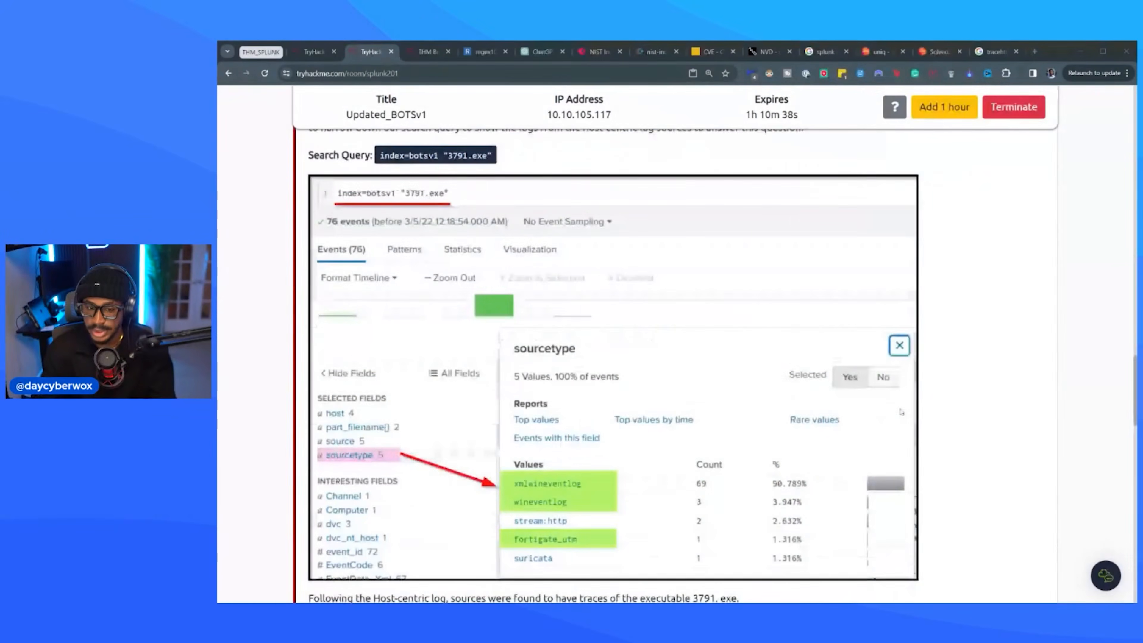
Reduce the Splunk query to index=botsv1 "3791.exe" by removing the sourcetype, dest_ip and part_filename{} terms, and run it.
scroll(612, 315, down, 2)
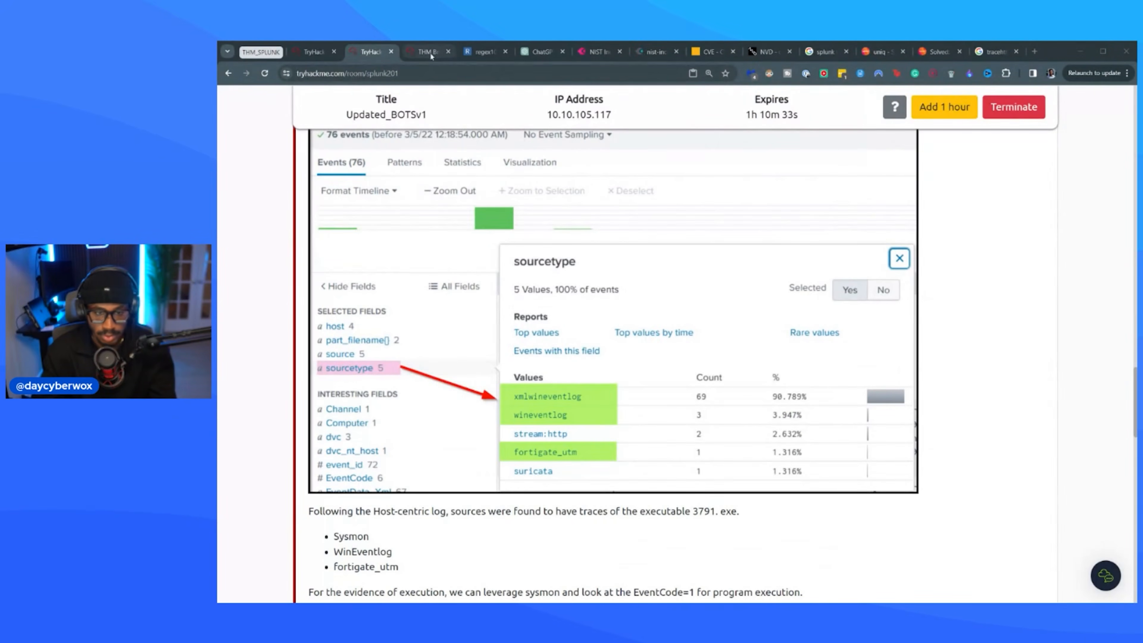
click(427, 52)
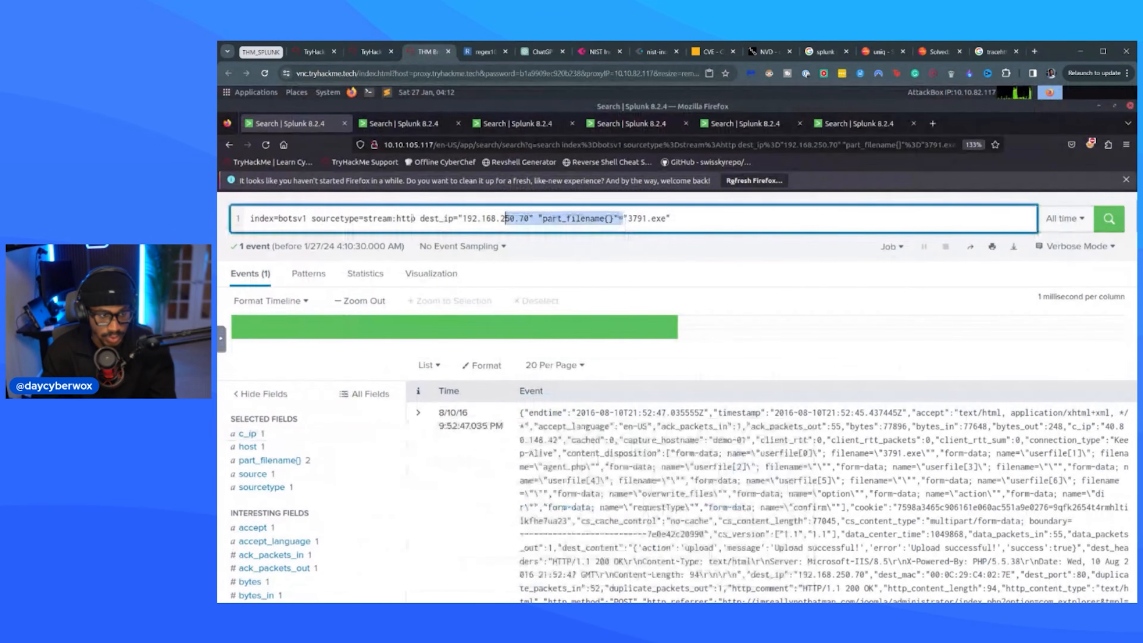
drag(505, 218, 311, 219)
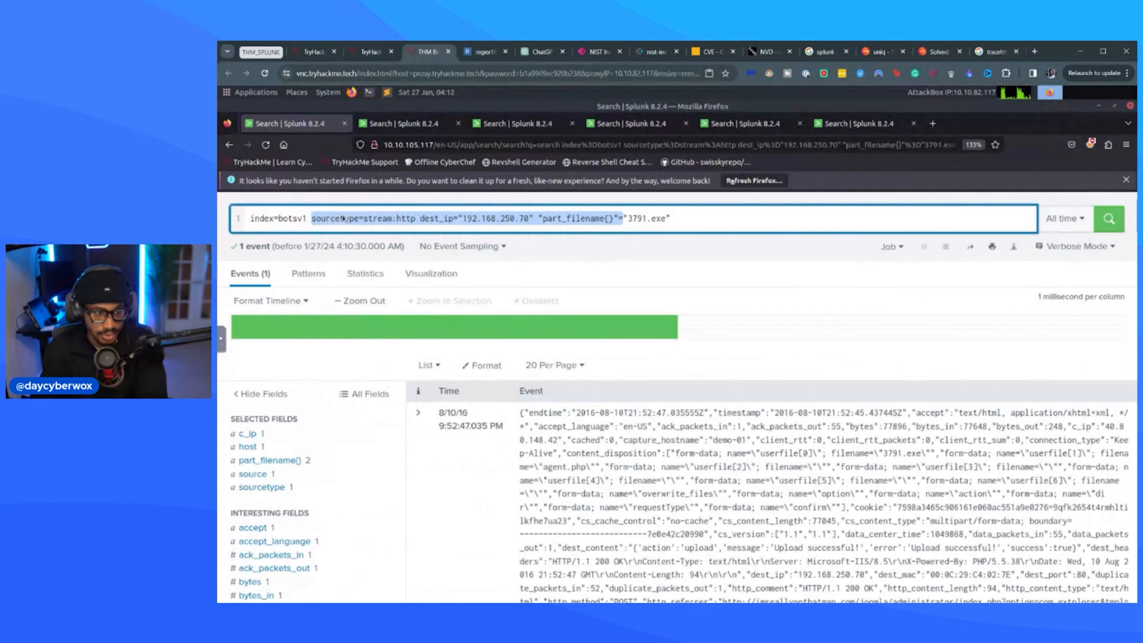
key(BackSpace)
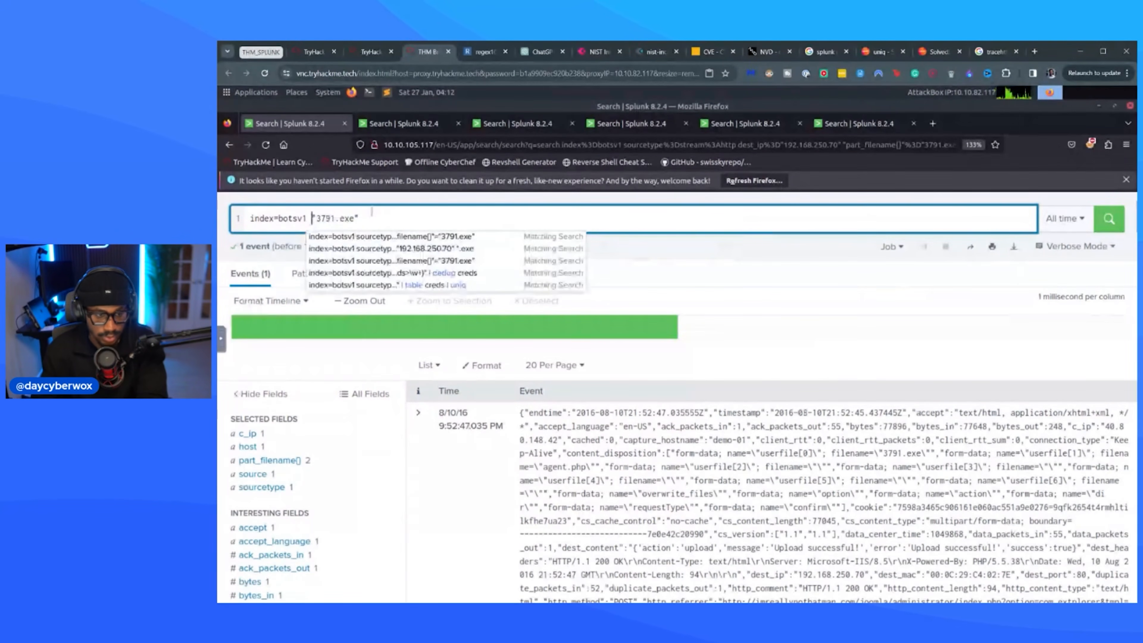
key(Return)
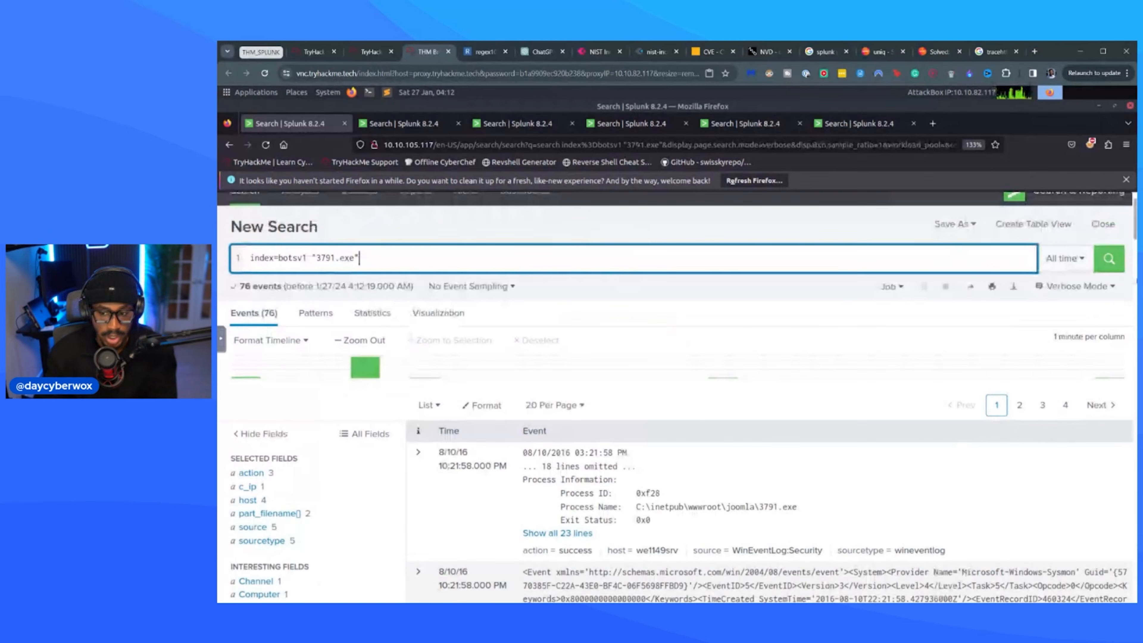
Check the sourcetype and source values of the 3791.exe events.
scroll(280, 312, down, 5)
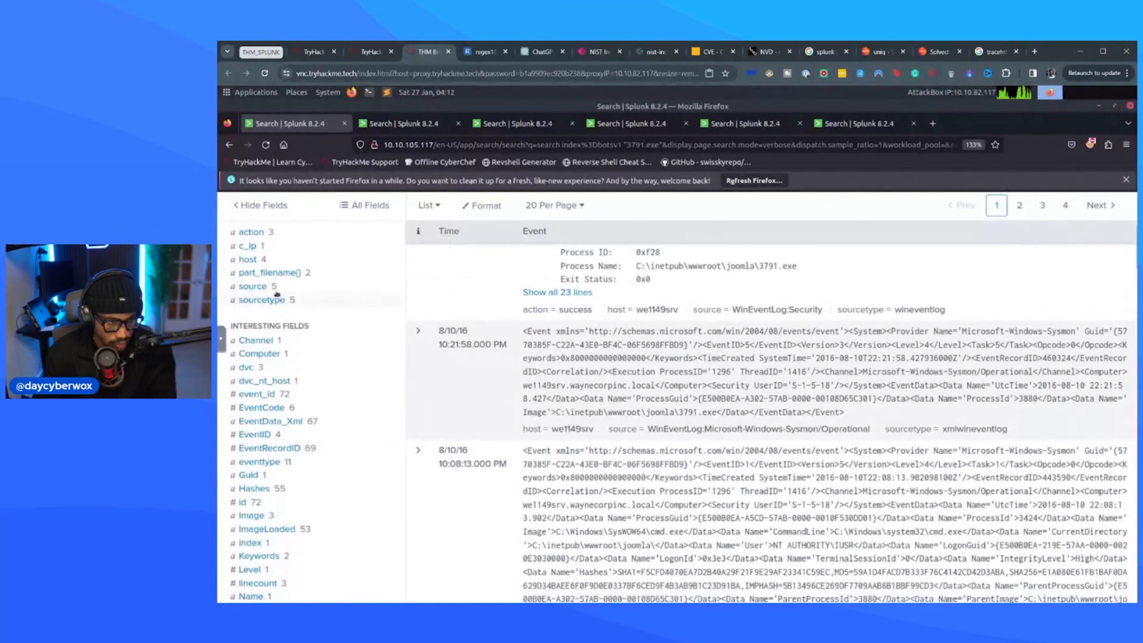
click(270, 299)
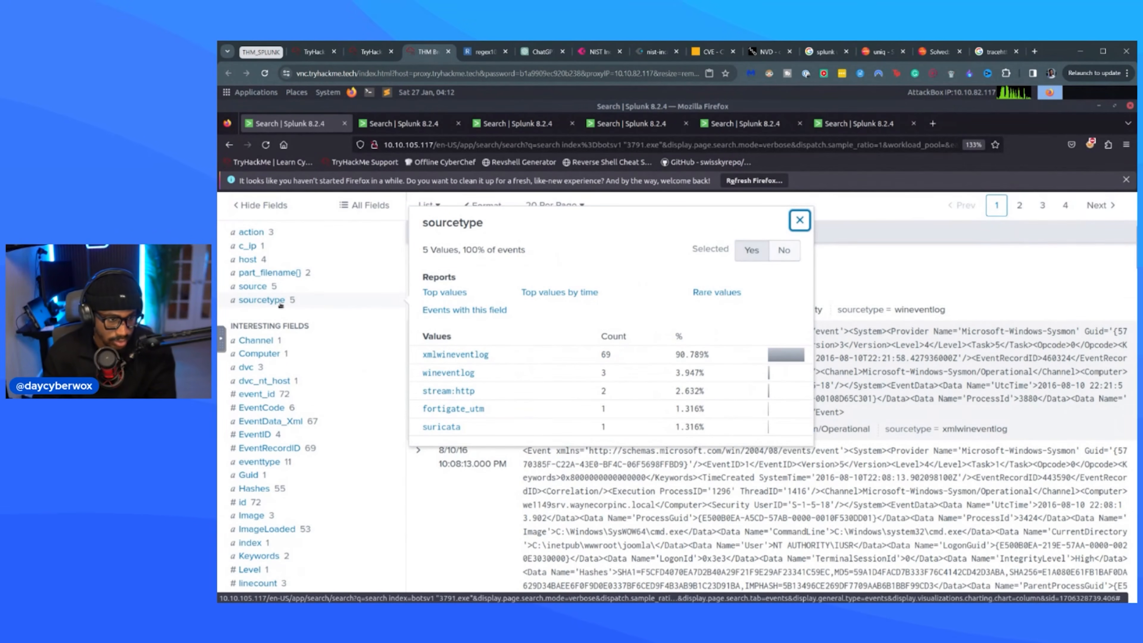
click(265, 288)
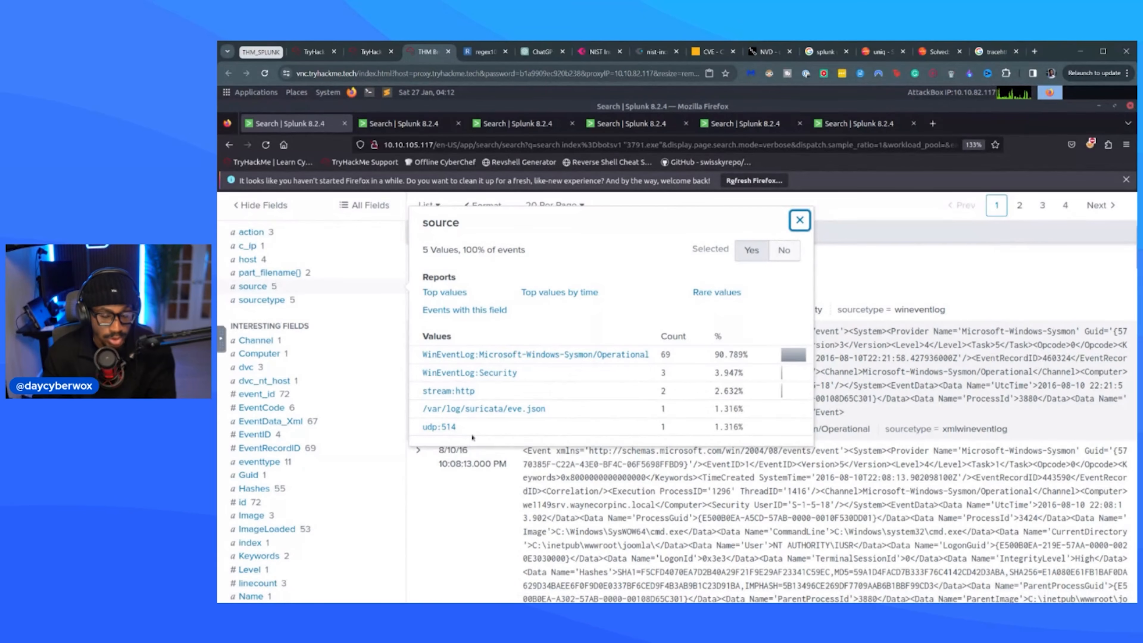
Search the web in a new browser tab for "udp port 514".
click(1035, 52)
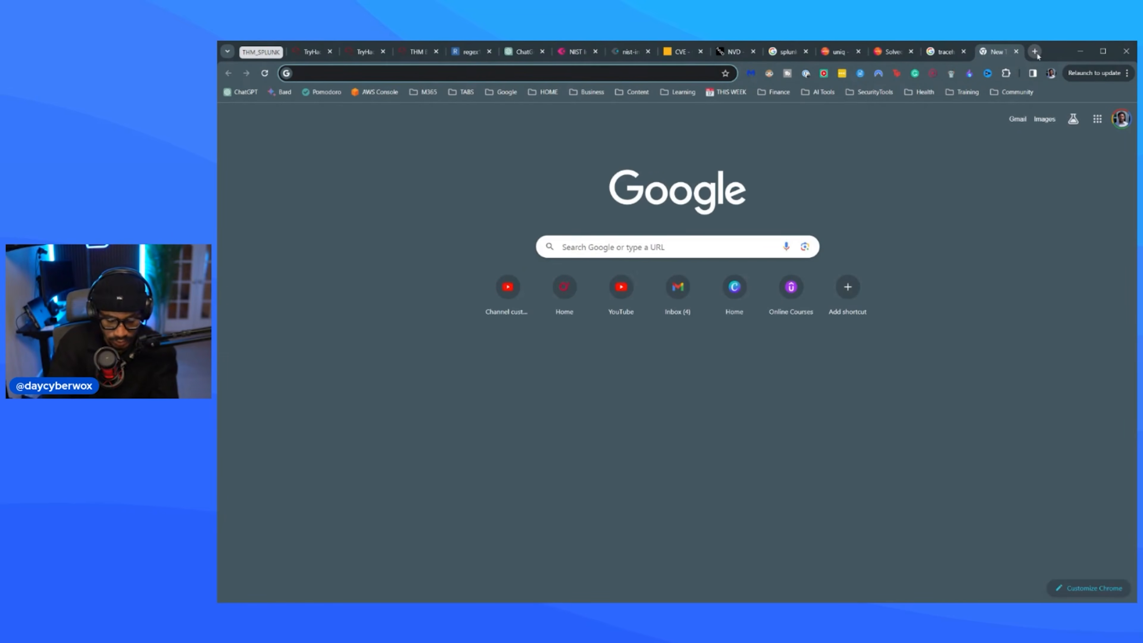
text(udp port 514)
key(Return)
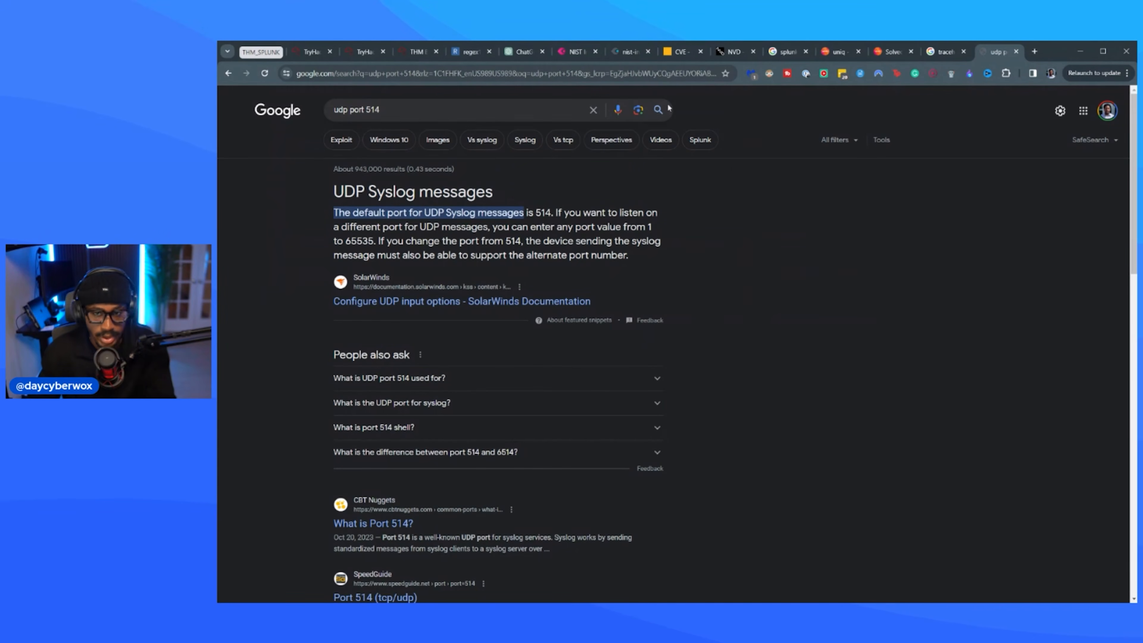
Review the sourcetype values in Splunk again and read the event ID descriptions in Microsoft's Sysmon documentation.
click(416, 52)
click(261, 299)
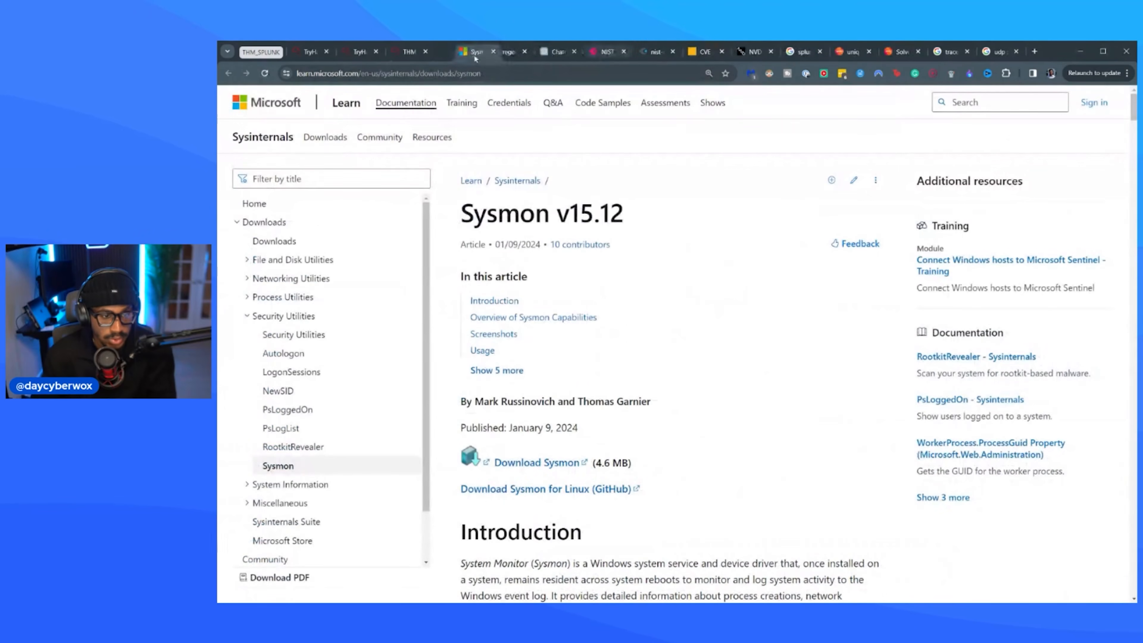
scroll(670, 342, down, 15)
scroll(477, 252, down, 20)
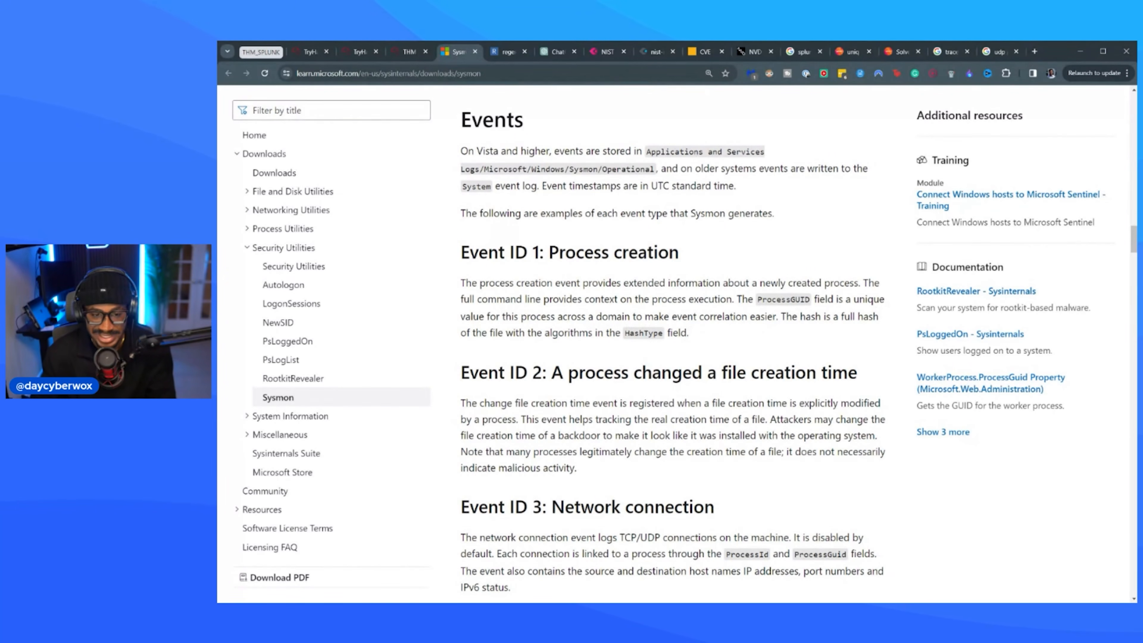
Return to the Splunk results and filter the 3791.exe events to sourcetype xmlwineventlog.
click(409, 52)
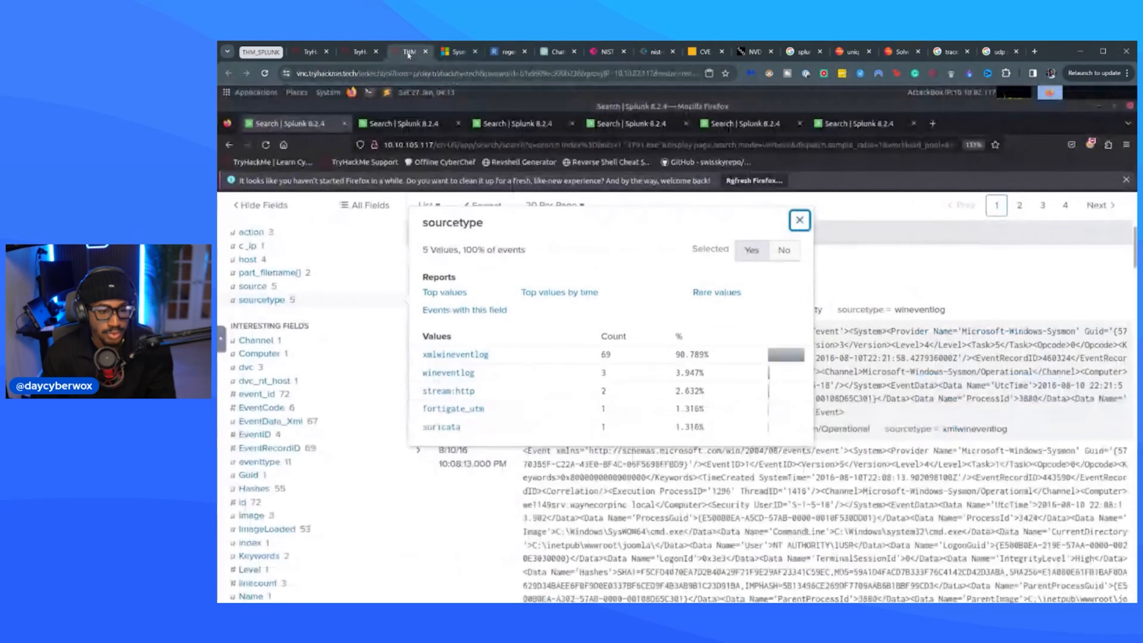
scroll(474, 259, up, 5)
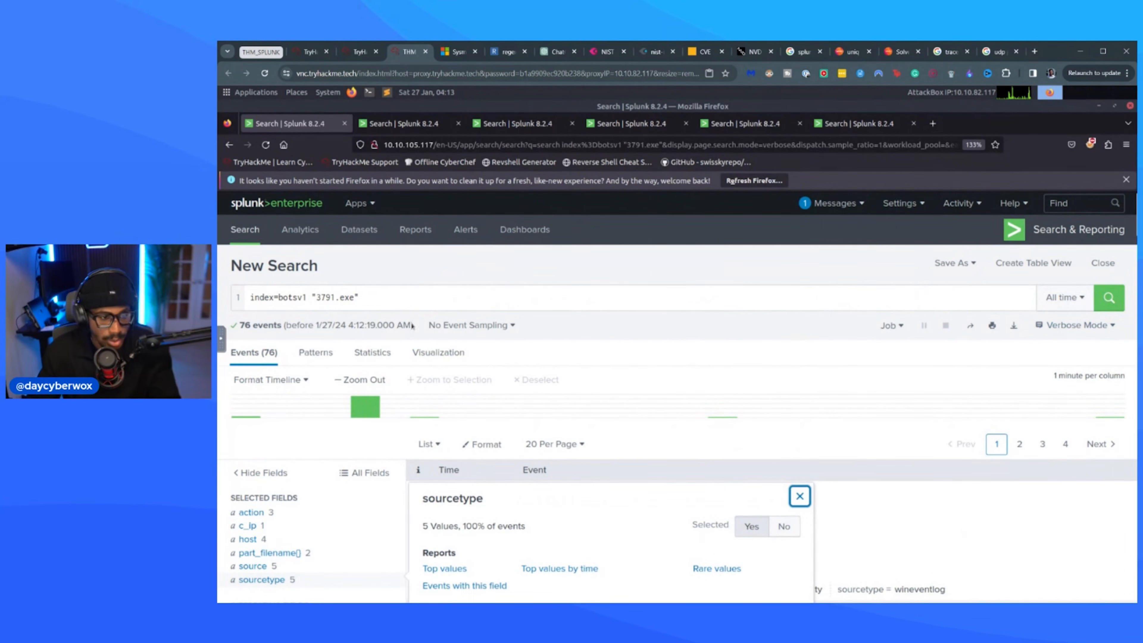
click(388, 299)
scroll(499, 369, down, 3)
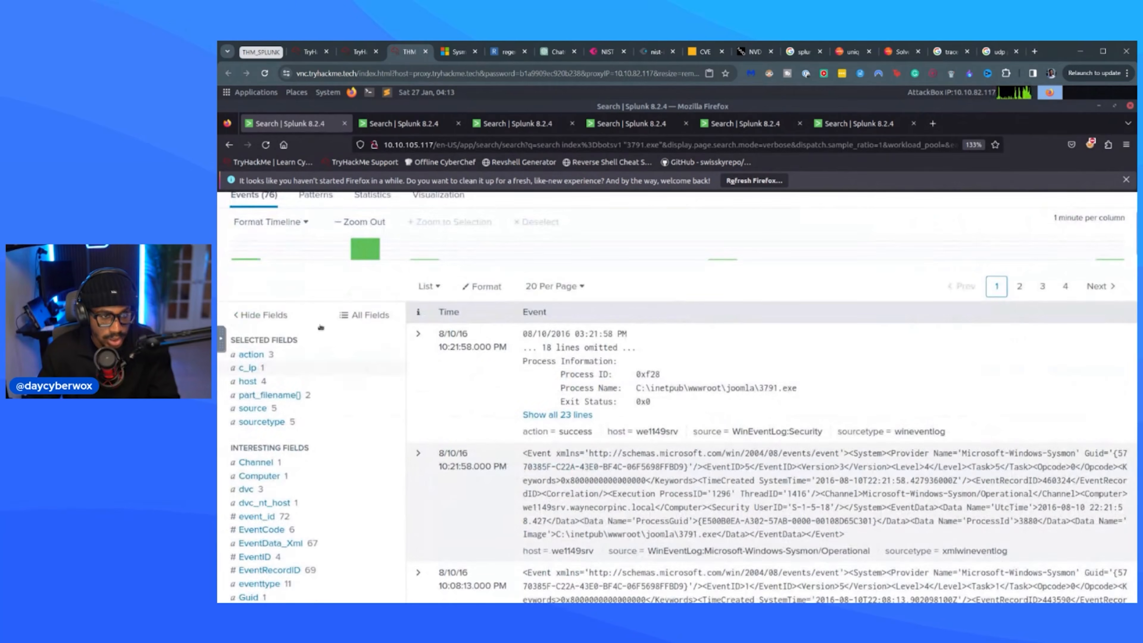
click(456, 51)
click(408, 52)
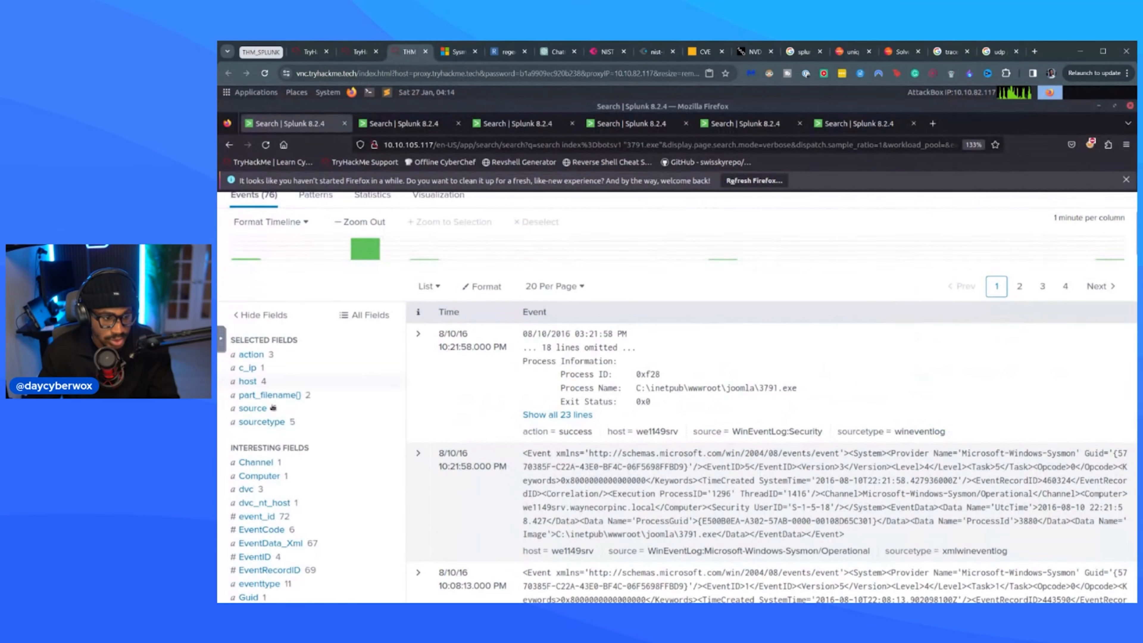
click(266, 422)
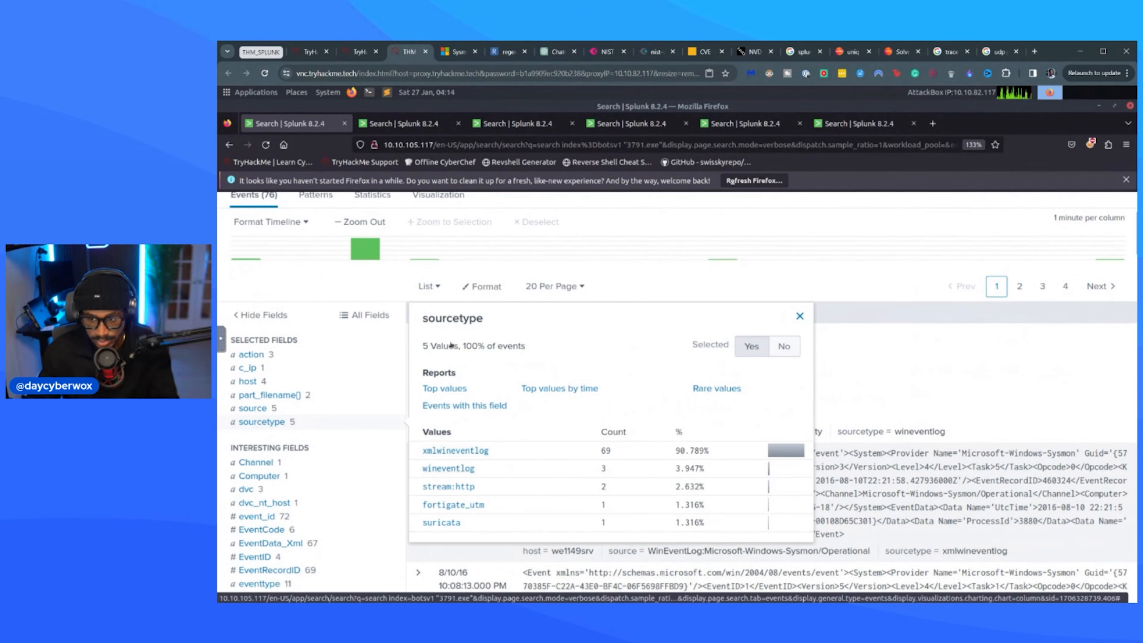
click(456, 451)
scroll(493, 353, up, 2)
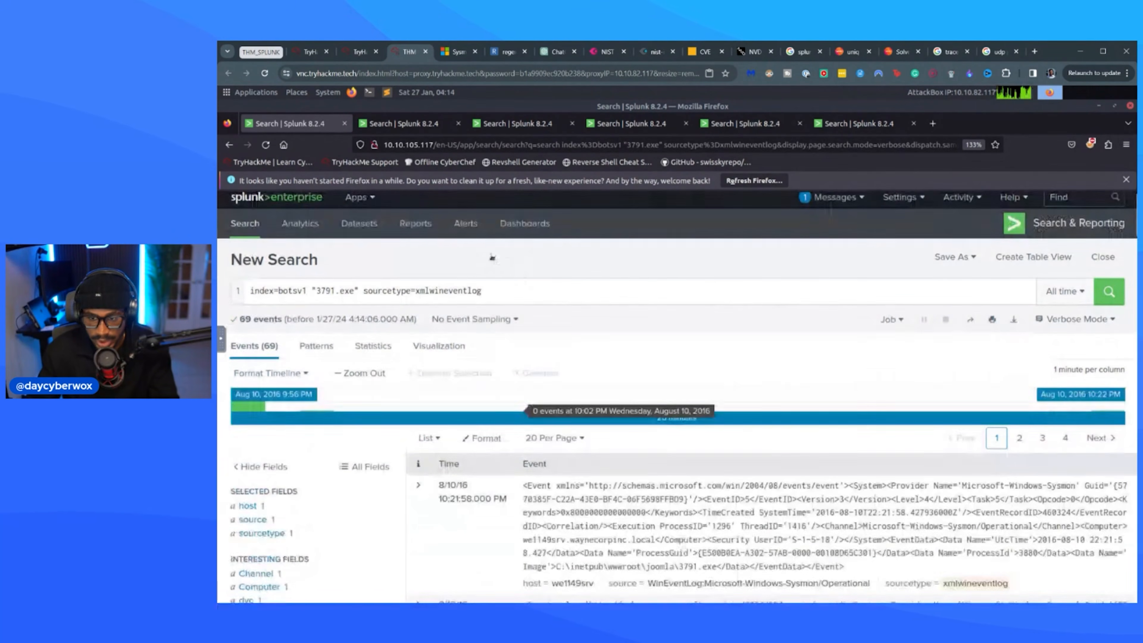
Add EventCode=1 to the query, checking the field name against the fields list, and run the search.
click(524, 297)
text(EventCode)
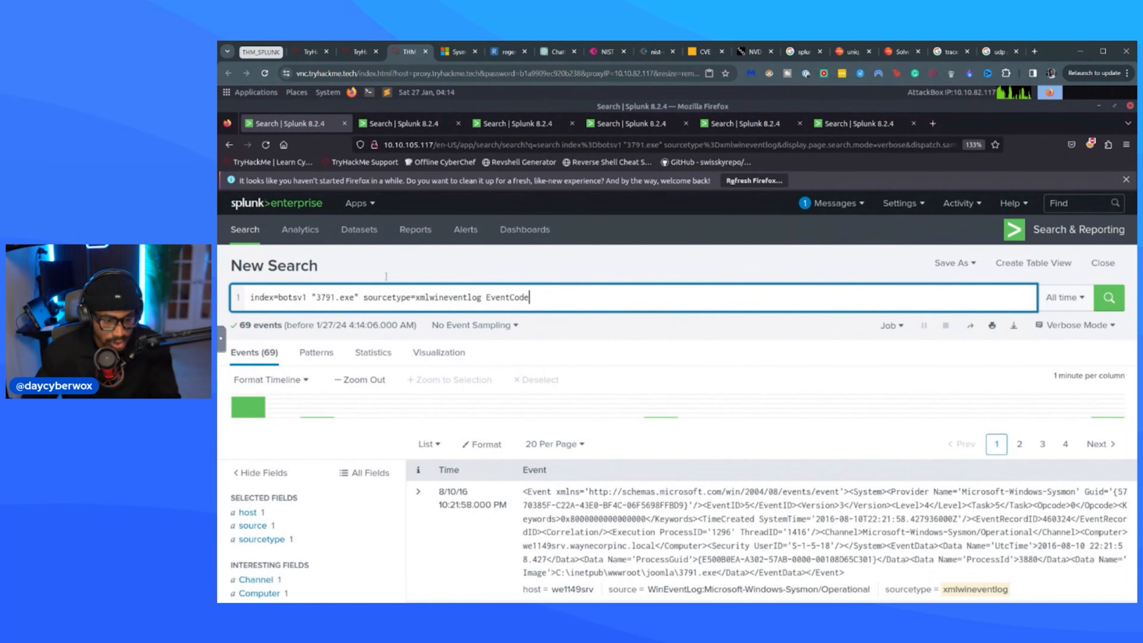
scroll(396, 380, down, 10)
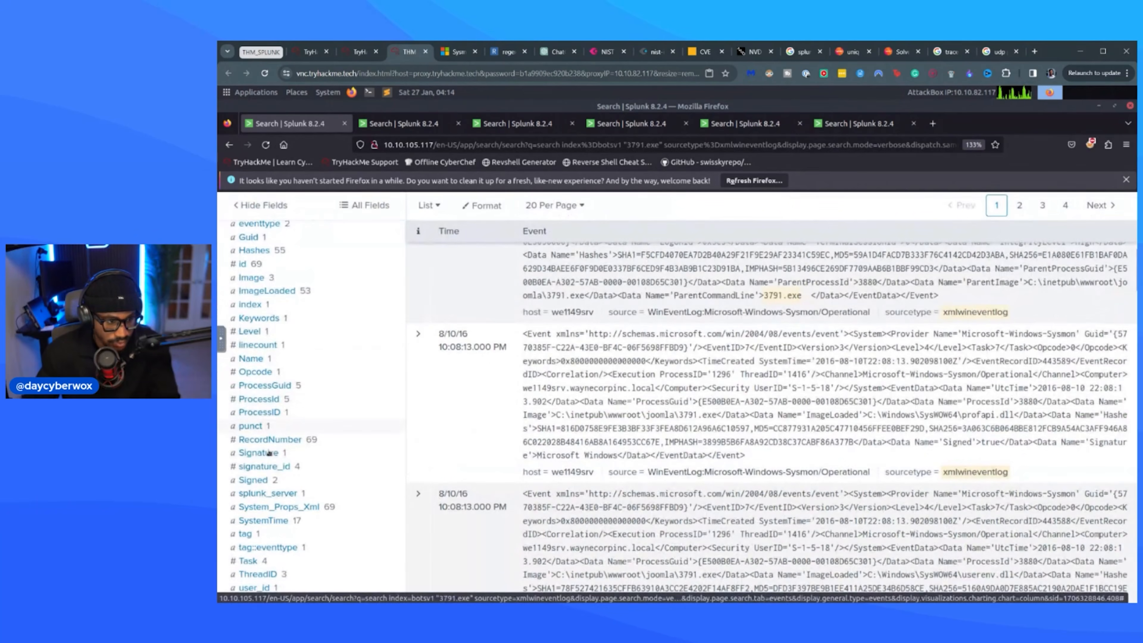
scroll(273, 332, up, 3)
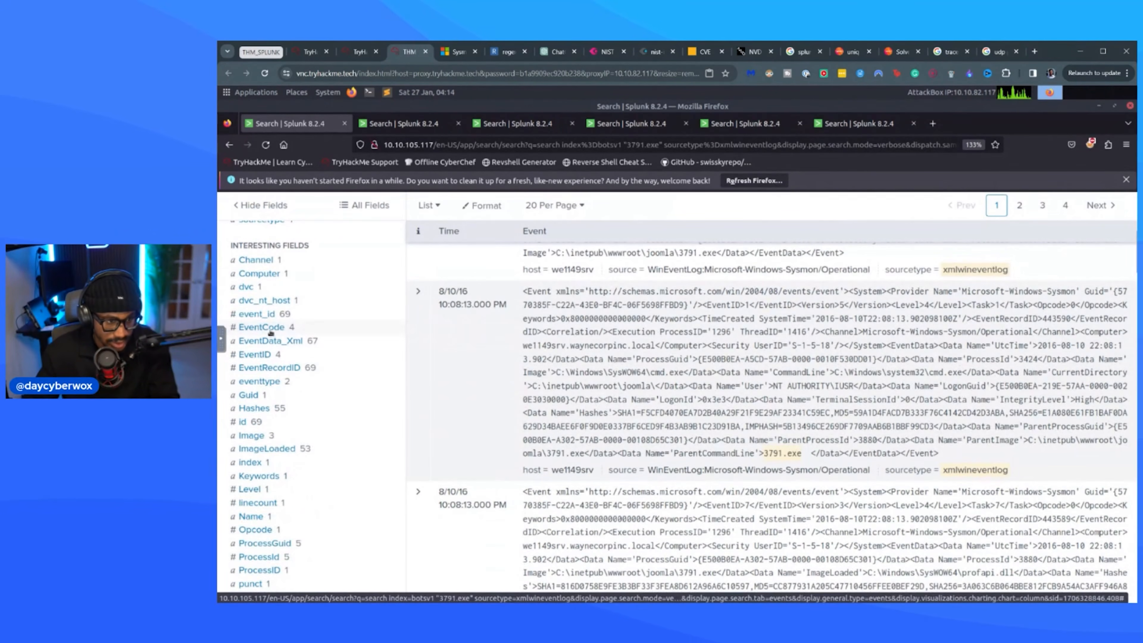
scroll(368, 301, up, 7)
text(=)
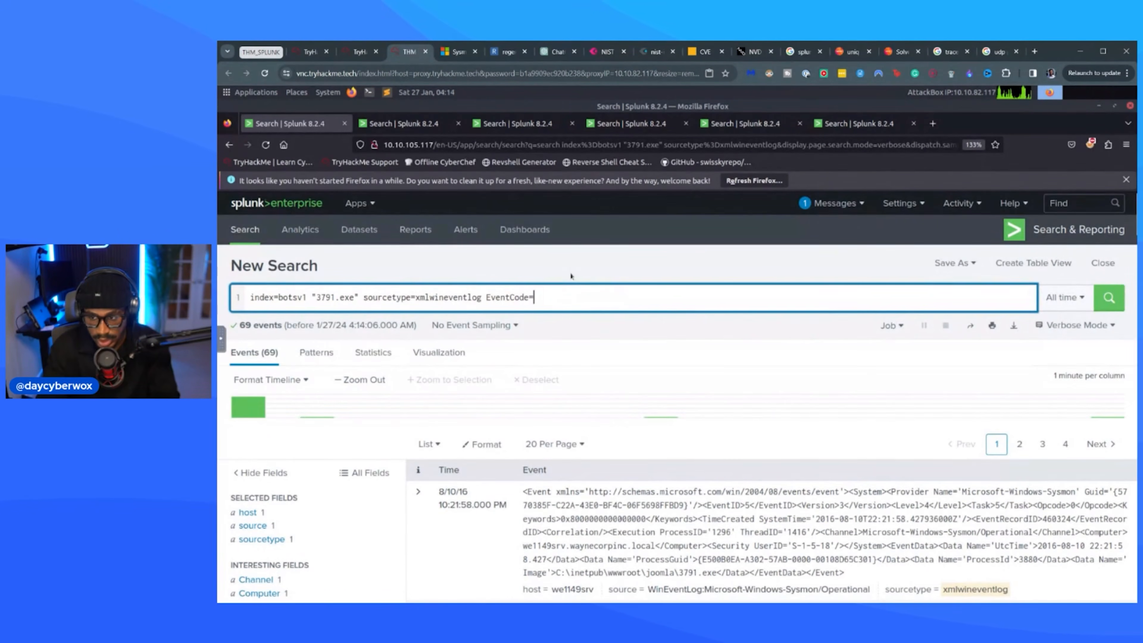
key(Return)
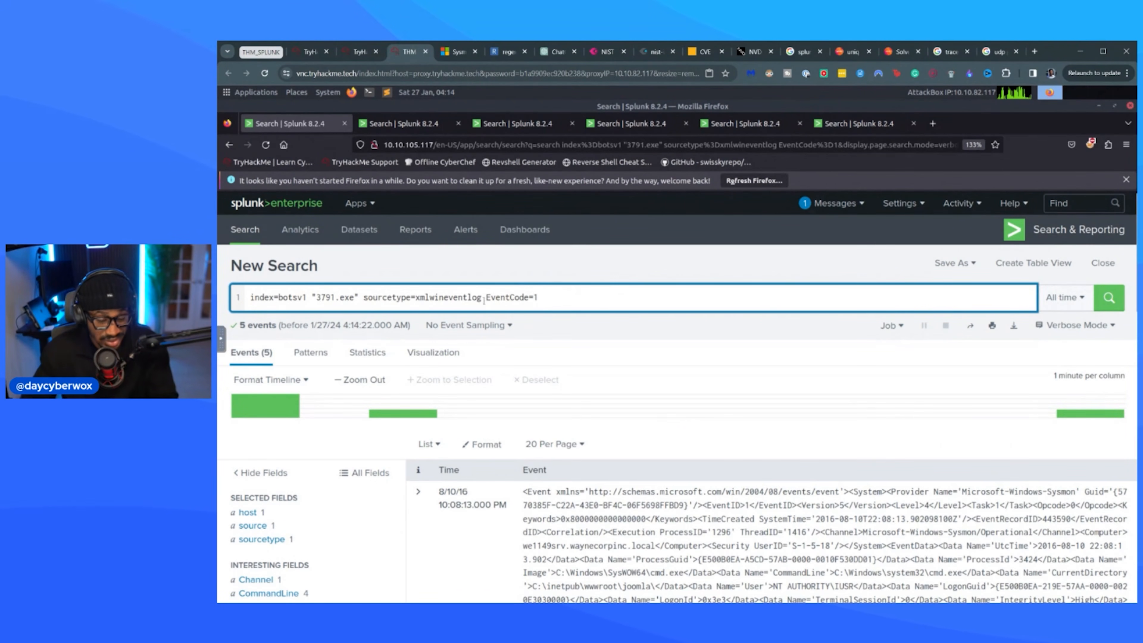
drag(484, 301, 524, 300)
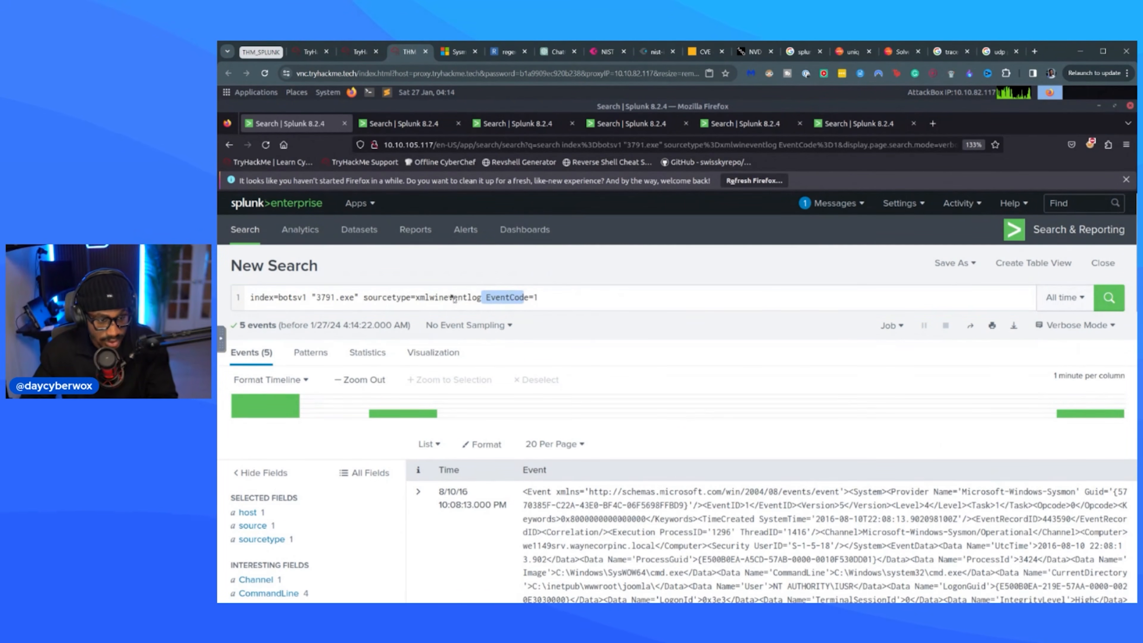
drag(454, 299, 453, 299)
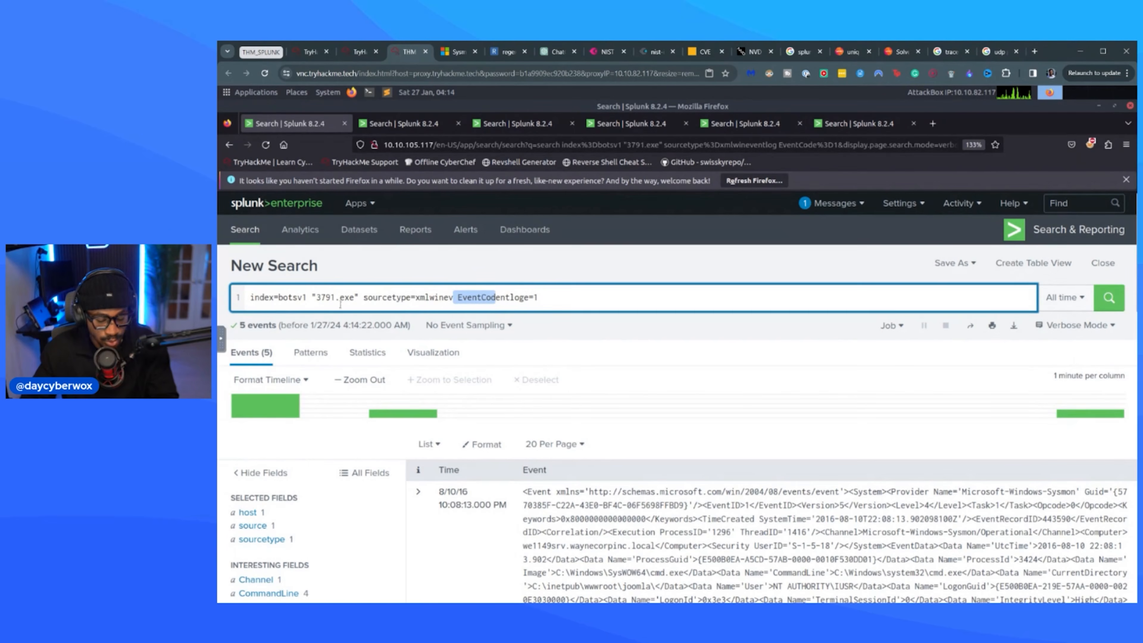
key(ctrl+z)
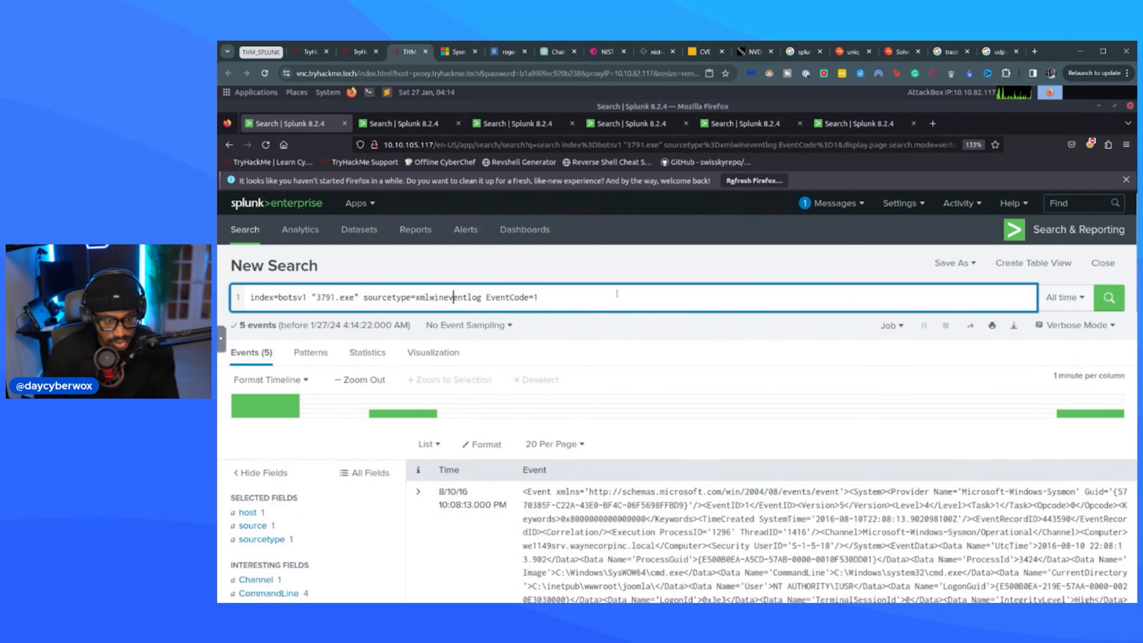
key(Return)
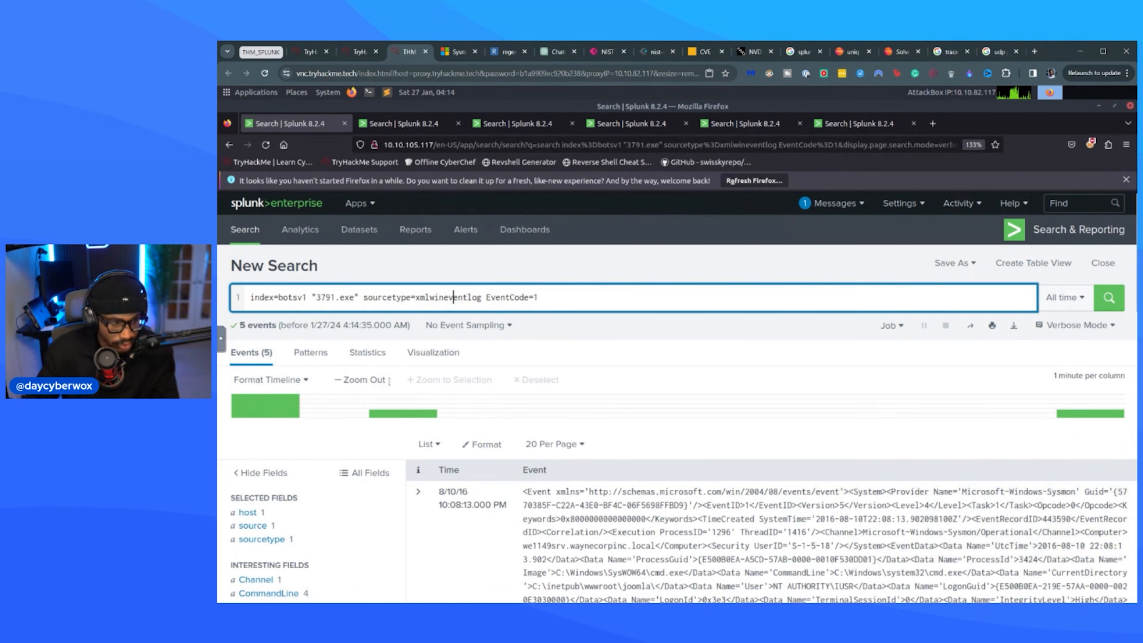
Recheck Sysmon's Event ID 1 description and examine the CommandLine values of the filtered events for execution of 3791.exe.
scroll(389, 381, down, 3)
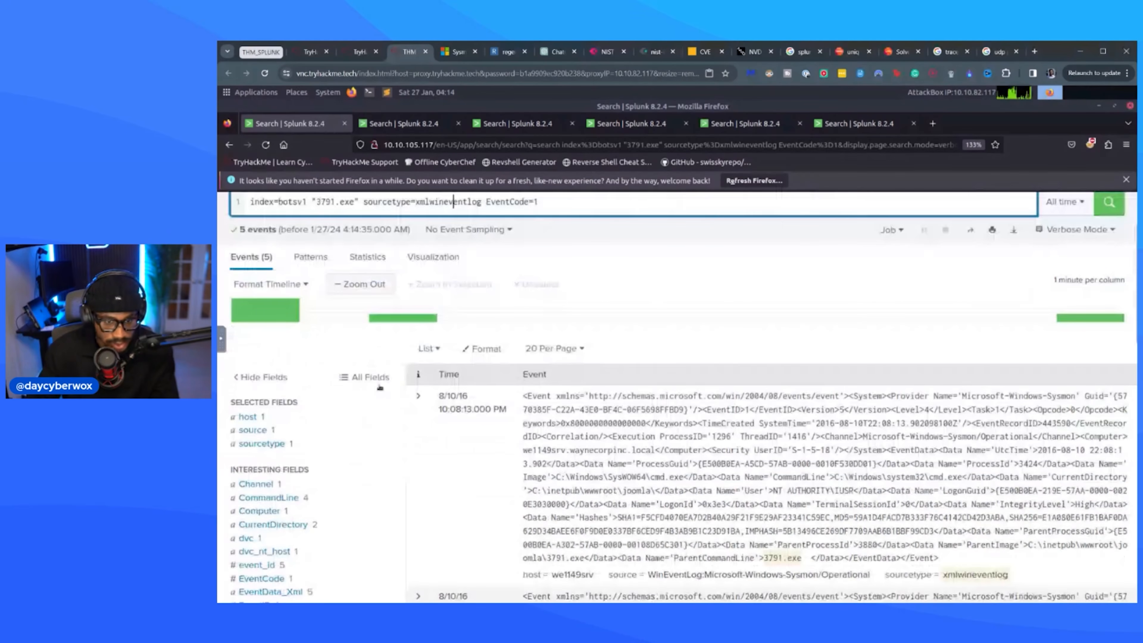
scroll(380, 387, down, 3)
click(456, 51)
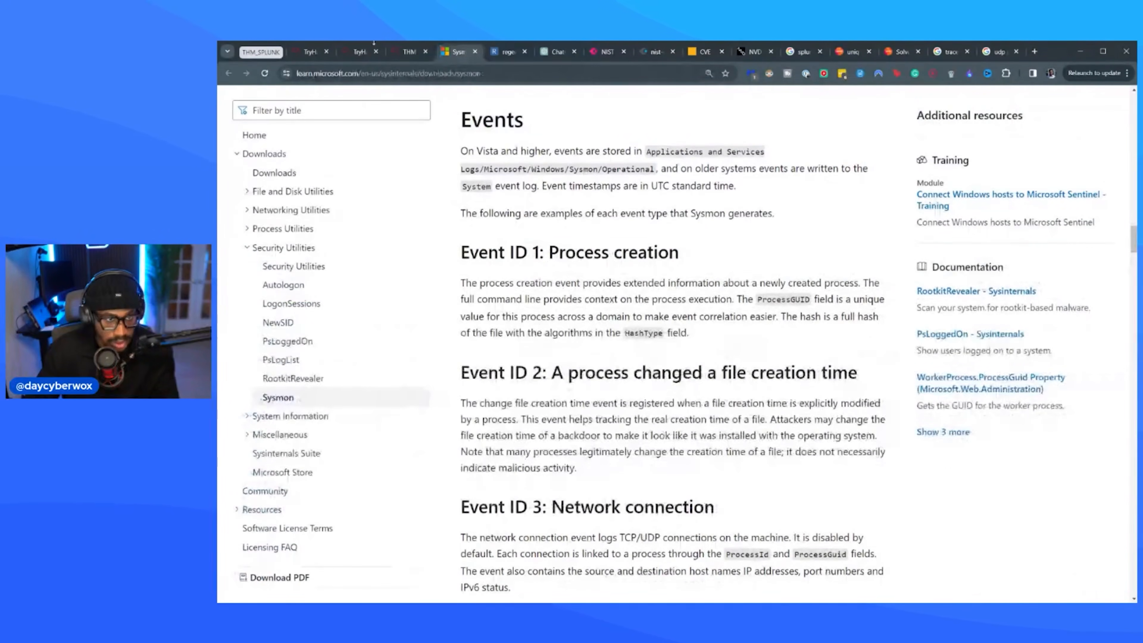
click(407, 51)
click(268, 274)
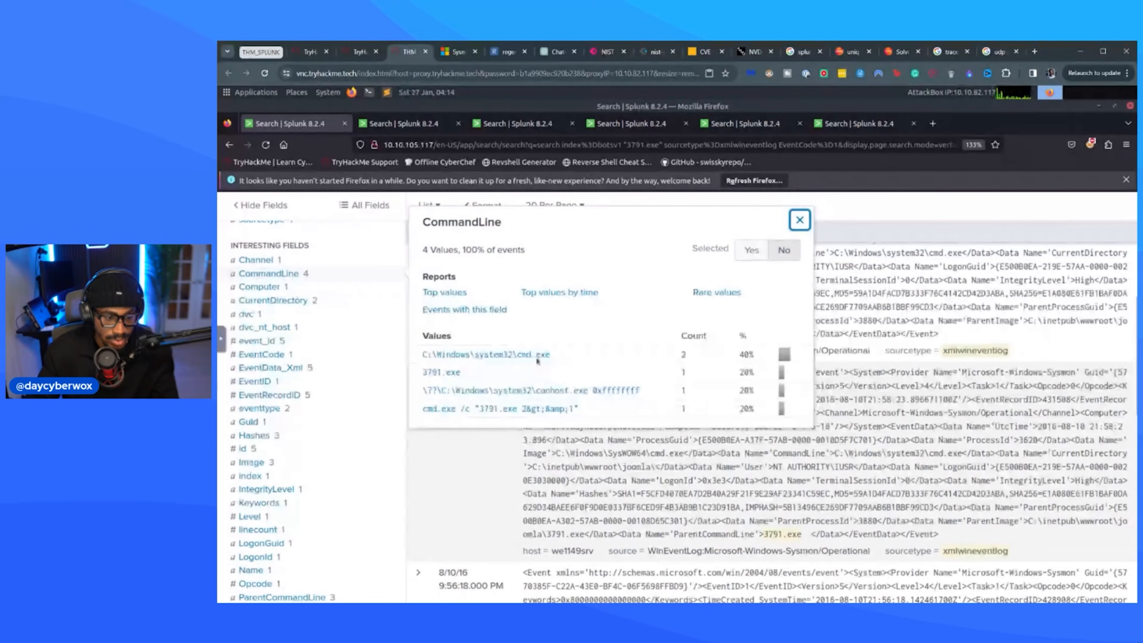
drag(460, 372, 422, 377)
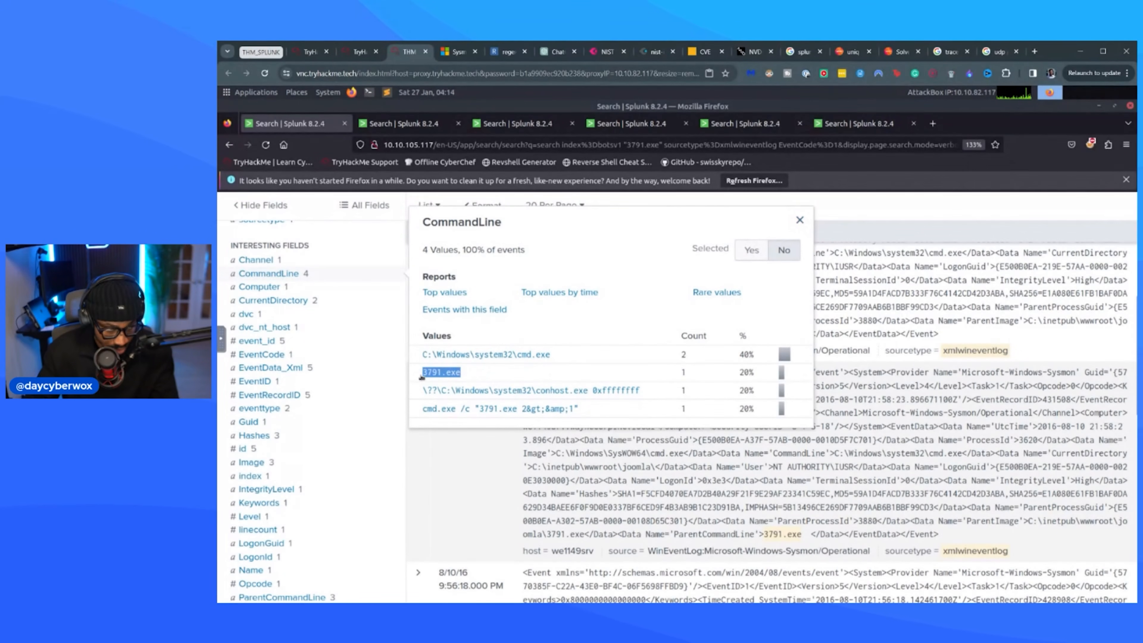
mouse_move(580, 410)
mouse_down()
mouse_move(587, 417)
mouse_move(423, 409)
mouse_move(509, 402)
mouse_move(481, 408)
mouse_move(585, 417)
mouse_up()
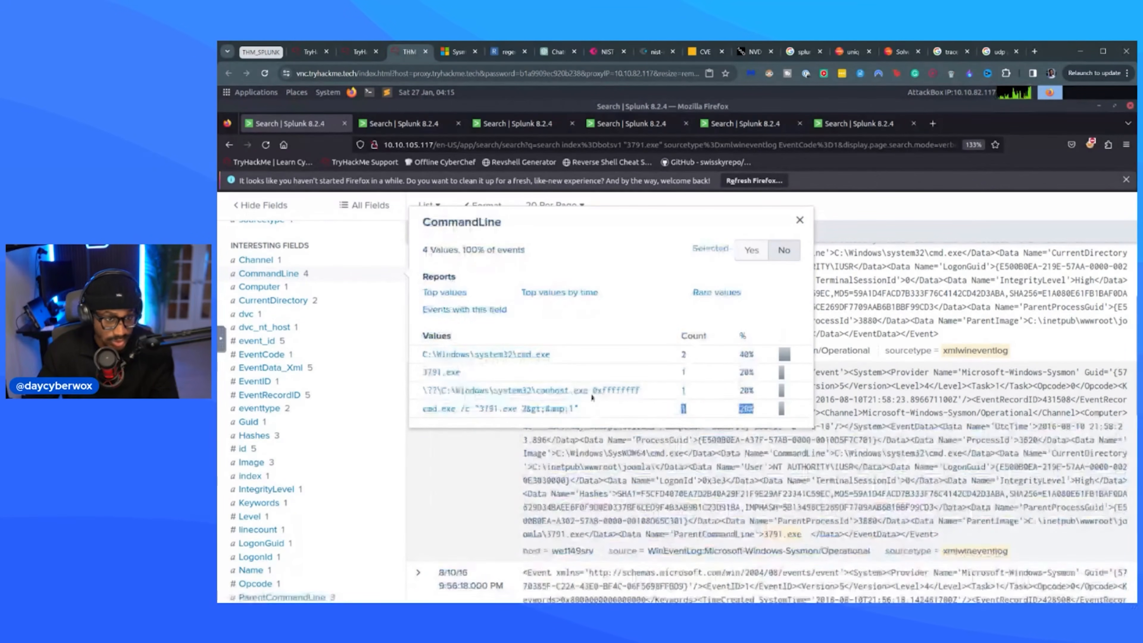
click(634, 253)
Read the room's remaining execution evidence and its questions about 3791.exe, and return to the Splunk results.
click(362, 53)
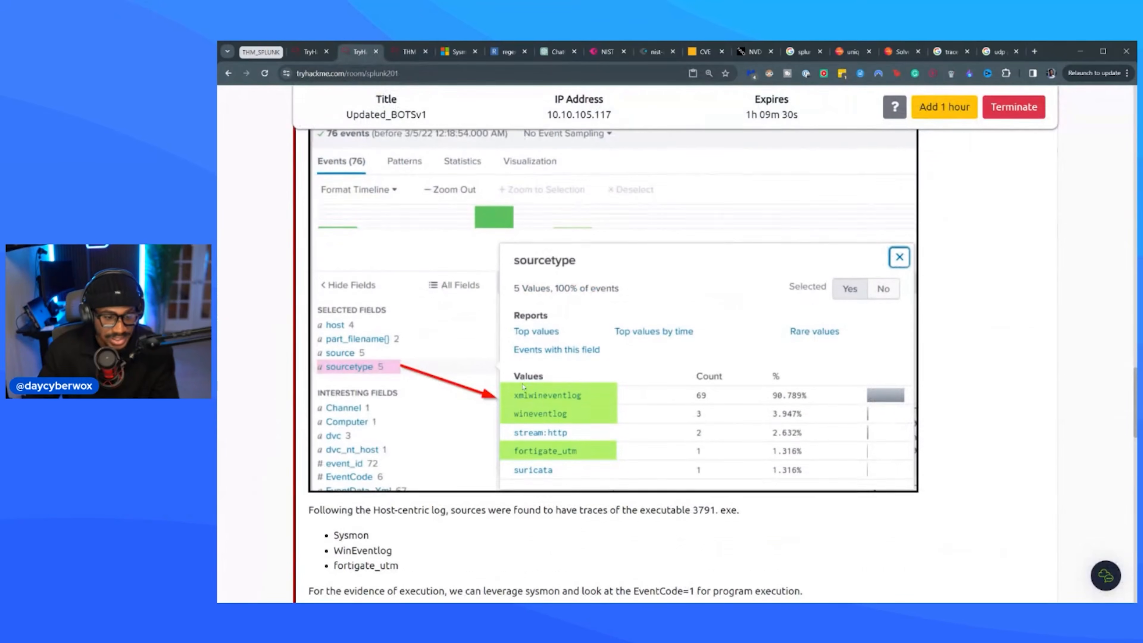
scroll(529, 391, down, 10)
scroll(447, 367, down, 3)
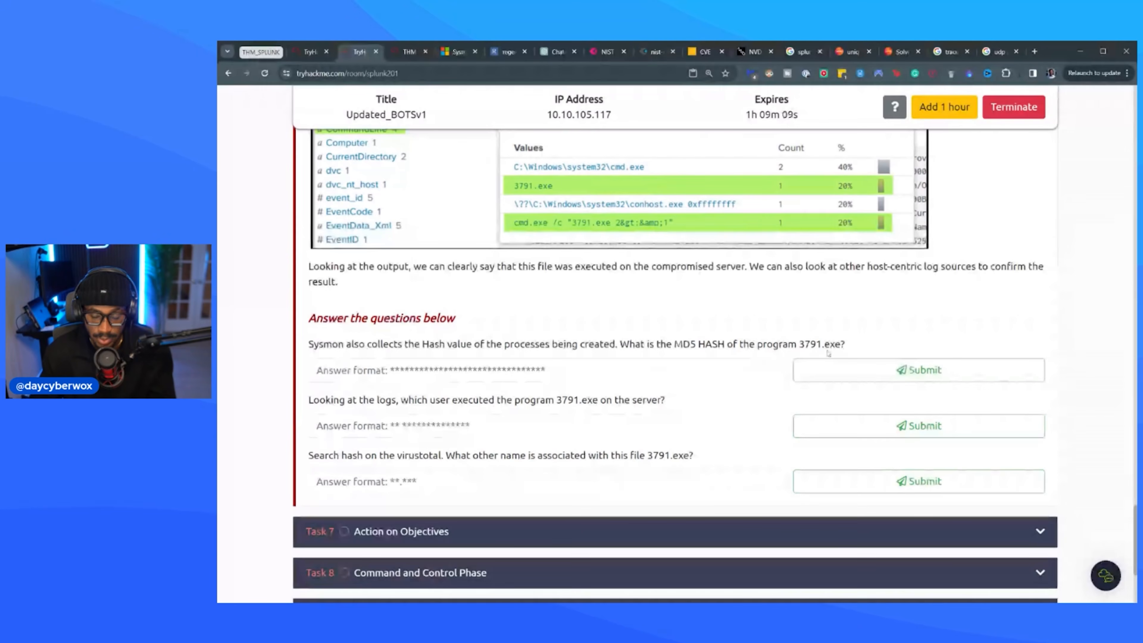
click(410, 53)
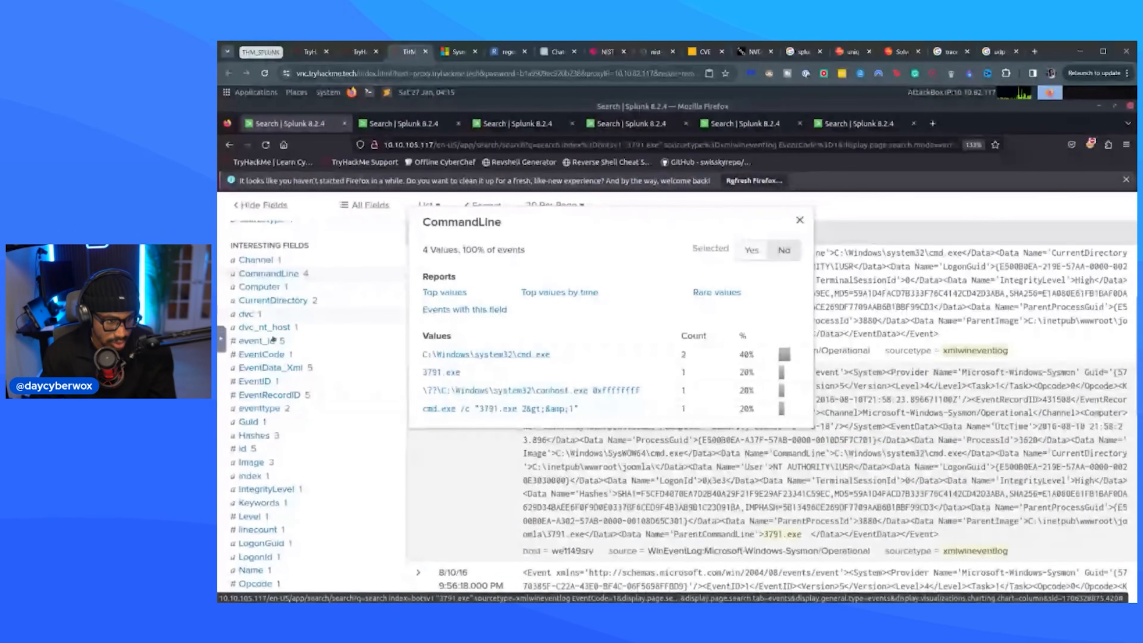
Inspect the Hashes values of the filtered Sysmon events and recheck the room's MD5 question about 3791.exe.
scroll(274, 344, down, 3)
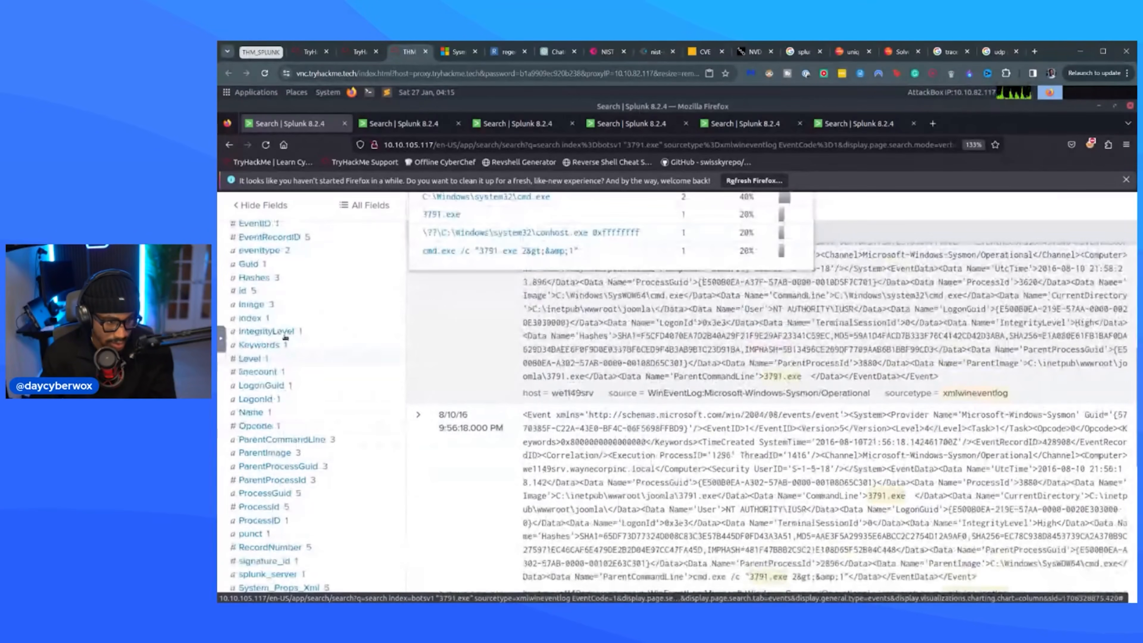
scroll(281, 305, up, 2)
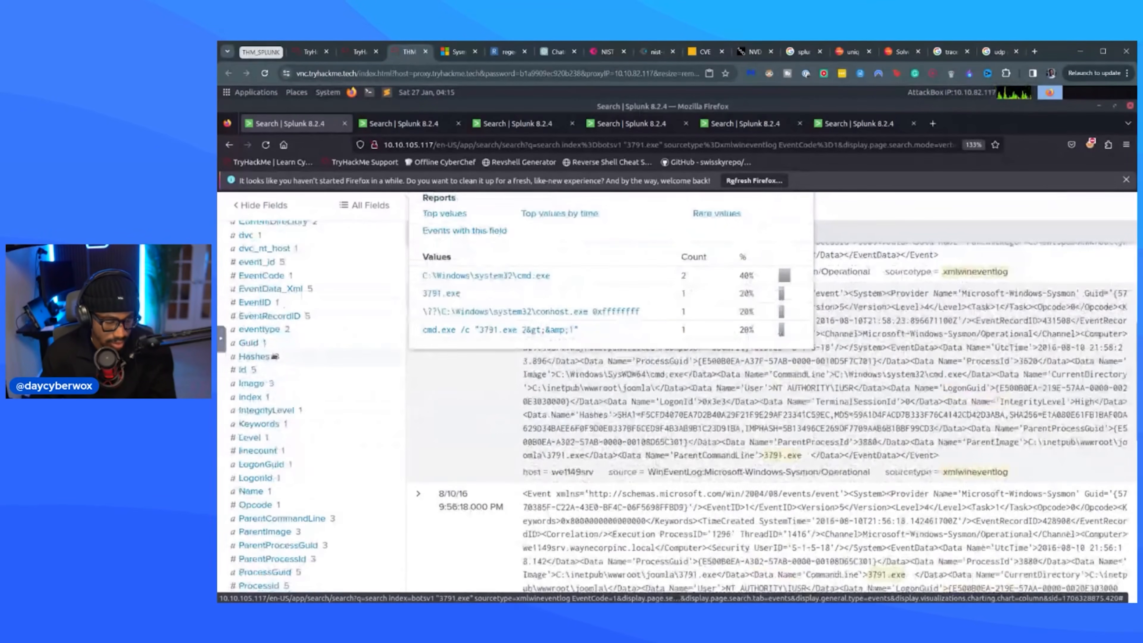
click(274, 356)
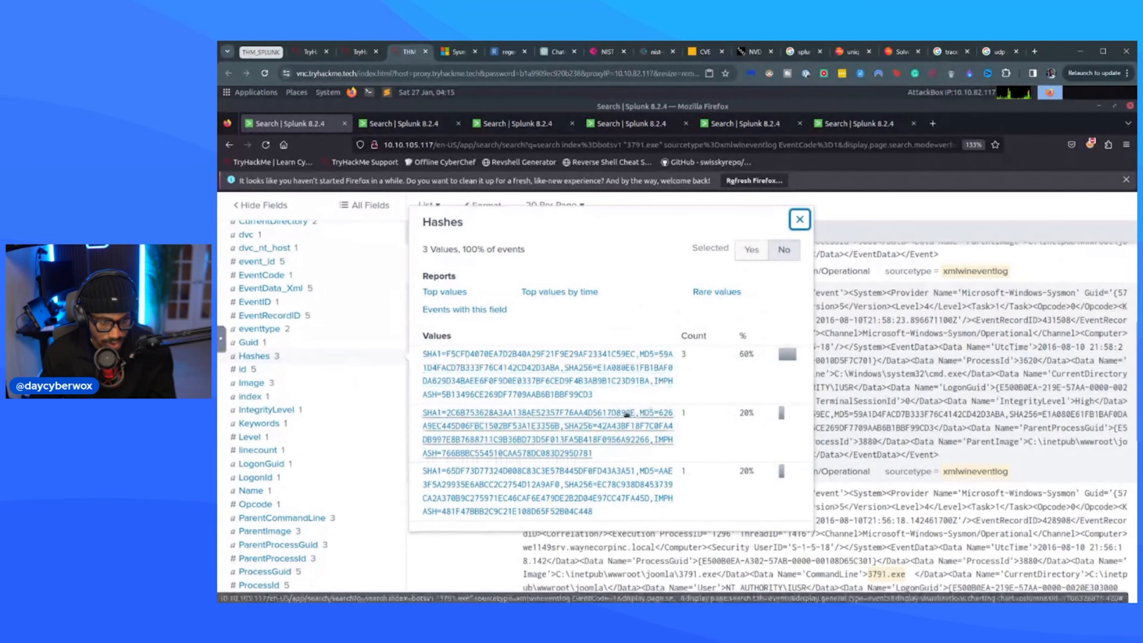
scroll(626, 414, down, 2)
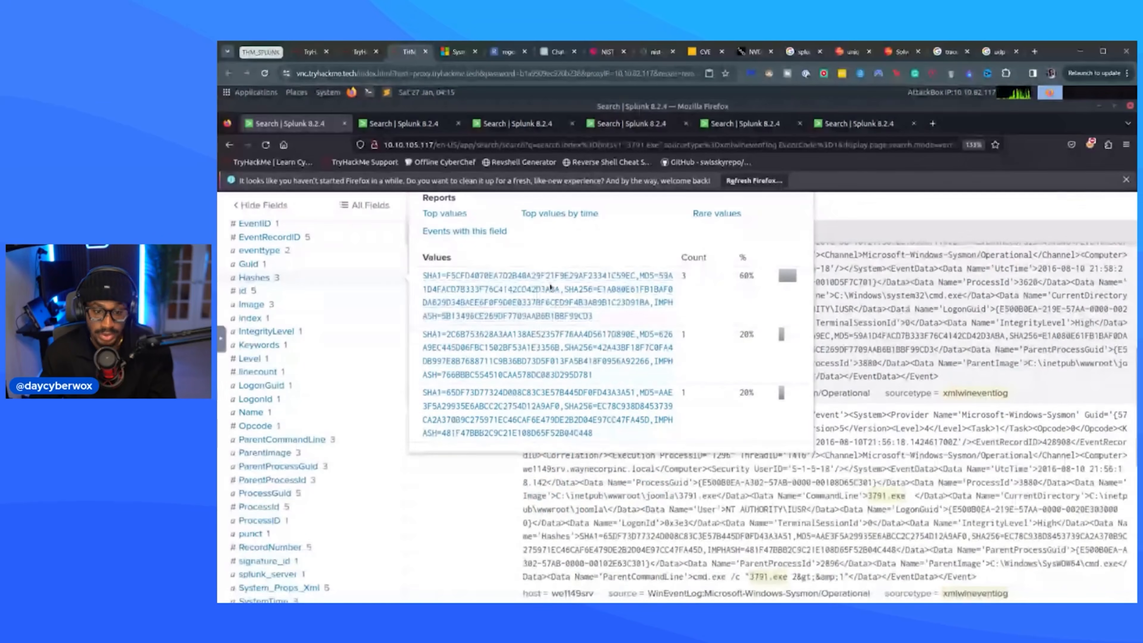
click(365, 57)
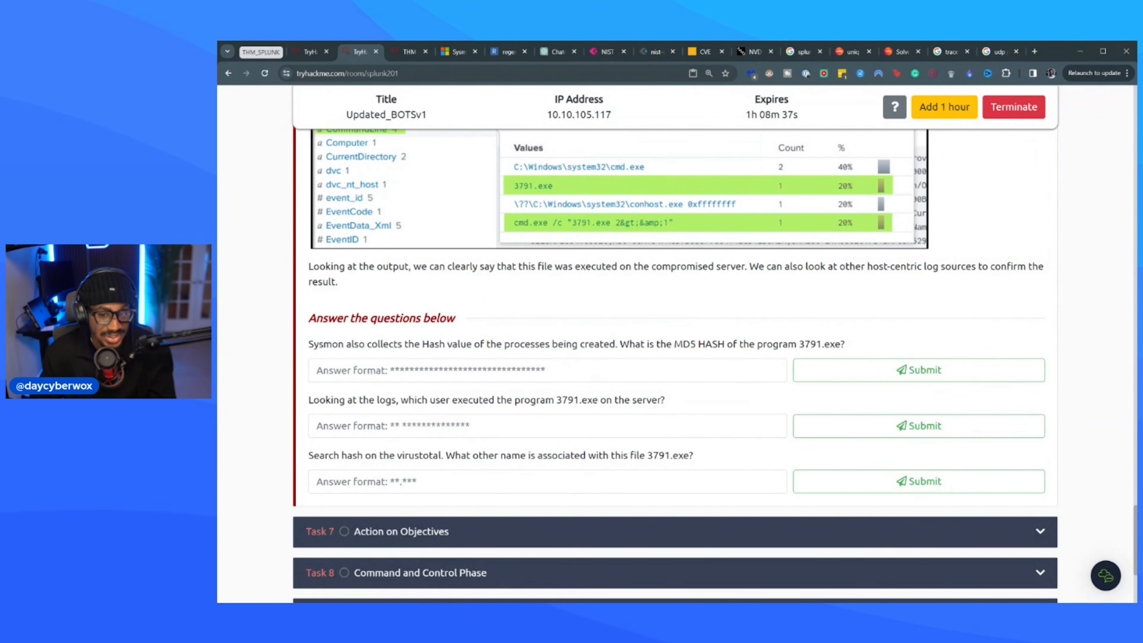
click(407, 51)
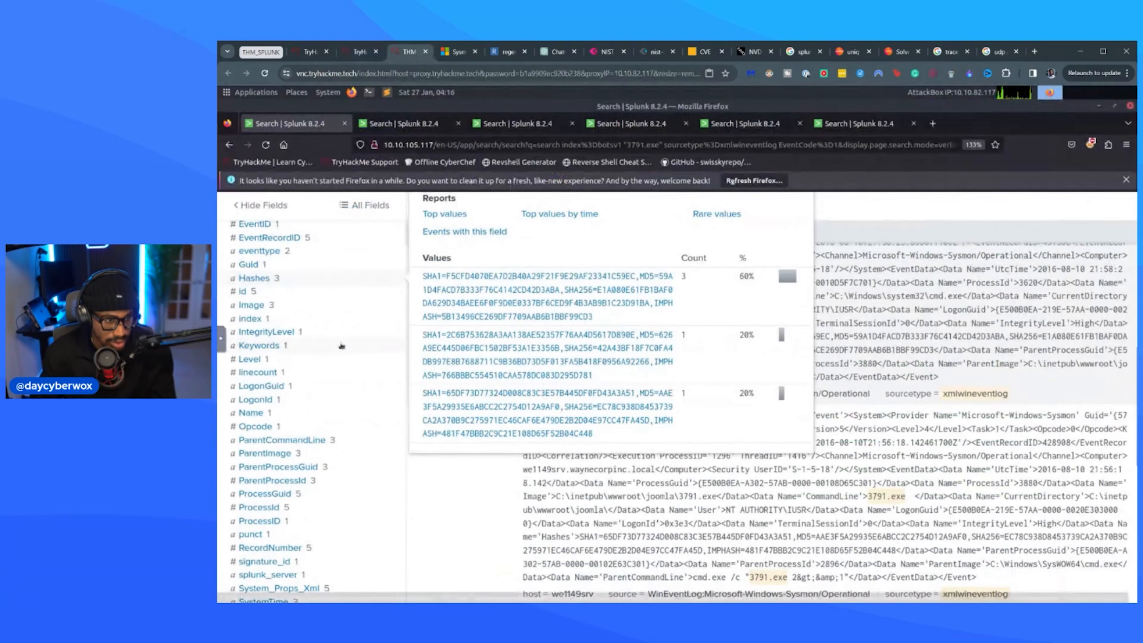
Narrow the search to events with CommandLine="3791.exe" and open the values of their Hashes field.
scroll(341, 346, up, 6)
click(288, 436)
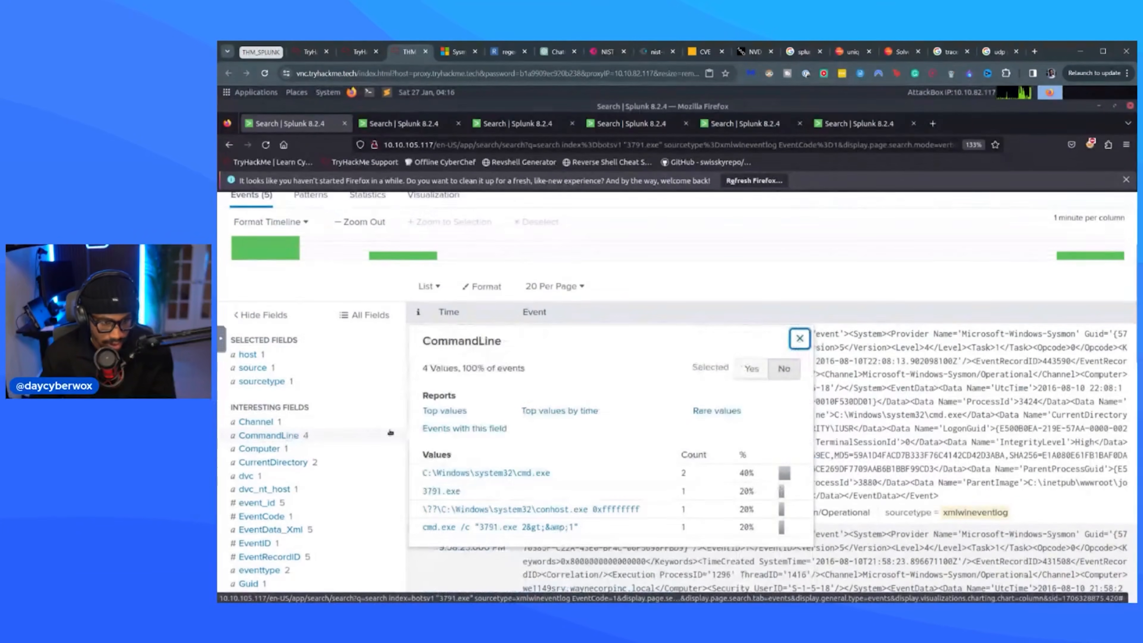
click(438, 491)
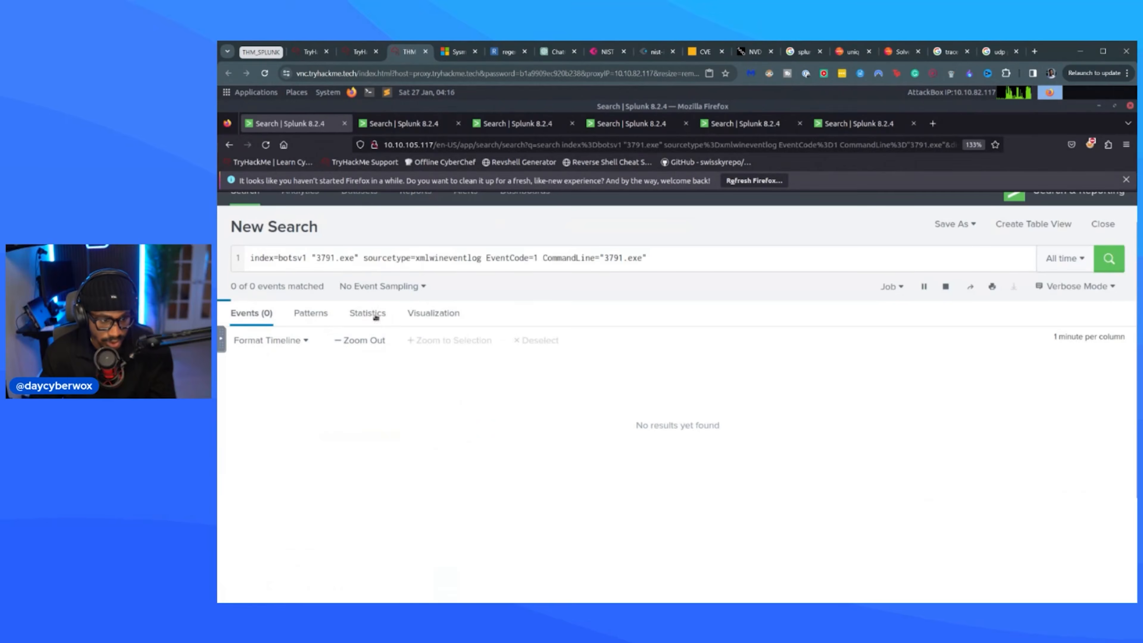
scroll(324, 470, down, 5)
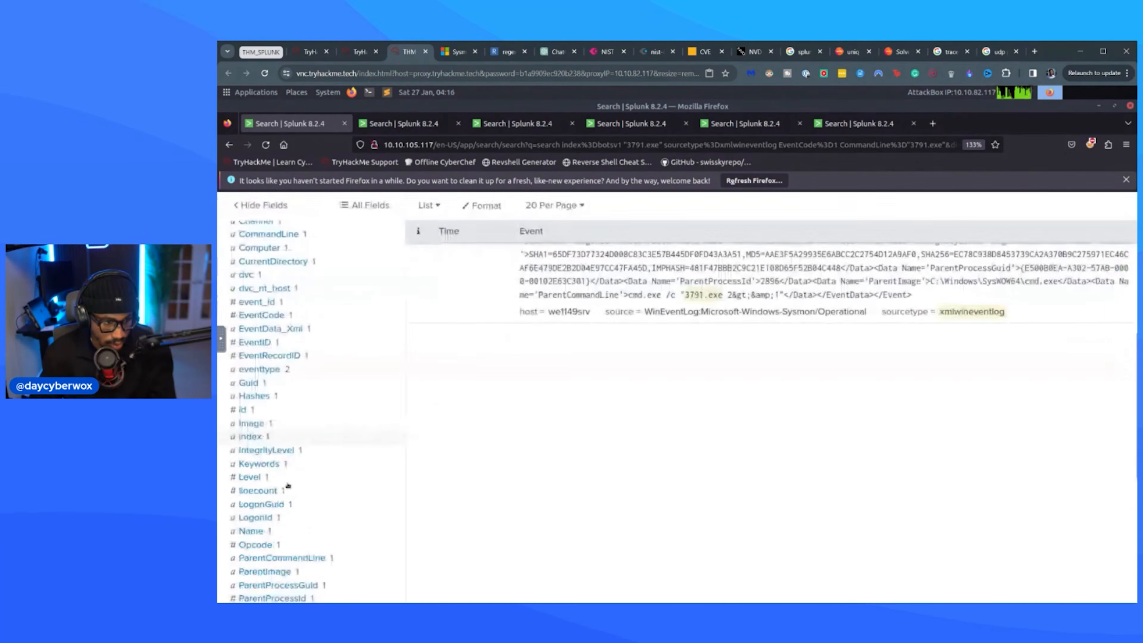
click(255, 396)
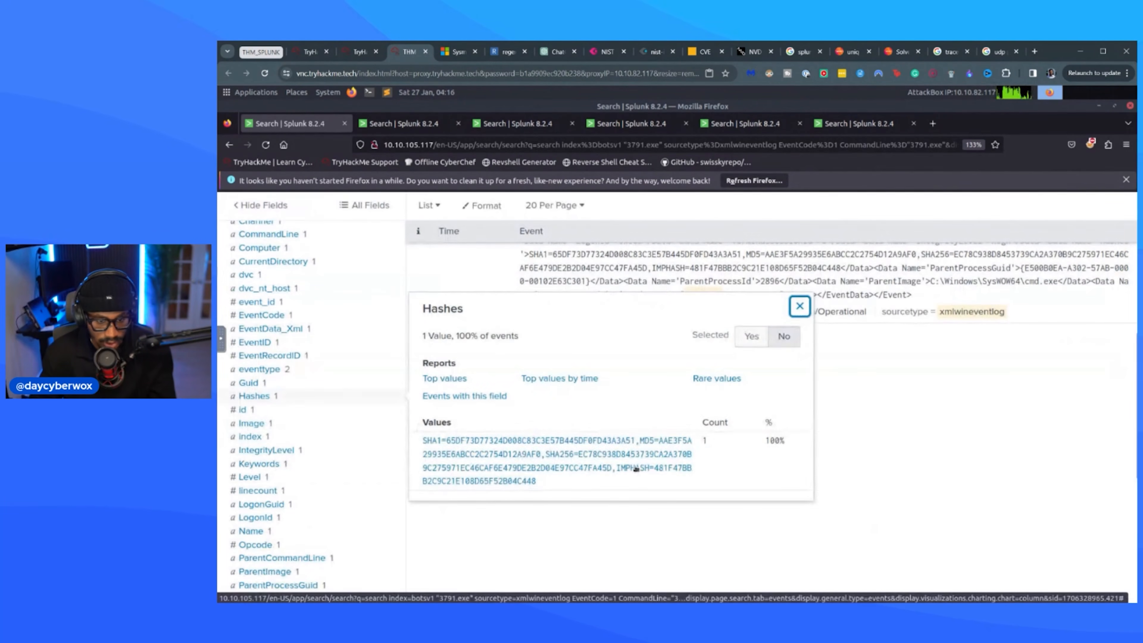
Copy the full Hashes value and paste it into the room's MD5 answer field for 3791.exe.
drag(663, 454, 900, 458)
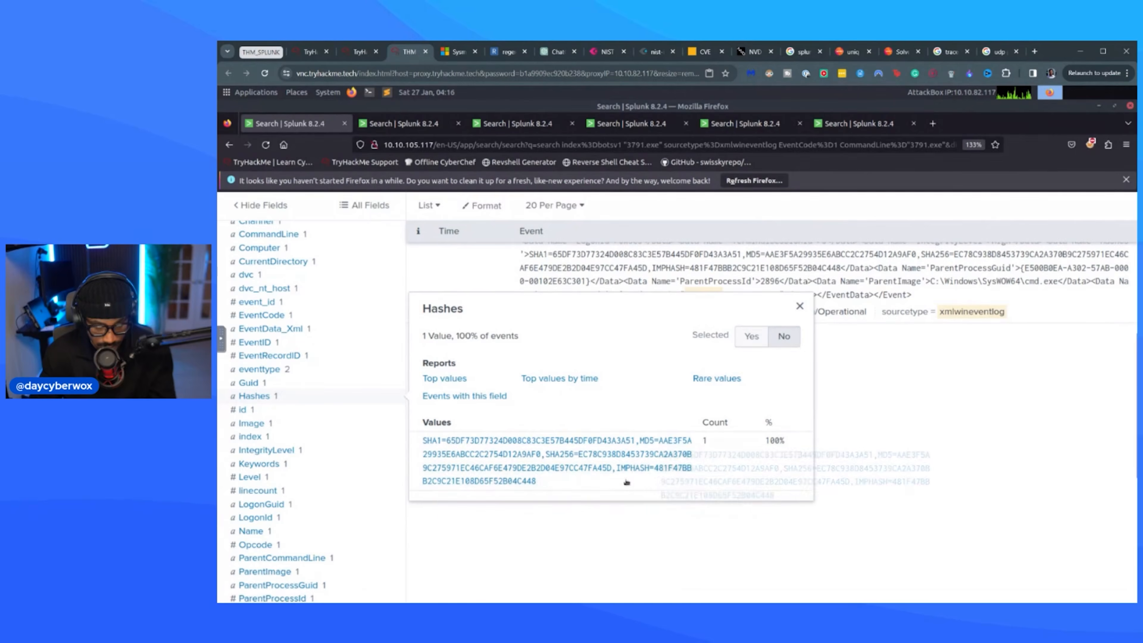
double_click(596, 486)
double_click(599, 486)
click(599, 485)
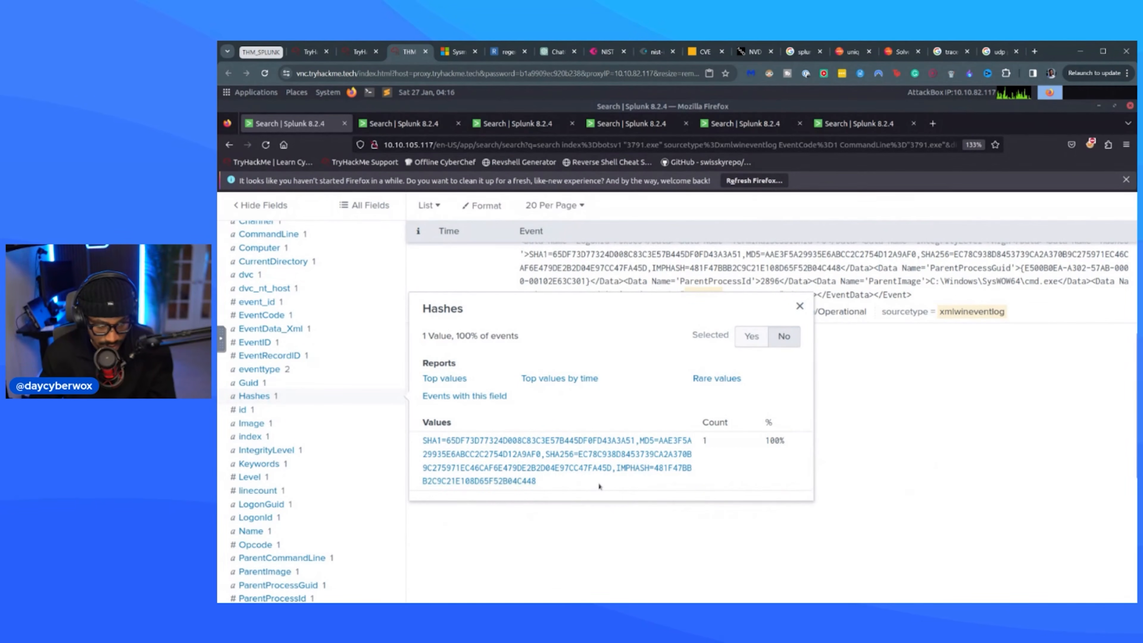
drag(550, 478, 421, 439)
key(ctrl+shift+Tab)
key(ctrl+v)
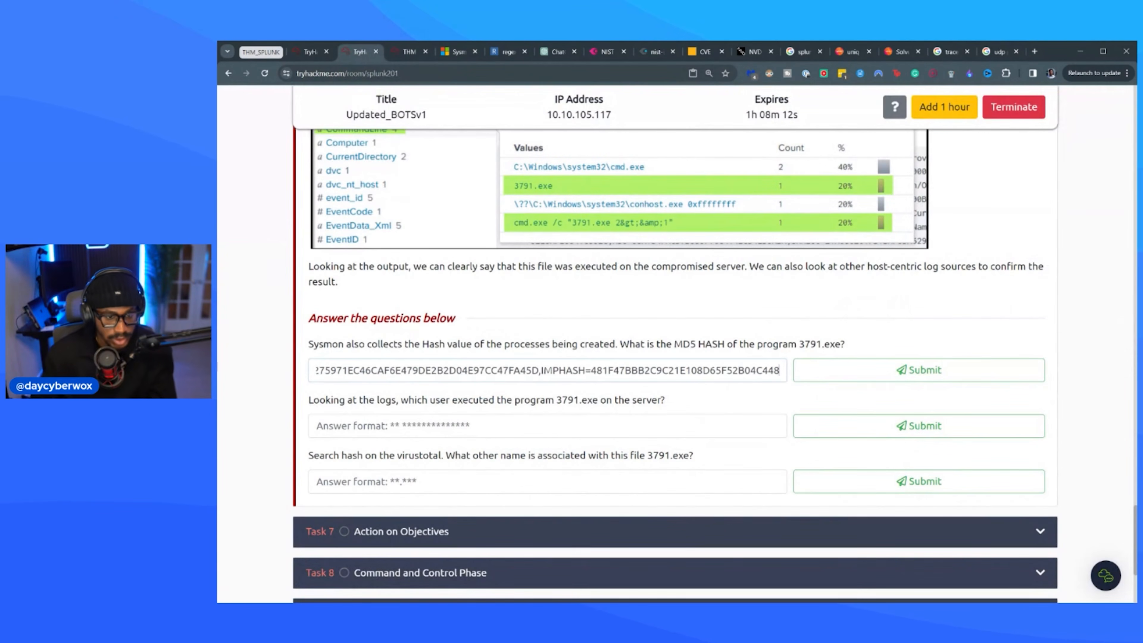
Trim the pasted hashes to the MD5 AAE3F5A29935E6ABCC2C2754D12A9AF0 and submit it as the answer.
drag(538, 370, 780, 369)
key(BackSpace)
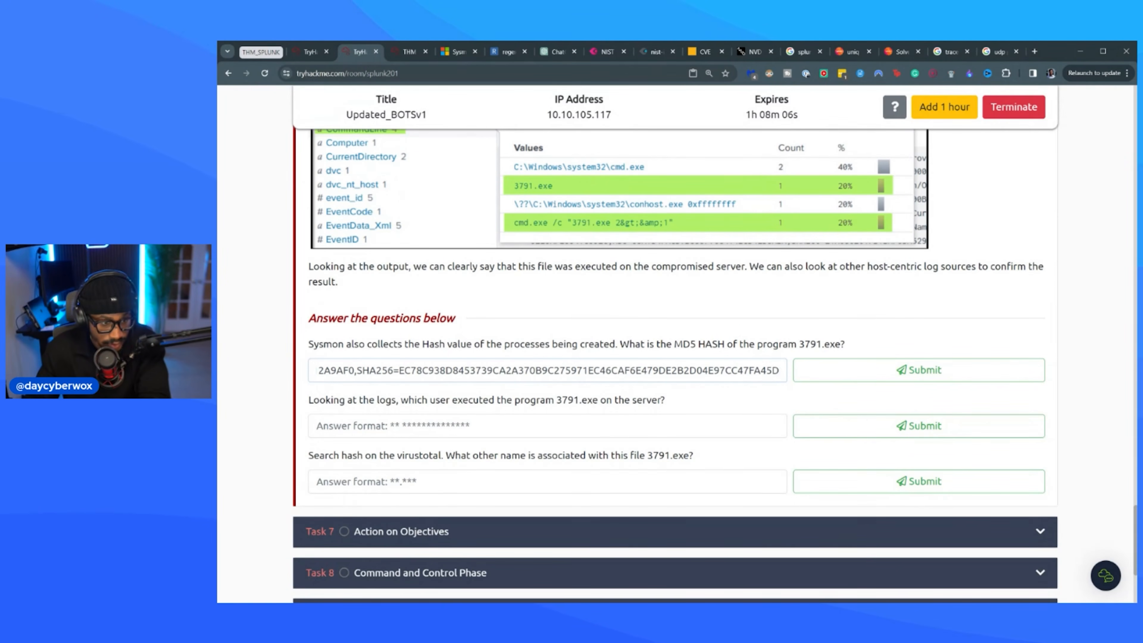
drag(355, 370, 781, 370)
key(BackSpace)
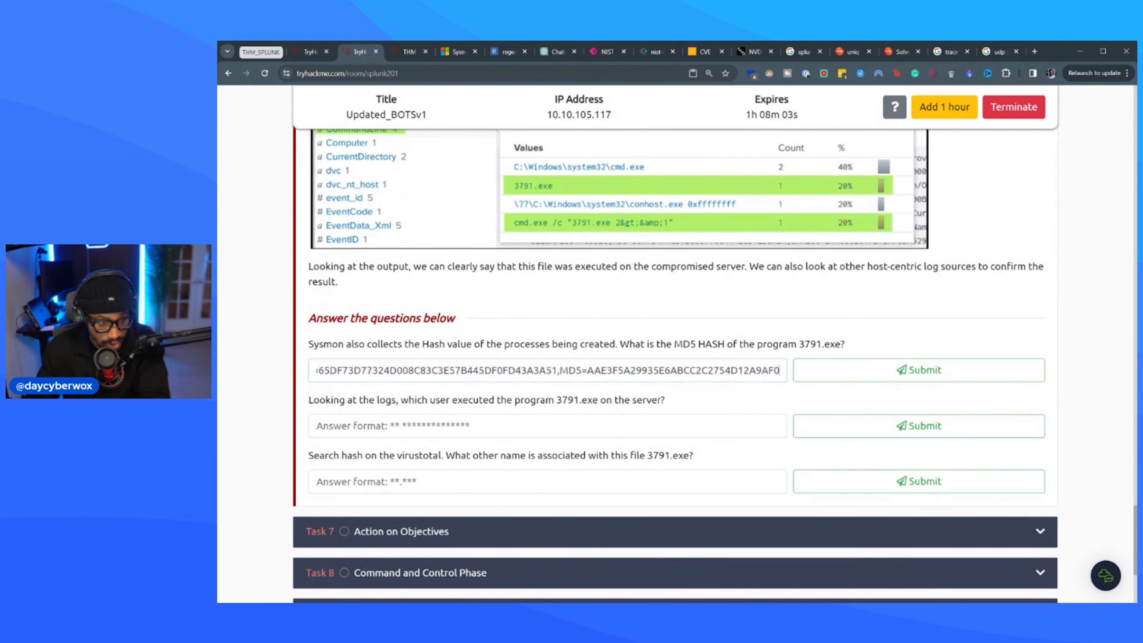
drag(588, 370, 315, 370)
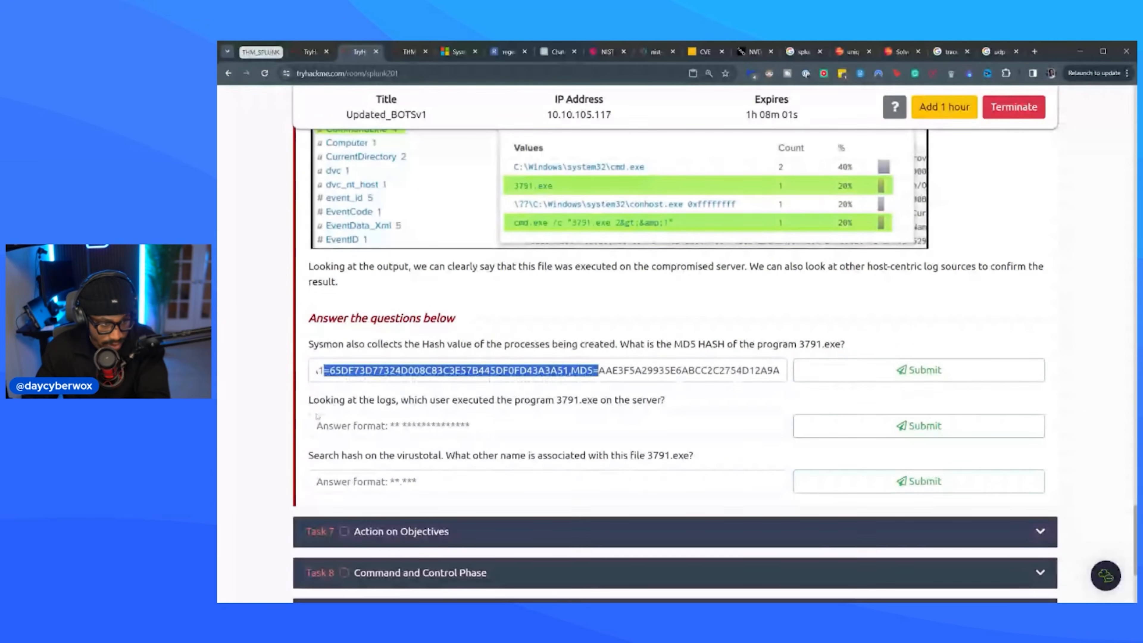
key(BackSpace)
key(Return)
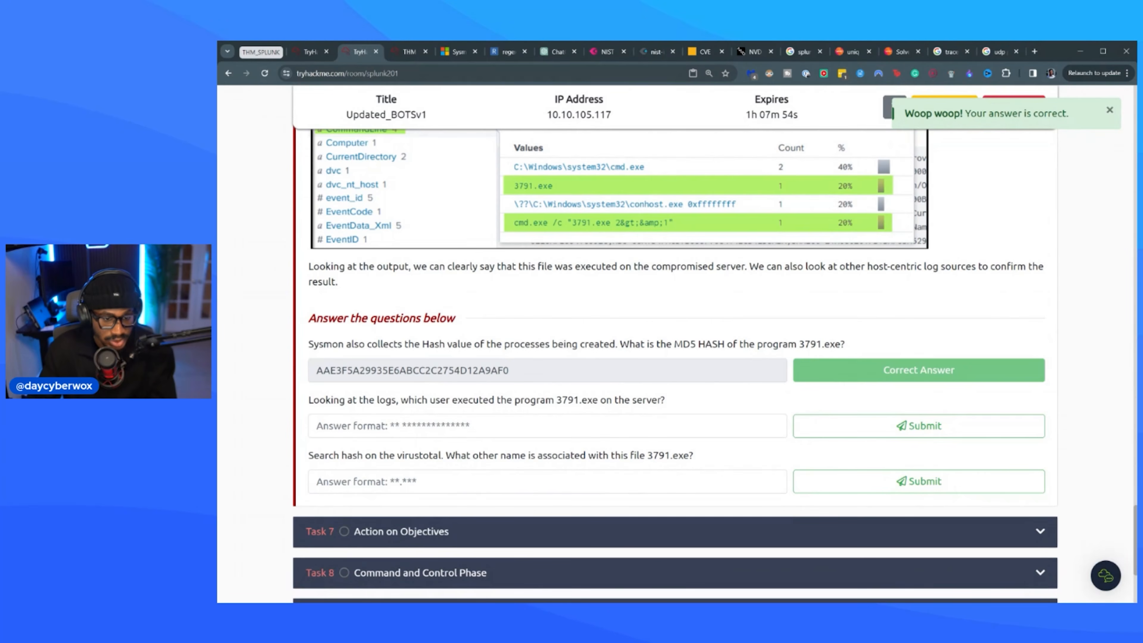
Return to the Splunk results and check the Name, User and user_id fields for the account that executed 3791.exe.
click(406, 52)
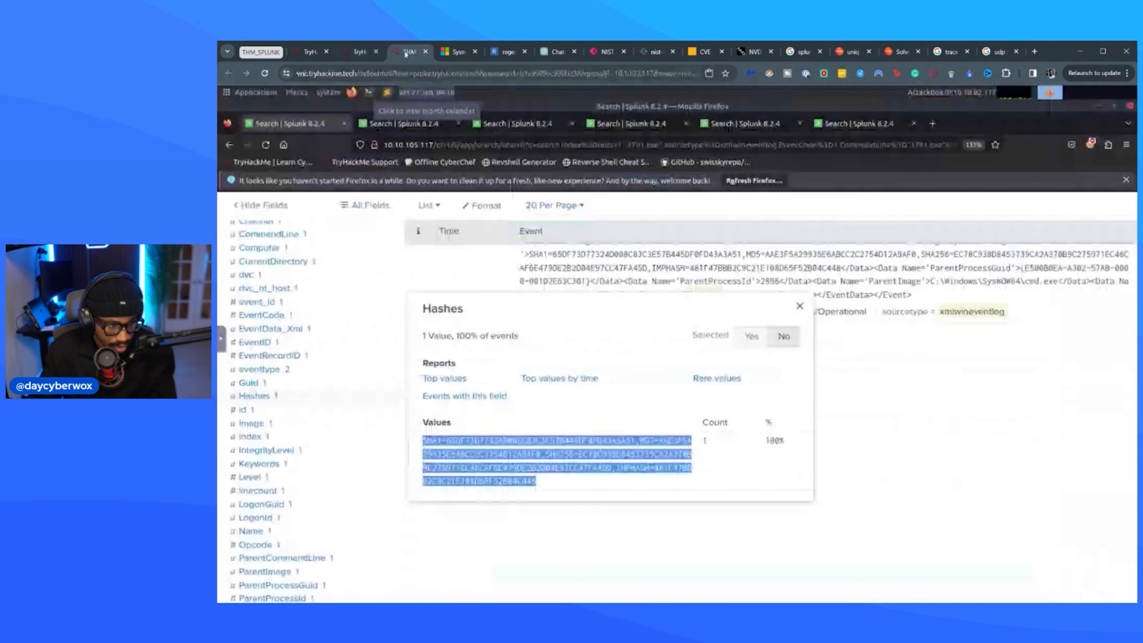
scroll(289, 450, down, 5)
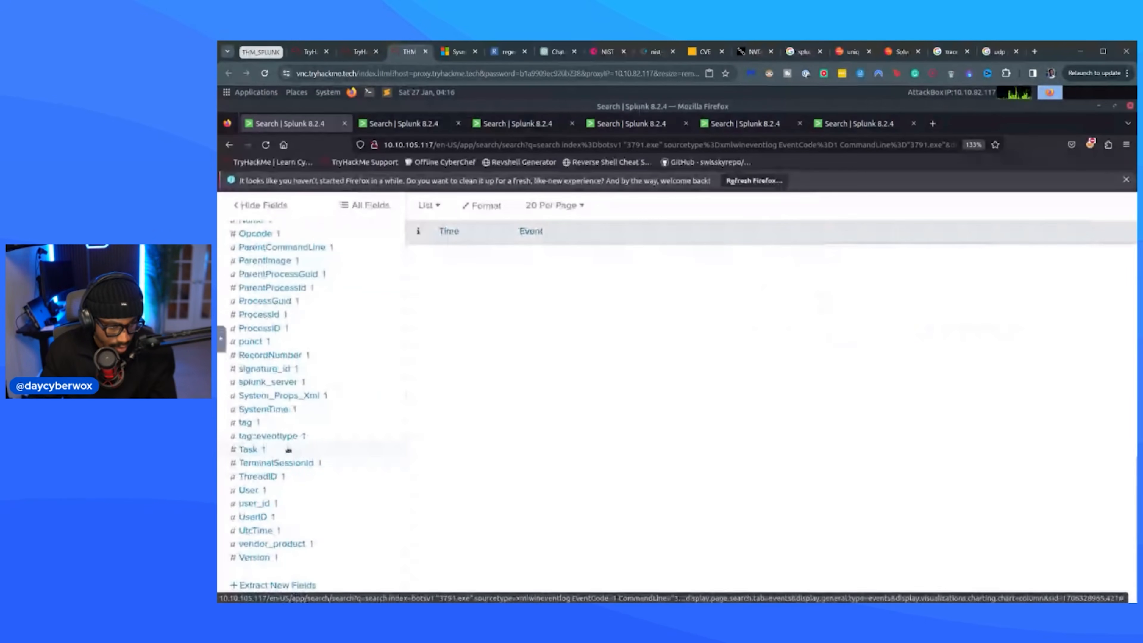
scroll(289, 449, up, 5)
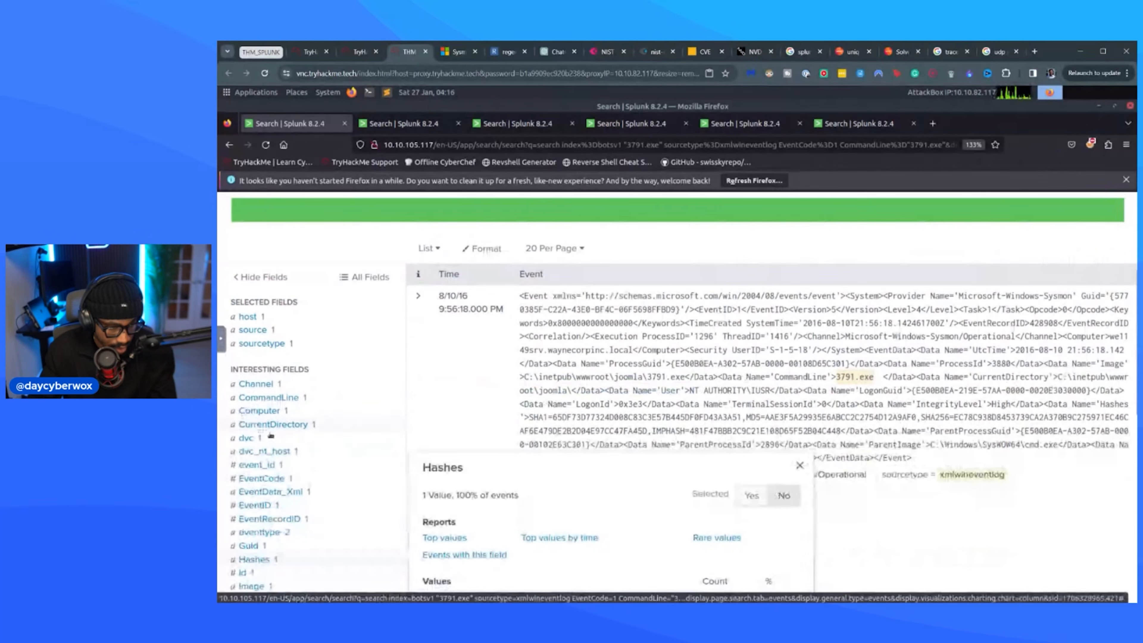
scroll(265, 475, down, 2)
click(253, 531)
scroll(277, 463, down, 4)
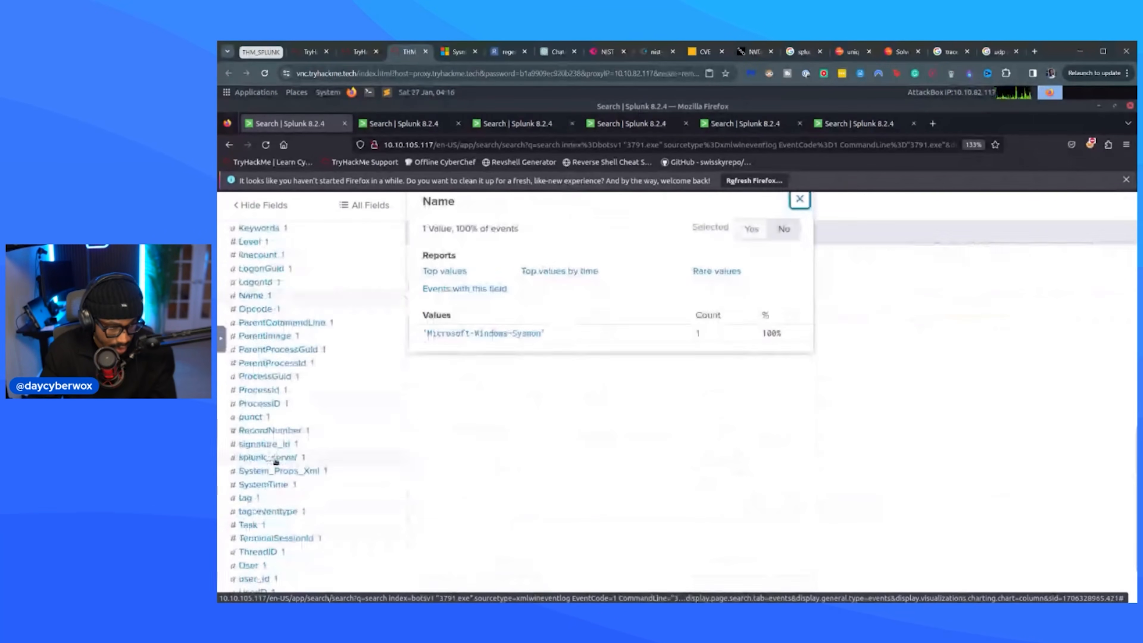
click(250, 486)
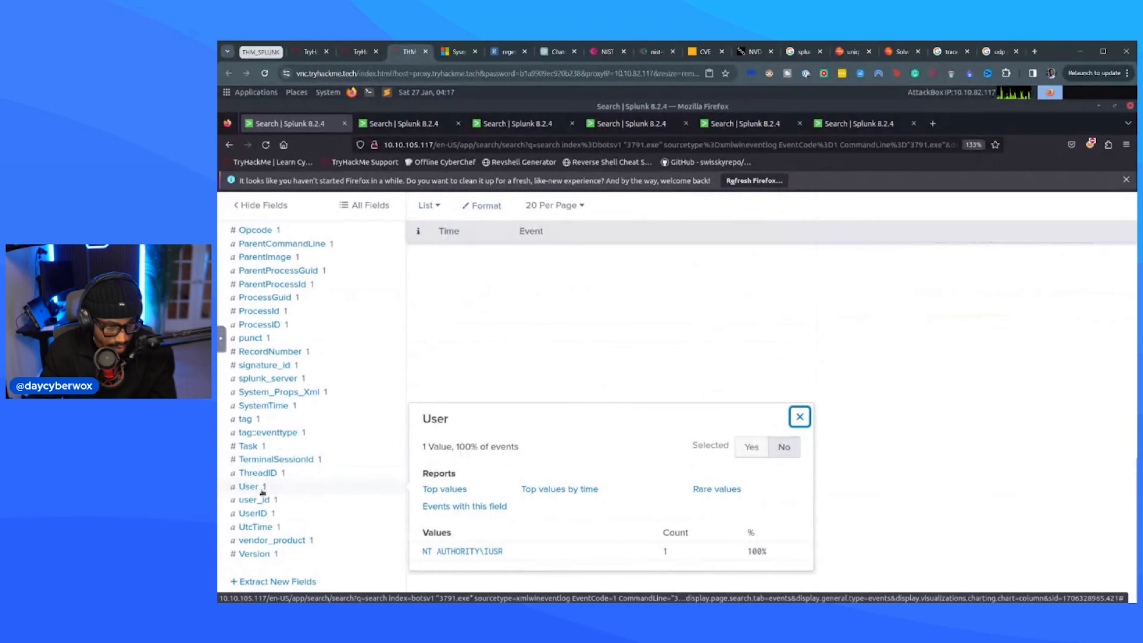
click(254, 499)
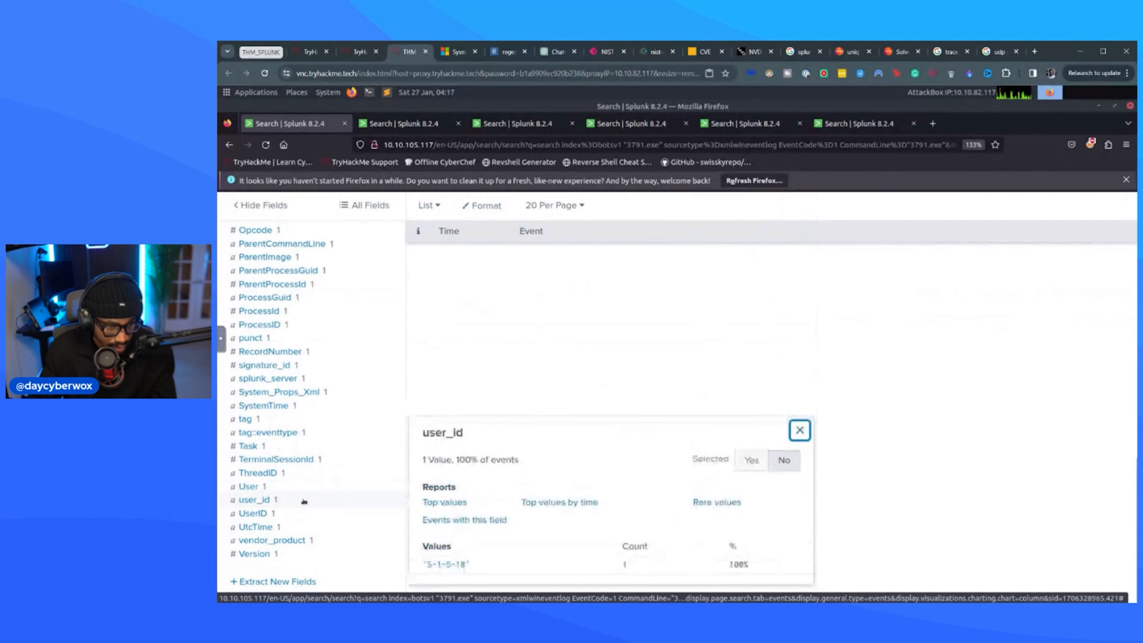
click(287, 516)
Copy the User field's value NT AUTHORITY\IUSR and submit it as the room's answer for who executed 3791.exe.
click(278, 488)
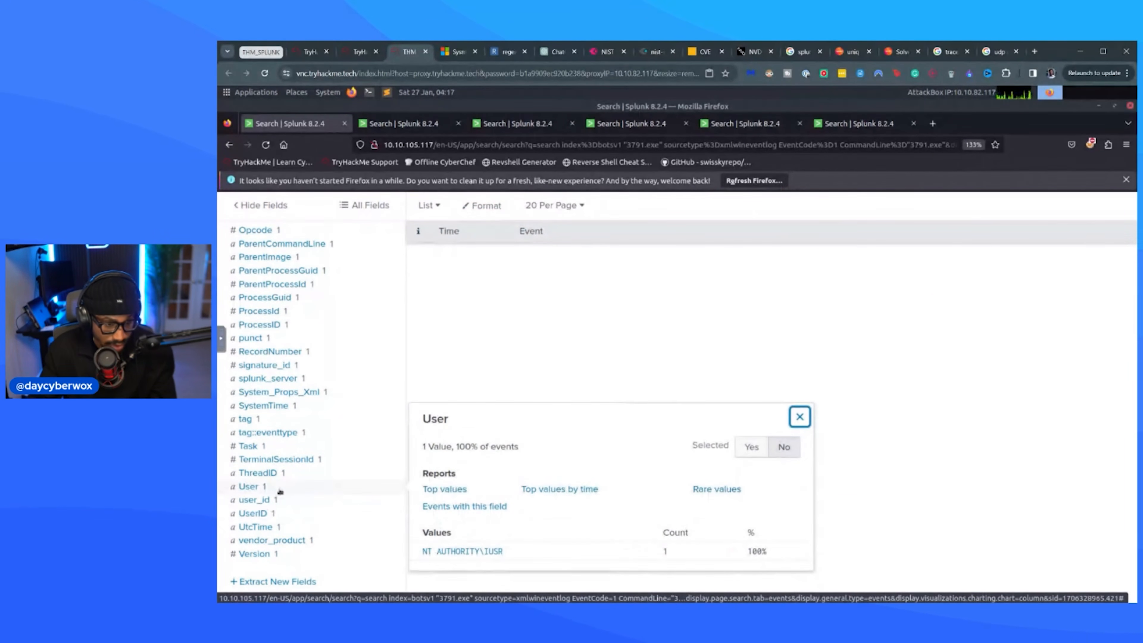
drag(524, 559, 423, 552)
click(543, 552)
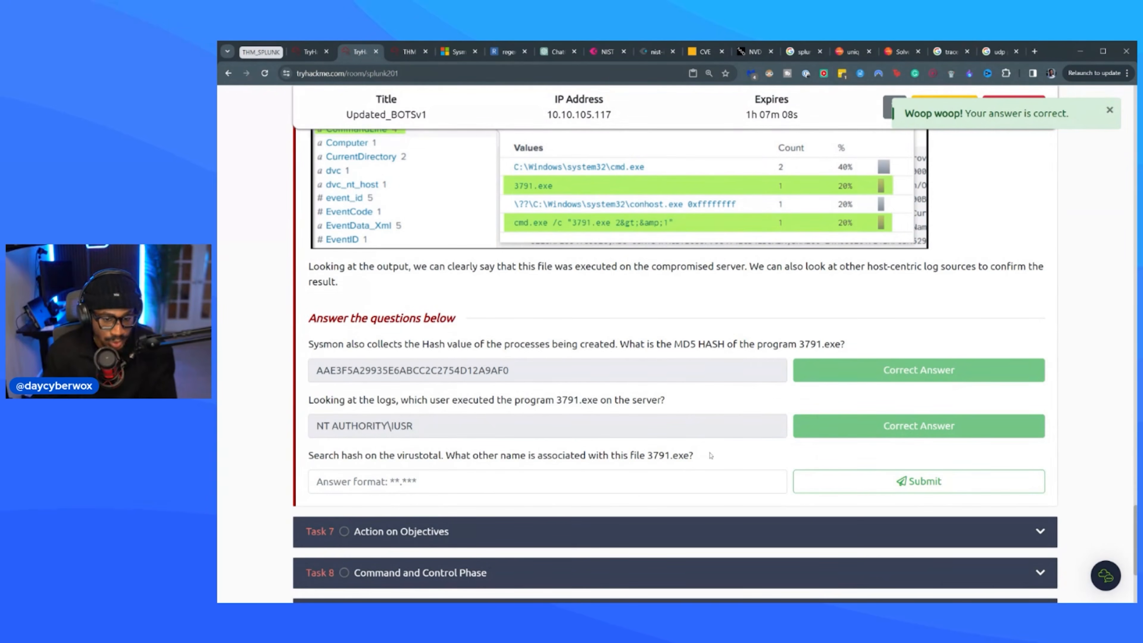
Copy the MD5 hash from the first answered question and search for it on VirusTotal.
click(417, 53)
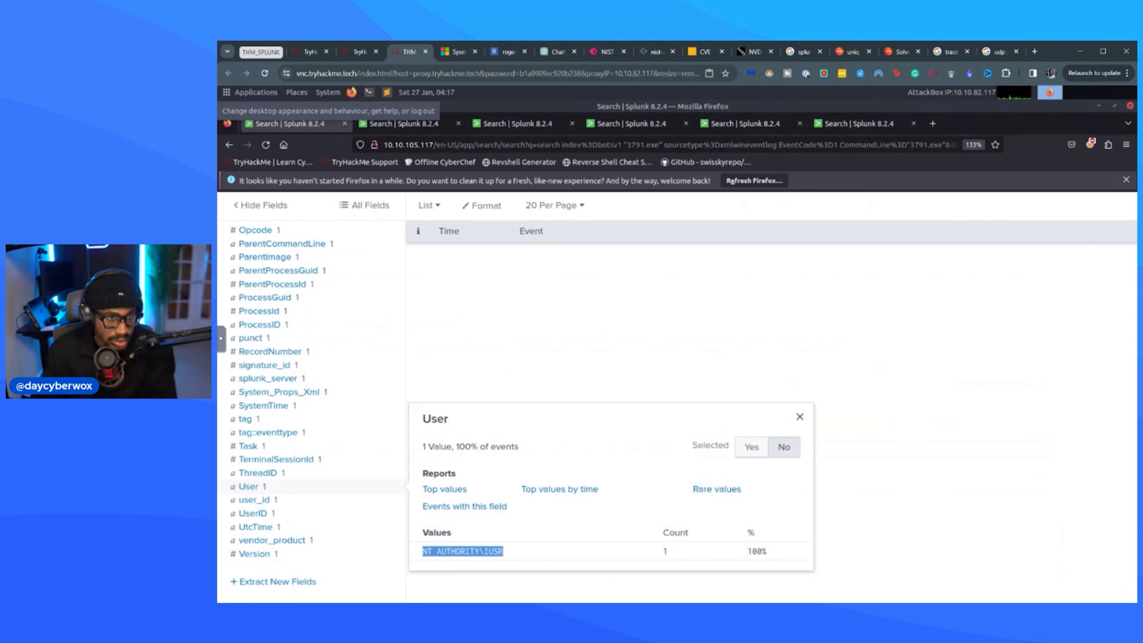
click(360, 51)
double_click(473, 370)
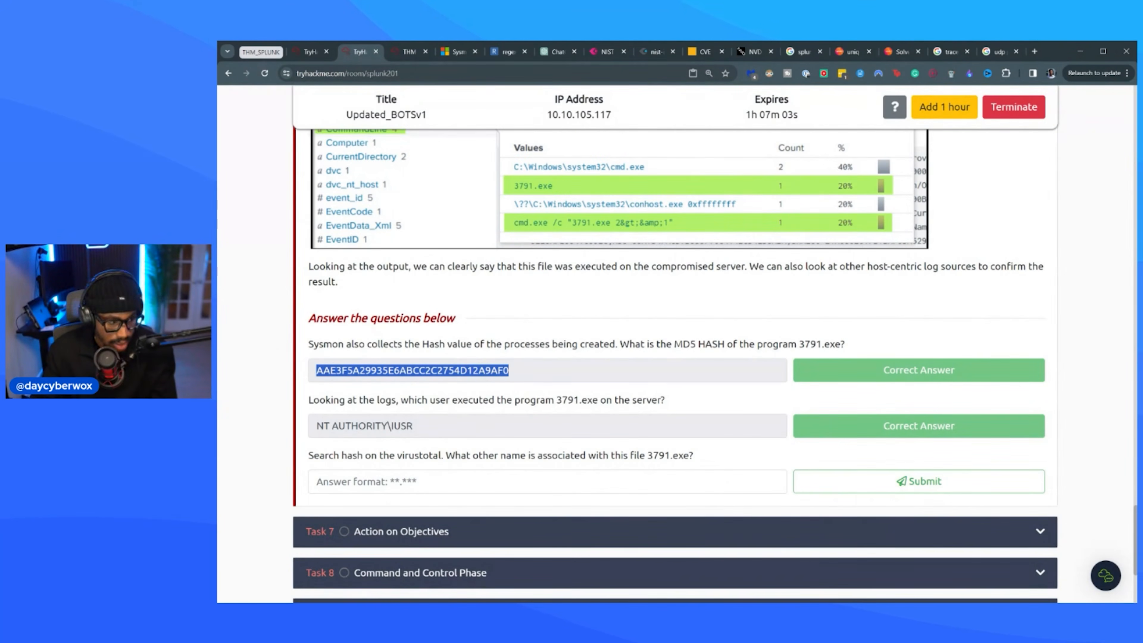
click(410, 53)
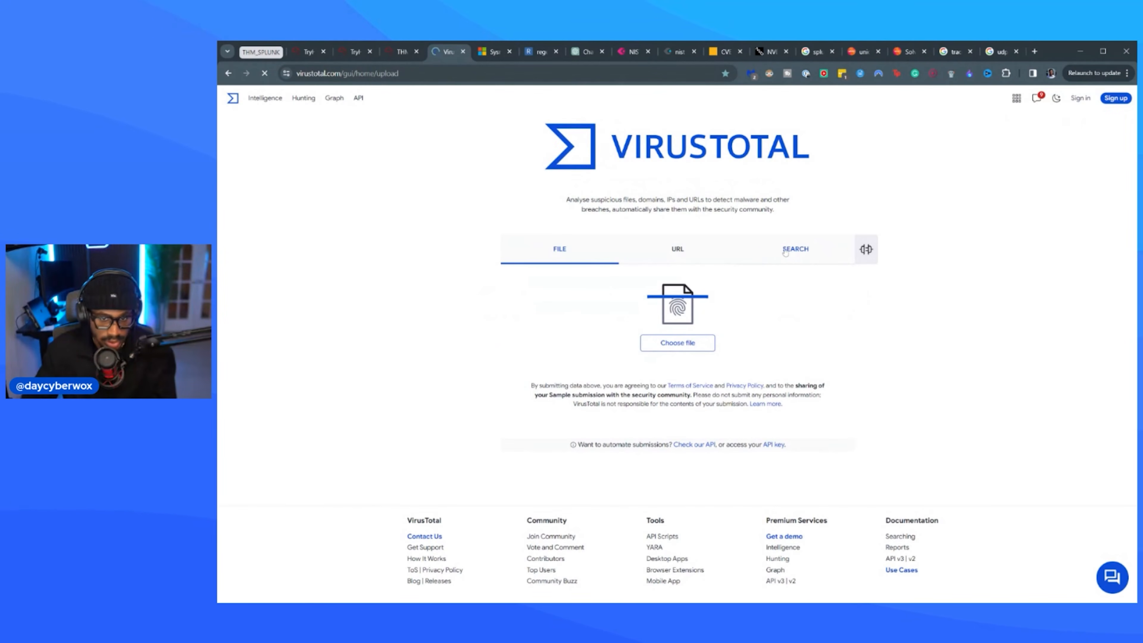
click(795, 248)
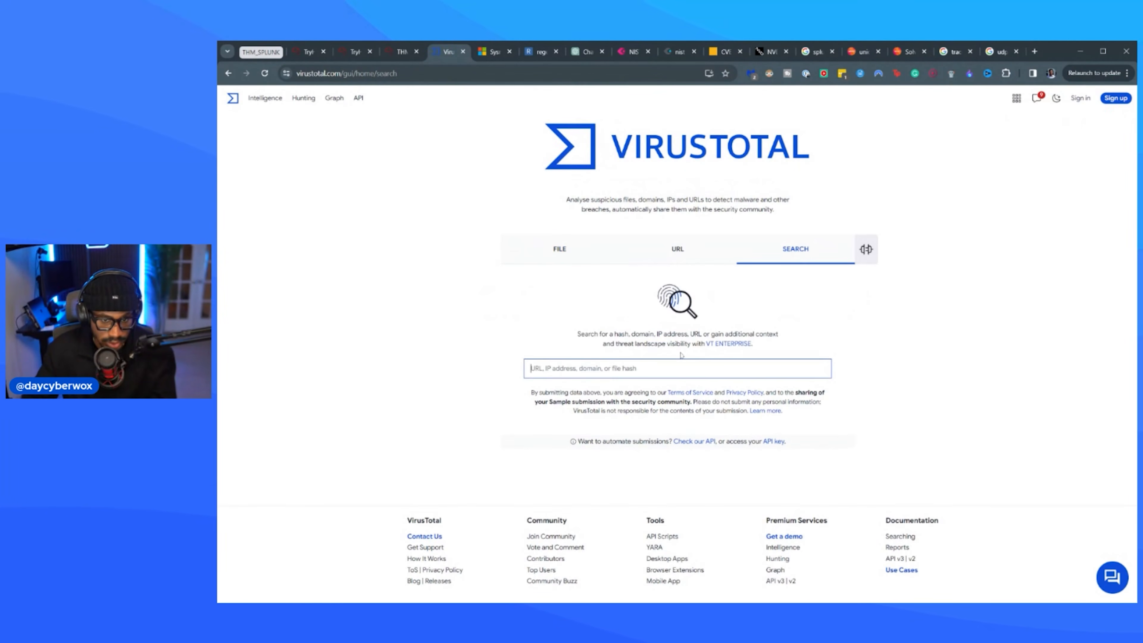
key(ctrl+v)
key(Return)
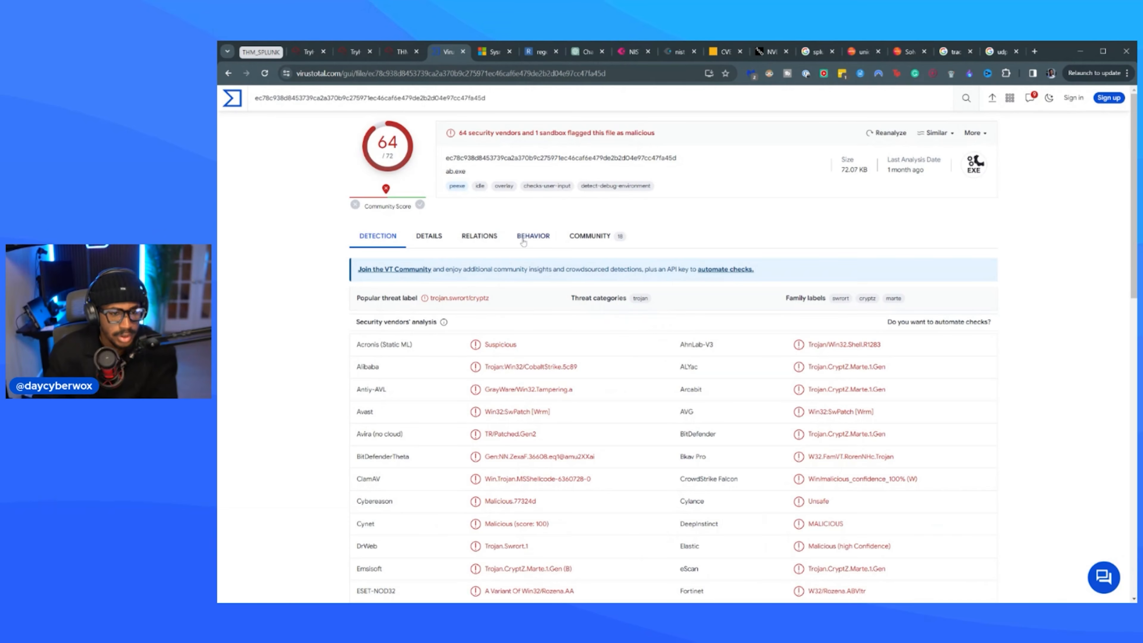
Recheck the room's question and examine the VirusTotal file details for other names associated with 3791.exe.
click(399, 53)
click(362, 53)
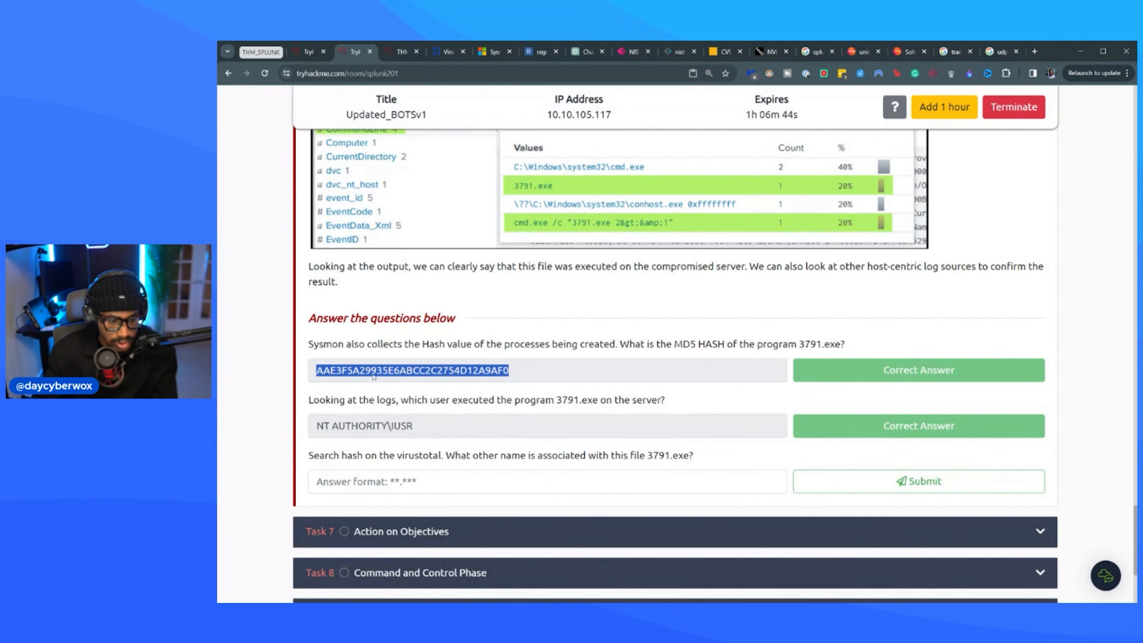
click(446, 52)
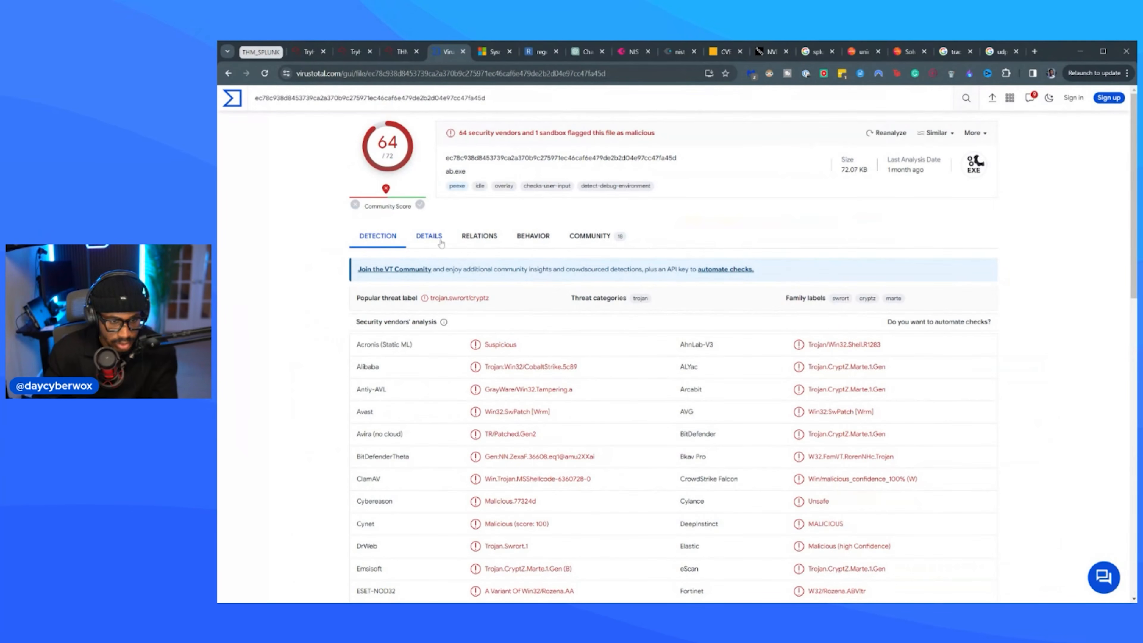
click(429, 236)
drag(472, 175, 442, 173)
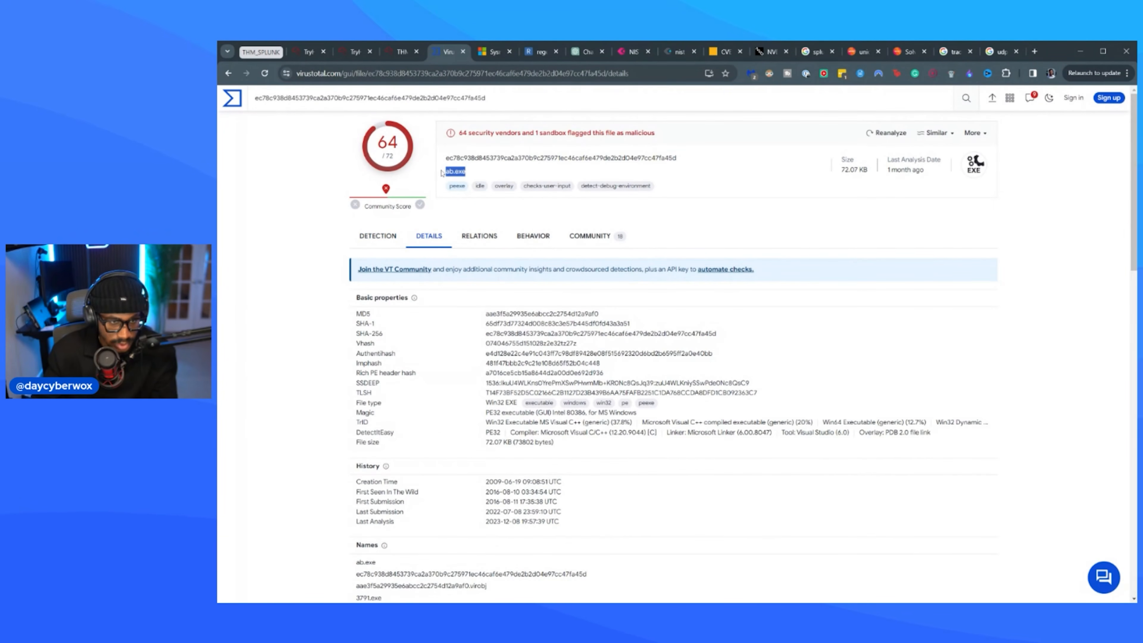
scroll(440, 319, down, 6)
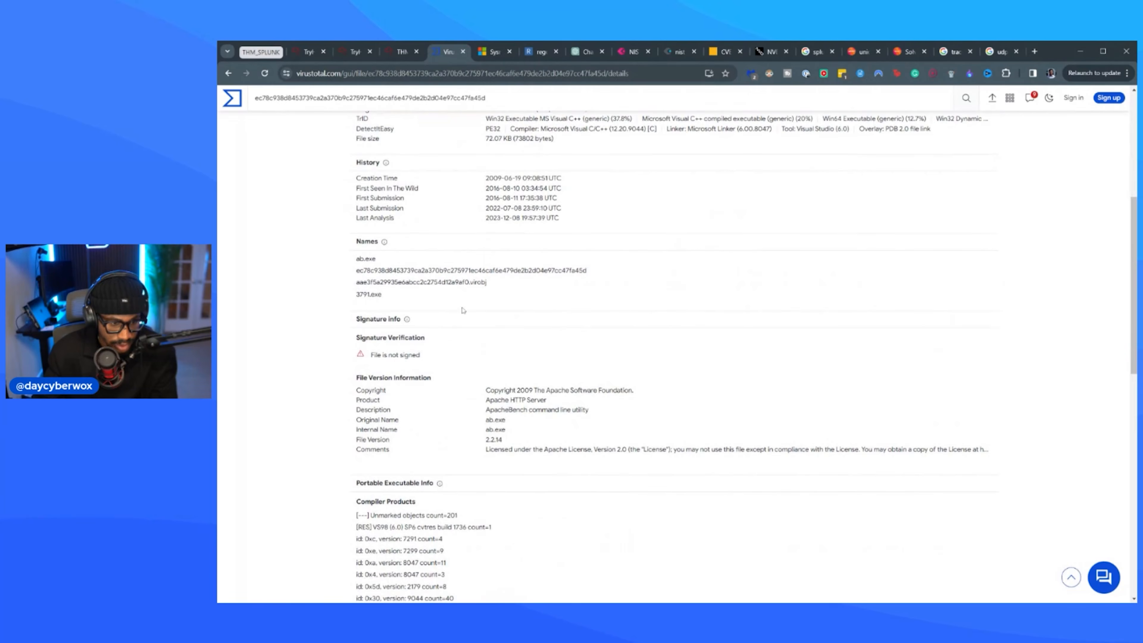
scroll(463, 310, down, 10)
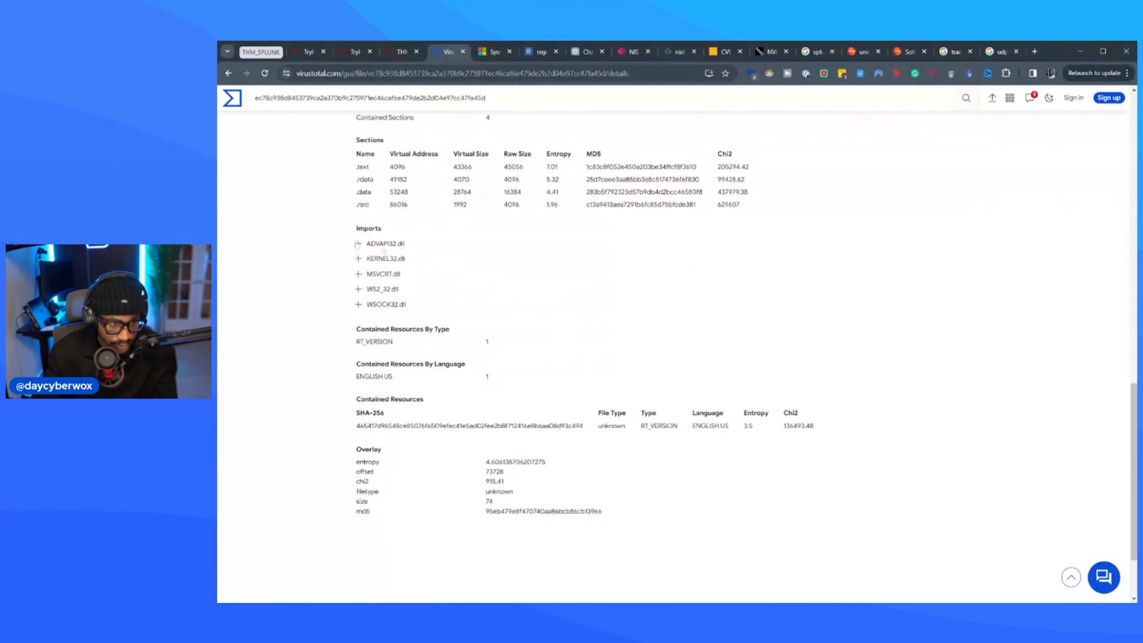
Review the community graphs, votes and comments on the VirusTotal report for 3791.exe.
scroll(466, 323, up, 18)
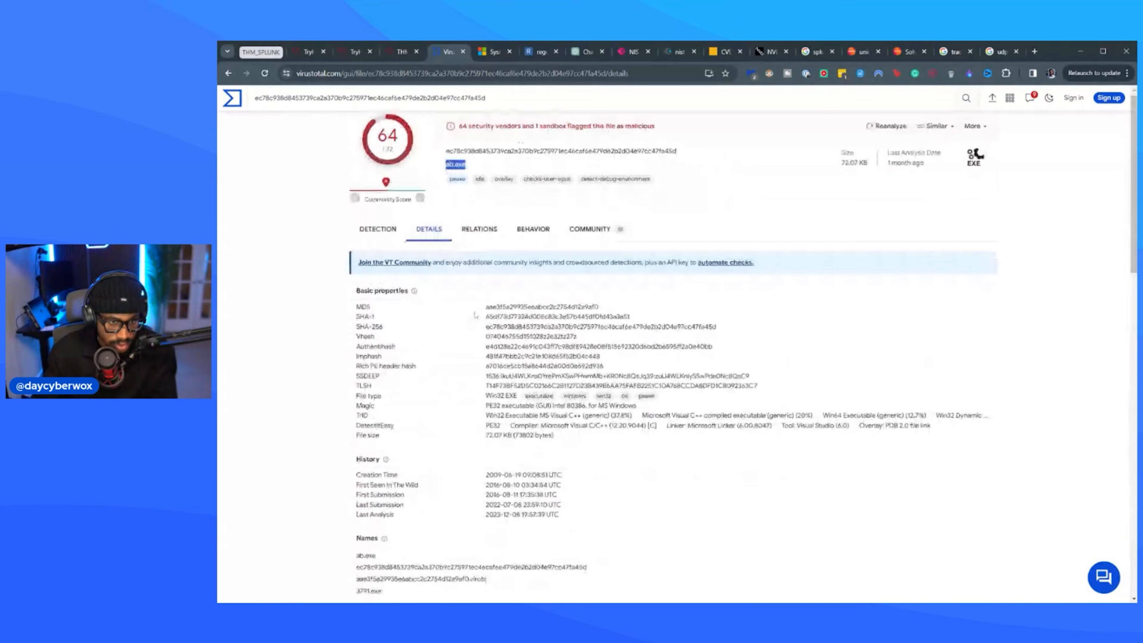
click(590, 236)
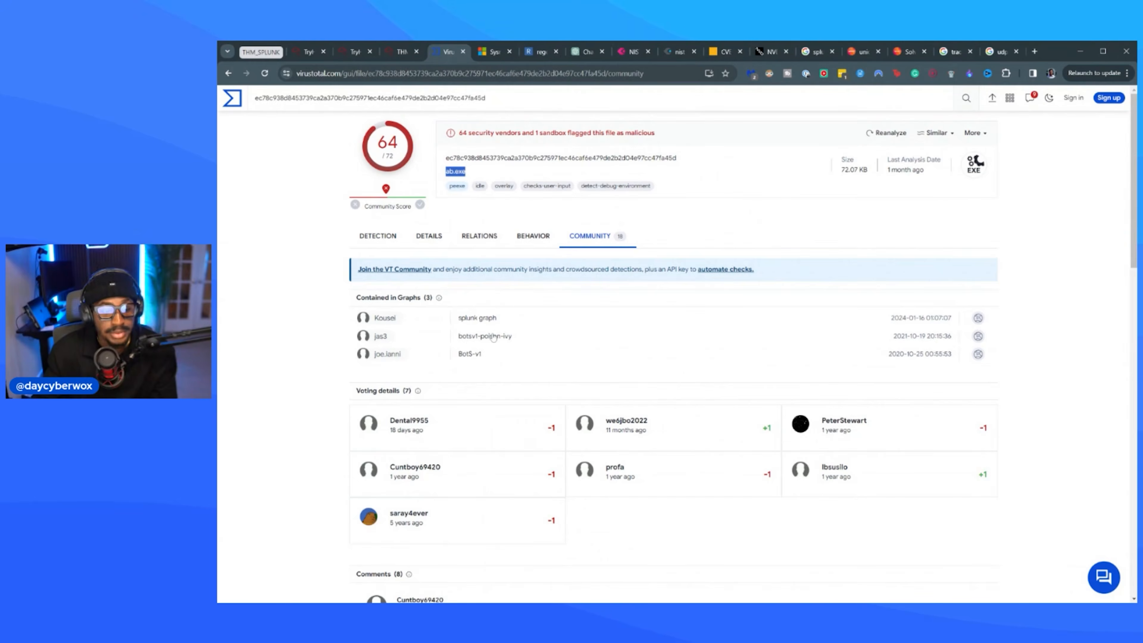
scroll(493, 337, down, 7)
drag(454, 280, 352, 281)
Return to the TryHackMe room and submit ab.exe as the other name associated with 3791.exe.
click(394, 52)
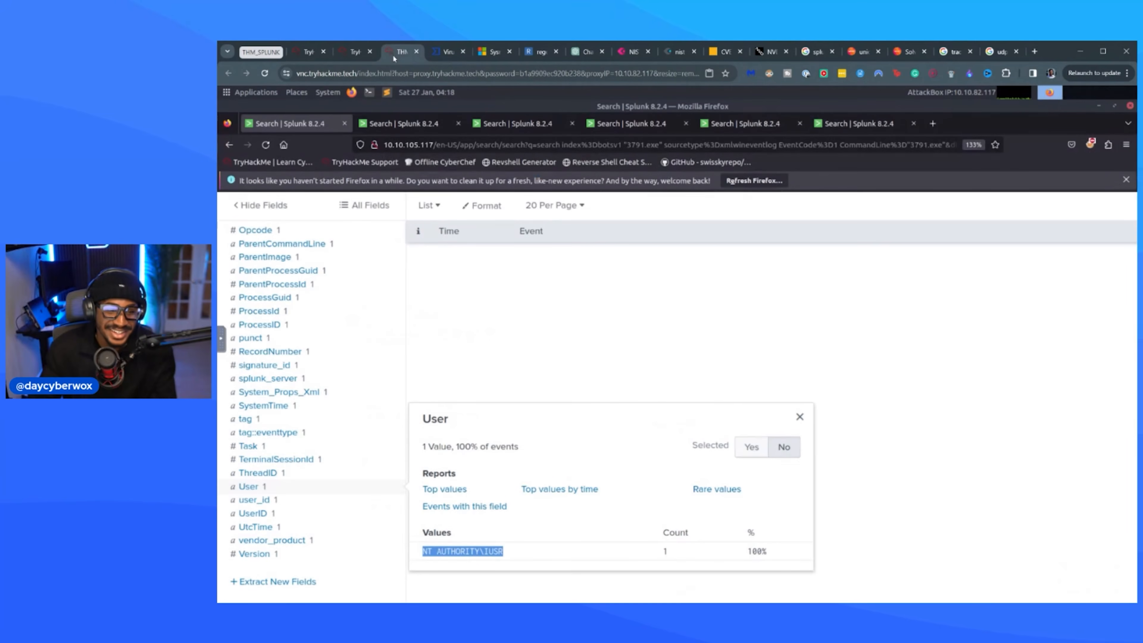
click(355, 52)
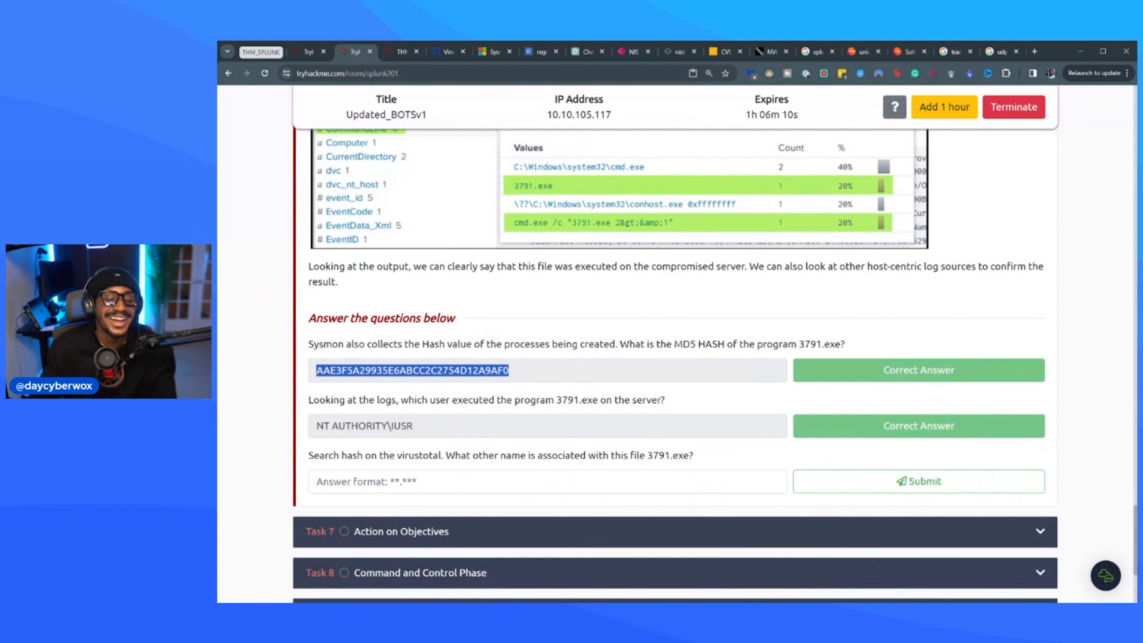
click(412, 475)
text(ab.exe)
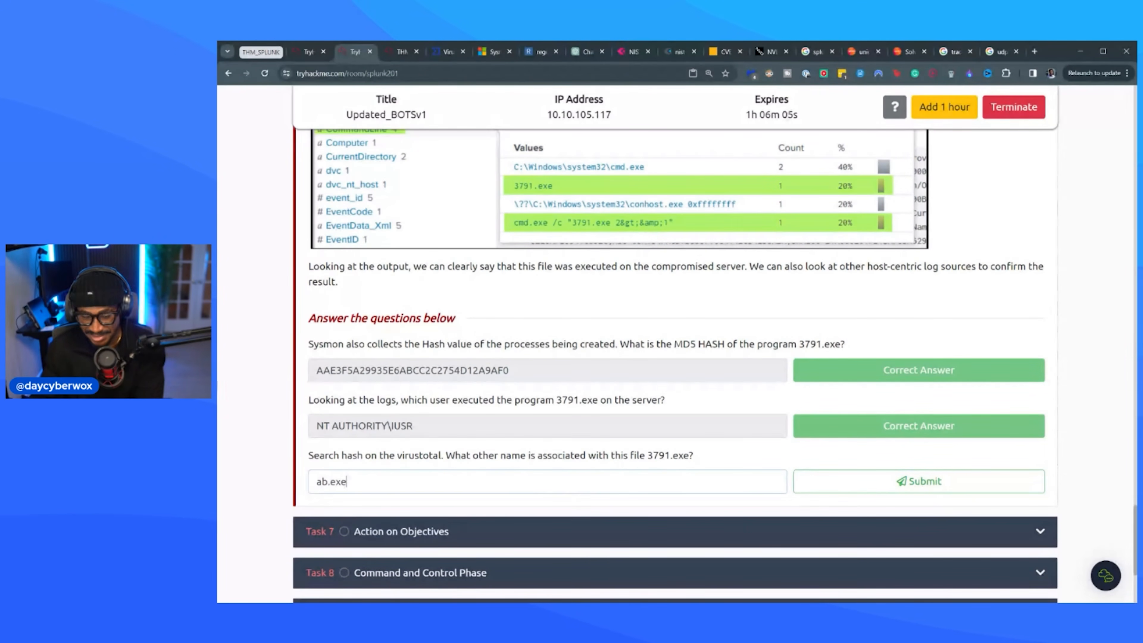
key(Return)
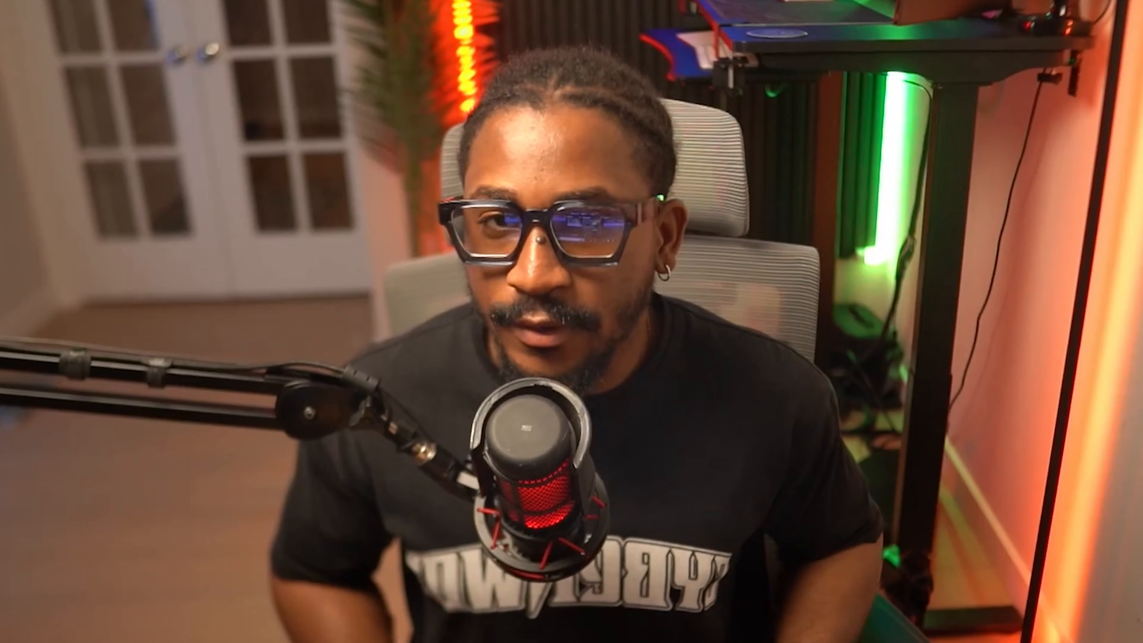